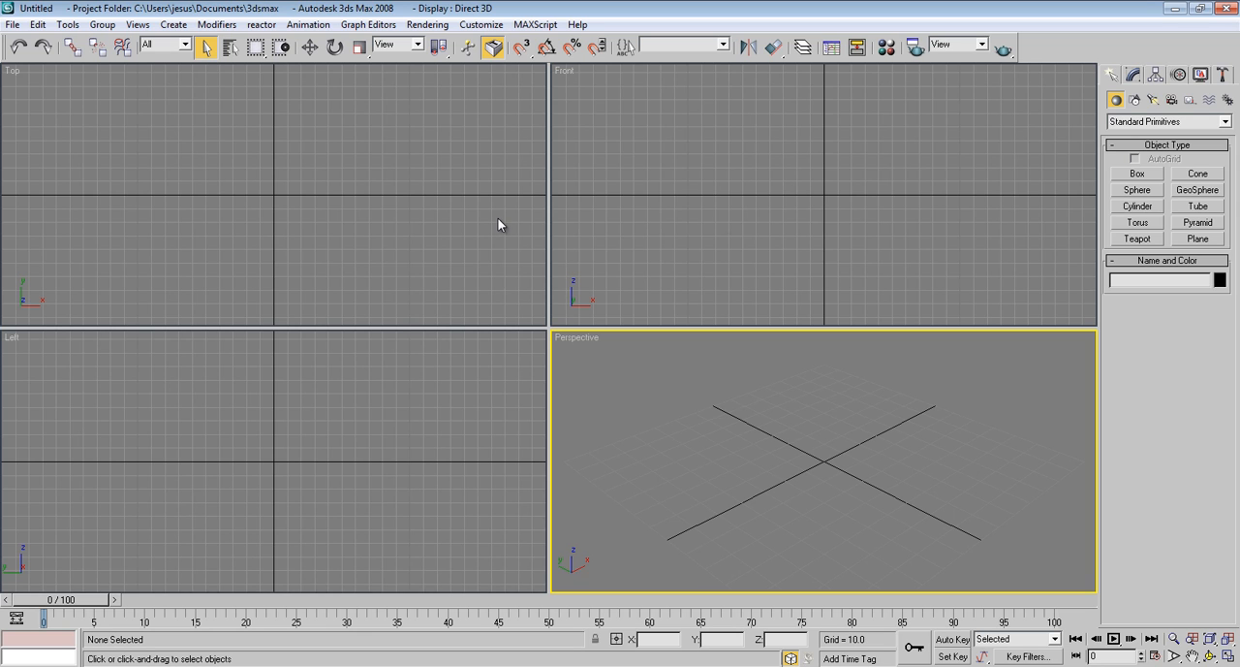
# Draw an open half-profile with the spline Line tool in a maximized Front view: rounded top at the vertical axis, straight side, notched base returning to the axis
pyautogui.click(1140, 123)
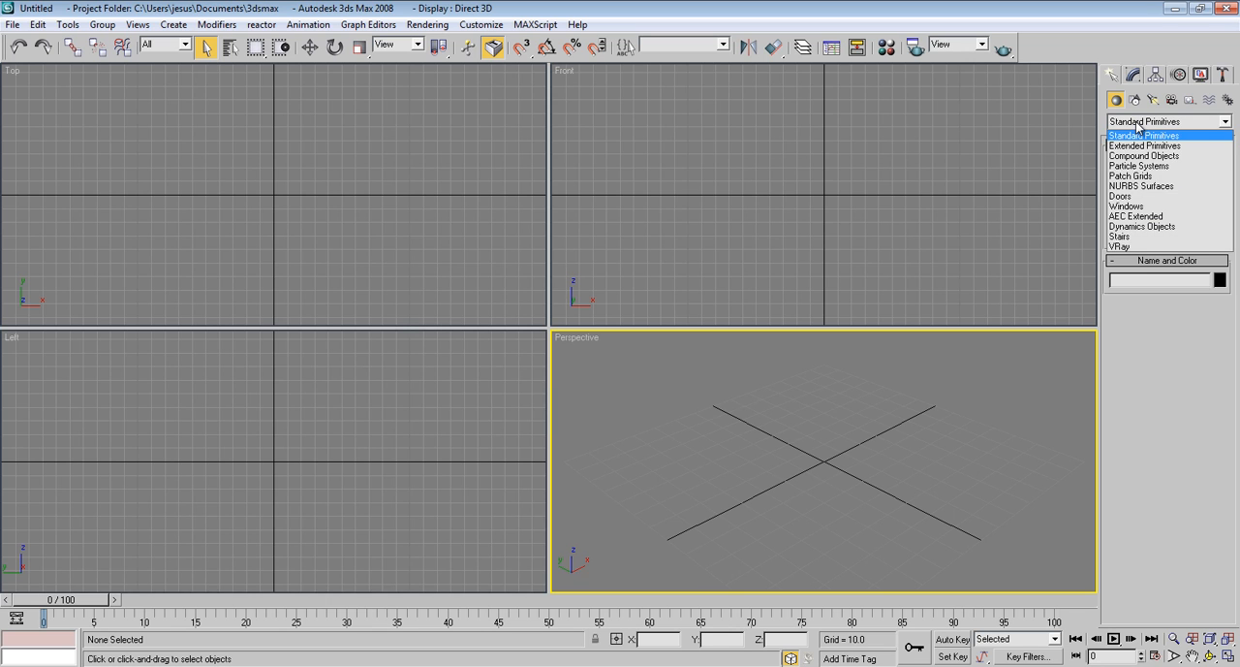
pyautogui.click(1135, 101)
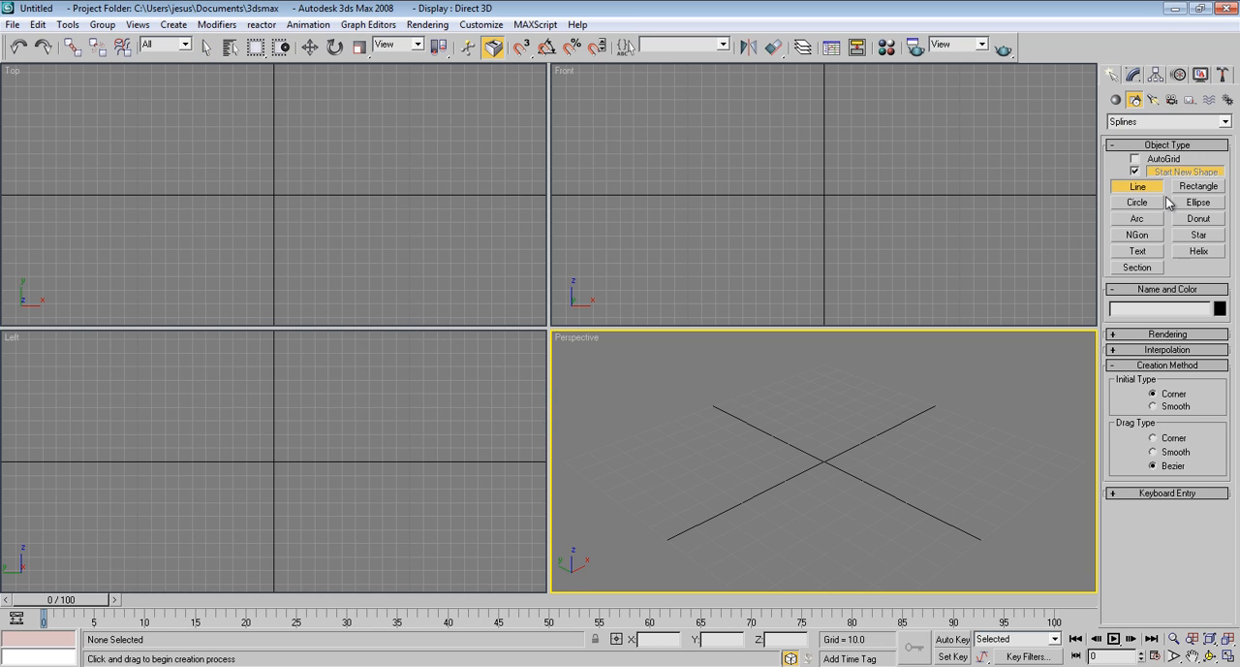
pyautogui.click(776, 163)
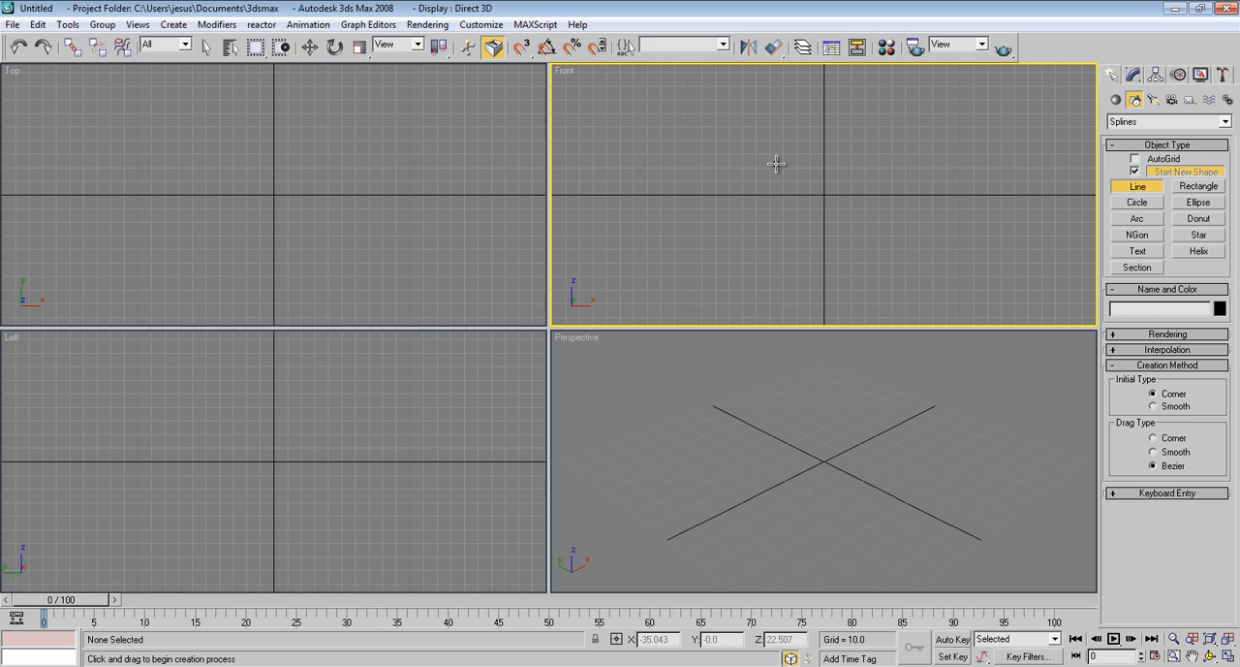
pyautogui.hotkey('alt', 'w')
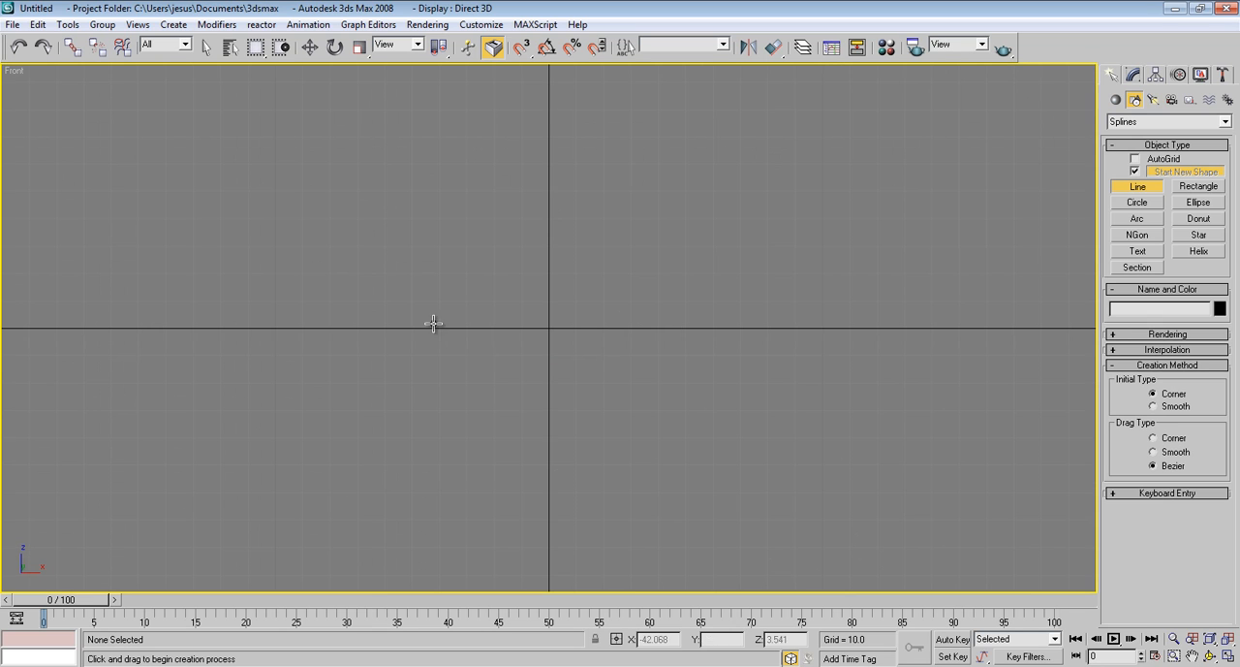
pyautogui.click(550, 140)
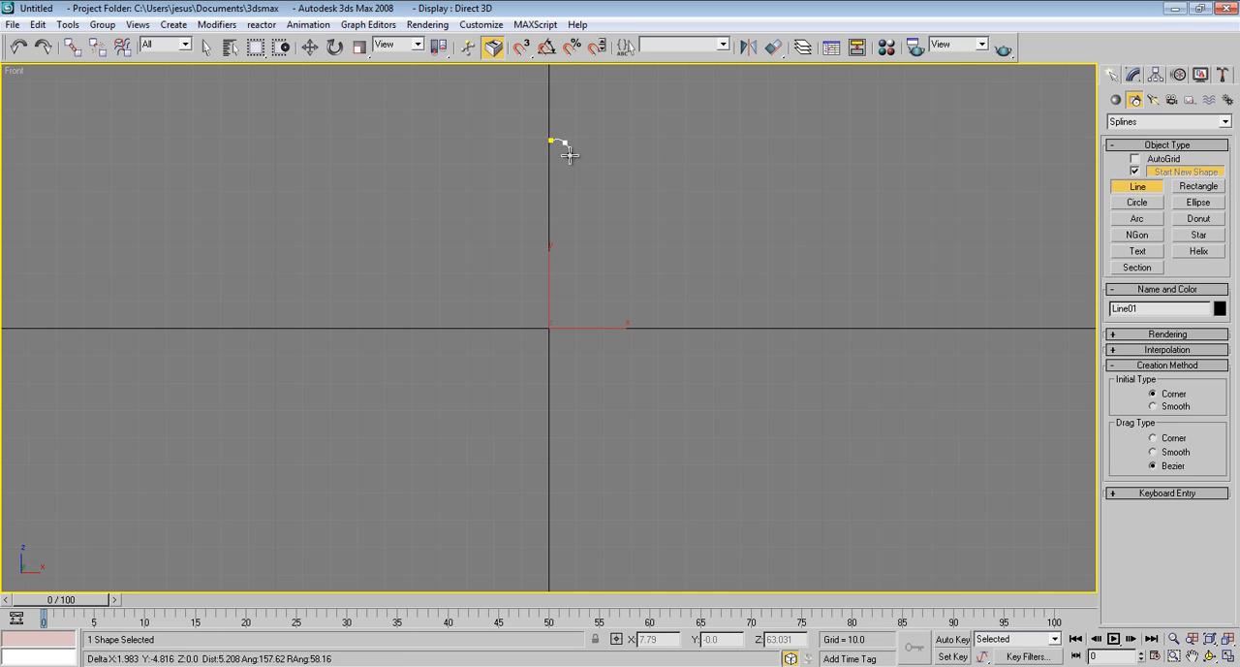
pyautogui.click(569, 157)
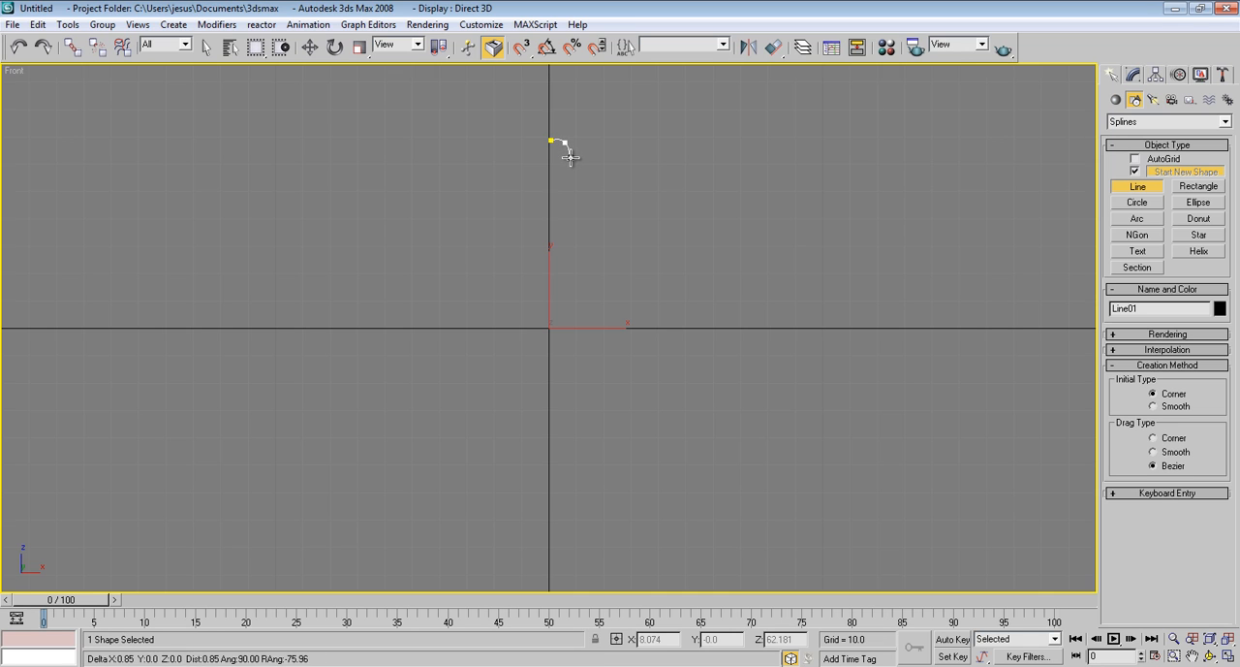
pyautogui.click(569, 224)
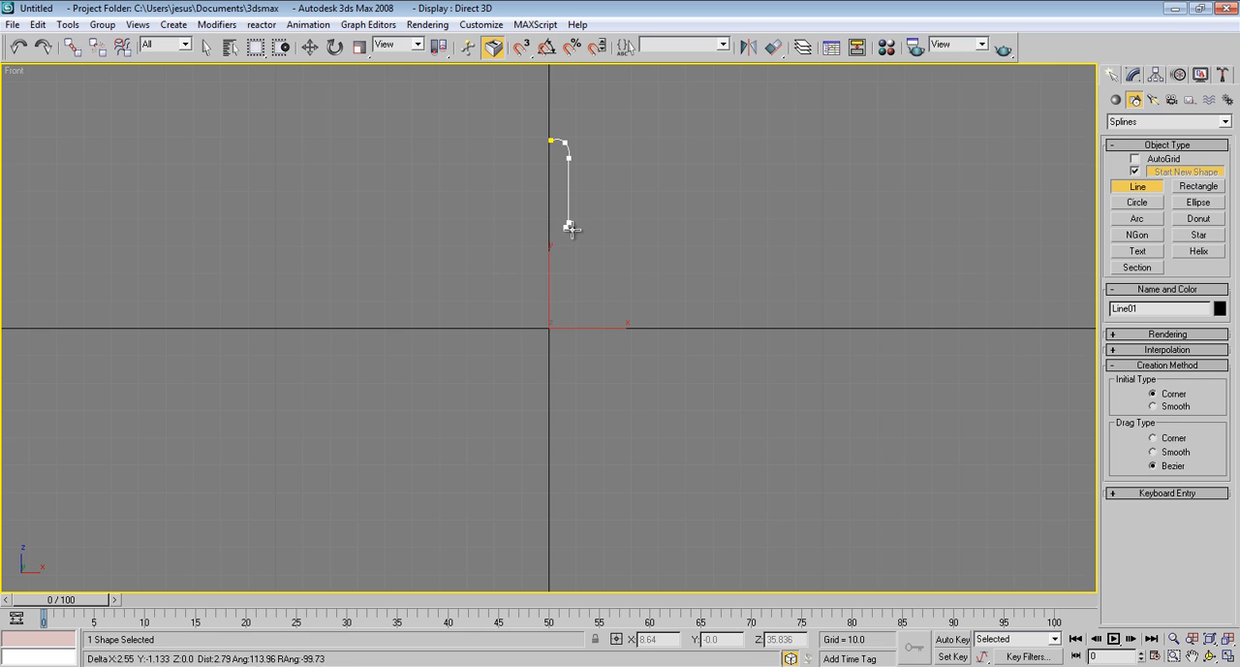
pyautogui.click(571, 228)
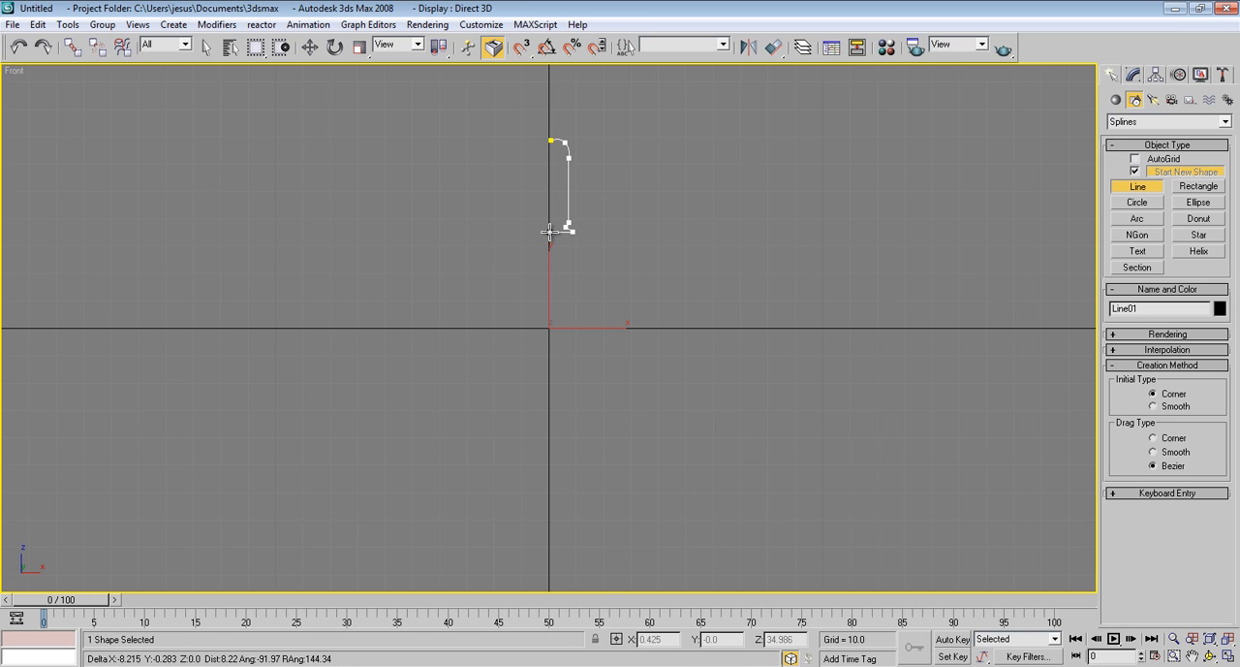
pyautogui.click(548, 233)
pyautogui.rightClick(551, 231)
# Move the profile's first vertex, at the start of the rounded top, slightly up and onto the vertical axis
pyautogui.scroll(8, 620, 194)
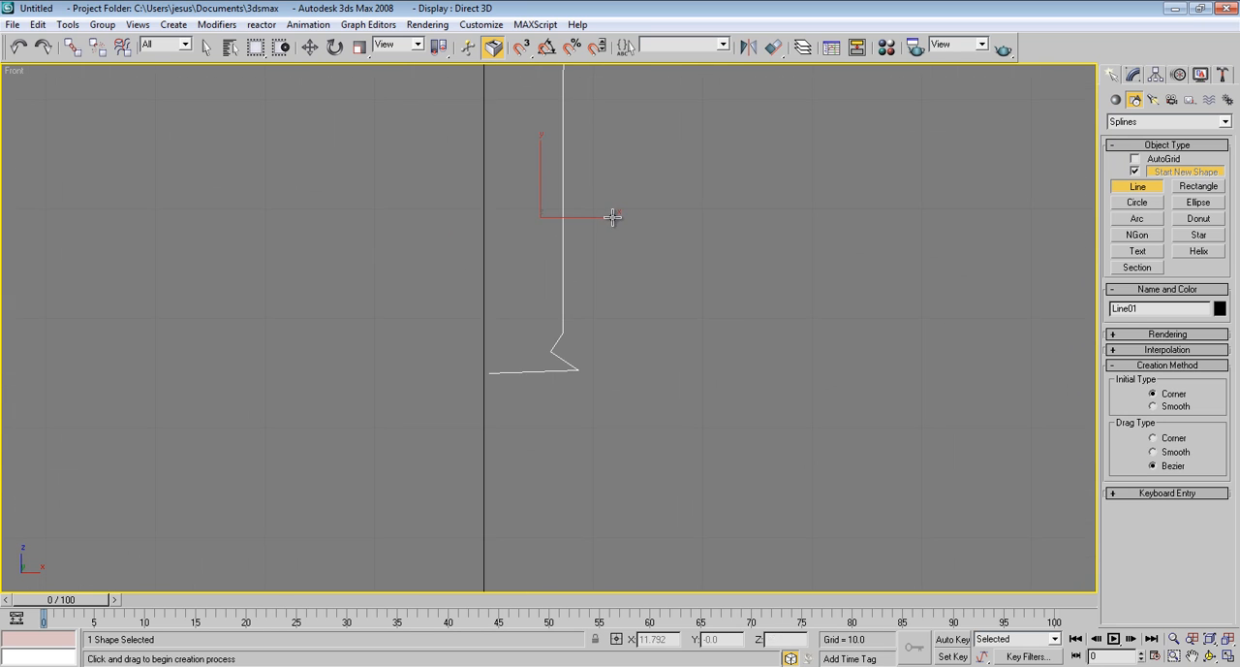
pyautogui.moveTo(613, 217); pyautogui.dragTo(592, 362, button='middle')
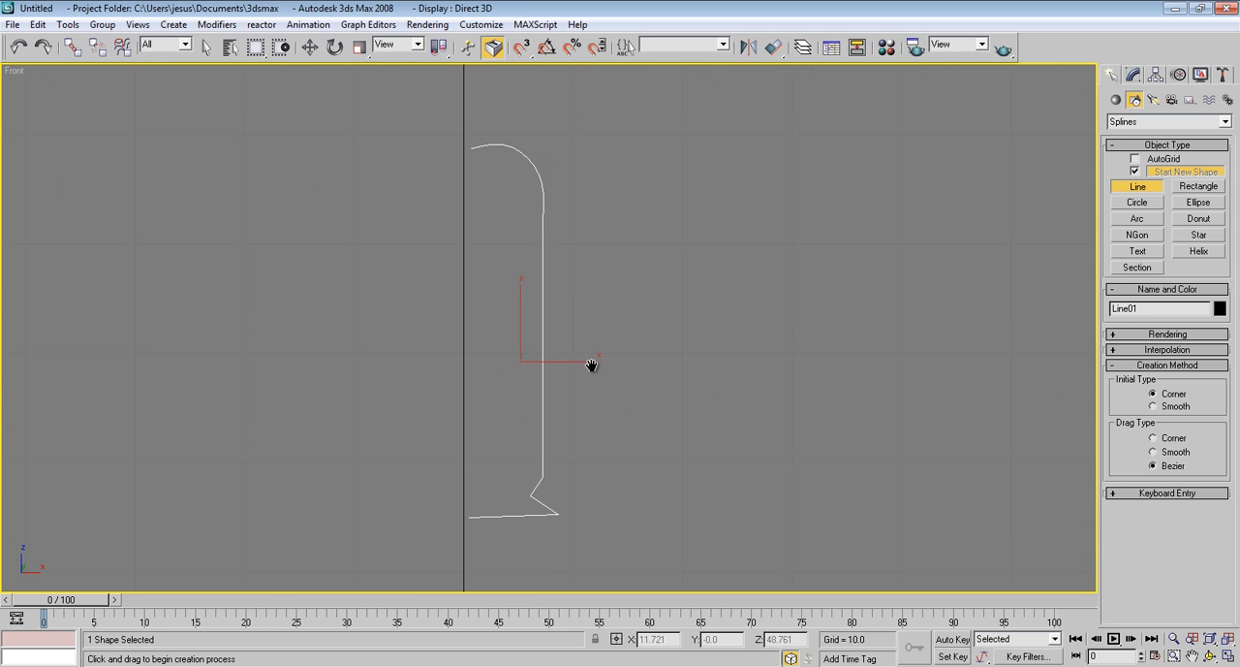
pyautogui.click(1134, 76)
pyautogui.click(1147, 329)
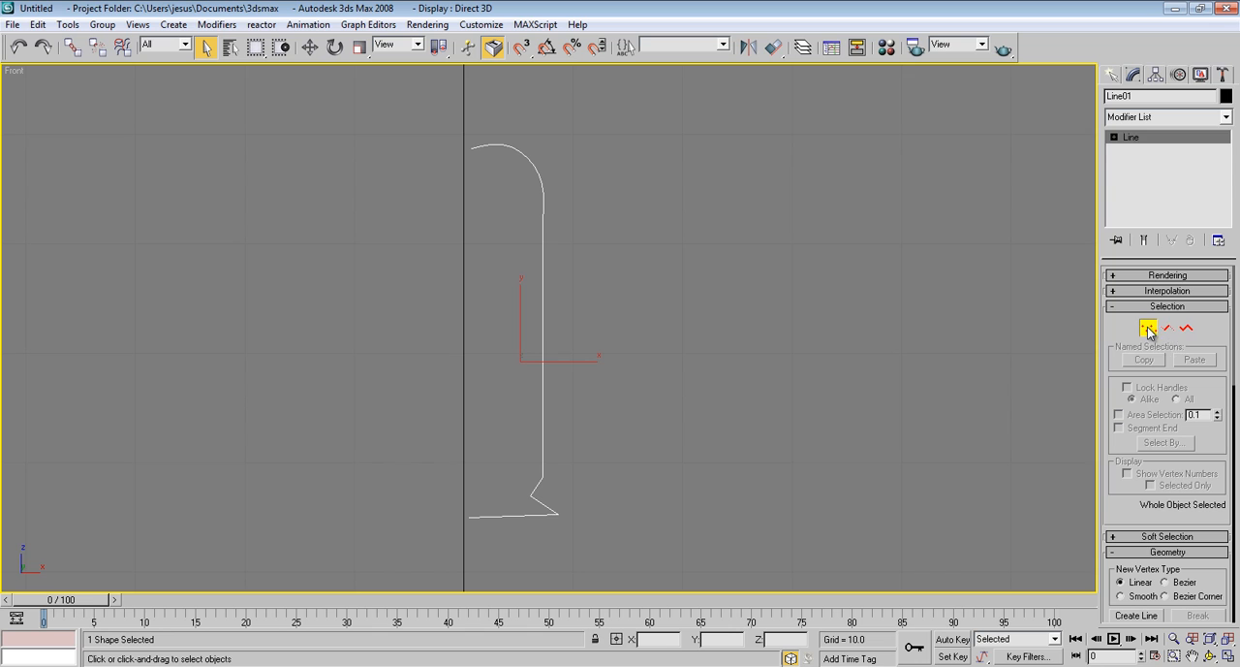
pyautogui.click(471, 147)
pyautogui.moveTo(474, 174); pyautogui.dragTo(474, 259, button='middle')
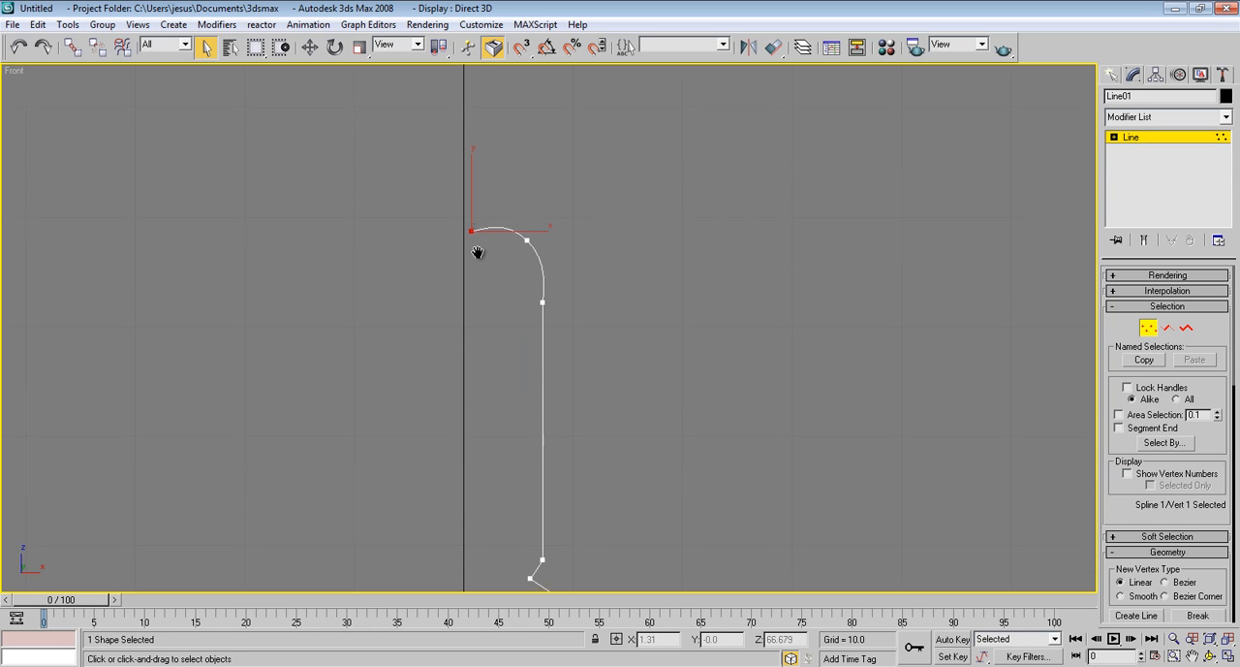
pyautogui.click(310, 46)
pyautogui.moveTo(494, 209); pyautogui.dragTo(488, 200)
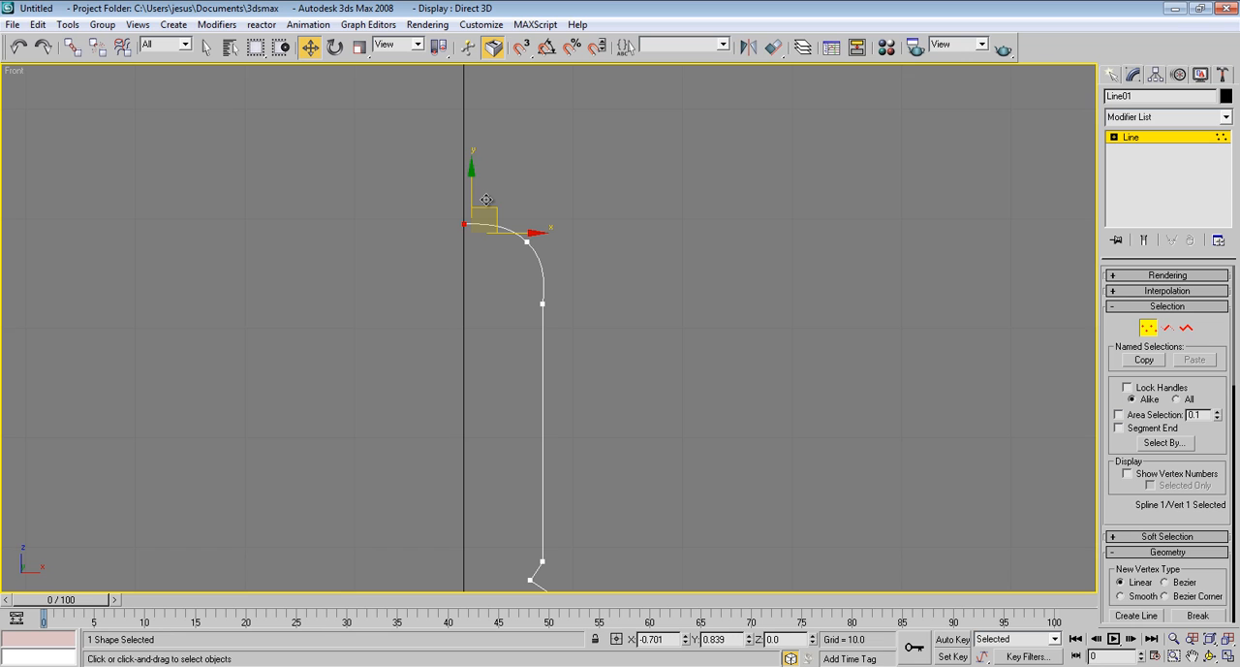
pyautogui.moveTo(486, 200); pyautogui.dragTo(486, 199)
# Move the middle vertex of the rounded top outward to about X 6.17, Z 67.97, keeping the curve smooth
pyautogui.moveTo(524, 252); pyautogui.dragTo(497, 259, button='middle')
pyautogui.click(514, 260)
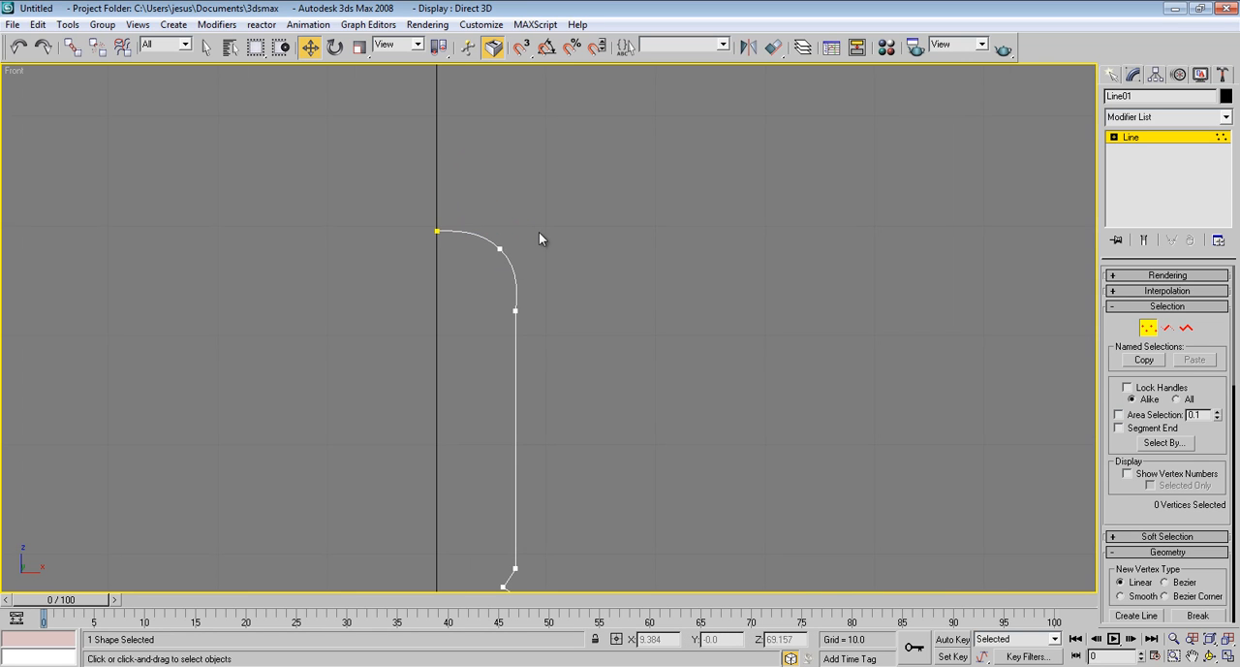
pyautogui.click(501, 249)
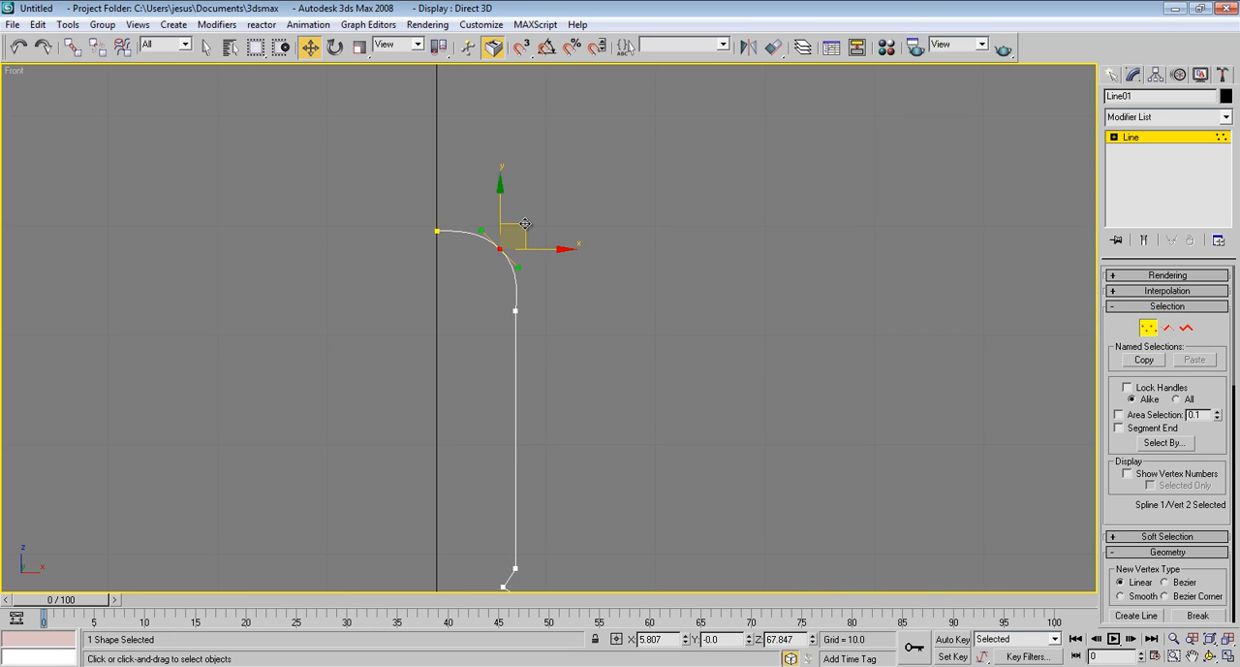
pyautogui.moveTo(525, 224); pyautogui.dragTo(530, 222)
pyautogui.moveTo(522, 263); pyautogui.dragTo(531, 227)
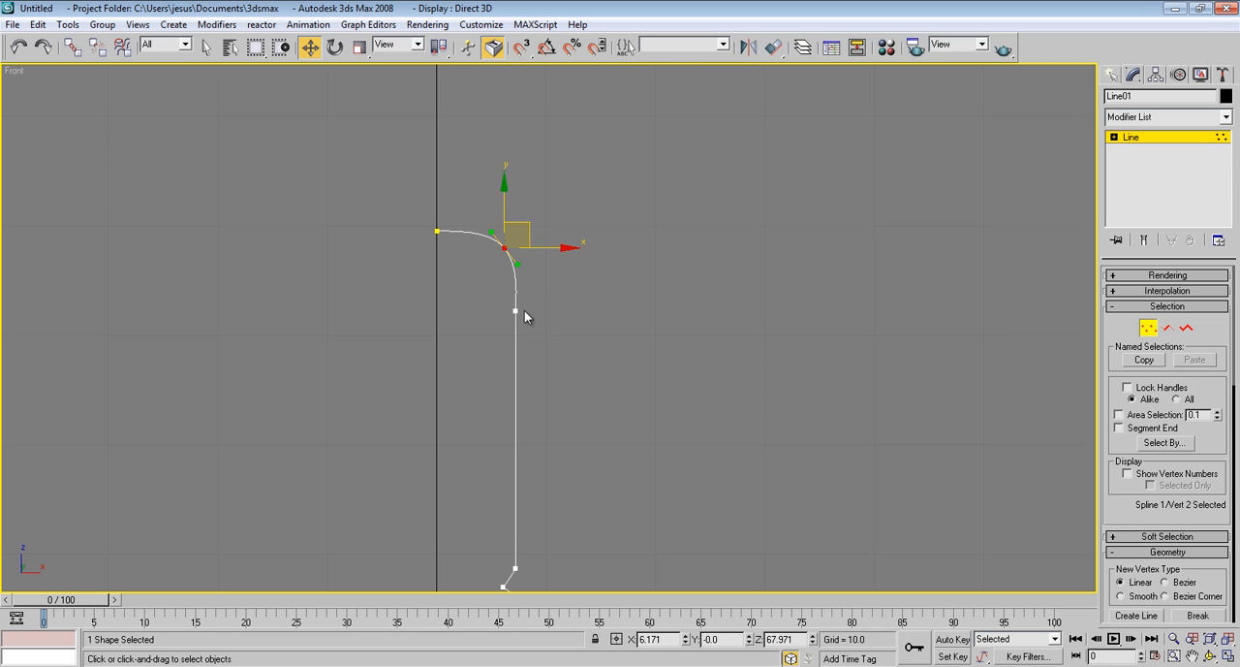
# Refine the spline with two new vertices close together, just above the vertex where the rounded top meets the straight side
pyautogui.moveTo(524, 310); pyautogui.dragTo(497, 303, button='middle')
pyautogui.scroll(4, 496, 303)
pyautogui.moveTo(438, 262); pyautogui.dragTo(476, 348, button='middle')
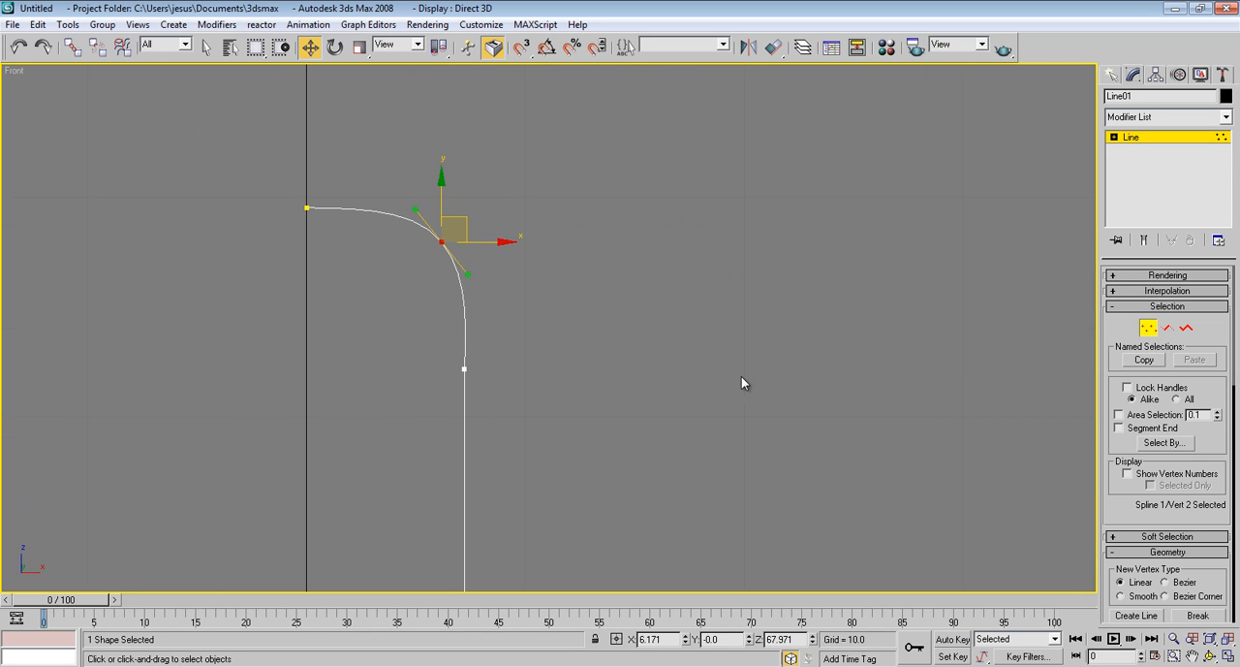
pyautogui.scroll(-3, 1158, 528)
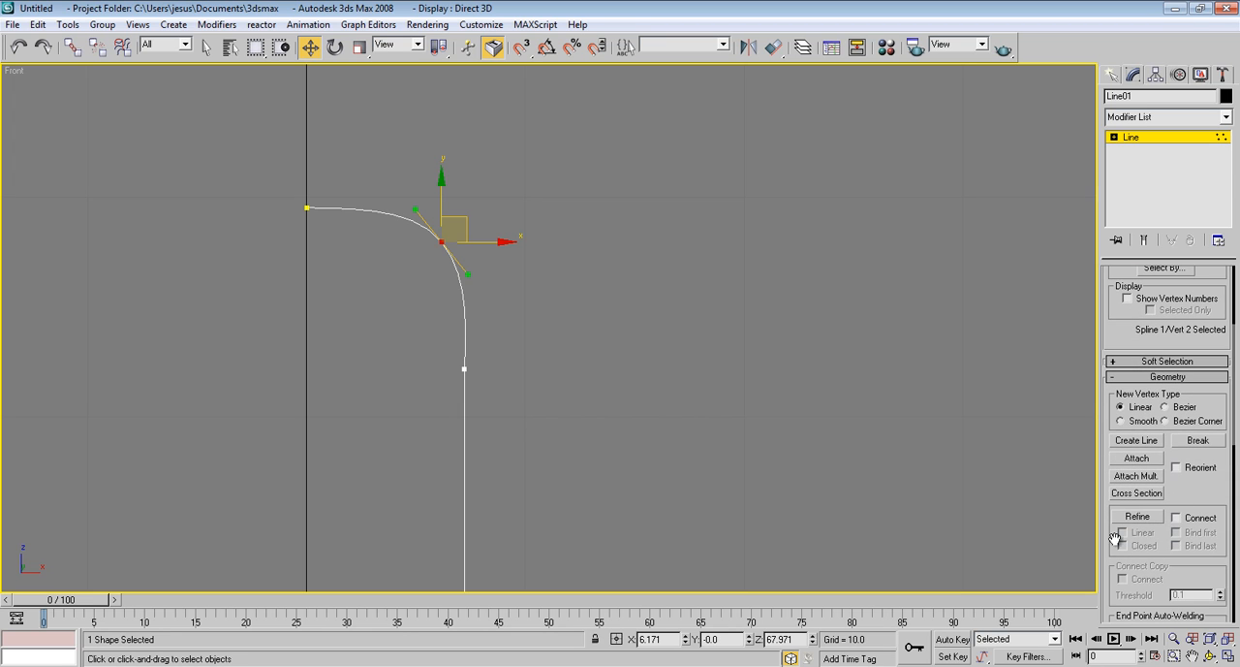
pyautogui.click(1138, 518)
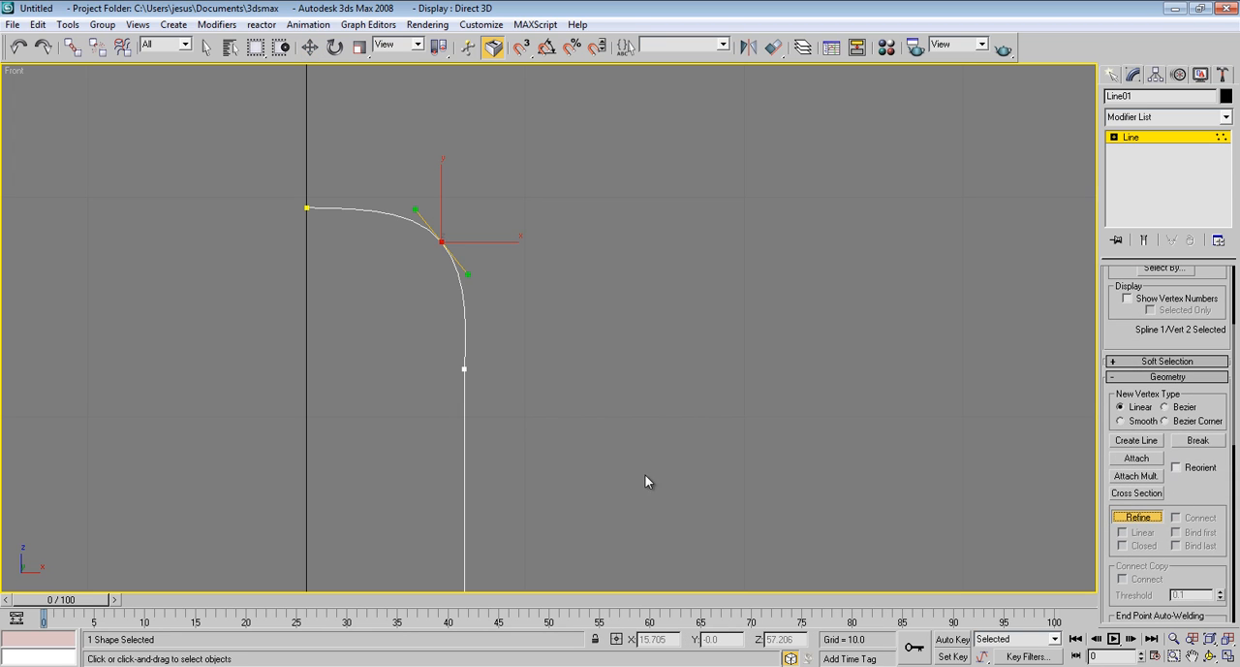
pyautogui.click(464, 356)
pyautogui.rightClick(530, 357)
# Move the upper of the new vertices inward to about X 6.69, Z 62.62 to form a small horizontal ledge
pyautogui.scroll(5, 480, 350)
pyautogui.moveTo(418, 393); pyautogui.dragTo(633, 384, button='middle')
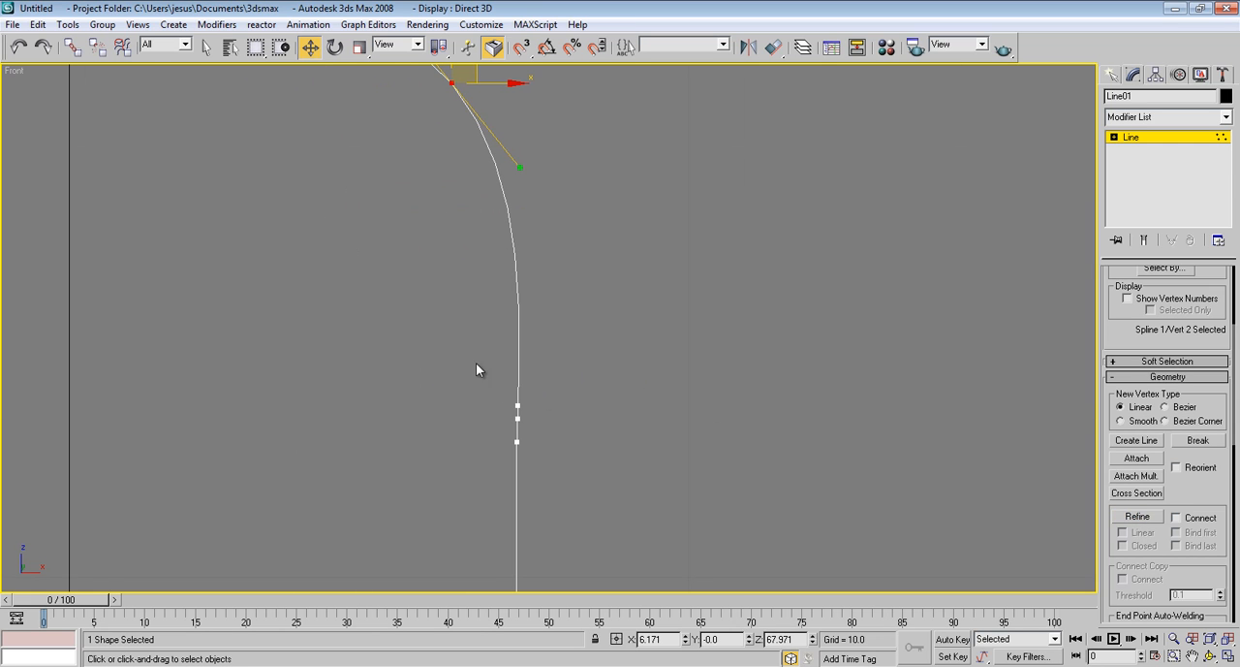
pyautogui.click(627, 370)
pyautogui.moveTo(614, 355); pyautogui.dragTo(478, 406)
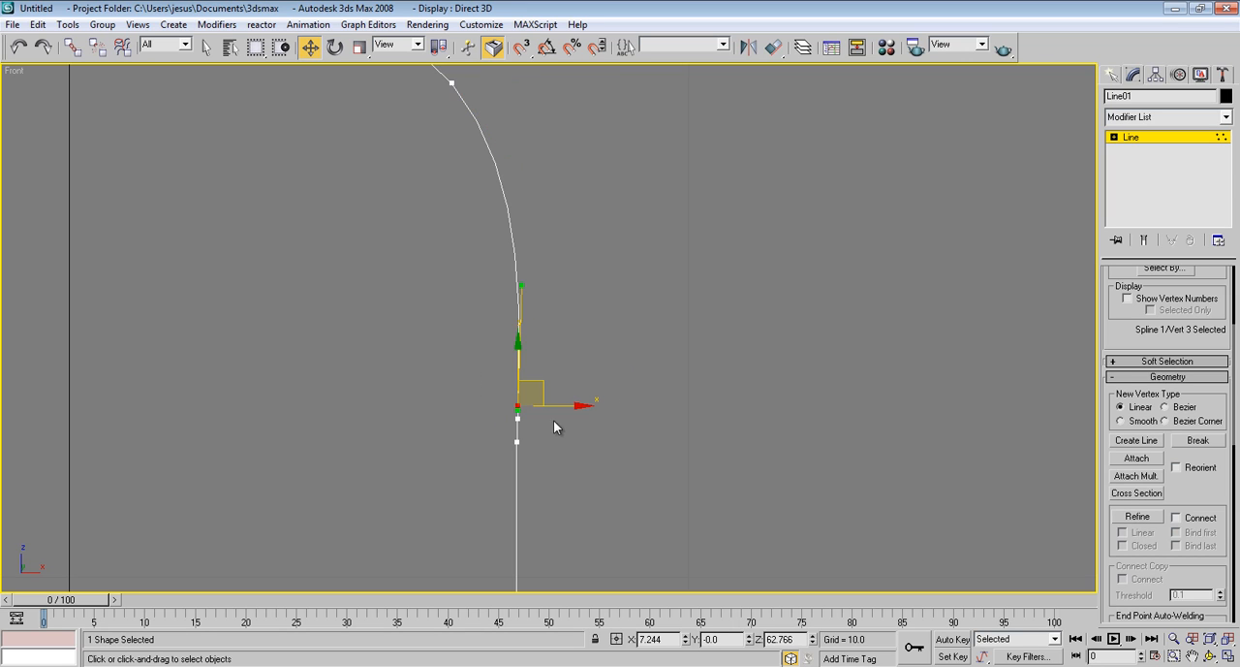
pyautogui.moveTo(574, 405); pyautogui.dragTo(541, 405)
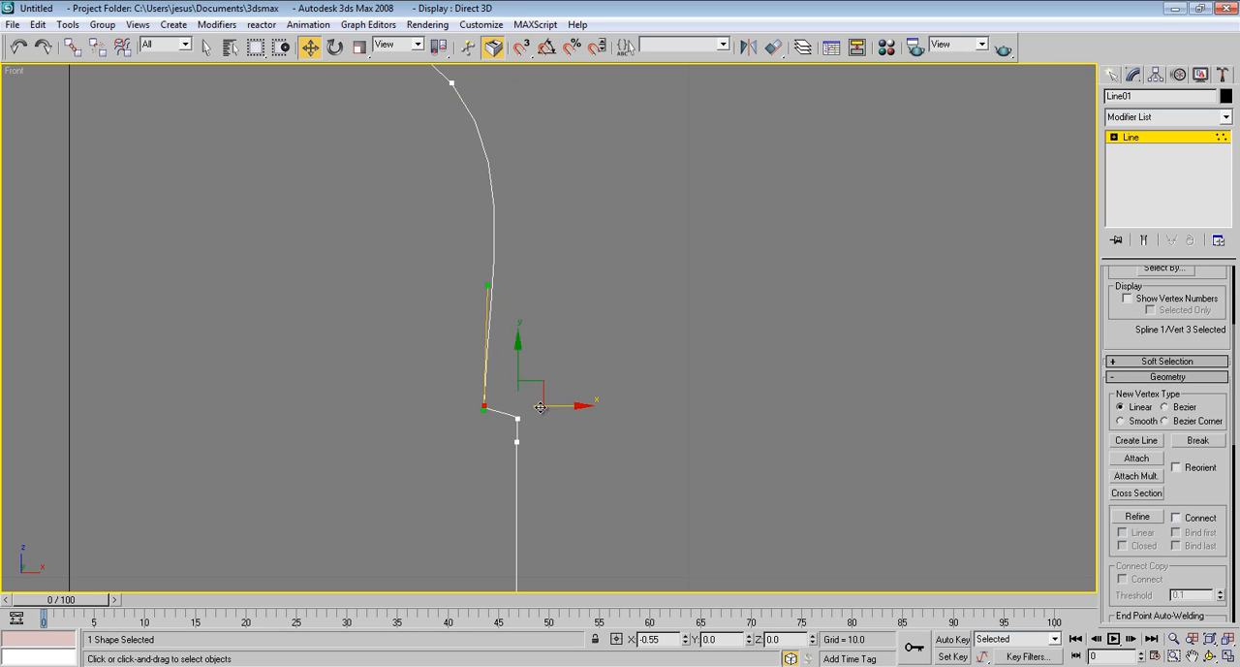
pyautogui.moveTo(484, 369); pyautogui.dragTo(484, 378)
# Shift the middle vertex of the rounded top slightly inward and down to reshape the curve above the ledge
pyautogui.moveTo(550, 390); pyautogui.dragTo(584, 472, button='middle')
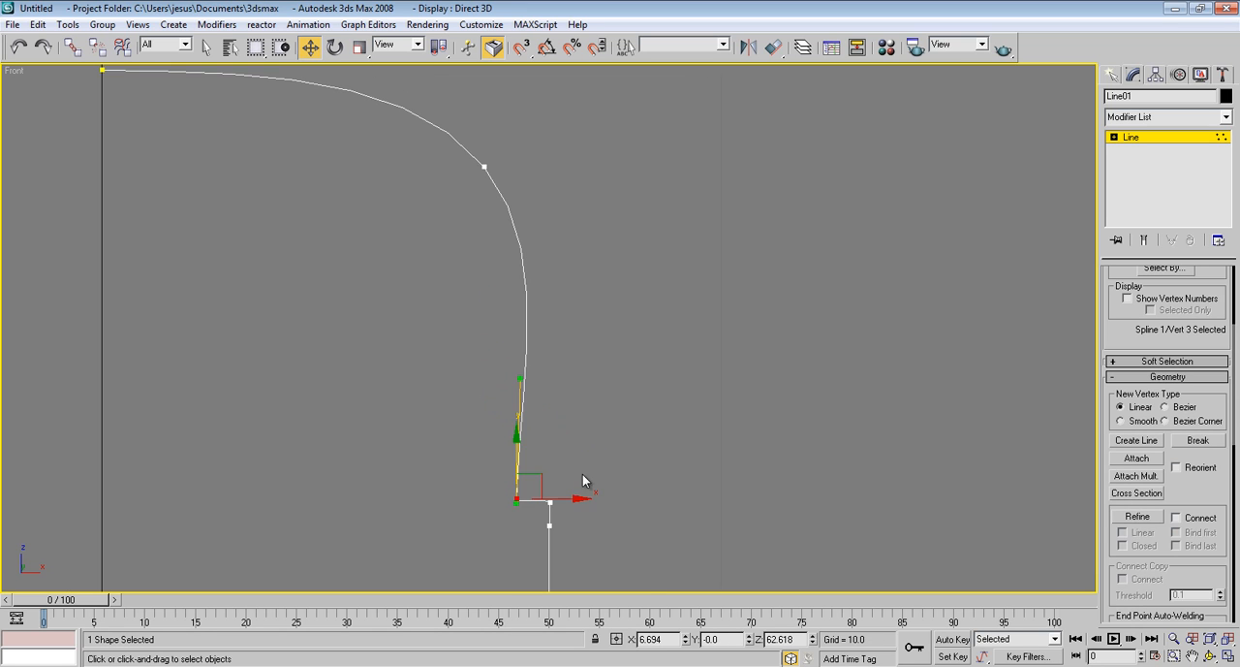
pyautogui.moveTo(567, 335); pyautogui.dragTo(669, 370, button='middle')
pyautogui.click(587, 202)
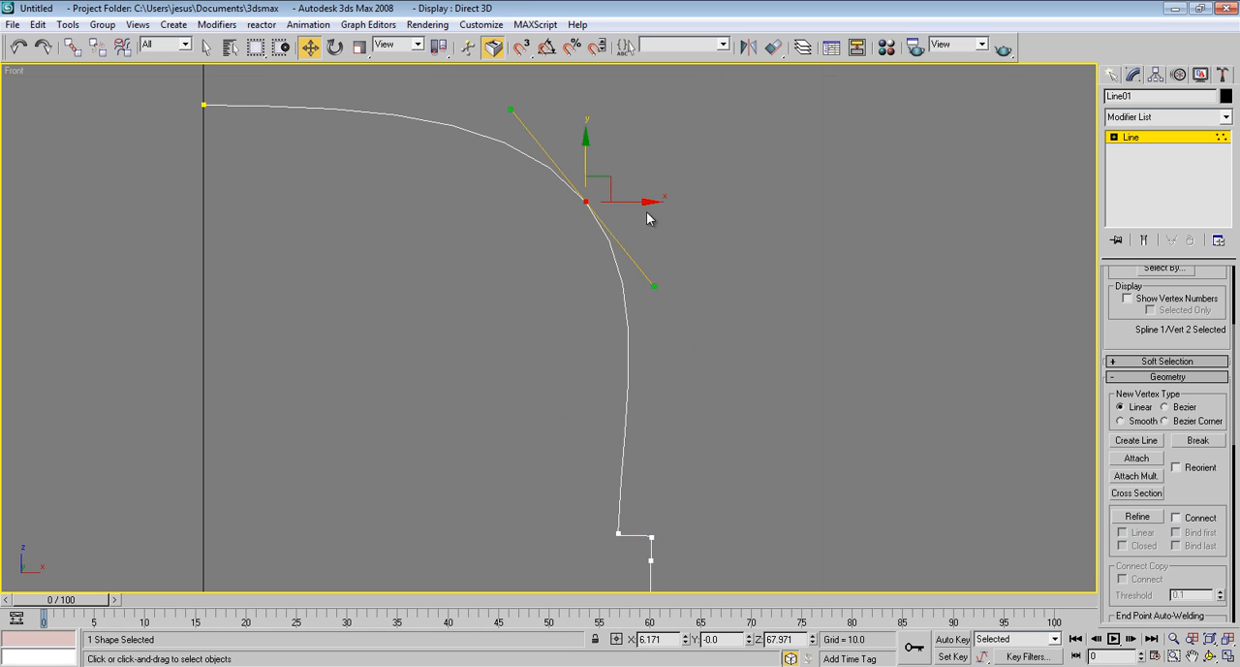
pyautogui.moveTo(614, 185); pyautogui.dragTo(588, 192)
pyautogui.moveTo(610, 320); pyautogui.dragTo(628, 269, button='middle')
pyautogui.moveTo(617, 161); pyautogui.dragTo(626, 161)
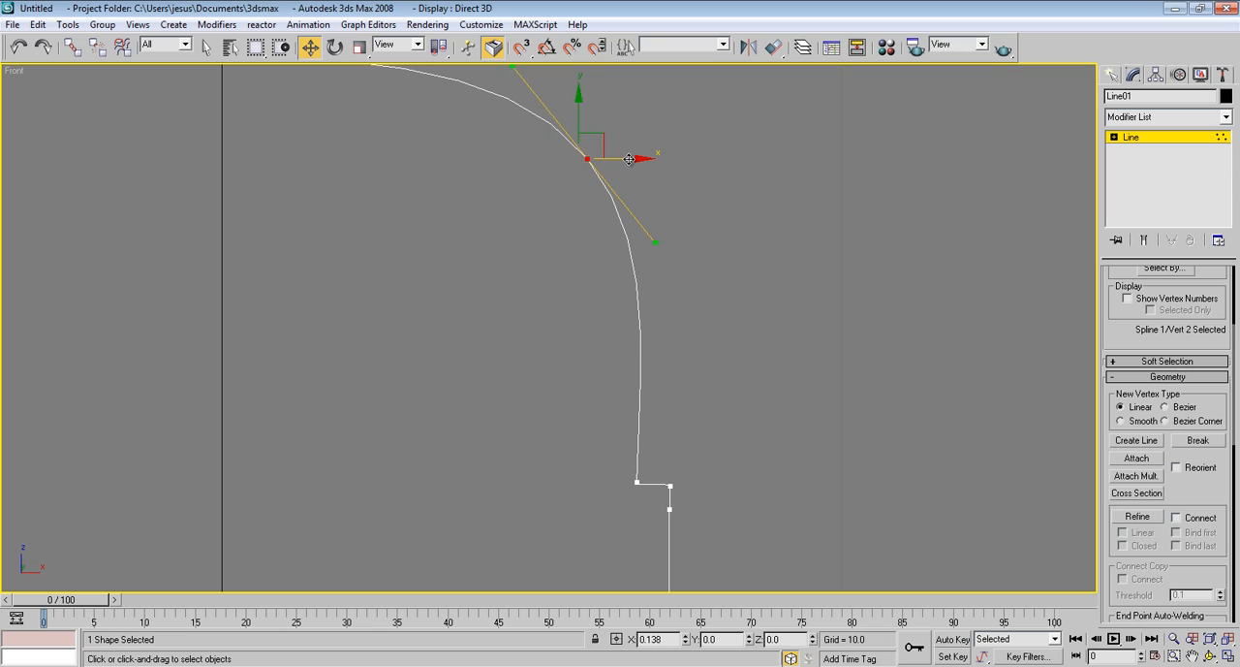
# Move the inner ledge vertex outward to about X 6.97 to narrow the ledge, then deselect it
pyautogui.click(637, 482)
pyautogui.moveTo(690, 483); pyautogui.dragTo(708, 482)
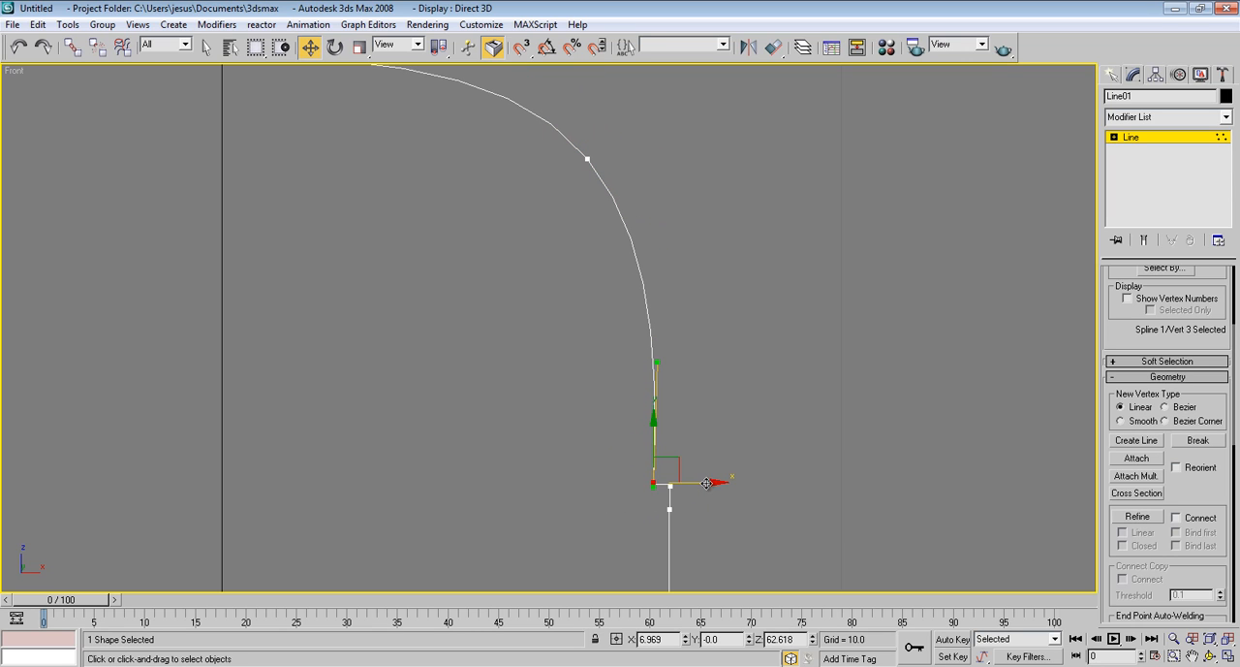
pyautogui.click(713, 436)
# Reposition the rounded top's middle vertex at about X 6.11, Z 68.16 and shorten its Bezier handles
pyautogui.moveTo(678, 282); pyautogui.dragTo(658, 352, button='middle')
pyautogui.scroll(-3, 654, 364)
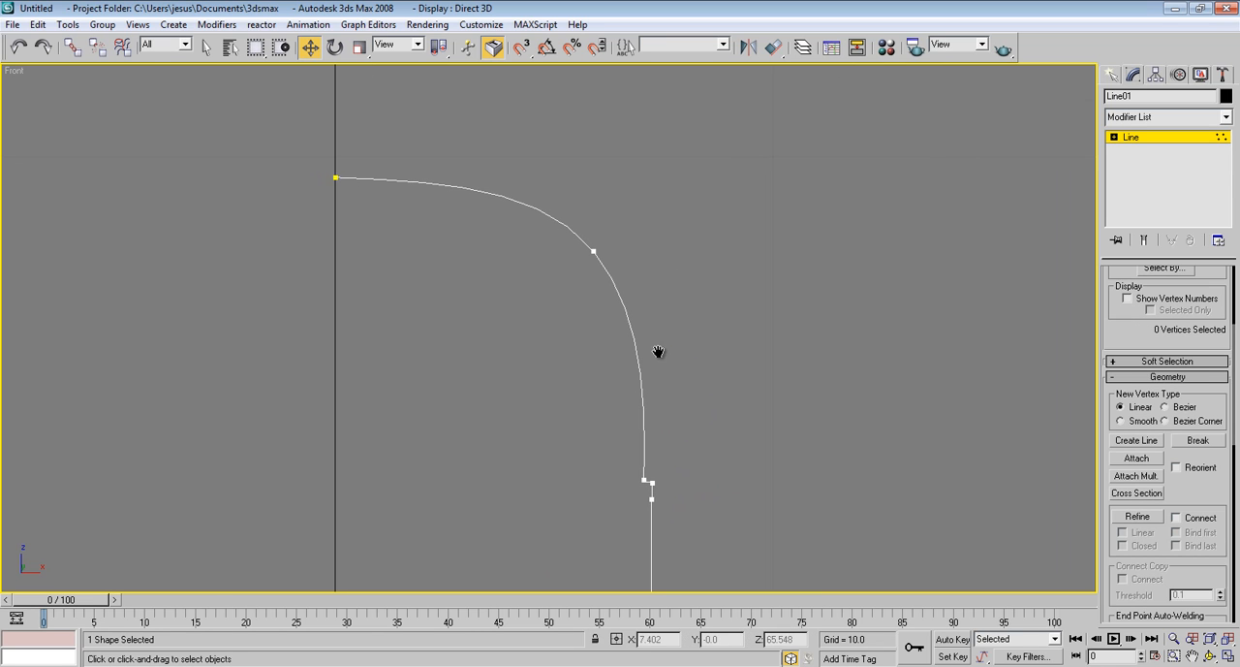
pyautogui.click(593, 252)
pyautogui.moveTo(622, 233); pyautogui.dragTo(638, 217)
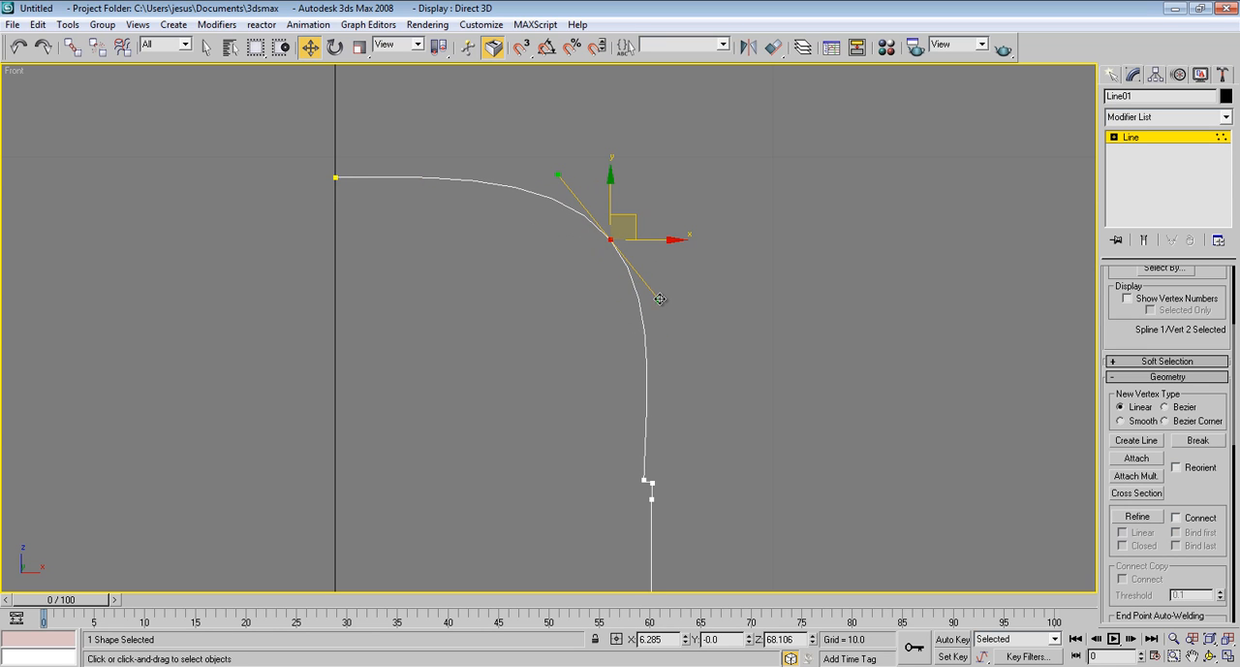
pyautogui.moveTo(659, 298); pyautogui.dragTo(648, 283)
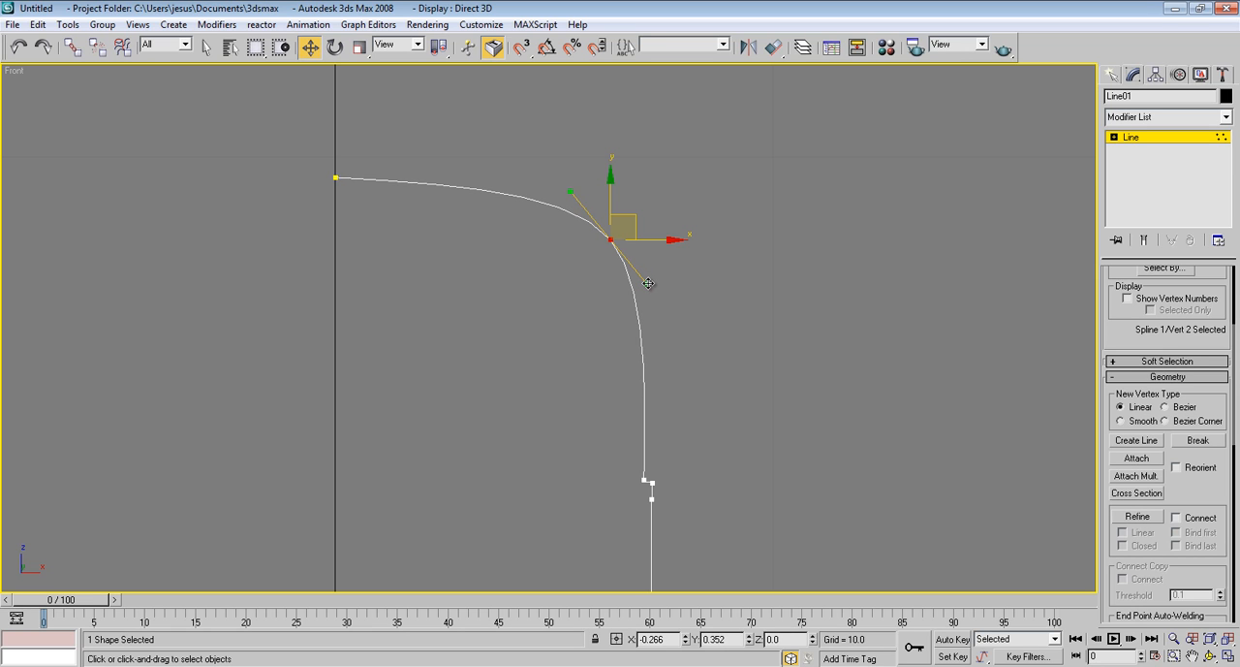
pyautogui.moveTo(637, 225); pyautogui.dragTo(629, 224)
# Move the inner notch vertex near the profile's base up and outward, close beneath the lower end of the straight side
pyautogui.scroll(-8, 681, 350)
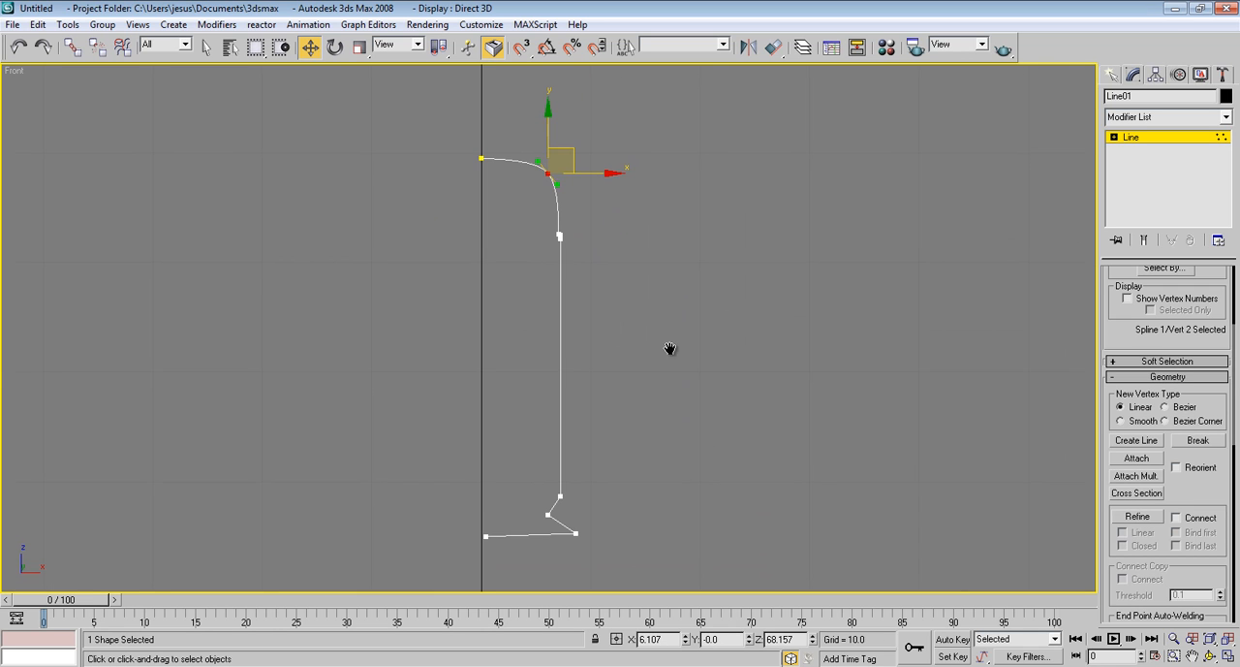
pyautogui.moveTo(620, 415); pyautogui.dragTo(620, 384, button='middle')
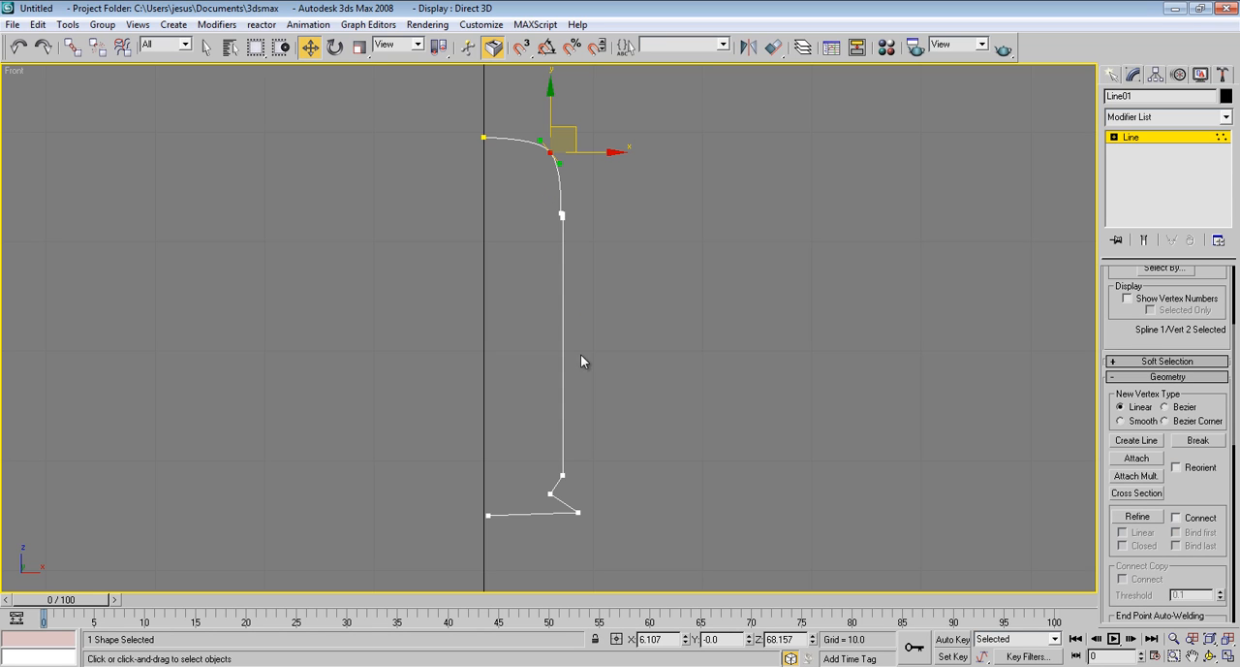
pyautogui.moveTo(572, 442); pyautogui.dragTo(572, 360, button='middle')
pyautogui.scroll(5, 571, 361)
pyautogui.moveTo(565, 412); pyautogui.dragTo(540, 222, button='middle')
pyautogui.scroll(3, 553, 337)
pyautogui.moveTo(554, 339); pyautogui.dragTo(603, 347, button='middle')
pyautogui.click(531, 404)
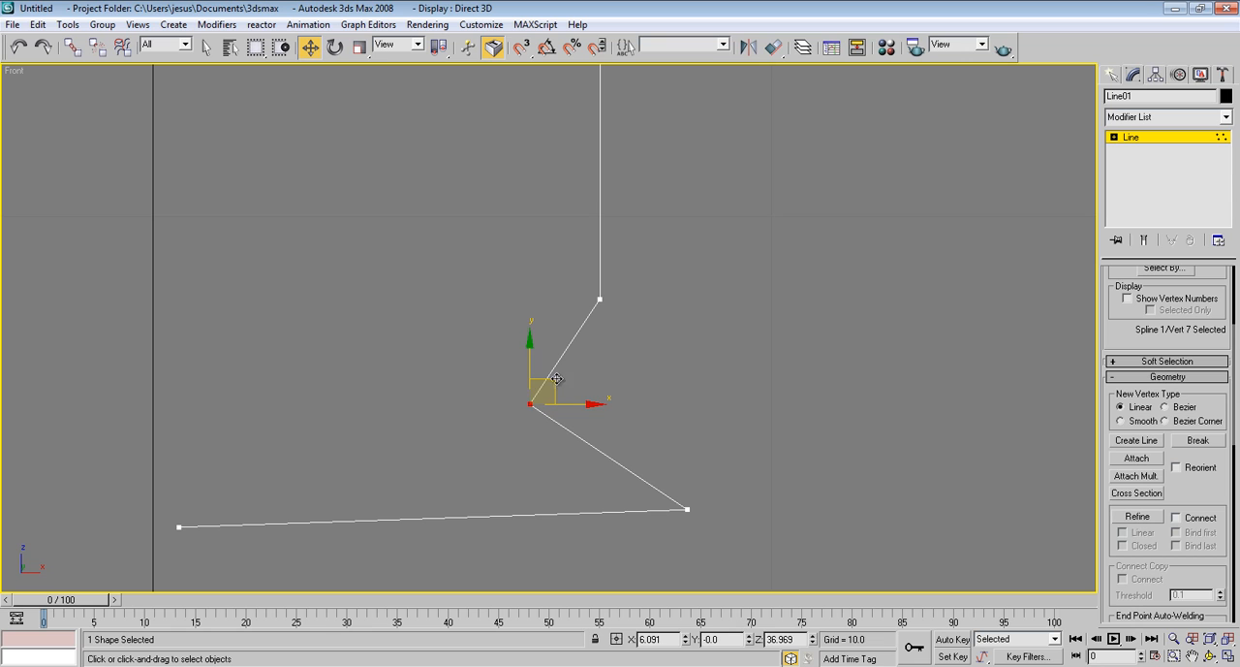
pyautogui.moveTo(557, 379); pyautogui.dragTo(590, 307)
# Refine the slanted segment below the notch with a vertex and move it to about X 6.69, Z 36.12, directly beneath the notch vertex
pyautogui.click(1138, 517)
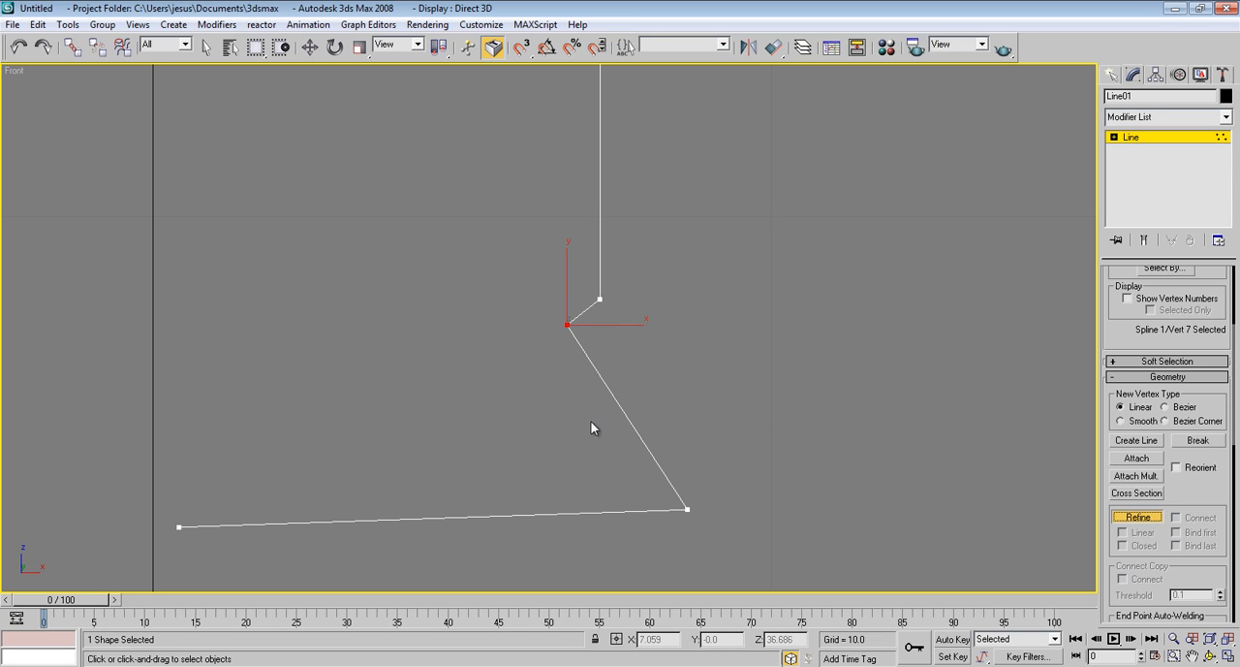
pyautogui.click(630, 423)
pyautogui.rightClick(635, 423)
pyautogui.moveTo(666, 401); pyautogui.dragTo(589, 436)
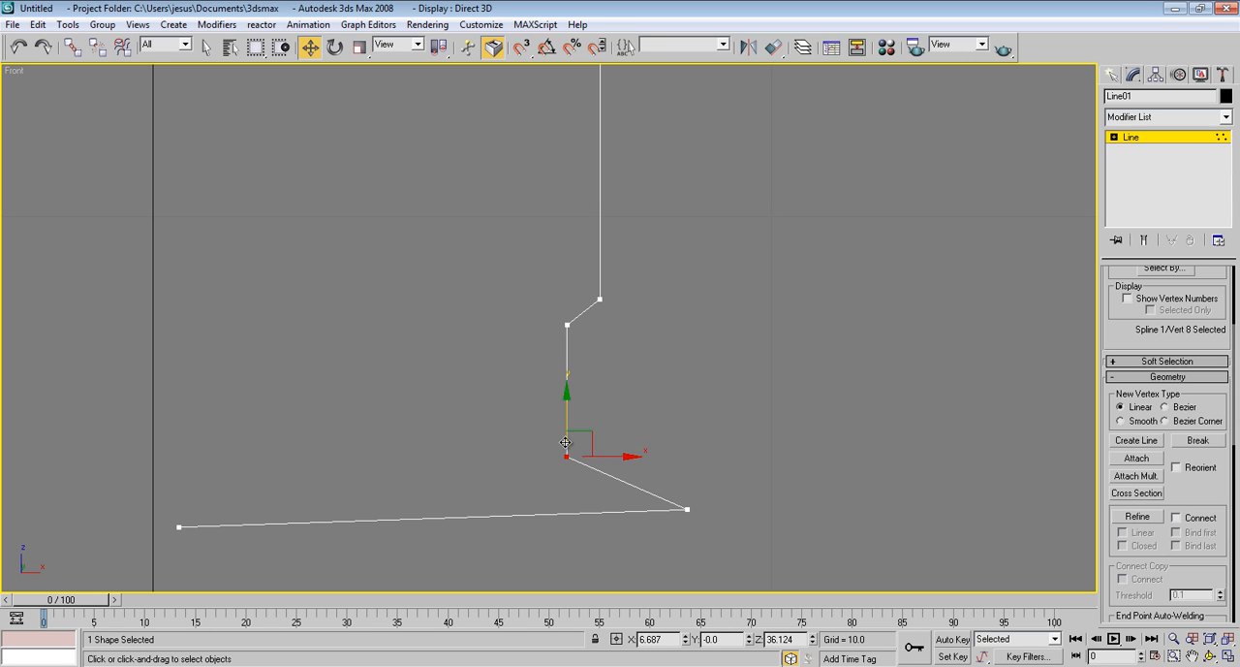
pyautogui.moveTo(573, 429); pyautogui.dragTo(569, 411, button='middle')
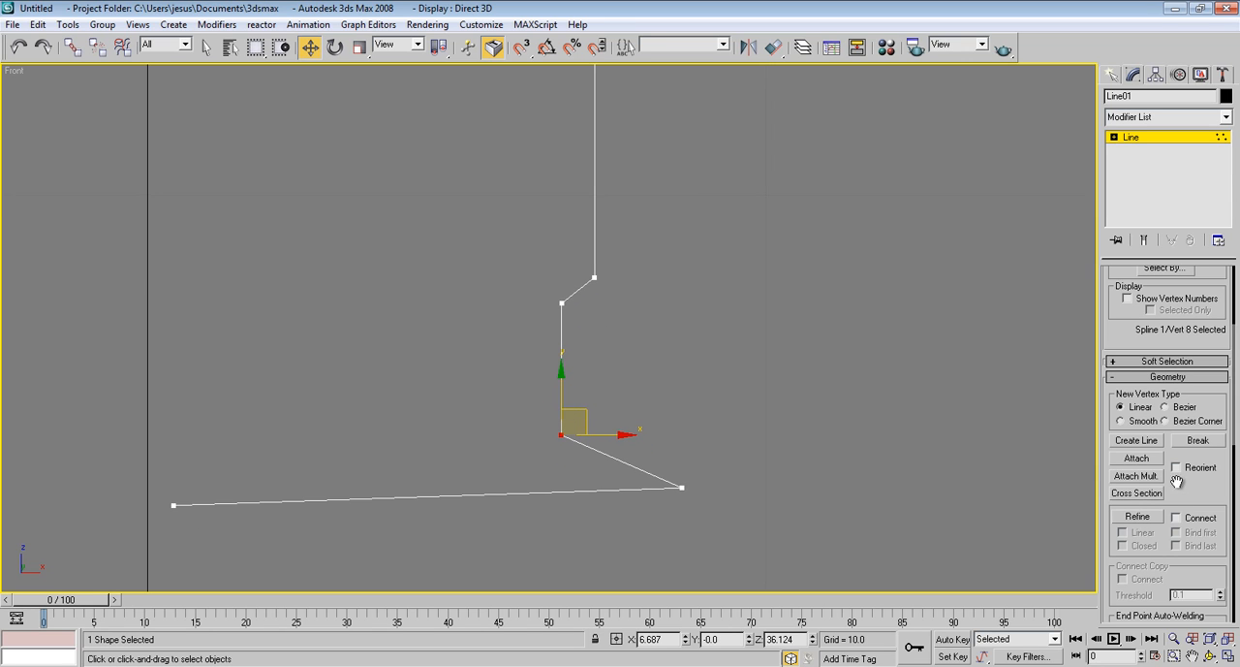
# Refine the slanted segment between the notch's lower corner and the outermost base vertex with two additional vertices
pyautogui.click(1138, 517)
pyautogui.click(590, 447)
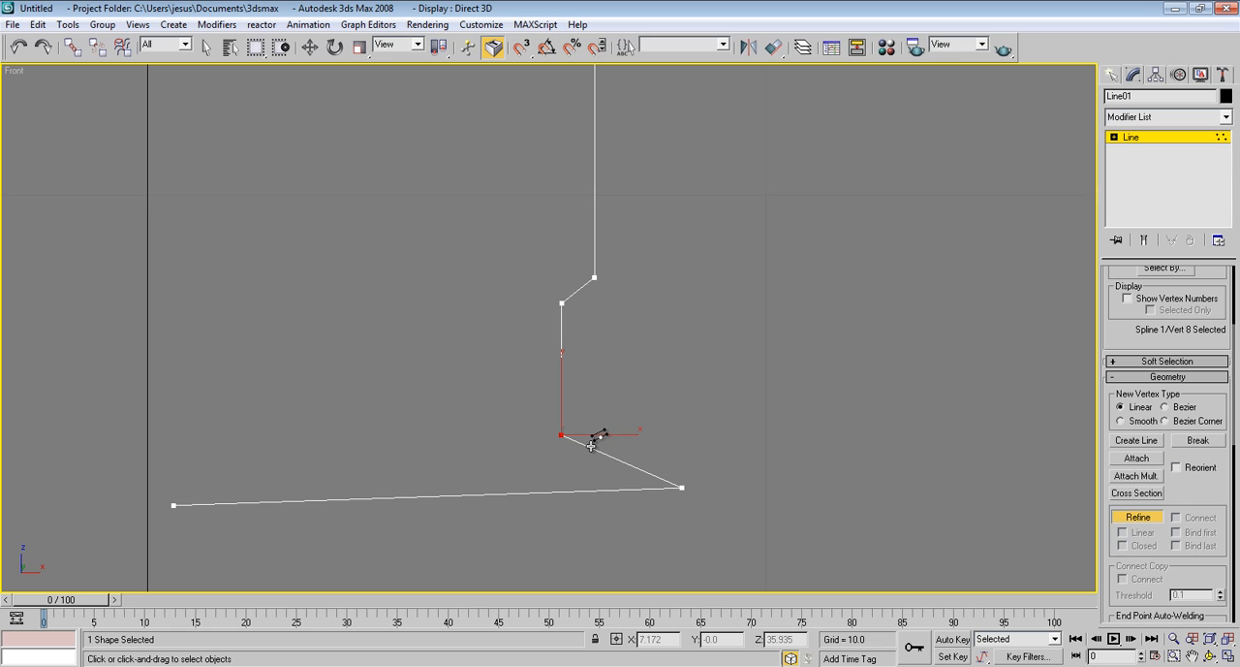
pyautogui.click(628, 465)
pyautogui.rightClick(636, 455)
pyautogui.moveTo(692, 429); pyautogui.dragTo(691, 421, button='middle')
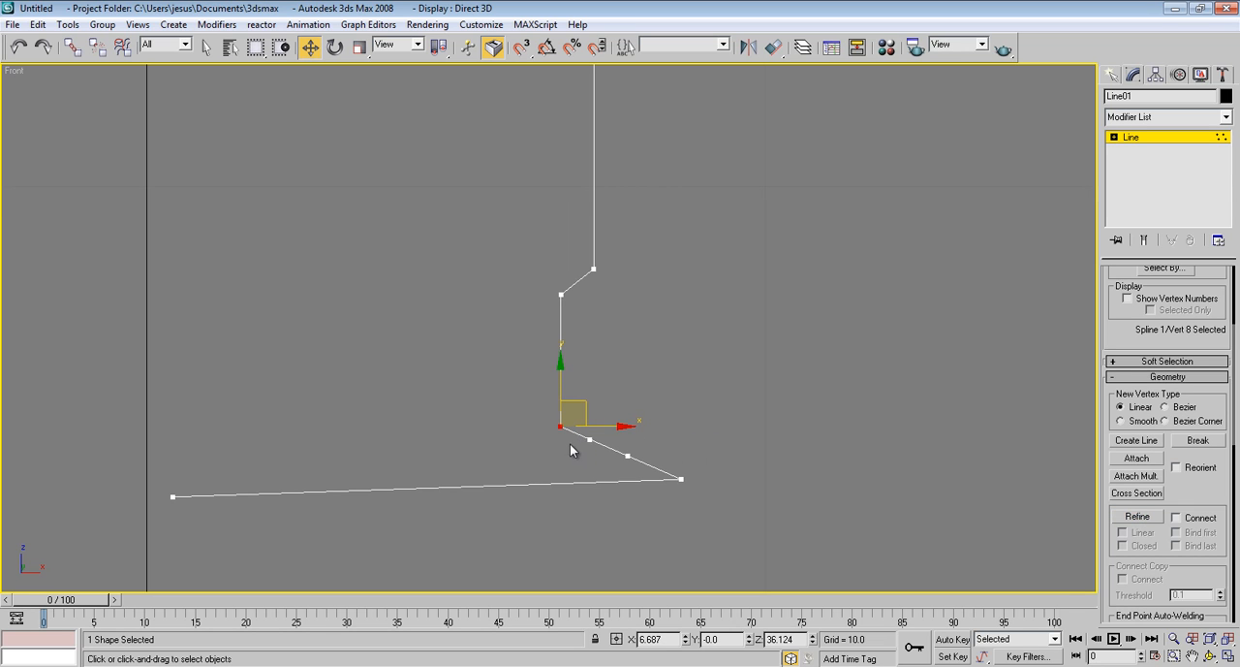
# Square off the base rim: move the first new vertex level with the notch's lower corner and the second directly beneath it, about X 7.29, Z 35.66
pyautogui.click(590, 440)
pyautogui.moveTo(613, 420); pyautogui.dragTo(622, 408)
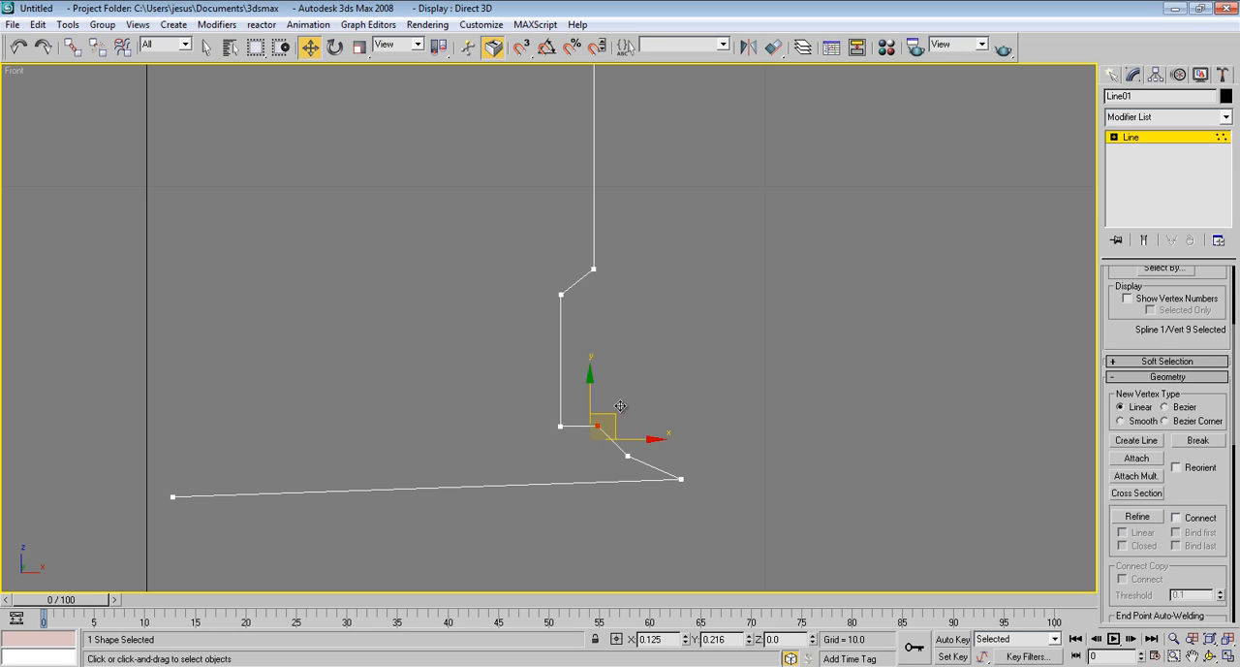
pyautogui.click(627, 456)
pyautogui.moveTo(663, 453); pyautogui.dragTo(623, 440)
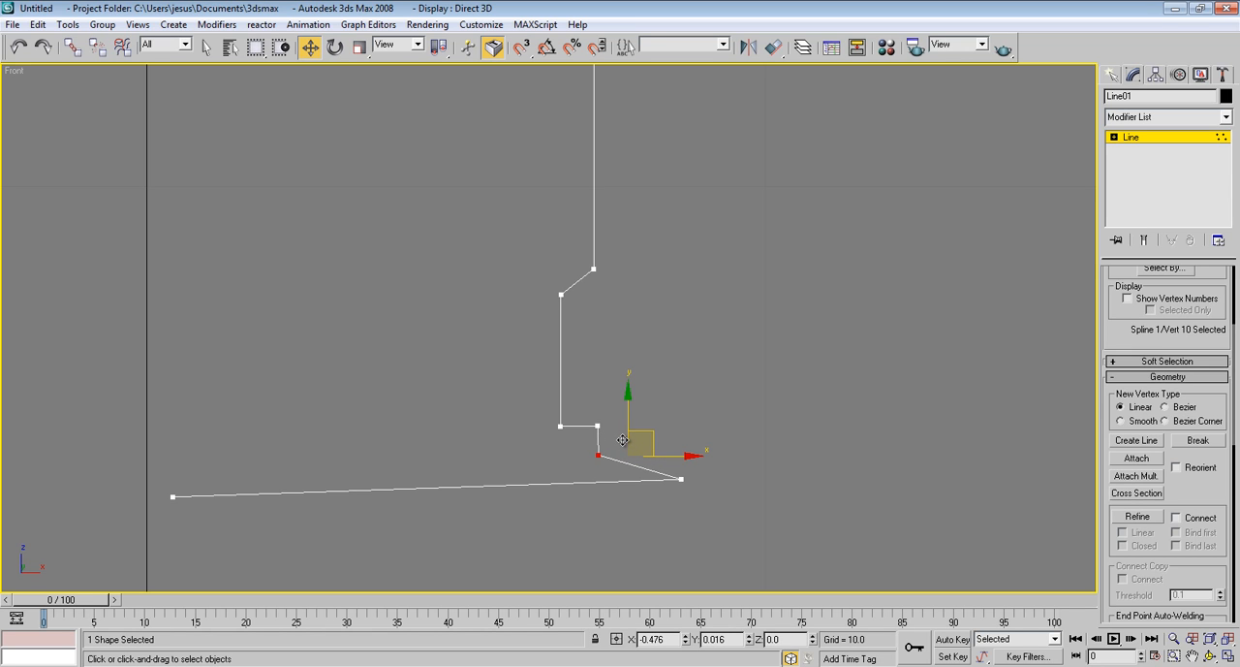
# Delete the surplus outermost base vertex so the bottom edge connects directly to the rim's lower corner
pyautogui.click(683, 477)
pyautogui.click(683, 477)
pyautogui.moveTo(706, 459); pyautogui.dragTo(588, 434)
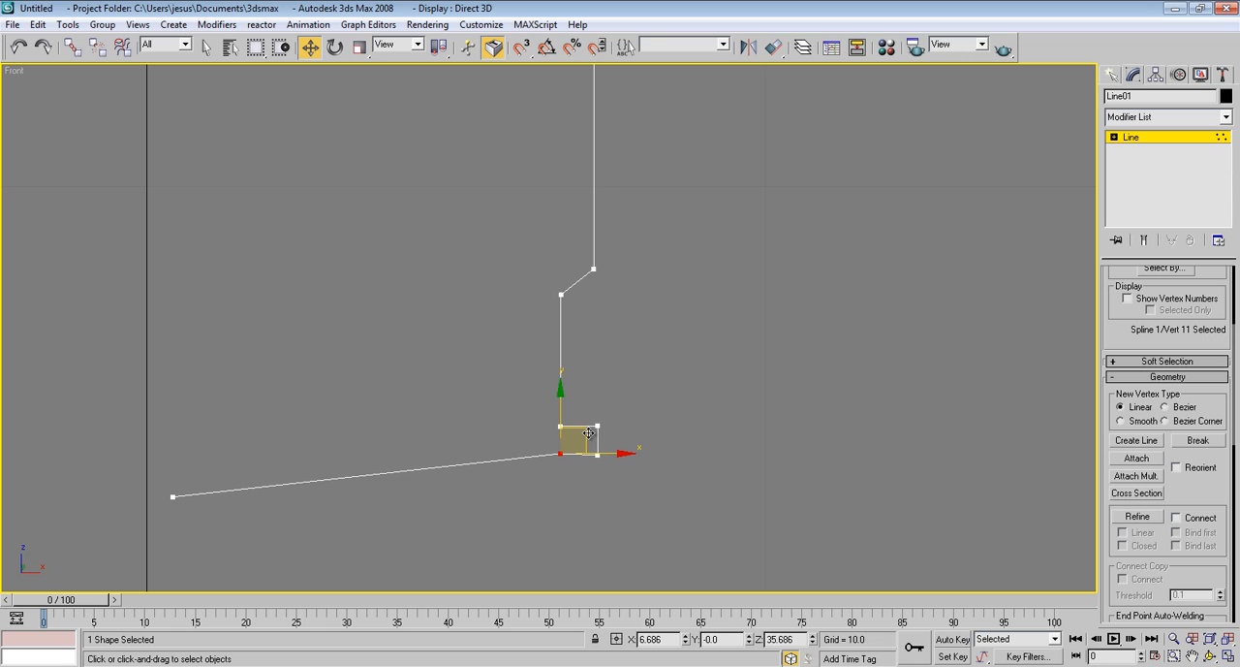
pyautogui.moveTo(589, 433); pyautogui.dragTo(589, 439)
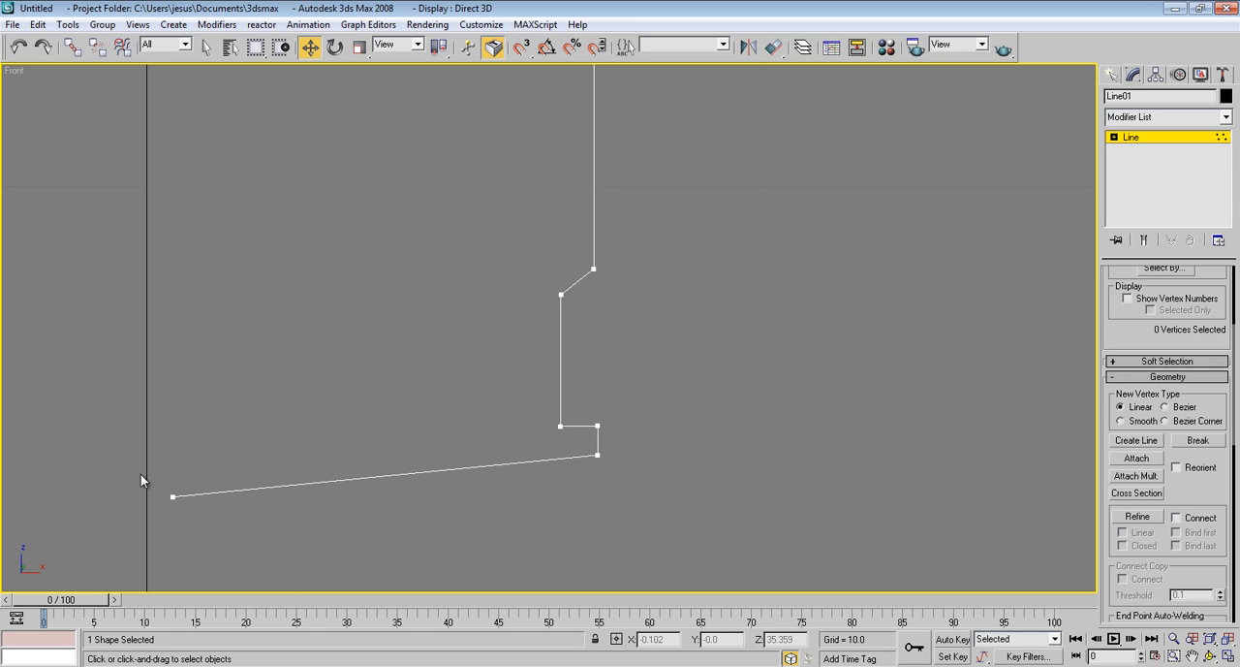
# Move the profile's bottom end vertex onto the vertical axis at X 0, level with the rim's lower corner at about Z 35.67
pyautogui.click(171, 496)
pyautogui.moveTo(199, 476); pyautogui.dragTo(172, 434)
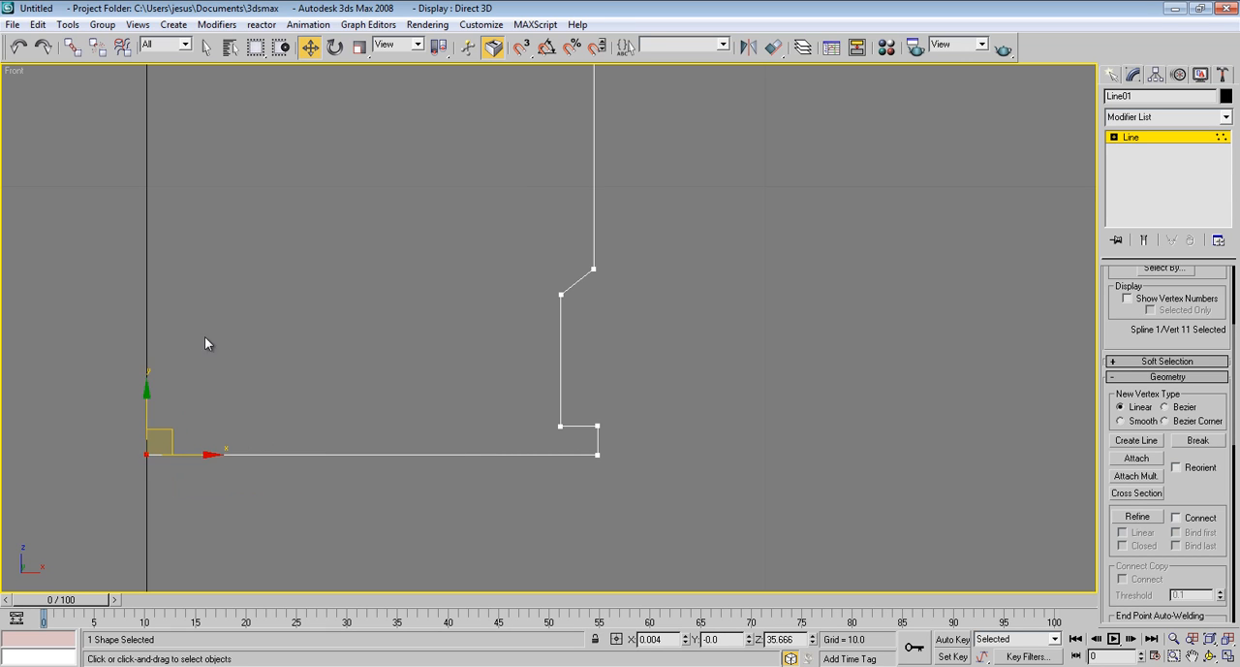
pyautogui.moveTo(204, 336); pyautogui.dragTo(346, 323, button='middle')
pyautogui.moveTo(313, 405); pyautogui.dragTo(381, 403, button='middle')
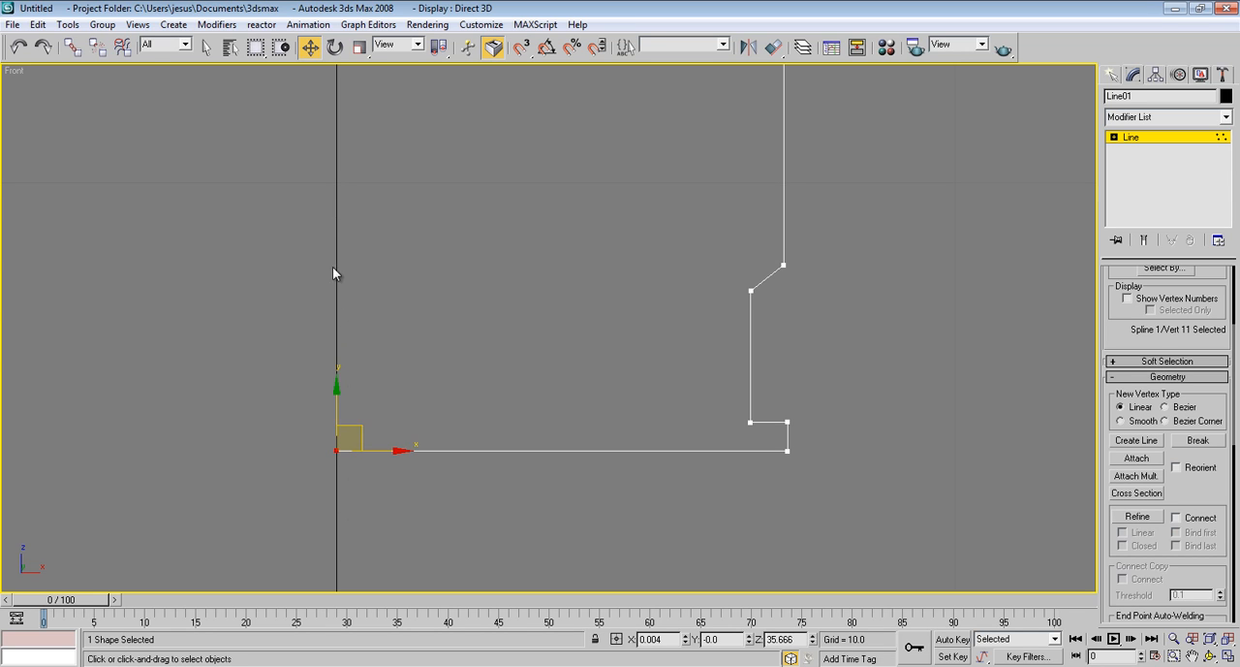
pyautogui.rightClick(686, 640)
# Set the X position of the profile's top end vertex to 0 so it sits on the vertical axis, then deselect it
pyautogui.moveTo(353, 390); pyautogui.dragTo(366, 572, button='middle')
pyautogui.moveTo(347, 208); pyautogui.dragTo(363, 426, button='middle')
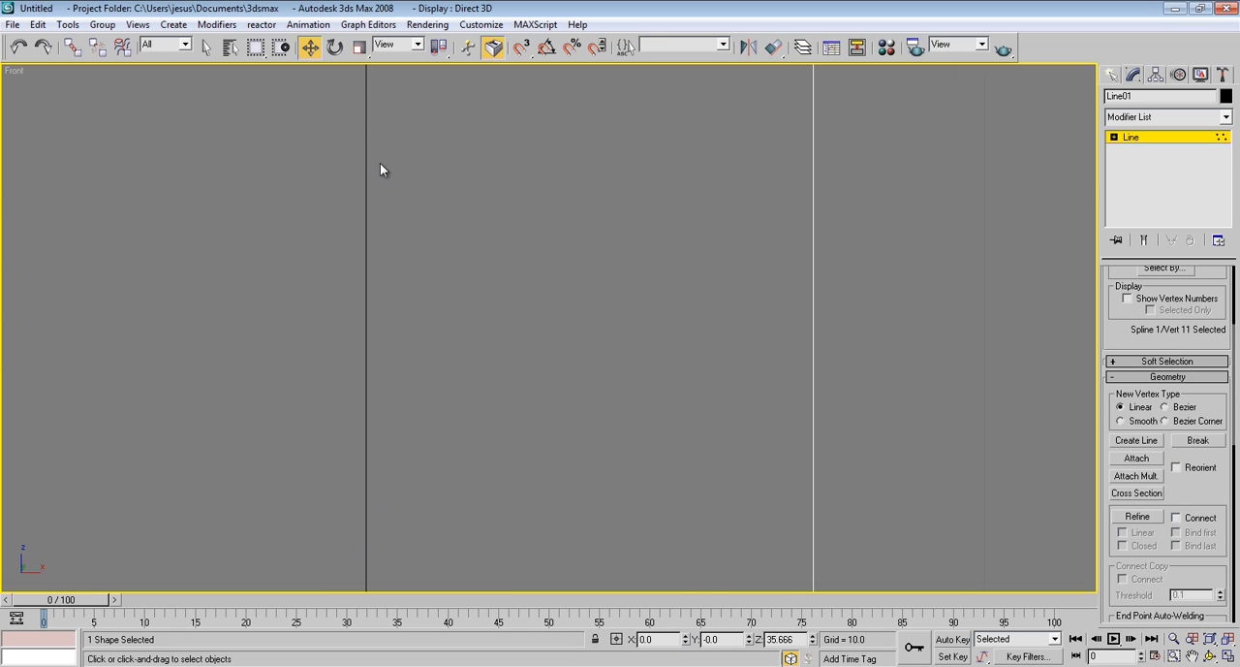
pyautogui.scroll(-5, 361, 263)
pyautogui.moveTo(361, 264); pyautogui.dragTo(374, 423, button='middle')
pyautogui.scroll(5, 472, 313)
pyautogui.moveTo(418, 215); pyautogui.dragTo(474, 270)
pyautogui.rightClick(686, 639)
pyautogui.scroll(-4, 614, 378)
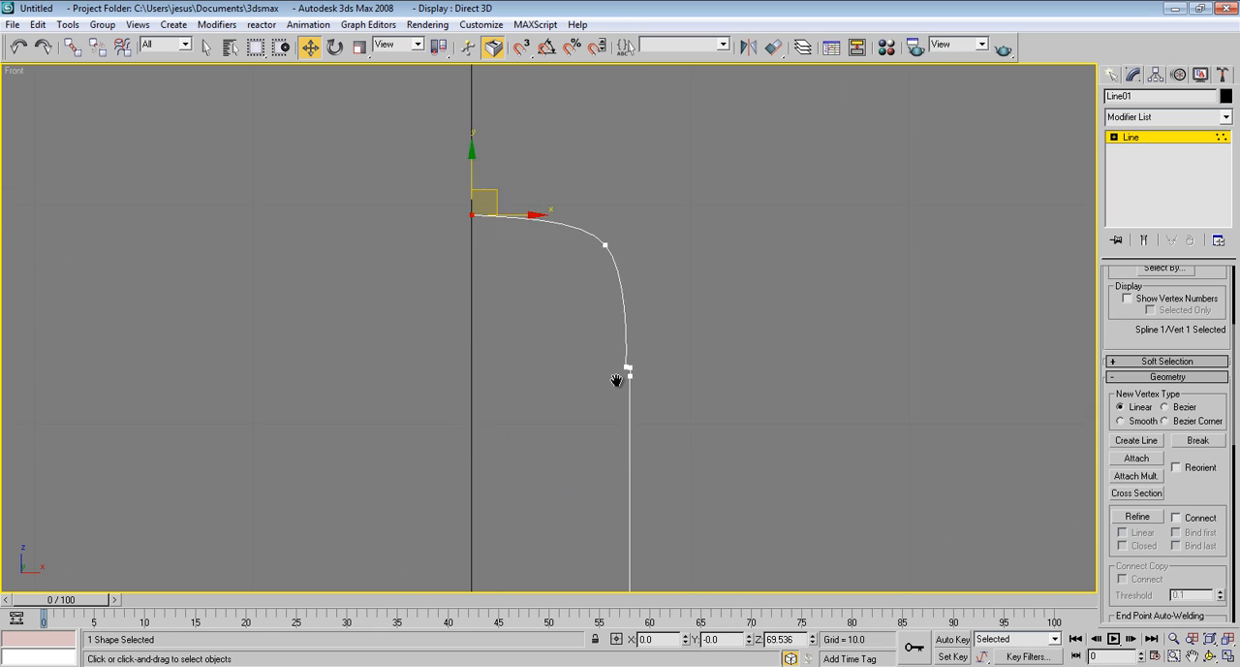
pyautogui.scroll(-3, 613, 339)
pyautogui.click(494, 368)
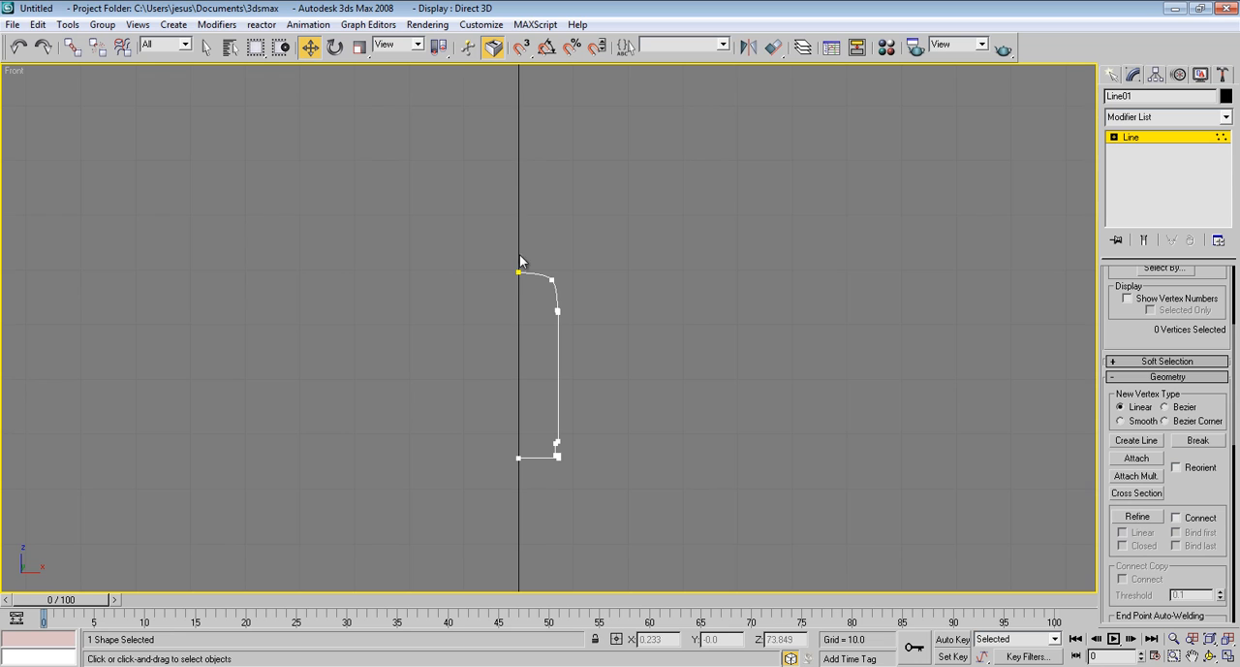
# Lower the top end vertex and the rounded top's middle vertex together to flatten the dome, then deselect them
pyautogui.scroll(3, 541, 389)
pyautogui.scroll(4, 540, 323)
pyautogui.scroll(-6, 536, 317)
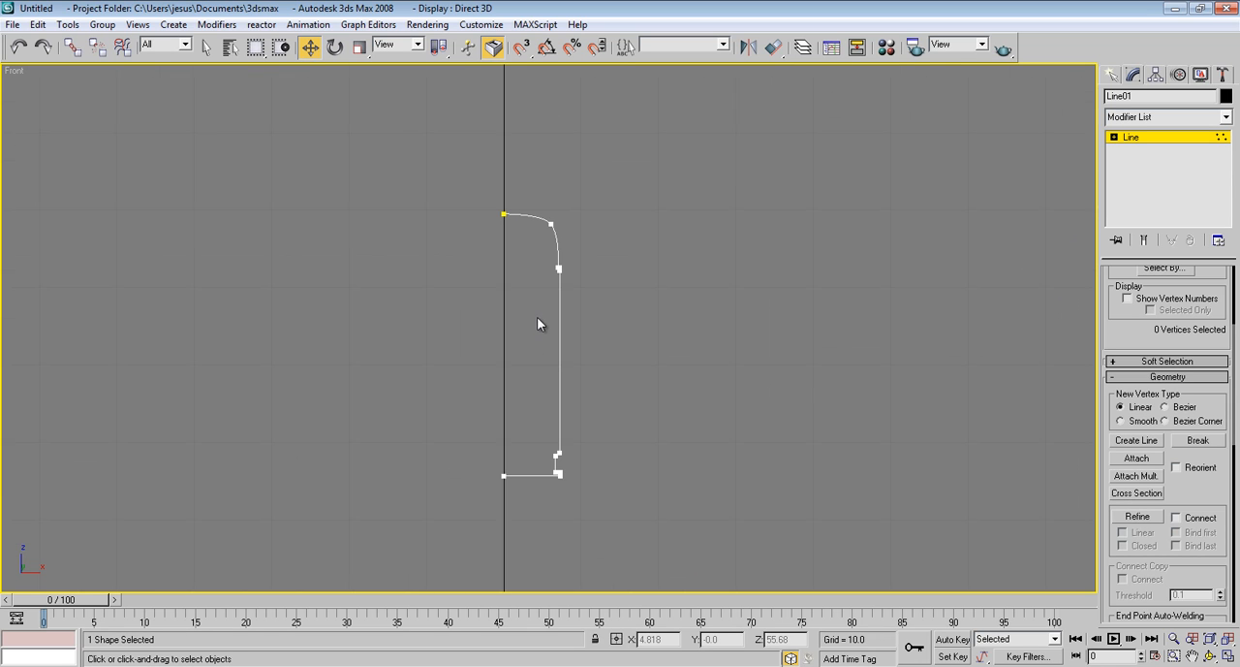
pyautogui.moveTo(536, 317); pyautogui.dragTo(531, 317, button='middle')
pyautogui.moveTo(466, 258); pyautogui.dragTo(441, 248)
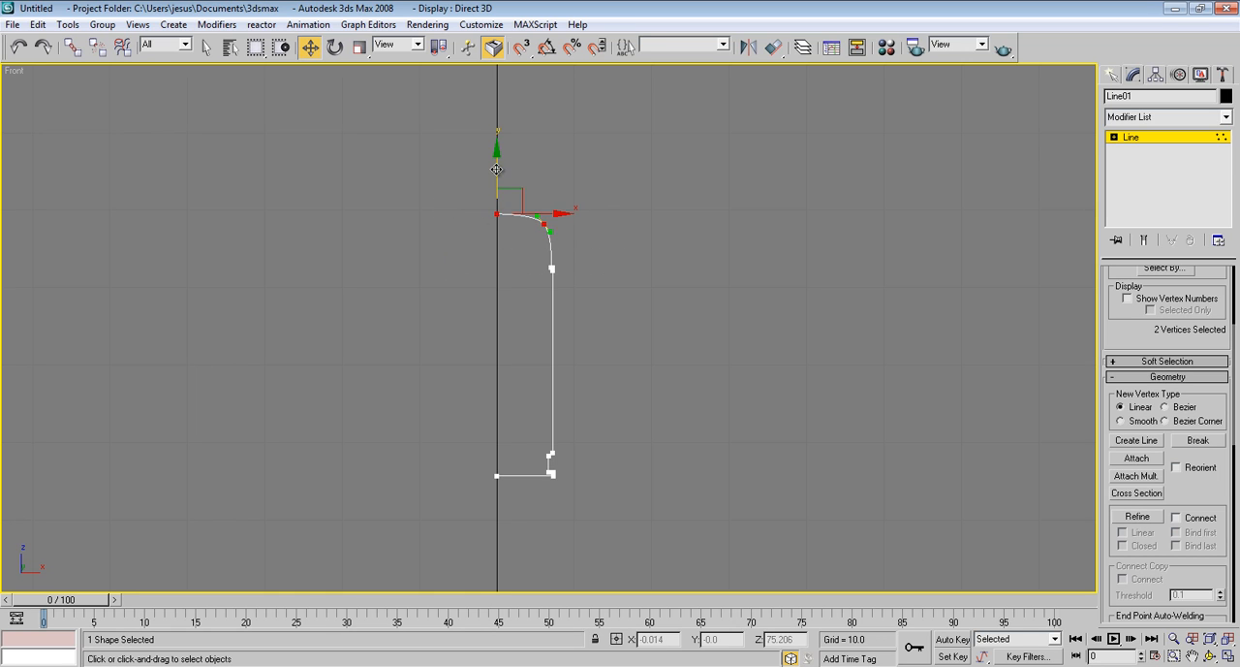
pyautogui.moveTo(496, 171); pyautogui.dragTo(495, 186)
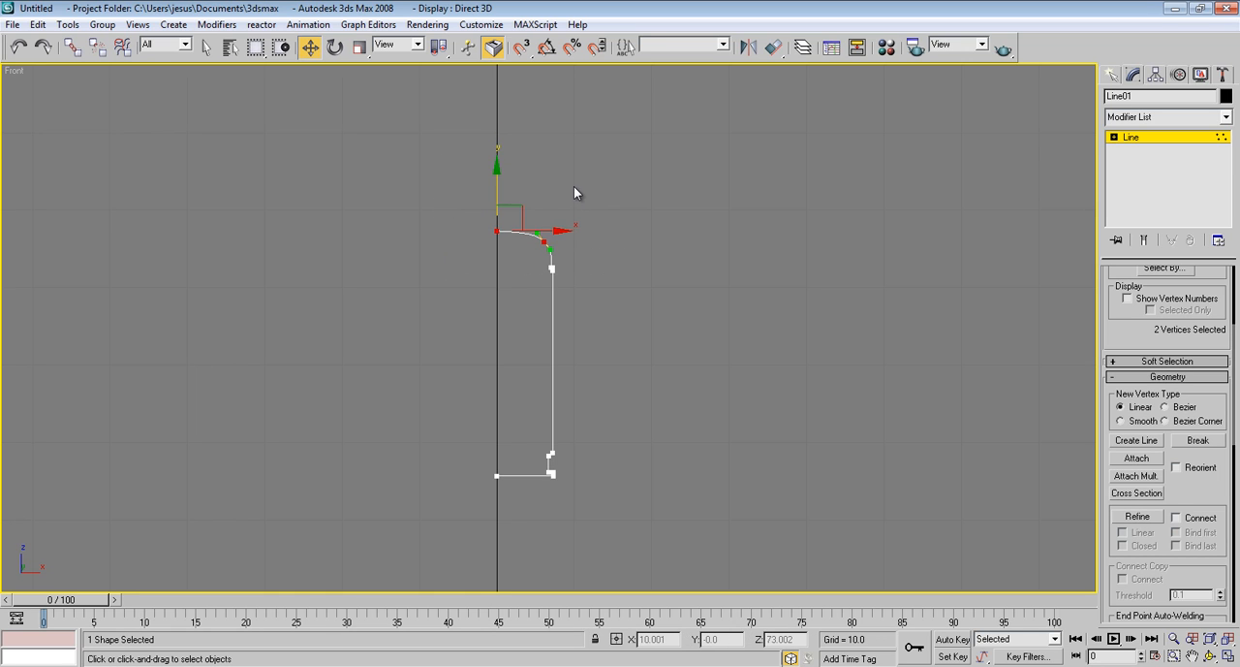
pyautogui.click(576, 194)
pyautogui.moveTo(572, 197); pyautogui.dragTo(582, 208, button='middle')
pyautogui.scroll(8, 531, 329)
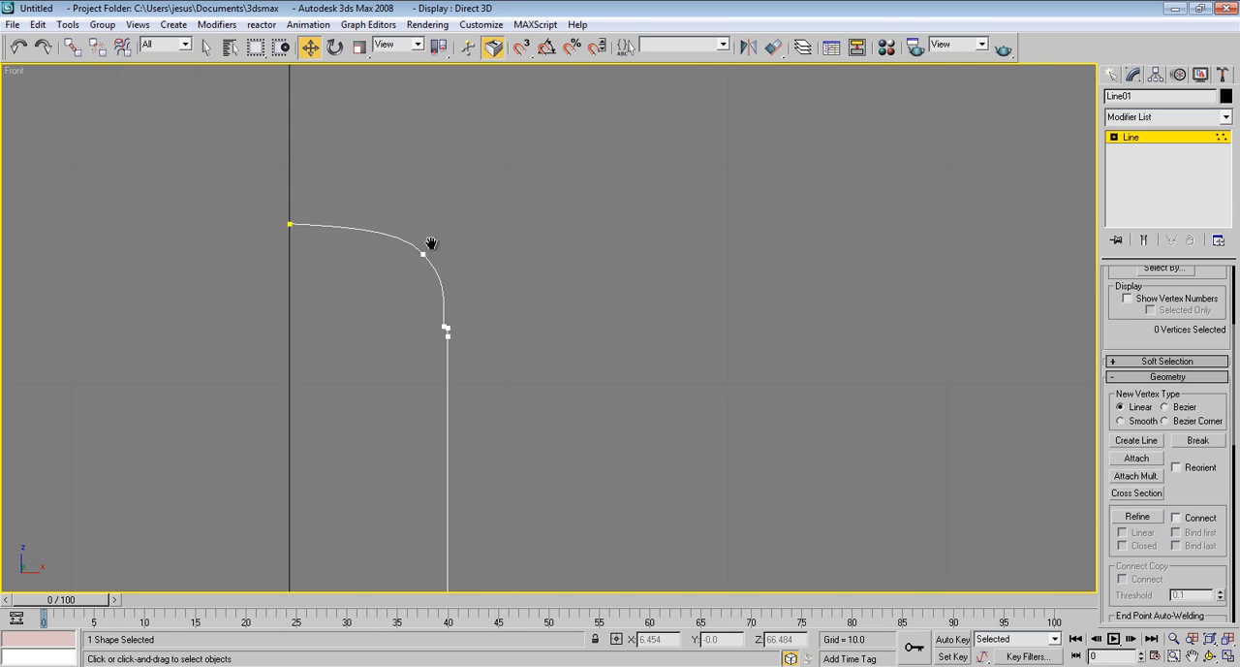
pyautogui.moveTo(534, 323); pyautogui.dragTo(523, 282, button='middle')
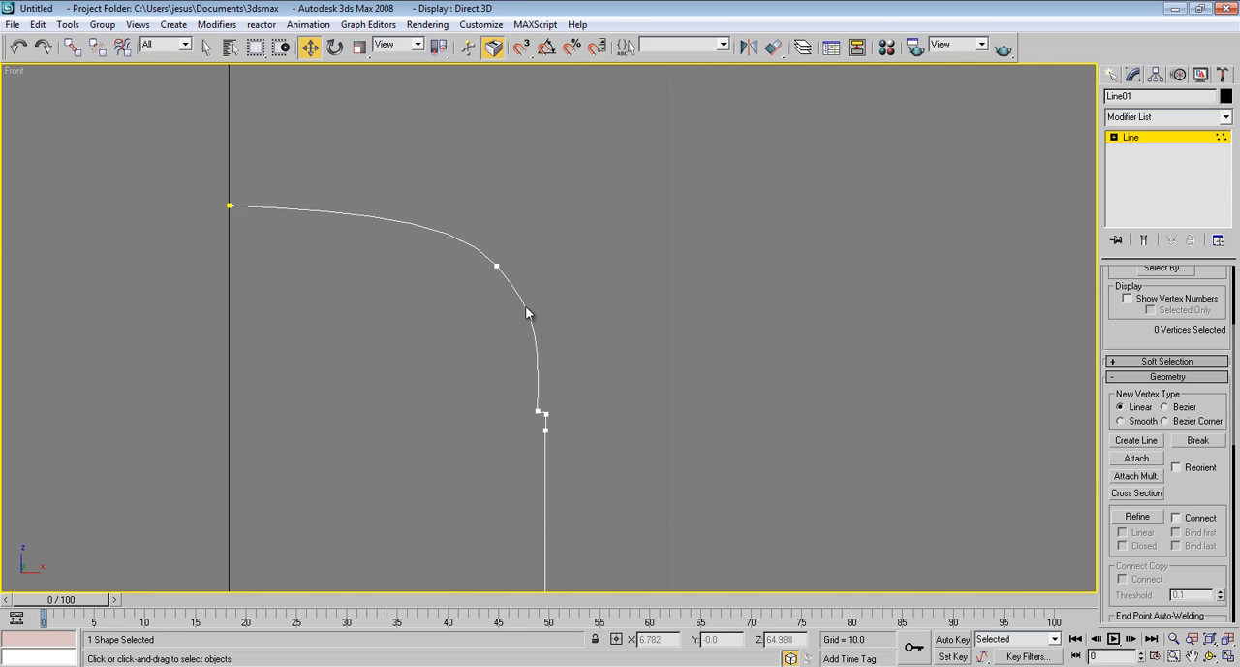
# Lower the five vertices of the rounded top and ledge together to shorten the straight side, then deselect them
pyautogui.scroll(-9, 538, 322)
pyautogui.moveTo(590, 411); pyautogui.dragTo(571, 327, button='middle')
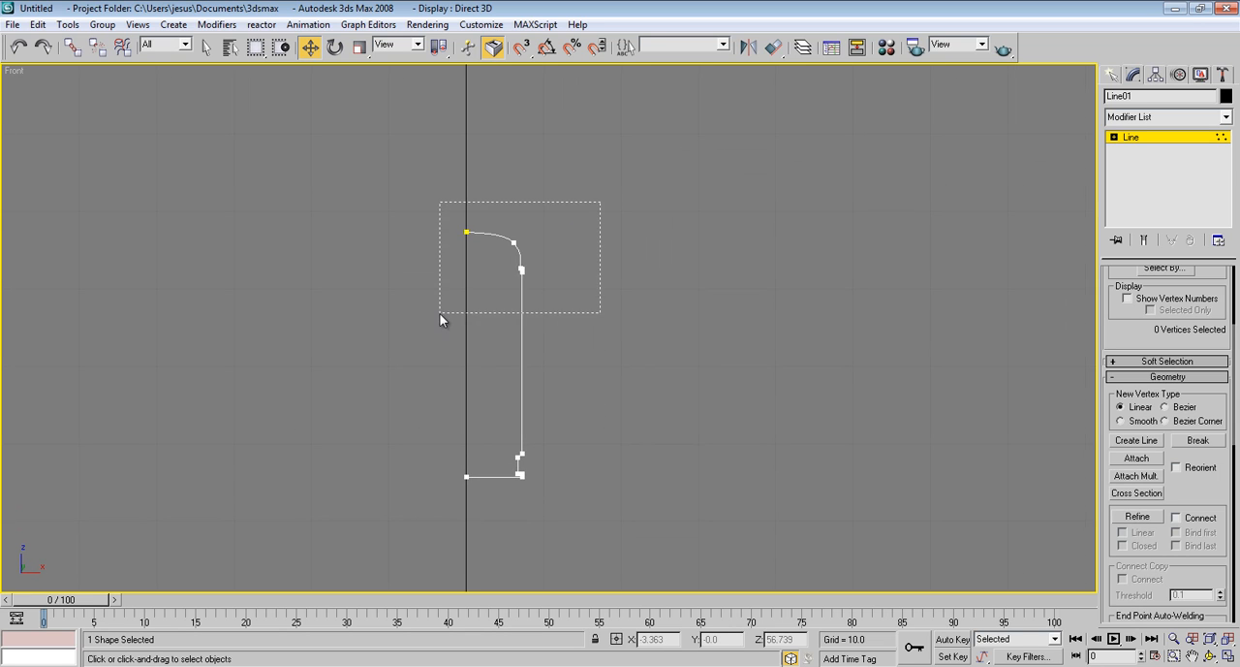
pyautogui.moveTo(440, 314); pyautogui.dragTo(440, 314)
pyautogui.moveTo(466, 194); pyautogui.dragTo(466, 252)
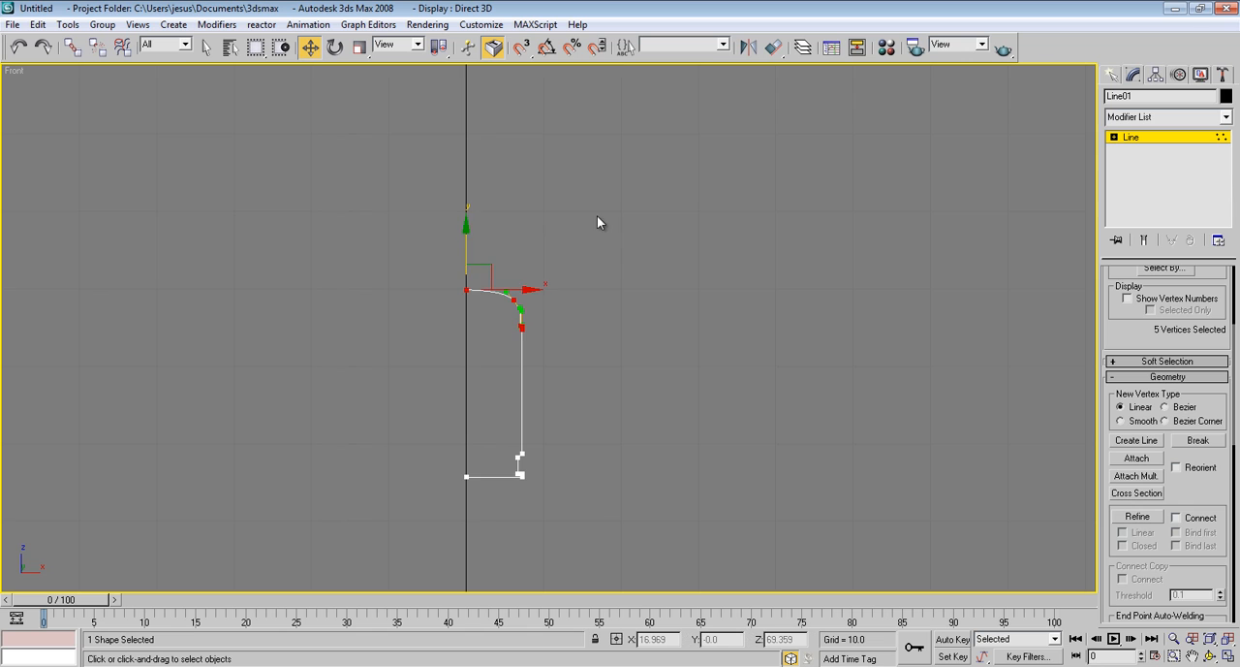
pyautogui.click(712, 246)
# Leave vertex editing and apply a Lathe modifier to the profile line
pyautogui.moveTo(771, 263); pyautogui.dragTo(773, 232, button='middle')
pyautogui.click(1138, 136)
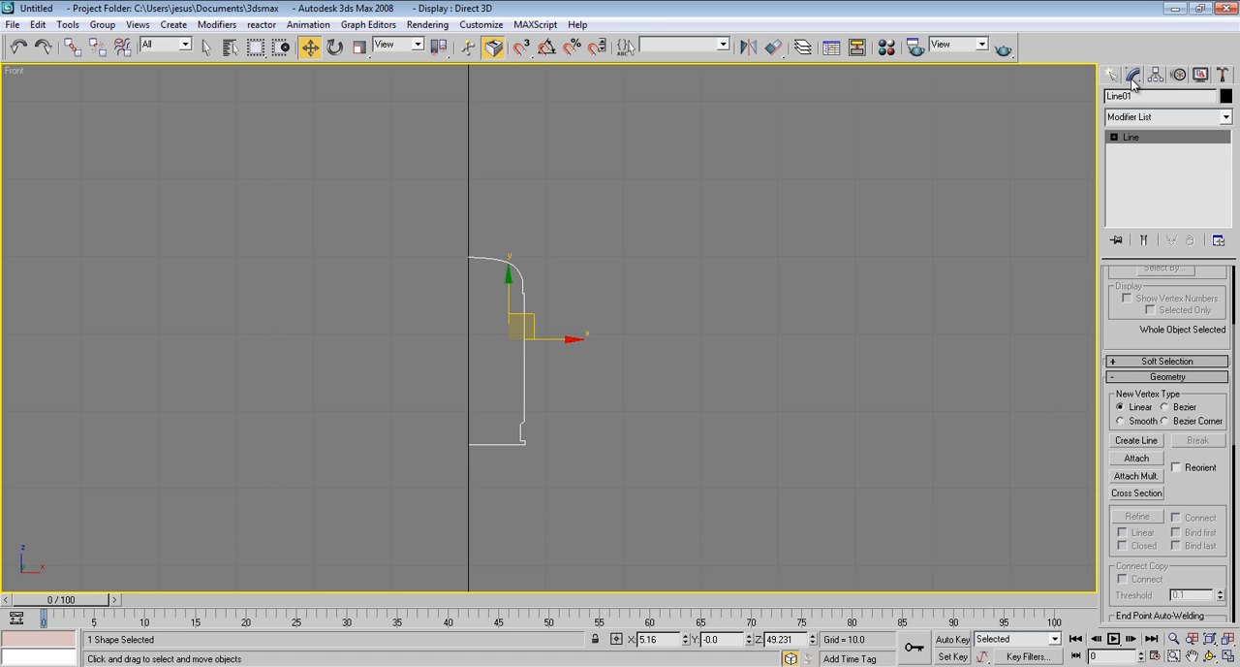
pyautogui.click(1161, 118)
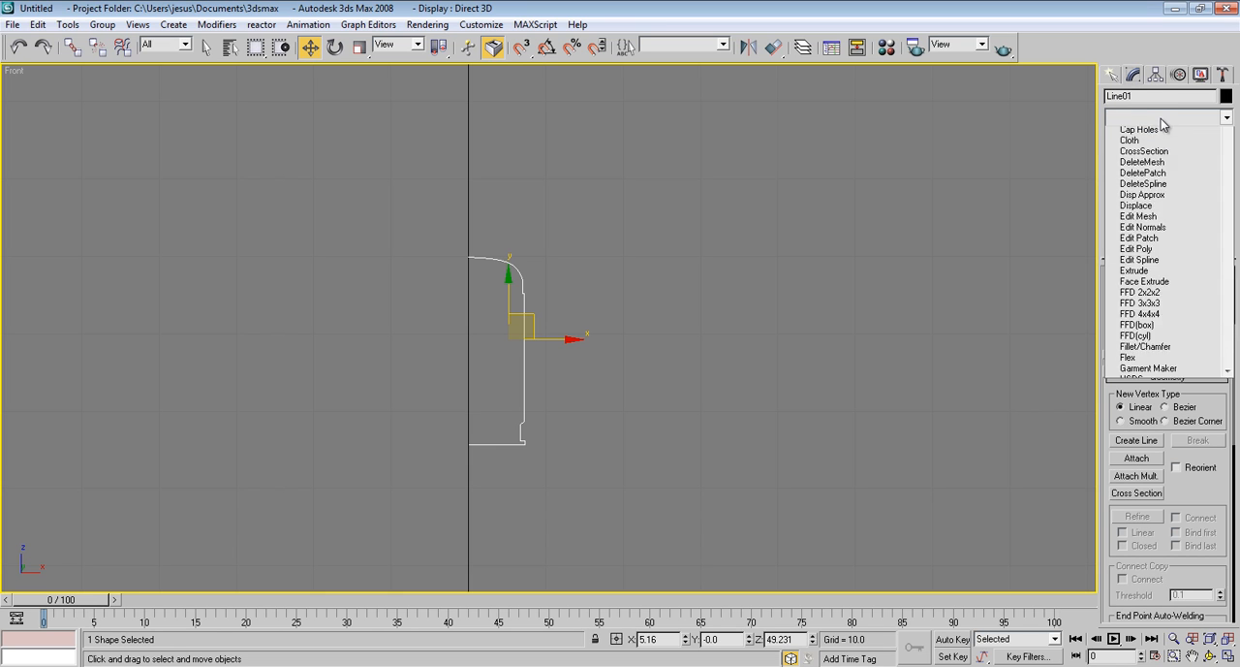
pyautogui.press('l')
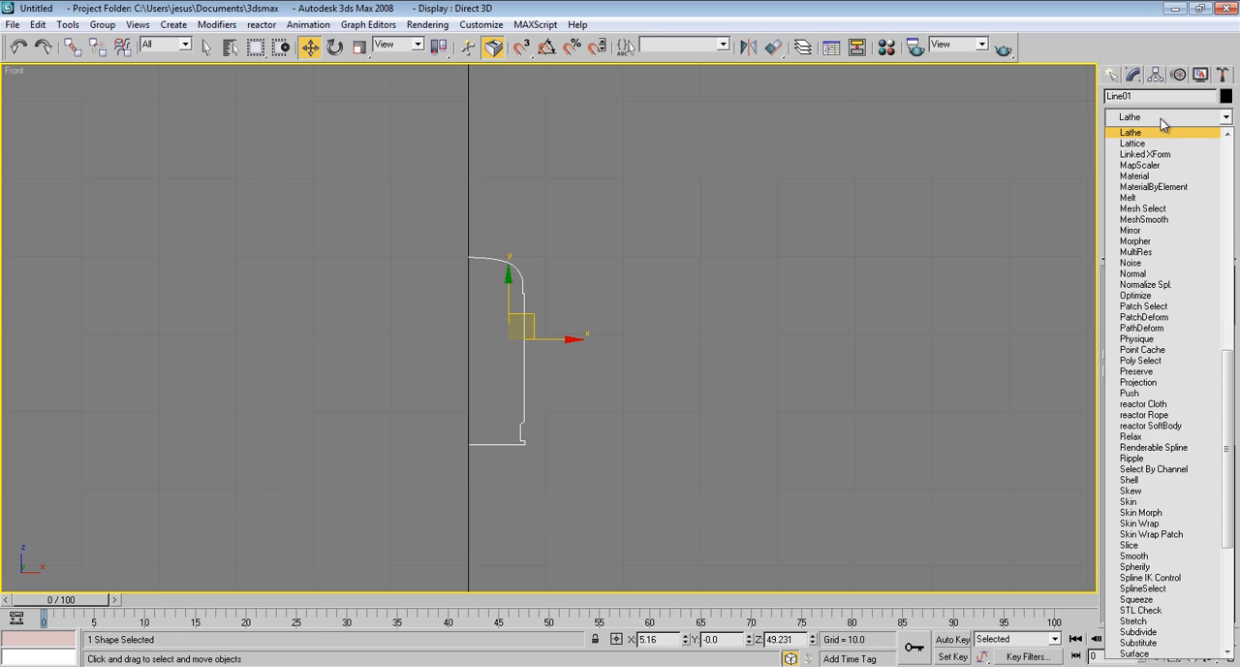
pyautogui.press('Return')
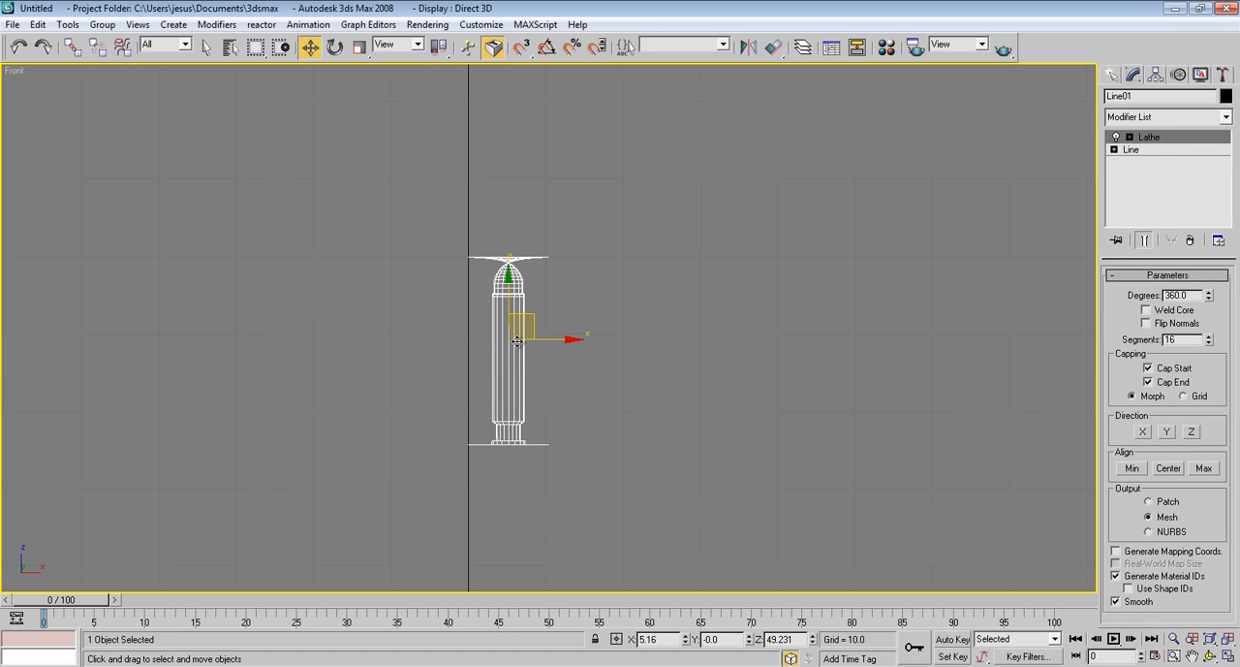
# Move the Lathe axis to X 0 so the profile revolves around the vertical centre line
pyautogui.click(1128, 137)
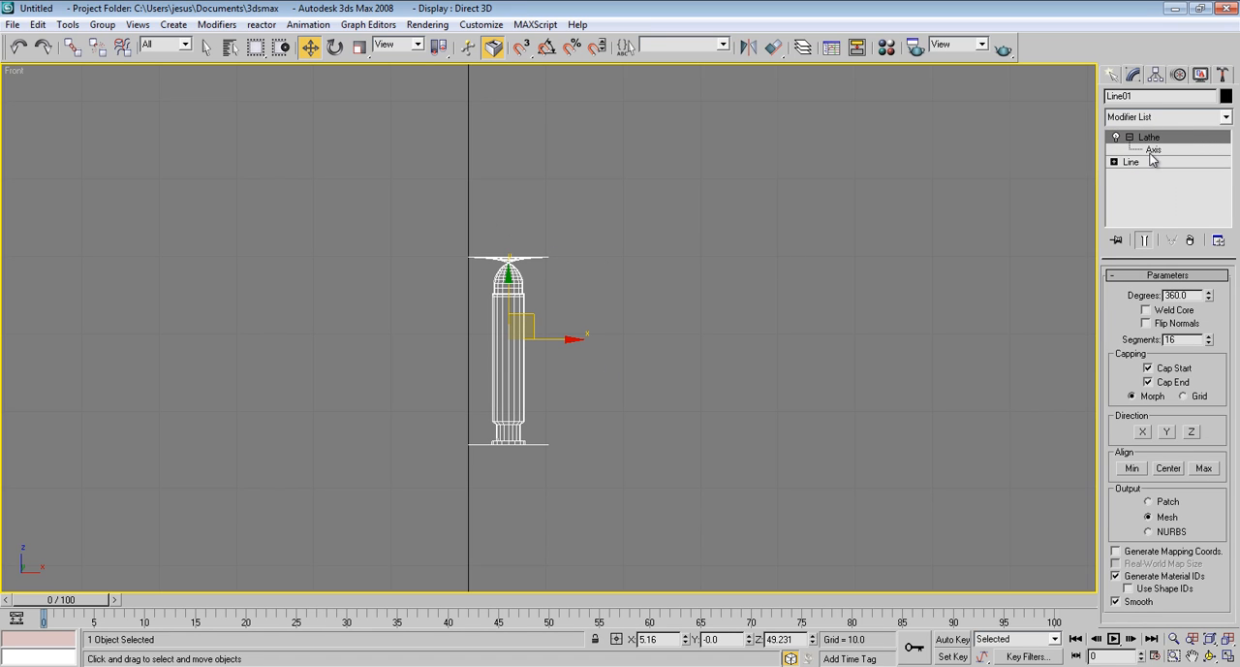
pyautogui.click(1153, 150)
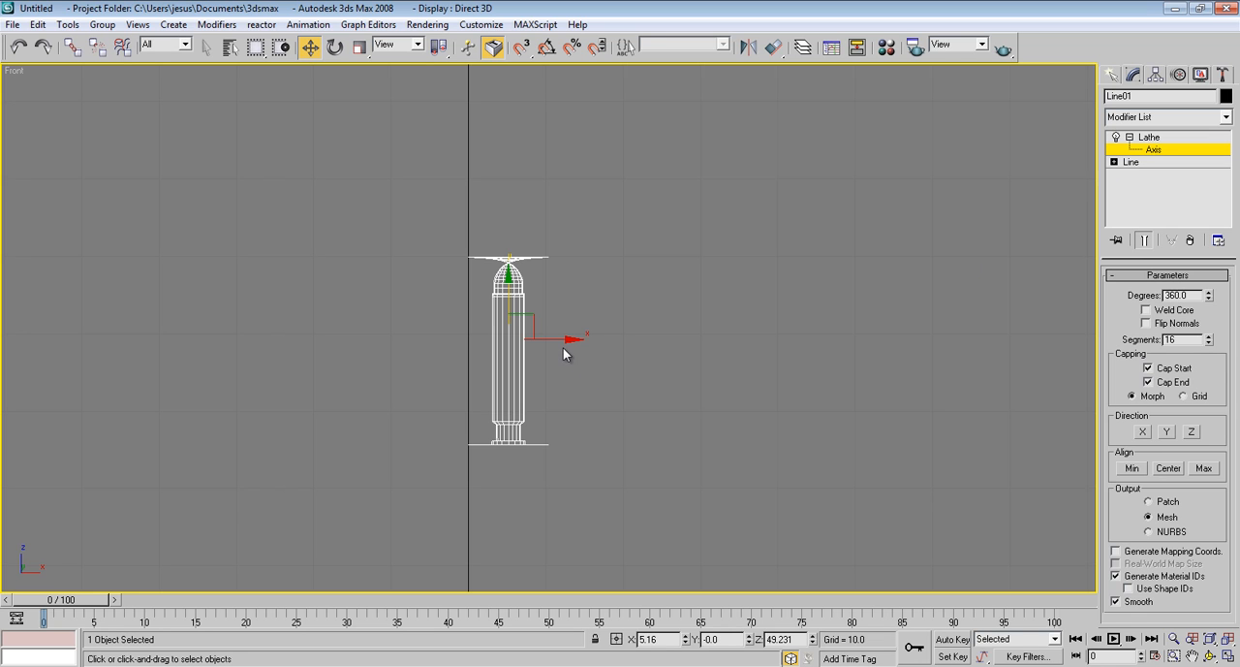
pyautogui.moveTo(560, 339); pyautogui.dragTo(520, 338)
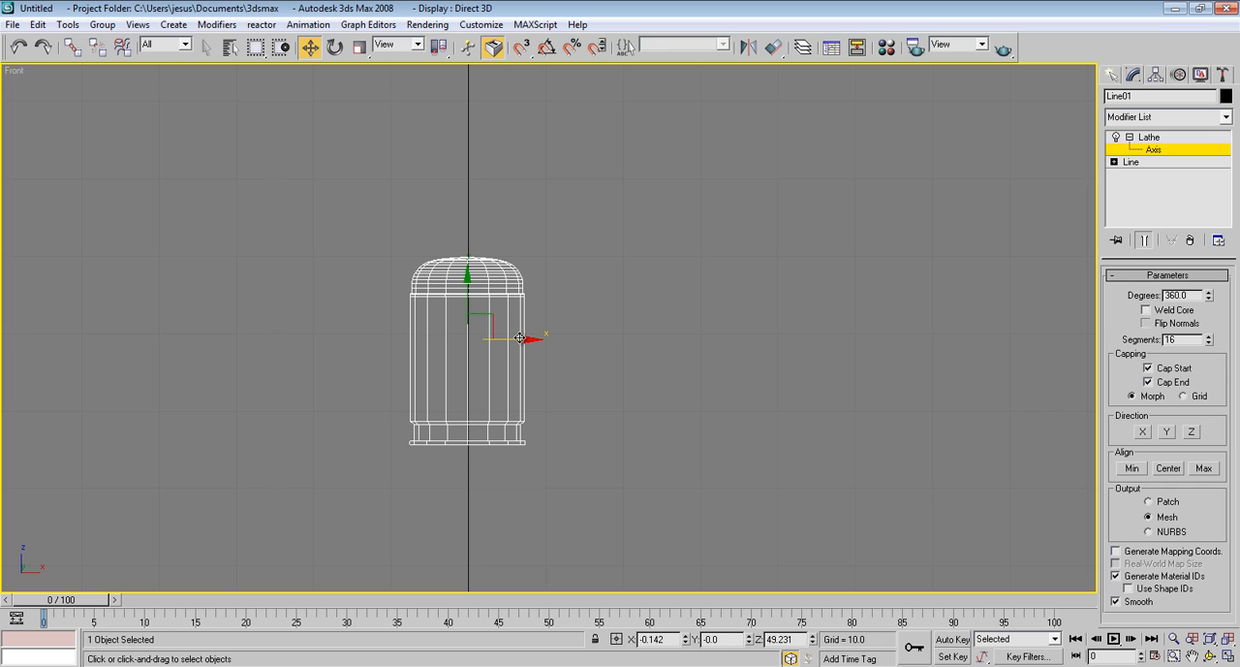
pyautogui.rightClick(687, 641)
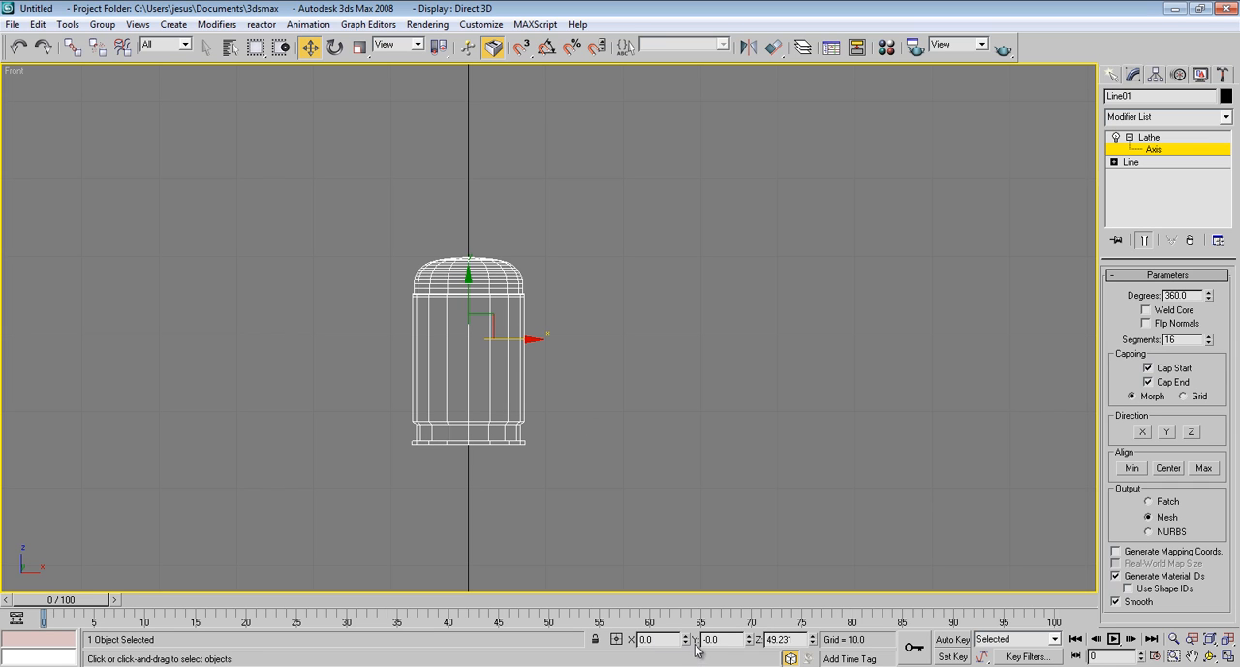
# Inspect the lathed body's shape in the Front and Perspective views, ending in the Front view
pyautogui.scroll(5, 650, 534)
pyautogui.moveTo(664, 515); pyautogui.dragTo(757, 441, button='middle')
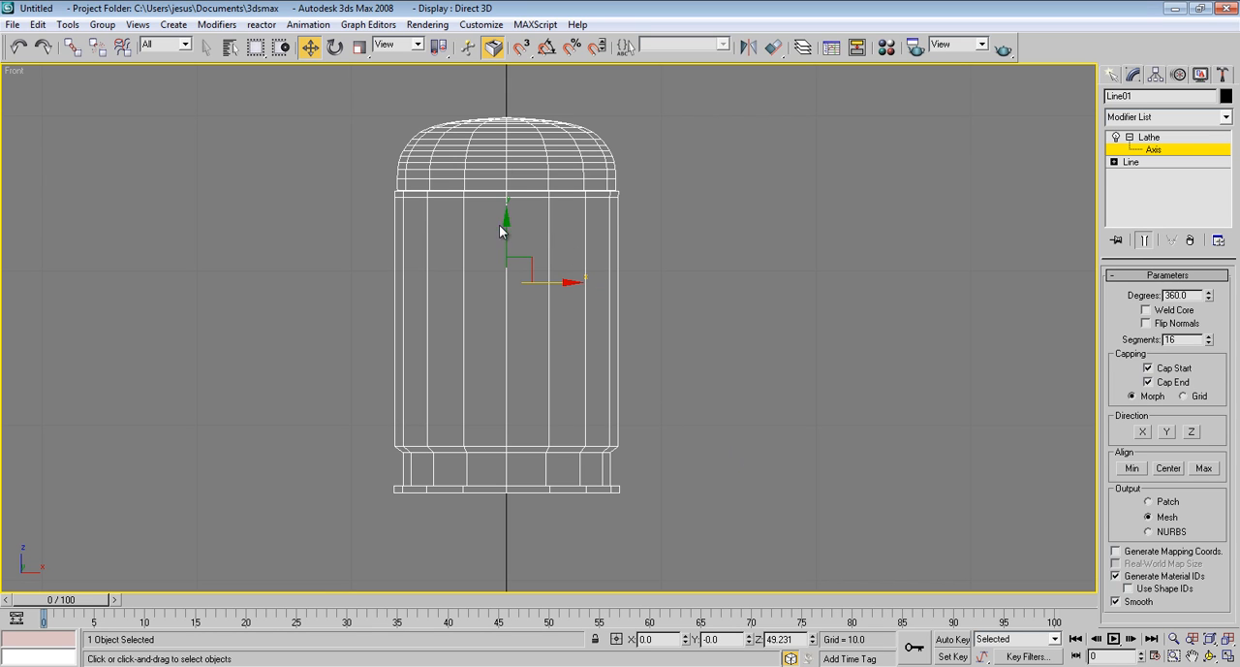
pyautogui.press('p')
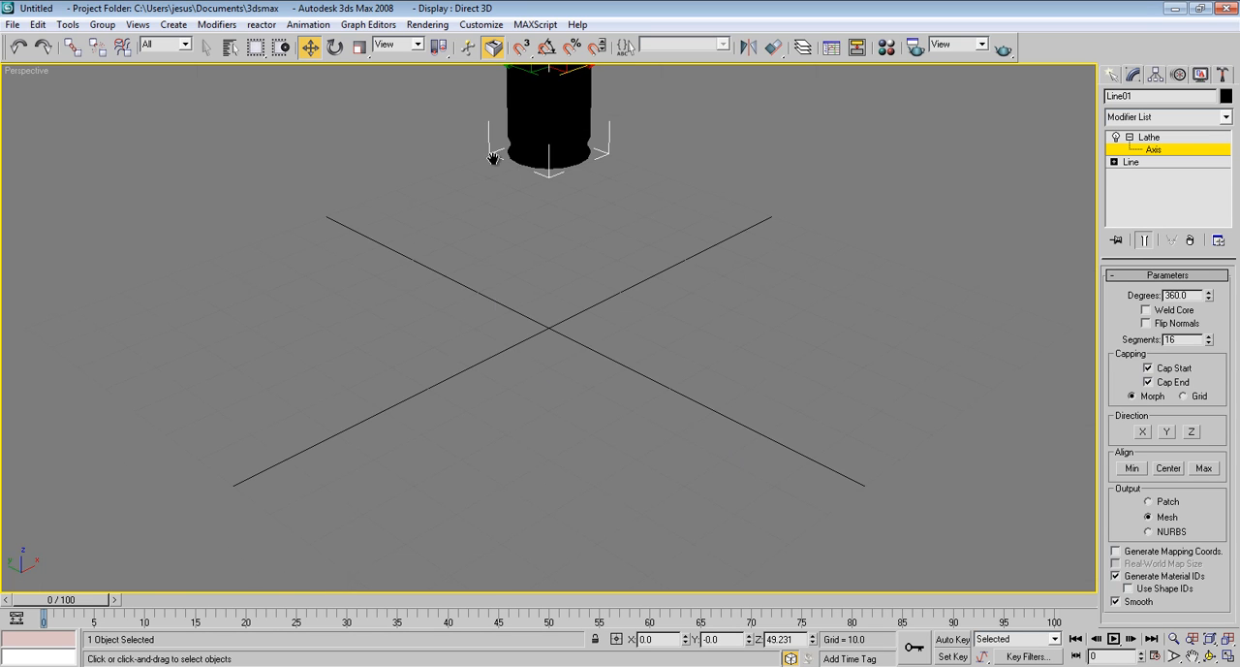
pyautogui.moveTo(493, 159); pyautogui.dragTo(476, 368, button='middle')
pyautogui.moveTo(586, 315)
pyautogui.keyDown('alt'); pyautogui.mouseDown(button='middle')
pyautogui.moveTo(549, 260)
pyautogui.moveTo(579, 300)
pyautogui.mouseUp(button='middle'); pyautogui.keyUp('alt')
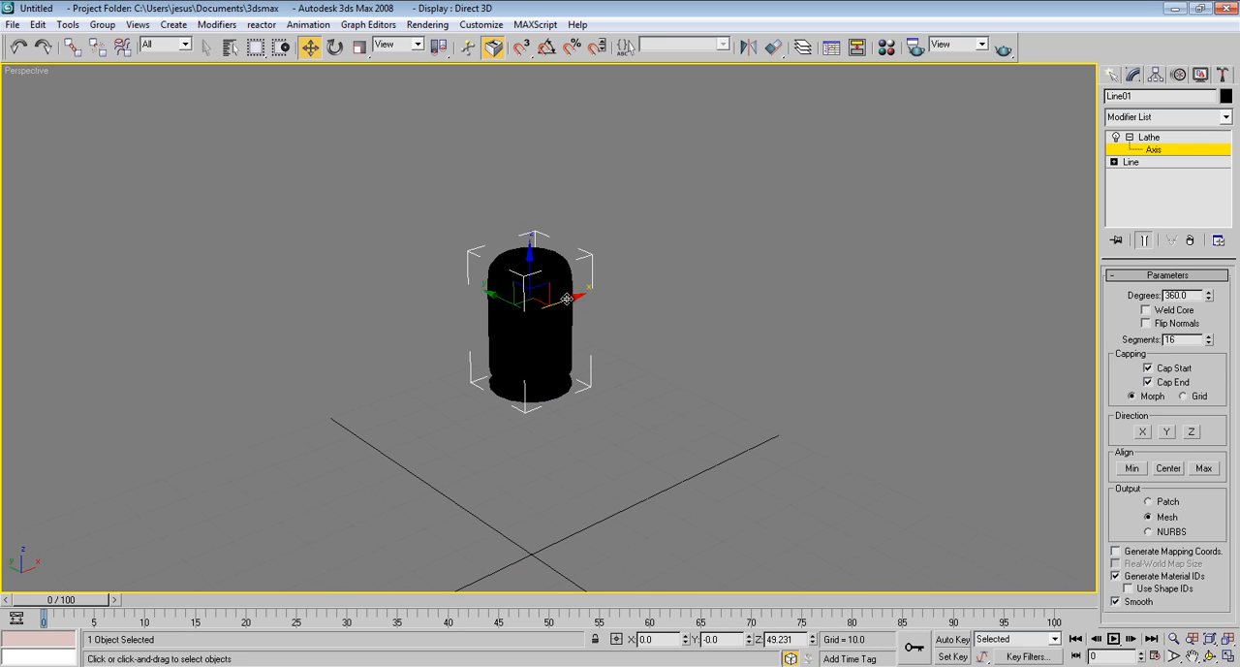
pyautogui.press('f')
pyautogui.moveTo(539, 204); pyautogui.dragTo(529, 246, button='middle')
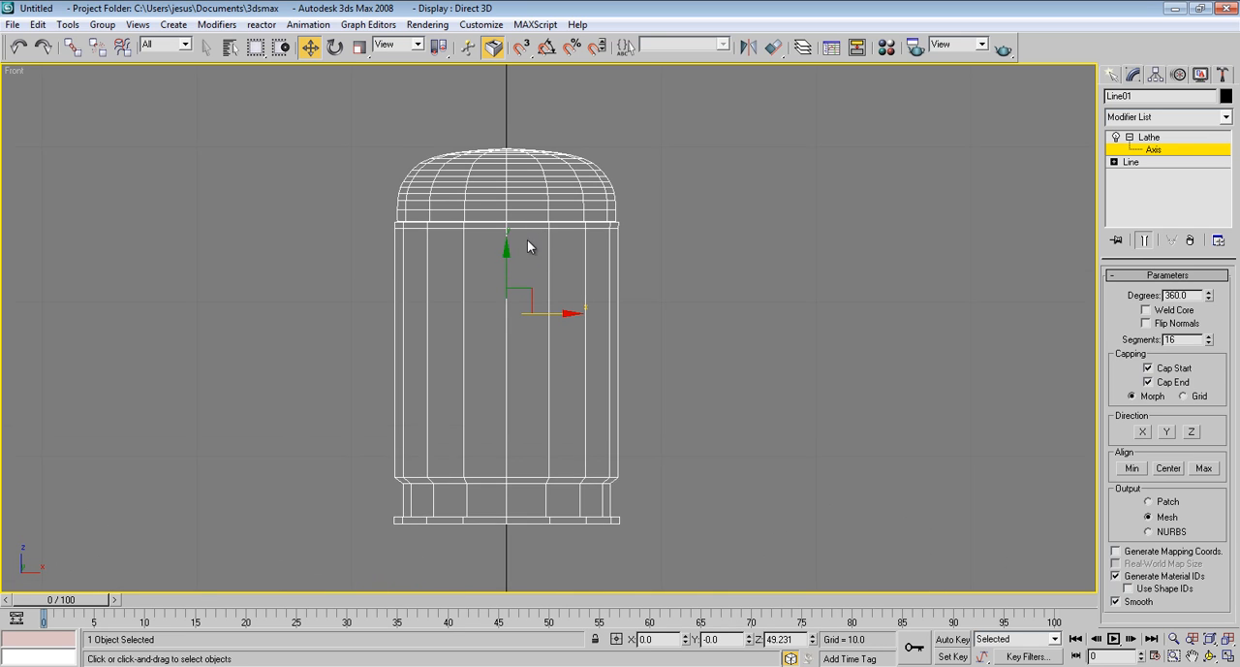
pyautogui.scroll(-3, 529, 246)
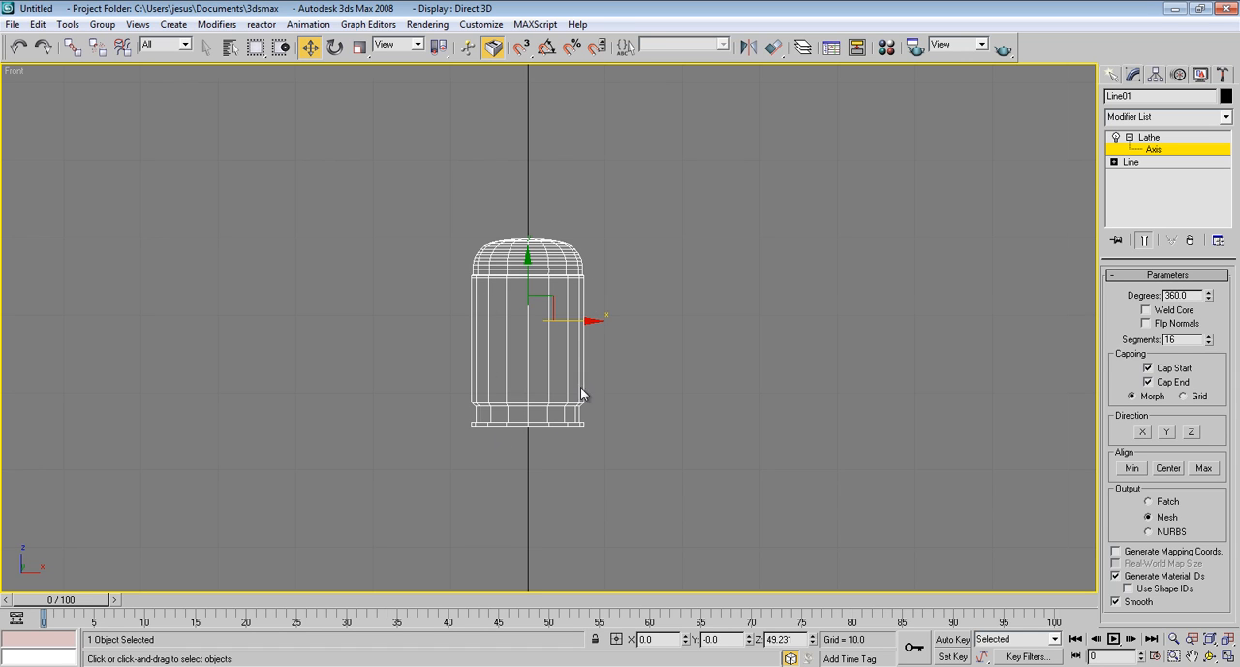
# Return to vertex editing of the base Line with the lathed end result shown
pyautogui.click(1130, 137)
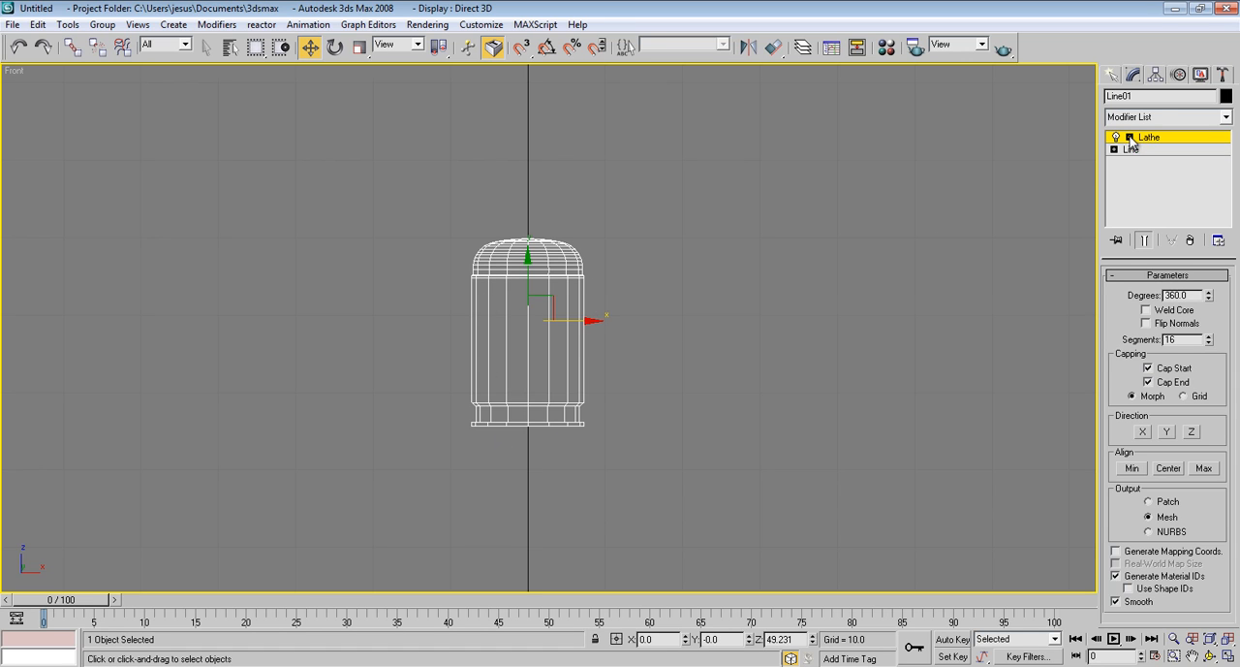
pyautogui.click(1131, 150)
pyautogui.click(1147, 241)
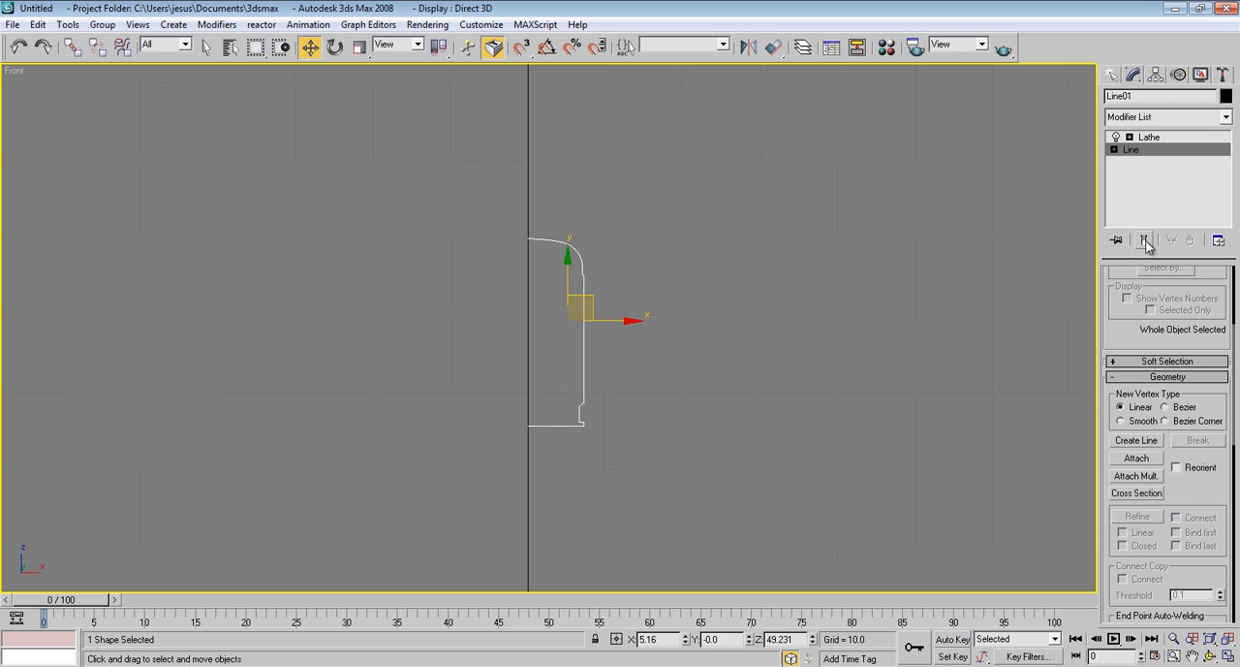
pyautogui.click(1145, 240)
pyautogui.moveTo(1157, 302); pyautogui.dragTo(1155, 442)
pyautogui.click(1148, 321)
pyautogui.scroll(3, 719, 290)
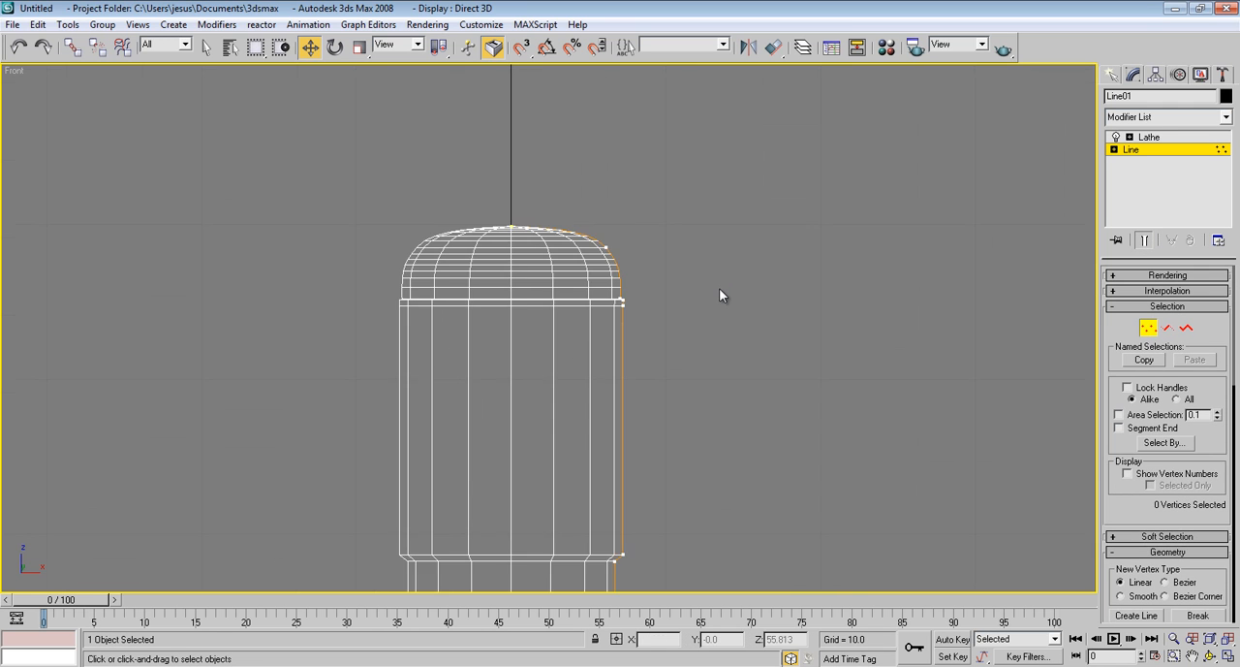
pyautogui.moveTo(719, 288); pyautogui.dragTo(660, 223, button='middle')
pyautogui.scroll(2, 682, 172)
pyautogui.scroll(-2, 683, 176)
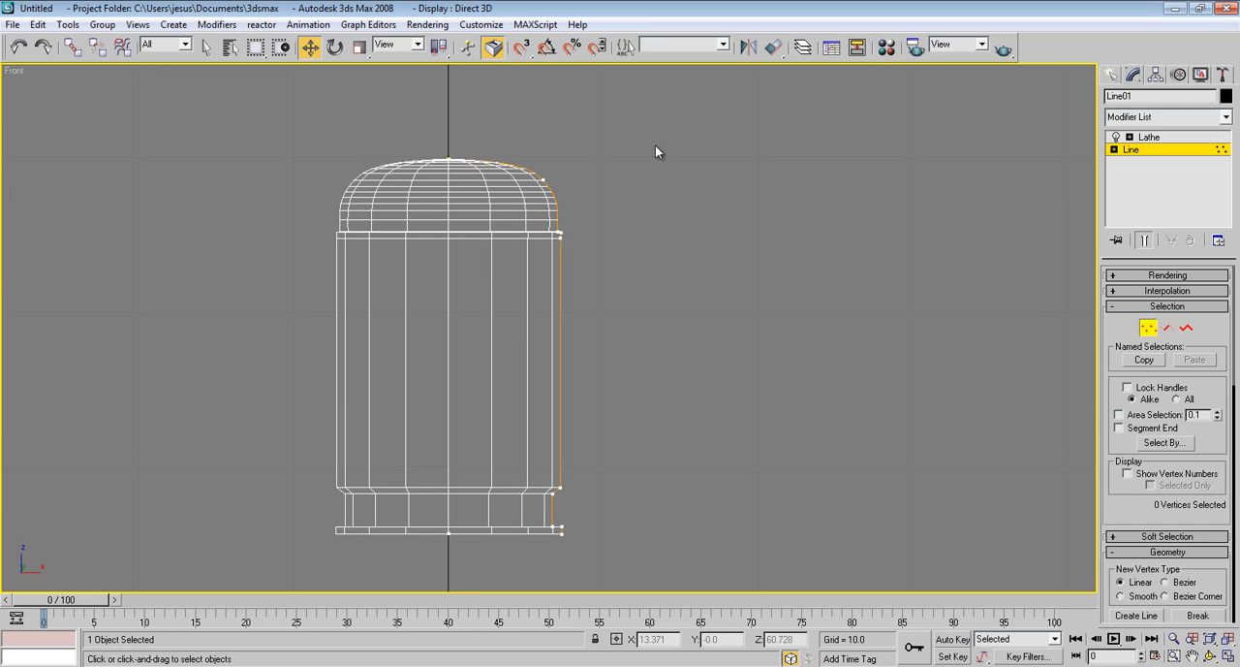
# Slim the body by moving the profile's outer vertices toward the axis, and raise the bottom vertices to shorten the base
pyautogui.moveTo(518, 524); pyautogui.dragTo(517, 574)
pyautogui.moveTo(593, 183); pyautogui.dragTo(542, 183)
pyautogui.click(557, 453)
pyautogui.moveTo(560, 548); pyautogui.dragTo(427, 516)
pyautogui.moveTo(501, 471); pyautogui.dragTo(505, 446)
pyautogui.click(598, 395)
# Adjust the height of the profile's apex vertex on the centre line to Z 59.828, then deselect it
pyautogui.moveTo(554, 224); pyautogui.dragTo(573, 281, button='middle')
pyautogui.click(470, 226)
pyautogui.moveTo(470, 226)
pyautogui.mouseDown()
pyautogui.moveTo(470, 194)
pyautogui.moveTo(480, 216)
pyautogui.mouseUp()
pyautogui.scroll(5, 534, 252)
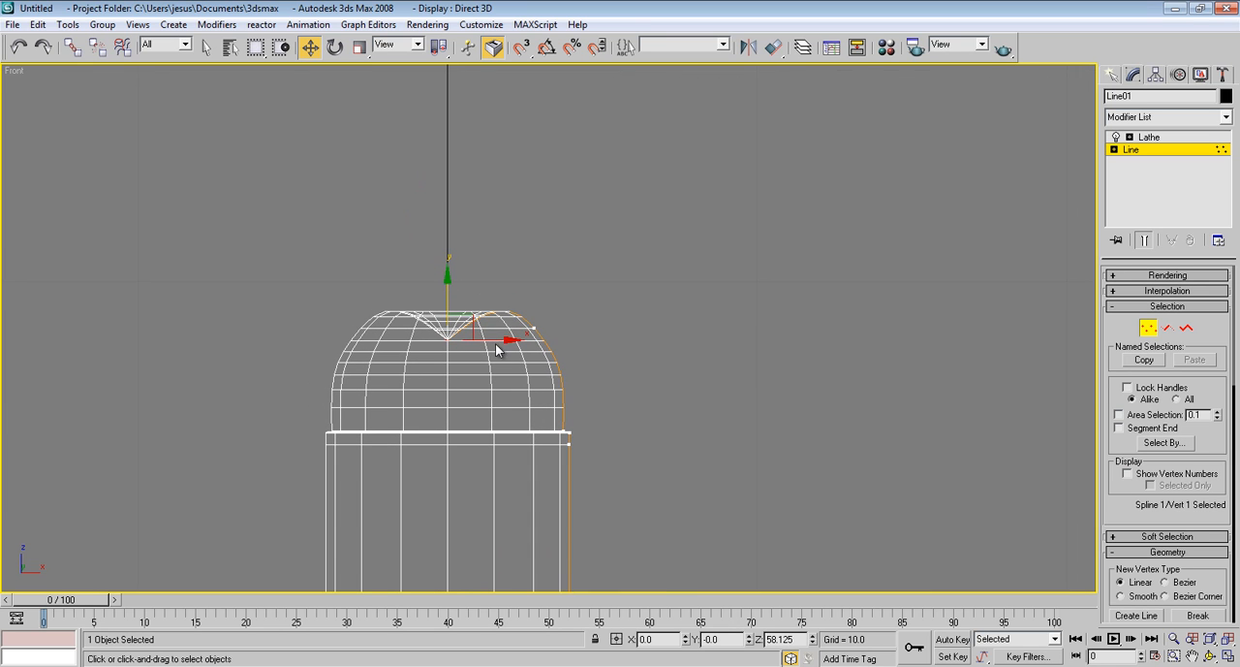
pyautogui.moveTo(447, 289)
pyautogui.mouseDown()
pyautogui.moveTo(451, 202)
pyautogui.moveTo(455, 236)
pyautogui.moveTo(437, 275)
pyautogui.moveTo(450, 283)
pyautogui.mouseUp()
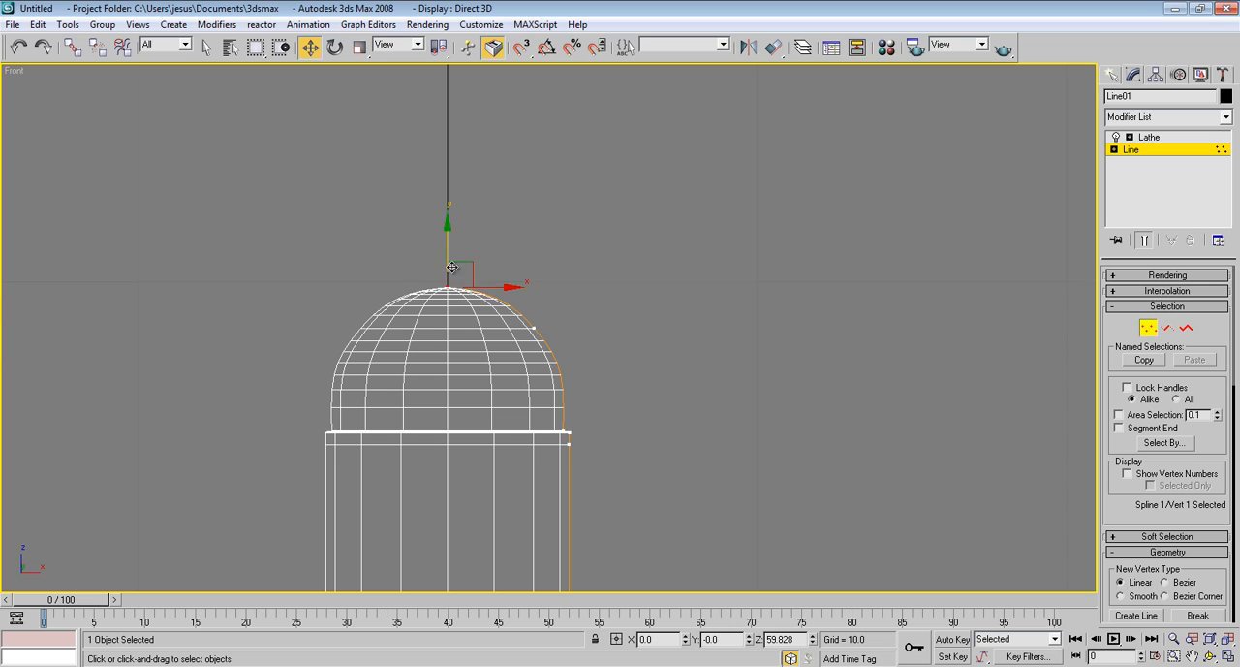
pyautogui.scroll(-5, 444, 271)
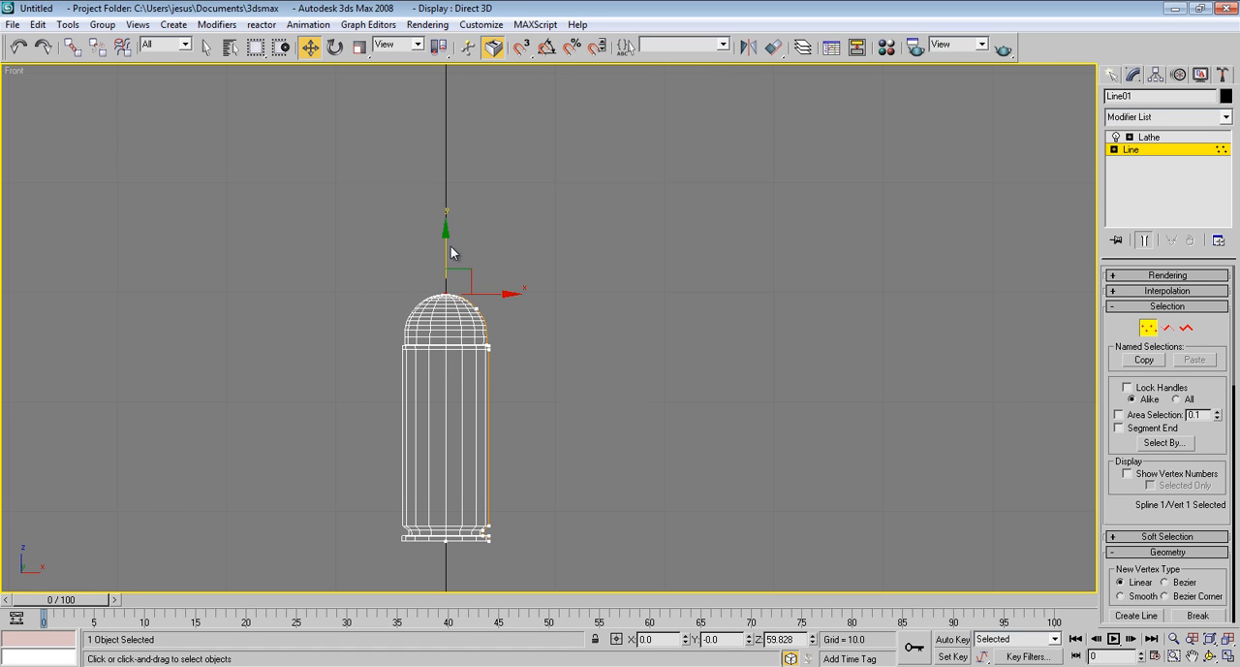
pyautogui.moveTo(510, 296); pyautogui.dragTo(508, 303, button='middle')
pyautogui.click(595, 323)
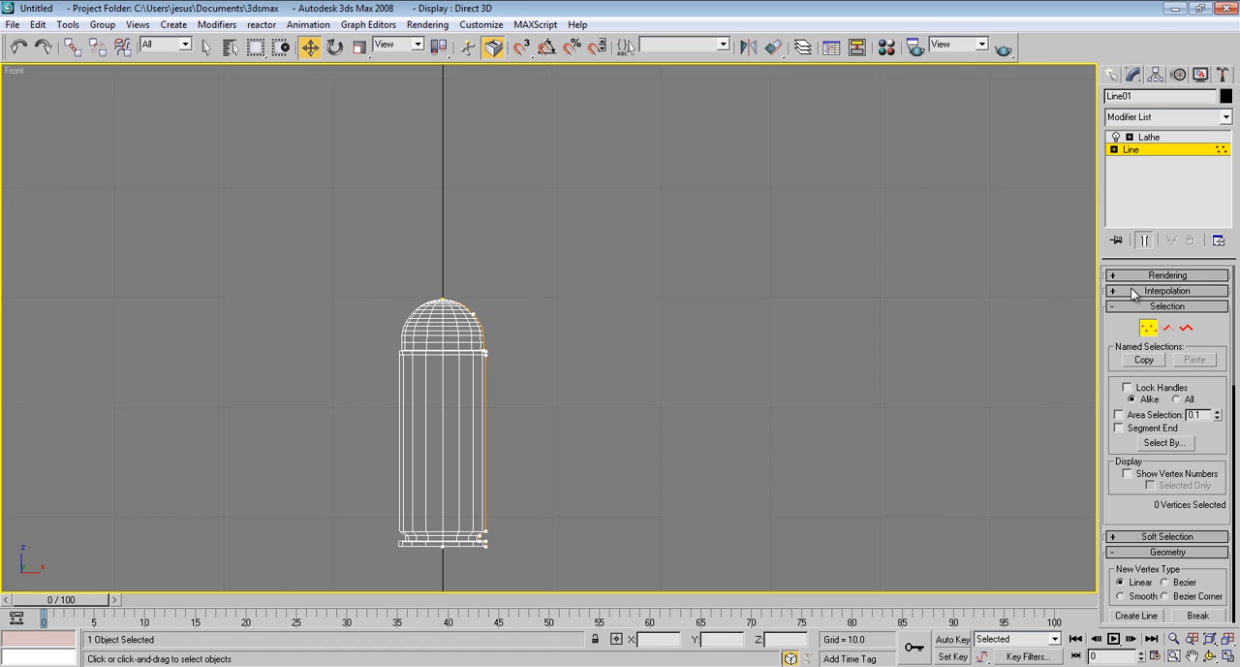
# Leave vertex editing, return to the Lathe modifier and turn on Flip Normals with the body shown in Perspective
pyautogui.click(1147, 331)
pyautogui.click(1149, 137)
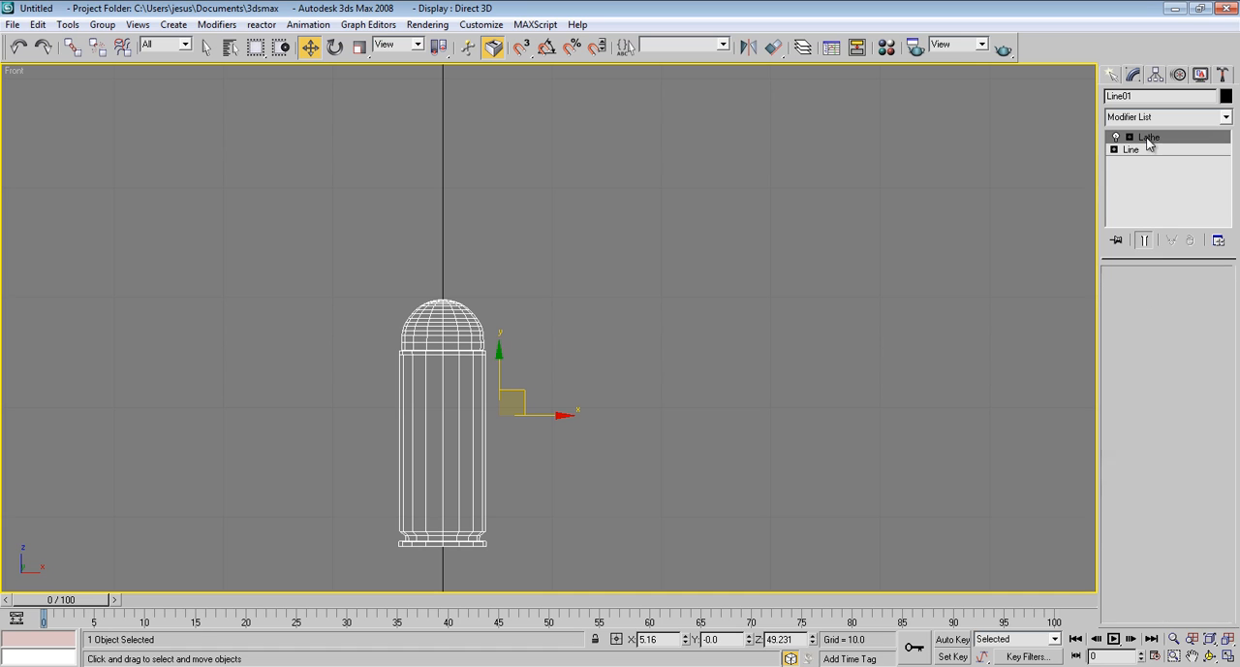
pyautogui.press('p')
pyautogui.moveTo(560, 288); pyautogui.dragTo(612, 314, button='middle')
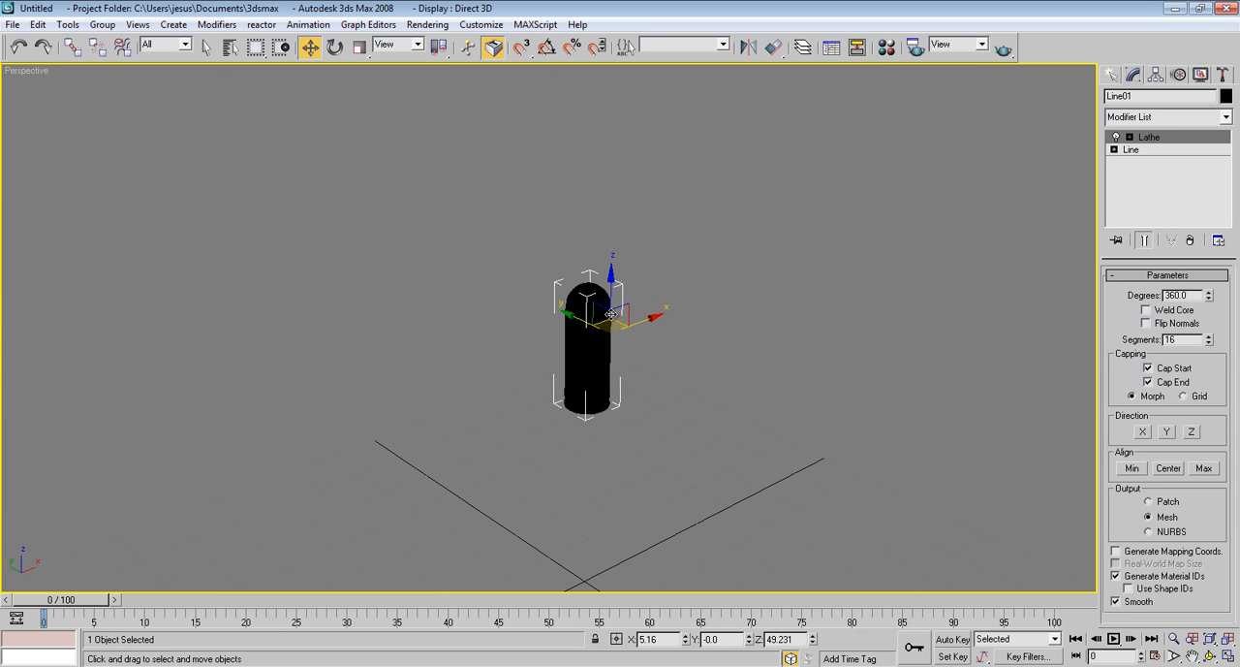
pyautogui.moveTo(720, 357)
pyautogui.keyDown('alt'); pyautogui.mouseDown(button='middle')
pyautogui.moveTo(698, 265)
pyautogui.moveTo(664, 301)
pyautogui.mouseUp(button='middle'); pyautogui.keyUp('alt')
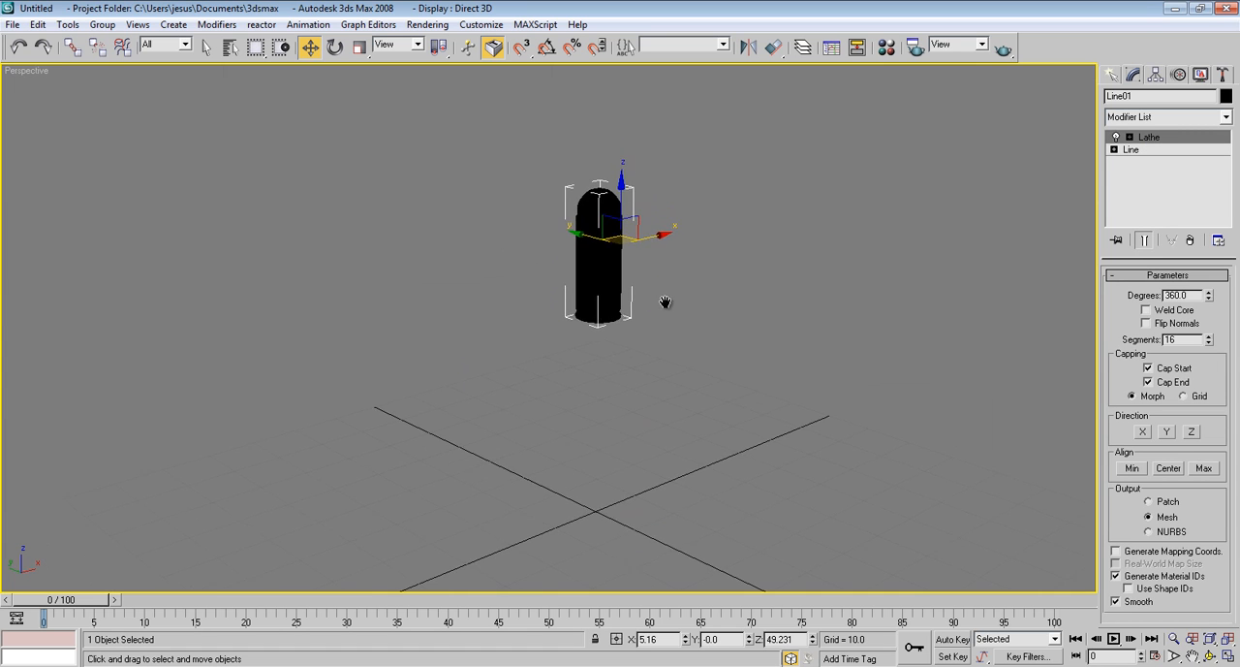
pyautogui.press('m')
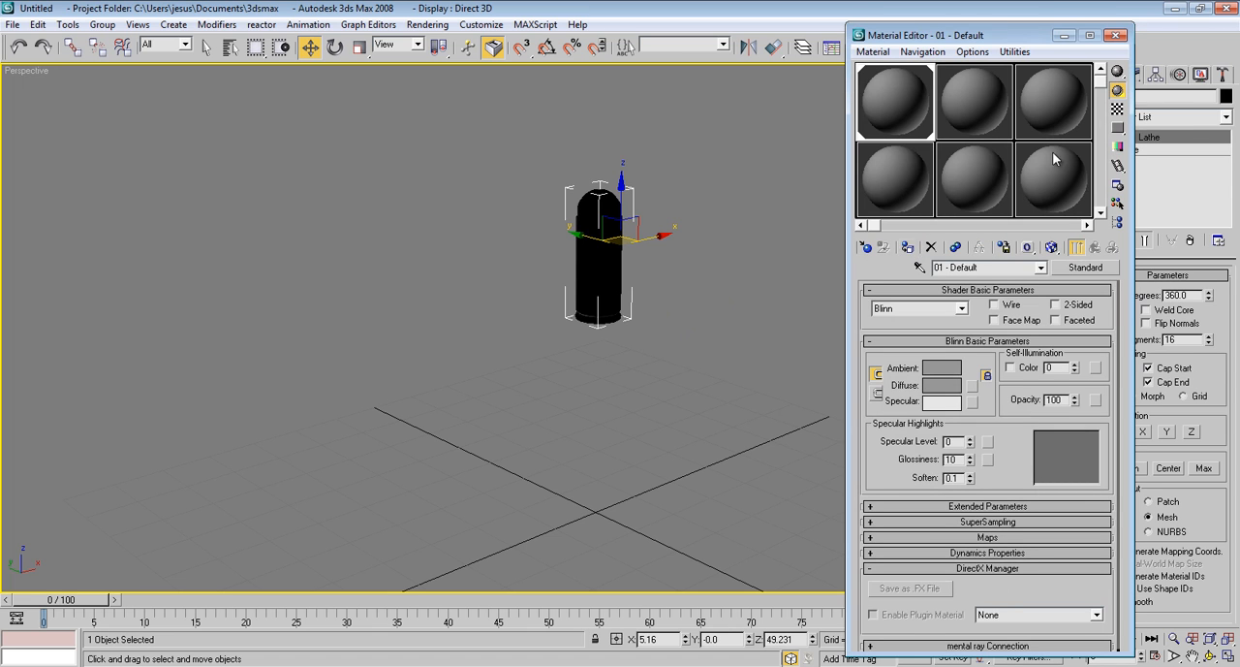
pyautogui.click(1117, 35)
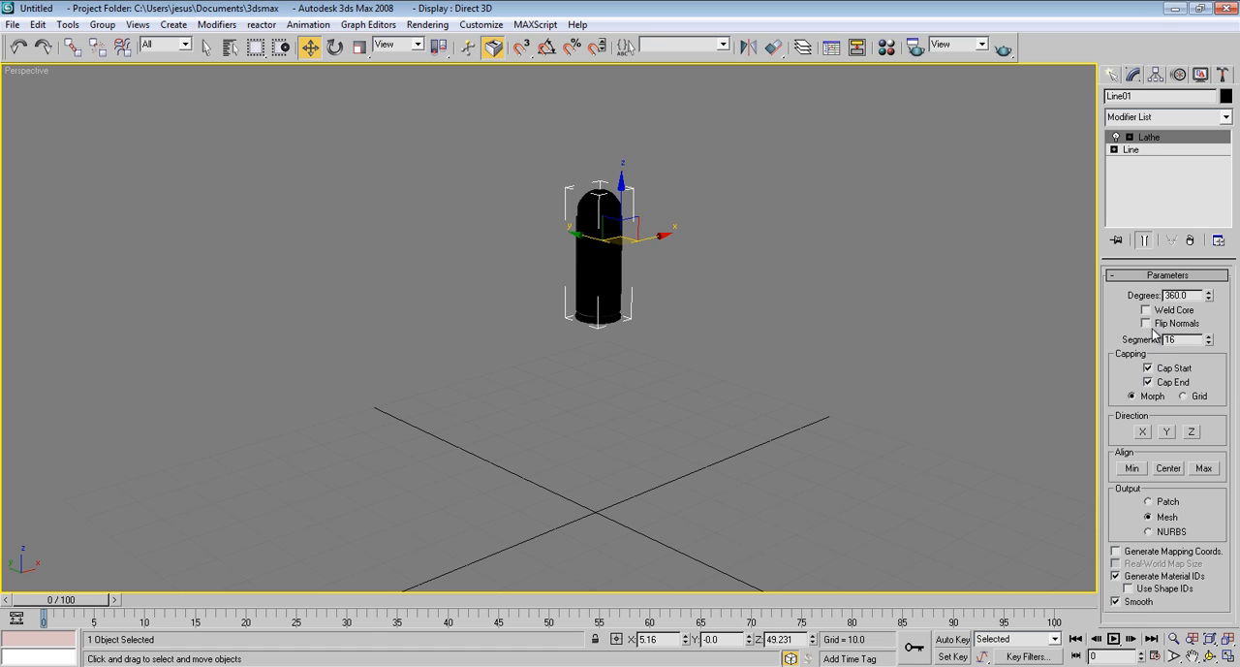
pyautogui.scroll(5, 592, 231)
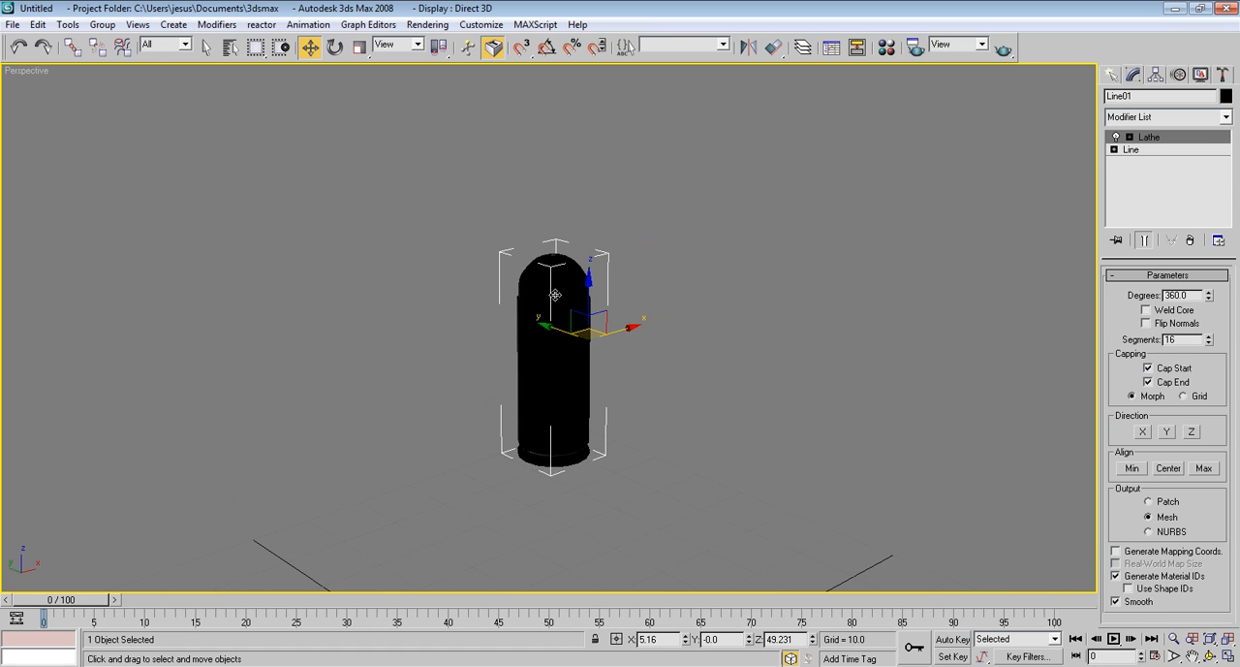
pyautogui.click(1146, 322)
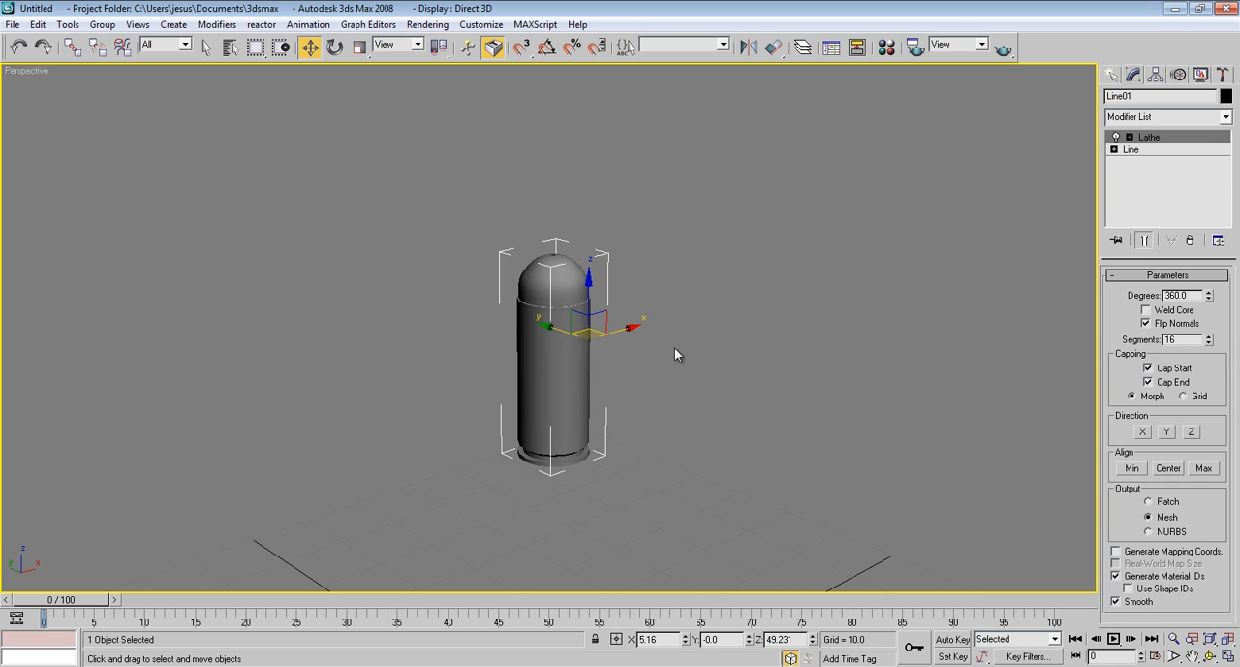
# Examine the body's domed tip and underside, and turn on Weld Core for the Lathe
pyautogui.keyDown('alt'); pyautogui.moveTo(596, 258); pyautogui.dragTo(579, 318, button='middle'); pyautogui.keyUp('alt')
pyautogui.scroll(5, 562, 300)
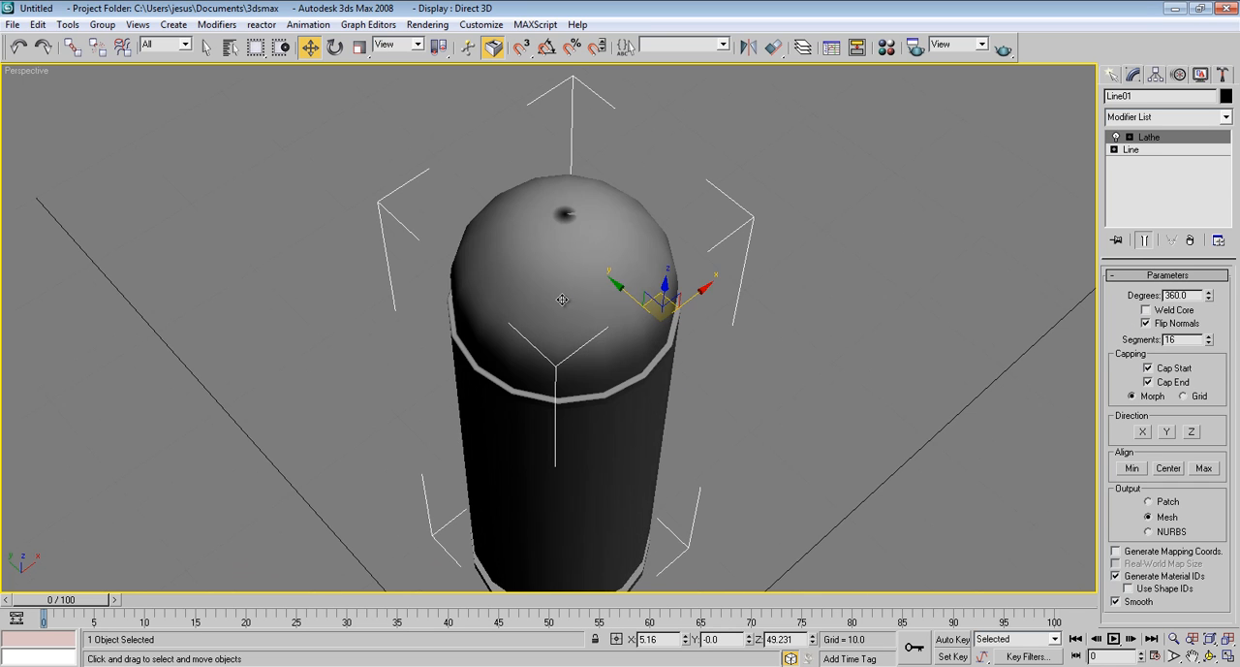
pyautogui.keyDown('alt'); pyautogui.moveTo(555, 209); pyautogui.dragTo(551, 335, button='middle'); pyautogui.keyUp('alt')
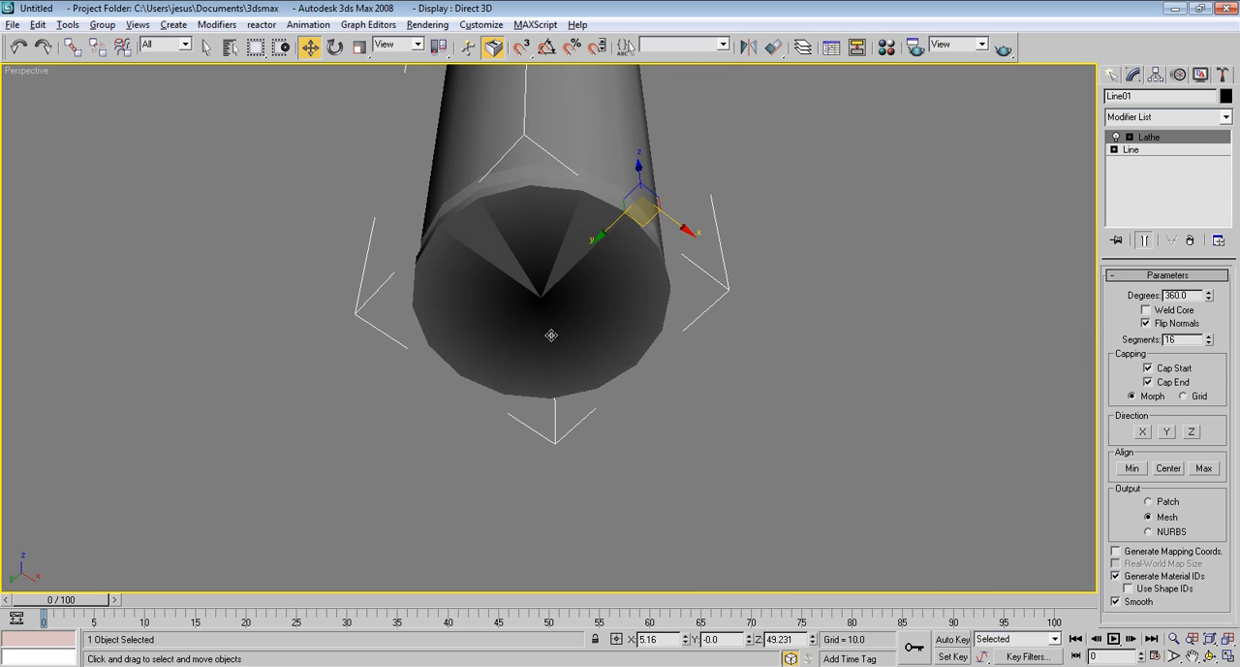
pyautogui.click(1147, 310)
pyautogui.moveTo(938, 307)
pyautogui.keyDown('alt'); pyautogui.mouseDown(button='middle')
pyautogui.moveTo(743, 243)
pyautogui.moveTo(698, 268)
pyautogui.moveTo(727, 397)
pyautogui.moveTo(699, 366)
pyautogui.moveTo(686, 305)
pyautogui.moveTo(668, 286)
pyautogui.mouseUp(button='middle'); pyautogui.keyUp('alt')
pyautogui.scroll(-4, 696, 359)
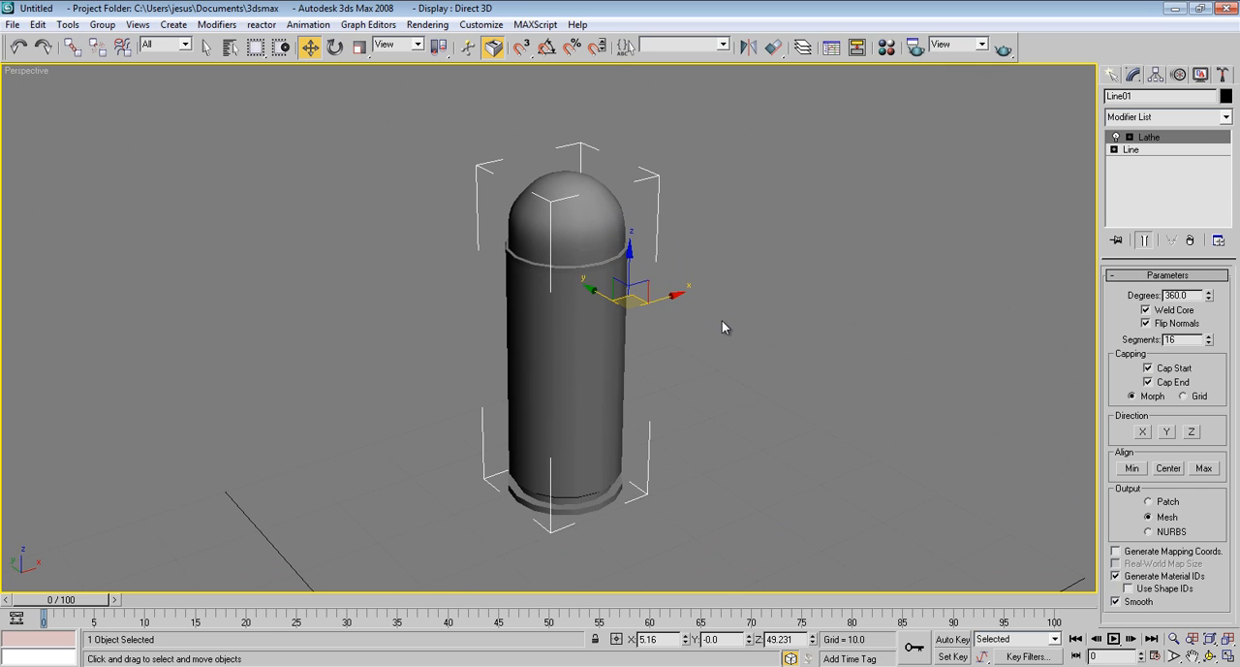
# Show the mesh edges on the shaded body and set the Lathe's segments to 50
pyautogui.press('F4')
pyautogui.moveTo(626, 259); pyautogui.dragTo(642, 263, button='middle')
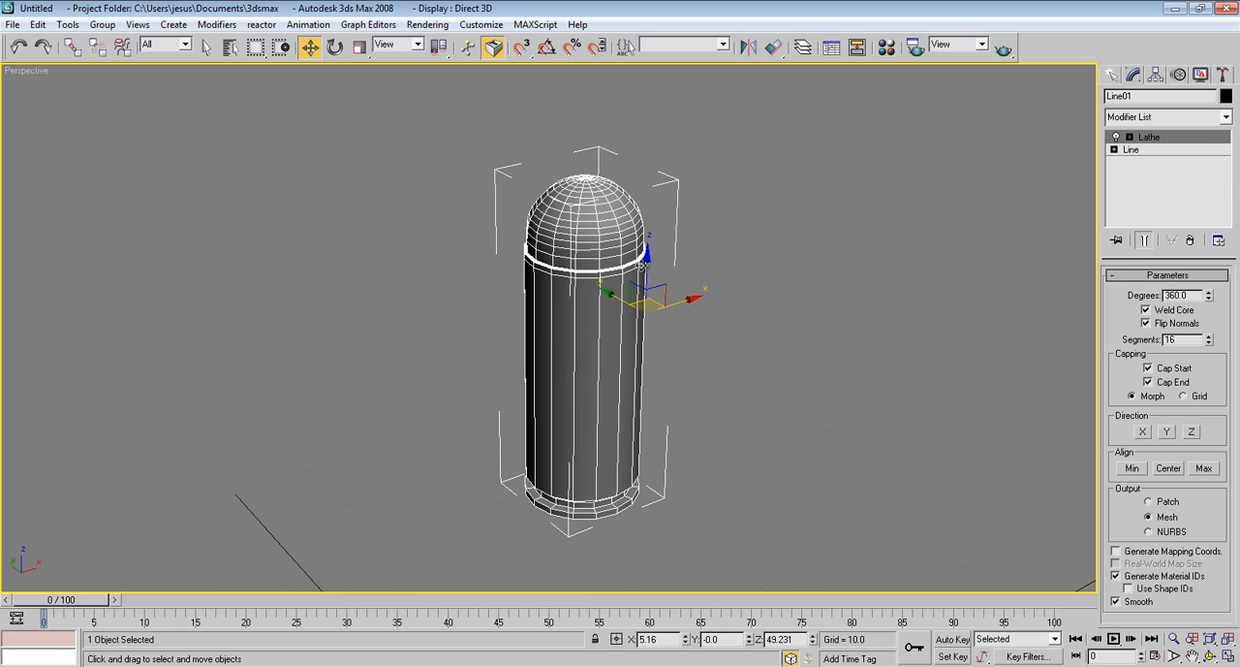
pyautogui.scroll(3, 643, 265)
pyautogui.scroll(-3, 645, 294)
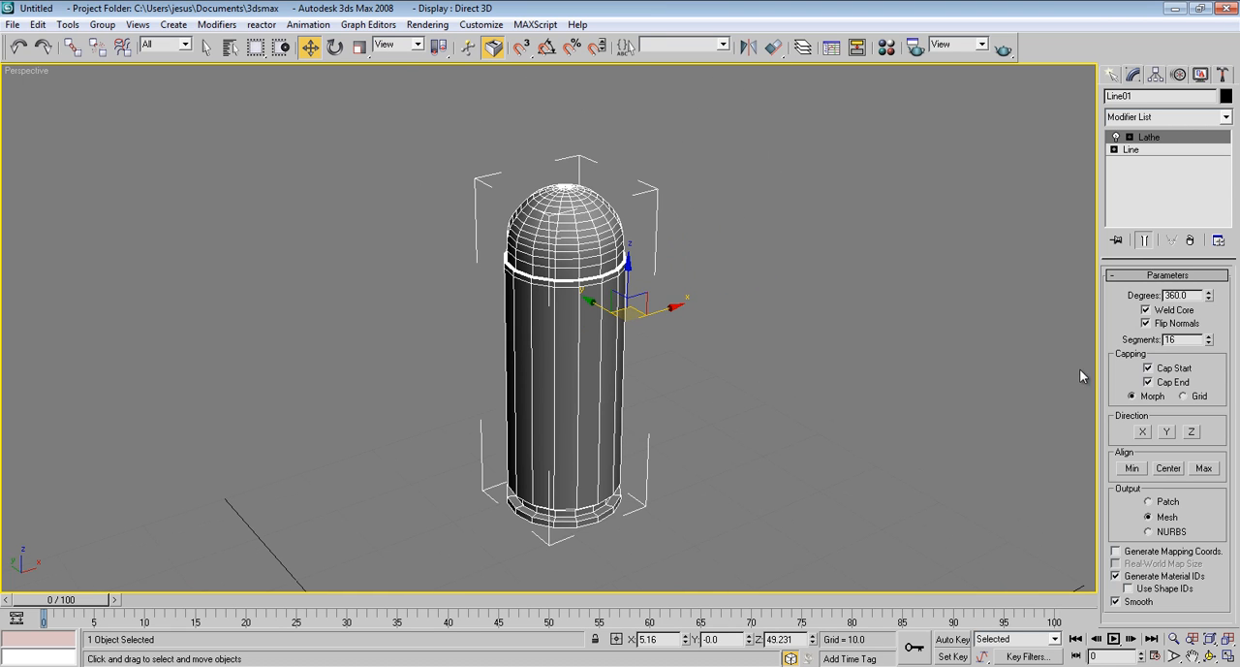
pyautogui.moveTo(1208, 340); pyautogui.dragTo(1109, 341)
pyautogui.write('50')
pyautogui.press('Return')
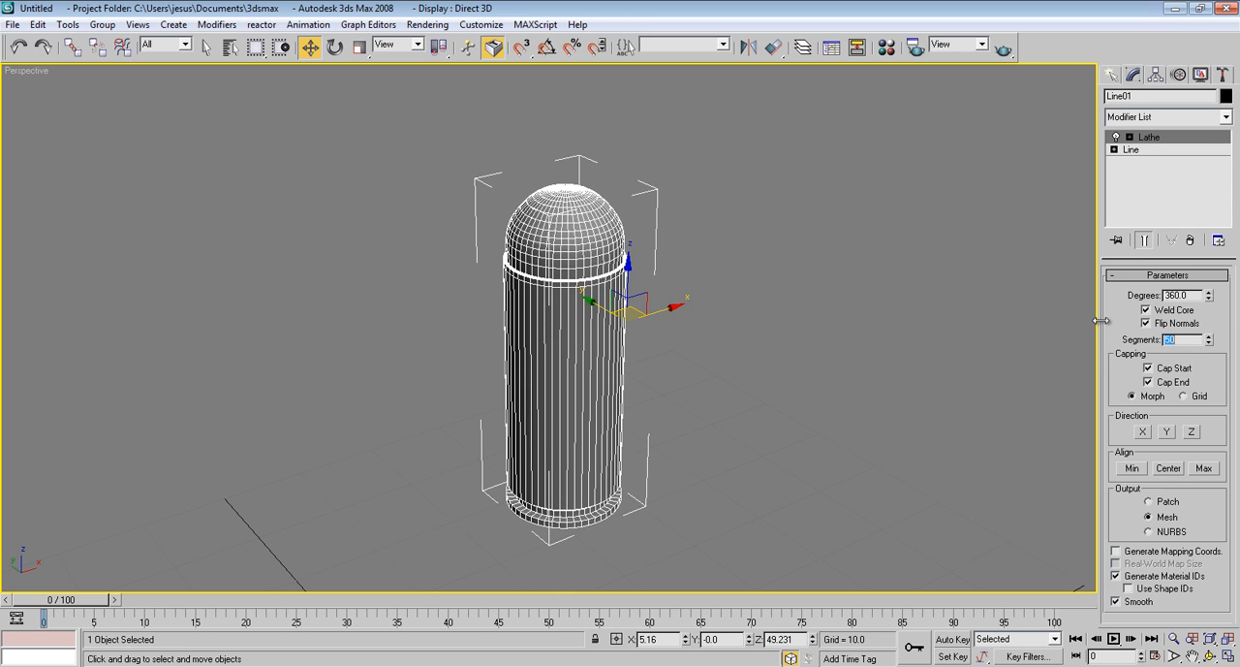
# Hide the mesh edges, inspect the smooth shaded body and reselect it
pyautogui.click(685, 227)
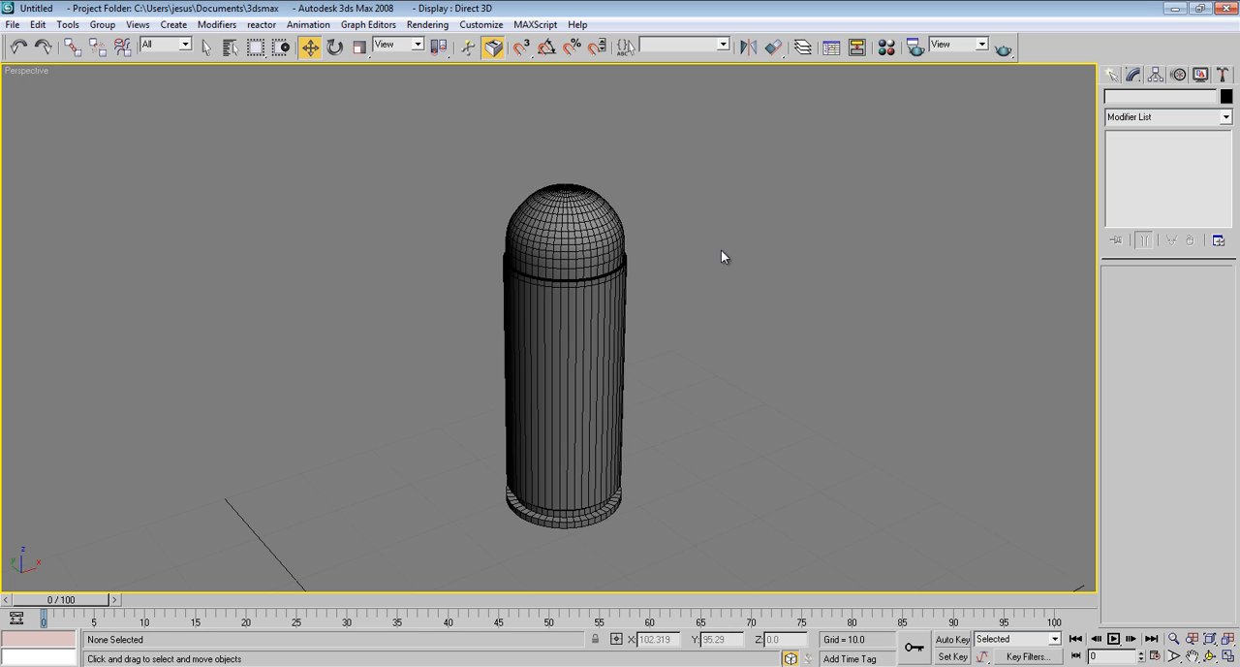
pyautogui.press('F3')
pyautogui.moveTo(806, 351); pyautogui.dragTo(751, 349, button='middle')
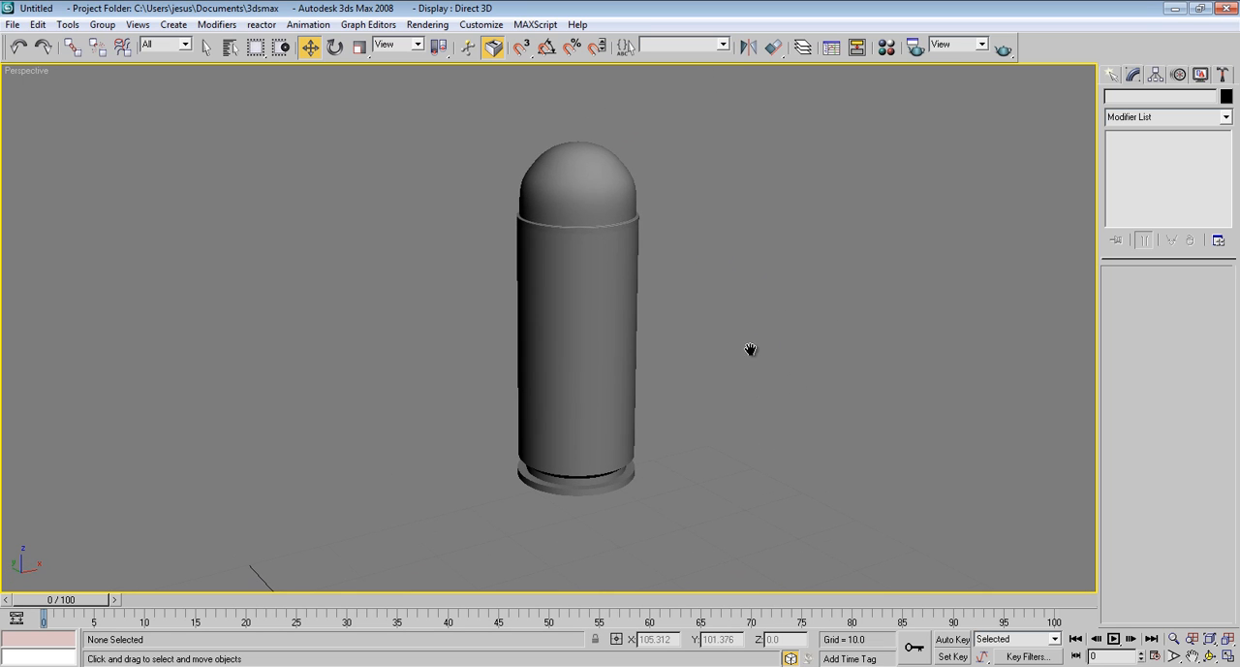
pyautogui.click(595, 337)
pyautogui.moveTo(717, 210); pyautogui.dragTo(715, 221, button='middle')
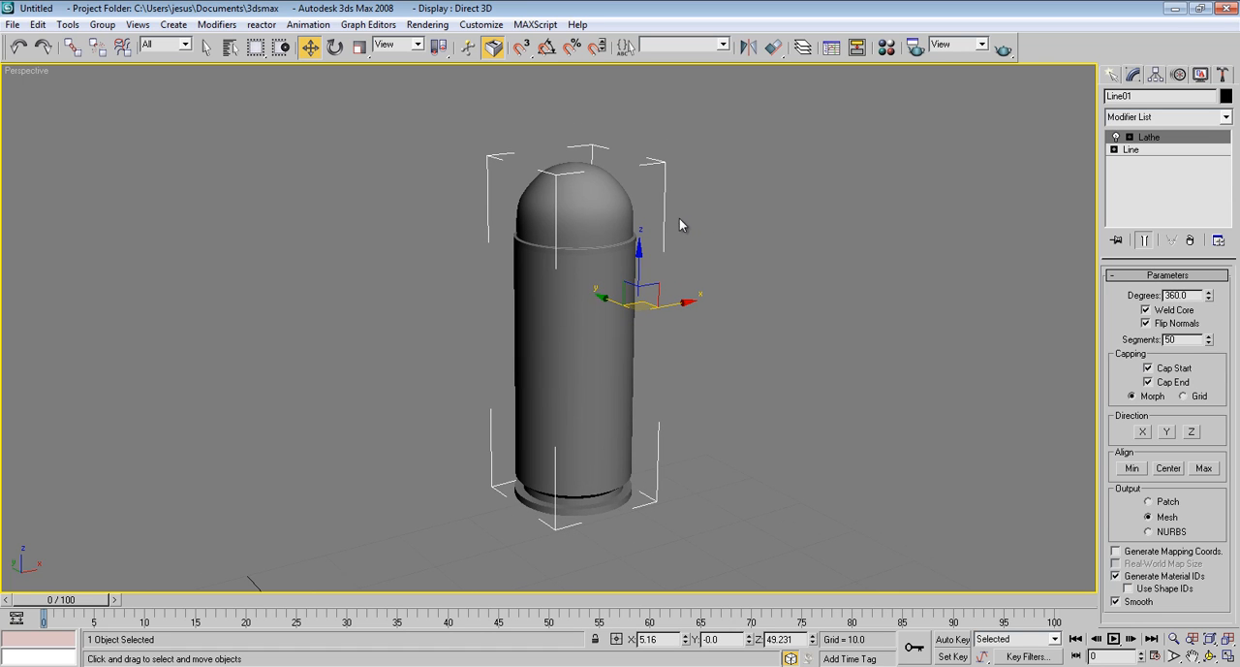
pyautogui.moveTo(679, 224)
pyautogui.mouseDown(button='middle')
pyautogui.moveTo(665, 231)
pyautogui.moveTo(700, 166)
pyautogui.mouseUp(button='middle')
# In the Front view, edit the Line's vertices: convert the dome's middle vertex to Bezier Corner and lower its upper handle
pyautogui.press('f')
pyautogui.scroll(3, 601, 294)
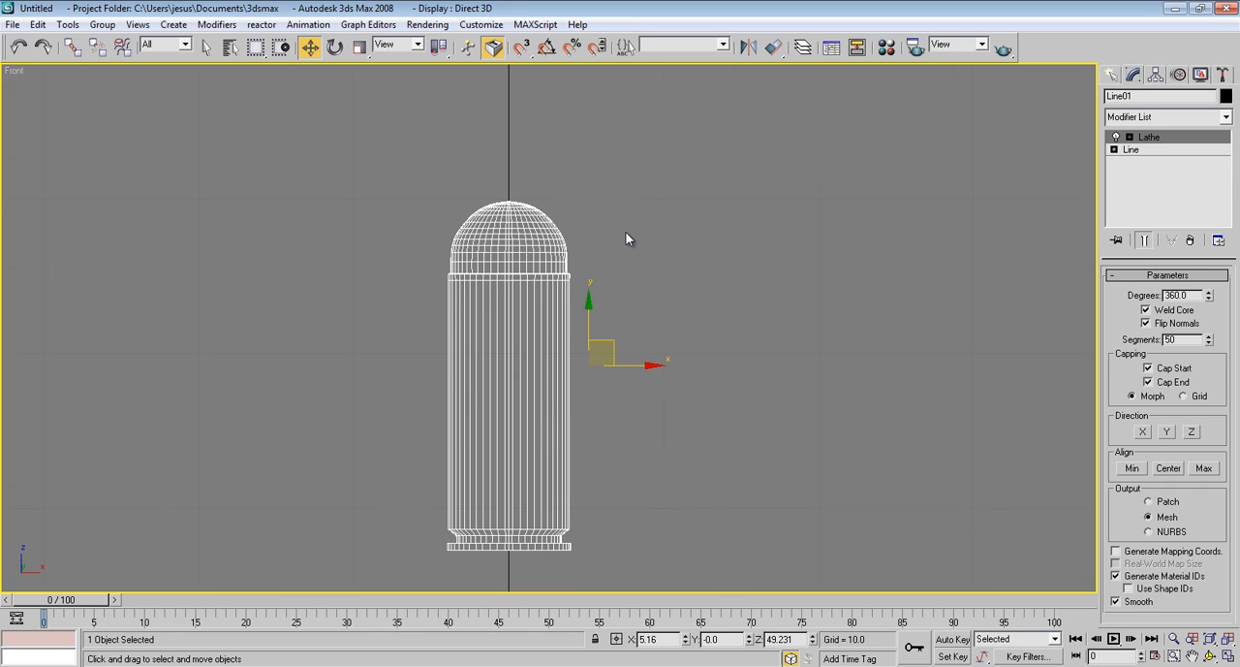
pyautogui.click(1132, 149)
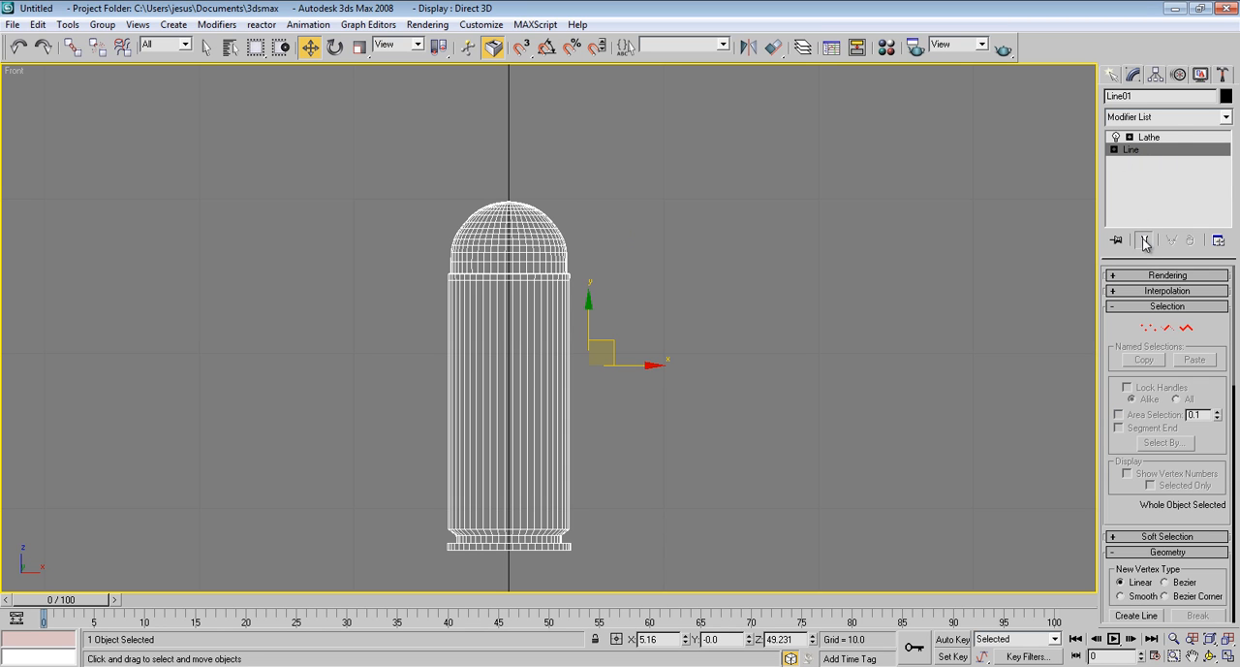
pyautogui.click(1148, 328)
pyautogui.scroll(4, 620, 194)
pyautogui.scroll(3, 604, 308)
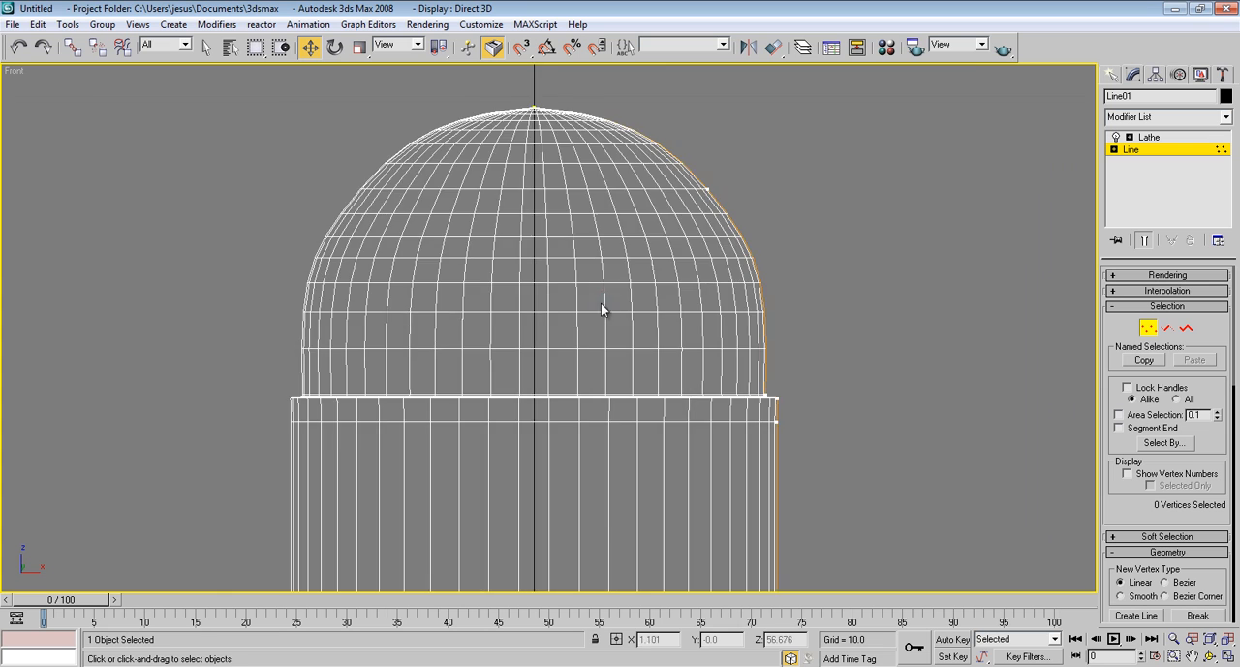
pyautogui.click(659, 284)
pyautogui.rightClick(659, 284)
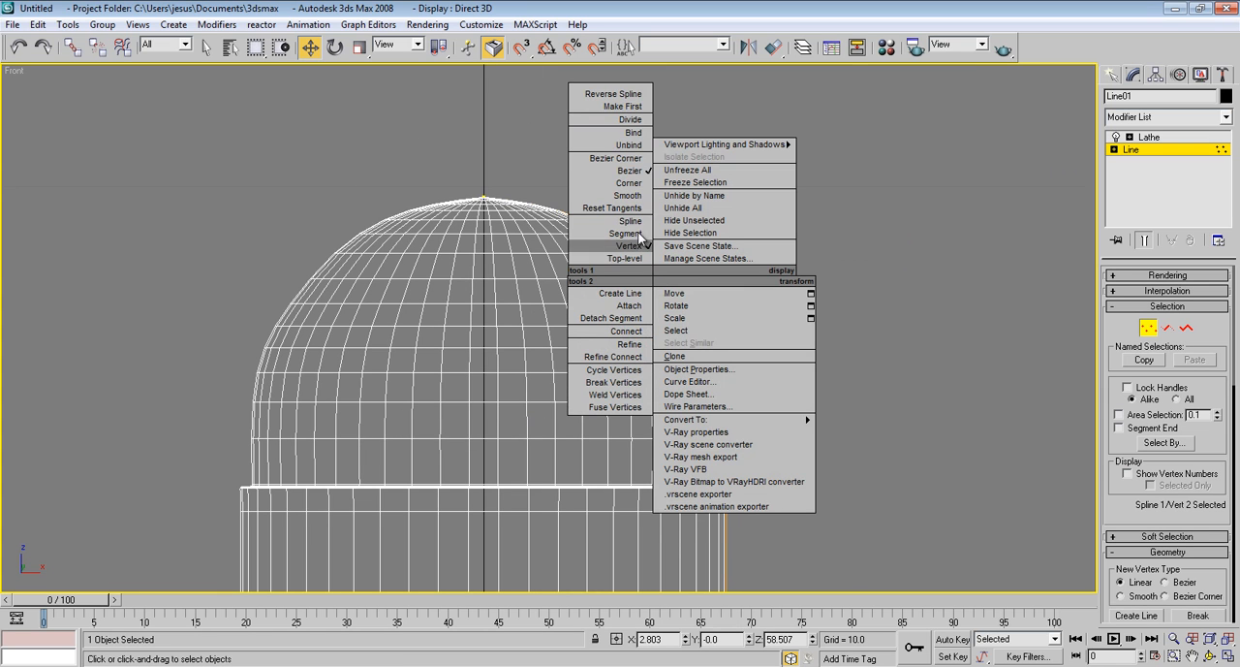
pyautogui.click(598, 160)
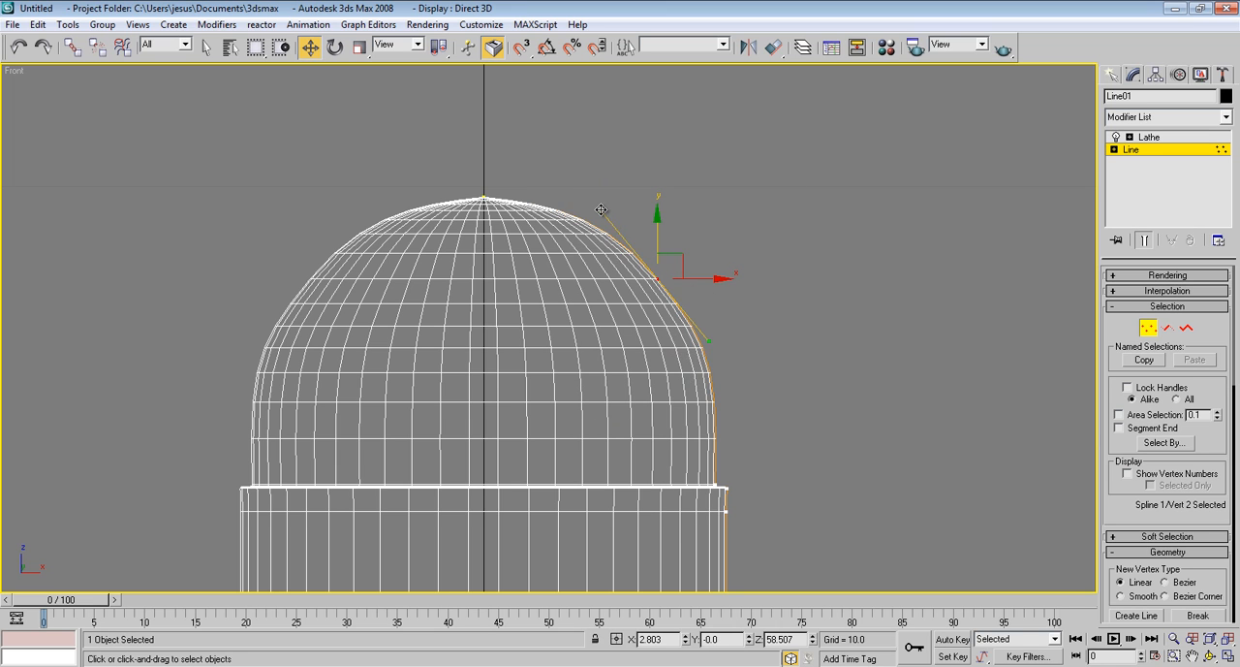
pyautogui.moveTo(601, 210); pyautogui.dragTo(585, 247)
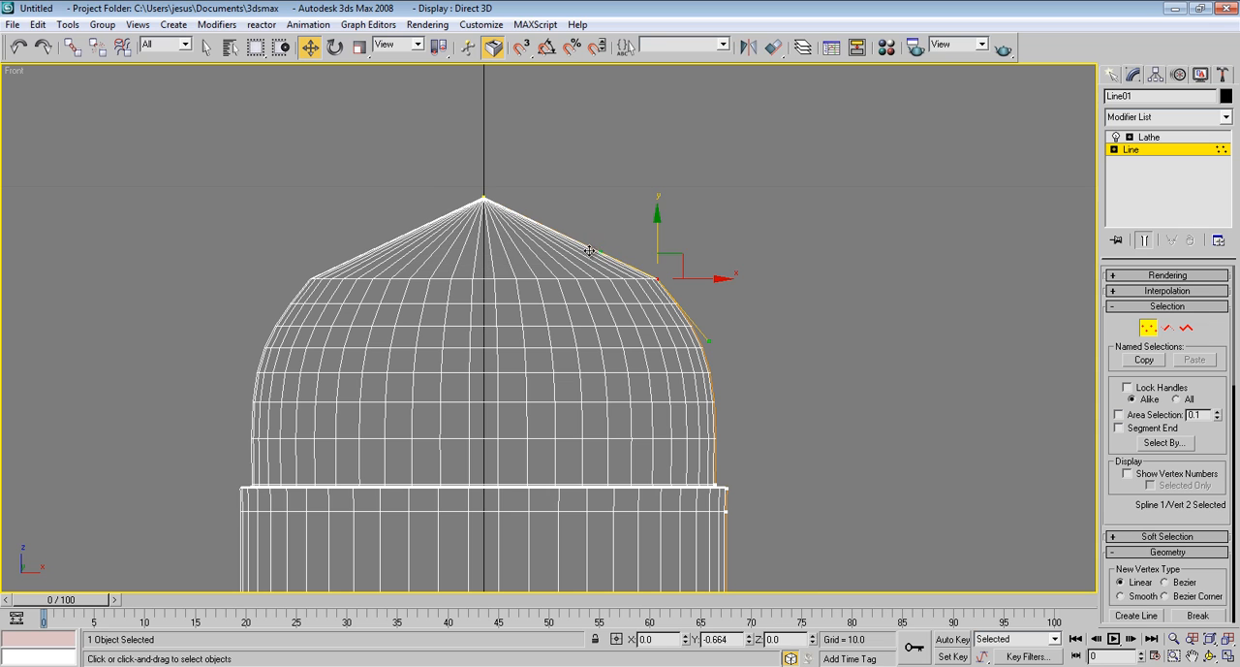
# Lower the dome's apex vertex along the vertical axis to Z 59.087 to flatten the tip
pyautogui.click(482, 198)
pyautogui.moveTo(483, 149); pyautogui.dragTo(486, 188)
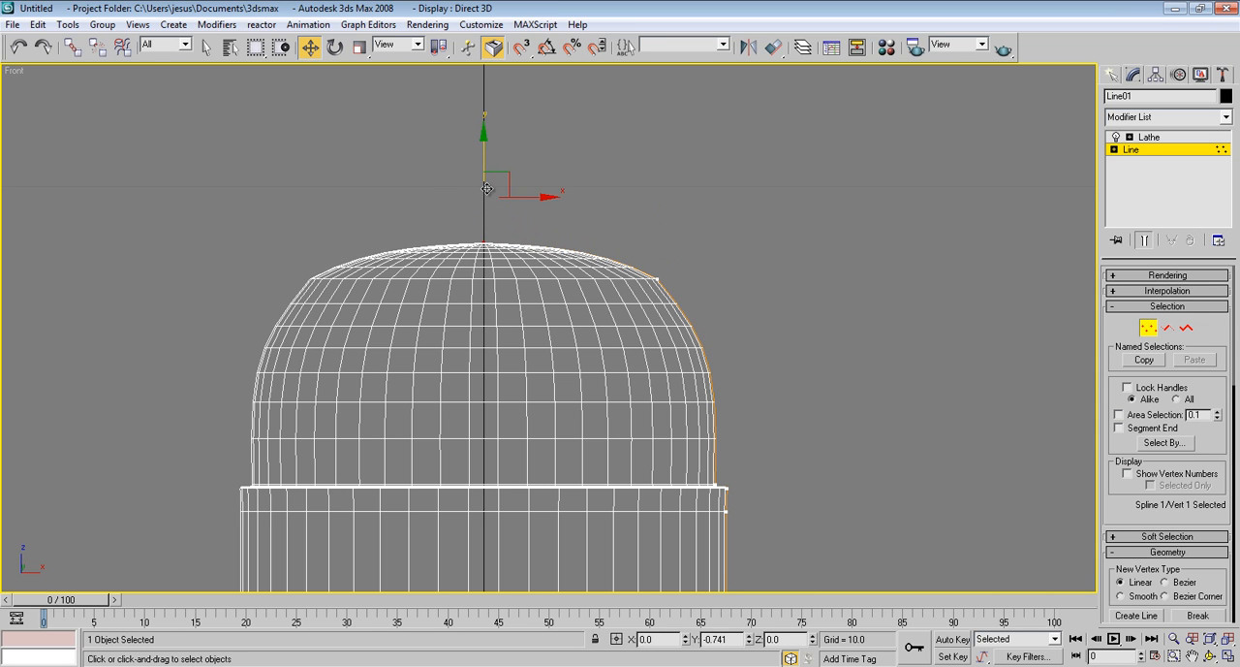
pyautogui.moveTo(486, 187); pyautogui.dragTo(487, 188)
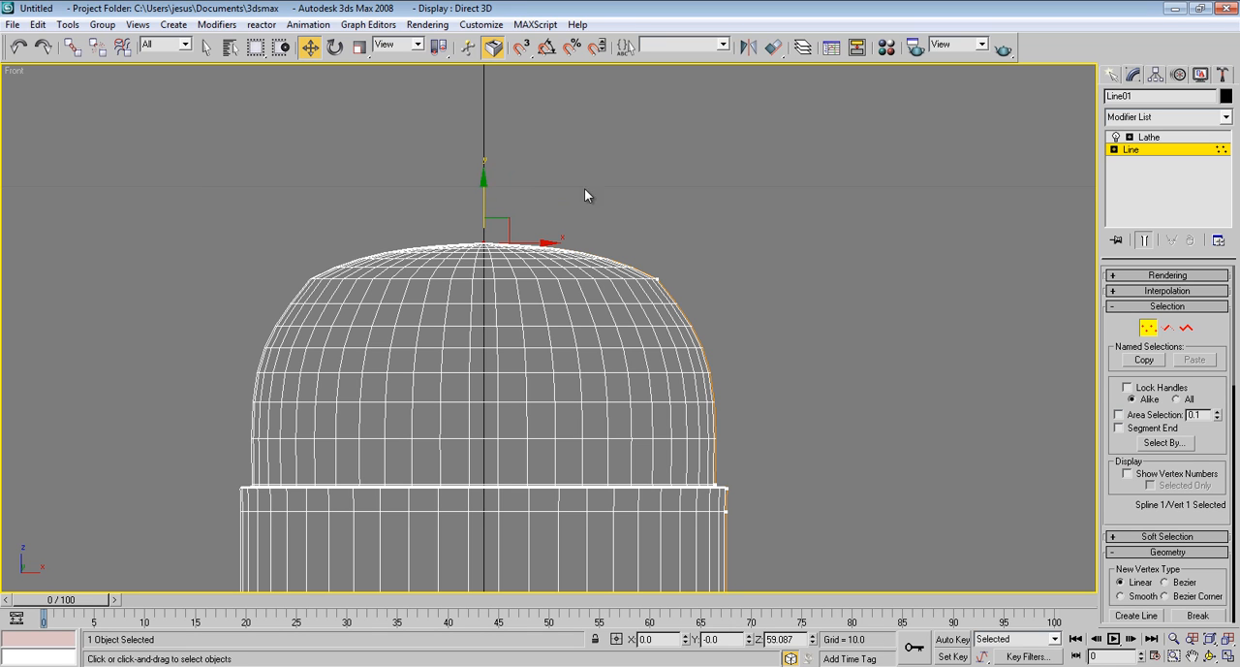
# Select the apex and middle dome vertices and move both down together, bringing the apex to Z 58.434
pyautogui.moveTo(712, 182); pyautogui.dragTo(236, 291)
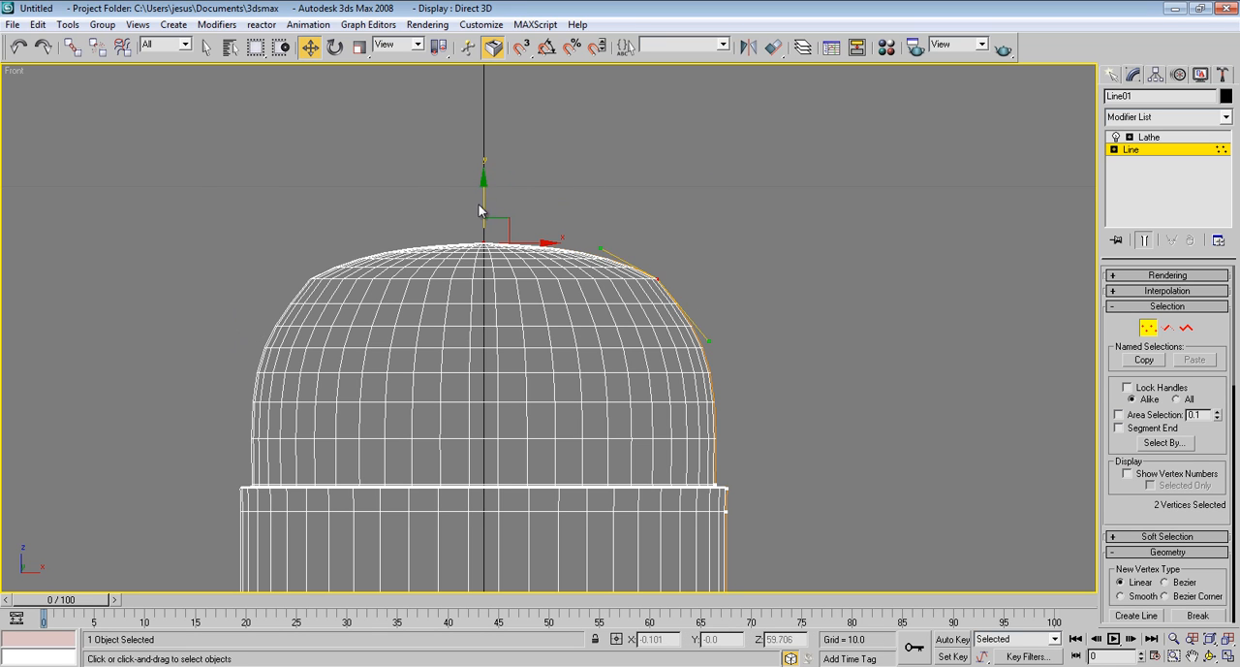
pyautogui.moveTo(479, 210); pyautogui.dragTo(482, 244)
pyautogui.click(756, 256)
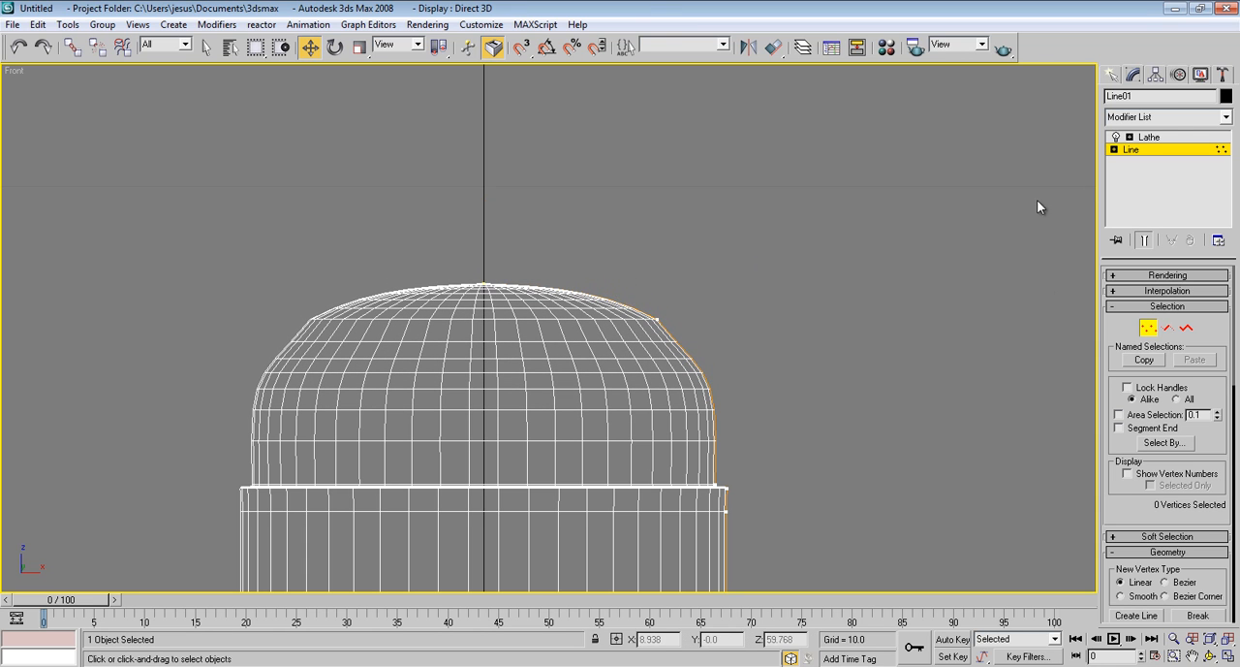
# Leave vertex editing for the Lathe modifier and inspect the flattened dome in the Perspective view
pyautogui.click(1173, 149)
pyautogui.click(1171, 138)
pyautogui.moveTo(885, 157); pyautogui.dragTo(886, 138, button='middle')
pyautogui.press('p')
pyautogui.scroll(-5, 838, 230)
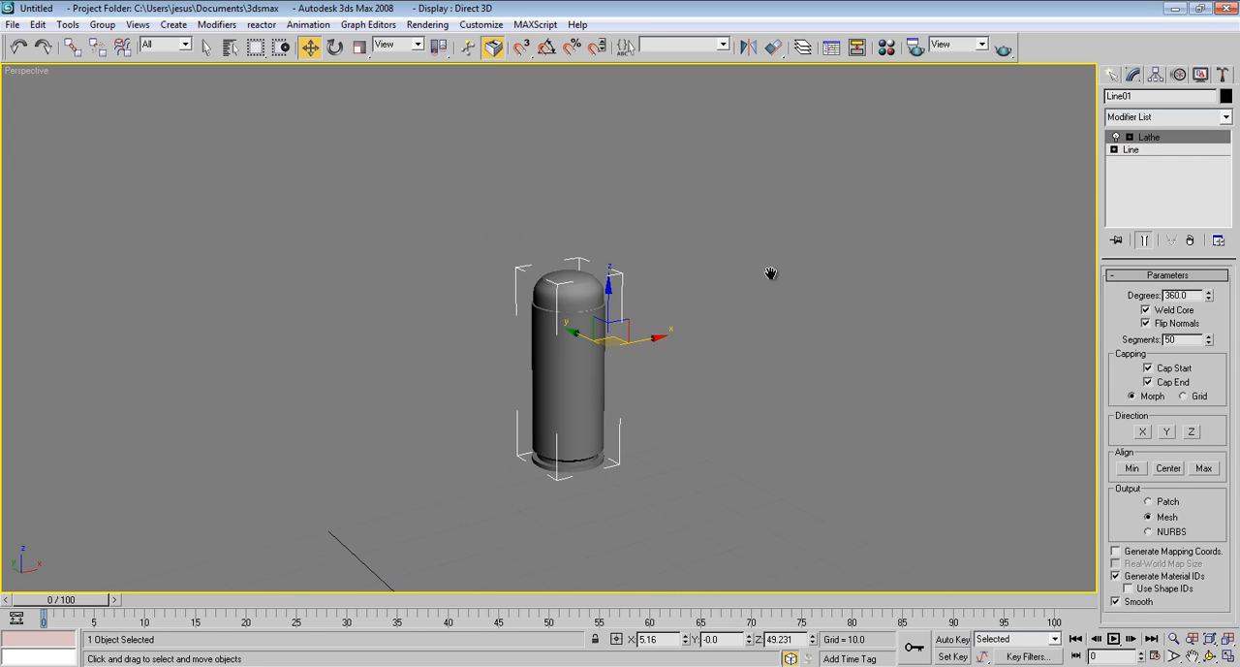
pyautogui.scroll(4, 765, 280)
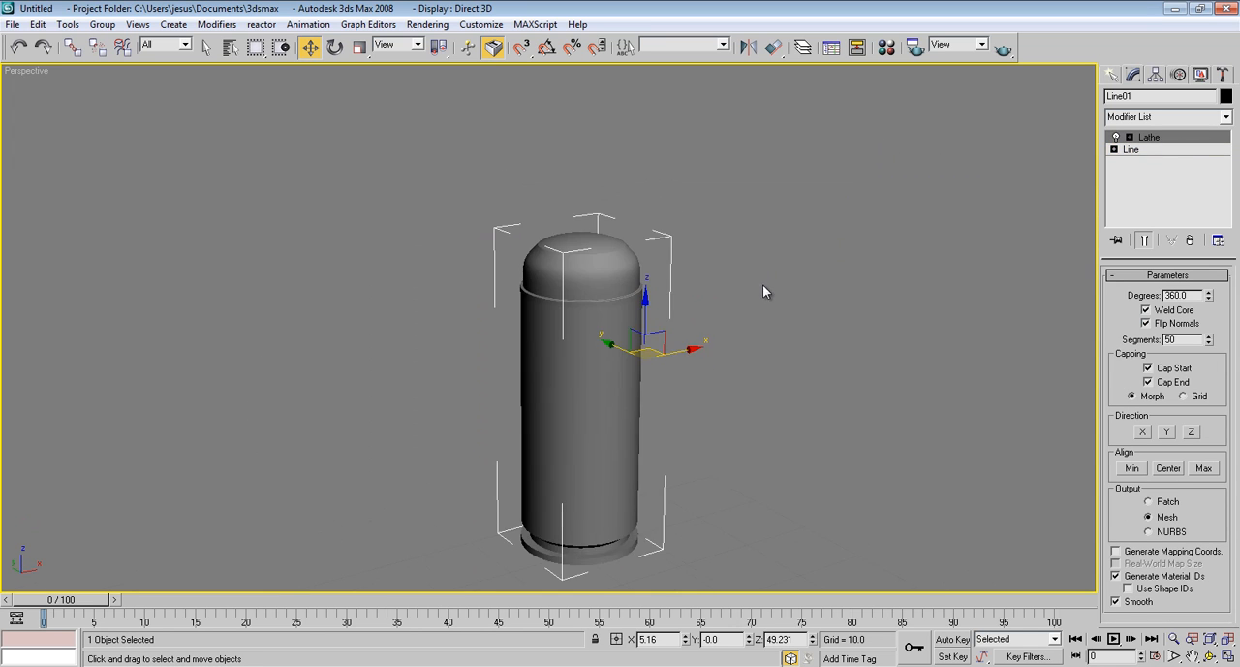
# Return to editing the Line's vertices and shift the upper handle of the dome's middle vertex outward to reshape the shoulder
pyautogui.click(1168, 151)
pyautogui.click(1148, 327)
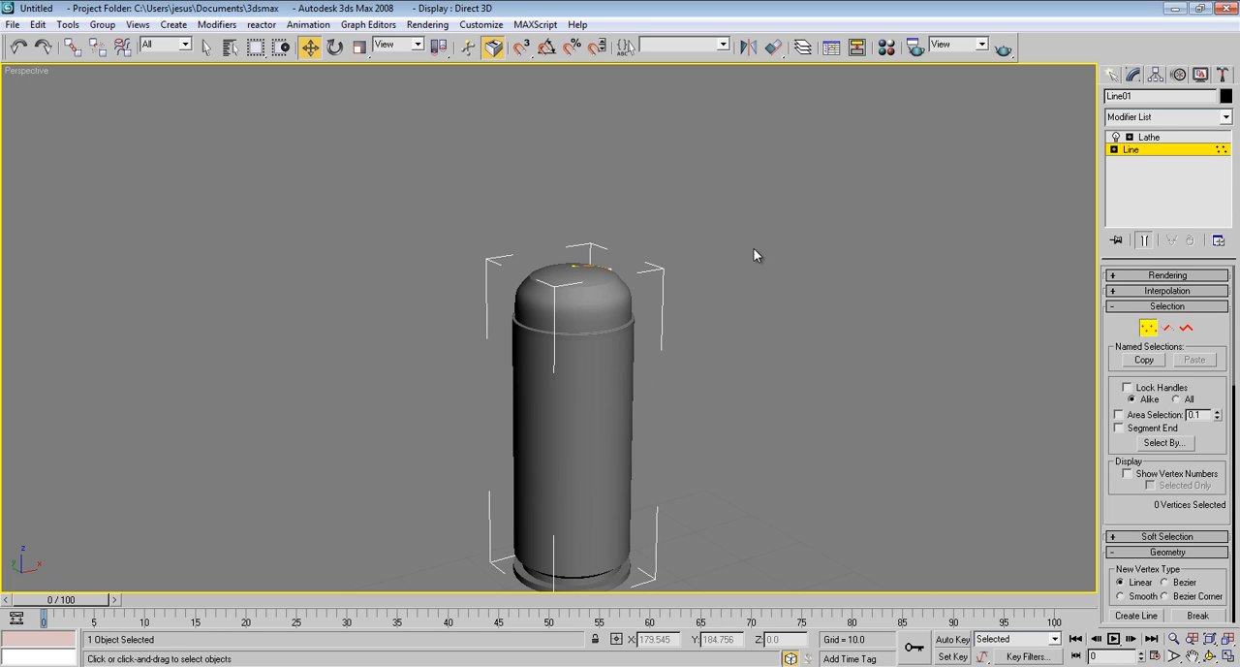
pyautogui.click(576, 266)
pyautogui.scroll(5, 621, 366)
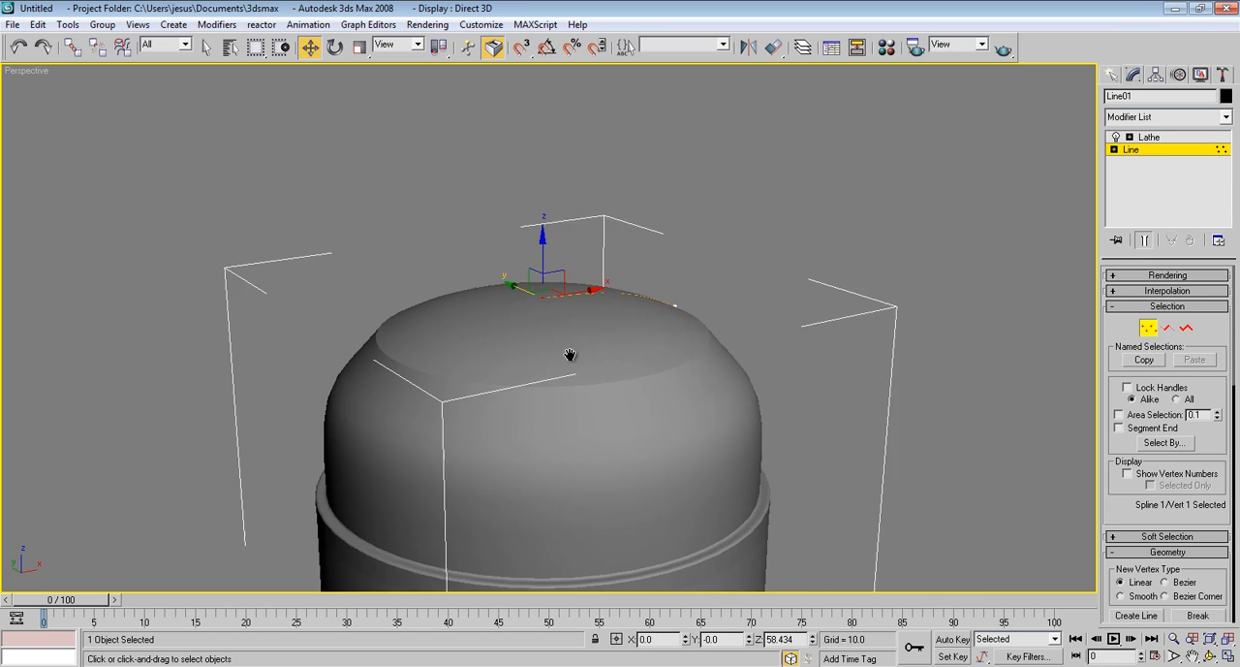
pyautogui.keyDown('alt'); pyautogui.moveTo(639, 353); pyautogui.dragTo(686, 394, button='middle'); pyautogui.keyUp('alt')
pyautogui.click(677, 389)
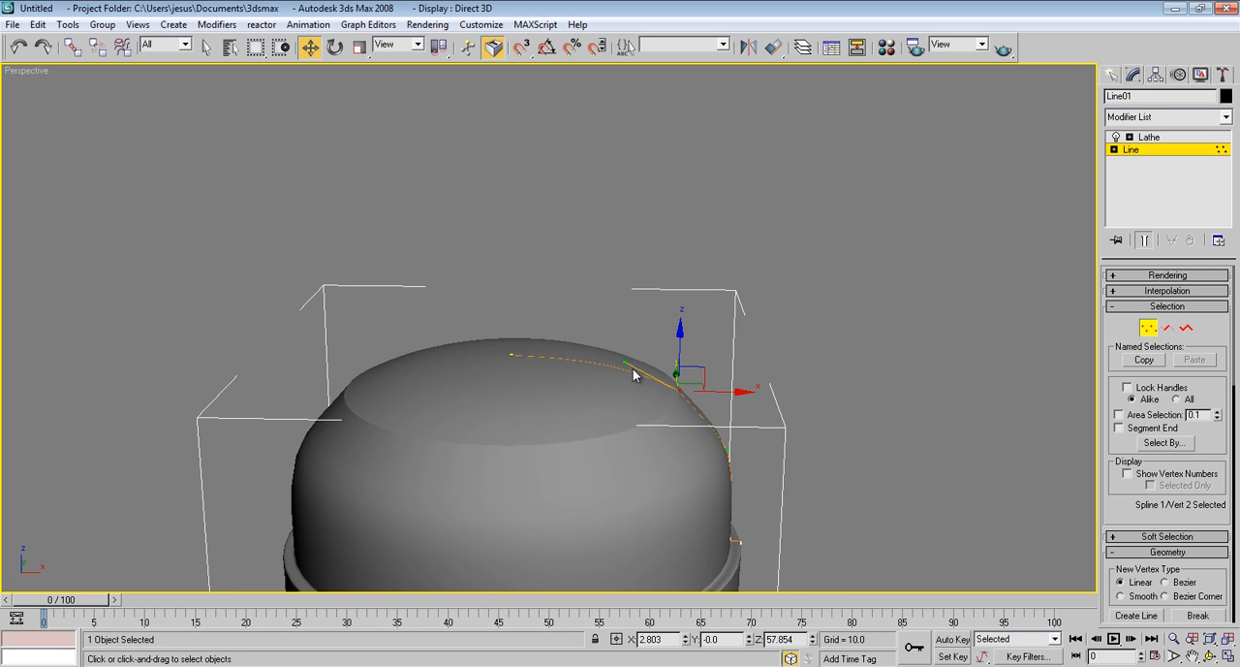
pyautogui.moveTo(725, 368)
pyautogui.keyDown('alt'); pyautogui.mouseDown(button='middle')
pyautogui.moveTo(744, 340)
pyautogui.moveTo(726, 363)
pyautogui.mouseUp(button='middle'); pyautogui.keyUp('alt')
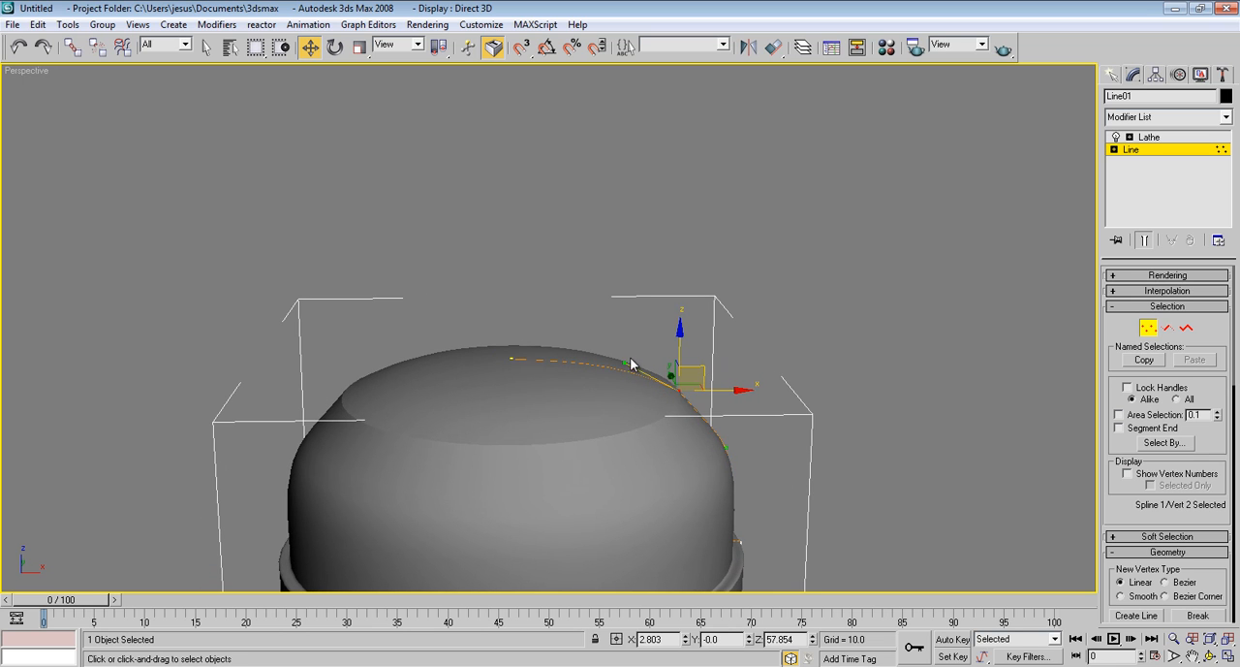
pyautogui.moveTo(626, 362); pyautogui.dragTo(665, 361)
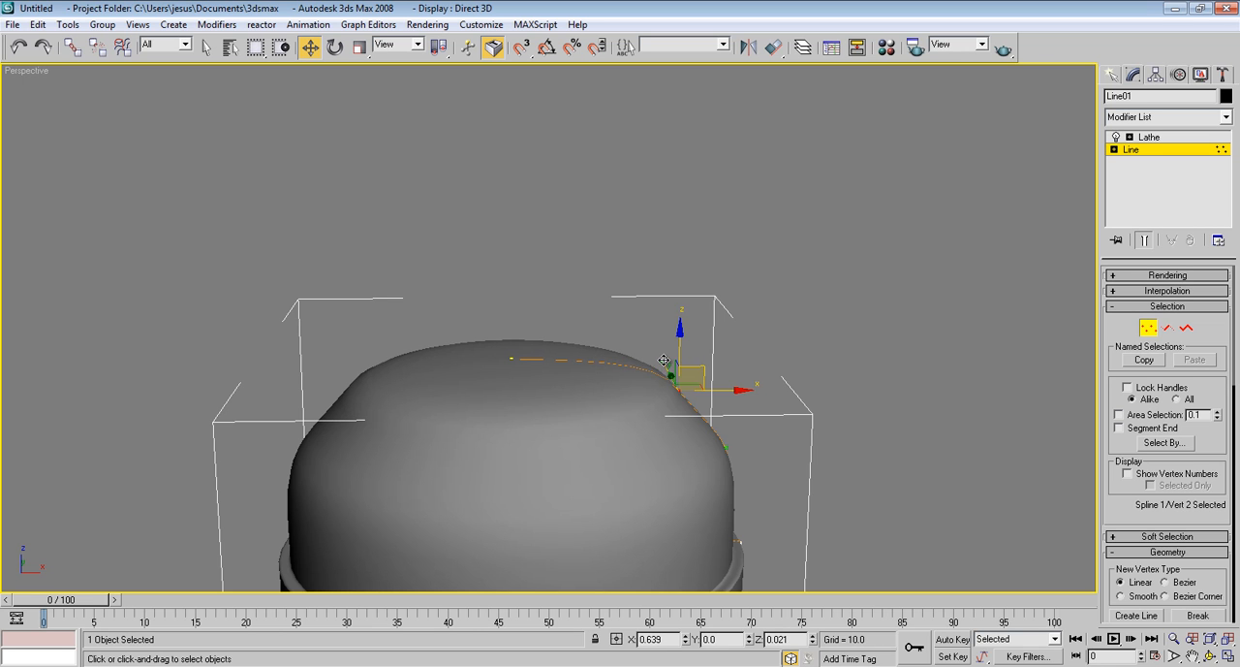
pyautogui.keyDown('alt'); pyautogui.moveTo(644, 355); pyautogui.dragTo(621, 312, button='middle'); pyautogui.keyUp('alt')
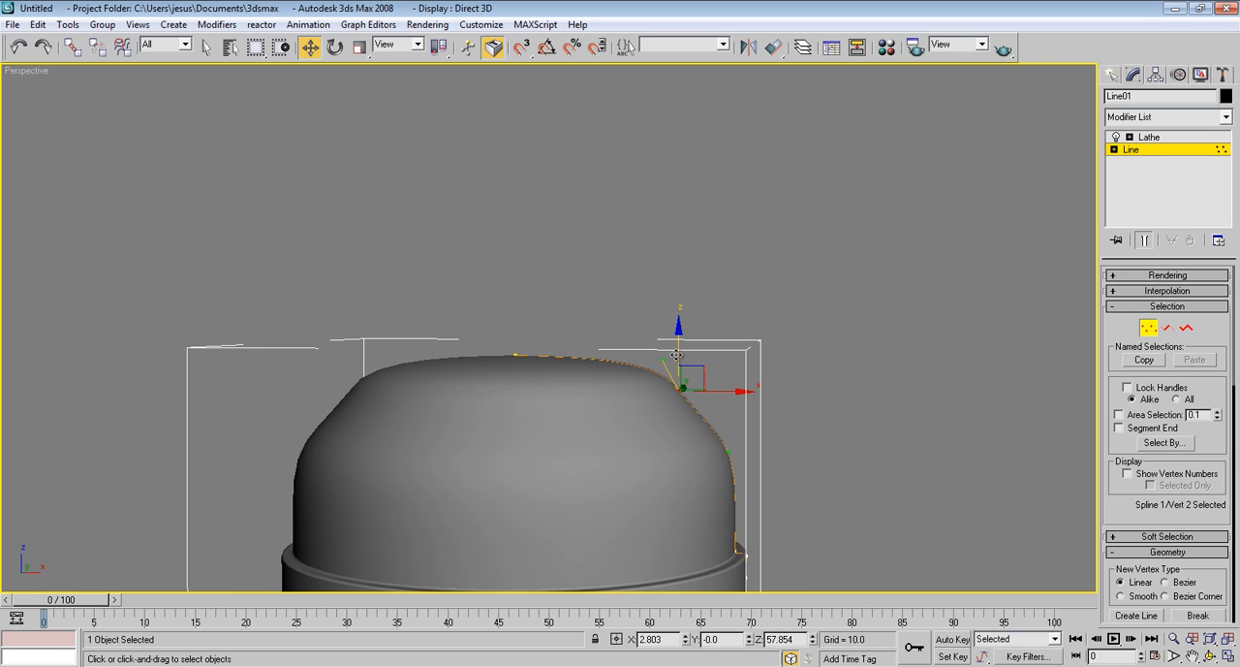
# Move the dome's middle vertex down and inward to about X 2.567, Z 57.638
pyautogui.moveTo(678, 351); pyautogui.dragTo(684, 374)
pyautogui.scroll(-6, 716, 344)
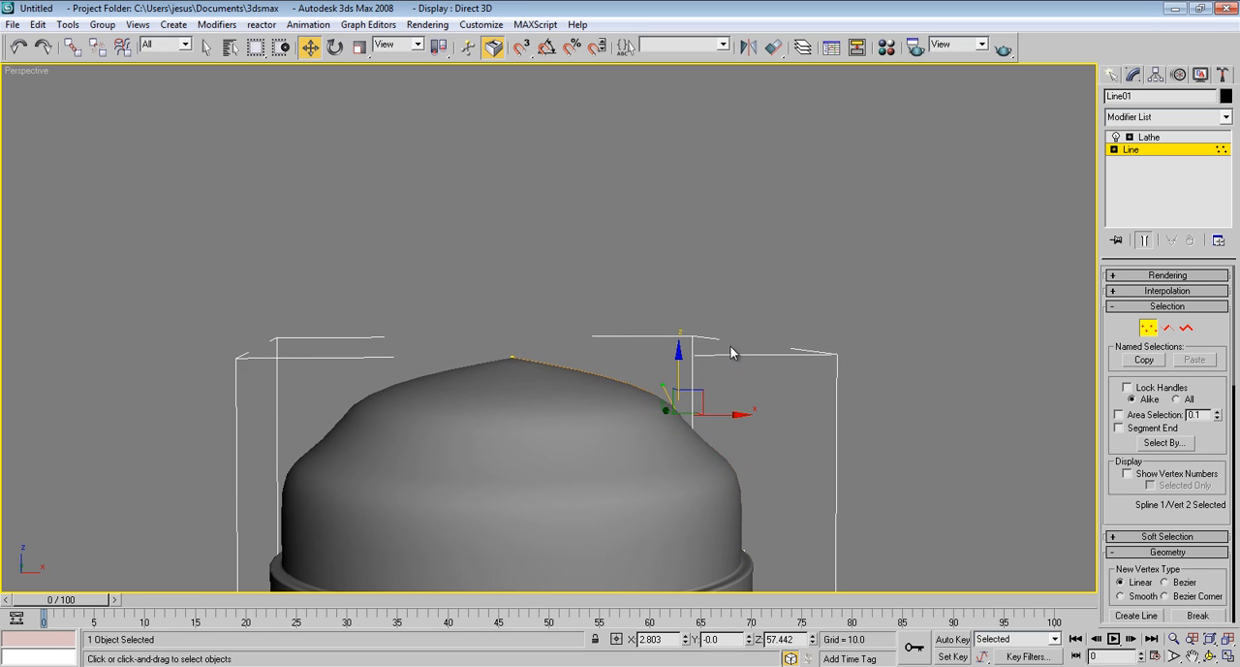
pyautogui.moveTo(732, 359); pyautogui.dragTo(655, 455, button='middle')
pyautogui.scroll(8, 630, 290)
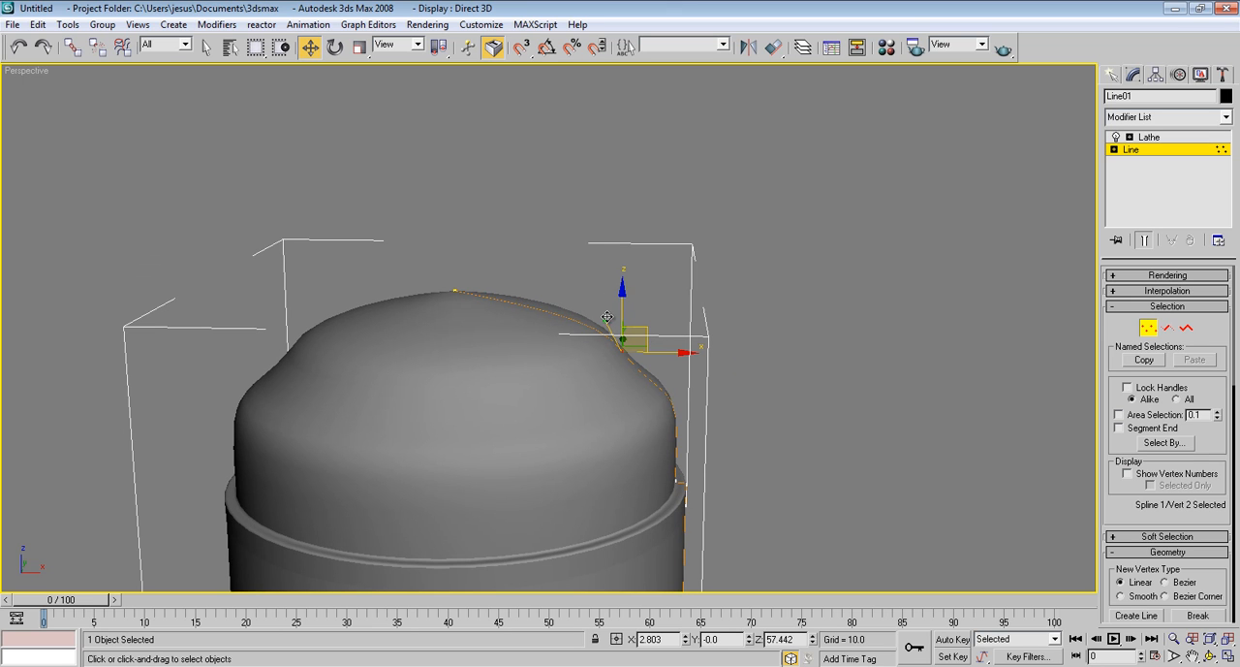
pyautogui.moveTo(606, 323); pyautogui.dragTo(631, 318)
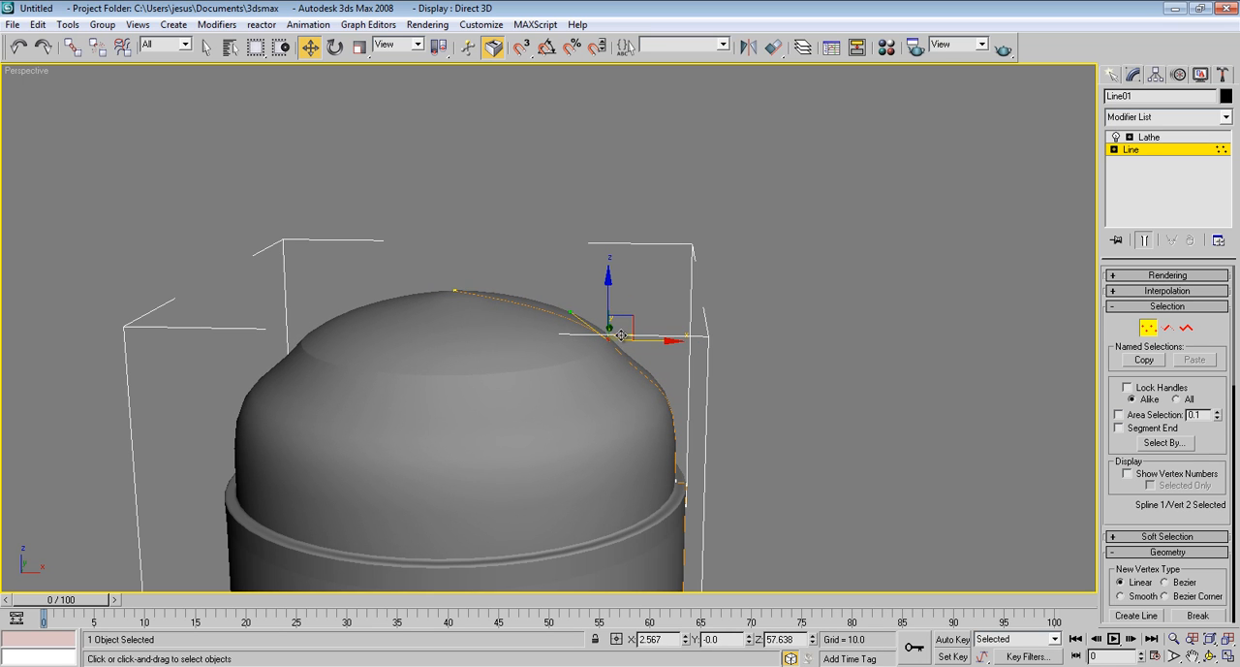
# Convert the dome's middle vertex to Smooth and move it vertically to about Z 57.693
pyautogui.rightClick(606, 332)
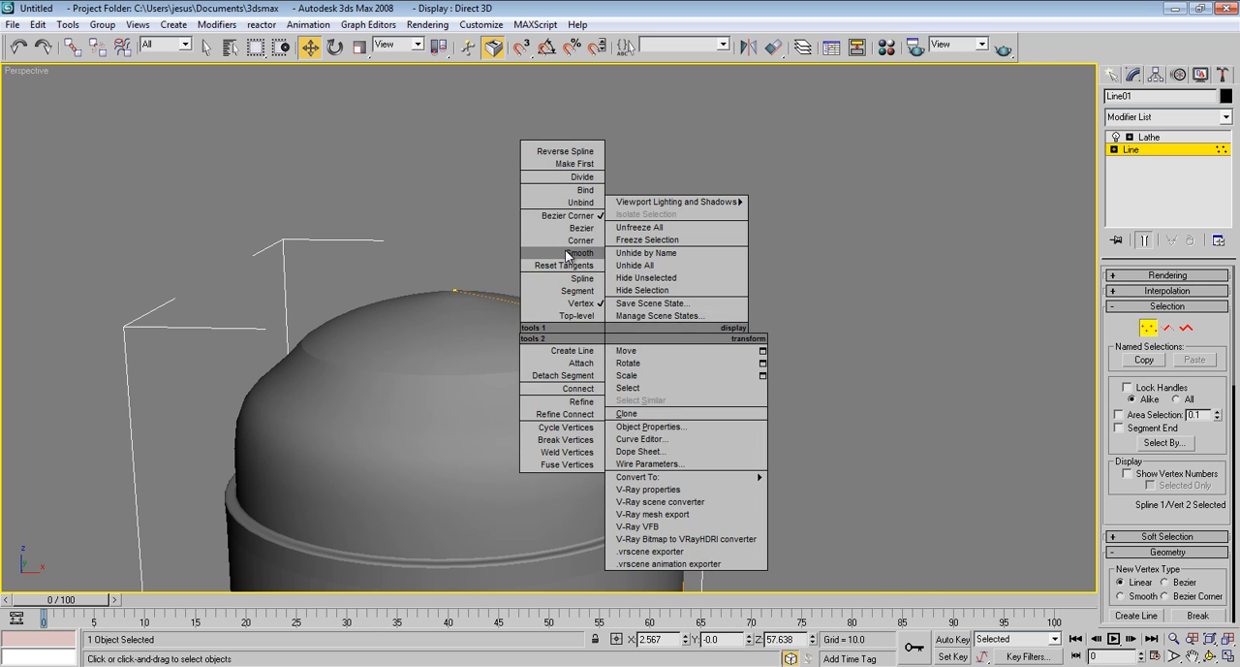
pyautogui.click(569, 254)
pyautogui.moveTo(575, 330); pyautogui.dragTo(589, 326, button='middle')
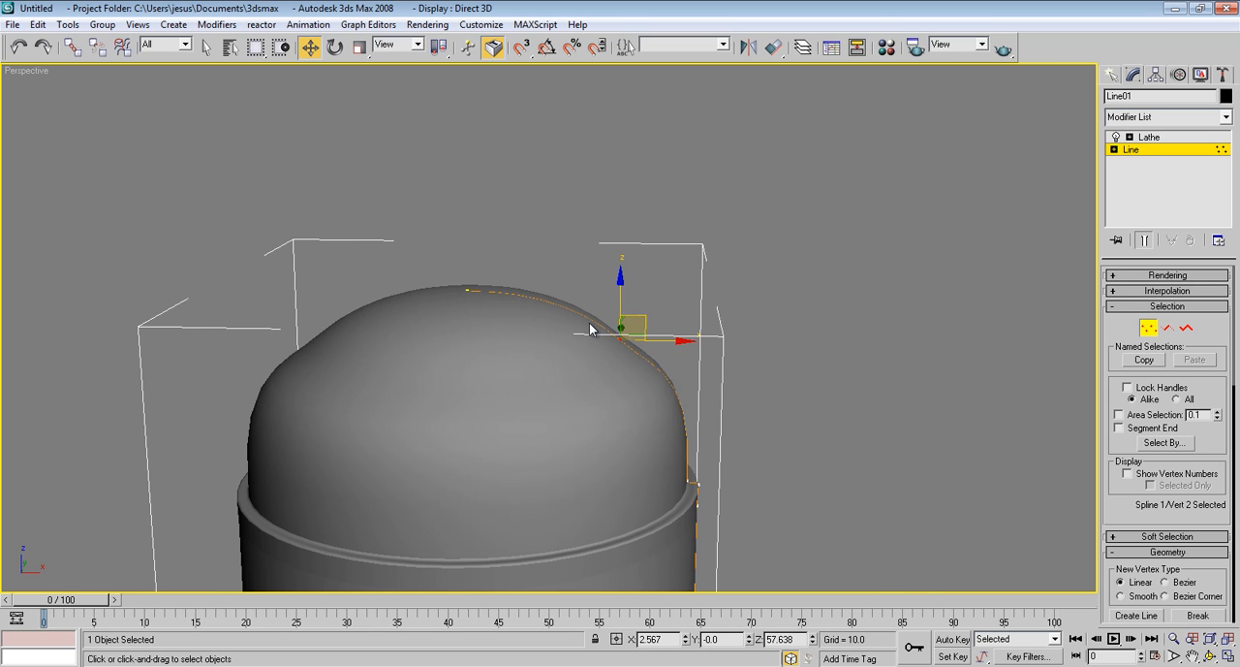
pyautogui.moveTo(621, 284); pyautogui.dragTo(622, 294)
# Delete the dome's middle vertex from the profile in the Front view
pyautogui.press('f')
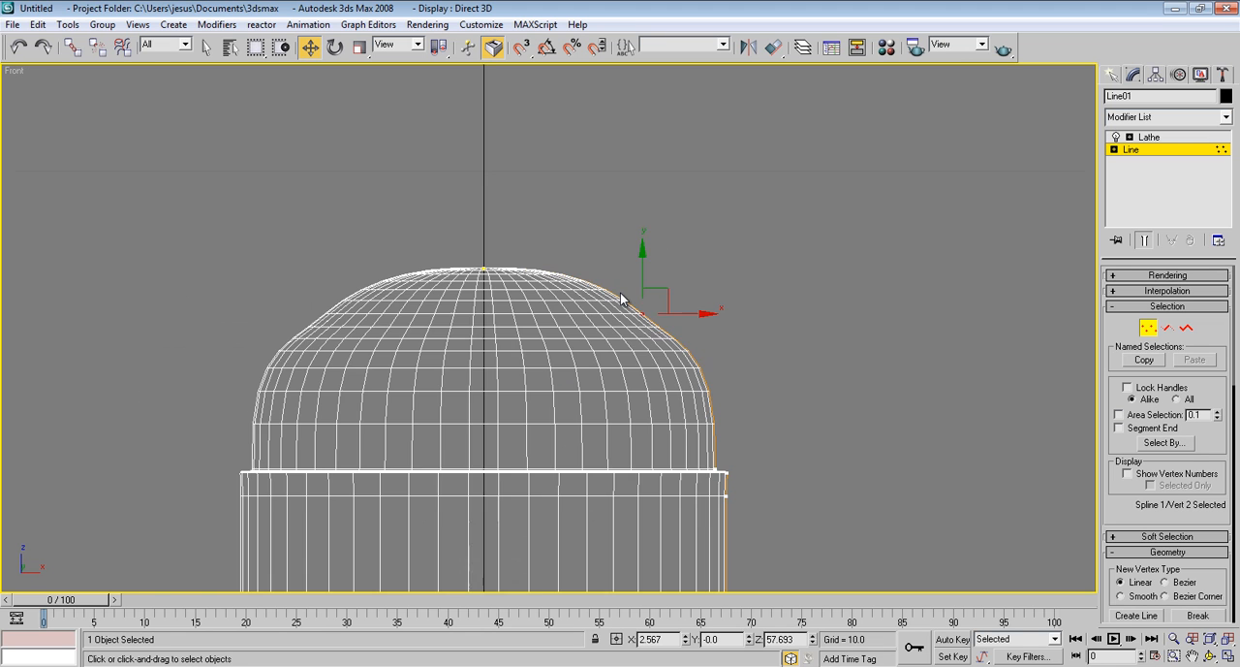
pyautogui.scroll(4, 543, 288)
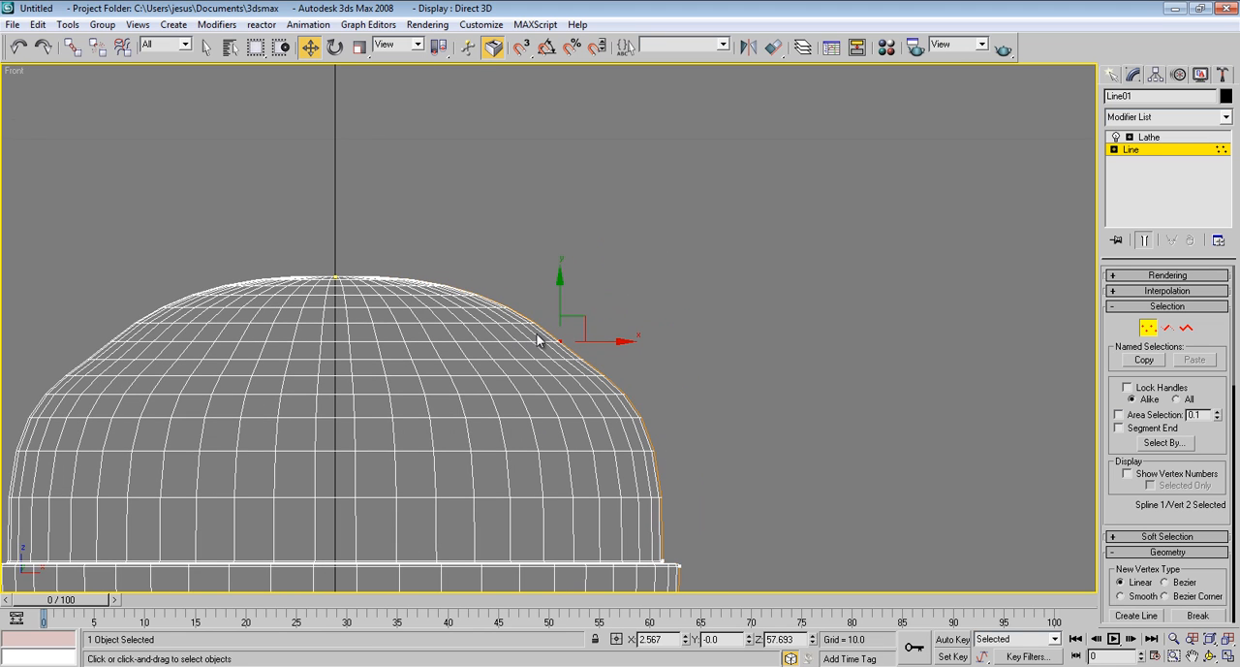
pyautogui.press('Delete')
pyautogui.moveTo(496, 286); pyautogui.dragTo(532, 288, button='middle')
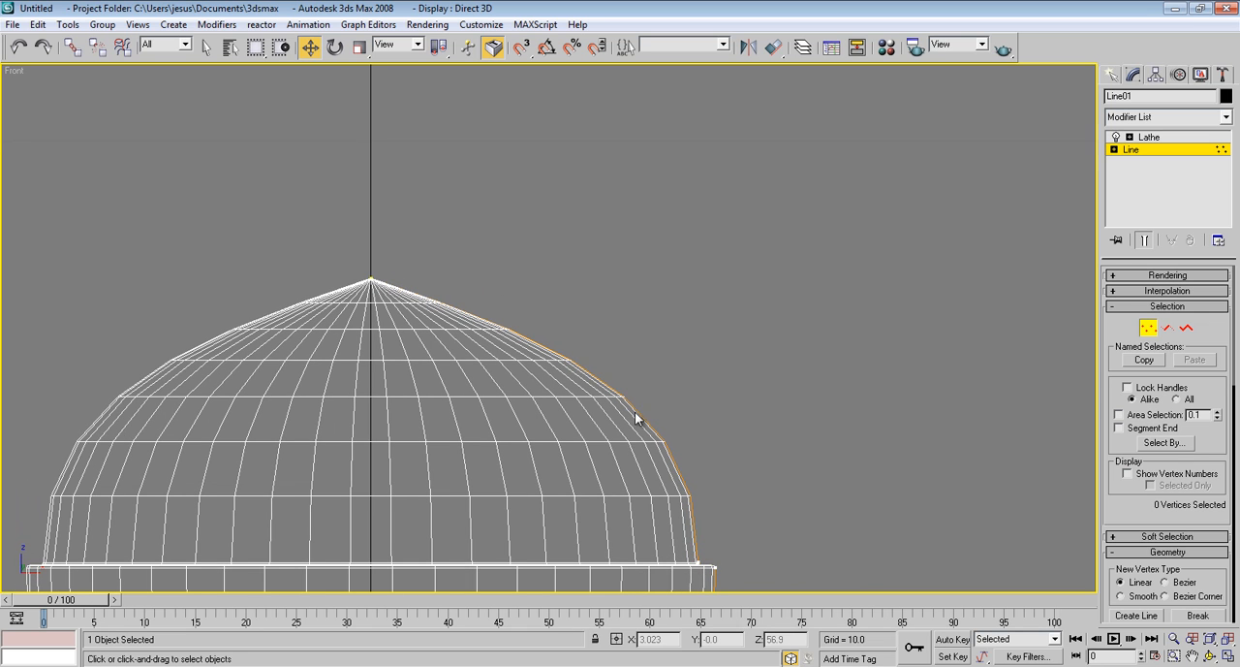
# Try the Bezier and Smooth vertex types on the dome's apex vertex
pyautogui.click(368, 280)
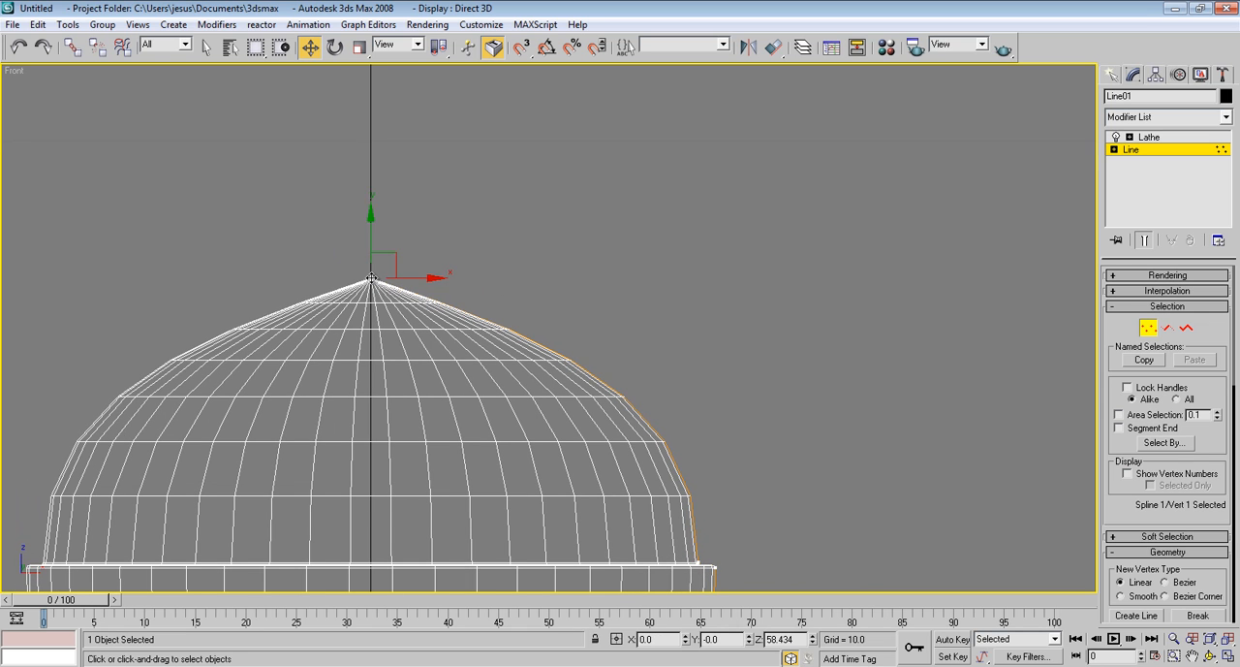
pyautogui.rightClick(370, 280)
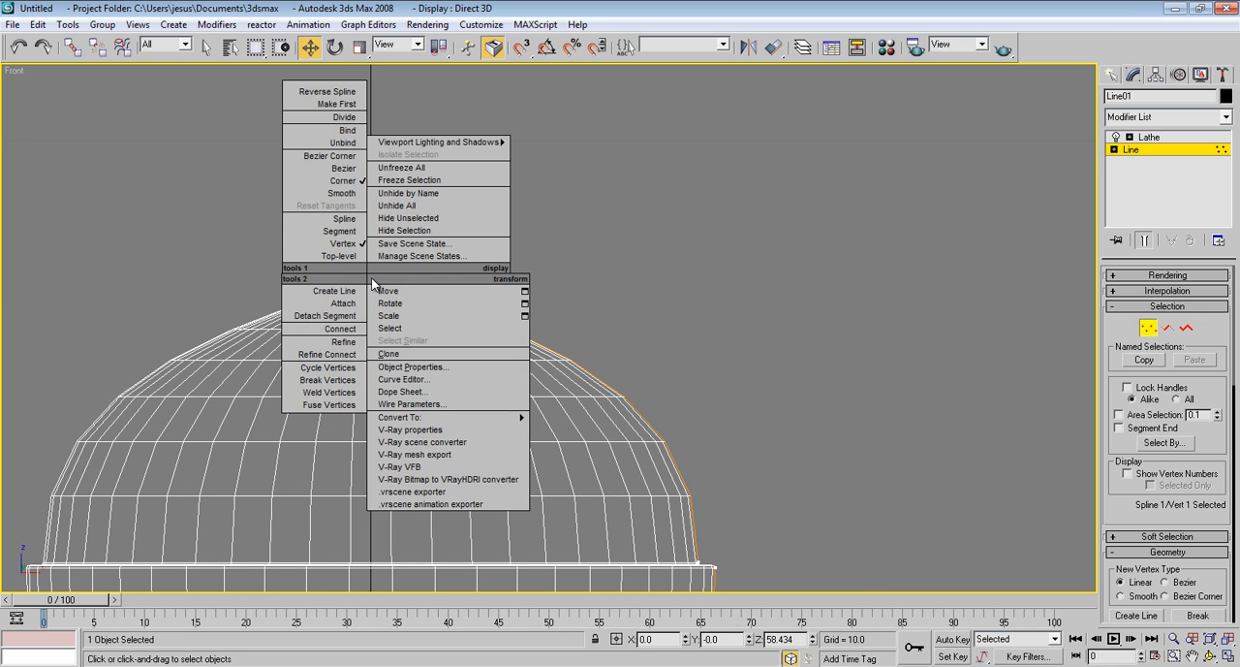
pyautogui.click(334, 169)
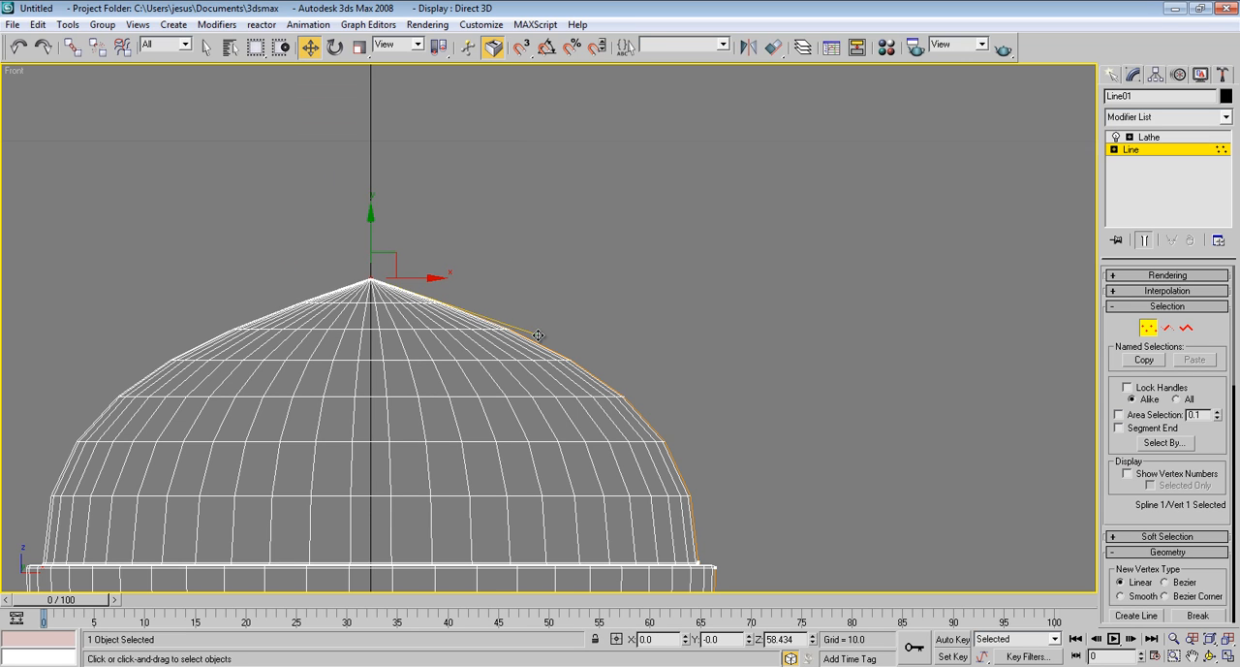
pyautogui.click(415, 292)
pyautogui.click(370, 282)
pyautogui.rightClick(371, 279)
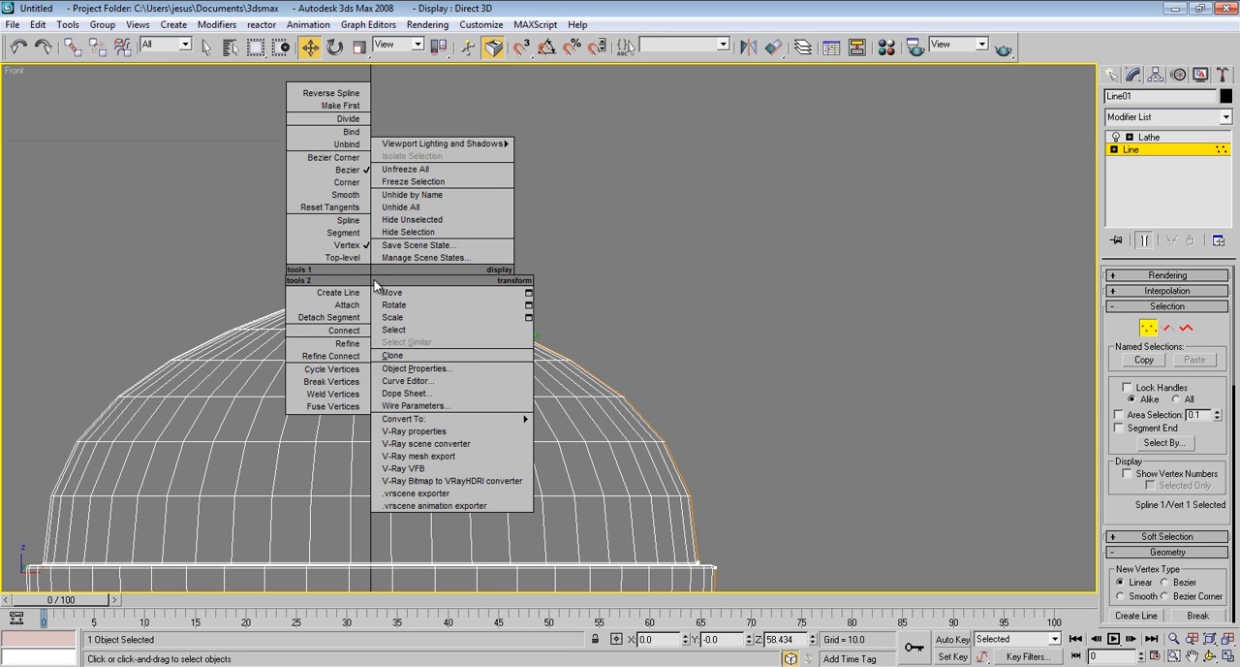
pyautogui.click(327, 195)
pyautogui.moveTo(370, 240)
pyautogui.mouseDown()
pyautogui.moveTo(378, 371)
pyautogui.moveTo(369, 251)
pyautogui.mouseUp()
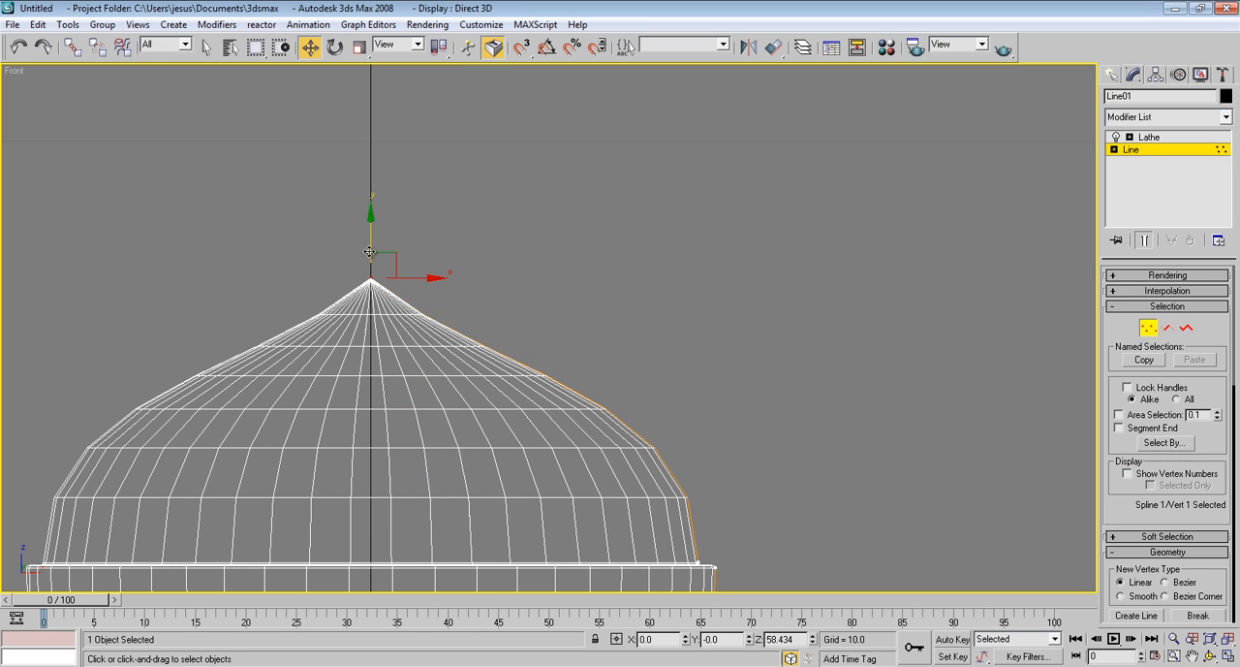
# Convert the dome's apex vertex to Bezier Corner with its handle raised to nearly horizontal, and lower the vertex slightly
pyautogui.rightClick(369, 257)
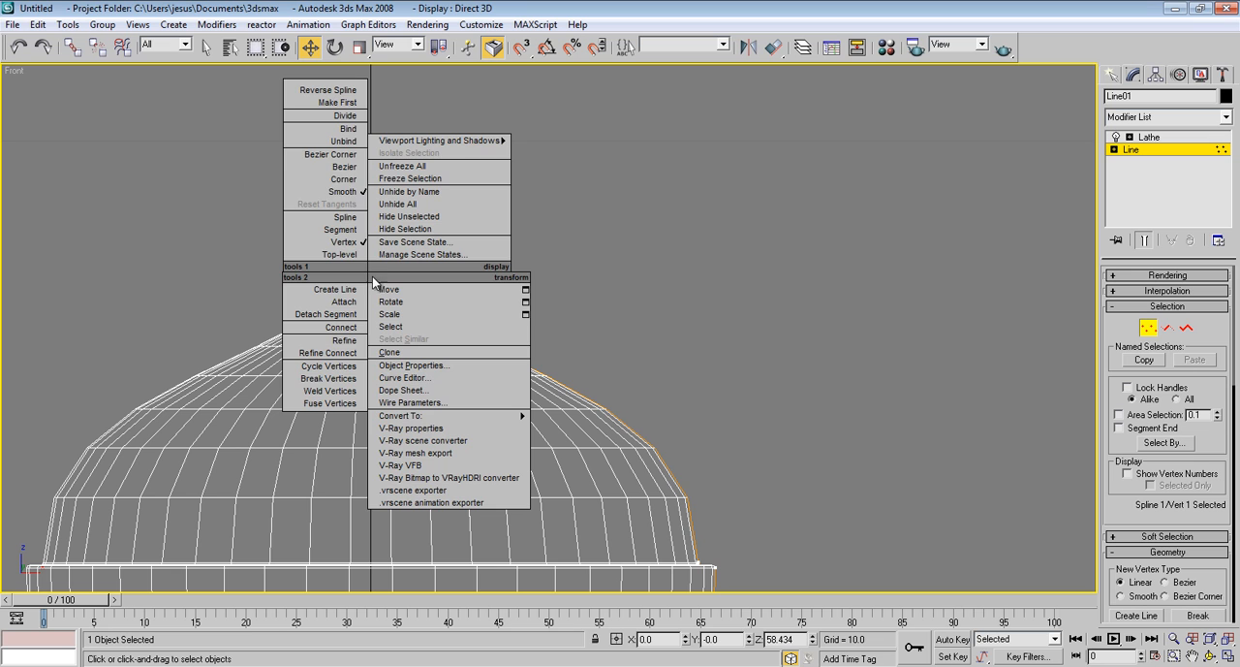
pyautogui.click(326, 160)
pyautogui.moveTo(482, 374); pyautogui.dragTo(490, 270)
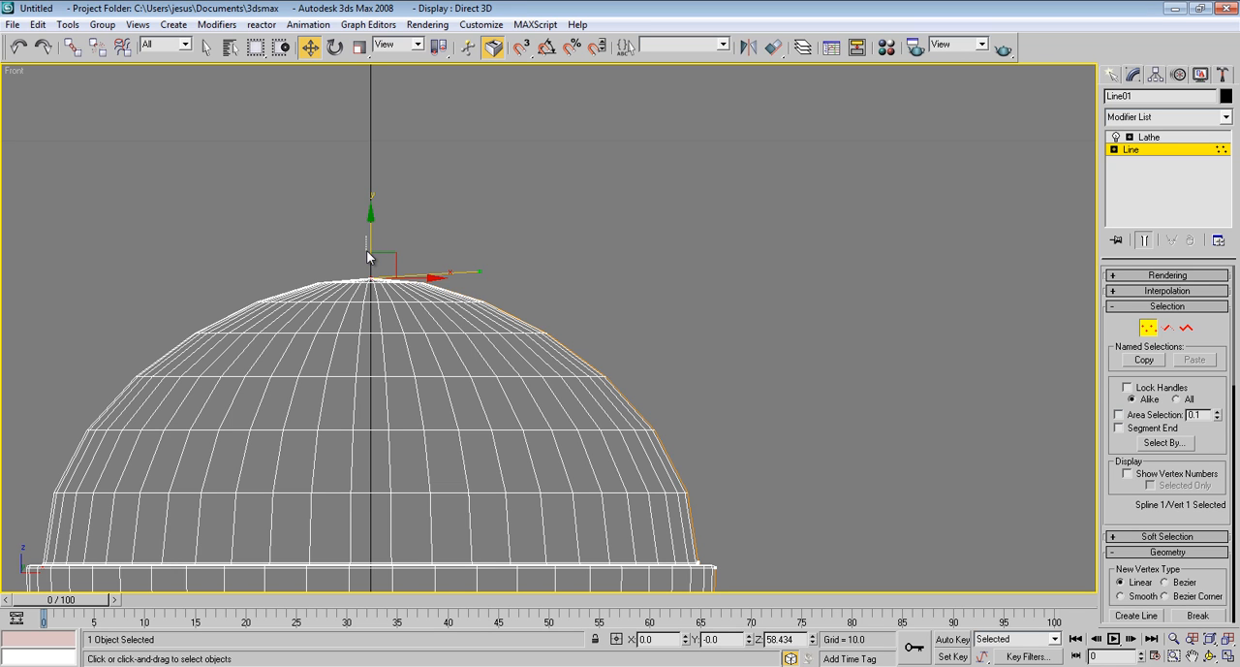
pyautogui.moveTo(371, 242); pyautogui.dragTo(377, 273)
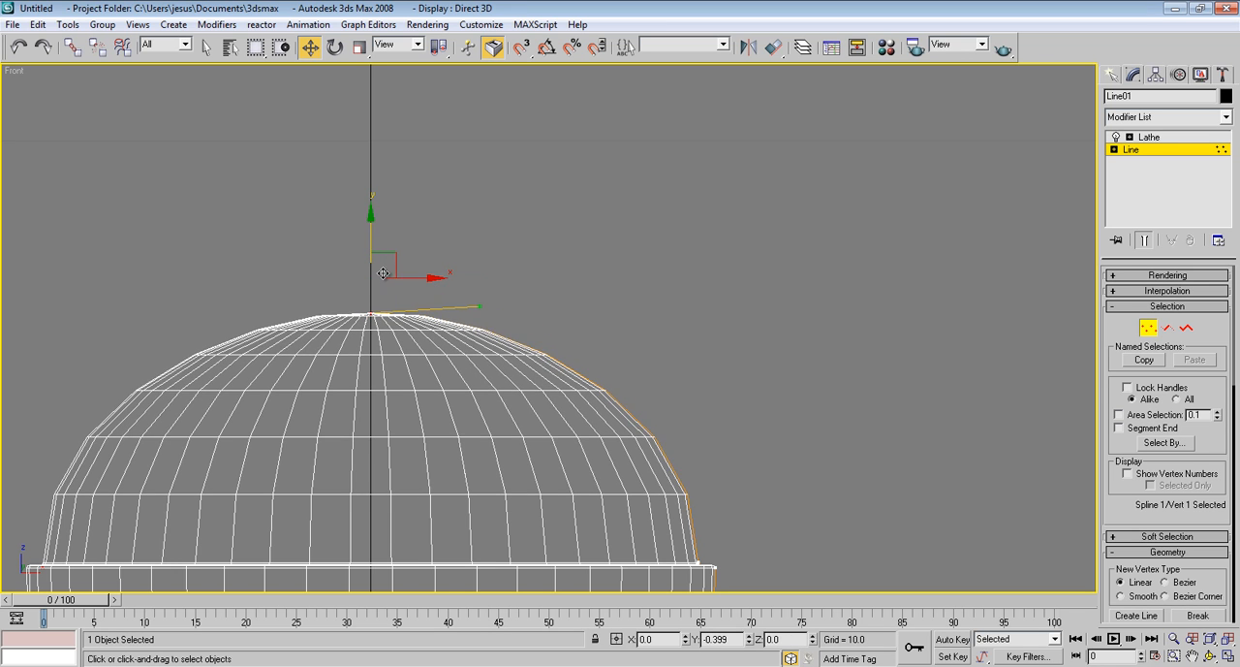
# Leave vertex editing, deselect the bullet and inspect its rounded dome and body in the Perspective view
pyautogui.press('p')
pyautogui.moveTo(545, 236); pyautogui.dragTo(605, 185, button='middle')
pyautogui.scroll(-6, 595, 215)
pyautogui.keyDown('alt'); pyautogui.moveTo(583, 234); pyautogui.dragTo(639, 327, button='middle'); pyautogui.keyUp('alt')
pyautogui.click(734, 319)
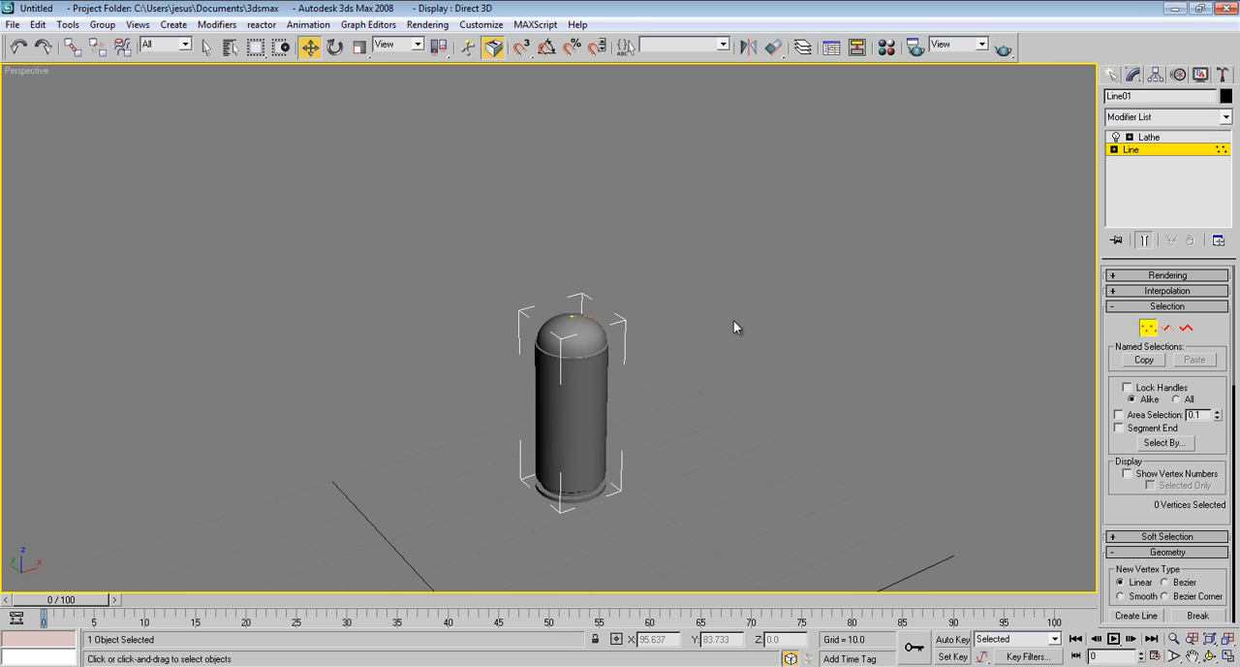
pyautogui.click(1201, 149)
pyautogui.click(890, 295)
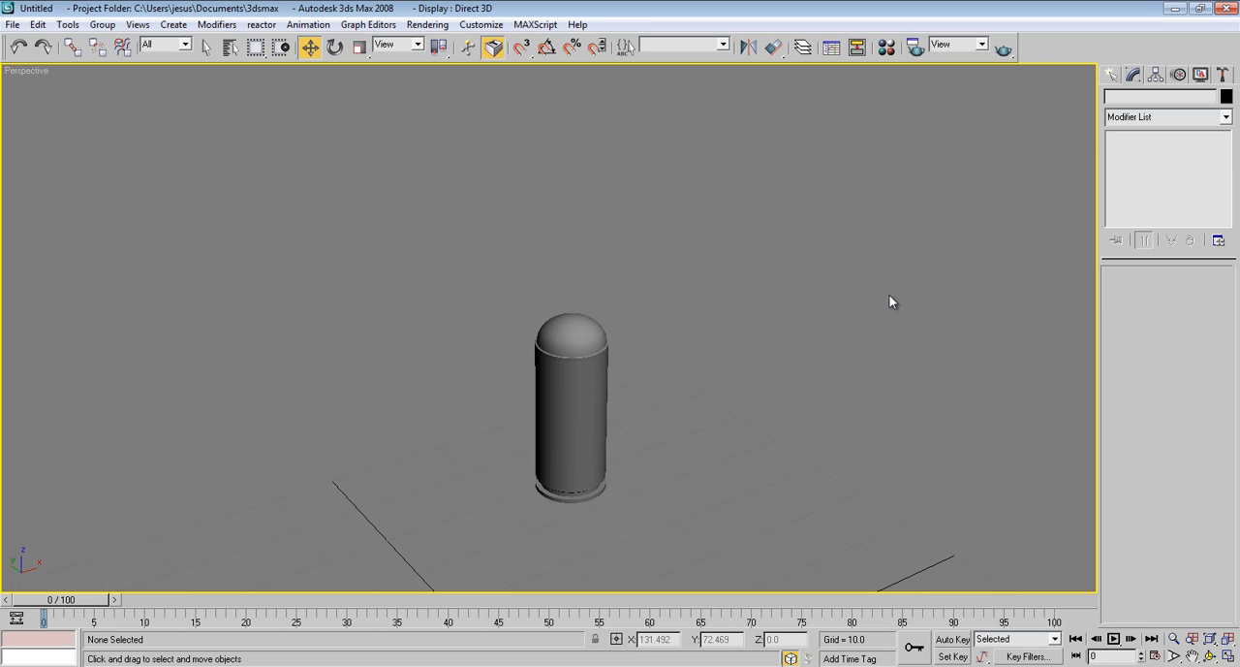
pyautogui.keyDown('alt'); pyautogui.moveTo(820, 414); pyautogui.dragTo(717, 364, button='middle'); pyautogui.keyUp('alt')
pyautogui.scroll(3, 814, 383)
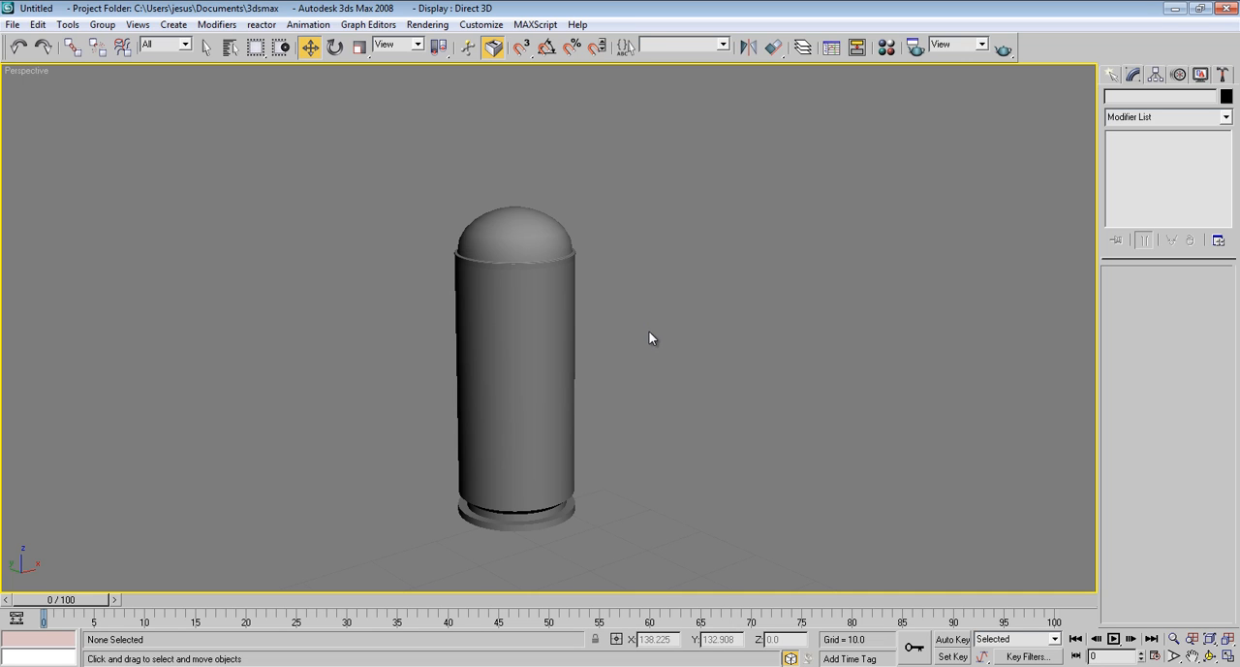
pyautogui.moveTo(674, 261); pyautogui.dragTo(669, 256, button='middle')
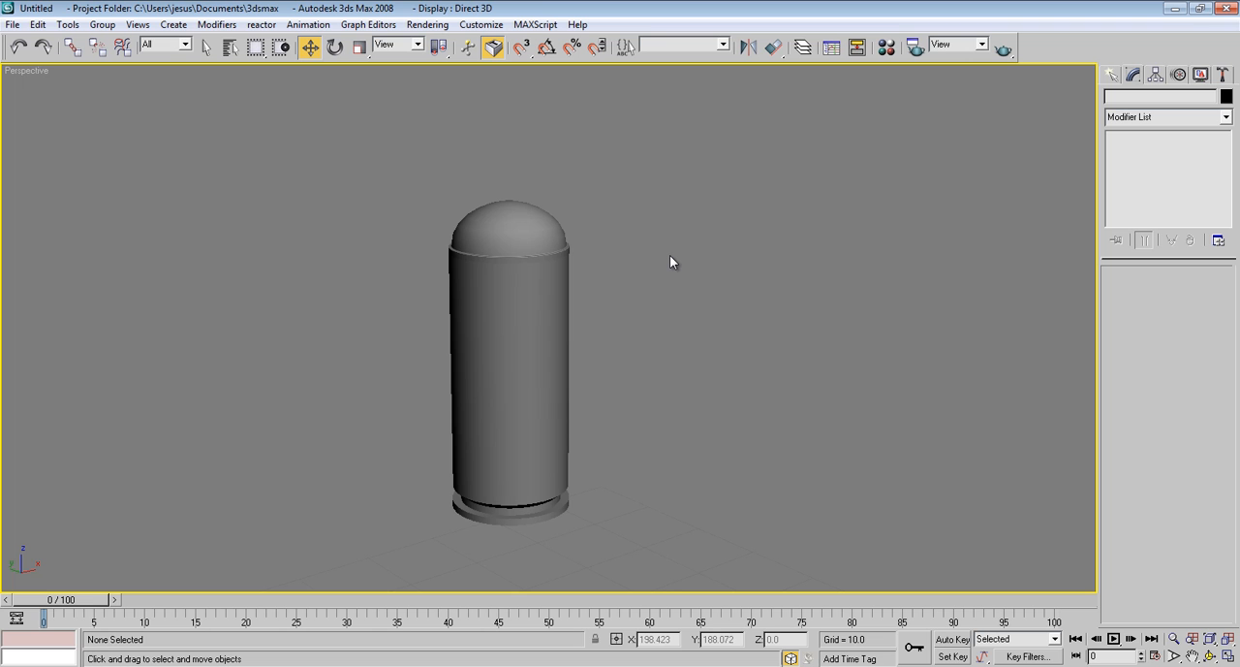
# Assign V-Ray Adv 2.00.02 as the production renderer in the render settings
pyautogui.press('F10')
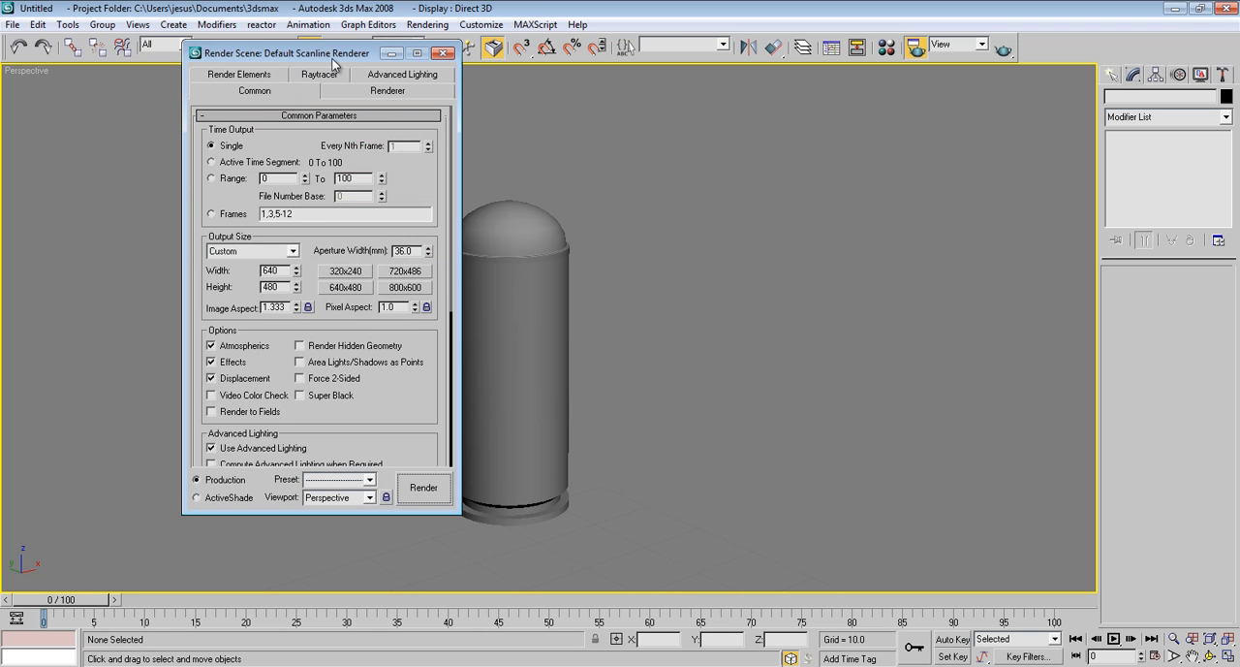
pyautogui.moveTo(334, 55); pyautogui.dragTo(800, 99)
pyautogui.scroll(-5, 877, 468)
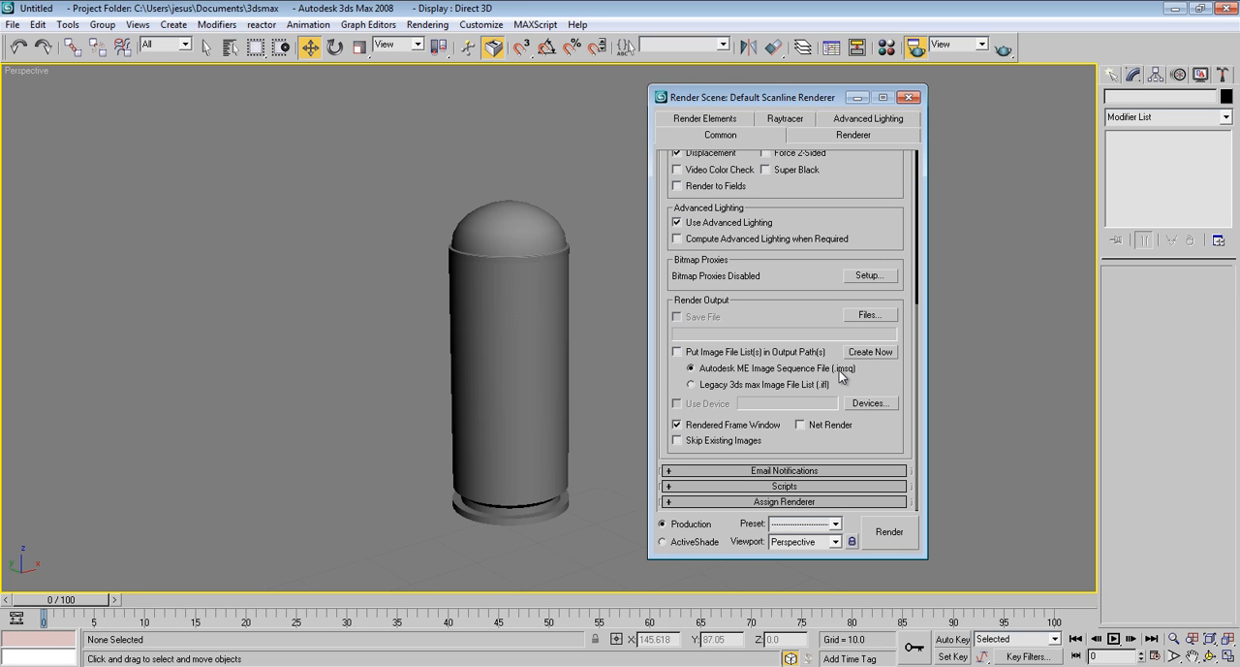
pyautogui.click(823, 501)
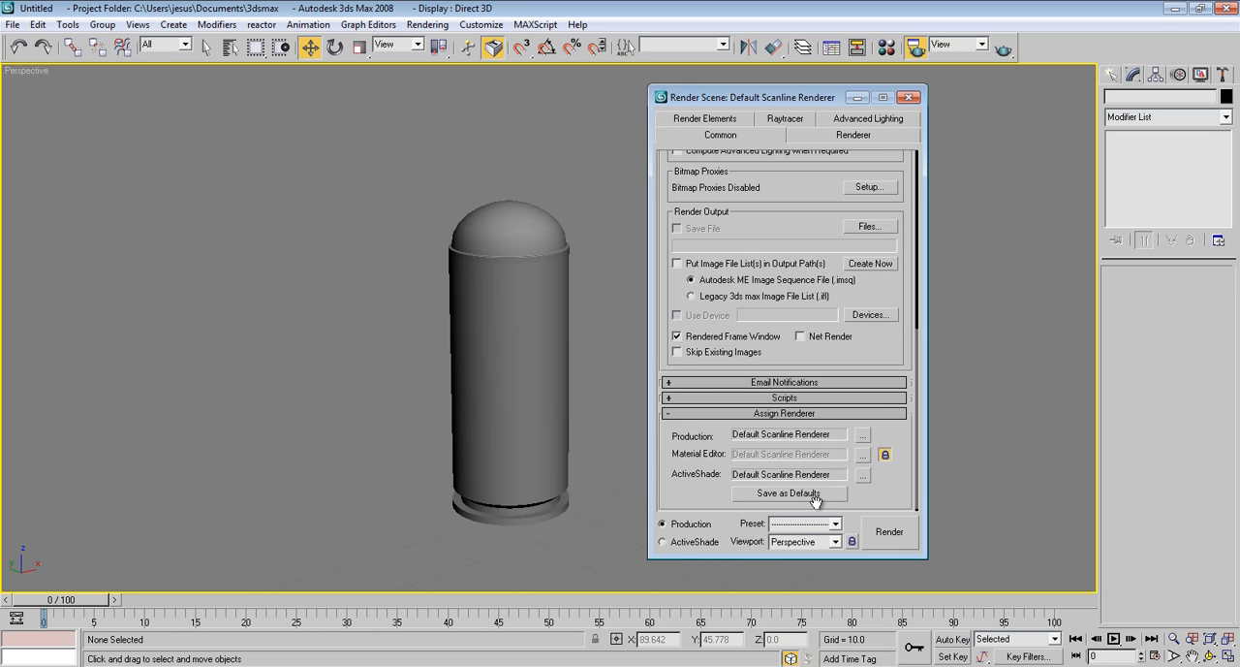
pyautogui.click(864, 435)
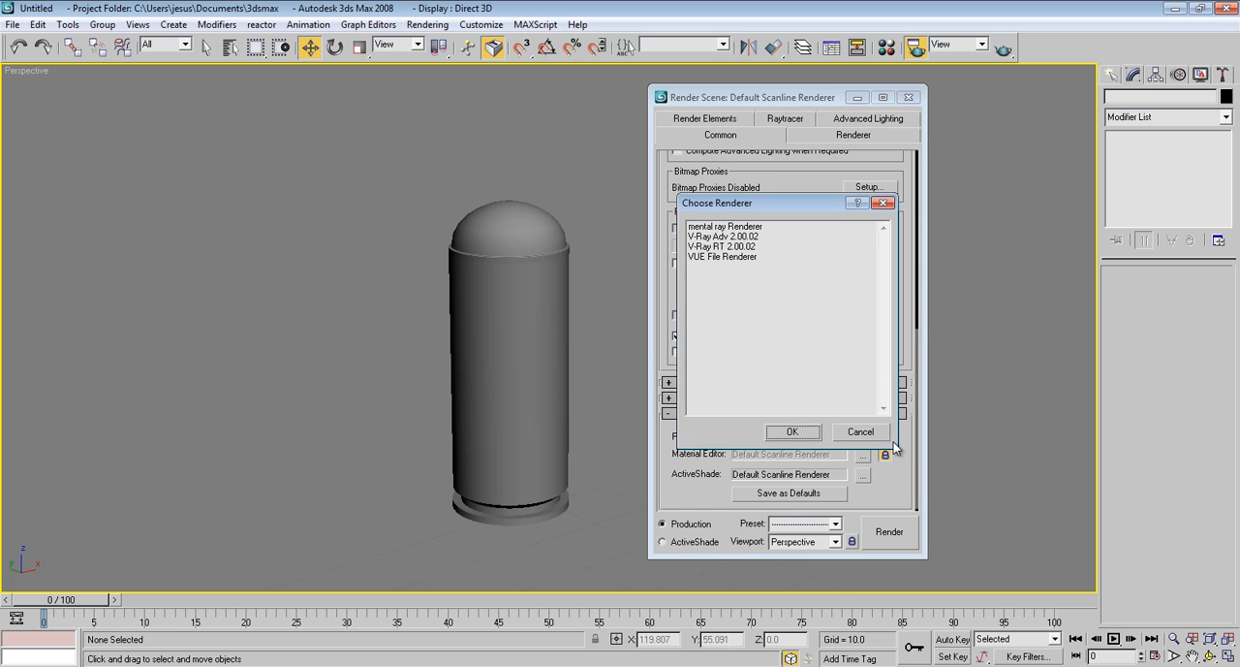
pyautogui.click(749, 240)
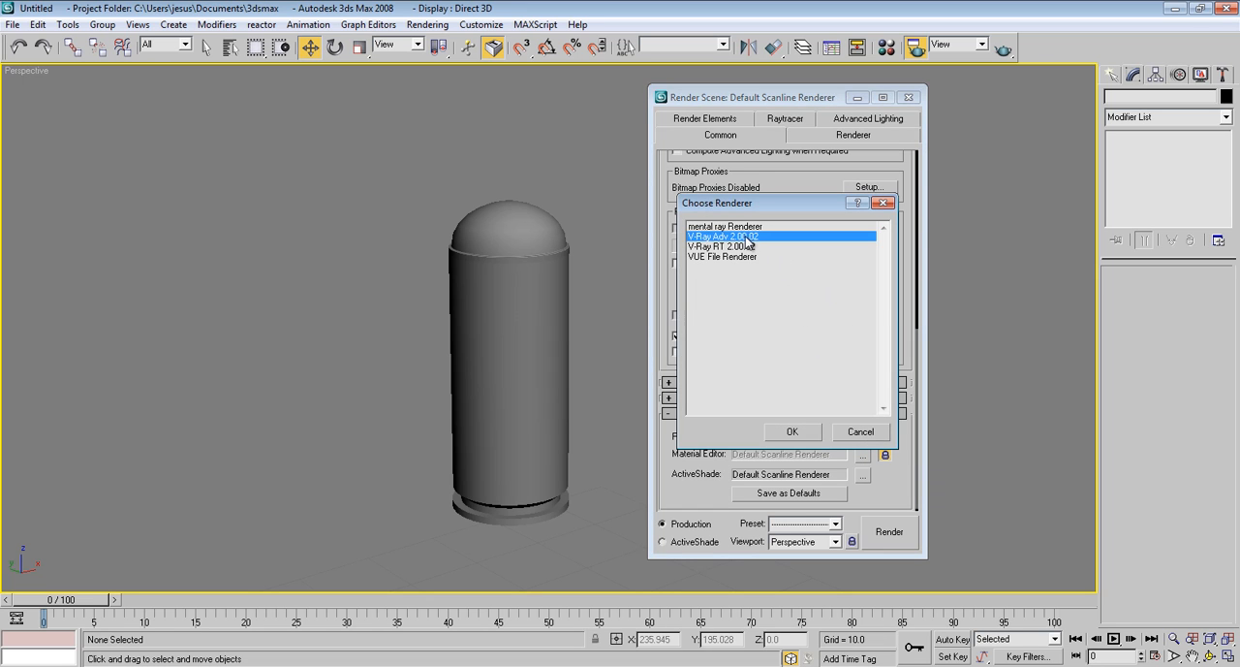
pyautogui.doubleClick(759, 240)
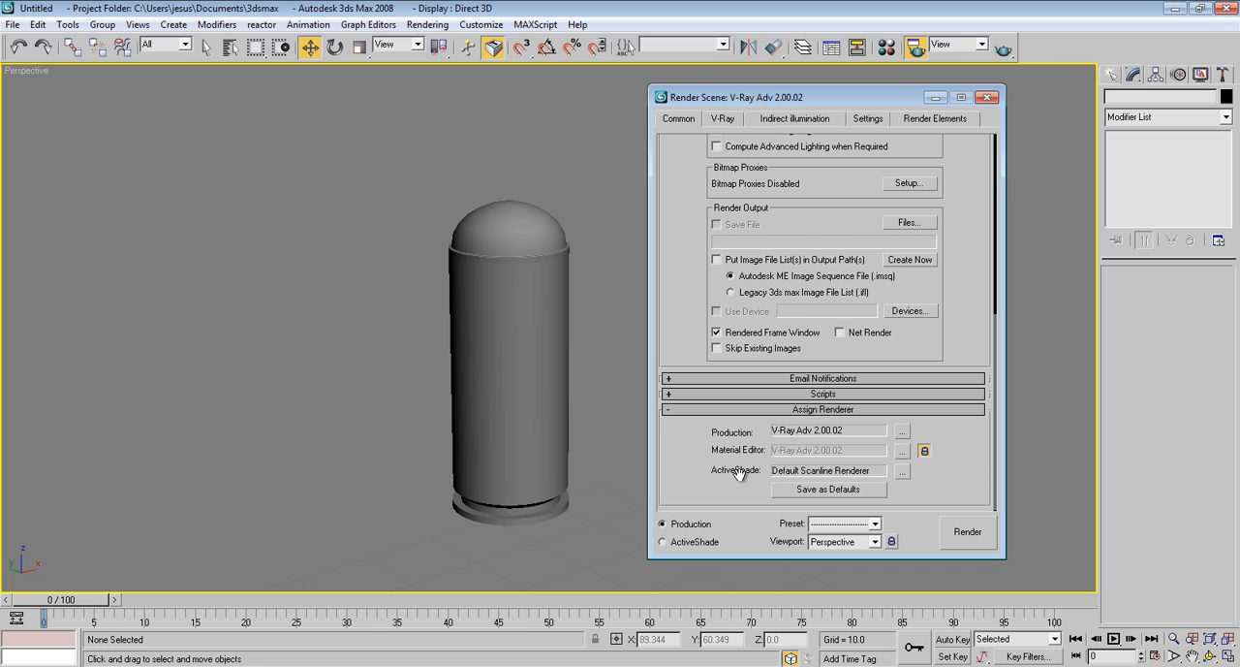
# Assign V-Ray RT 2.00.02 as the ActiveShade renderer
pyautogui.click(901, 473)
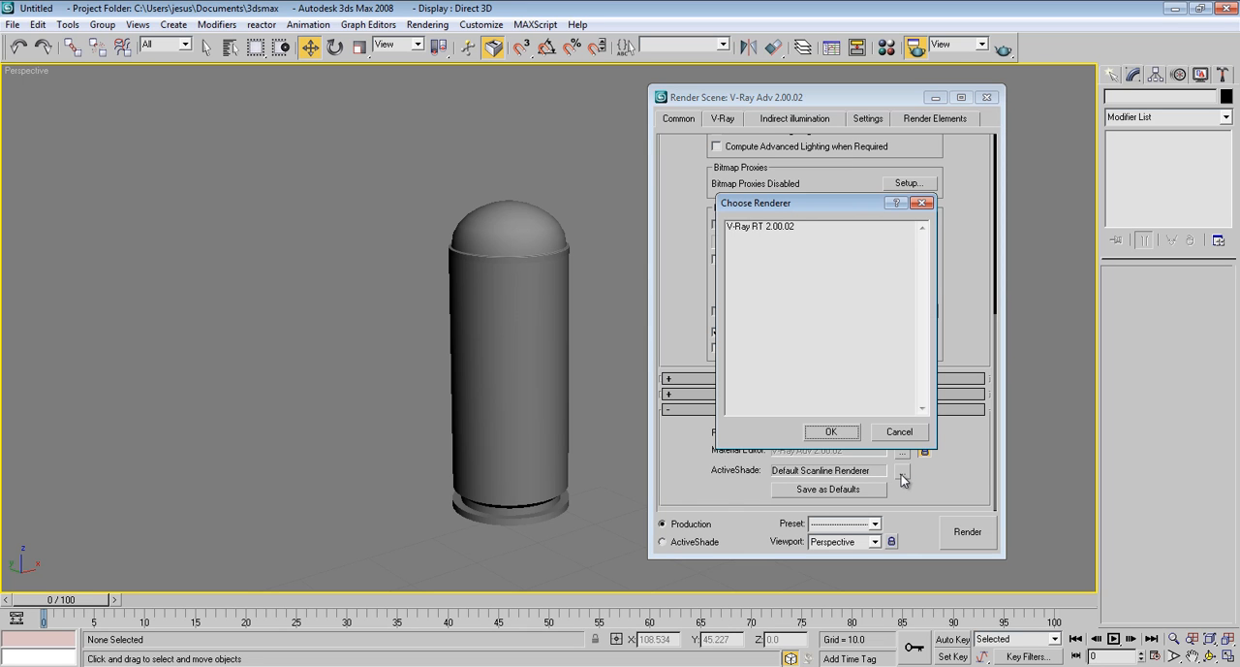
pyautogui.click(759, 227)
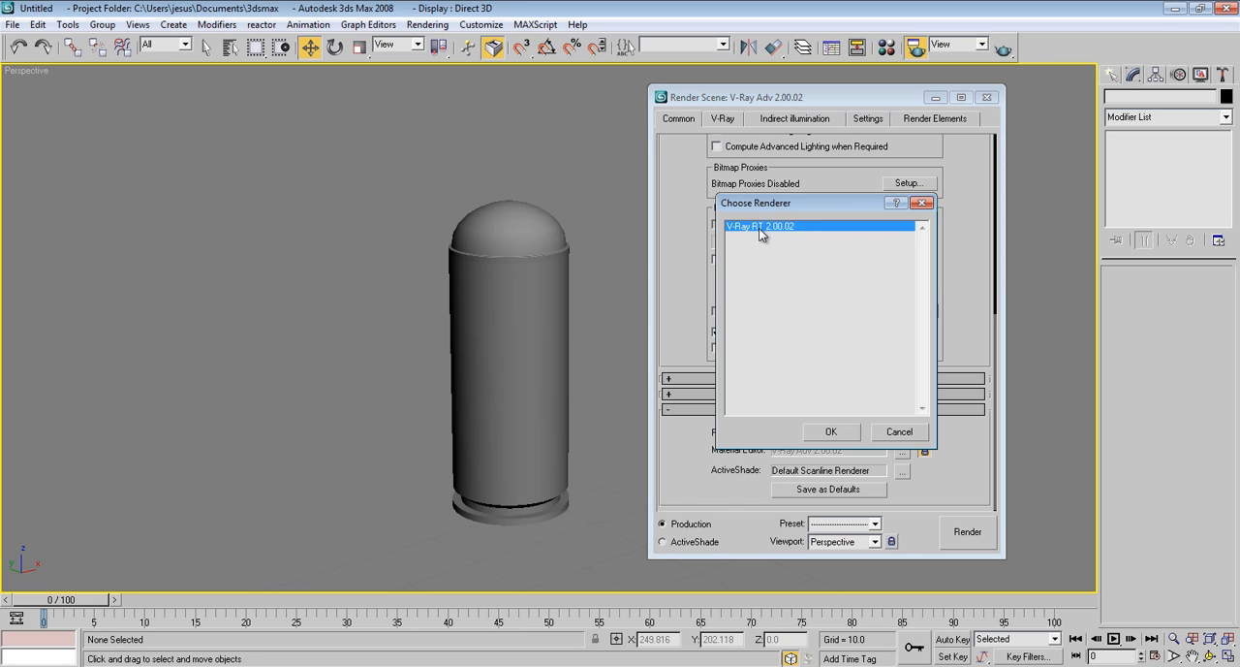
pyautogui.click(829, 432)
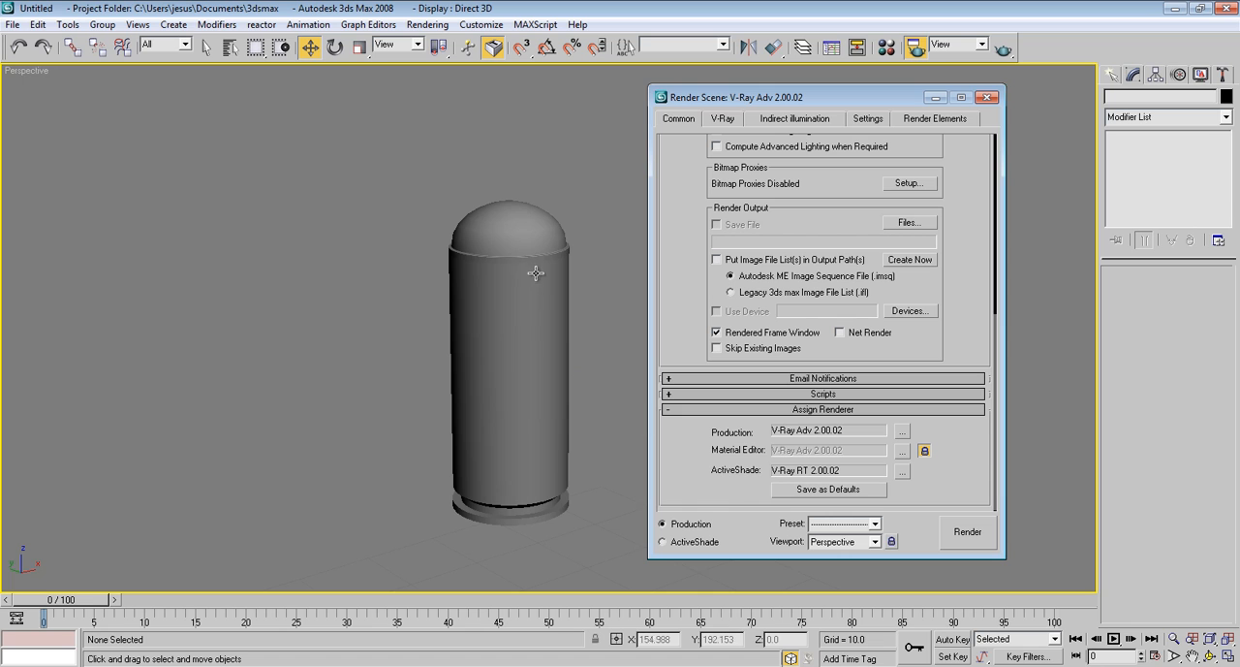
# Close the render settings and move the bullet straight down in the Left view until its base rests on the ground grid
pyautogui.click(988, 98)
pyautogui.hotkey('alt', 'w')
pyautogui.middleClick(310, 418)
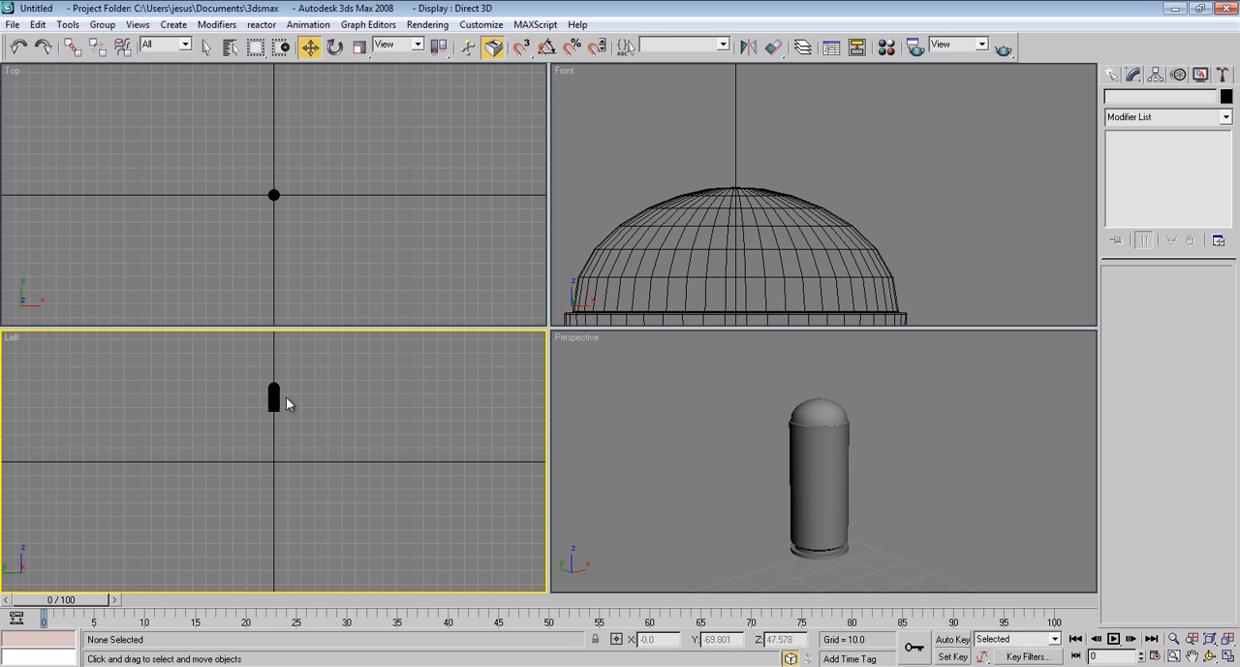
pyautogui.moveTo(296, 473); pyautogui.dragTo(266, 600, button='middle')
pyautogui.scroll(3, 313, 466)
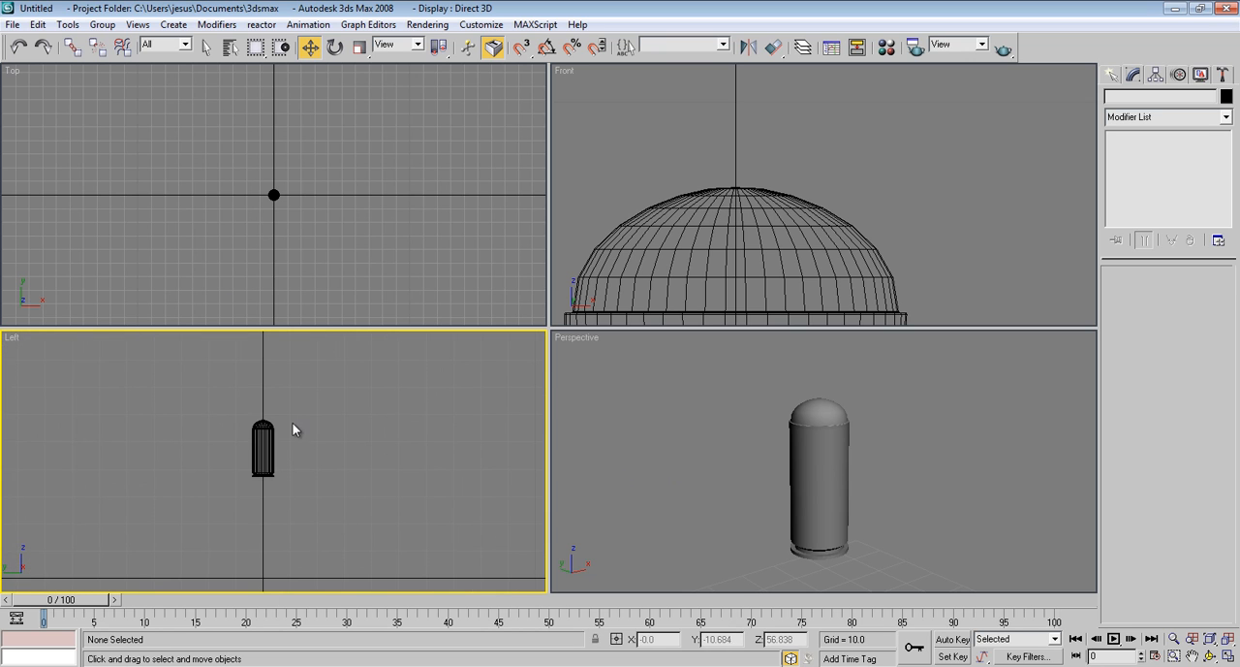
pyautogui.click(254, 446)
pyautogui.moveTo(266, 447); pyautogui.dragTo(286, 387, button='middle')
pyautogui.moveTo(283, 343); pyautogui.dragTo(282, 445)
pyautogui.moveTo(692, 423); pyautogui.dragTo(687, 392, button='middle')
# Enable Generate Mapping Coords. on the bullet's Lathe modifier and convert the bullet to an Editable Poly
pyautogui.scroll(-3, 685, 424)
pyautogui.moveTo(700, 483); pyautogui.dragTo(802, 442, button='middle')
pyautogui.scroll(4, 639, 418)
pyautogui.hotkey('alt', 'w')
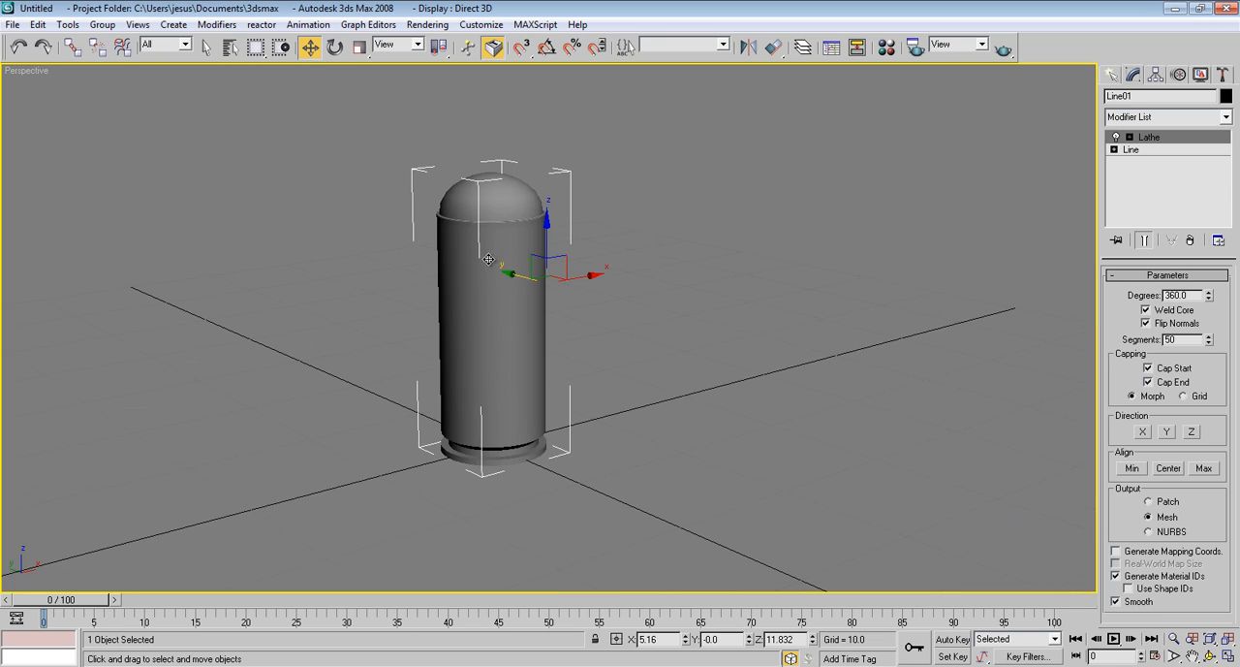
pyautogui.moveTo(490, 260); pyautogui.dragTo(504, 266, button='middle')
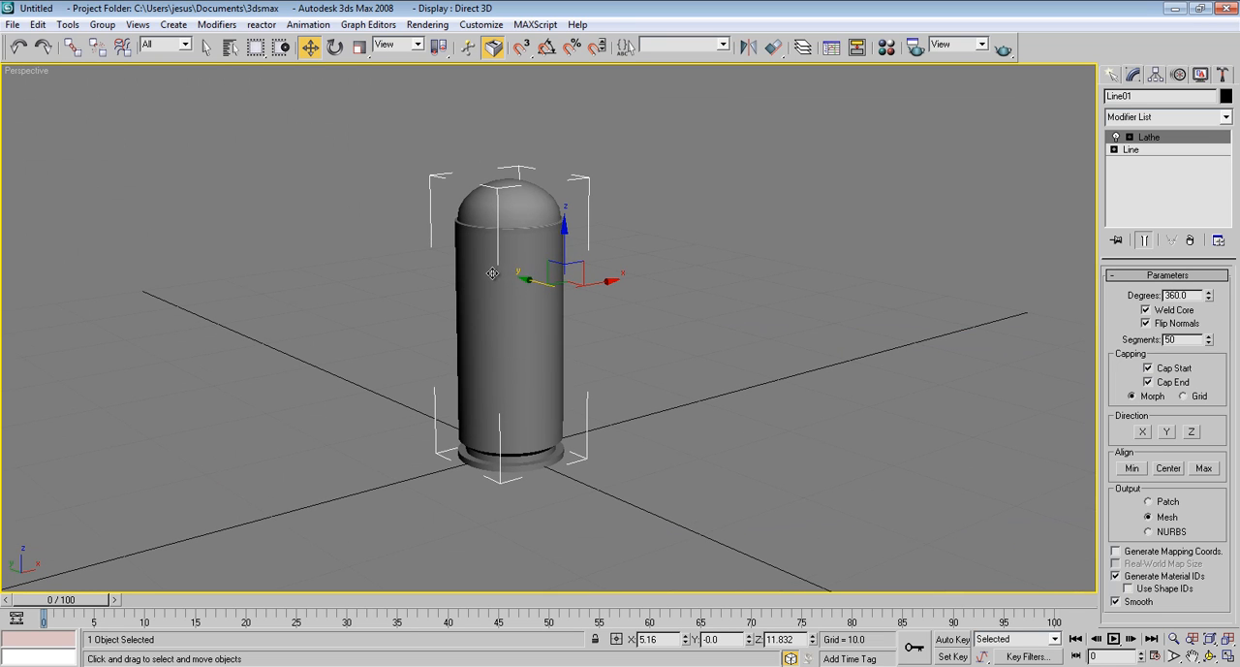
pyautogui.keyDown('alt'); pyautogui.moveTo(522, 294); pyautogui.dragTo(706, 223, button='middle'); pyautogui.keyUp('alt')
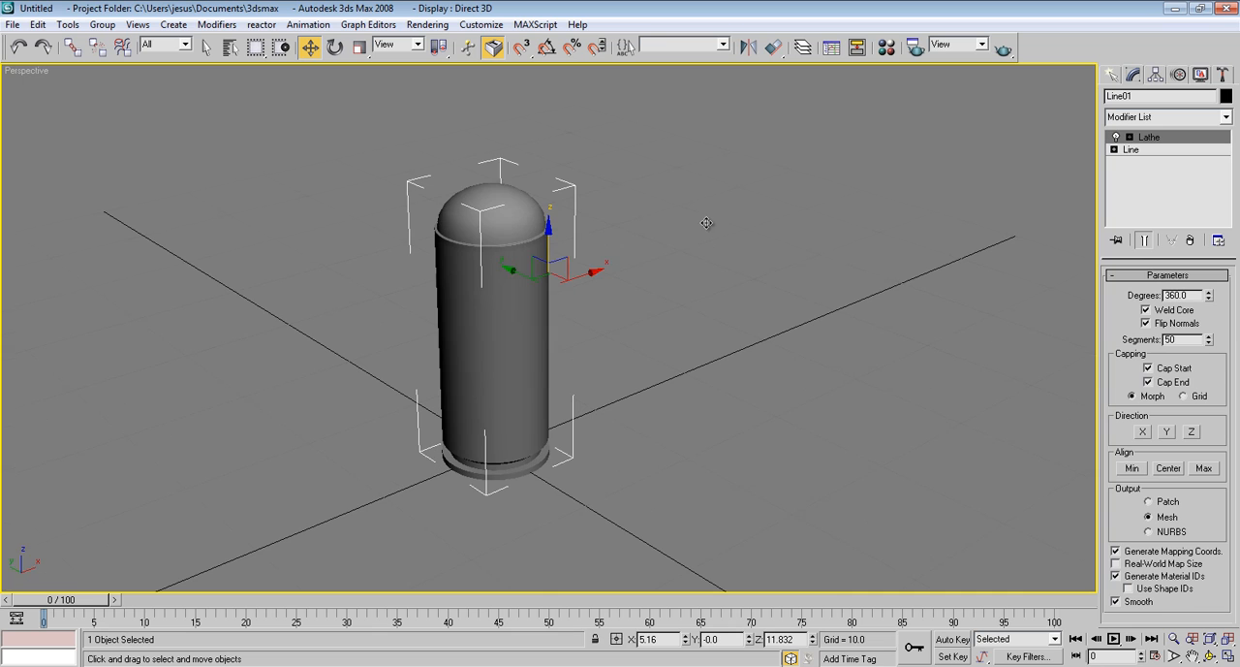
pyautogui.rightClick(526, 304)
pyautogui.moveTo(572, 437)
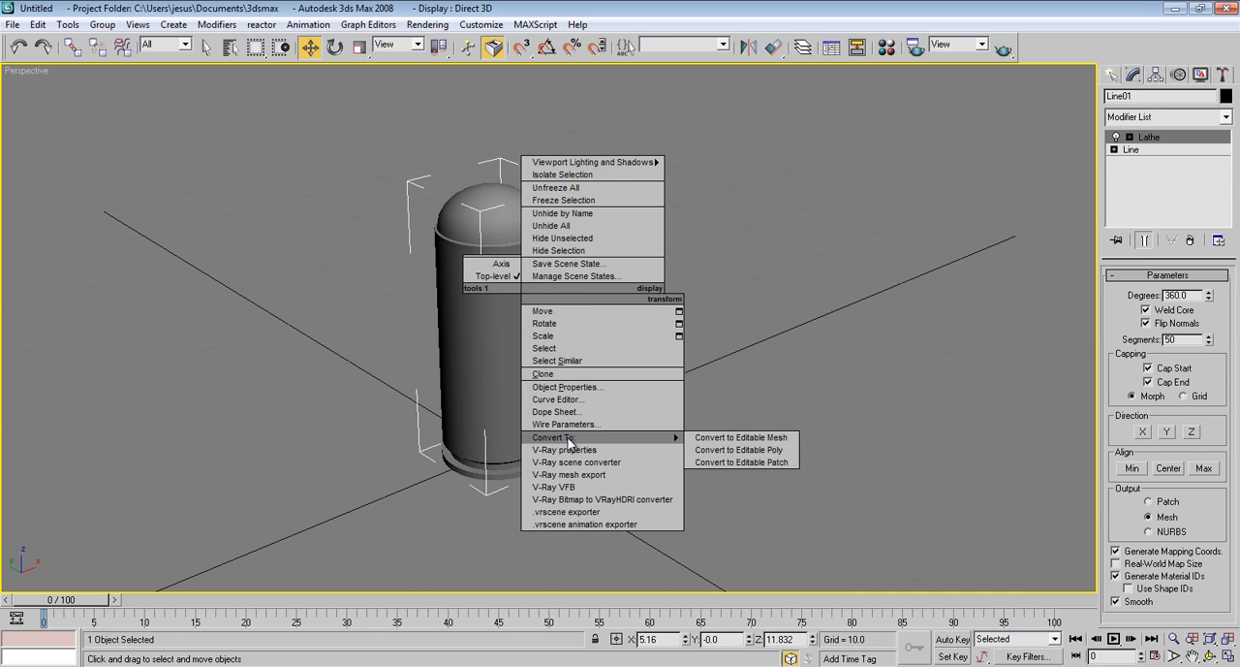
pyautogui.click(737, 450)
pyautogui.keyDown('alt'); pyautogui.moveTo(815, 341); pyautogui.dragTo(845, 335, button='middle'); pyautogui.keyUp('alt')
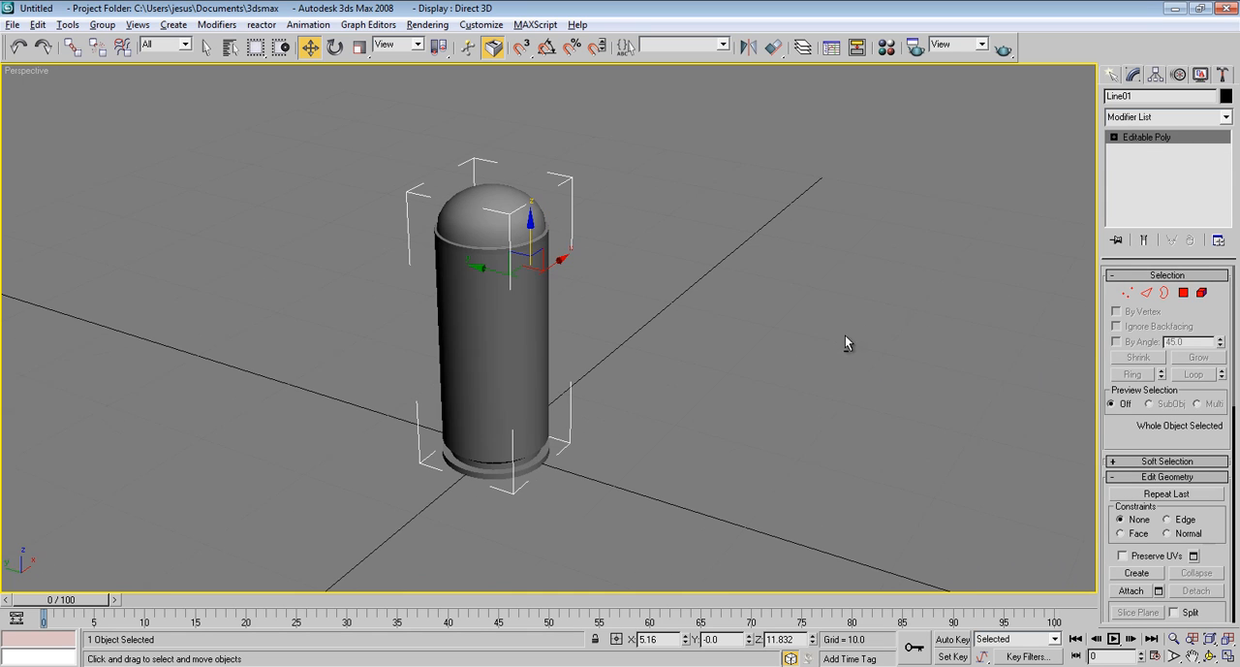
# Enter edge editing on the bullet and display edged faces around its base rim and groove
pyautogui.click(1146, 293)
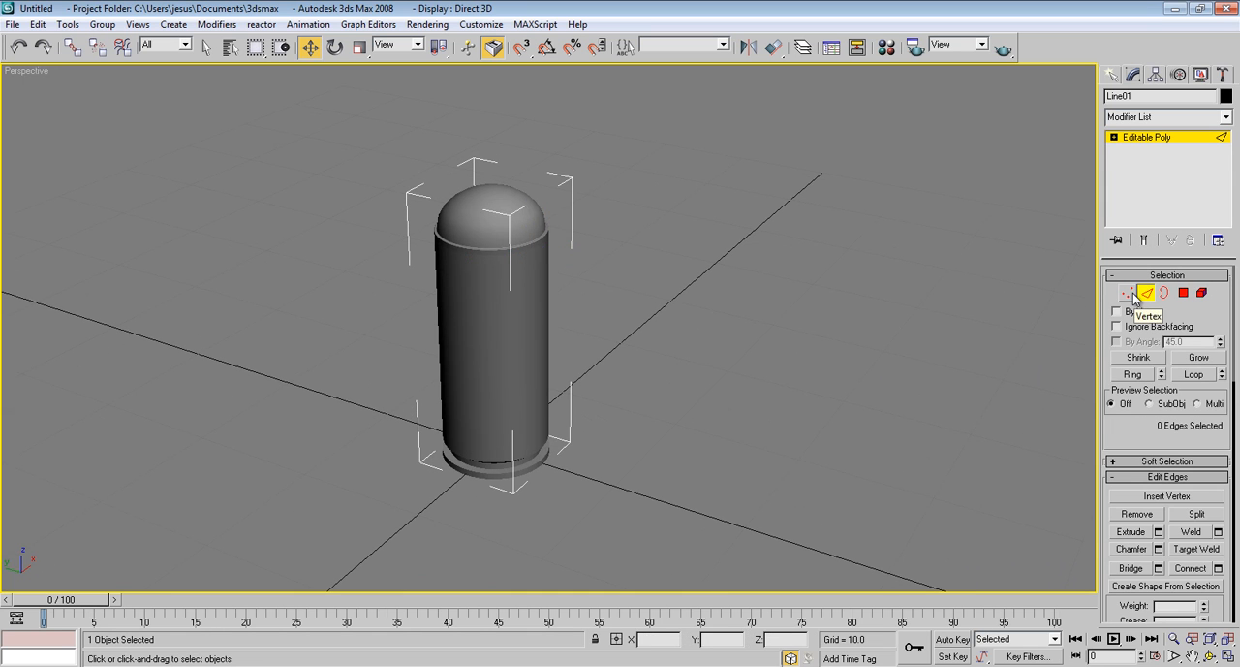
pyautogui.scroll(6, 754, 319)
pyautogui.moveTo(754, 320); pyautogui.dragTo(692, 476, button='middle')
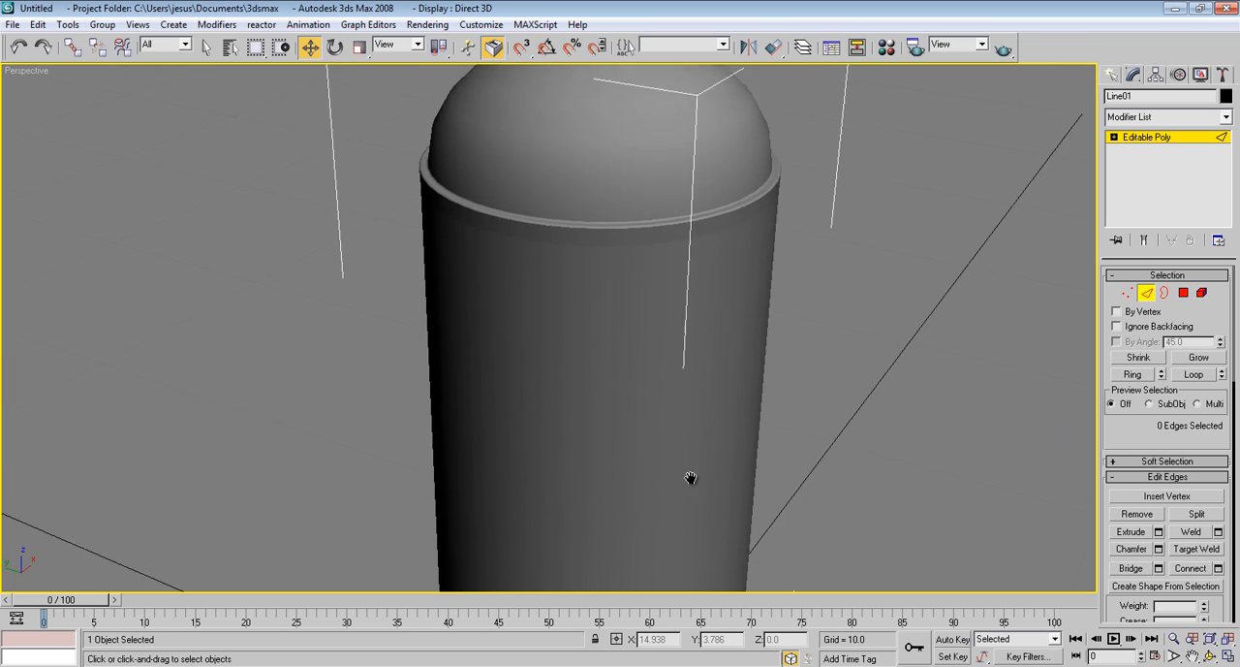
pyautogui.moveTo(688, 342)
pyautogui.mouseDown(button='middle')
pyautogui.moveTo(687, 384)
pyautogui.moveTo(690, 200)
pyautogui.mouseUp(button='middle')
pyautogui.moveTo(764, 422); pyautogui.dragTo(751, 250, button='middle')
pyautogui.scroll(4, 710, 327)
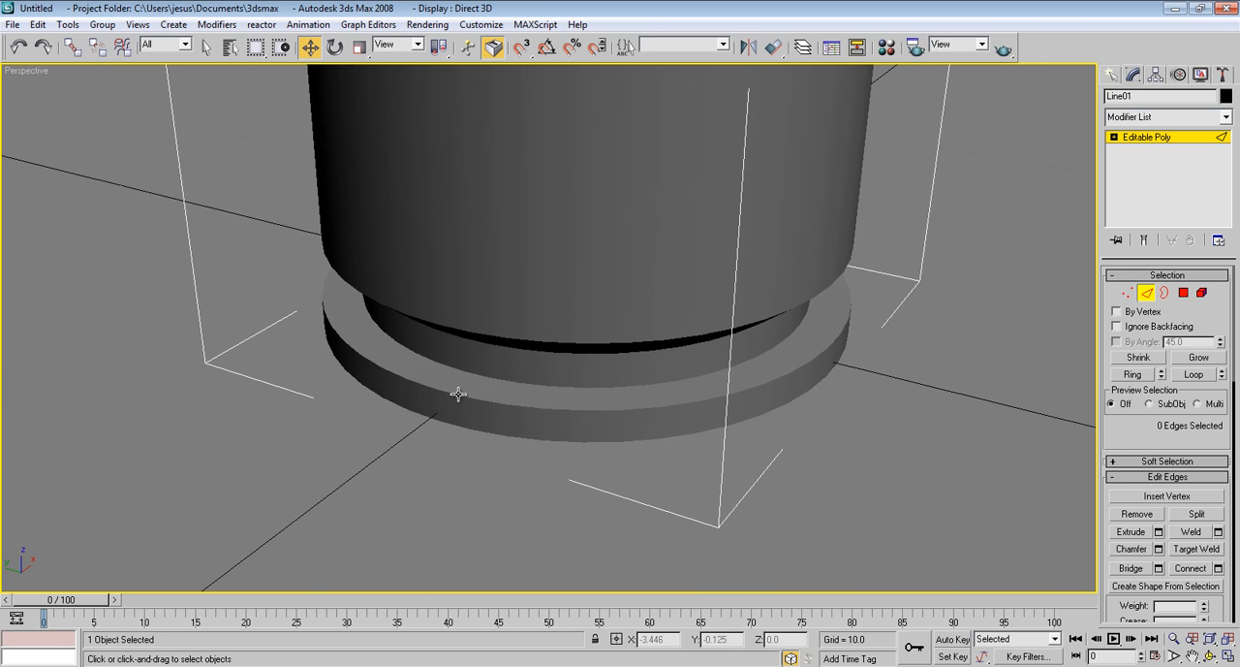
pyautogui.press('F4')
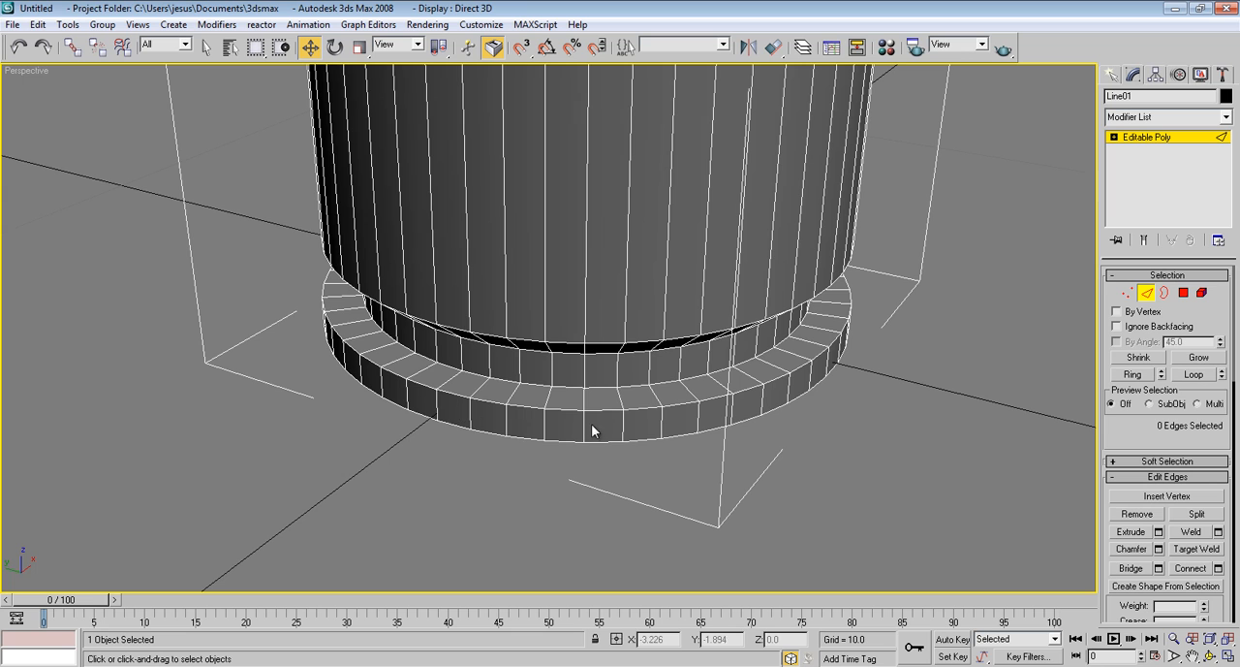
pyautogui.moveTo(615, 442)
pyautogui.keyDown('alt'); pyautogui.mouseDown(button='middle')
pyautogui.moveTo(636, 410)
pyautogui.moveTo(636, 367)
pyautogui.moveTo(611, 405)
pyautogui.moveTo(608, 449)
pyautogui.mouseUp(button='middle'); pyautogui.keyUp('alt')
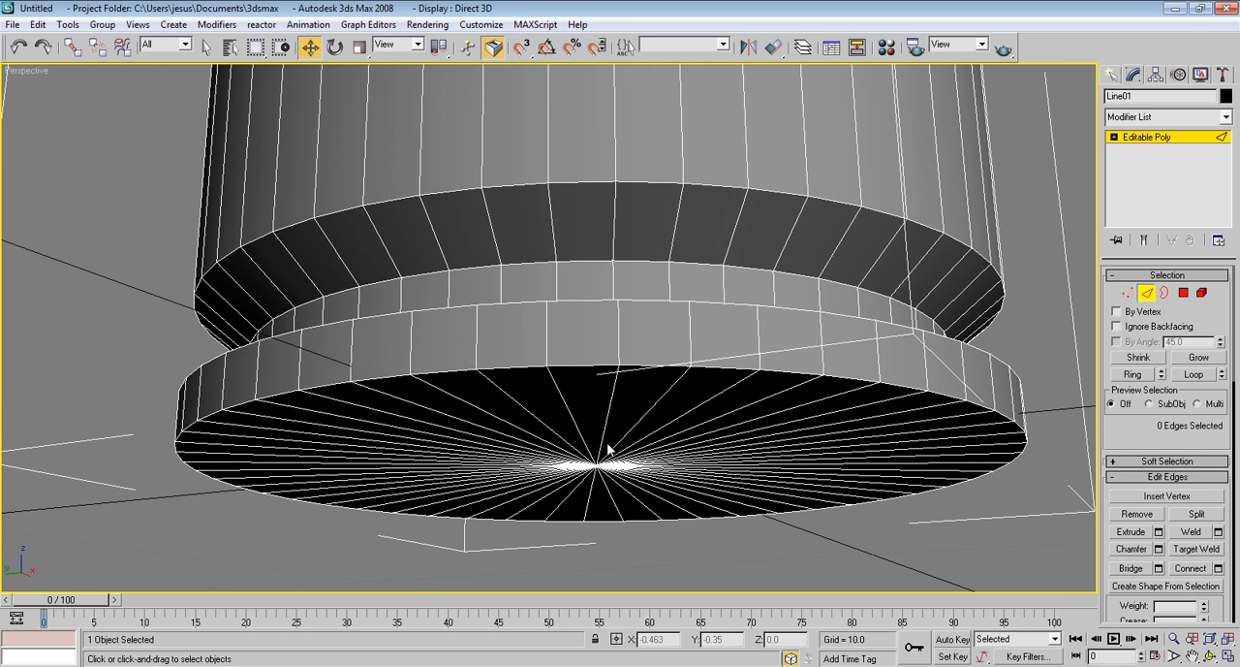
pyautogui.click(1164, 292)
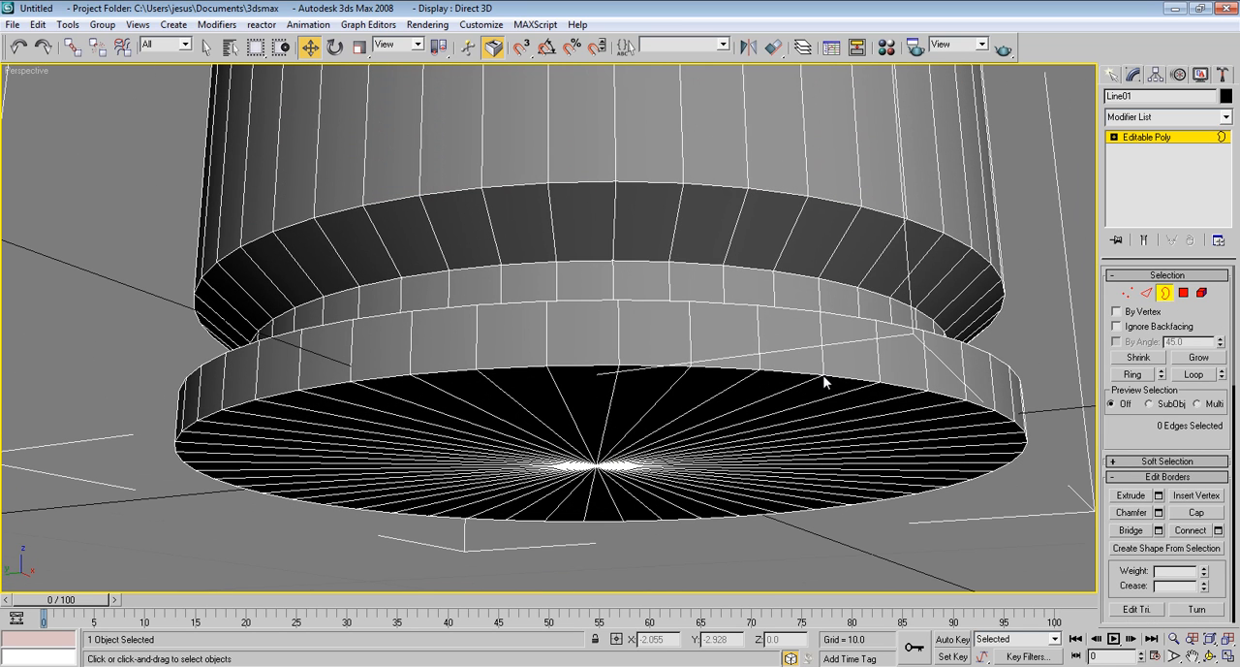
pyautogui.click(1146, 291)
# Select the five horizontal edge loops around the base rim, the groove and the body's lower edge
pyautogui.click(903, 376)
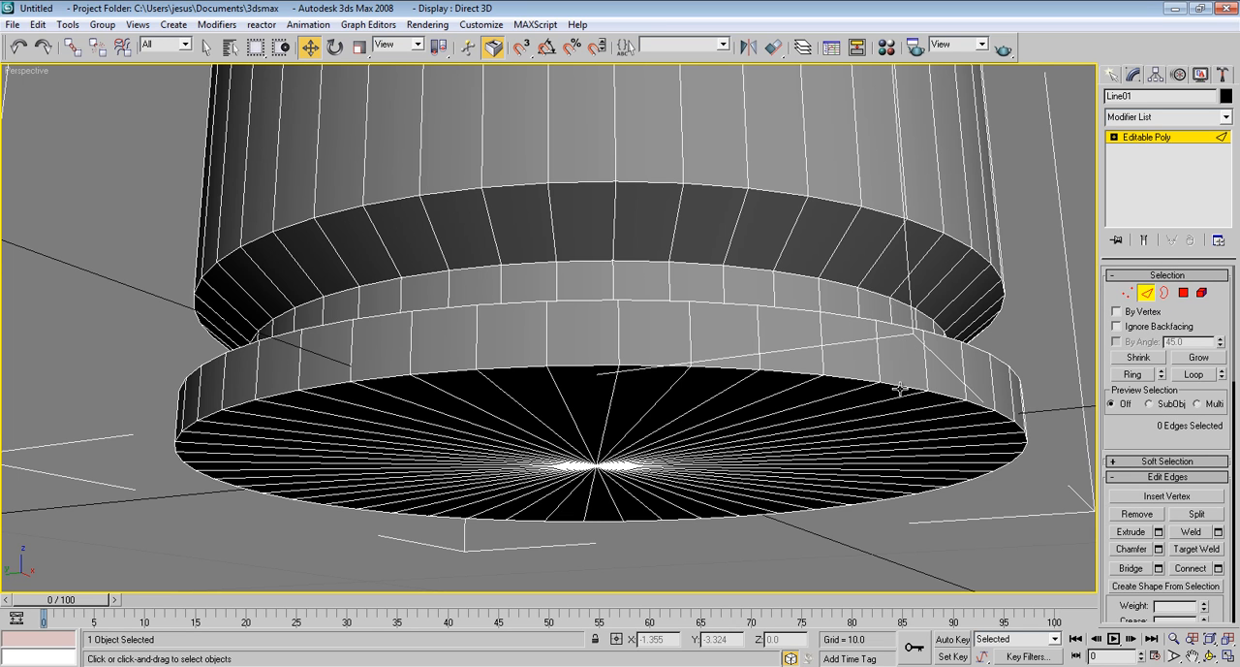
pyautogui.keyDown('ctrl'); pyautogui.click(889, 324); pyautogui.keyUp('ctrl')
pyautogui.keyDown('alt'); pyautogui.moveTo(888, 283); pyautogui.dragTo(878, 323, button='middle'); pyautogui.keyUp('alt')
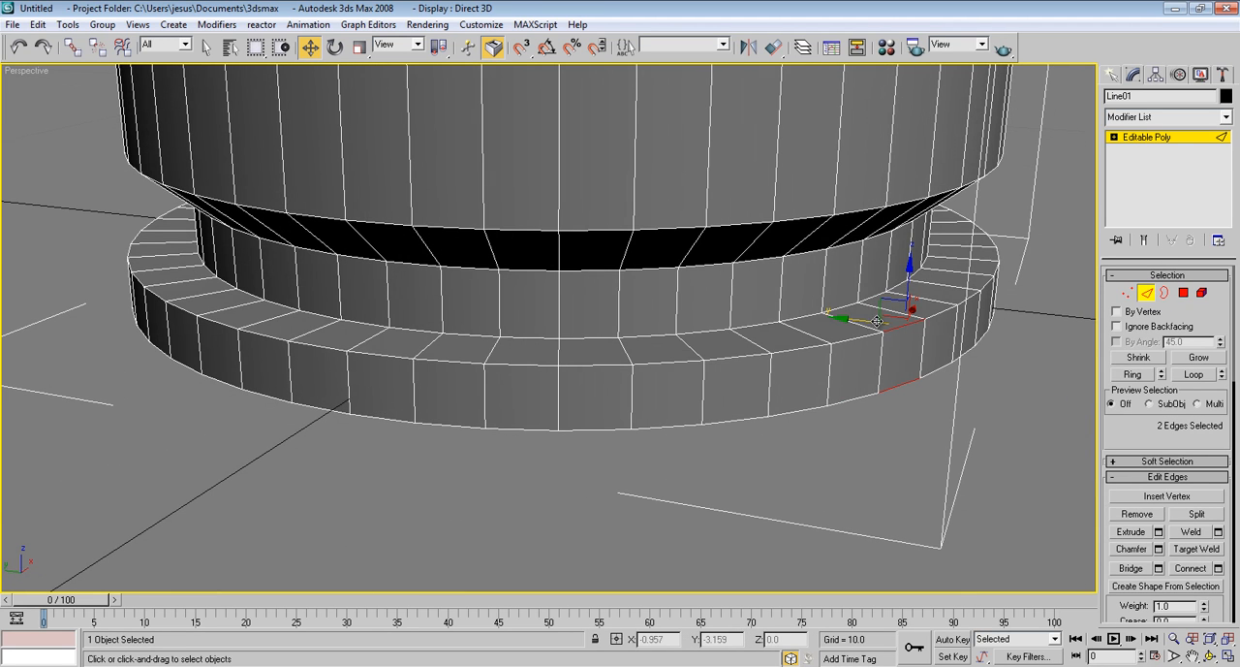
pyautogui.keyDown('ctrl'); pyautogui.click(842, 308); pyautogui.keyUp('ctrl')
pyautogui.keyDown('ctrl'); pyautogui.click(830, 231); pyautogui.keyUp('ctrl')
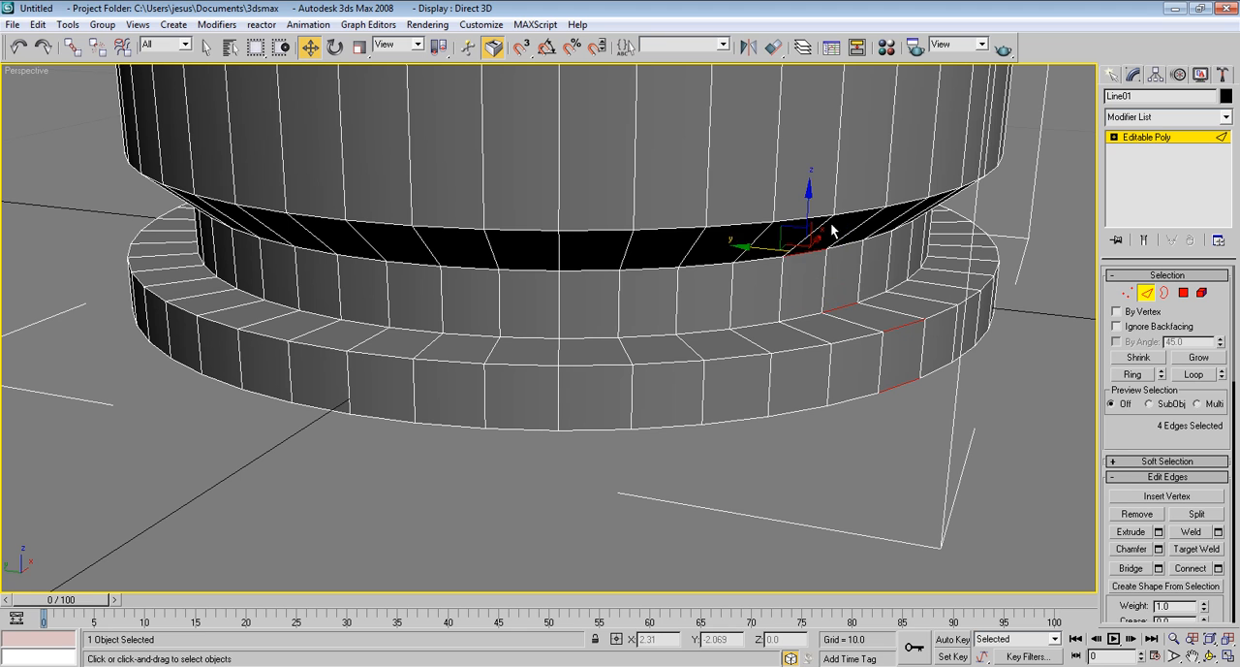
pyautogui.click(1194, 374)
# Chamfer the selected base edge loops by 0.02 with 5 segments, leave edge editing and deselect the bullet
pyautogui.keyDown('alt'); pyautogui.moveTo(709, 456); pyautogui.dragTo(752, 419, button='middle'); pyautogui.keyUp('alt')
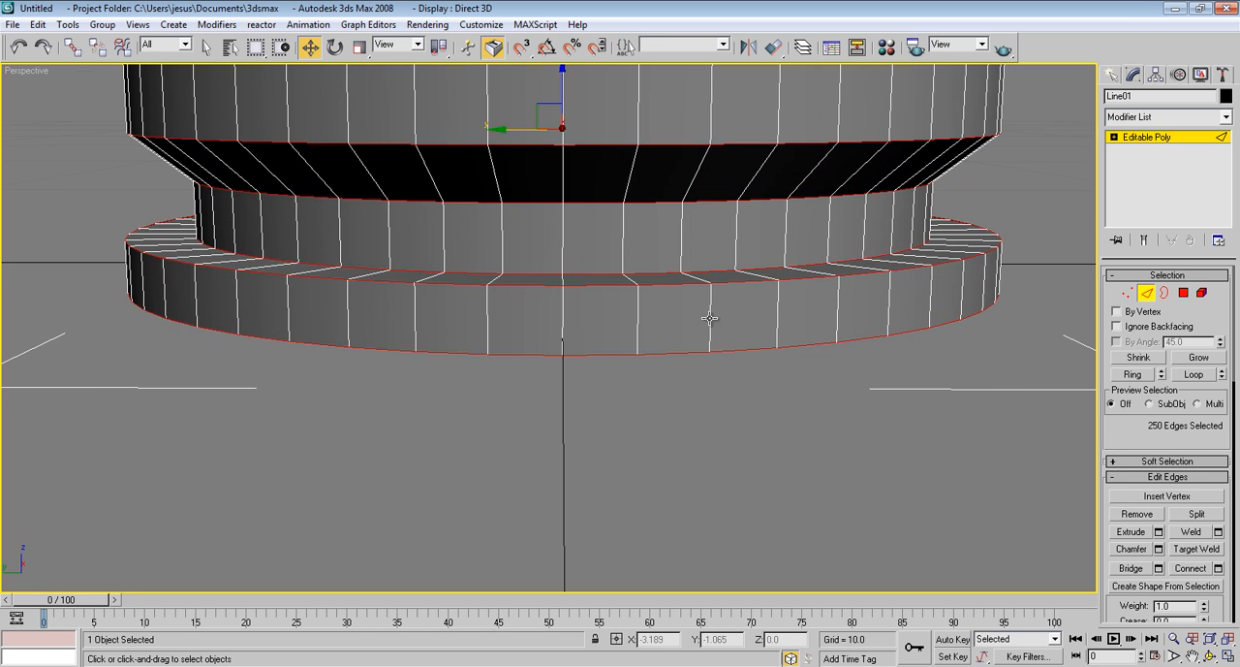
pyautogui.keyDown('alt'); pyautogui.moveTo(709, 318); pyautogui.dragTo(706, 242, button='middle'); pyautogui.keyUp('alt')
pyautogui.click(1158, 548)
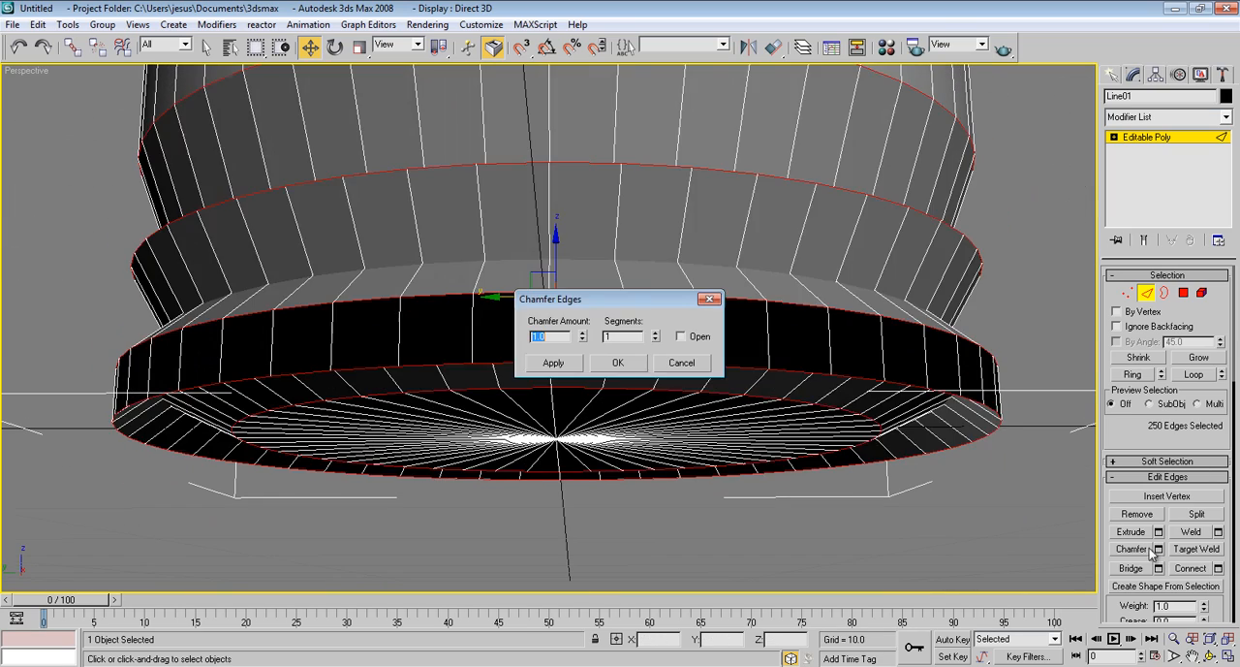
pyautogui.keyDown('alt'); pyautogui.moveTo(771, 290); pyautogui.dragTo(775, 279, button='middle'); pyautogui.keyUp('alt')
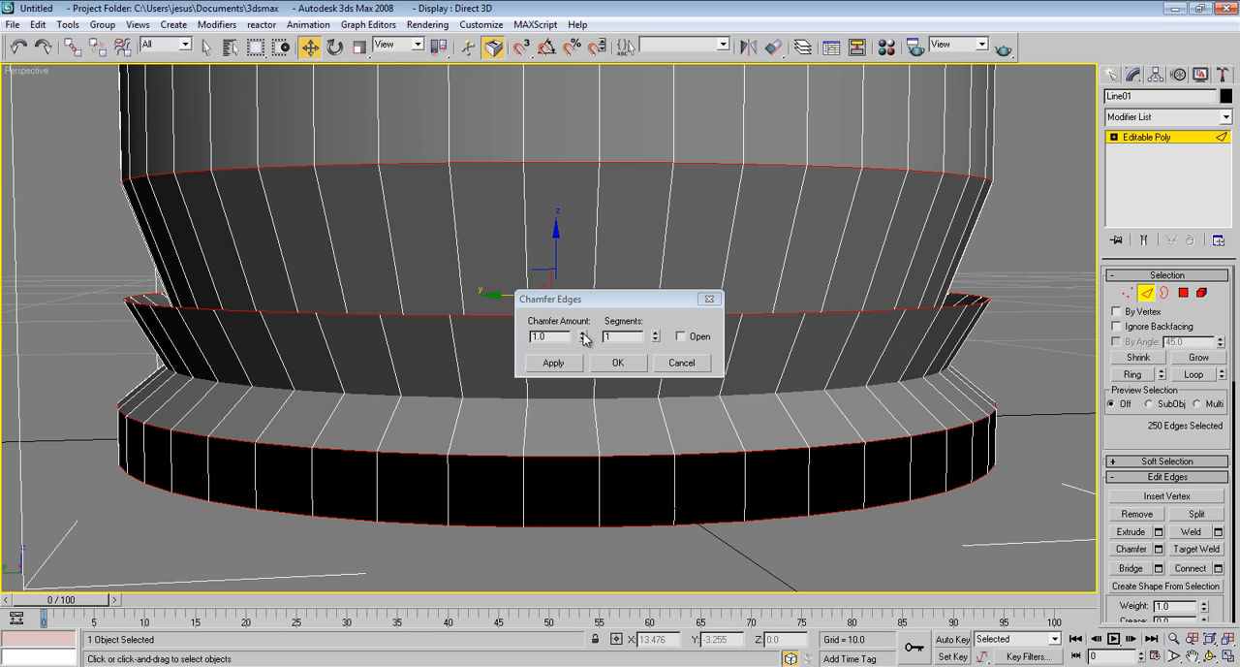
pyautogui.moveTo(585, 336); pyautogui.dragTo(586, 408)
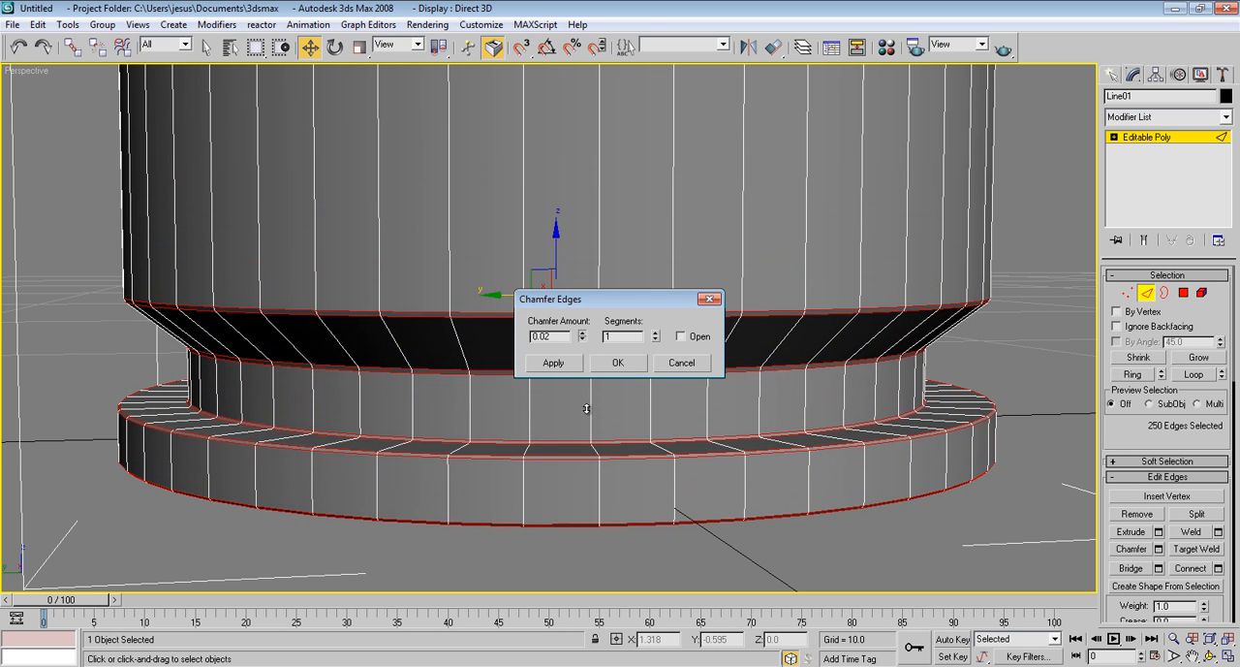
pyautogui.click(655, 334)
pyautogui.click(654, 335)
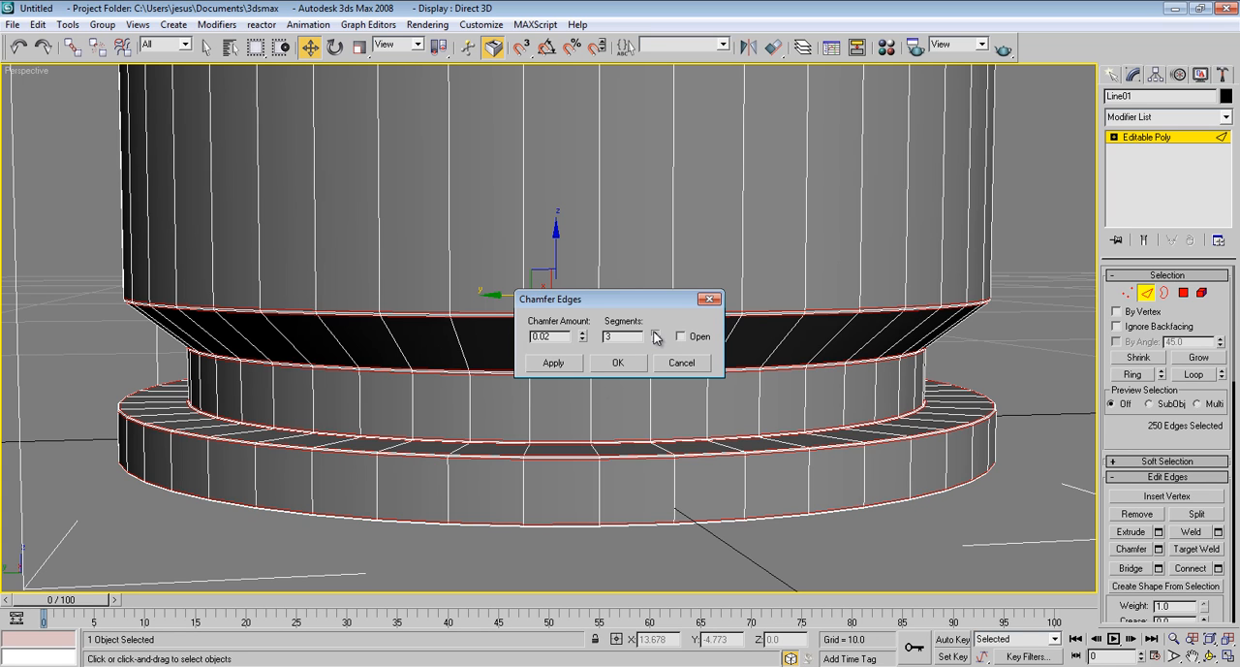
pyautogui.click(655, 334)
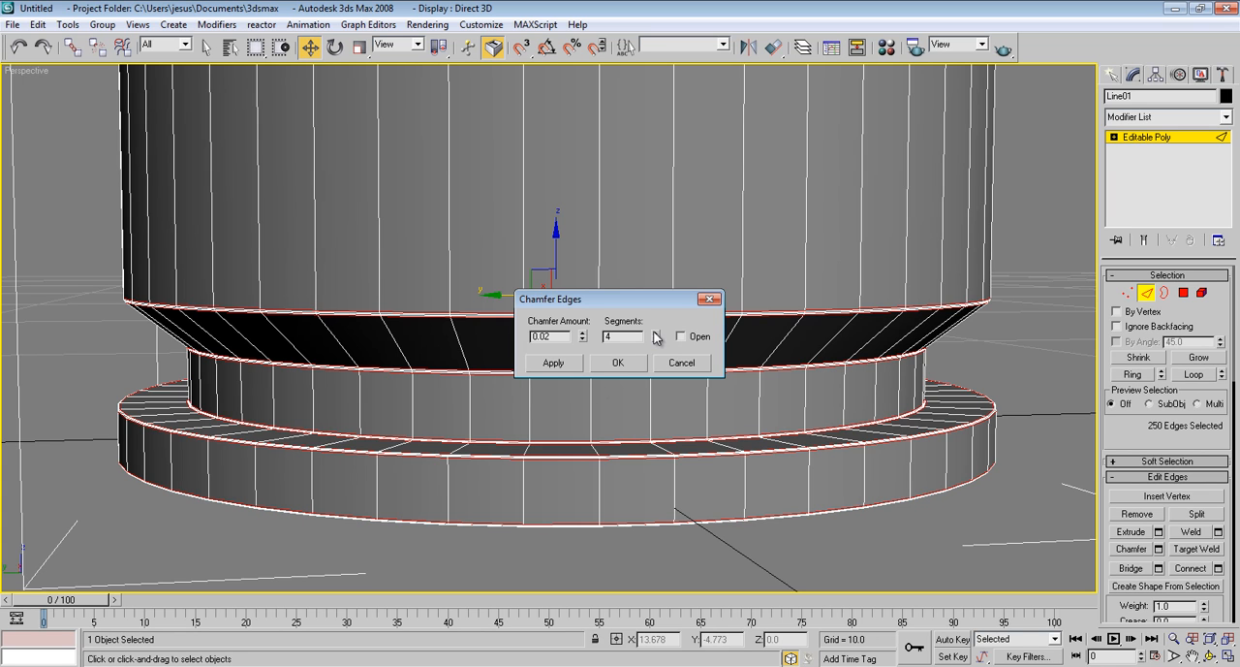
pyautogui.click(613, 363)
pyautogui.click(1148, 296)
pyautogui.click(1047, 298)
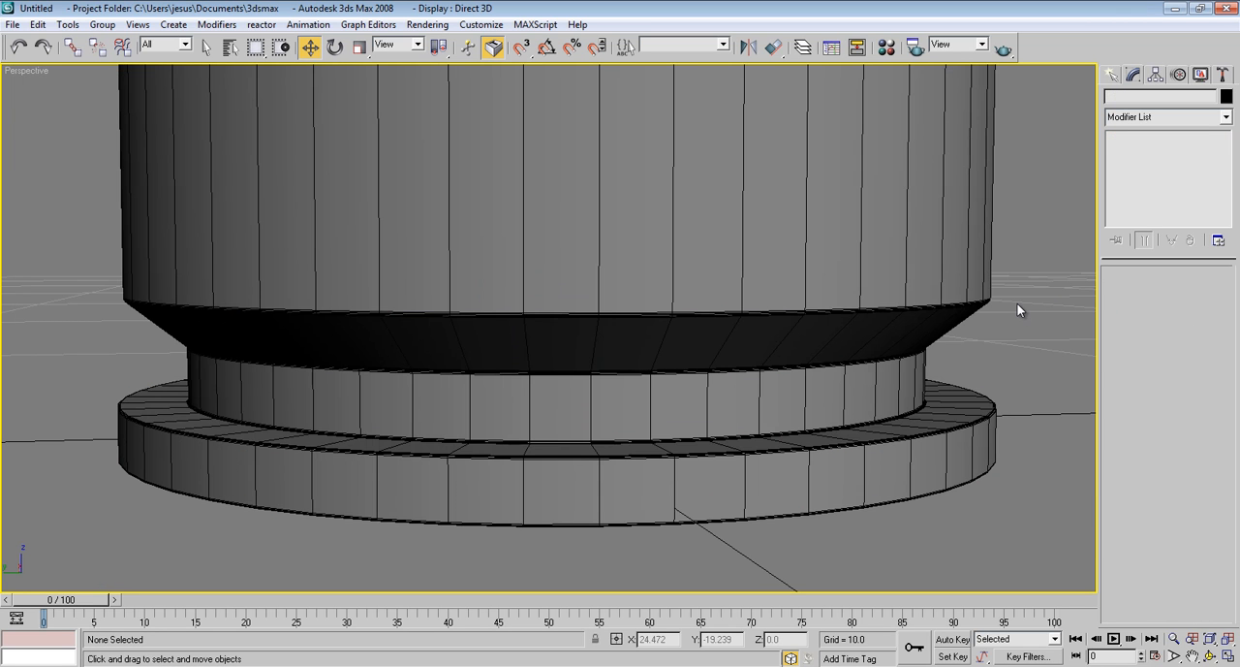
# Hide the edged faces and examine the chamfered base, groove and dome collar in shaded view
pyautogui.press('F4')
pyautogui.scroll(2, 789, 395)
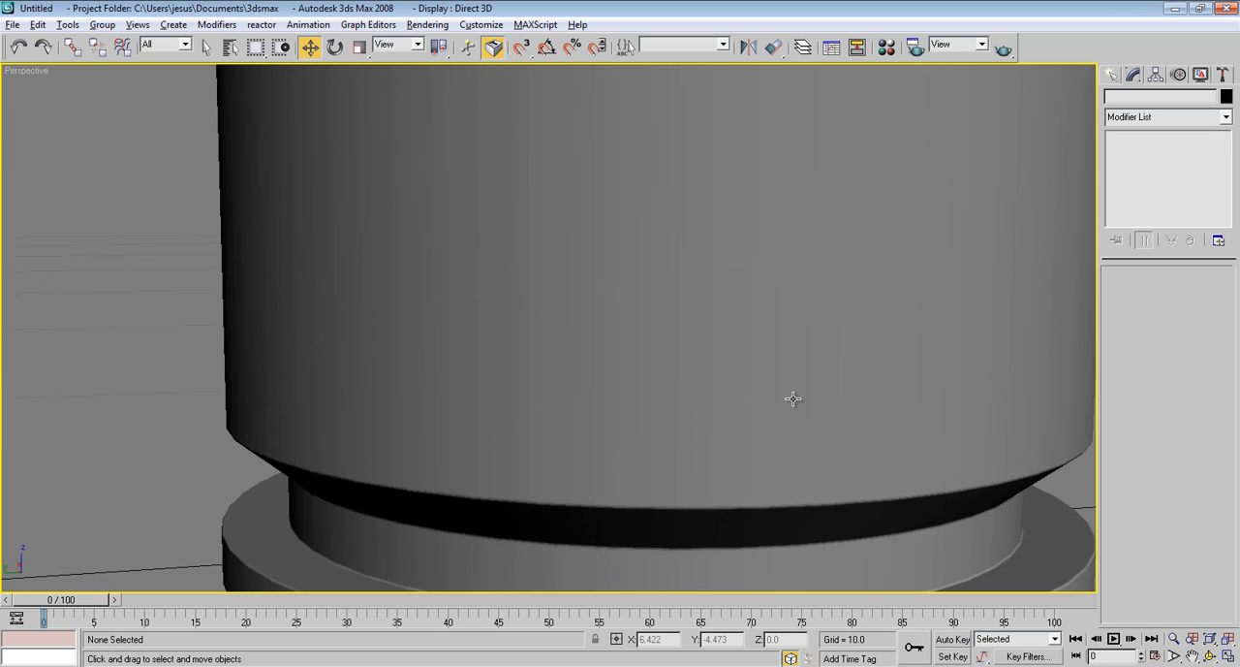
pyautogui.scroll(-6, 788, 397)
pyautogui.scroll(8, 736, 397)
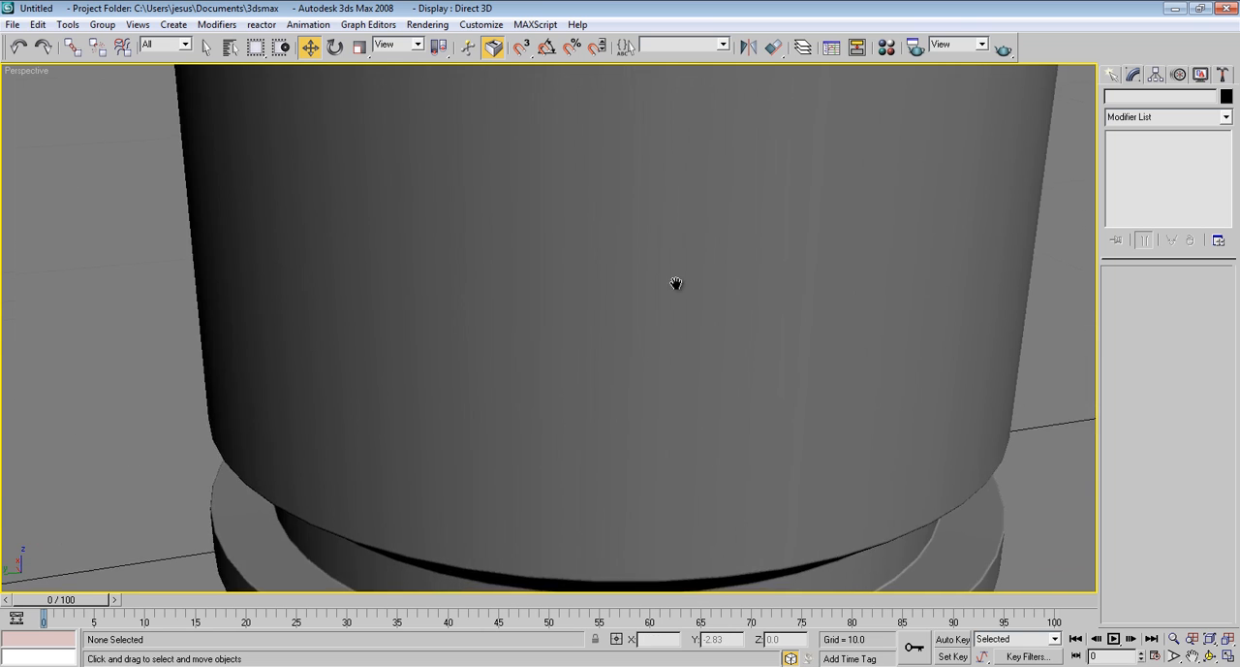
pyautogui.moveTo(672, 282)
pyautogui.mouseDown(button='middle')
pyautogui.moveTo(639, 177)
pyautogui.moveTo(664, 268)
pyautogui.mouseUp(button='middle')
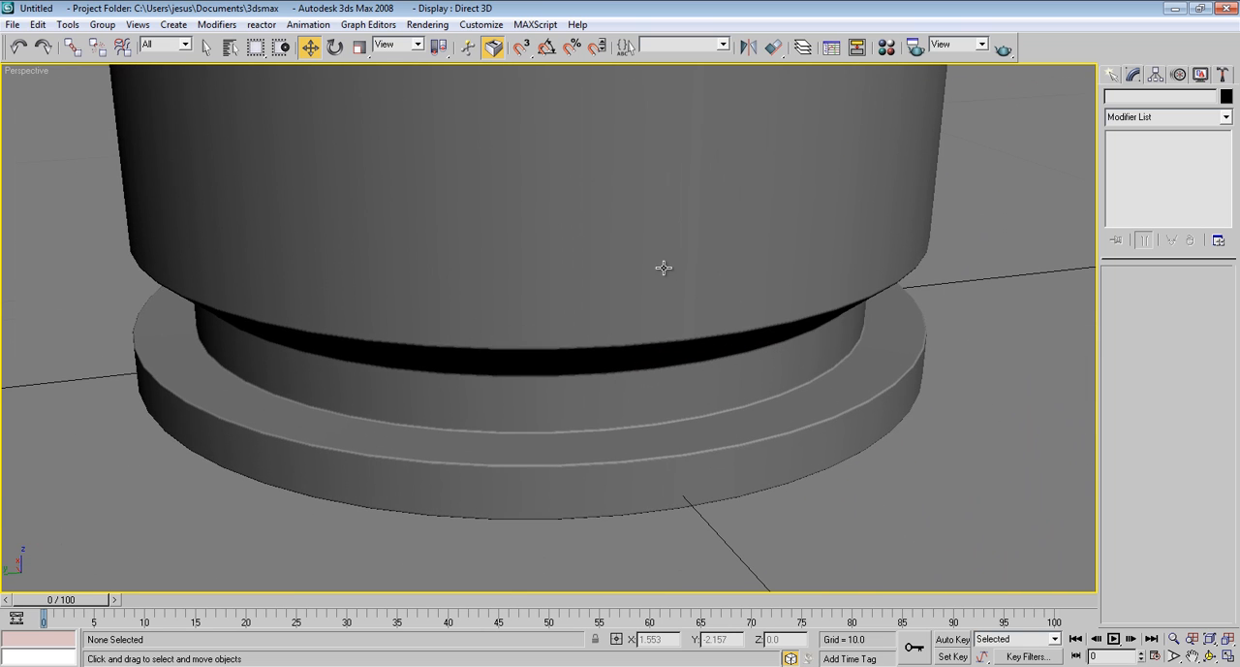
pyautogui.scroll(-10, 663, 275)
pyautogui.scroll(10, 678, 182)
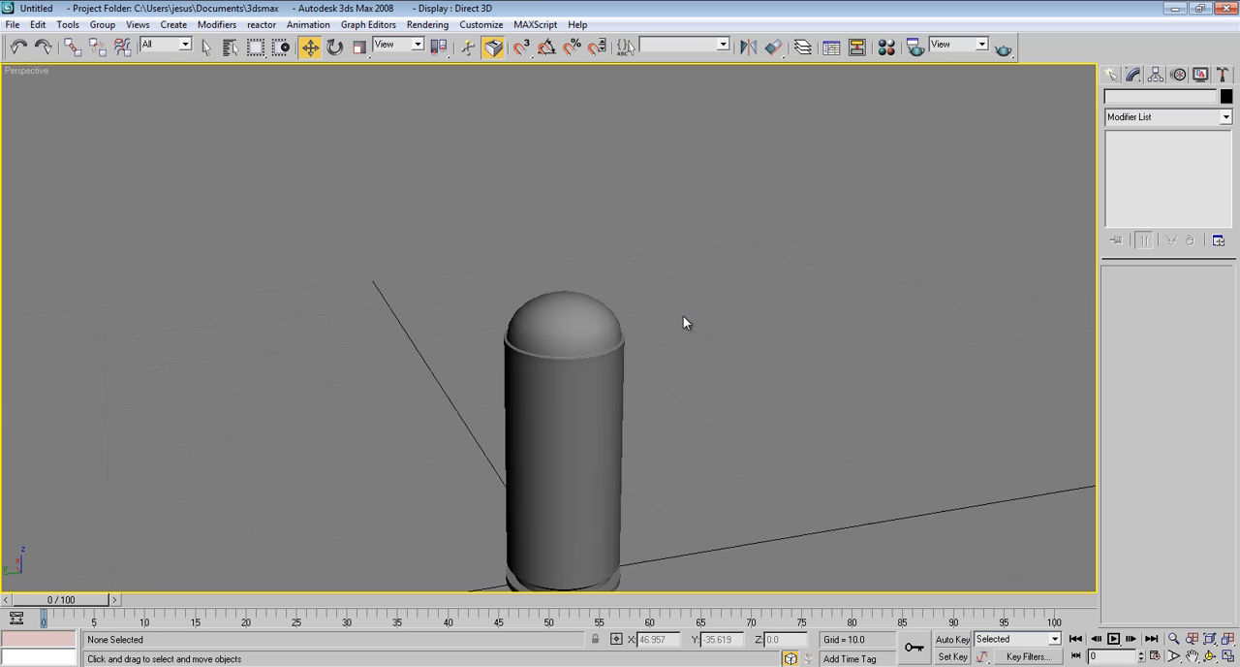
pyautogui.scroll(-3, 684, 332)
pyautogui.moveTo(684, 332); pyautogui.dragTo(590, 277, button='middle')
# Select the bullet and display edged faces around the collar where the dome meets the body
pyautogui.click(534, 296)
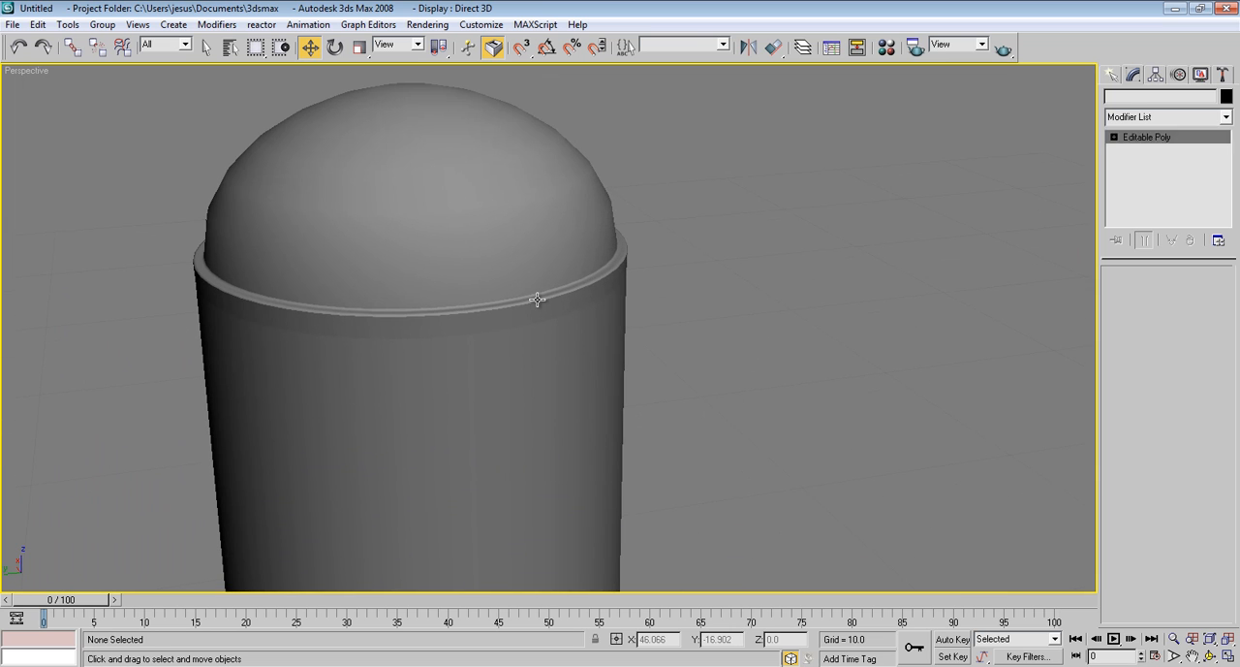
pyautogui.scroll(-6, 558, 311)
pyautogui.scroll(5, 565, 263)
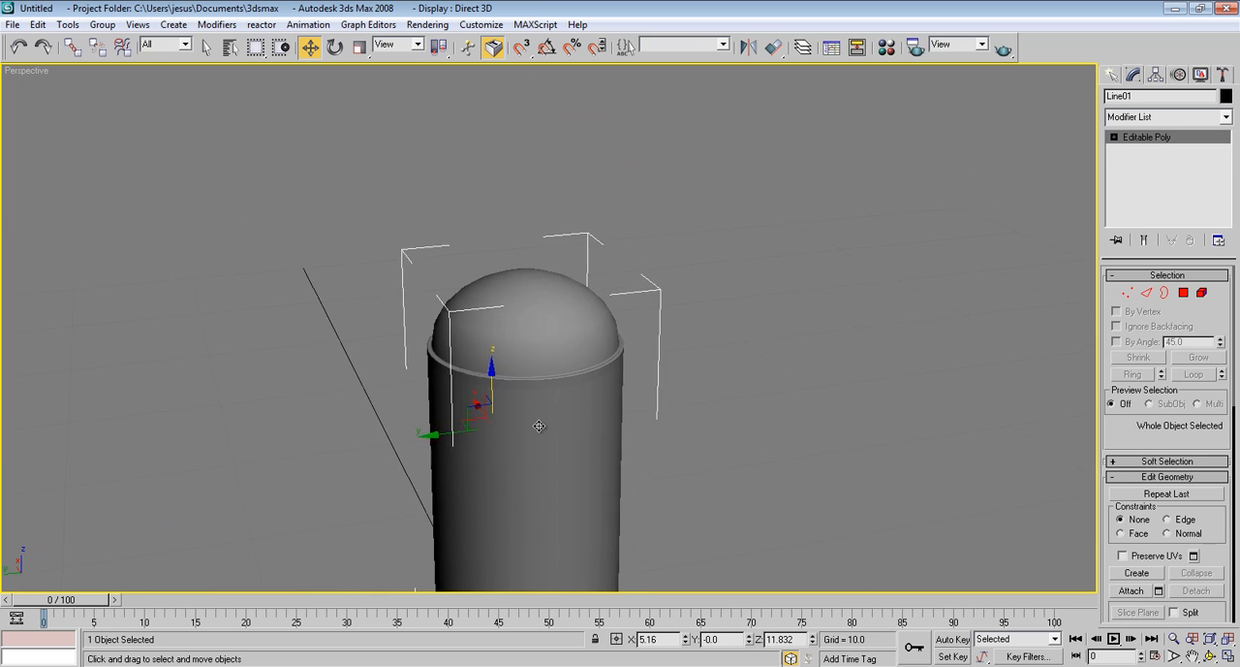
pyautogui.press('F4')
pyautogui.scroll(5, 562, 421)
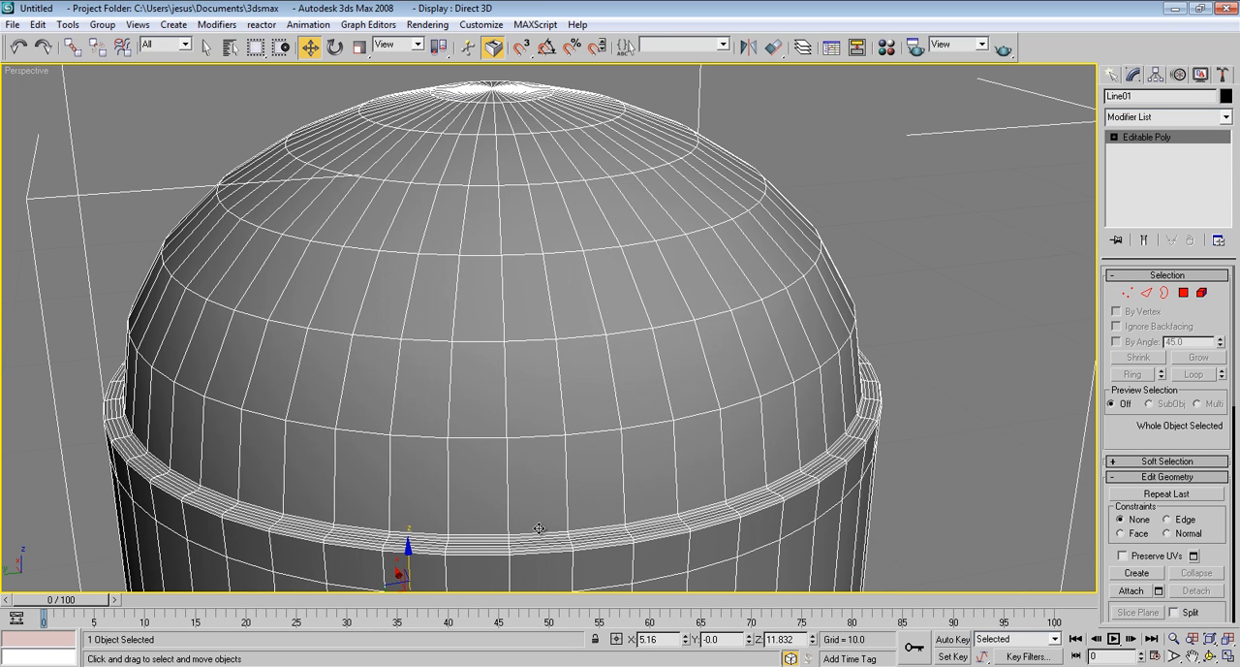
pyautogui.keyDown('alt'); pyautogui.moveTo(838, 435); pyautogui.dragTo(817, 387, button='middle'); pyautogui.keyUp('alt')
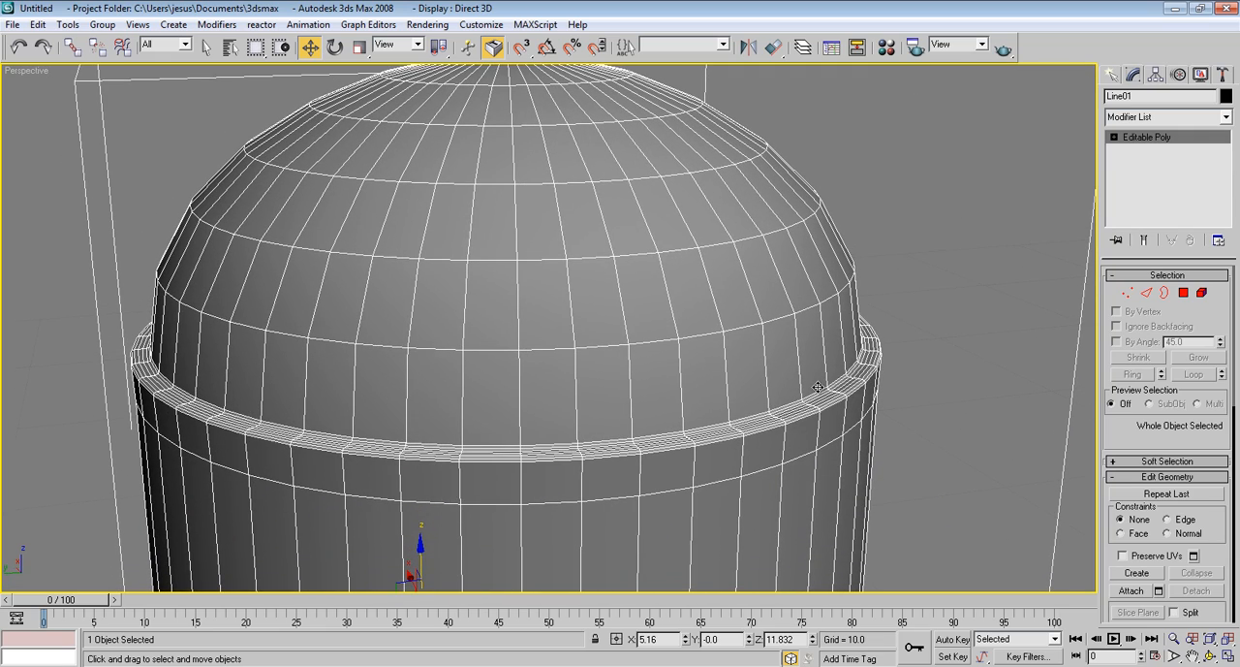
# Enter edge editing and select the six short connected edges running across the collar rim below the dome
pyautogui.click(1146, 291)
pyautogui.click(817, 405)
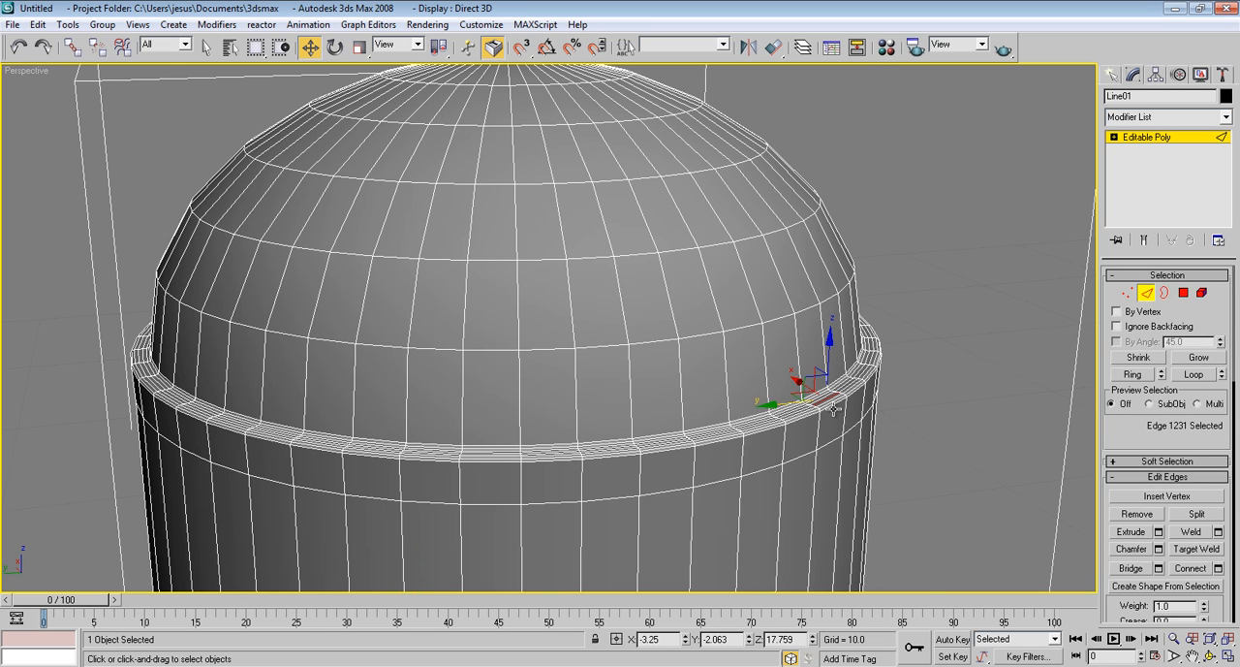
pyautogui.press('z')
pyautogui.keyDown('alt'); pyautogui.moveTo(672, 284); pyautogui.dragTo(764, 295, button='middle'); pyautogui.keyUp('alt')
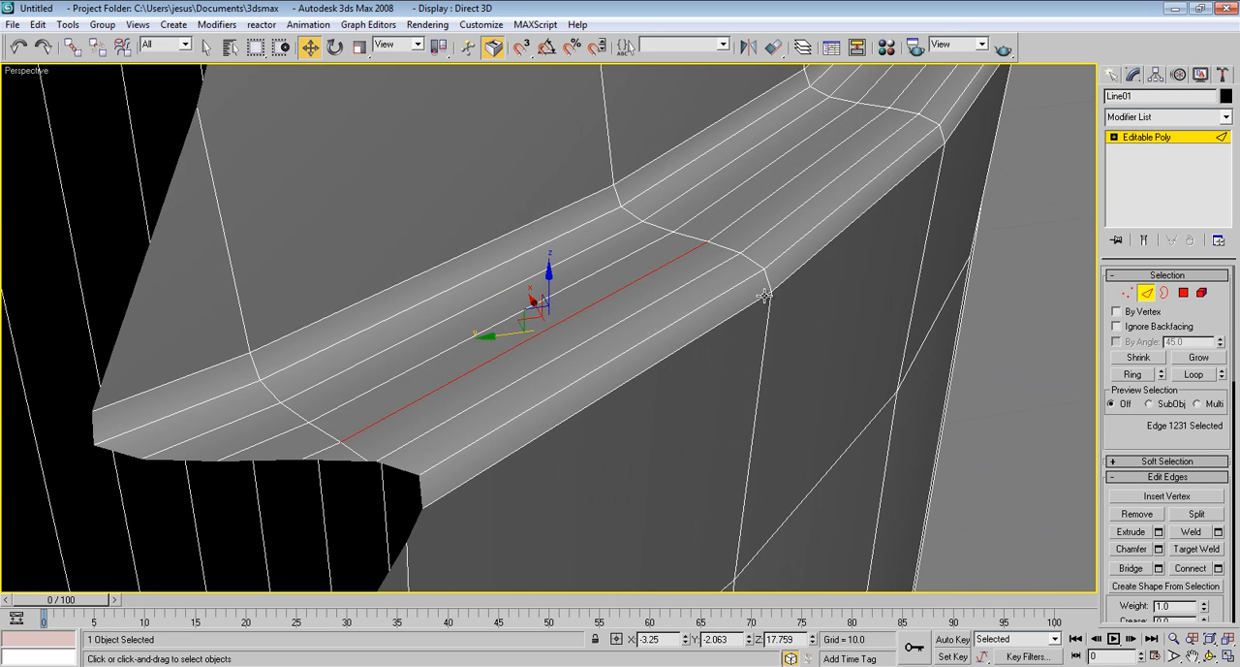
pyautogui.click(766, 276)
pyautogui.keyDown('ctrl'); pyautogui.click(746, 260); pyautogui.keyUp('ctrl')
pyautogui.keyDown('ctrl'); pyautogui.click(722, 249); pyautogui.keyUp('ctrl')
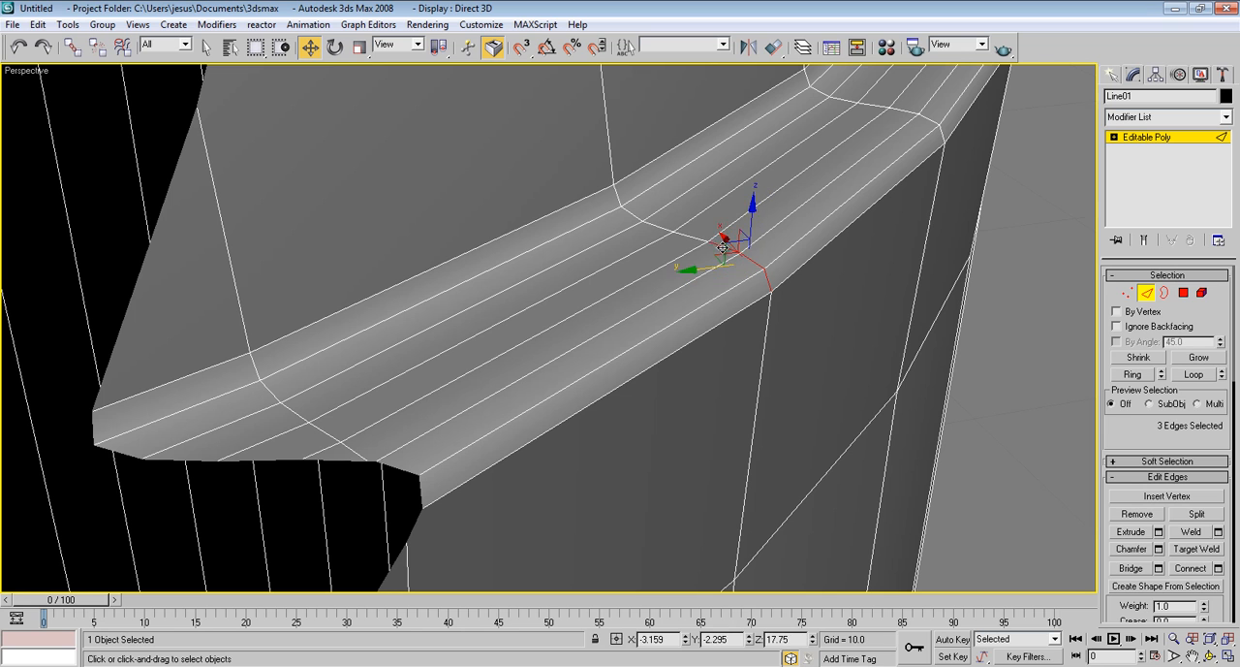
pyautogui.keyDown('ctrl'); pyautogui.click(695, 238); pyautogui.keyUp('ctrl')
pyautogui.keyDown('ctrl'); pyautogui.click(663, 228); pyautogui.keyUp('ctrl')
pyautogui.keyDown('ctrl'); pyautogui.click(639, 217); pyautogui.keyUp('ctrl')
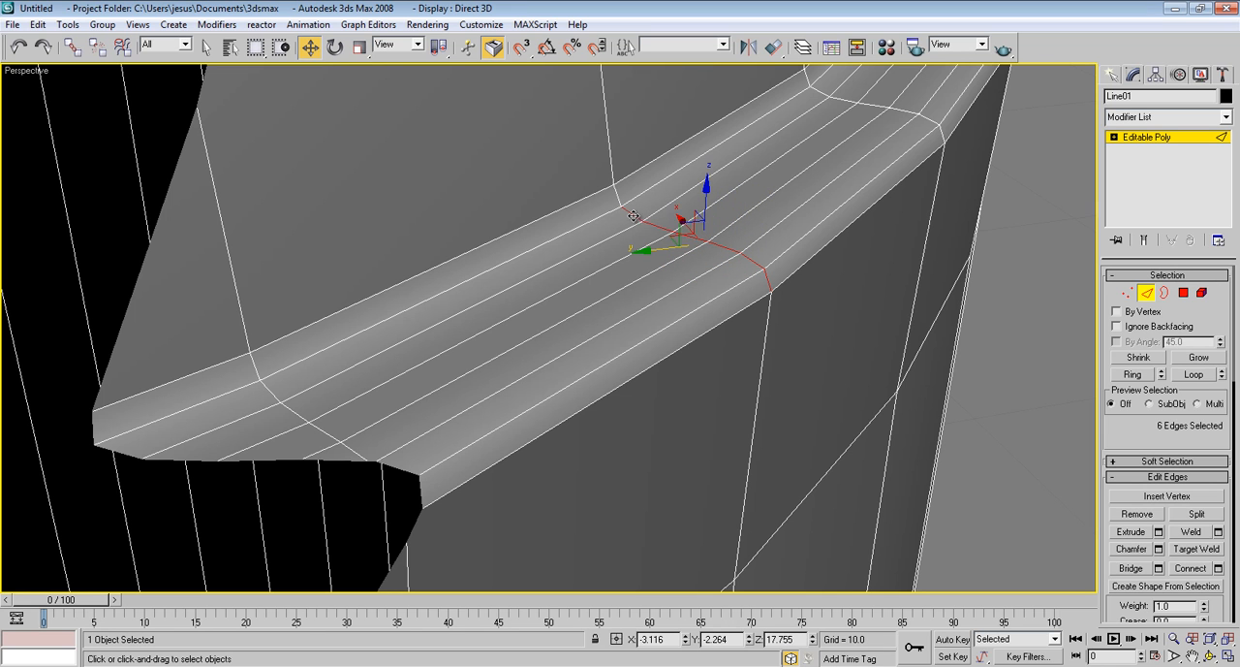
# Complete the selection of edges crossing the collar rim, extend it to the full ring and delete it to remove the rim faces
pyautogui.keyDown('ctrl'); pyautogui.click(616, 194); pyautogui.keyUp('ctrl')
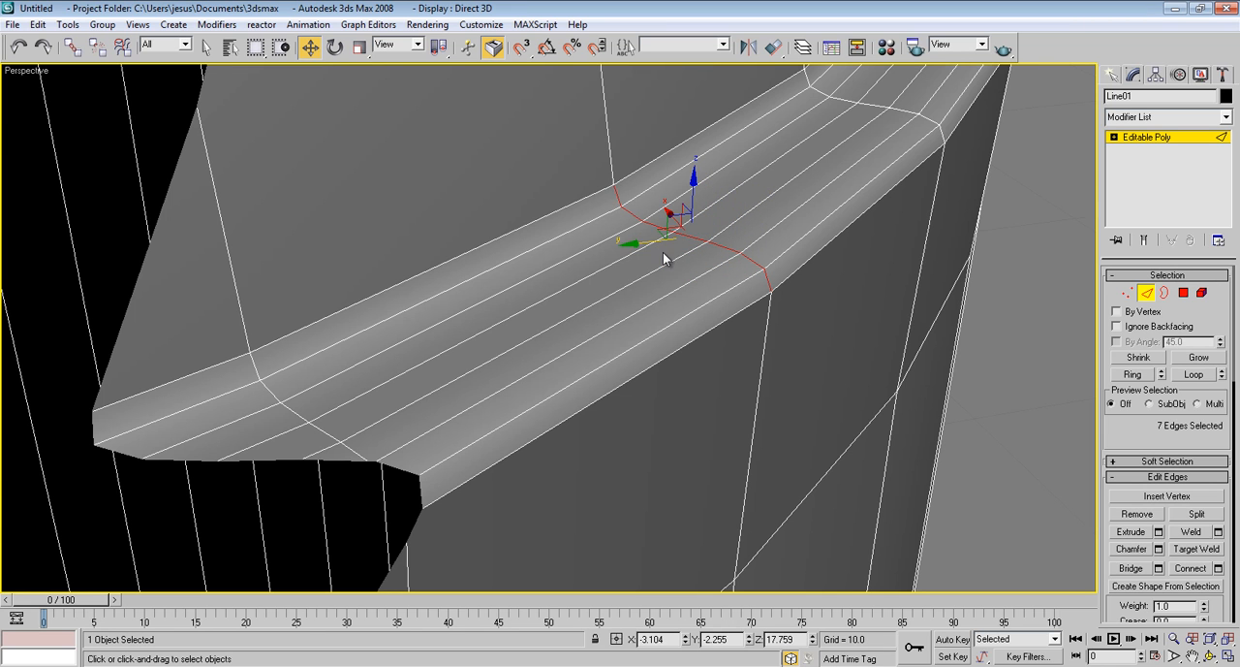
pyautogui.keyDown('alt'); pyautogui.moveTo(663, 251); pyautogui.dragTo(572, 287, button='middle'); pyautogui.keyUp('alt')
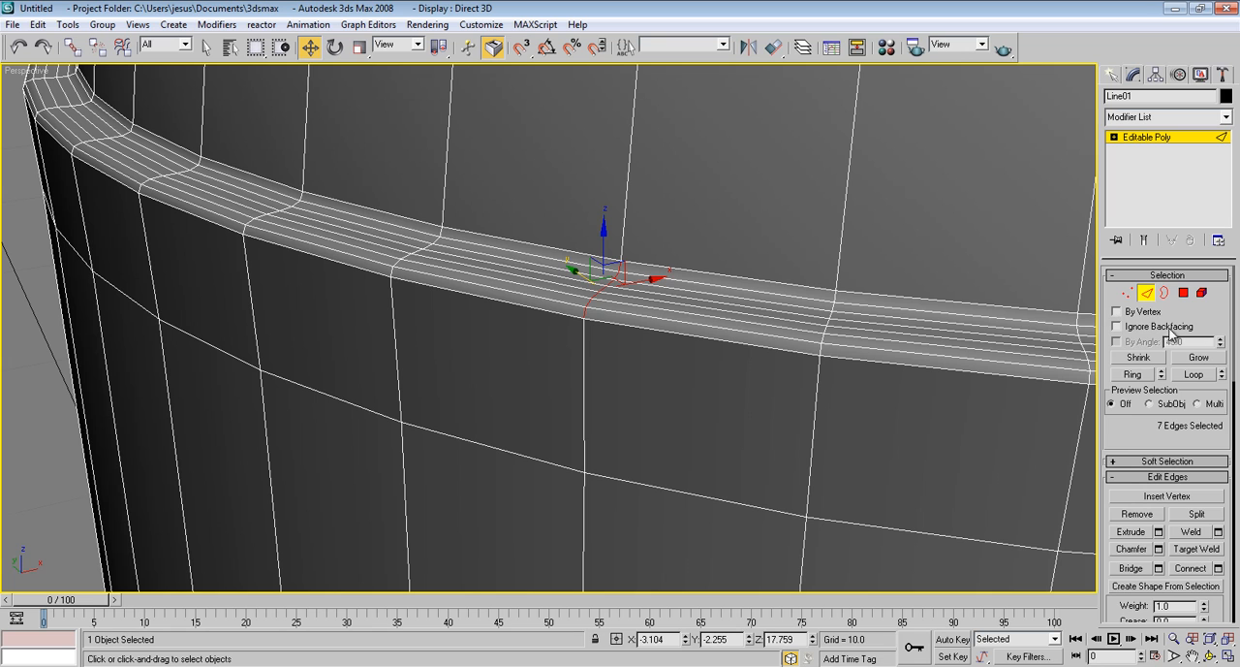
pyautogui.click(1144, 376)
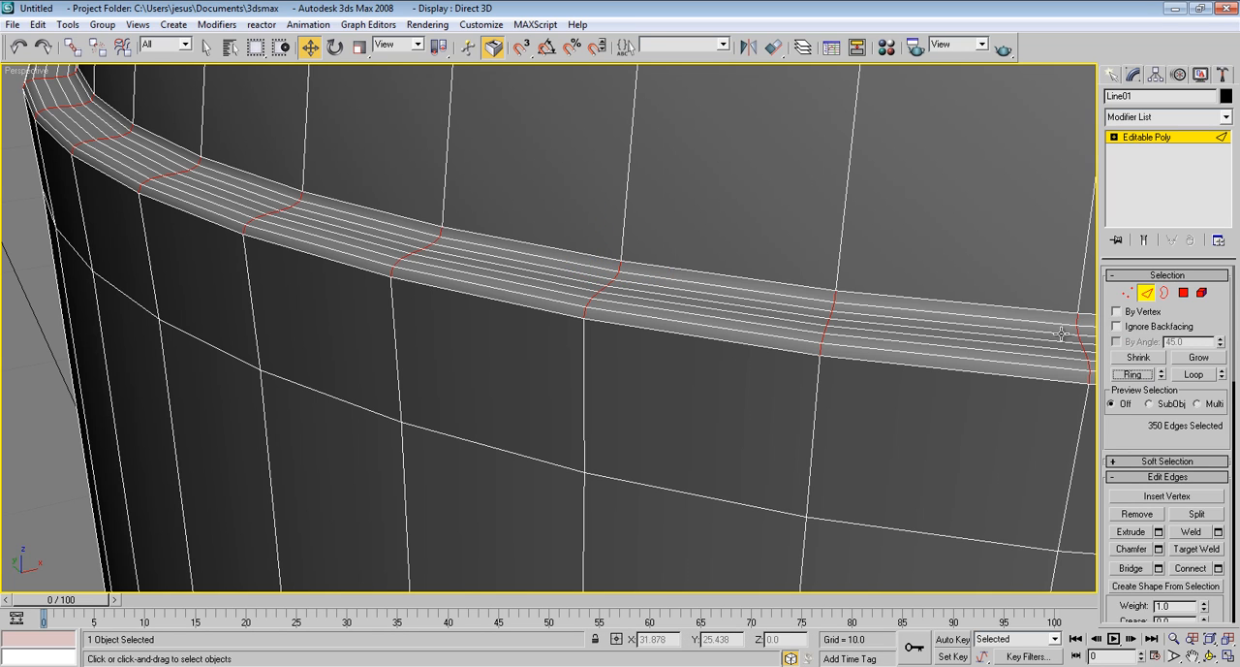
pyautogui.press('Delete')
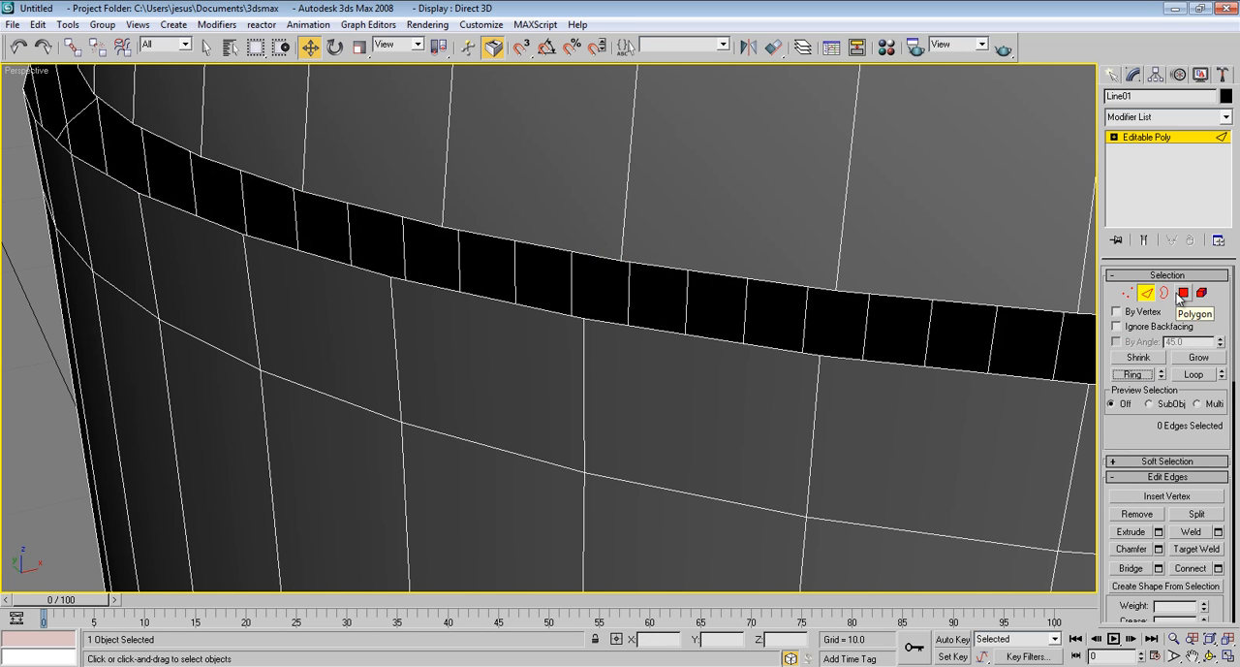
# Try to cap the open borders of the collar gap between the dome and the body, and undo the cap
pyautogui.keyDown('alt'); pyautogui.moveTo(562, 294); pyautogui.dragTo(486, 362, button='middle'); pyautogui.keyUp('alt')
pyautogui.scroll(-2, 571, 259)
pyautogui.scroll(-2, 572, 258)
pyautogui.click(1163, 292)
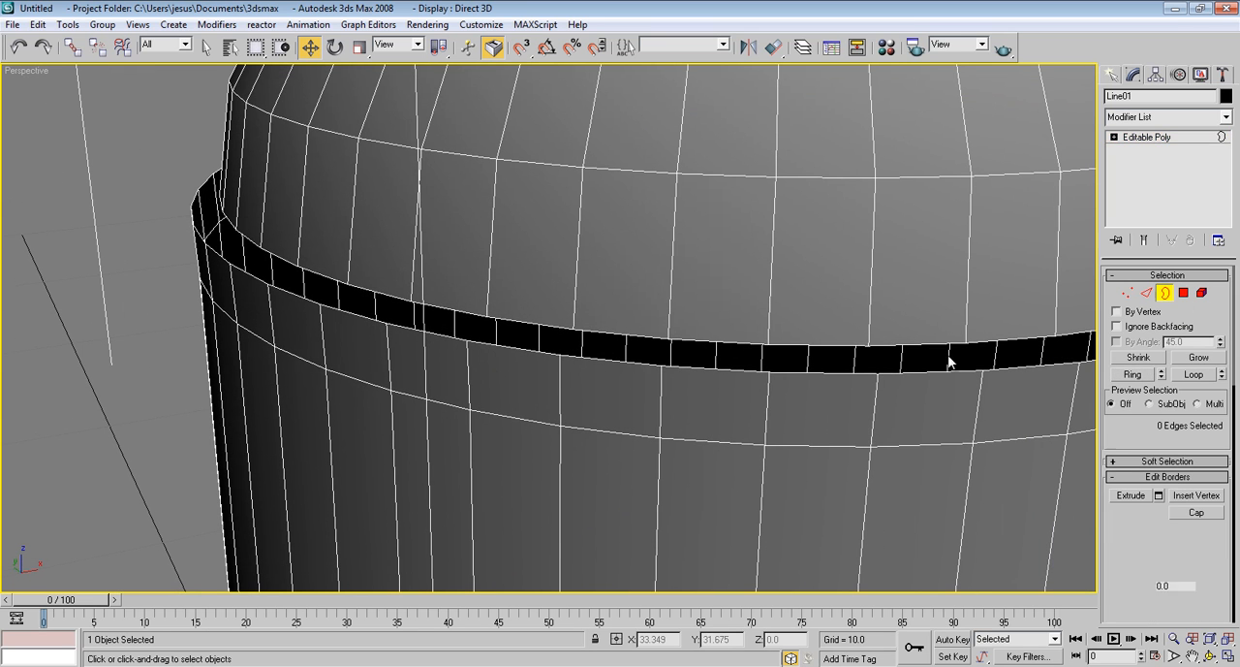
pyautogui.click(933, 356)
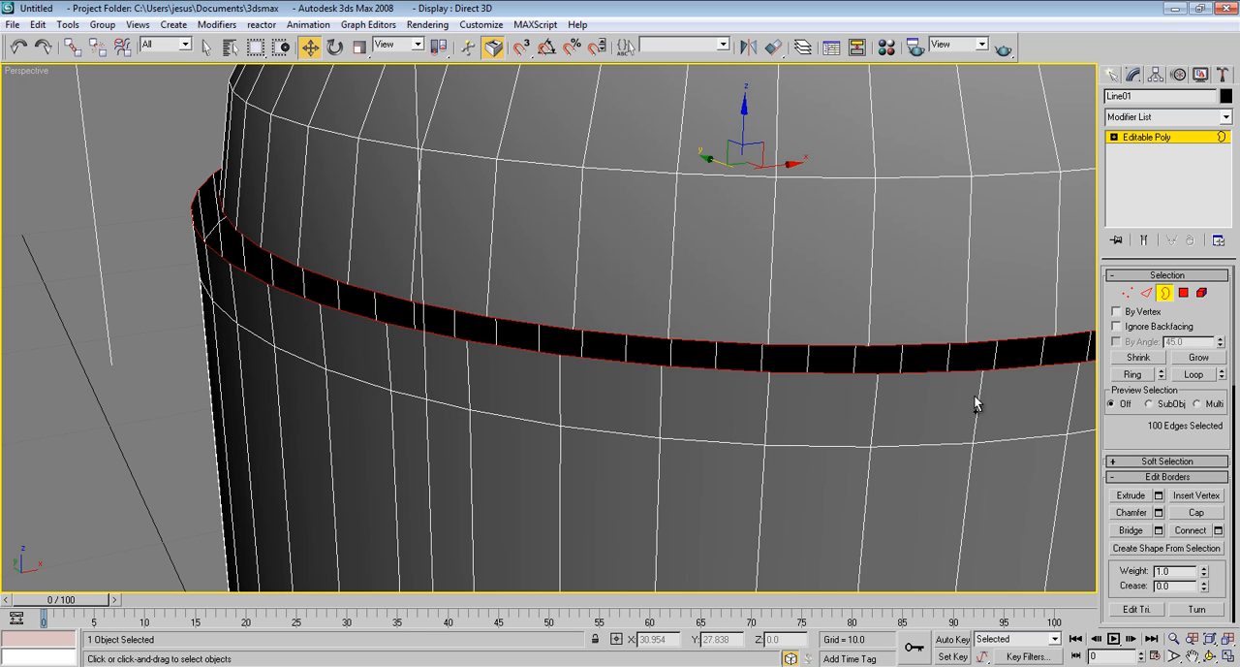
pyautogui.click(1197, 514)
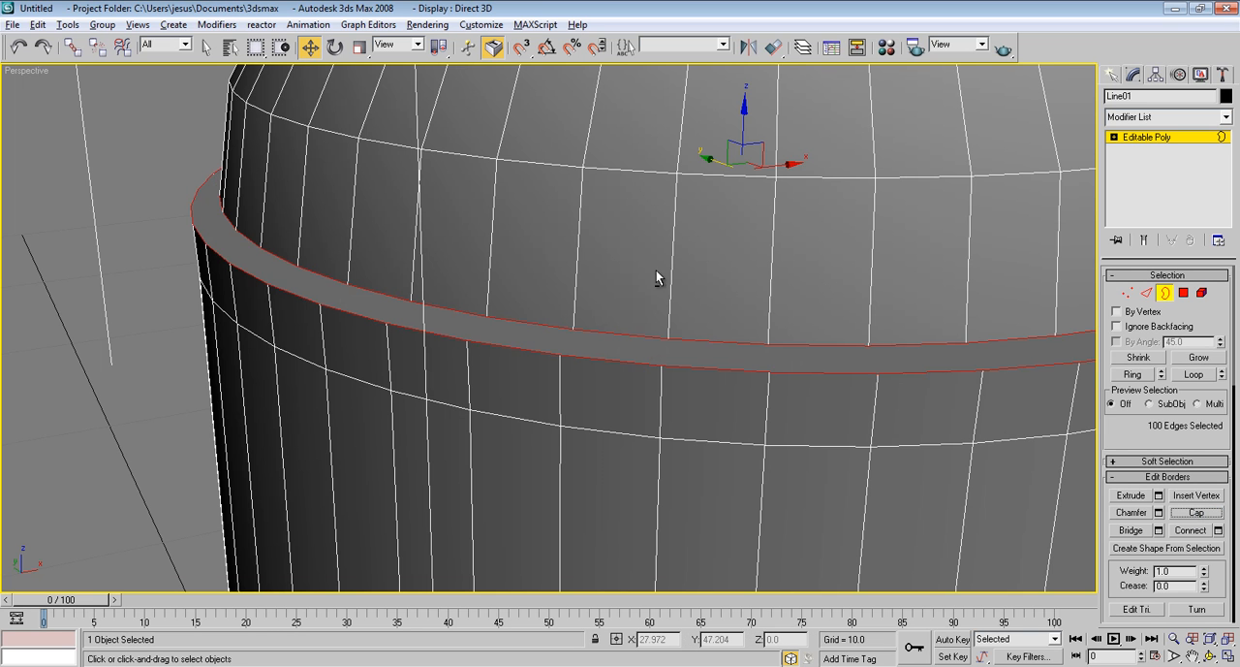
pyautogui.keyDown('alt'); pyautogui.moveTo(659, 277); pyautogui.dragTo(620, 232, button='middle'); pyautogui.keyUp('alt')
pyautogui.keyDown('alt'); pyautogui.moveTo(532, 334); pyautogui.dragTo(534, 210, button='middle'); pyautogui.keyUp('alt')
pyautogui.keyDown('alt'); pyautogui.moveTo(533, 167); pyautogui.dragTo(532, 187, button='middle'); pyautogui.keyUp('alt')
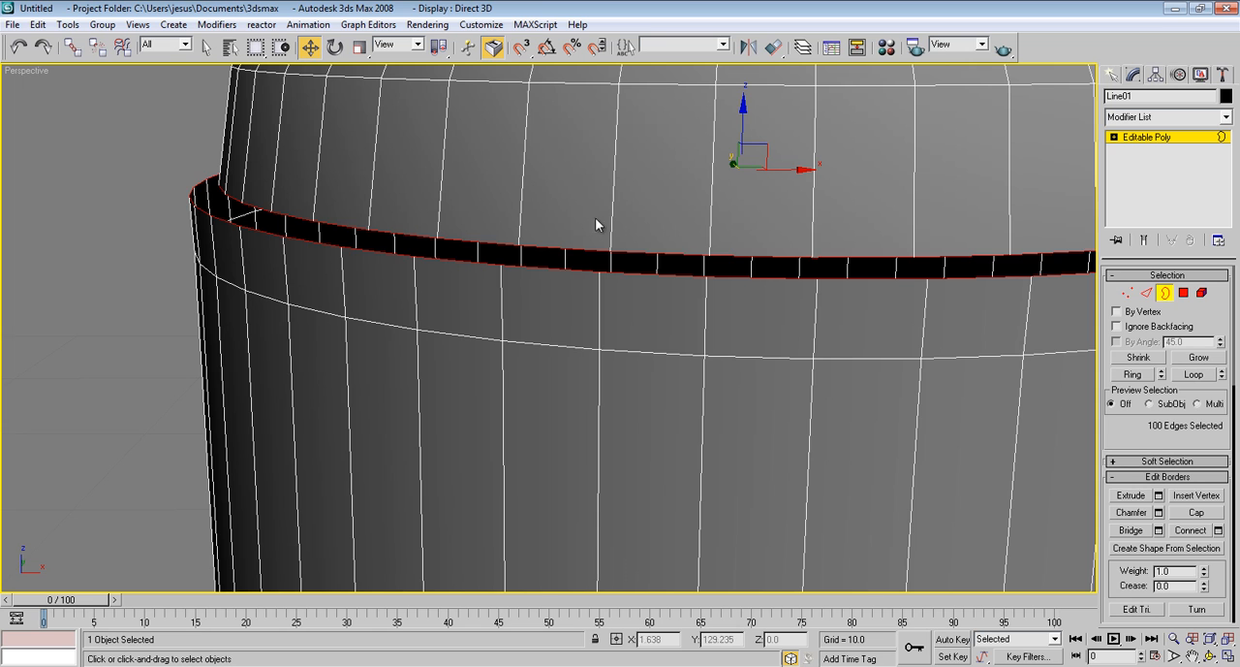
pyautogui.keyDown('alt'); pyautogui.moveTo(656, 192); pyautogui.dragTo(676, 206, button='middle'); pyautogui.keyUp('alt')
pyautogui.scroll(-3, 655, 232)
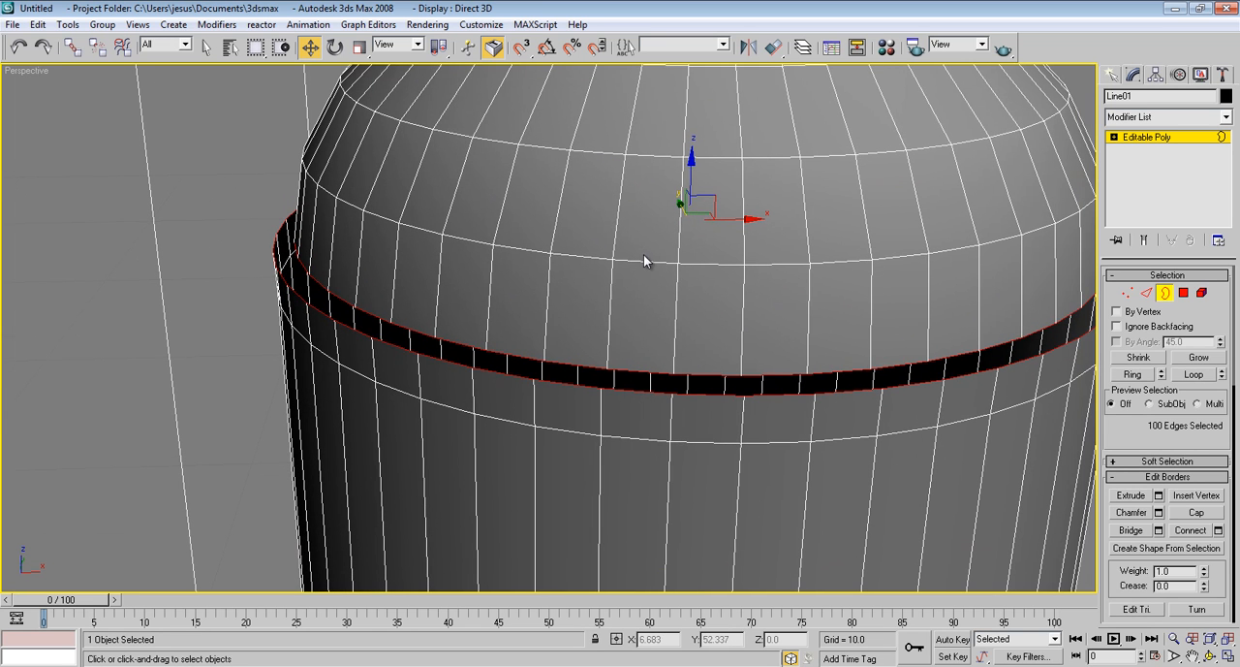
# Leave border editing, try closing the collar gap with a Cap Holes modifier on the bullet and undo it
pyautogui.click(1145, 140)
pyautogui.click(1147, 117)
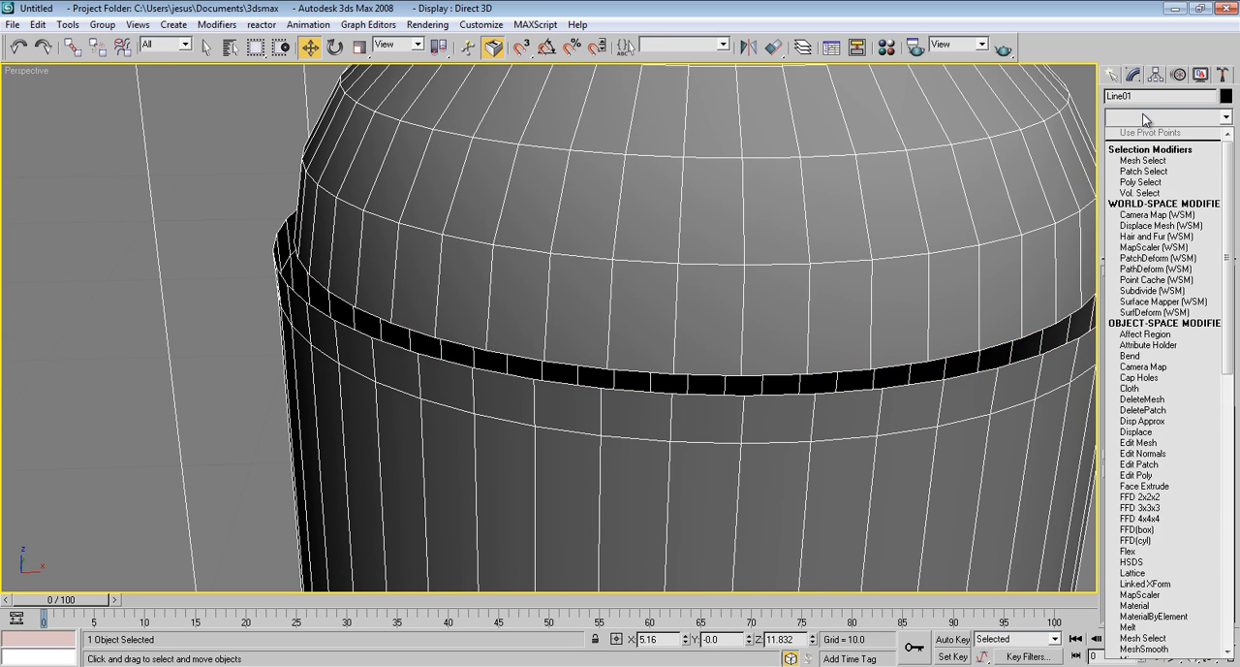
pyautogui.click(1183, 376)
pyautogui.keyDown('alt'); pyautogui.moveTo(773, 208); pyautogui.dragTo(742, 204, button='middle'); pyautogui.keyUp('alt')
pyautogui.hotkey('ctrl', 'z')
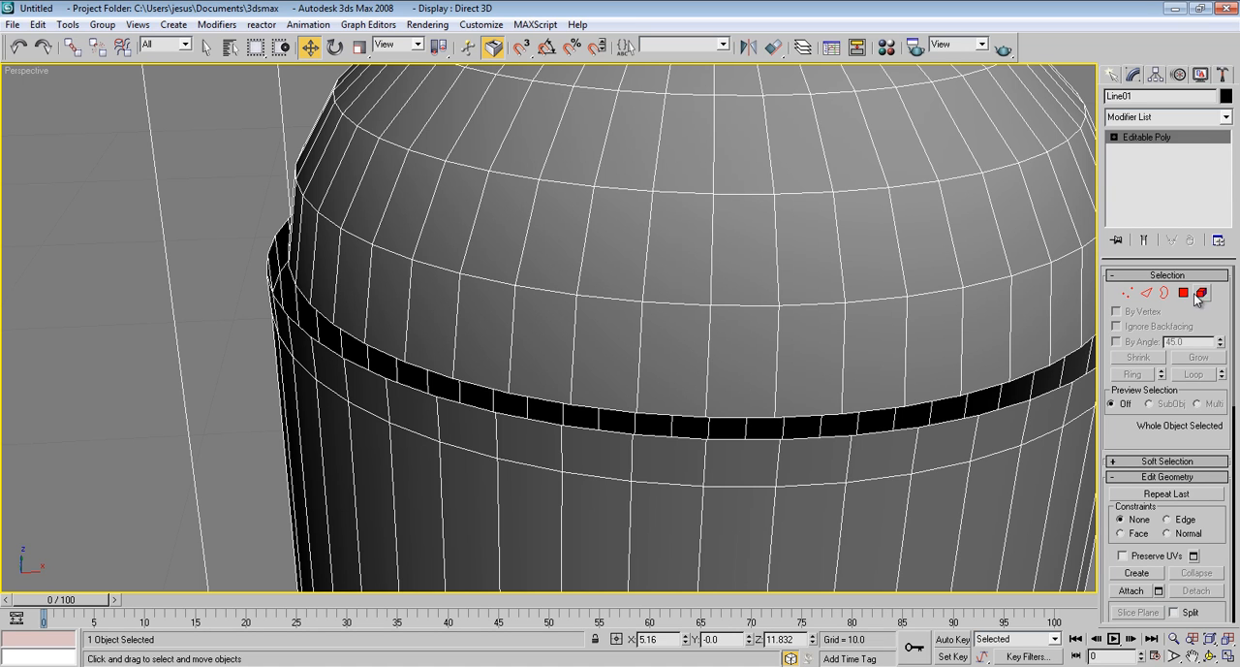
# Enter edge editing and select only the dome's open lower edge loop at the collar gap
pyautogui.click(1146, 292)
pyautogui.doubleClick(984, 412)
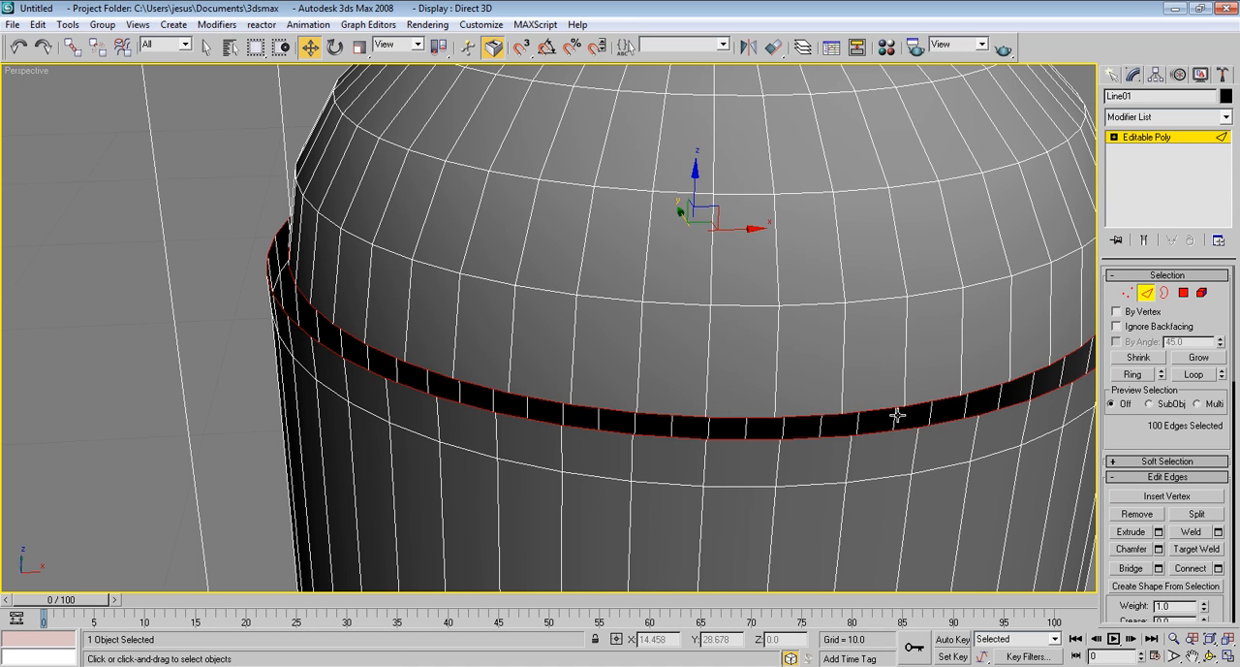
pyautogui.click(722, 441)
pyautogui.click(726, 416)
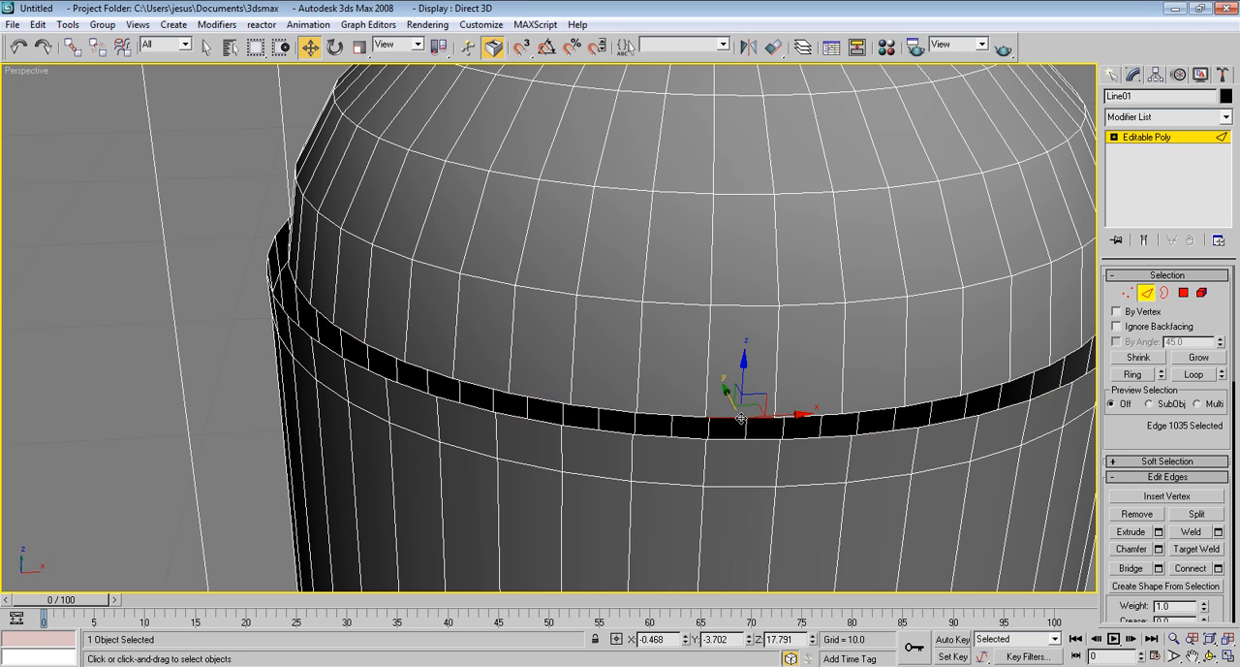
pyautogui.keyDown('alt'); pyautogui.moveTo(726, 415); pyautogui.dragTo(1024, 422, button='middle'); pyautogui.keyUp('alt')
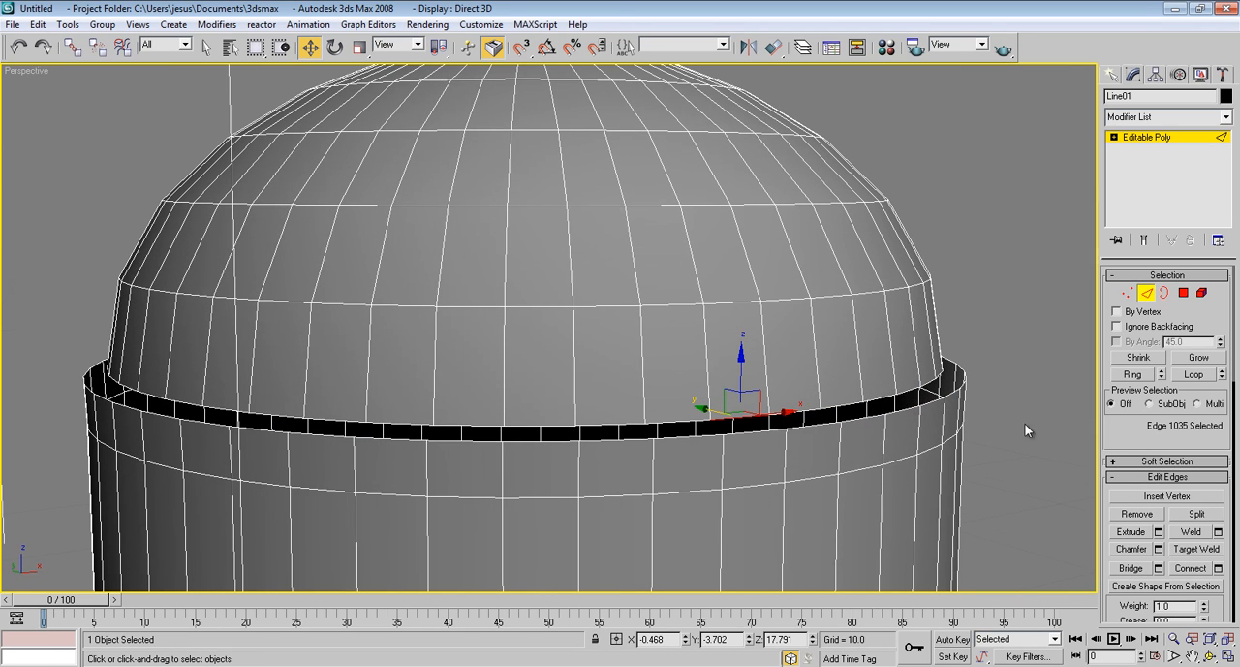
pyautogui.click(1193, 374)
# In the front view, extend the dome's lower edge loop downward as a new row of faces to about Z 17.722
pyautogui.keyDown('alt'); pyautogui.moveTo(832, 374); pyautogui.dragTo(812, 484, button='middle'); pyautogui.keyUp('alt')
pyautogui.press('f')
pyautogui.scroll(4, 756, 373)
pyautogui.scroll(4, 756, 372)
pyautogui.moveTo(728, 383); pyautogui.dragTo(778, 364, button='middle')
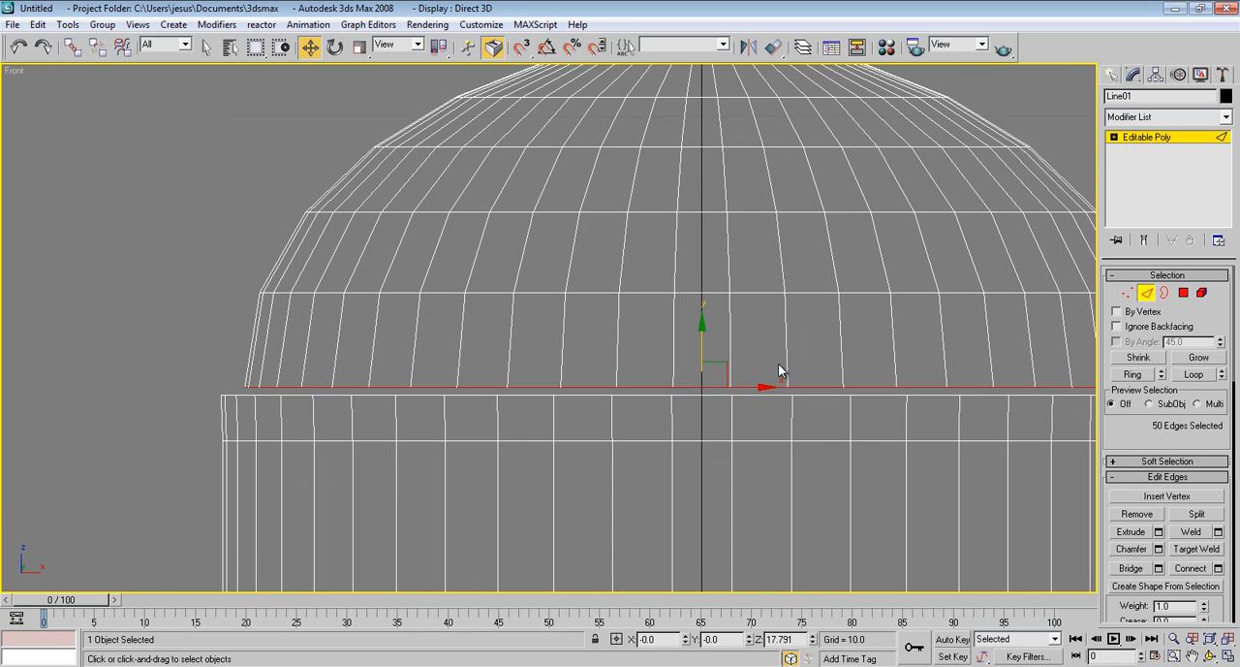
pyautogui.moveTo(701, 339); pyautogui.dragTo(704, 347)
pyautogui.scroll(3, 659, 413)
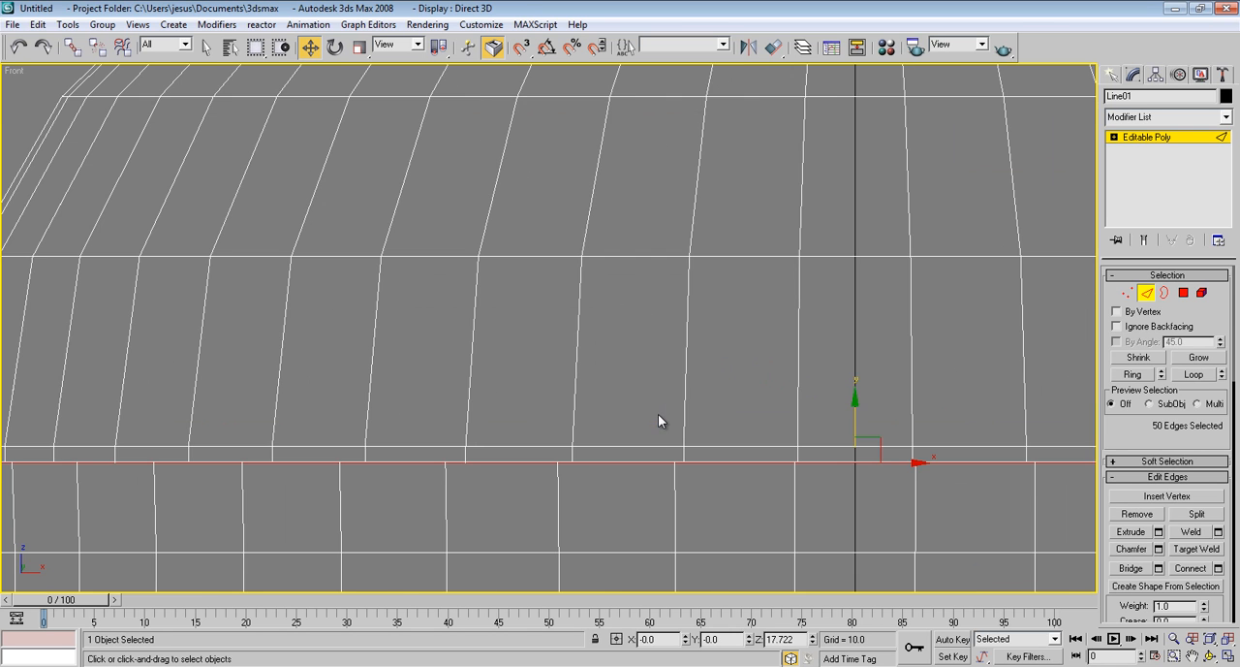
# Raise the extended edge loop to about Z 17.727 so it lines up with the body's upper rim
pyautogui.moveTo(661, 414); pyautogui.dragTo(814, 331, button='middle')
pyautogui.scroll(2, 902, 414)
pyautogui.moveTo(872, 414); pyautogui.dragTo(309, 392, button='middle')
pyautogui.scroll(2, 309, 392)
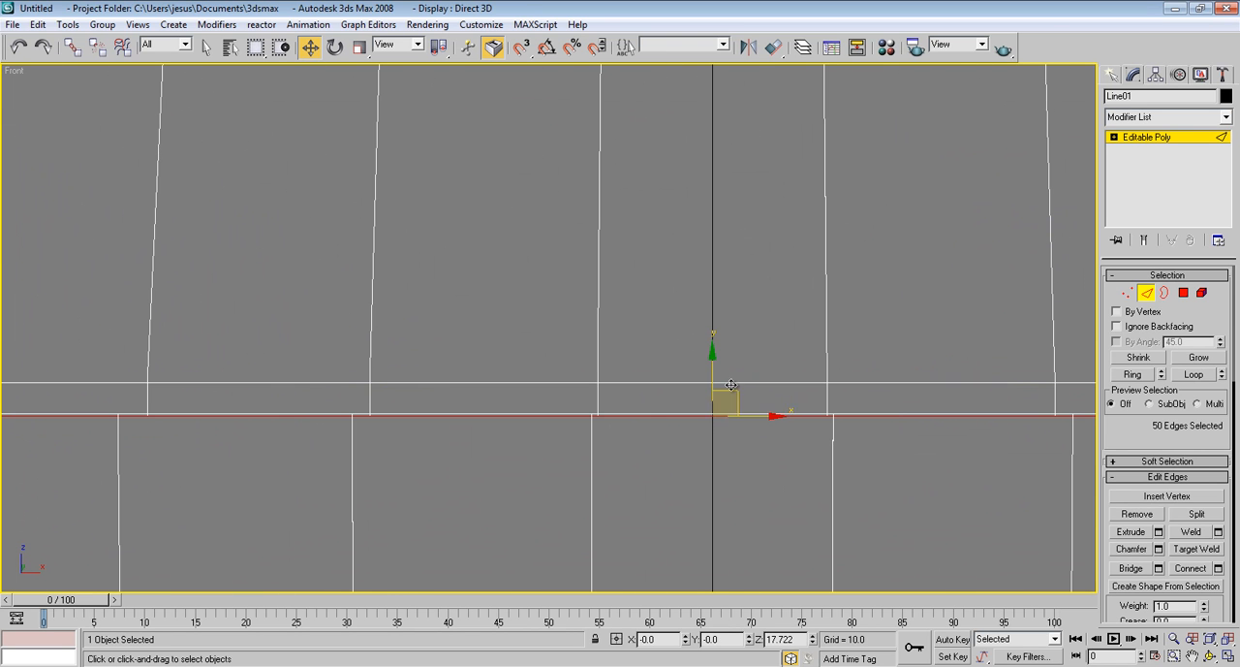
pyautogui.moveTo(714, 377); pyautogui.dragTo(714, 376)
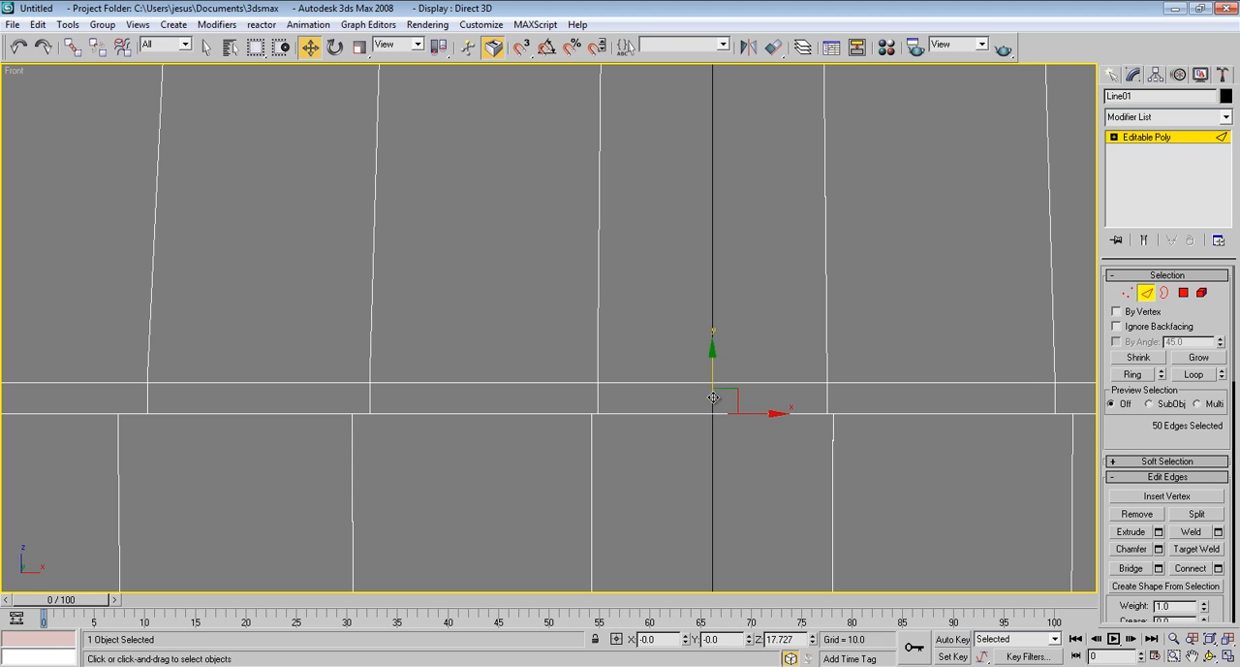
# In the top view, scale the extended edge loop to 105% on X and Y to meet the body's rim, and check the remaining gap in perspective
pyautogui.press('t')
pyautogui.scroll(6, 620, 368)
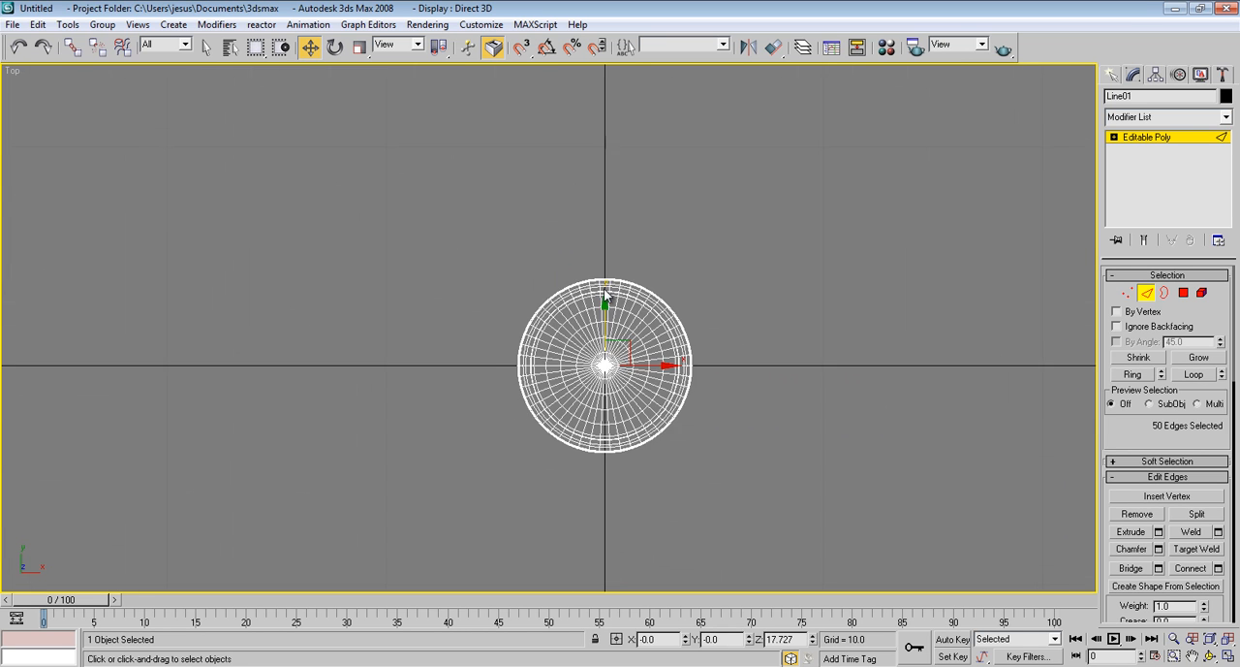
pyautogui.moveTo(682, 391); pyautogui.dragTo(525, 329, button='middle')
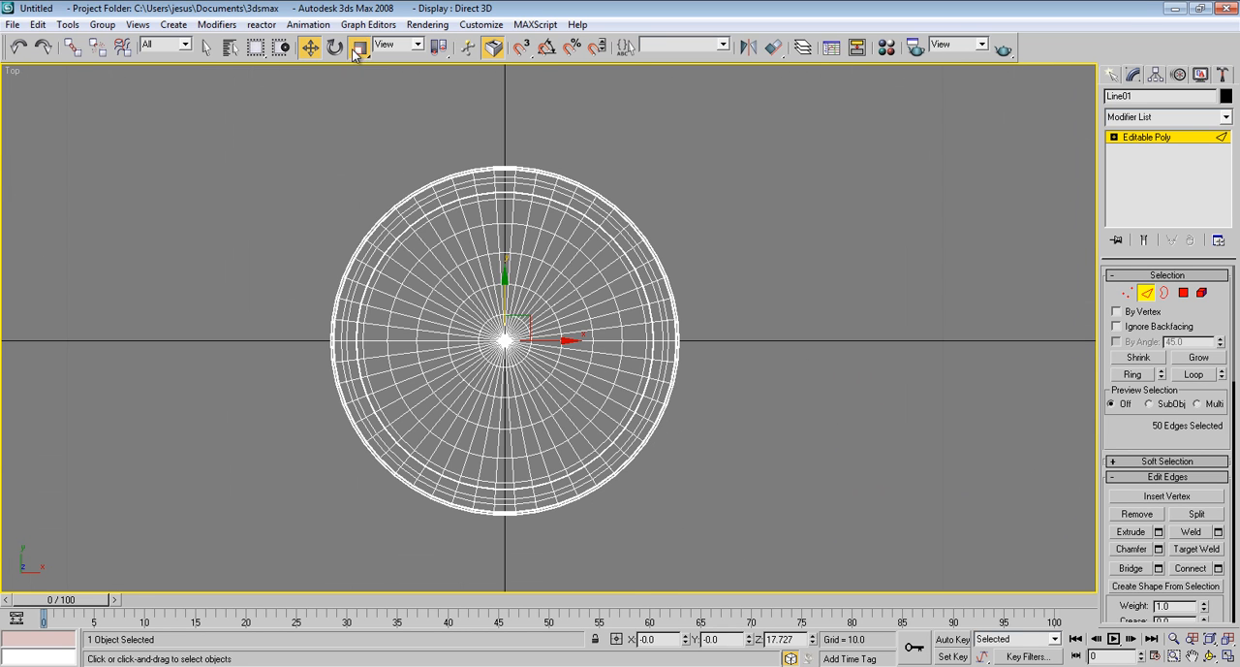
pyautogui.click(358, 46)
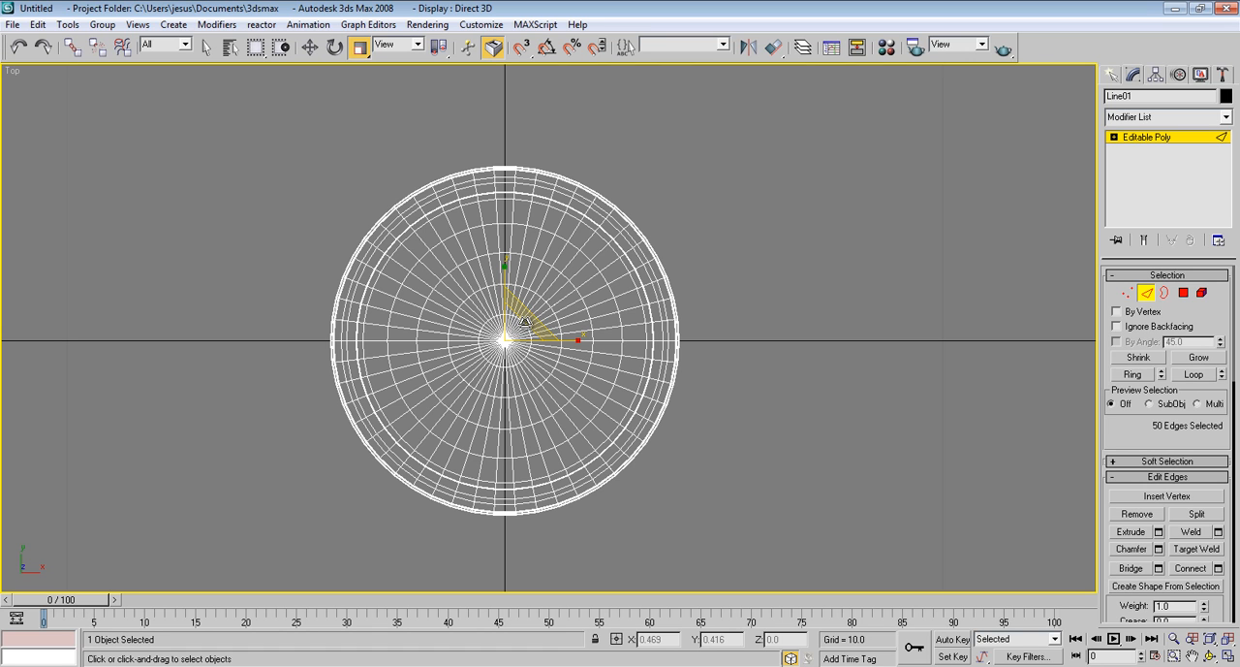
pyautogui.moveTo(524, 321); pyautogui.dragTo(528, 319)
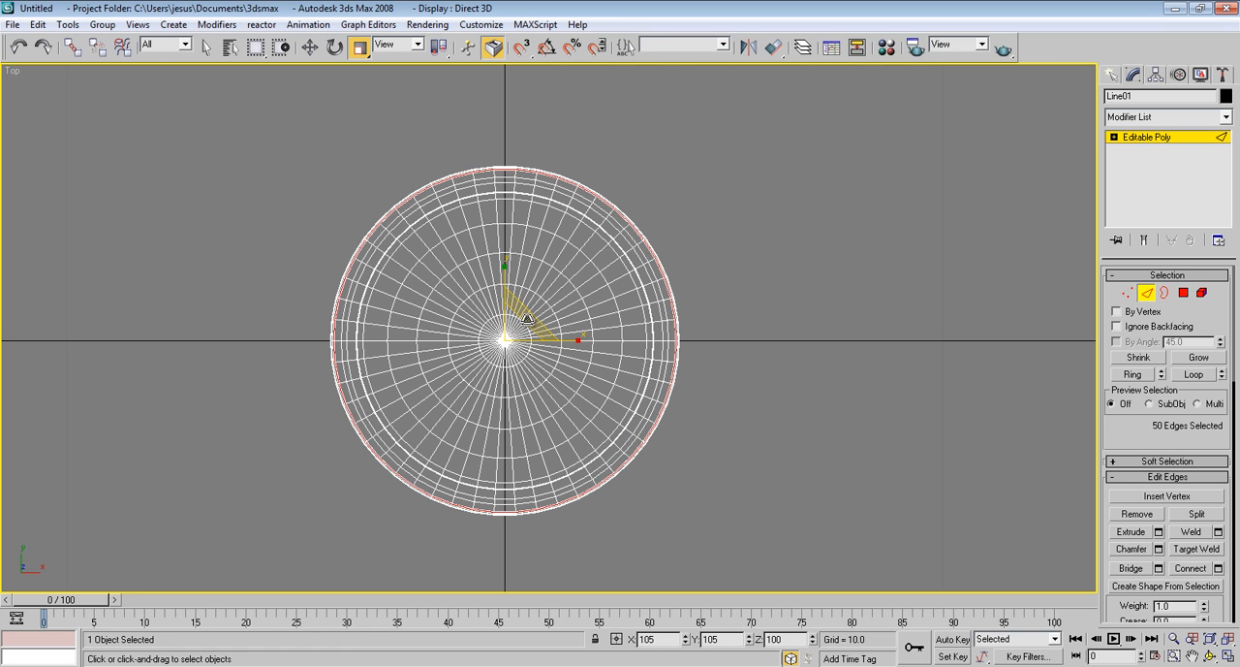
pyautogui.press('p')
pyautogui.keyDown('alt'); pyautogui.moveTo(362, 405); pyautogui.dragTo(312, 416, button='middle'); pyautogui.keyUp('alt')
pyautogui.moveTo(312, 416); pyautogui.dragTo(433, 401, button='middle')
pyautogui.scroll(3, 291, 401)
pyautogui.scroll(4, 363, 415)
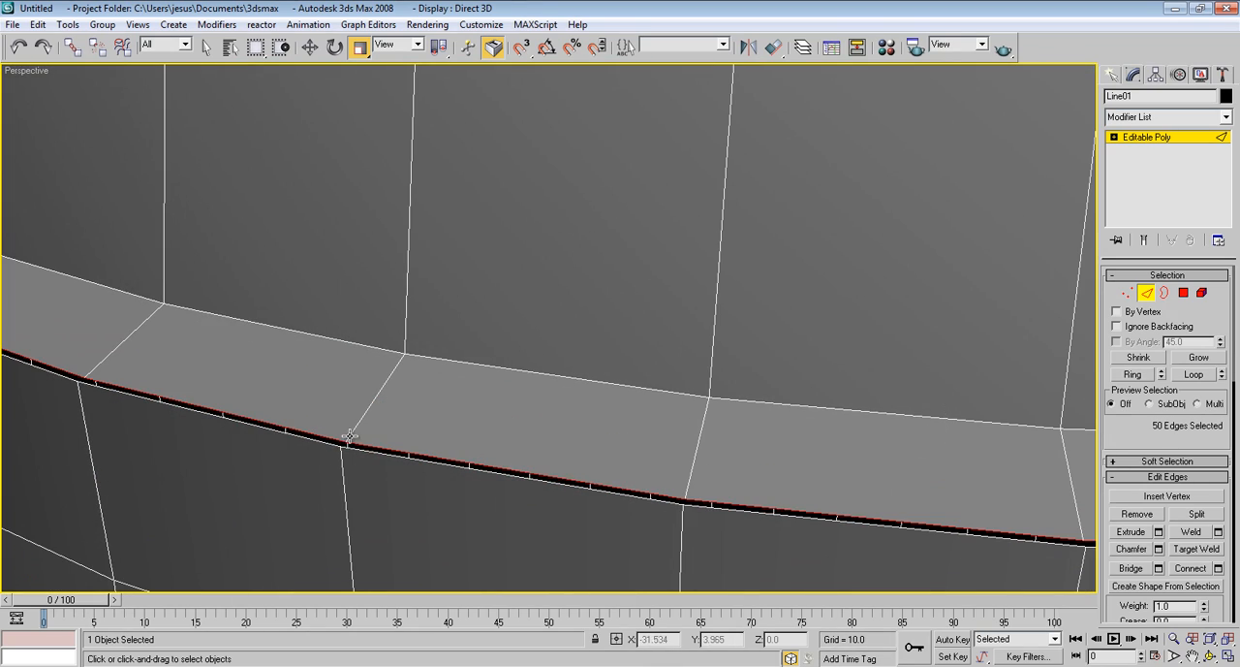
# Enter vertex editing and select all vertices around the collar where the dome meets the body
pyautogui.scroll(-5, 514, 392)
pyautogui.click(1127, 291)
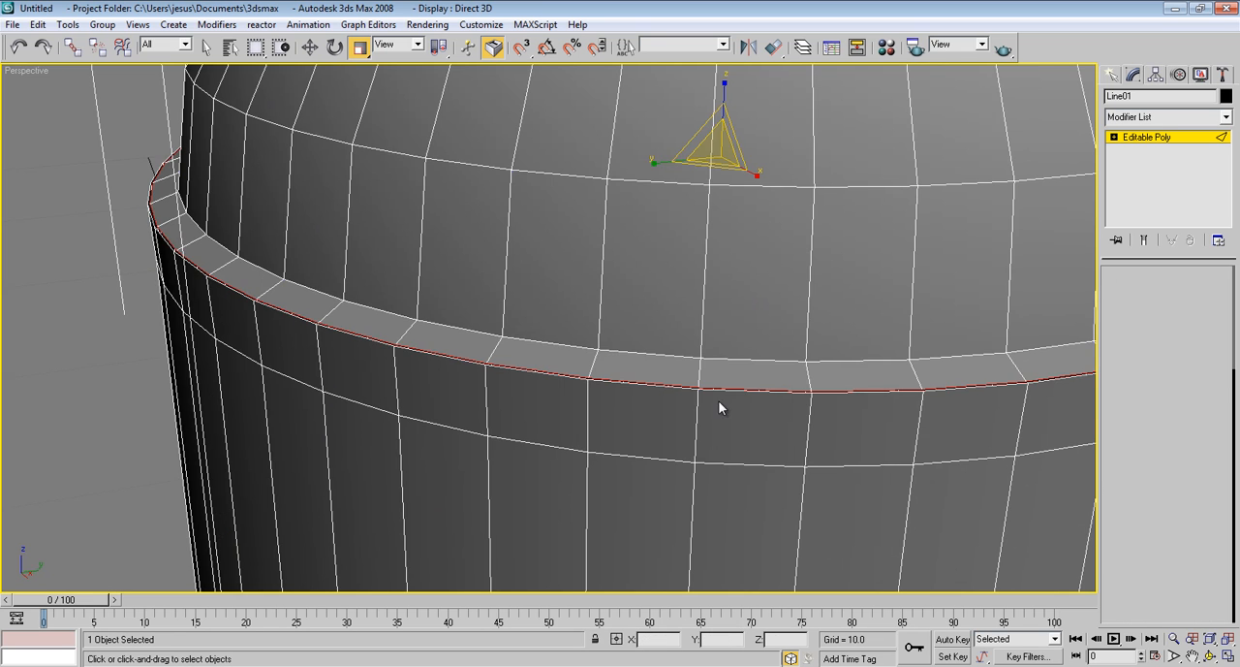
pyautogui.scroll(2, 720, 407)
pyautogui.scroll(-5, 768, 300)
pyautogui.moveTo(820, 282)
pyautogui.keyDown('alt'); pyautogui.mouseDown(button='middle')
pyautogui.moveTo(798, 269)
pyautogui.moveTo(811, 243)
pyautogui.moveTo(811, 299)
pyautogui.moveTo(808, 285)
pyautogui.mouseUp(button='middle'); pyautogui.keyUp('alt')
pyautogui.press('F3')
pyautogui.moveTo(808, 284)
pyautogui.mouseDown()
pyautogui.moveTo(318, 289)
pyautogui.moveTo(309, 312)
pyautogui.mouseUp()
pyautogui.press('F3')
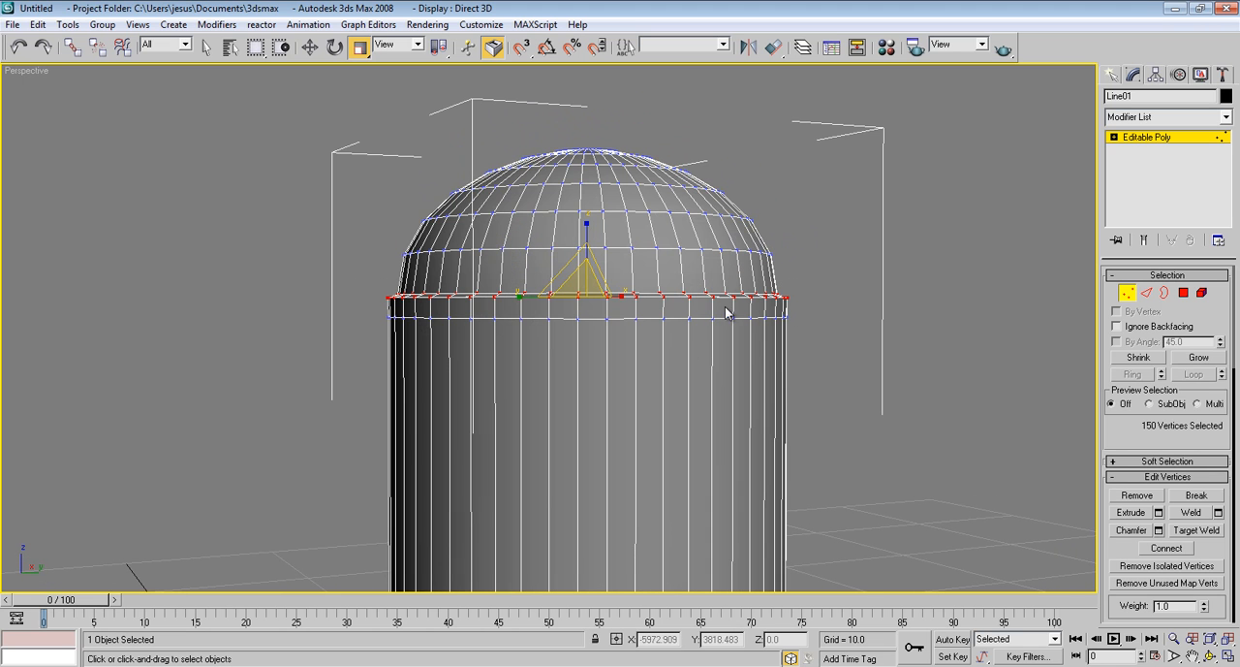
# Weld the selected collar vertices with a threshold of 0.1 to close the thin gap
pyautogui.scroll(10, 728, 312)
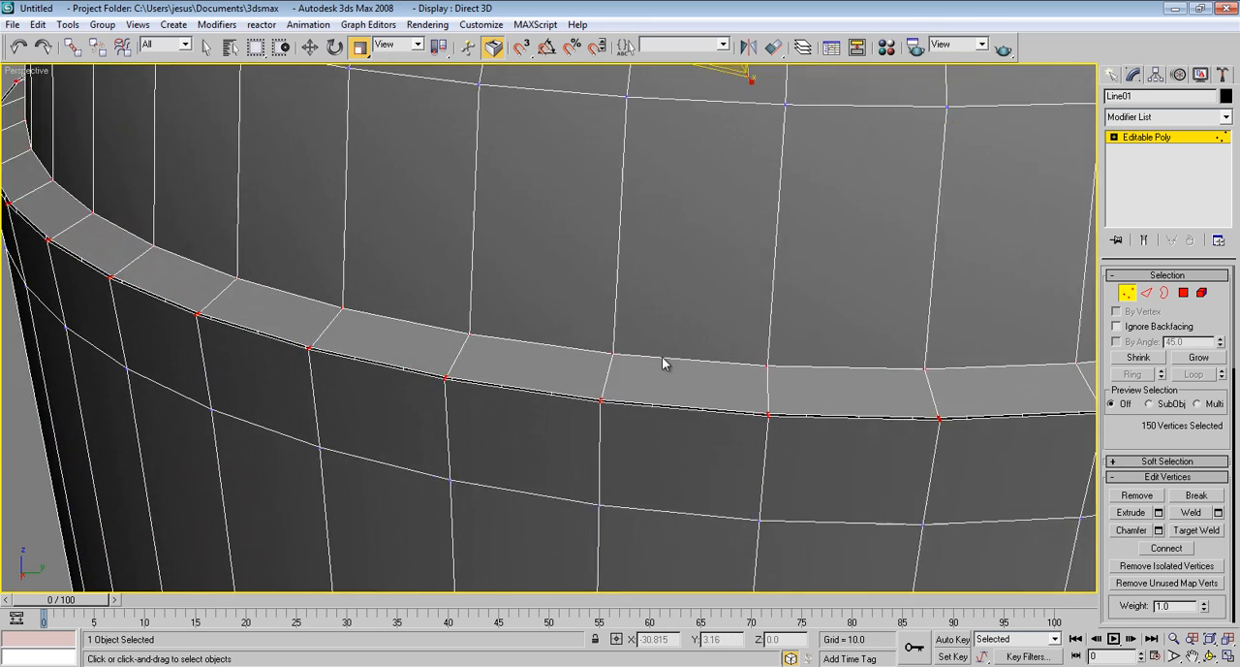
pyautogui.scroll(2, 662, 363)
pyautogui.scroll(1, 603, 411)
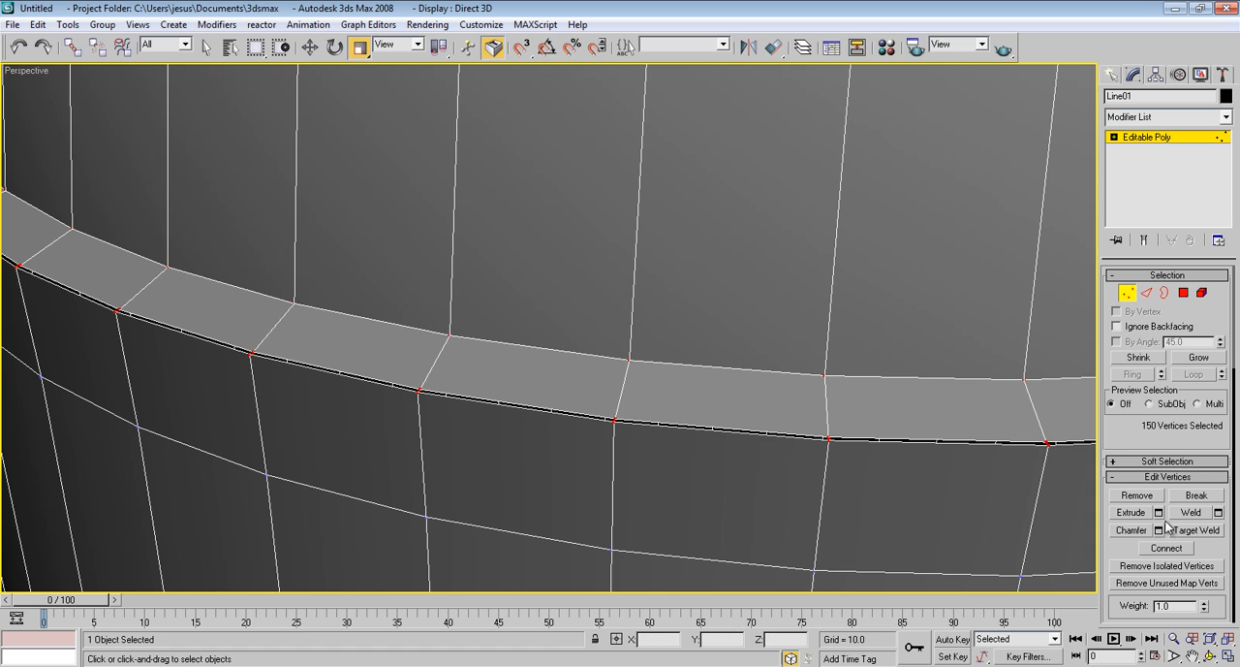
pyautogui.click(1218, 514)
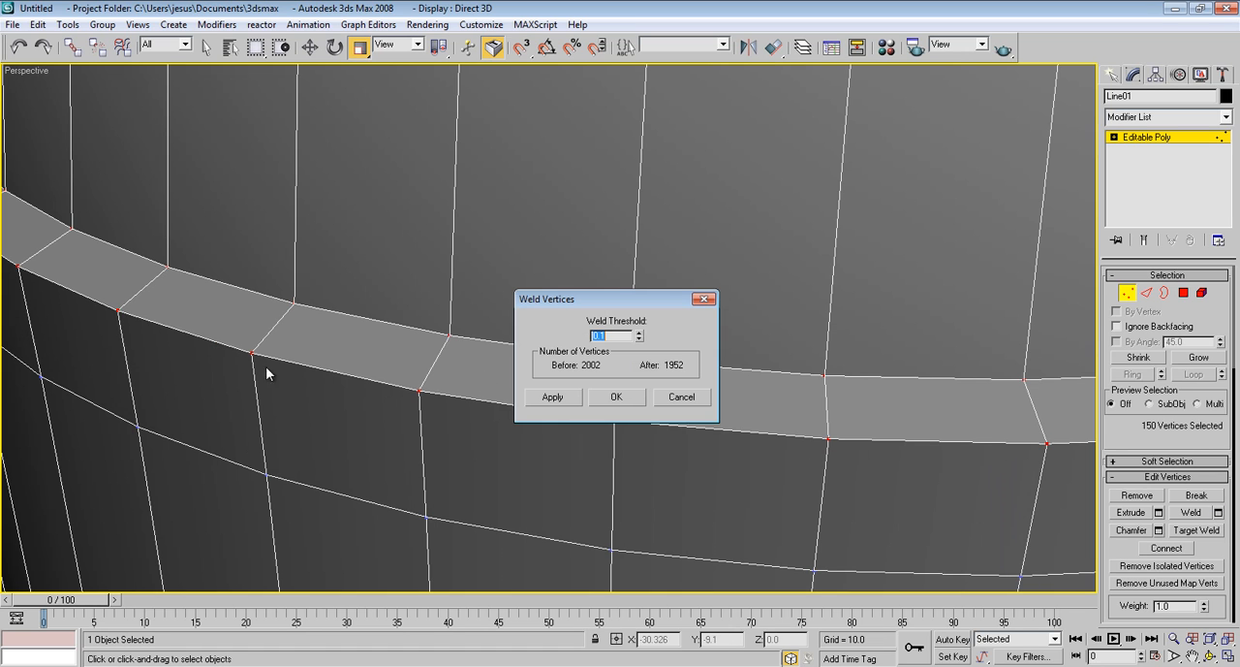
pyautogui.click(626, 398)
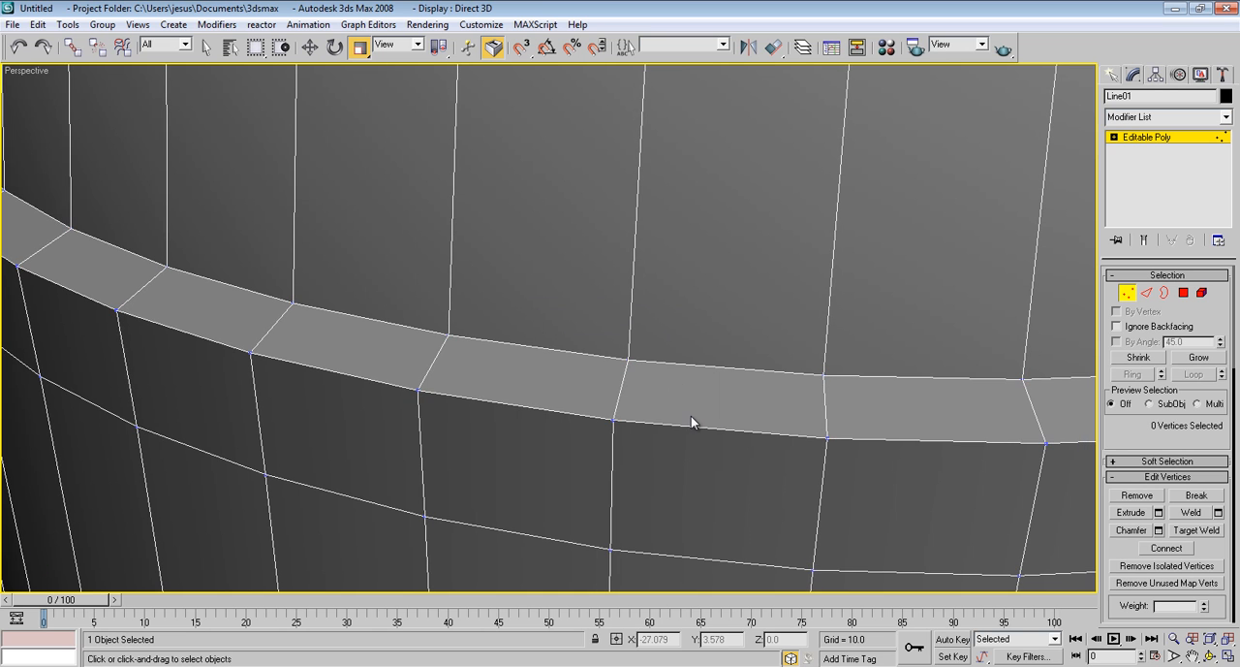
# Enter edge editing and select the complete outer and inner edge loops of the rebuilt collar rim
pyautogui.scroll(-10, 691, 416)
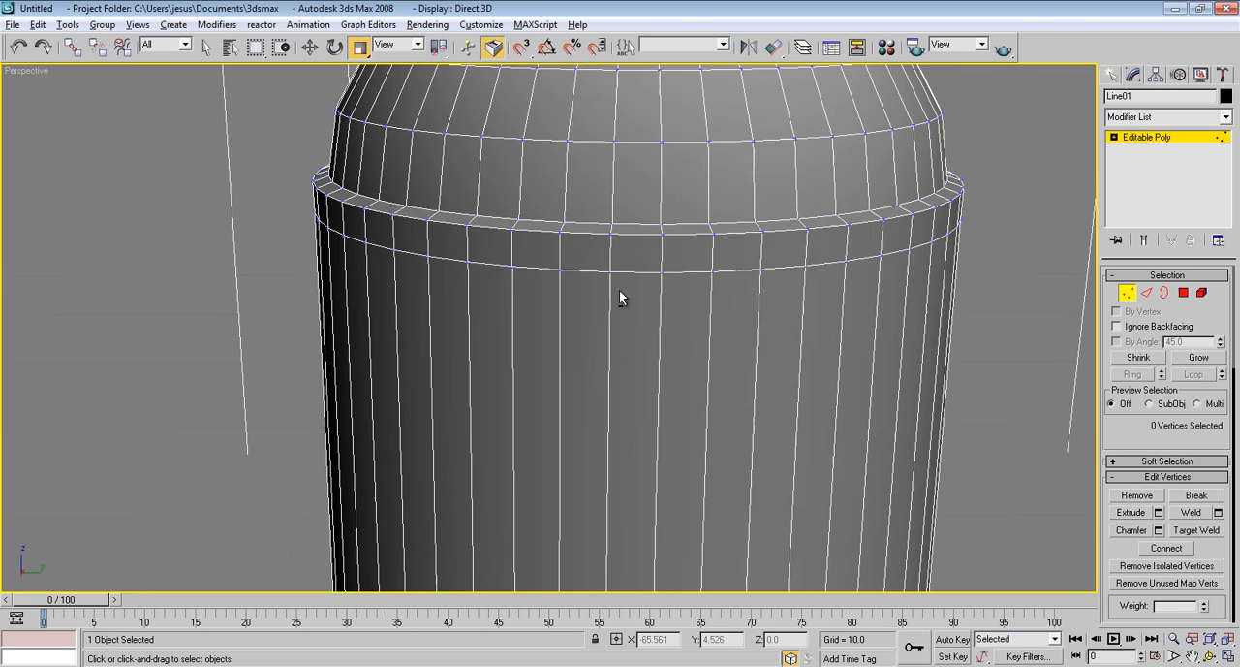
pyautogui.keyDown('alt'); pyautogui.moveTo(619, 290); pyautogui.dragTo(519, 547, button='middle'); pyautogui.keyUp('alt')
pyautogui.scroll(4, 594, 509)
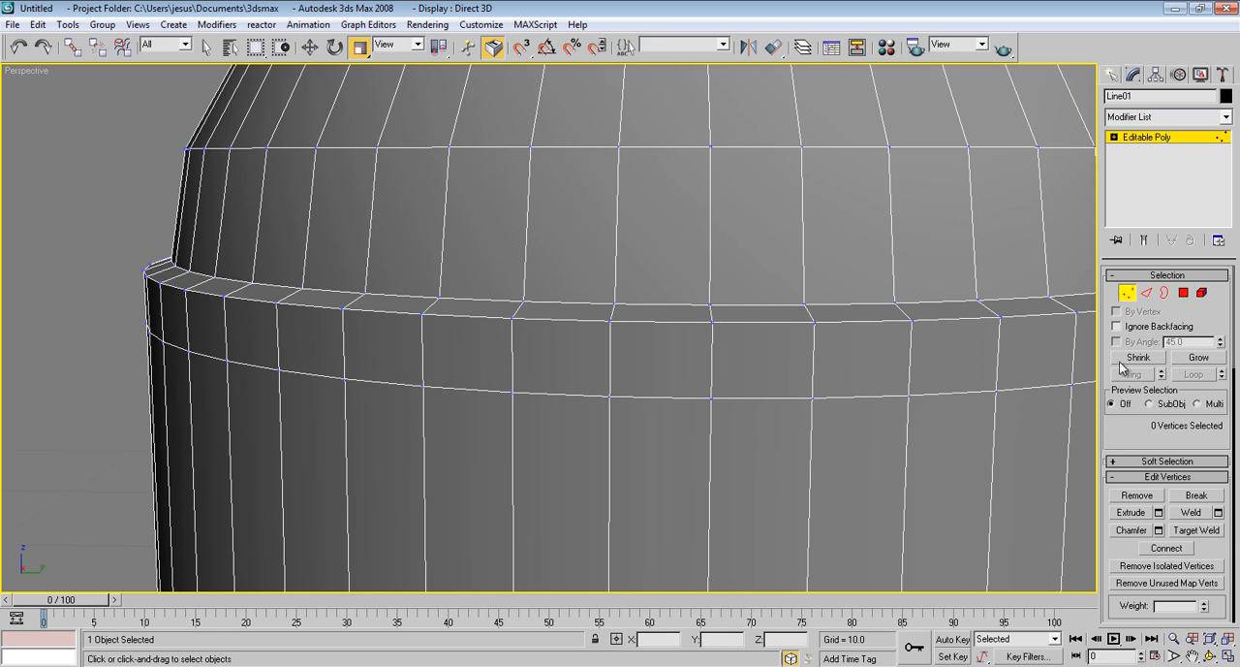
pyautogui.click(1146, 291)
pyautogui.doubleClick(795, 315)
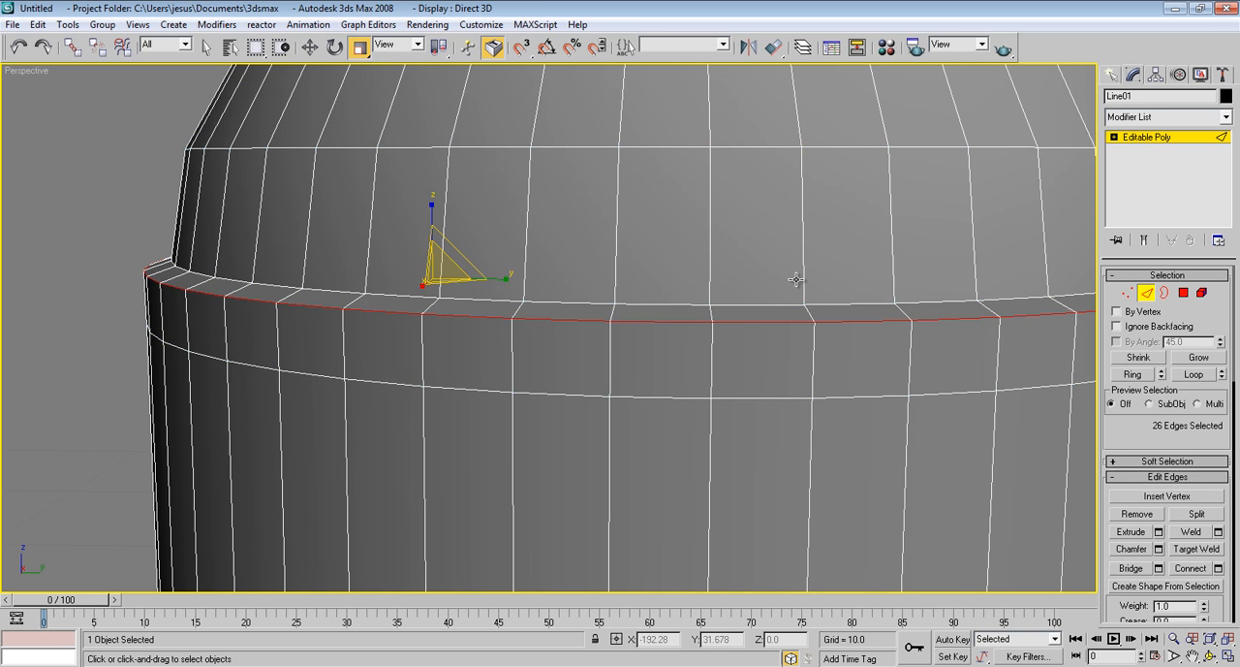
pyautogui.keyDown('alt'); pyautogui.moveTo(795, 277); pyautogui.dragTo(588, 452, button='middle'); pyautogui.keyUp('alt')
pyautogui.keyDown('ctrl'); pyautogui.click(588, 459); pyautogui.keyUp('ctrl')
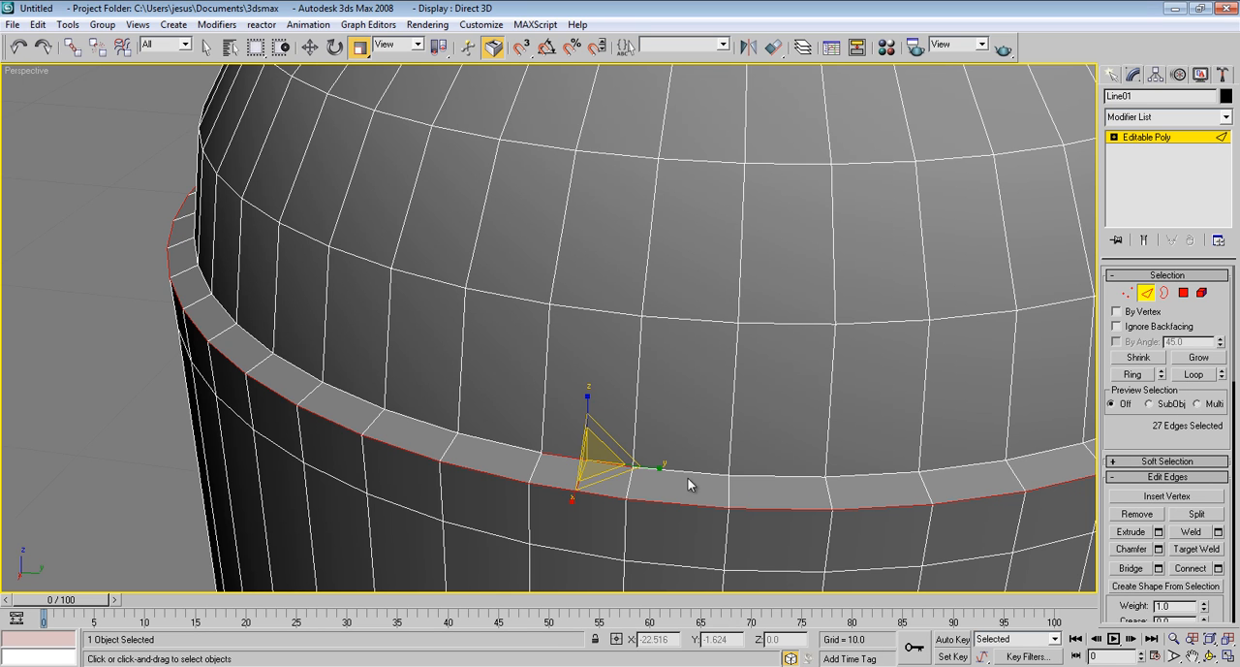
pyautogui.click(1195, 374)
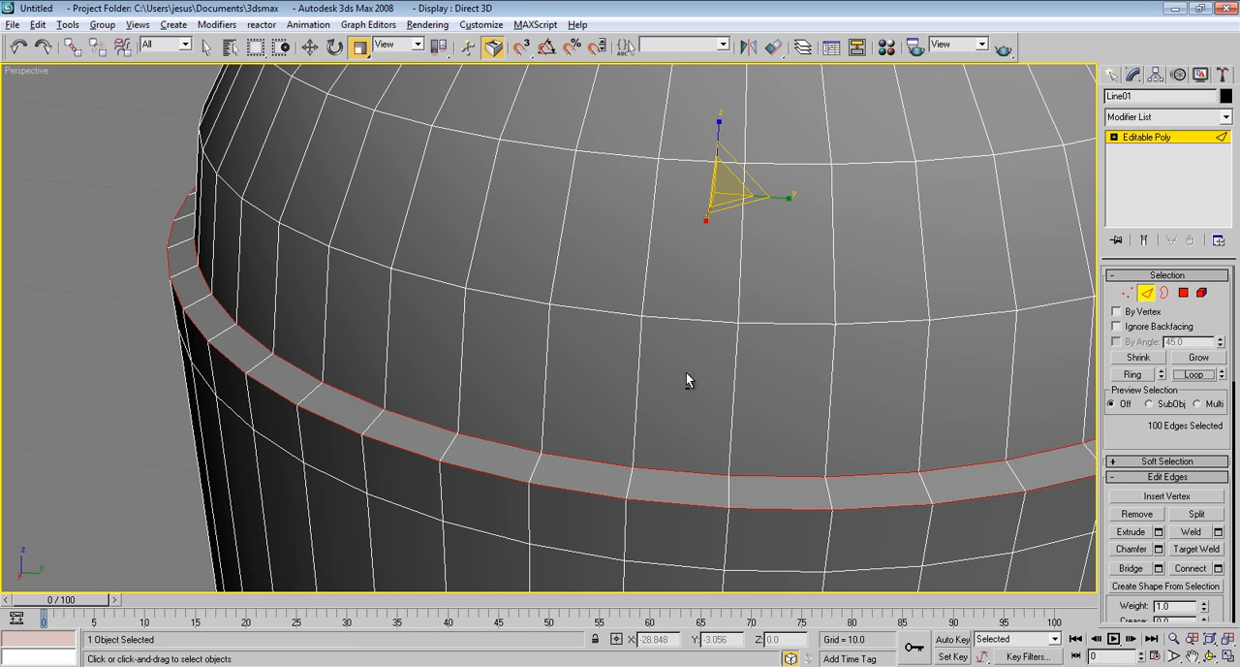
pyautogui.scroll(5, 662, 335)
pyautogui.moveTo(662, 335); pyautogui.dragTo(684, 300, button='middle')
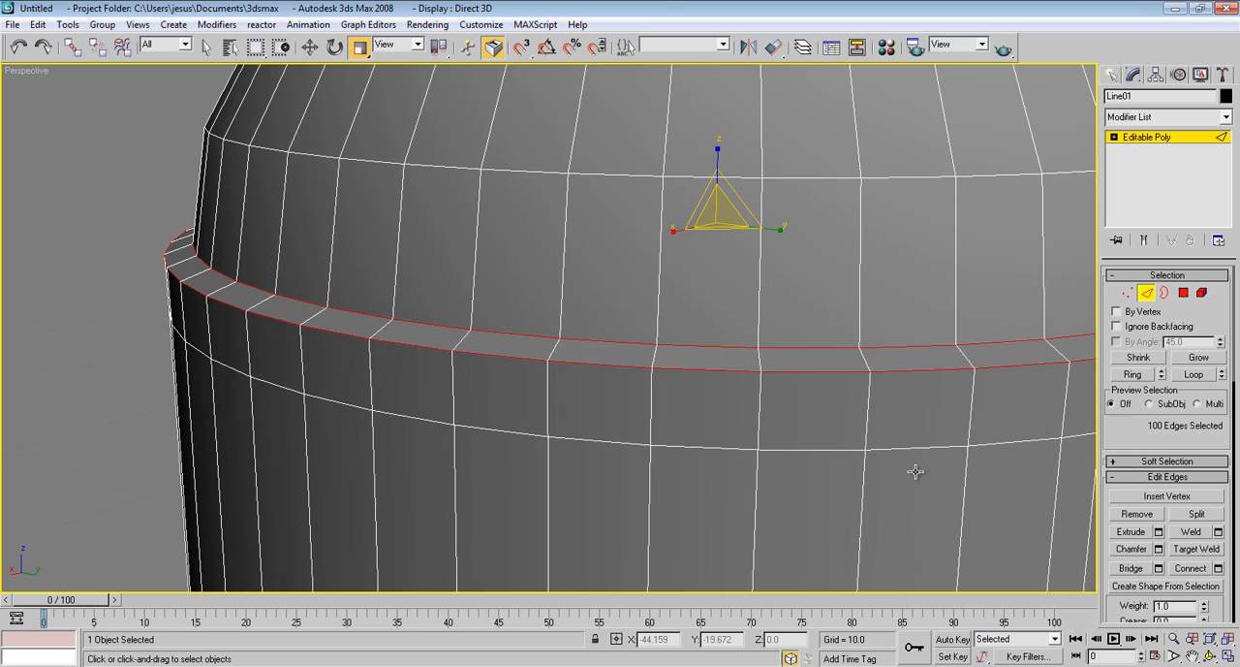
# Chamfer the selected inner and outer collar edge loops by 0.02 with 5 segments and leave edge editing
pyautogui.click(1159, 549)
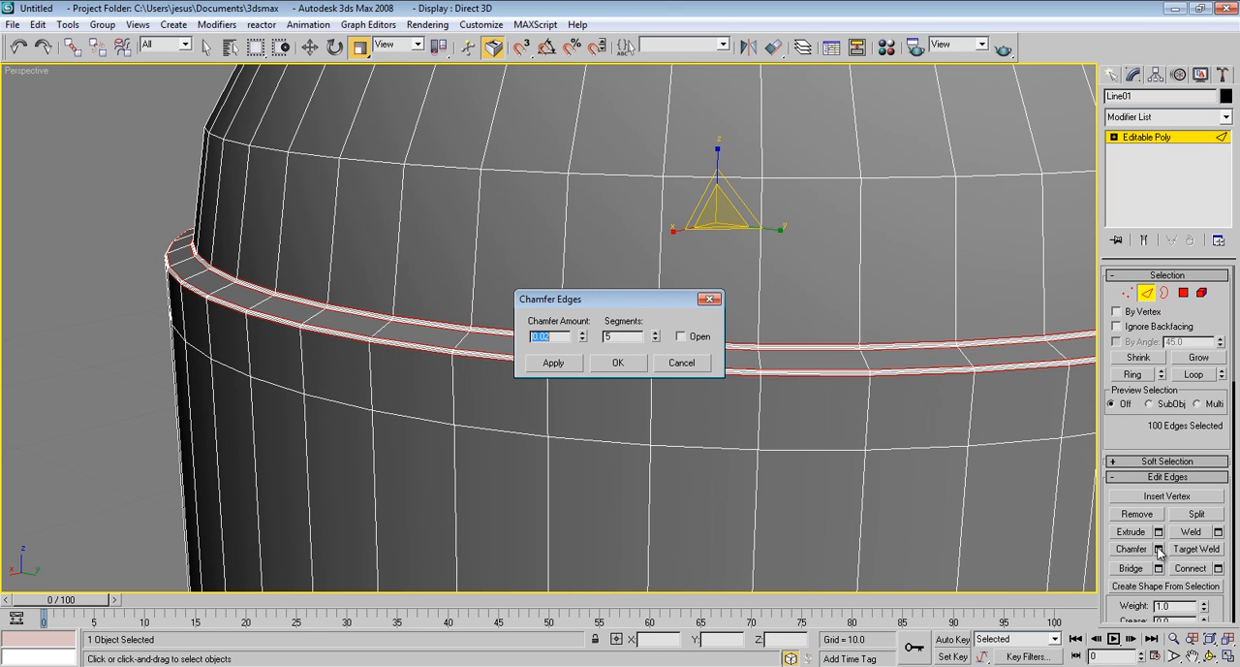
pyautogui.click(620, 361)
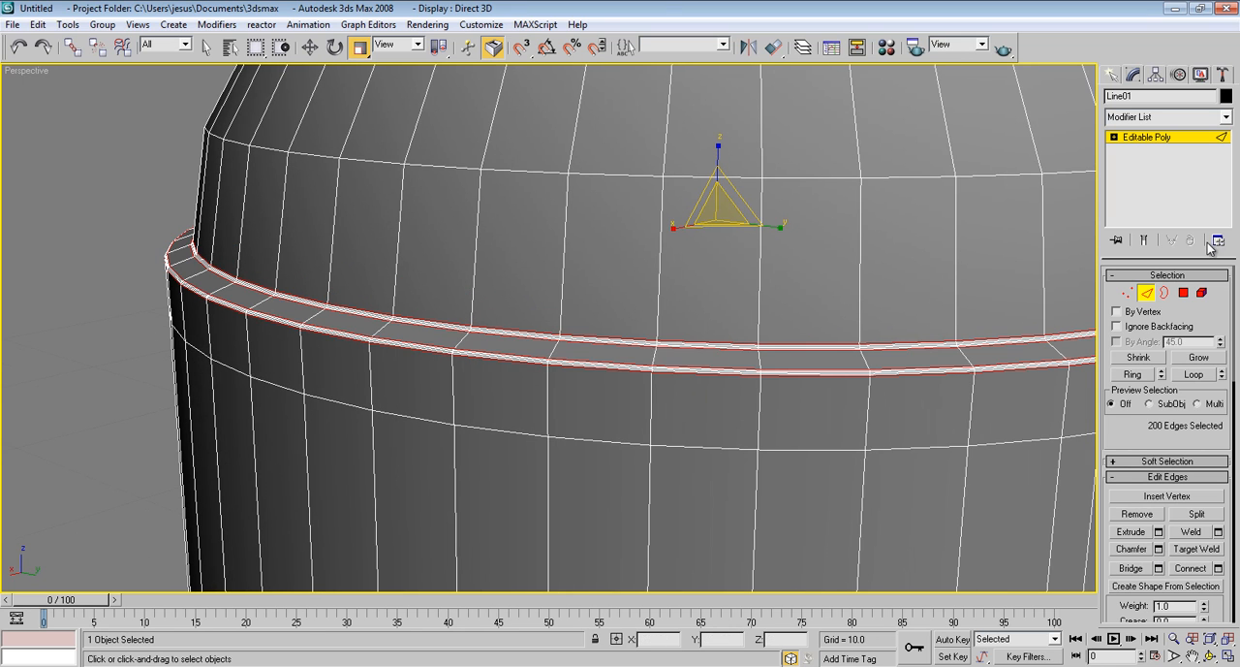
pyautogui.click(1150, 294)
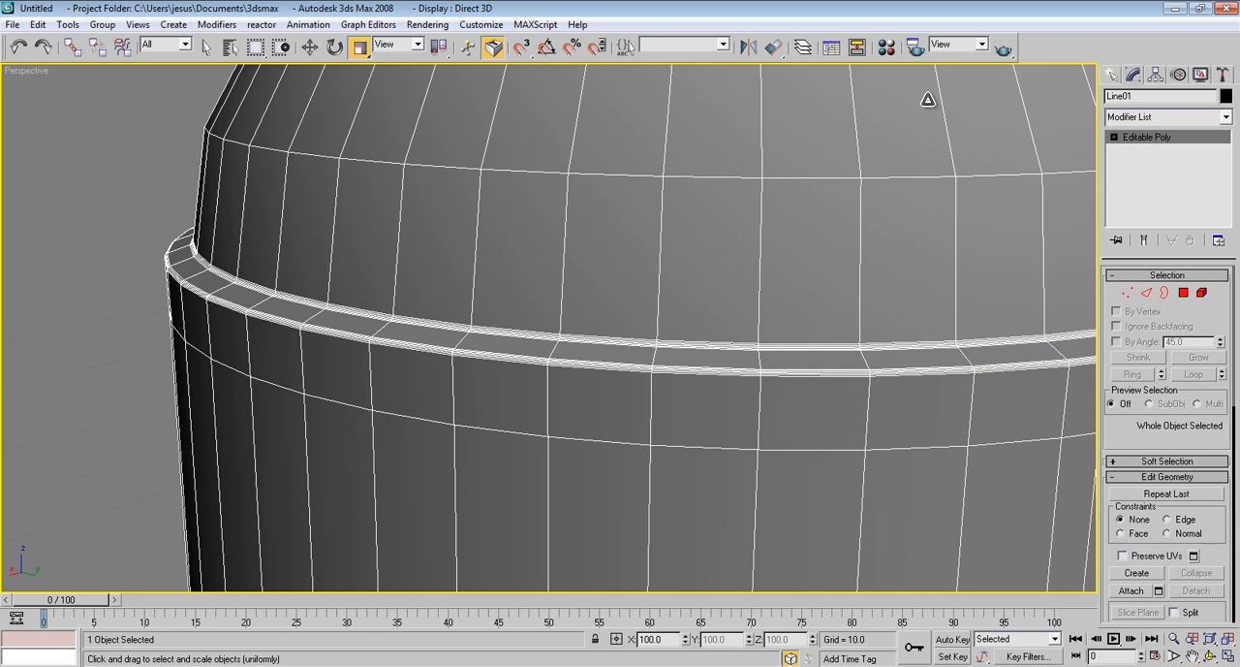
# Apply a MeshSmooth modifier to the whole bullet and set its subdivision iterations to 2
pyautogui.keyDown('alt'); pyautogui.moveTo(928, 101); pyautogui.dragTo(930, 127, button='middle'); pyautogui.keyUp('alt')
pyautogui.scroll(-5, 929, 376)
pyautogui.scroll(-5, 928, 136)
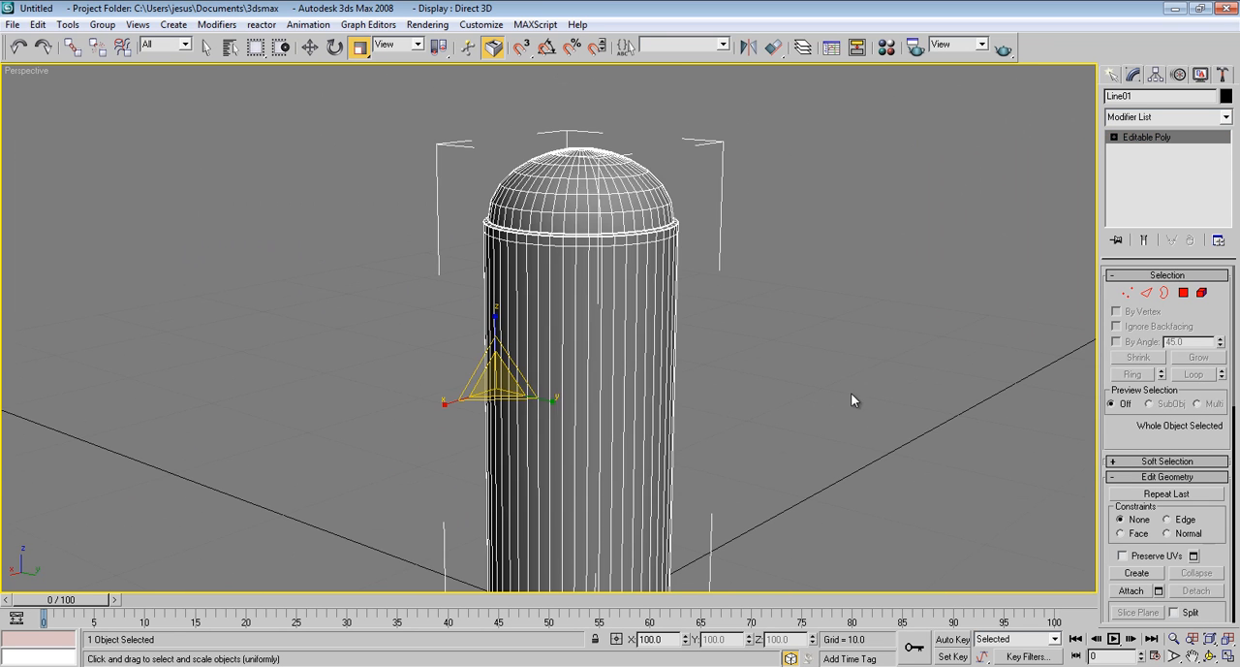
pyautogui.moveTo(855, 402); pyautogui.dragTo(872, 271, button='middle')
pyautogui.scroll(-5, 863, 276)
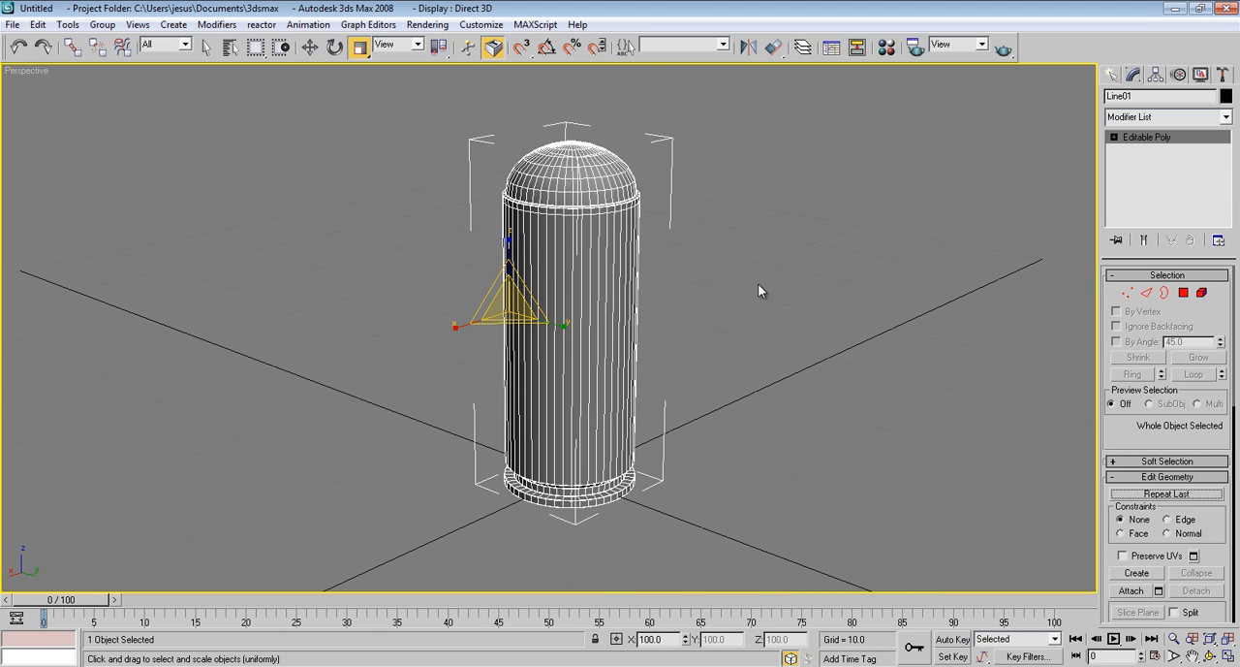
pyautogui.click(1187, 117)
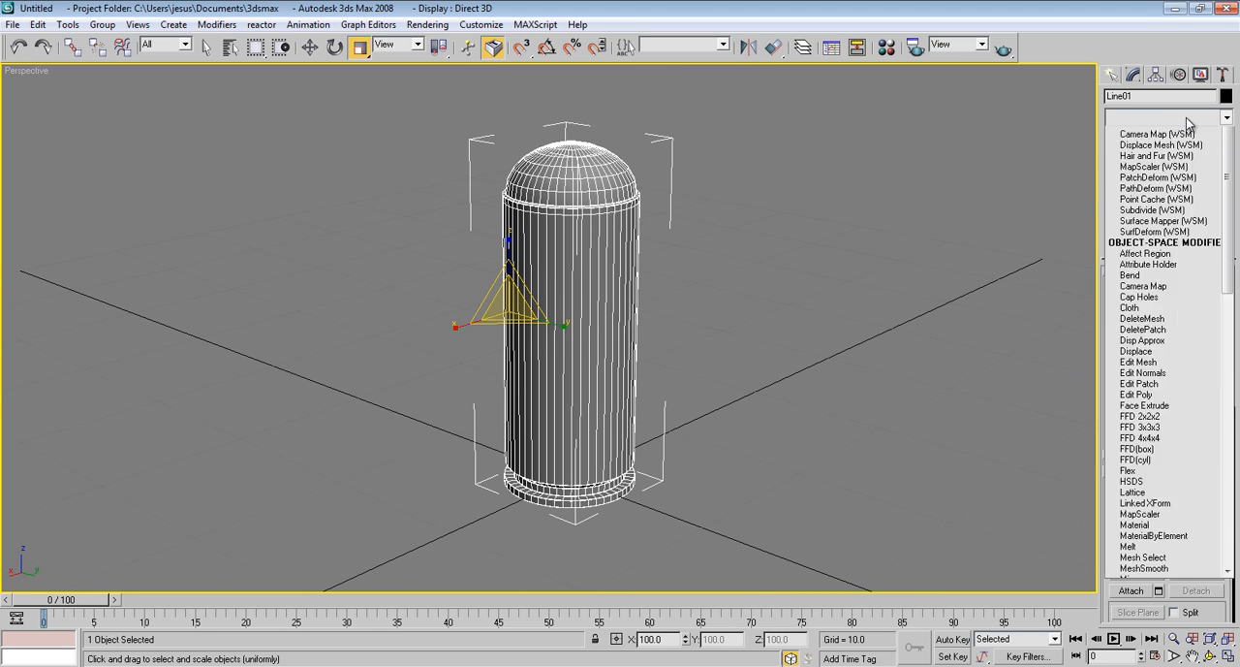
pyautogui.scroll(-4, 1158, 540)
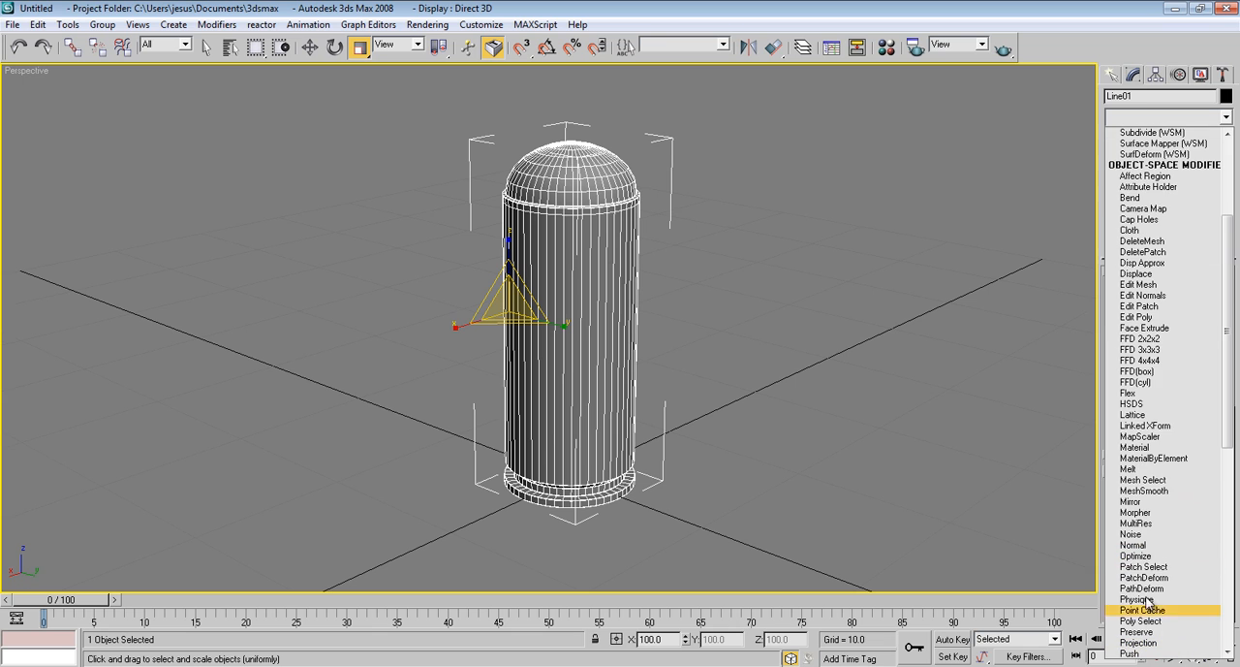
pyautogui.click(1160, 491)
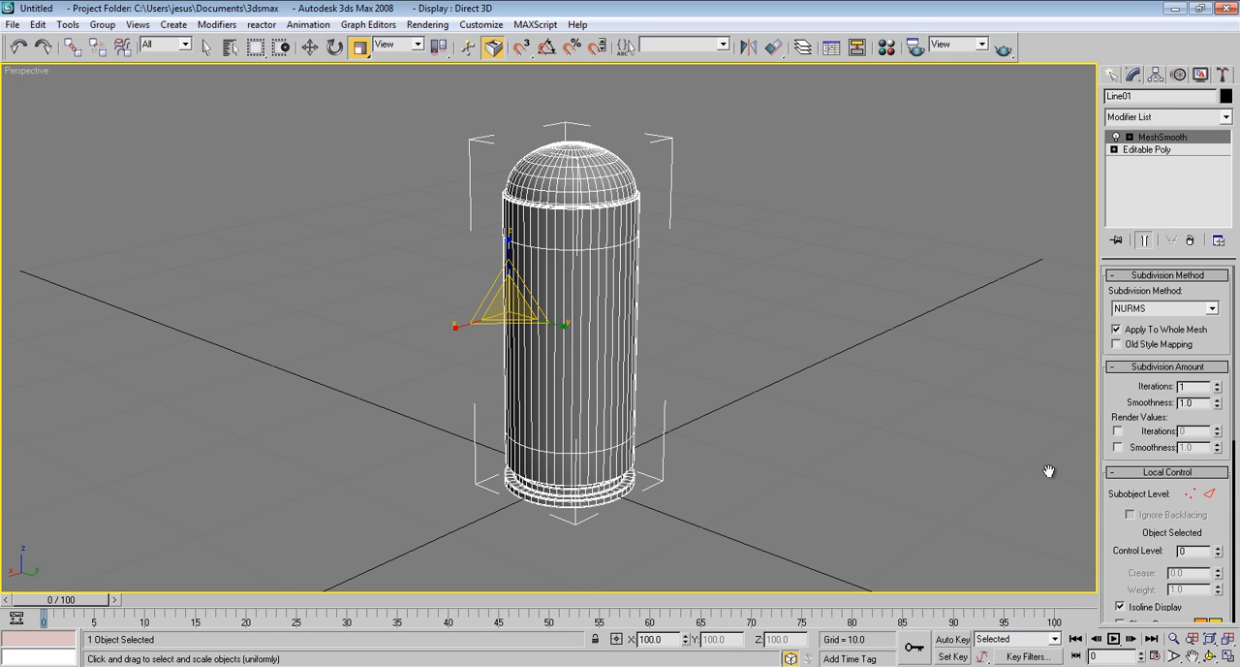
pyautogui.click(1219, 384)
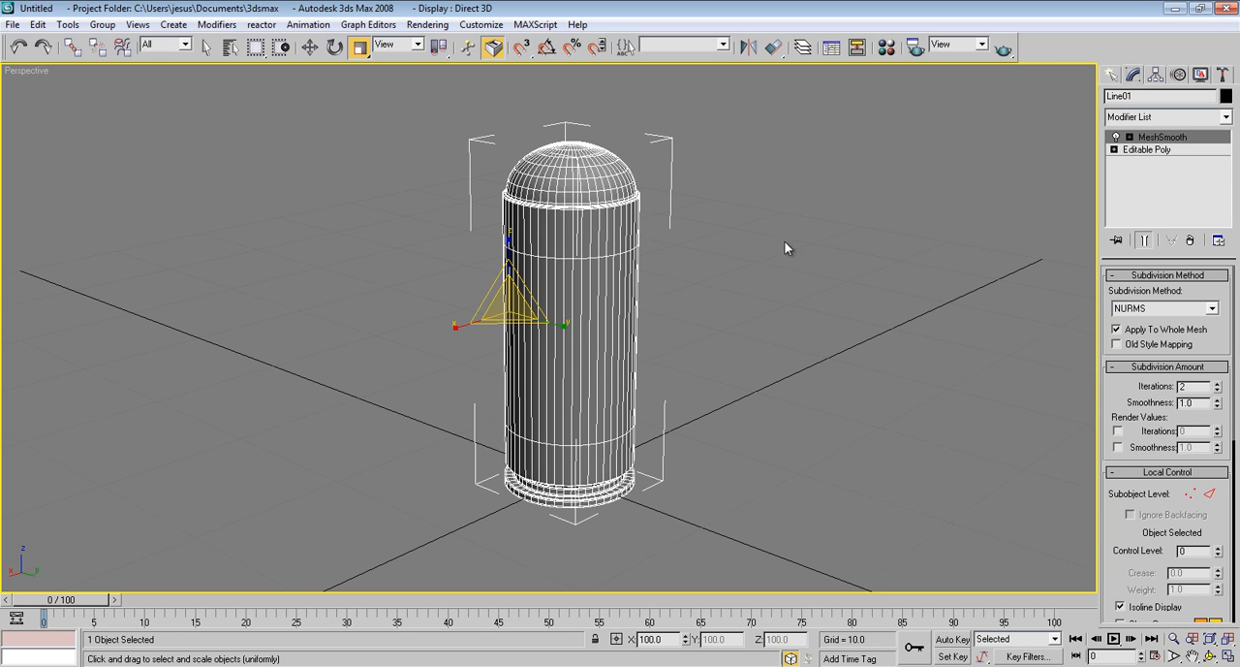
# Show the perspective view as smooth shaded without wireframe and inspect the whole smoothed bullet
pyautogui.press('F3')
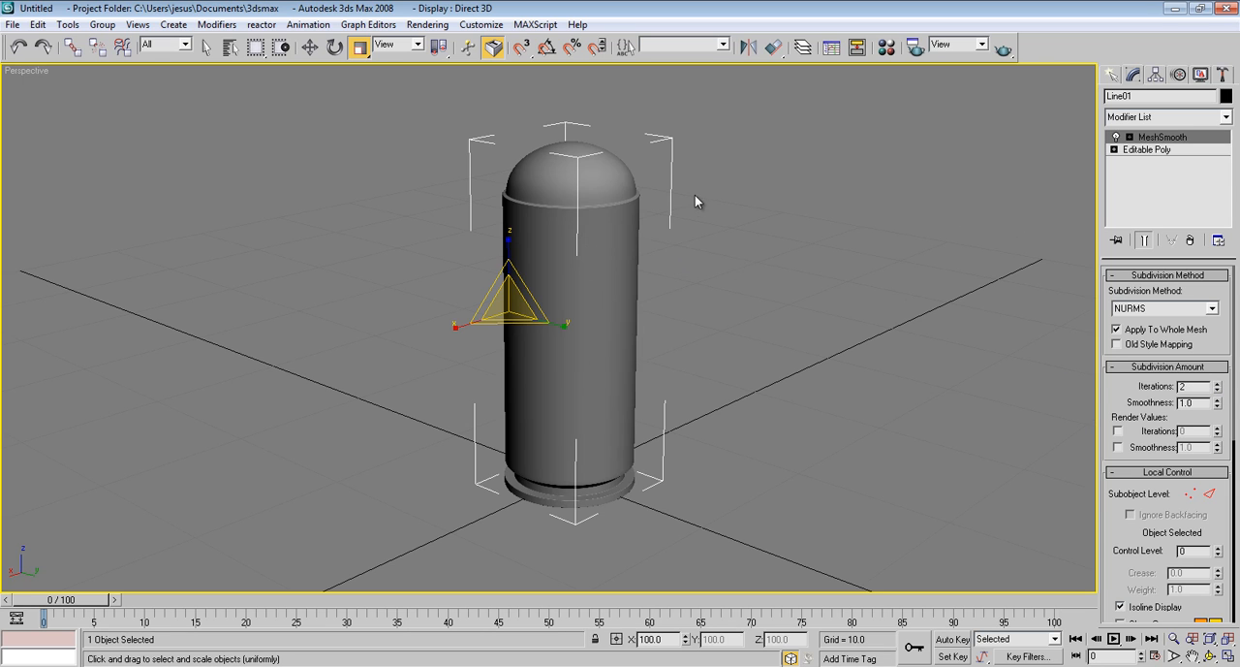
pyautogui.moveTo(669, 188)
pyautogui.keyDown('alt'); pyautogui.mouseDown(button='middle')
pyautogui.moveTo(649, 228)
pyautogui.moveTo(759, 169)
pyautogui.moveTo(669, 190)
pyautogui.mouseUp(button='middle'); pyautogui.keyUp('alt')
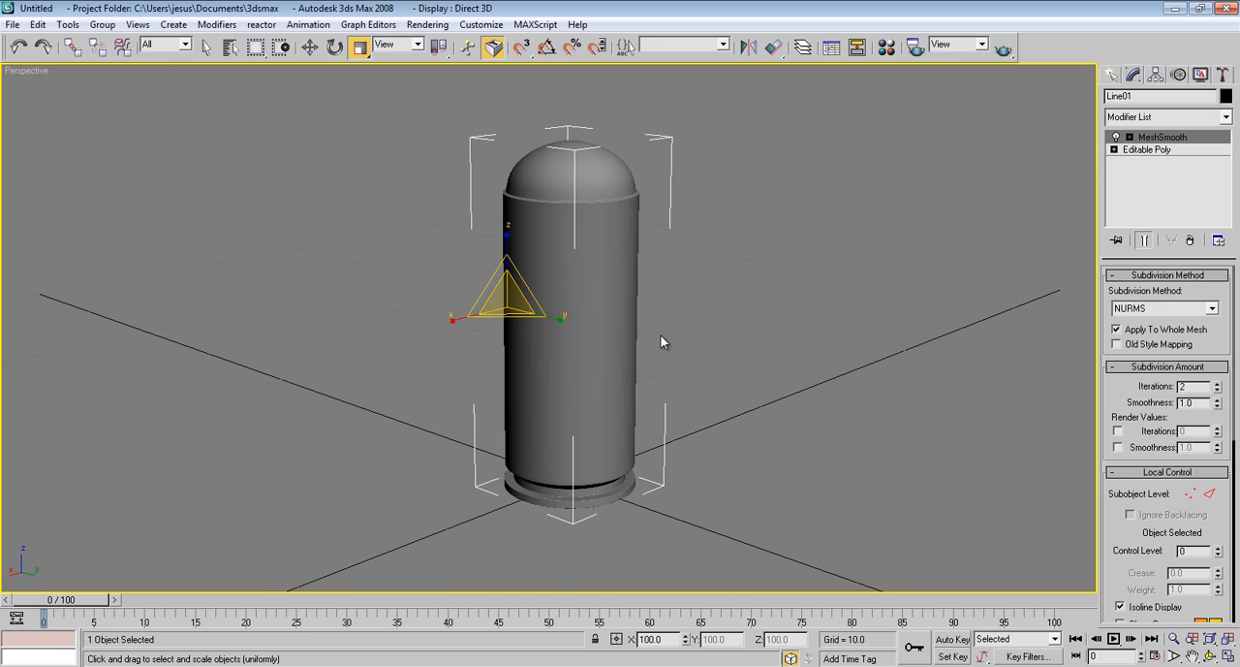
pyautogui.keyDown('alt'); pyautogui.moveTo(676, 322); pyautogui.dragTo(747, 347, button='middle'); pyautogui.keyUp('alt')
pyautogui.scroll(-3, 761, 347)
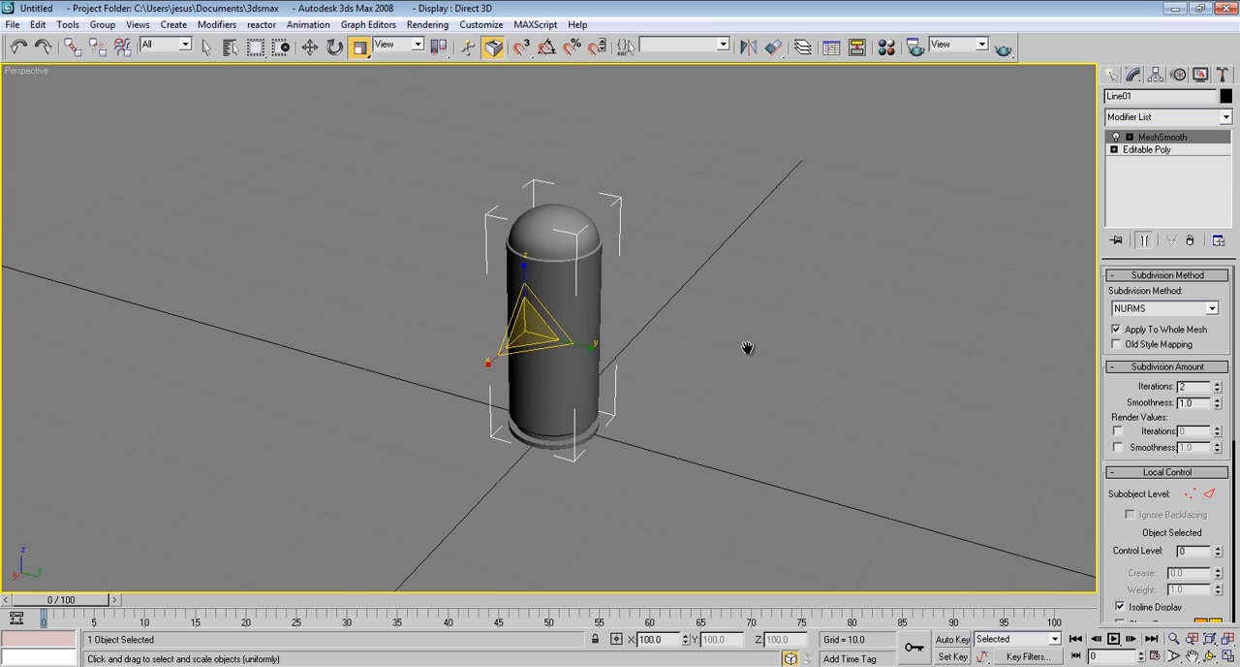
# Open the render settings and check which production renderer is assigned
pyautogui.click(426, 27)
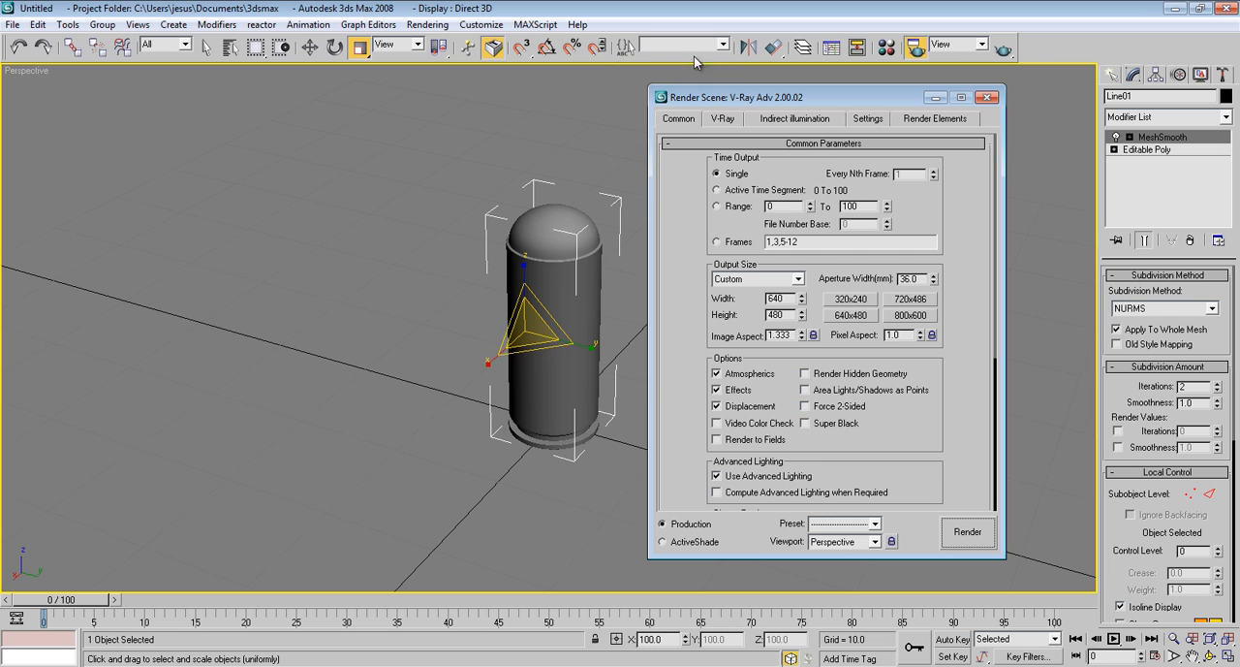
pyautogui.moveTo(756, 96); pyautogui.dragTo(758, 74)
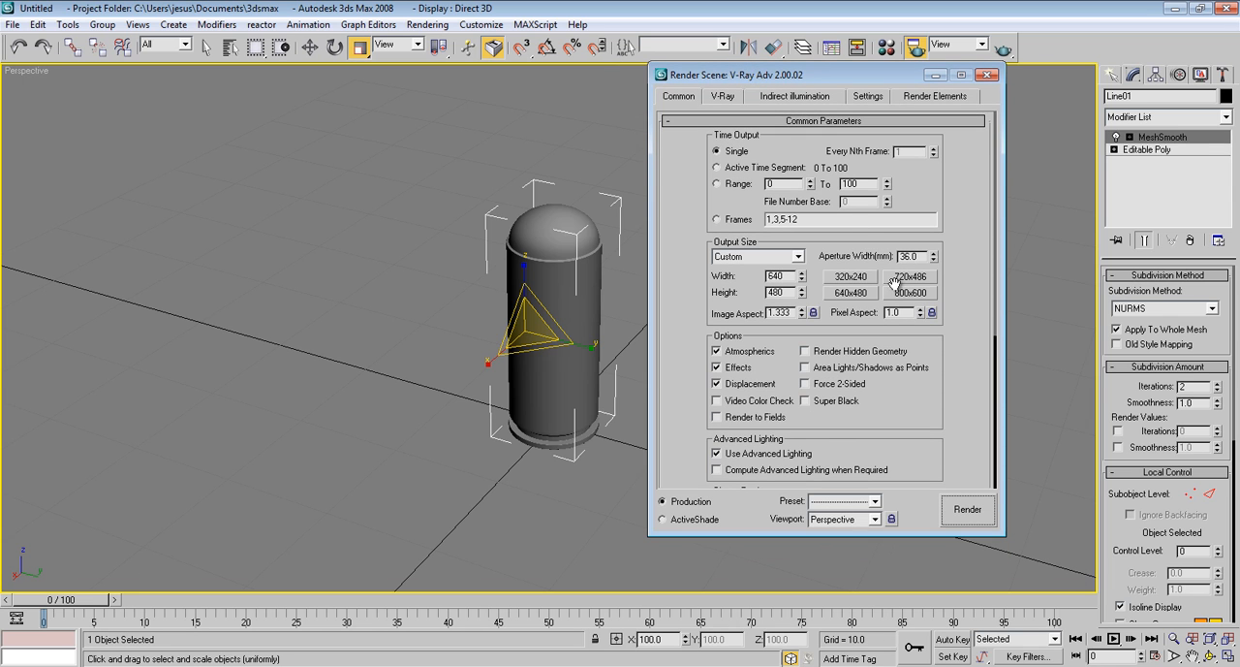
pyautogui.scroll(-3, 969, 347)
pyautogui.scroll(3, 969, 347)
pyautogui.scroll(-5, 969, 378)
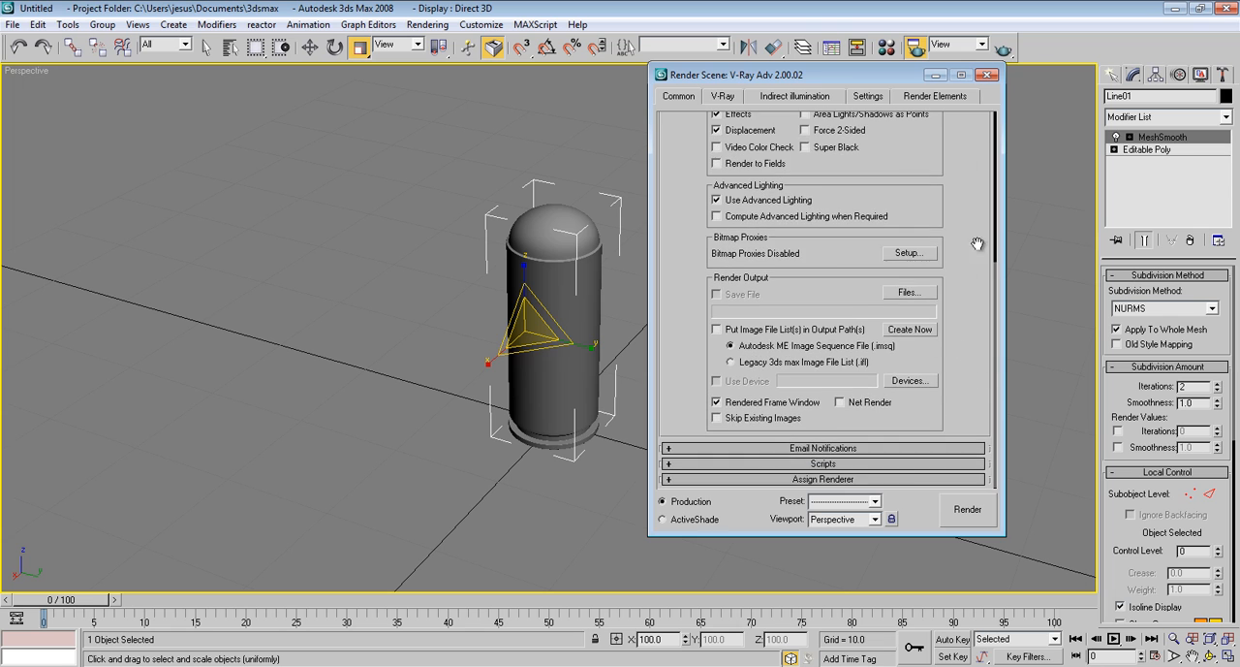
pyautogui.click(897, 479)
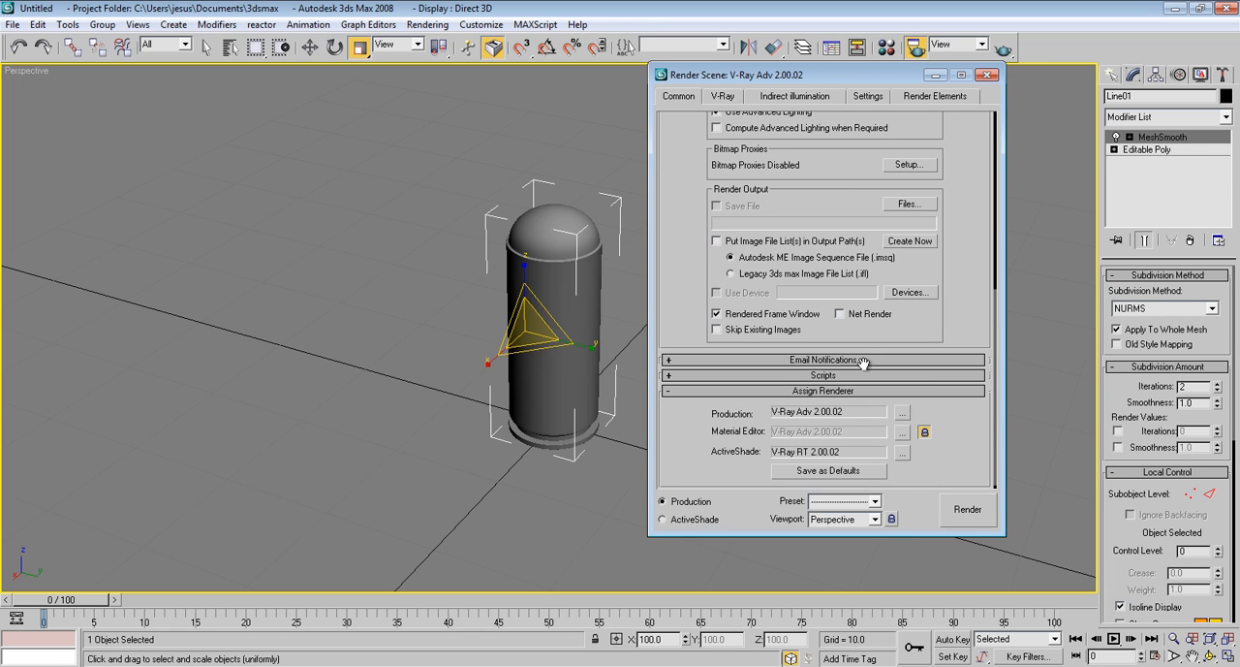
pyautogui.scroll(5, 969, 203)
# Enable V-Ray's built-in frame buffer in the render settings
pyautogui.click(720, 100)
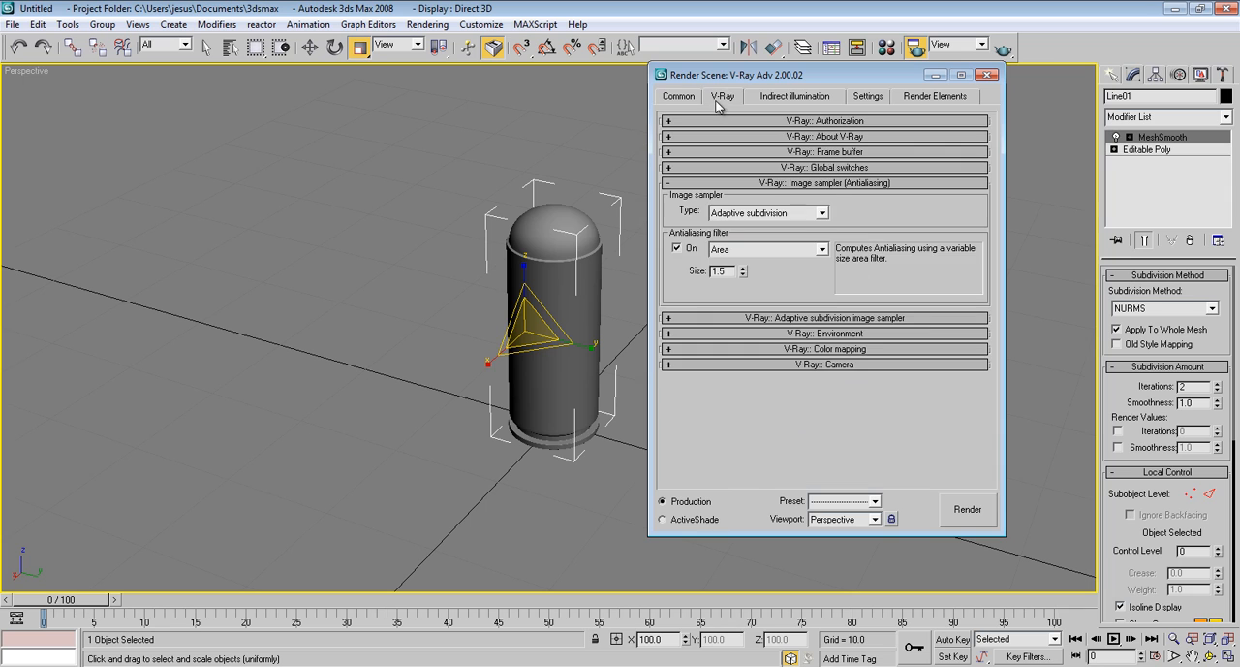
pyautogui.click(828, 184)
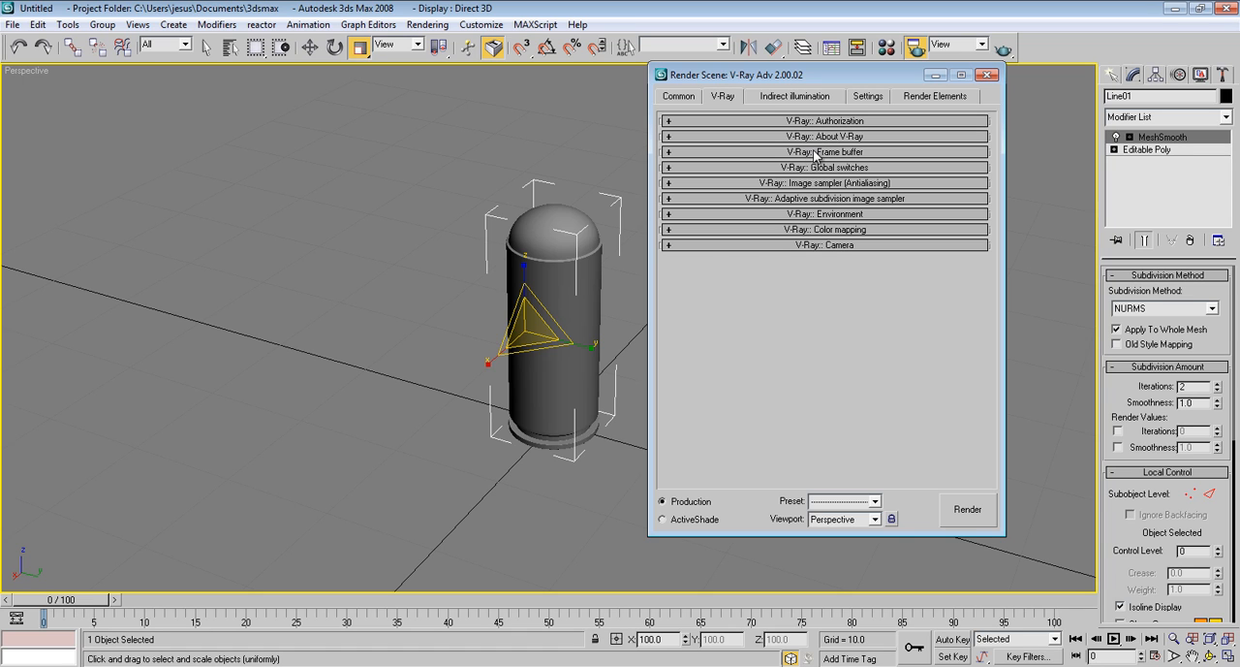
pyautogui.click(812, 152)
pyautogui.click(673, 169)
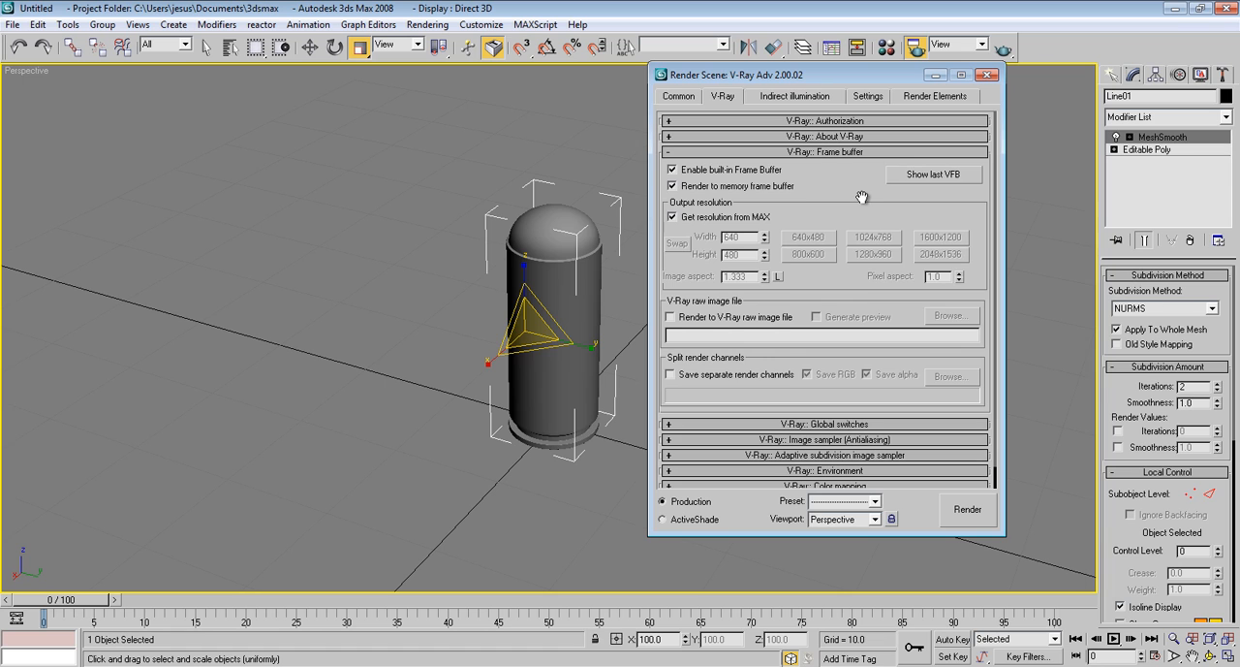
pyautogui.click(853, 154)
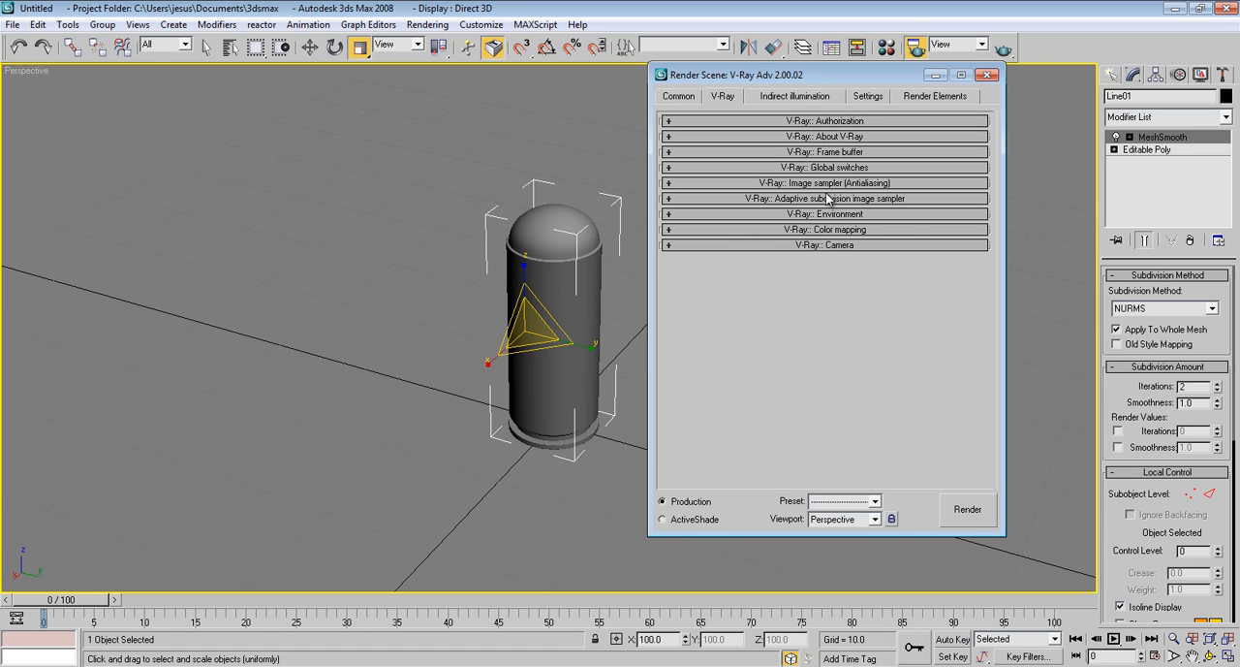
# Review the V-Ray global switches, and set the image sampler to Adaptive DMC with the Catmull-Rom antialiasing filter
pyautogui.click(827, 169)
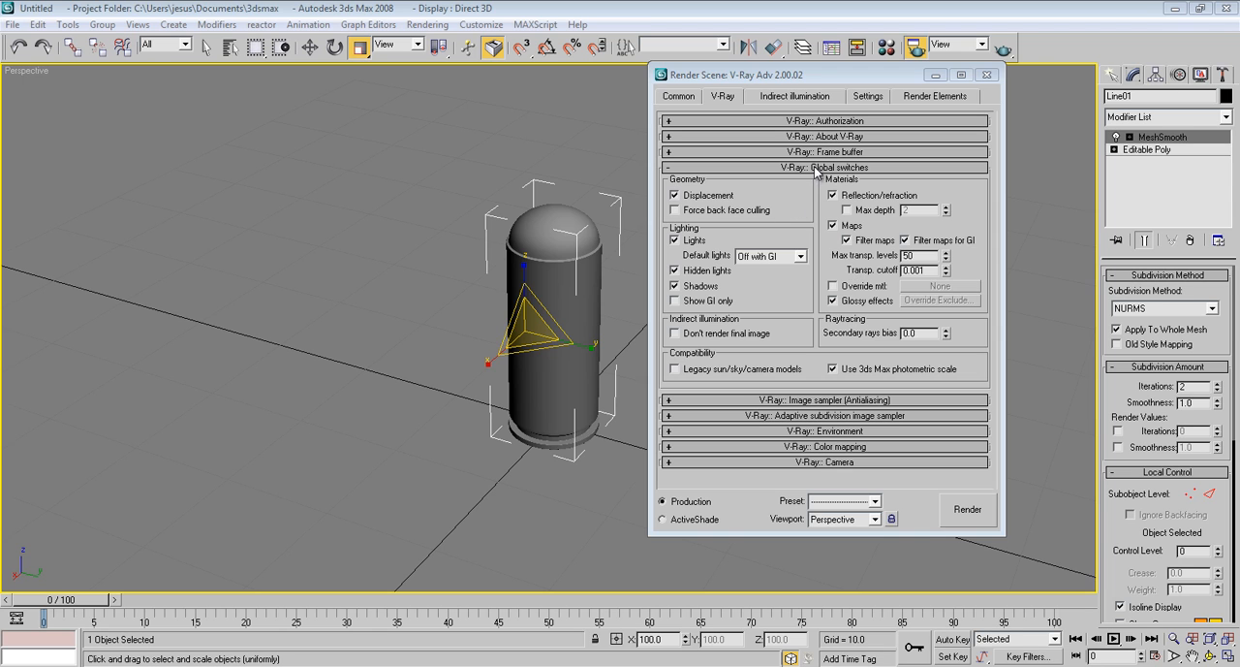
pyautogui.click(816, 170)
pyautogui.click(801, 184)
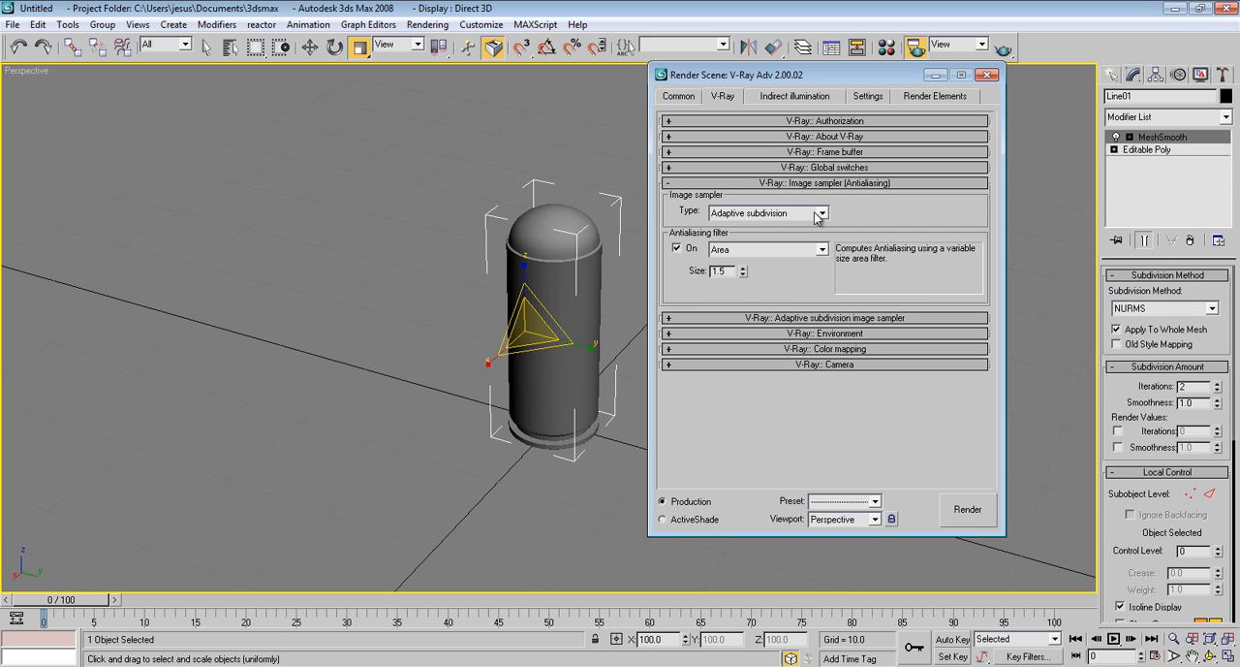
pyautogui.click(820, 213)
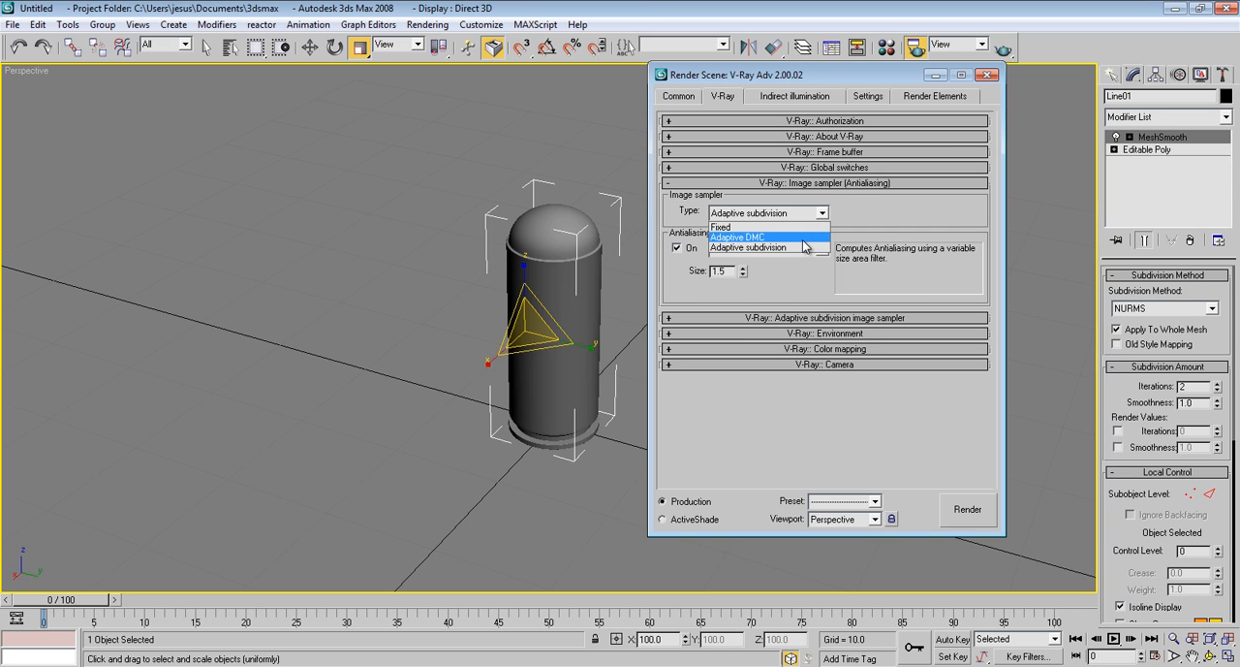
pyautogui.click(799, 238)
pyautogui.click(803, 250)
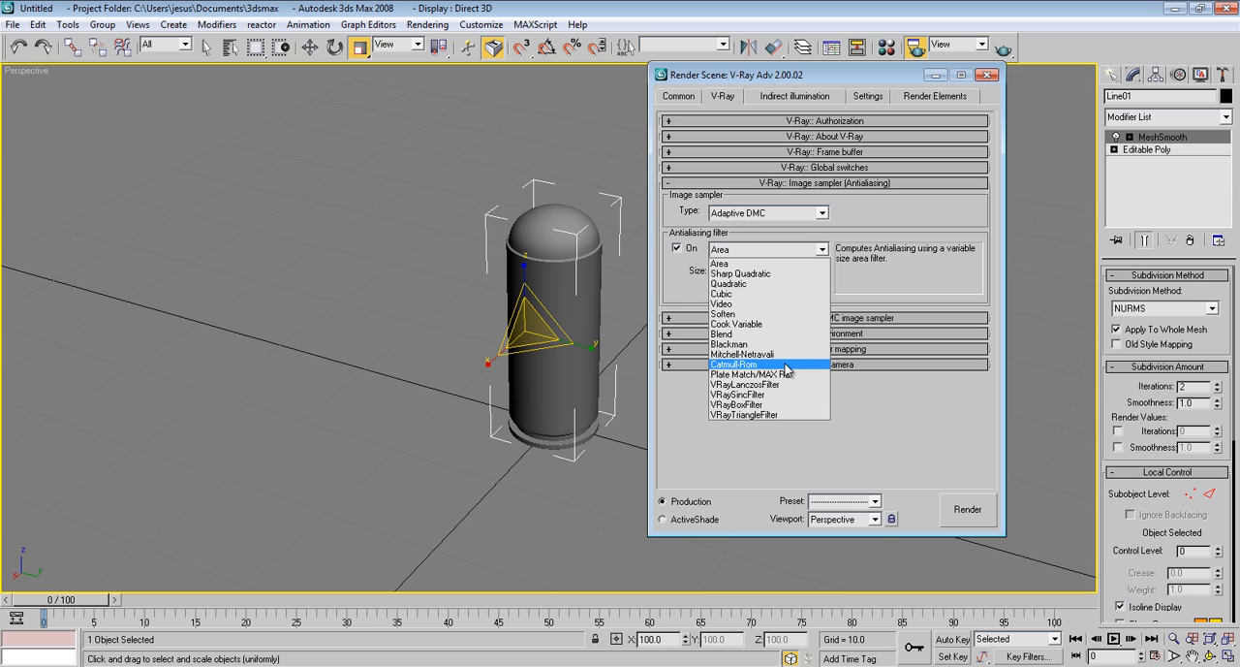
pyautogui.click(785, 364)
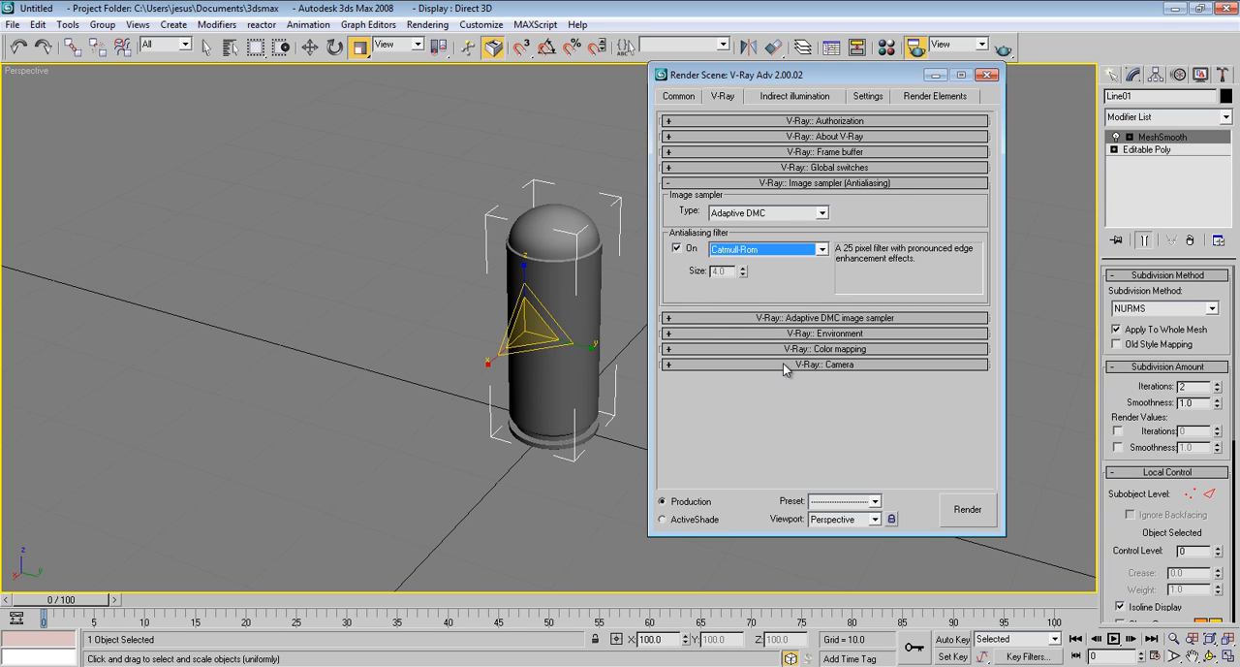
pyautogui.click(856, 184)
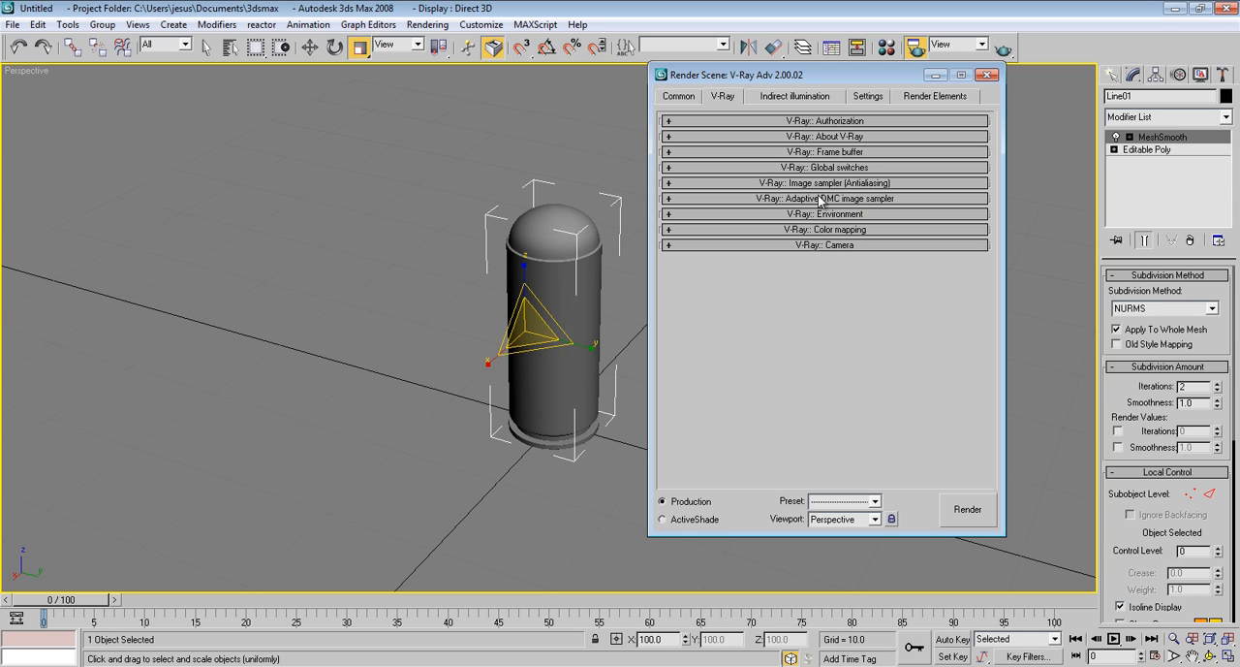
# Edit the Adaptive DMC sampler's minimum and maximum subdivisions, and use its own color threshold instead of the DMC sampler threshold
pyautogui.click(825, 201)
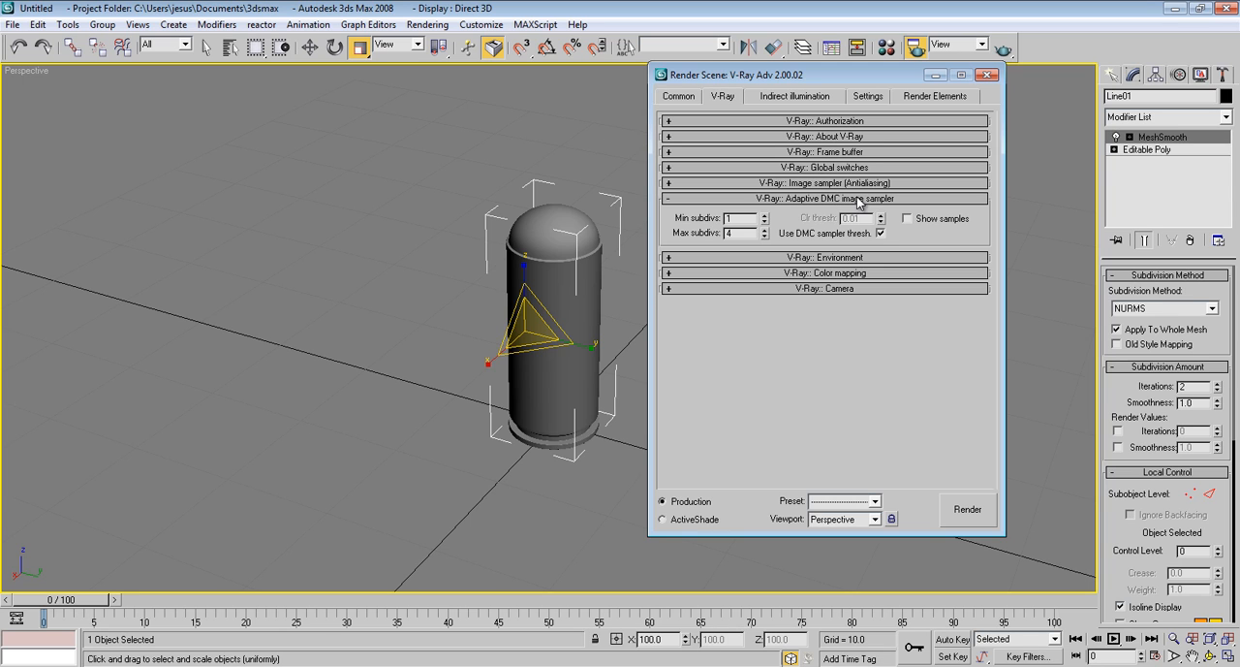
pyautogui.doubleClick(727, 218)
pyautogui.press('Tab')
pyautogui.click(880, 233)
pyautogui.doubleClick(867, 219)
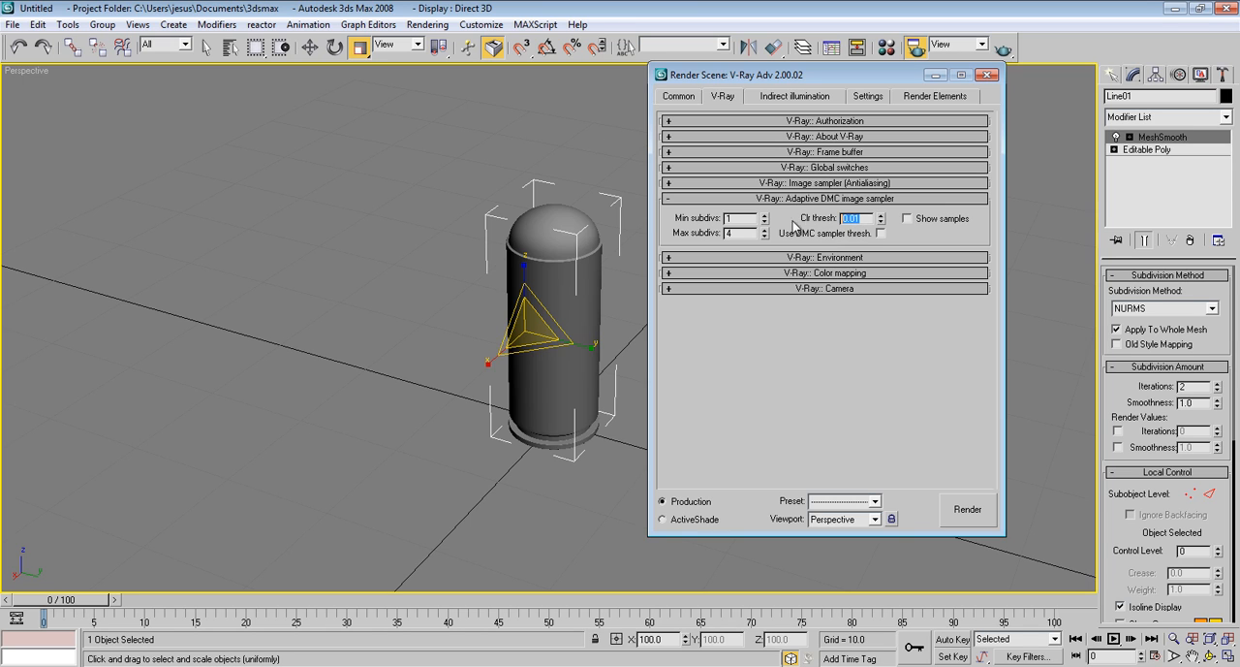
pyautogui.click(842, 199)
# Turn on the V-Ray environment overrides for GI skylight, reflection/refraction and refraction
pyautogui.click(845, 214)
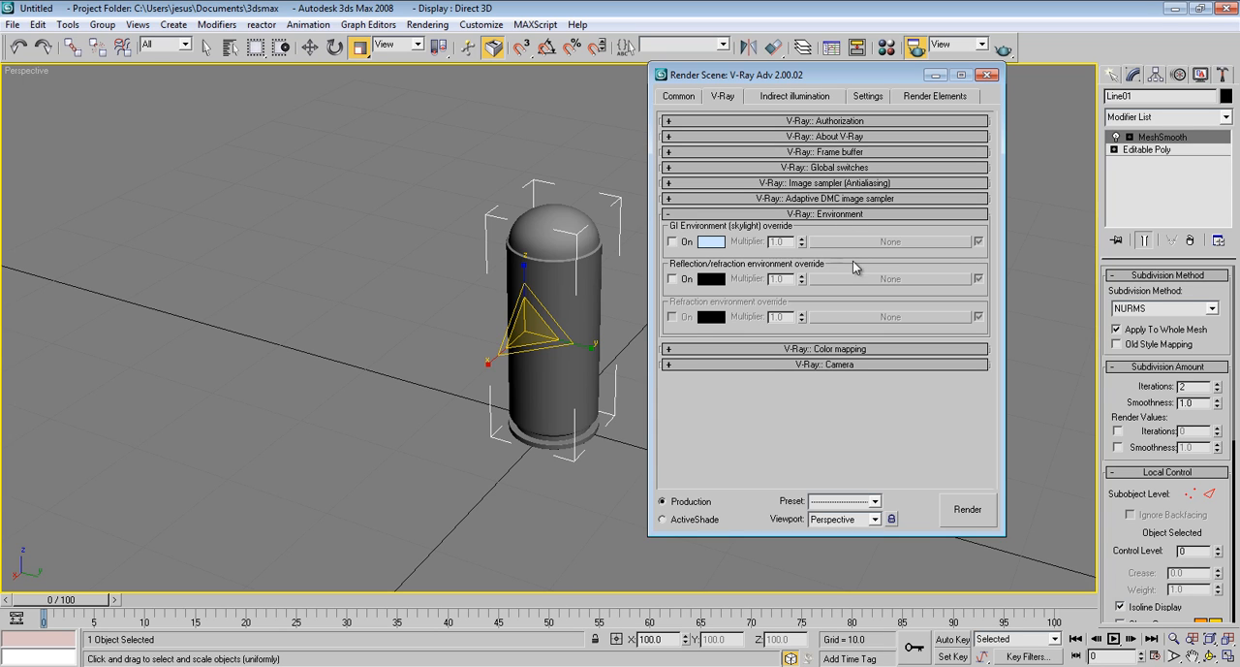
pyautogui.click(673, 243)
pyautogui.click(674, 279)
pyautogui.click(673, 317)
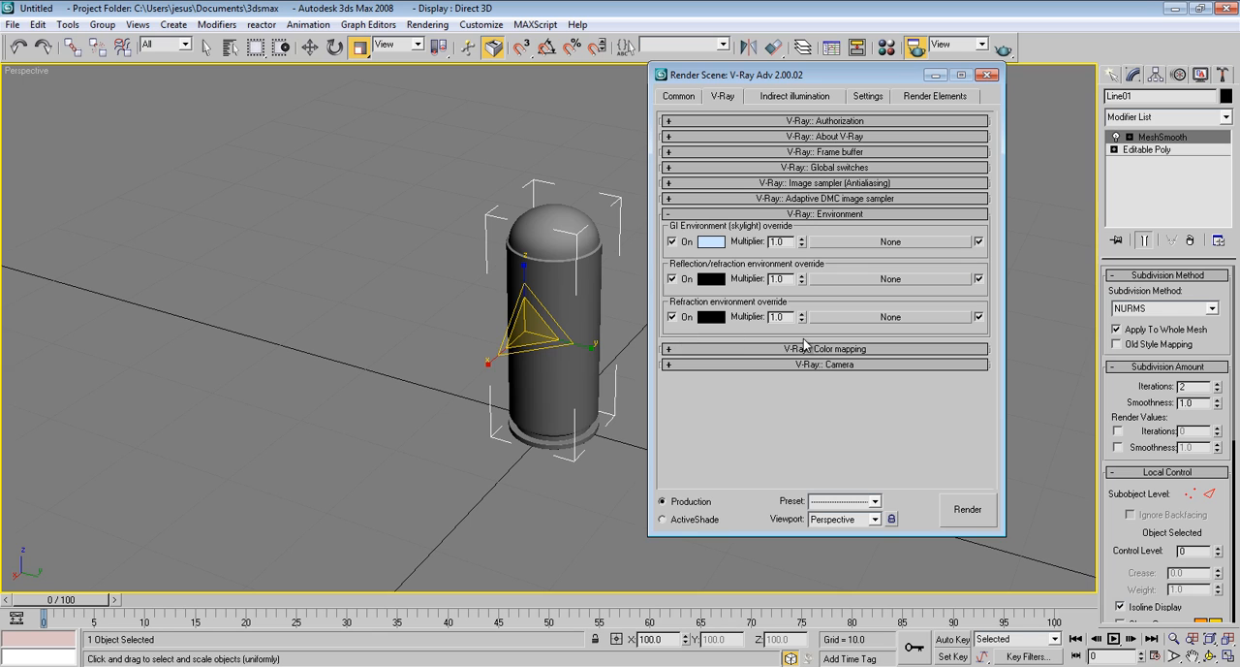
pyautogui.click(849, 213)
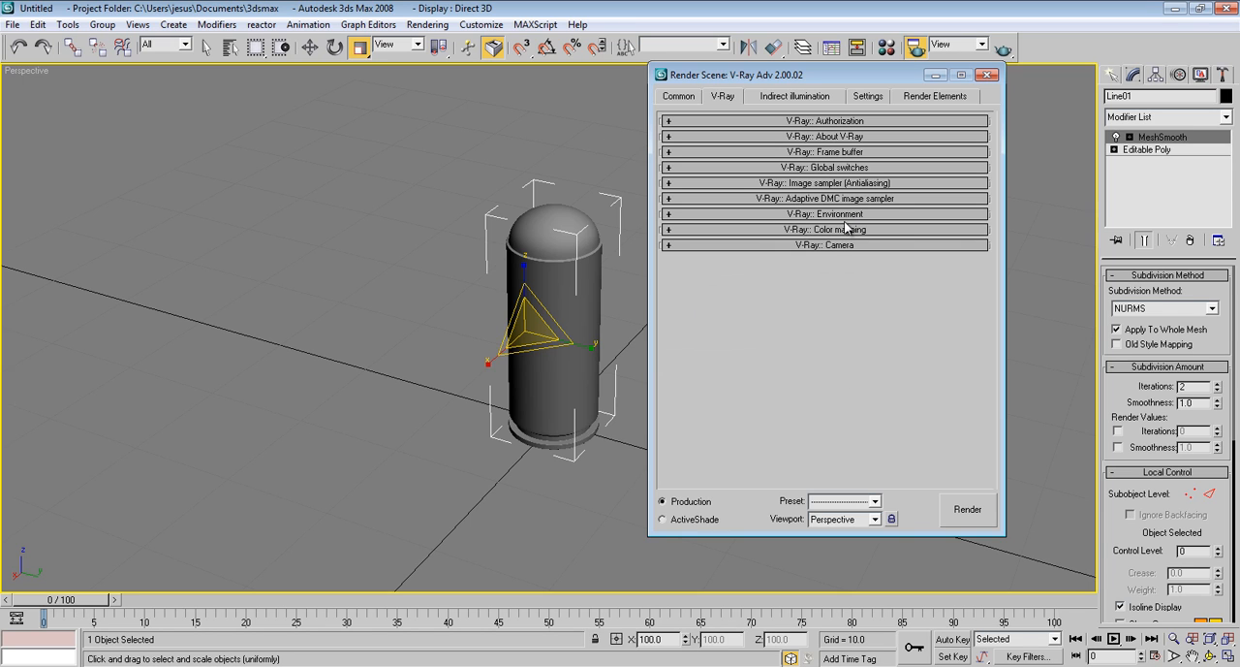
# Check the color mapping settings, and enable indirect illumination with Irradiance map as the primary bounce engine
pyautogui.click(823, 230)
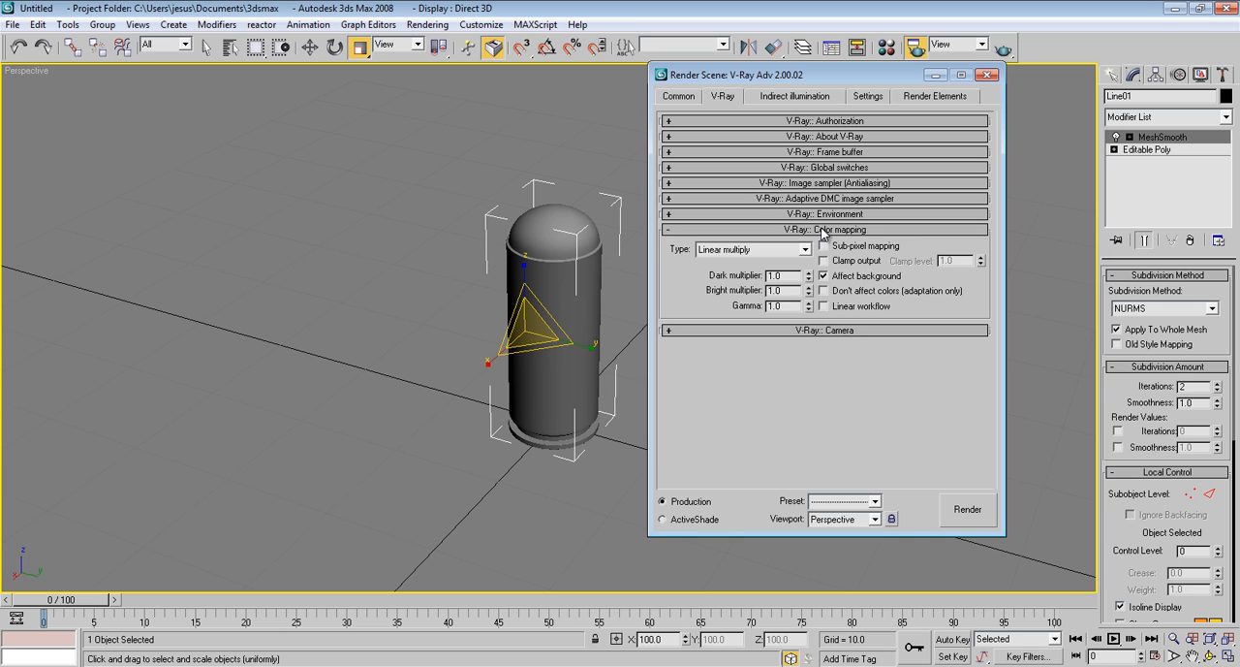
pyautogui.click(823, 231)
pyautogui.click(788, 101)
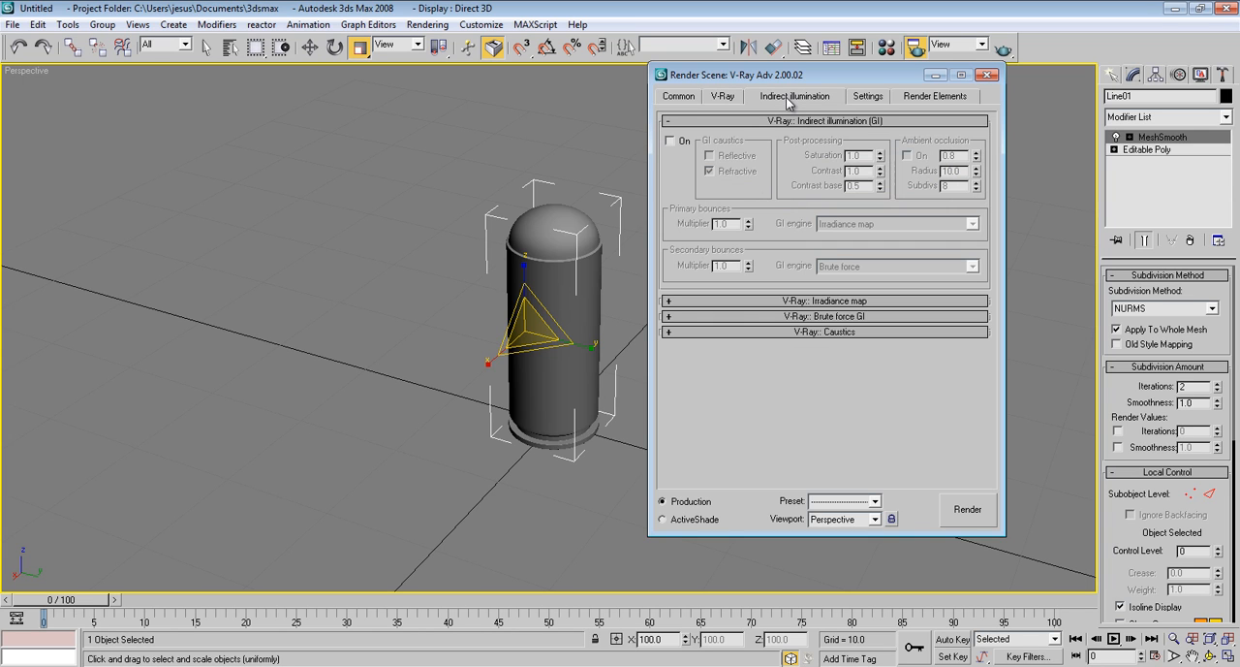
pyautogui.click(669, 141)
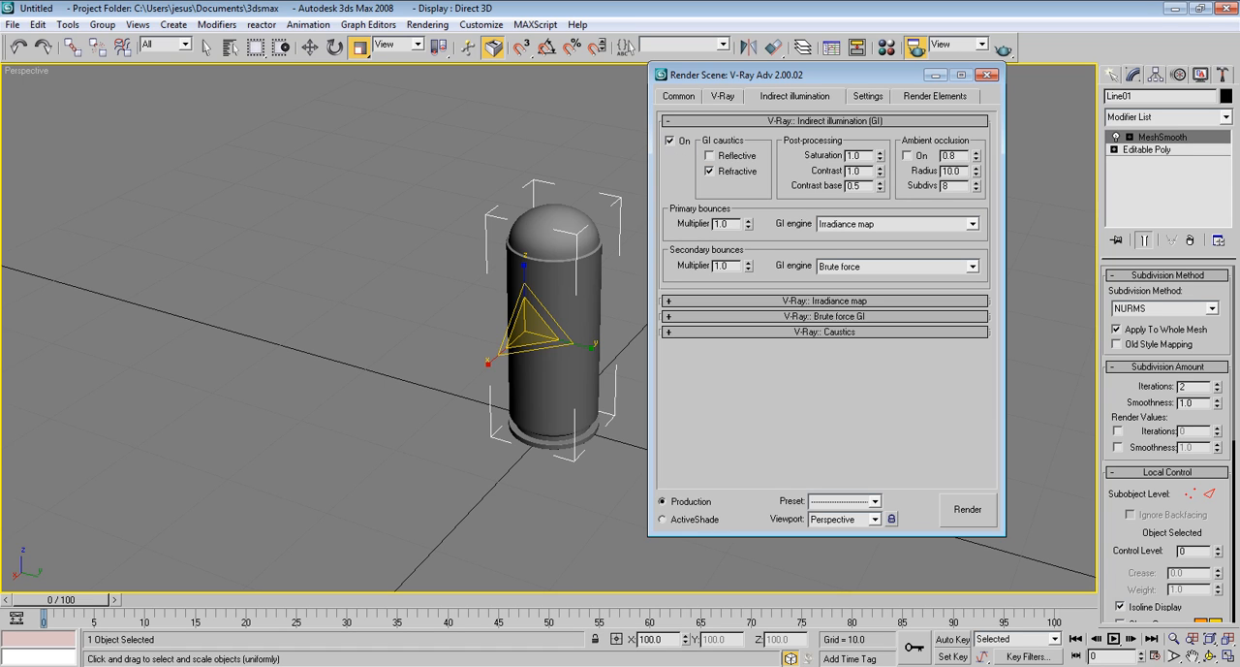
pyautogui.click(873, 224)
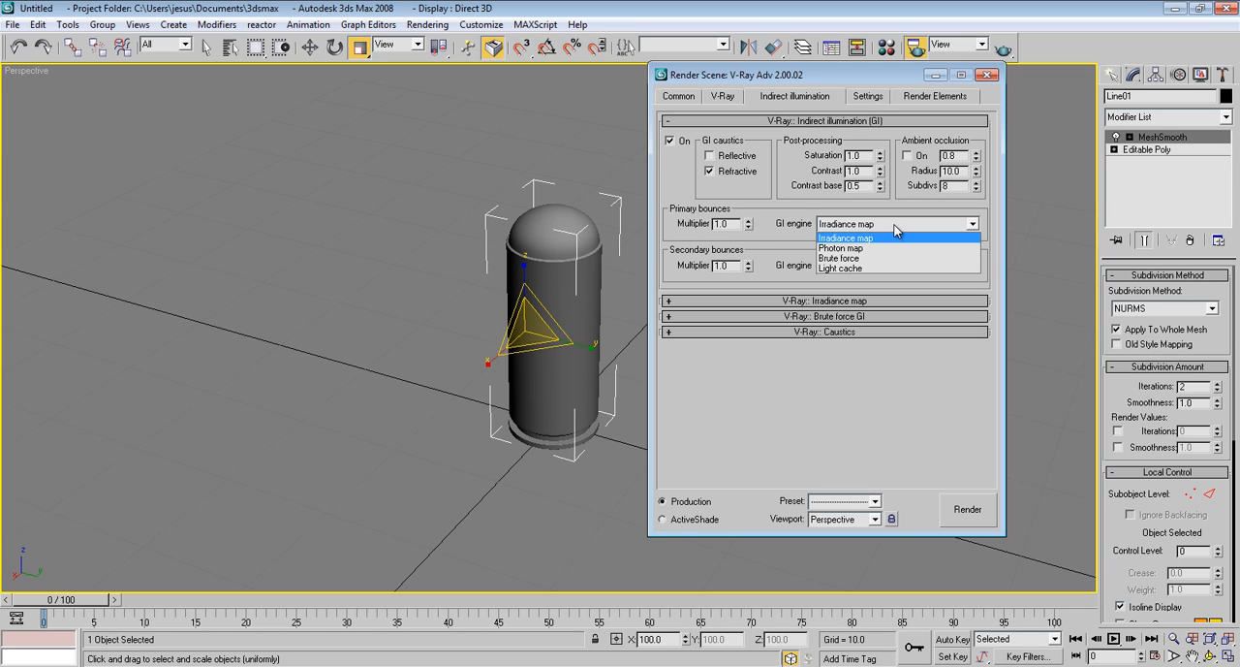
pyautogui.click(896, 229)
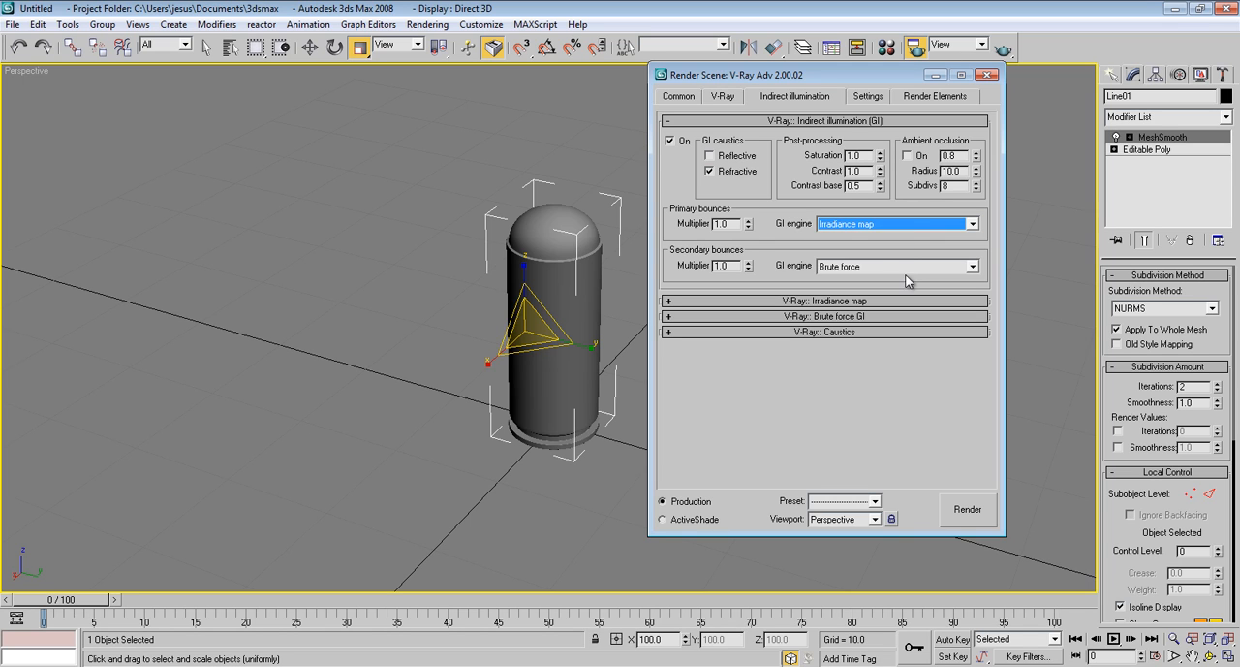
# Use Light cache for secondary bounces, and set the irradiance map to the Medium preset with its calculation phase shown
pyautogui.click(902, 265)
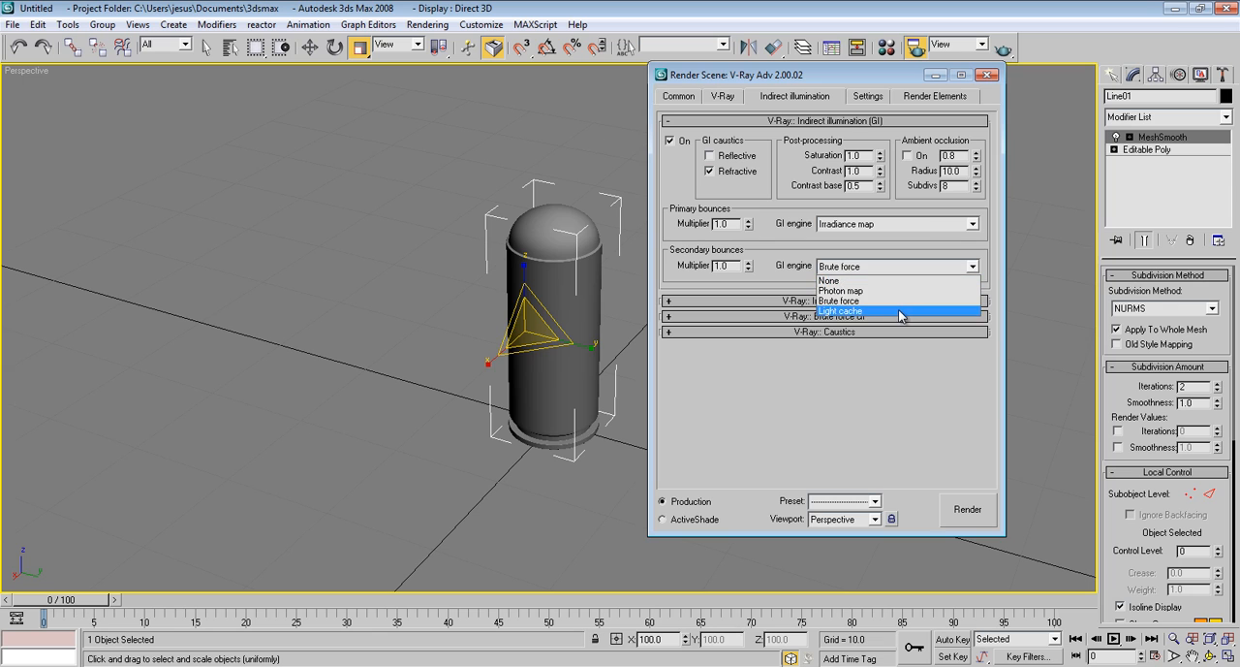
pyautogui.click(898, 310)
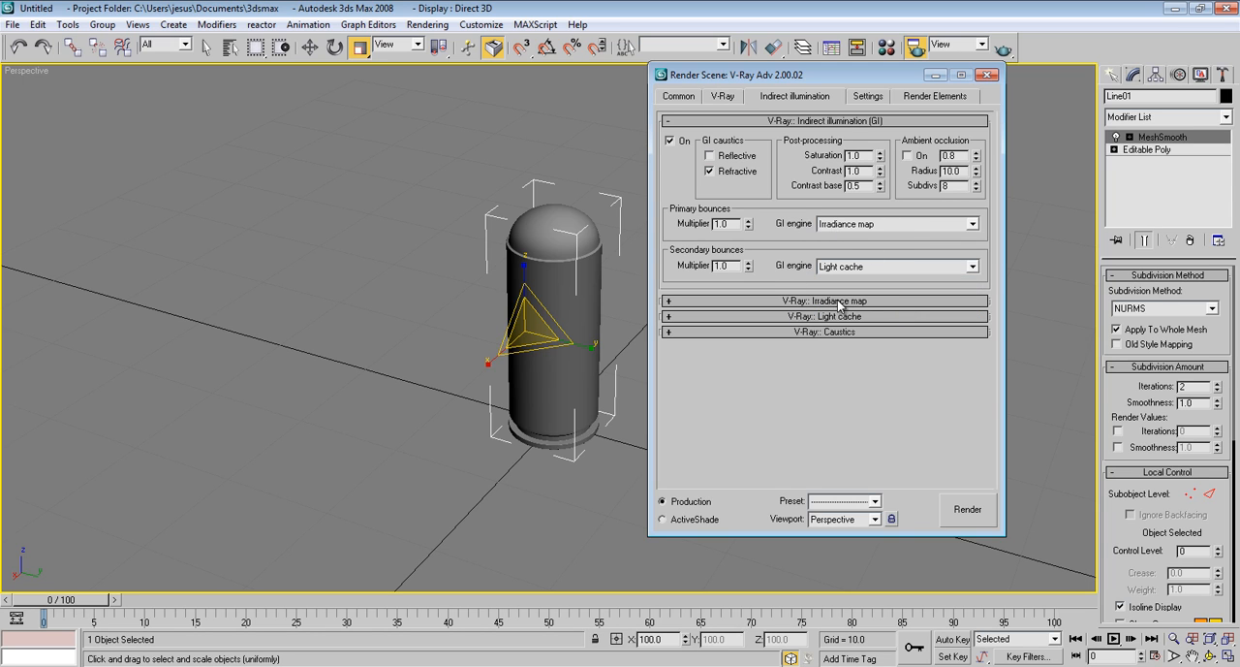
pyautogui.click(816, 300)
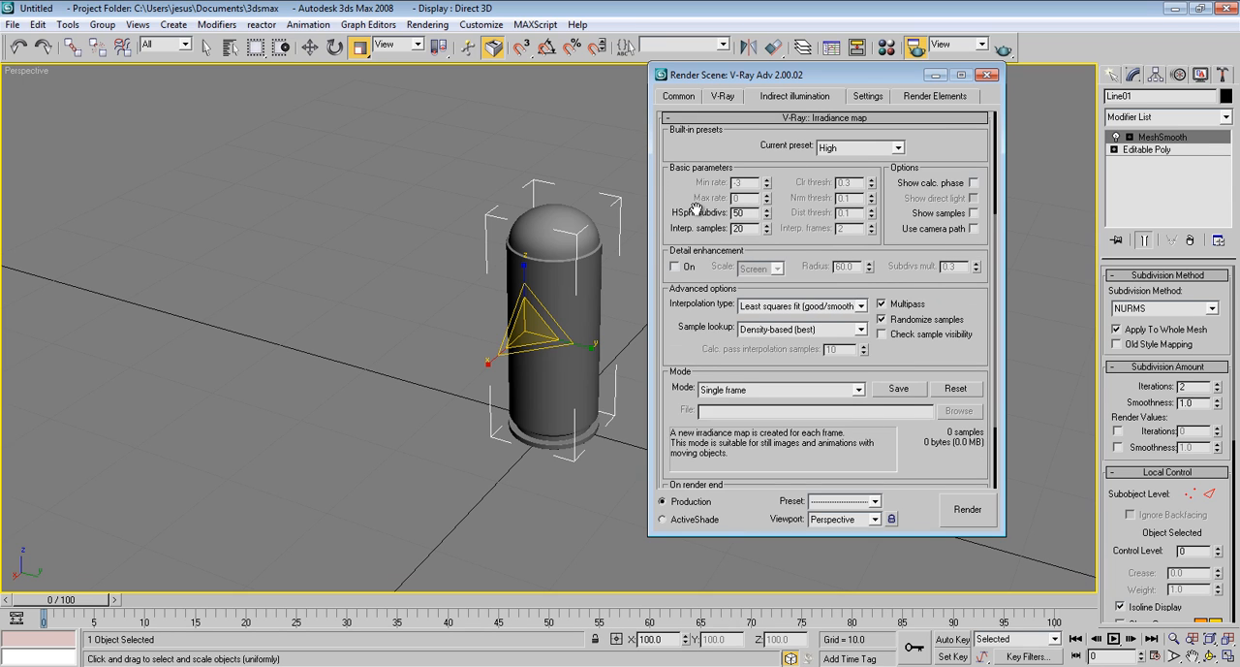
pyautogui.scroll(-1, 696, 201)
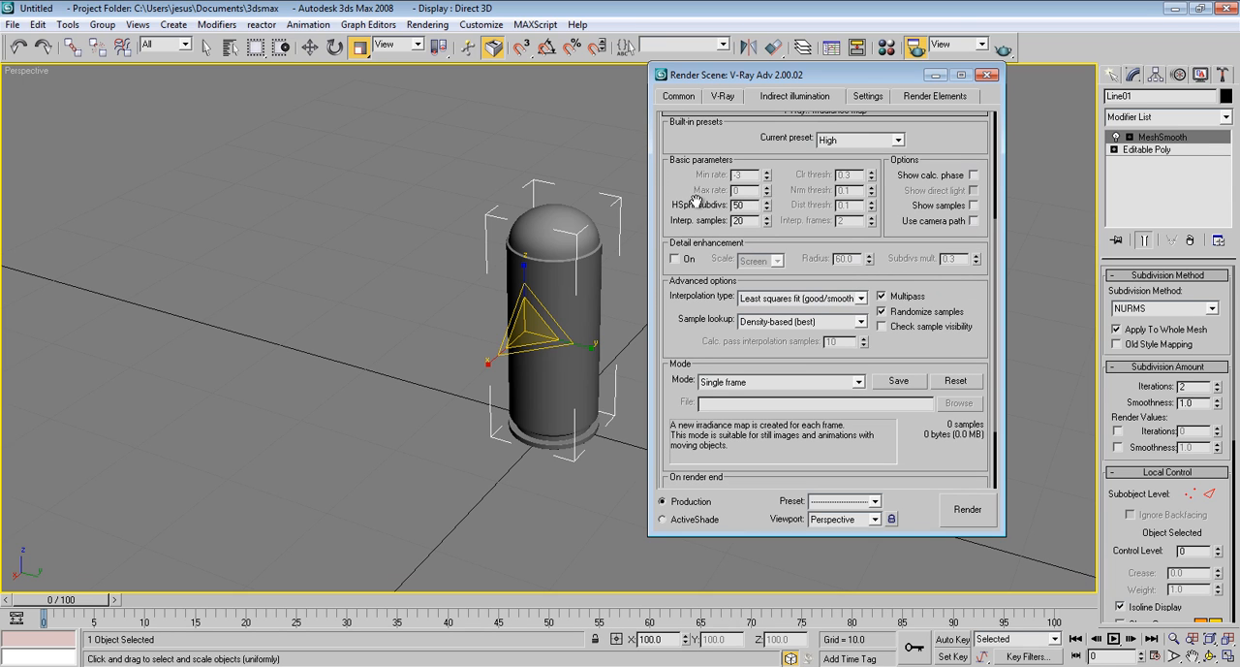
pyautogui.click(856, 142)
pyautogui.click(870, 184)
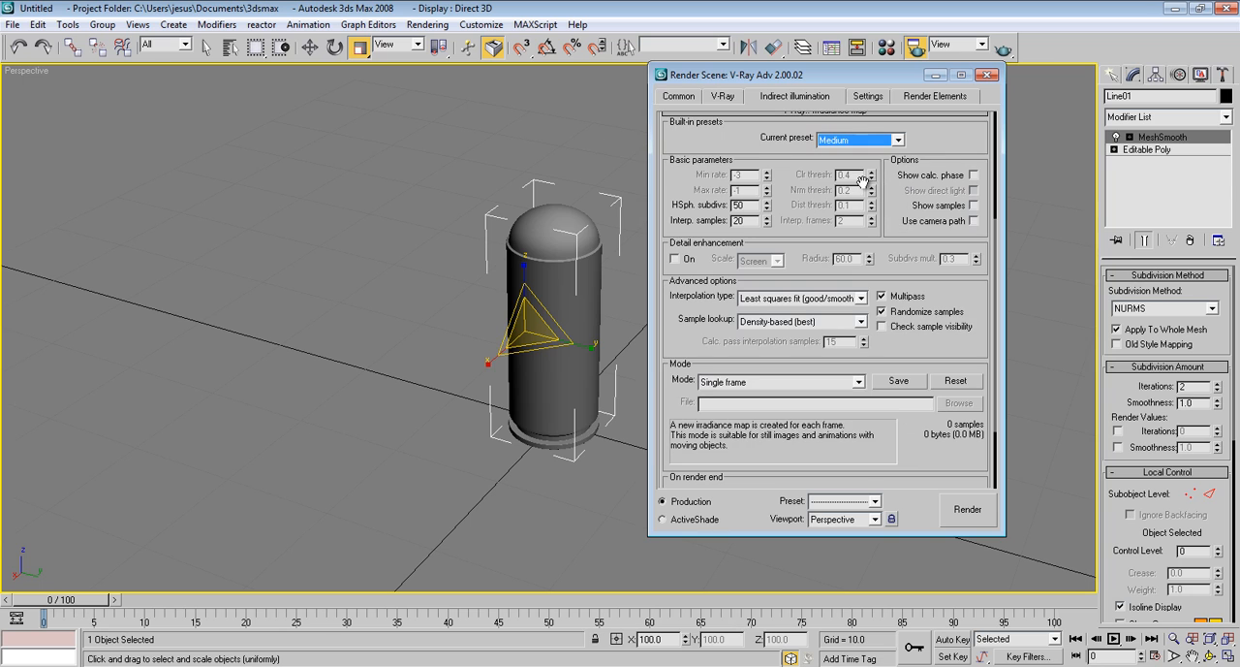
pyautogui.click(974, 176)
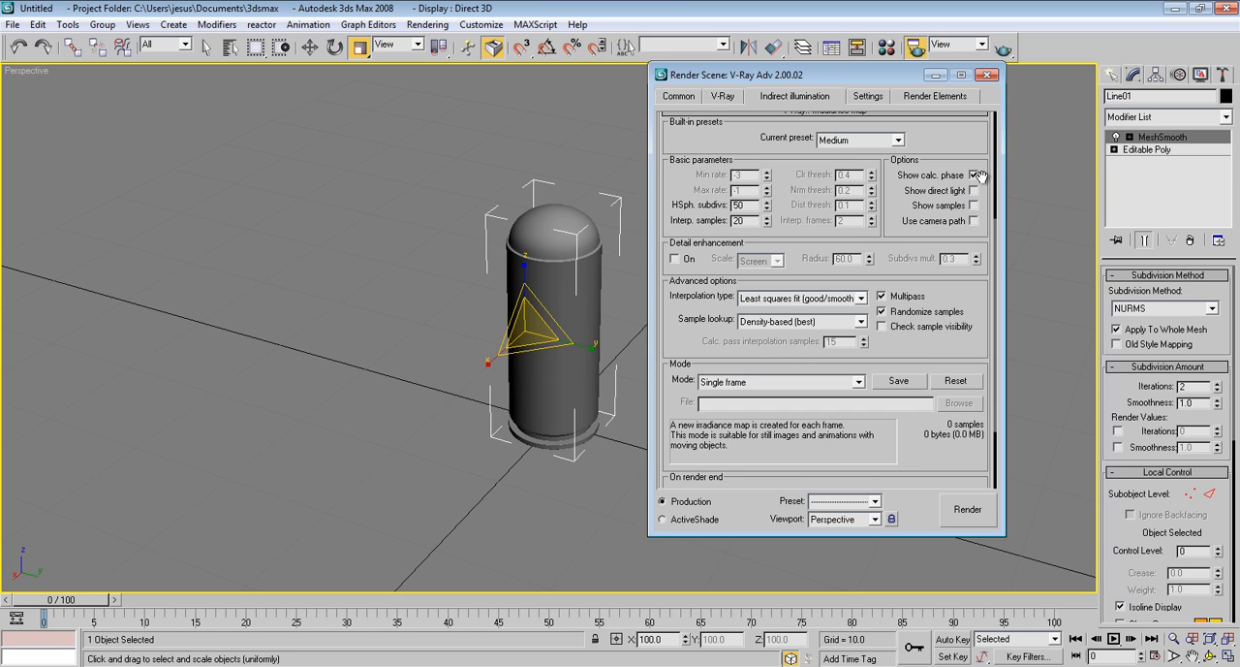
pyautogui.moveTo(962, 139); pyautogui.dragTo(956, 155)
pyautogui.click(947, 134)
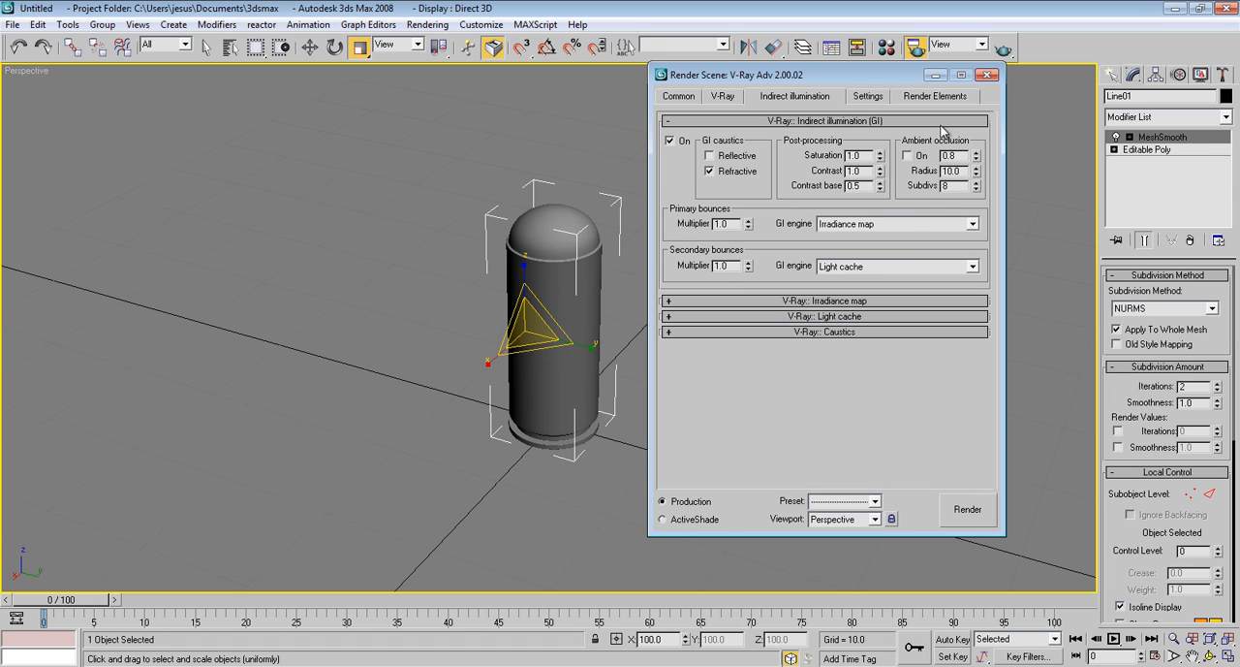
# Set the light cache subdivisions to 200 and turn on showing its calculation phase
pyautogui.click(843, 316)
pyautogui.moveTo(850, 281); pyautogui.dragTo(851, 260)
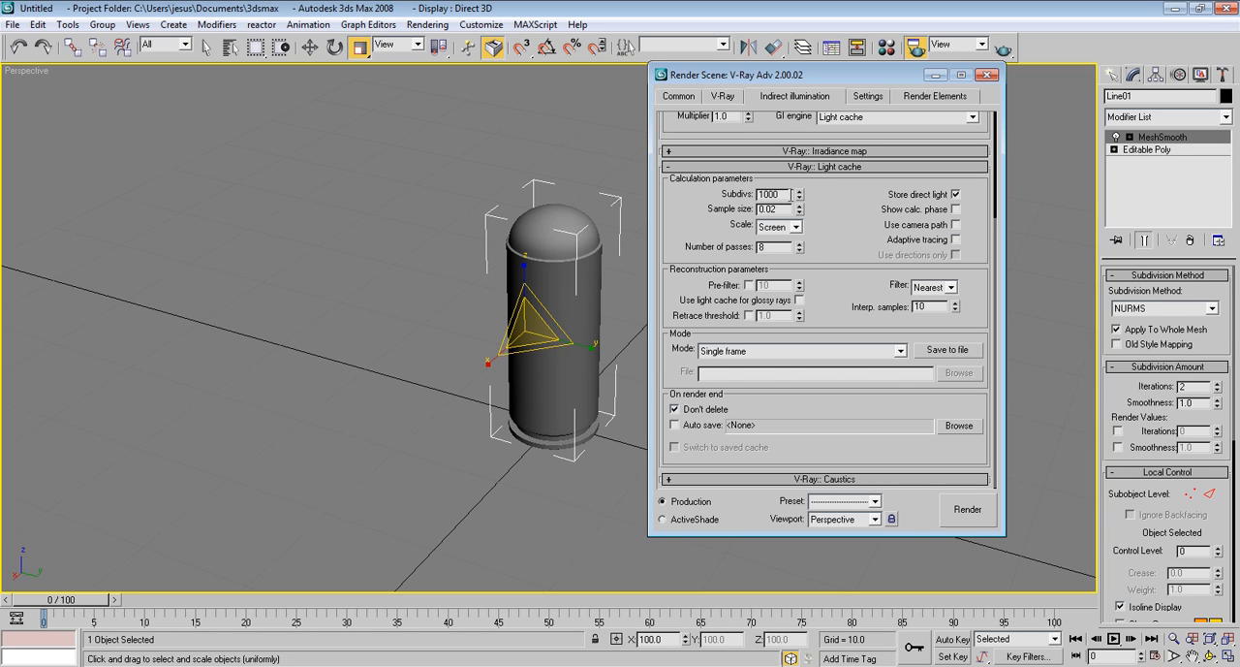
pyautogui.moveTo(789, 195); pyautogui.dragTo(761, 195)
pyautogui.click(956, 209)
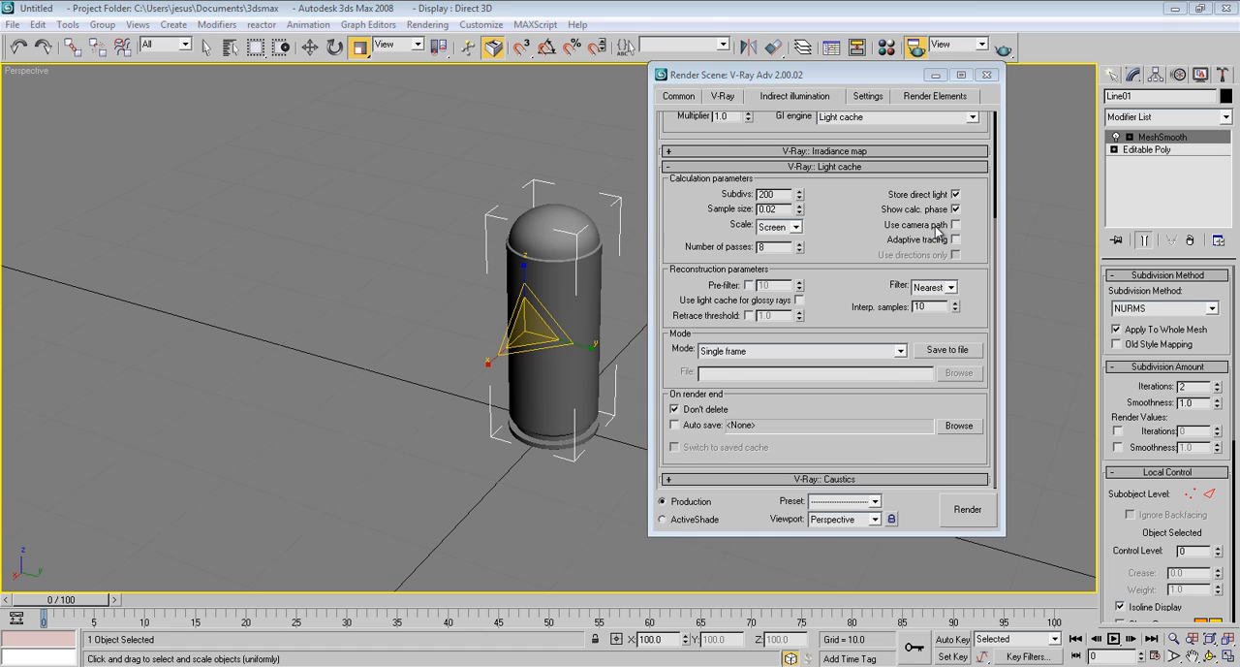
pyautogui.click(859, 167)
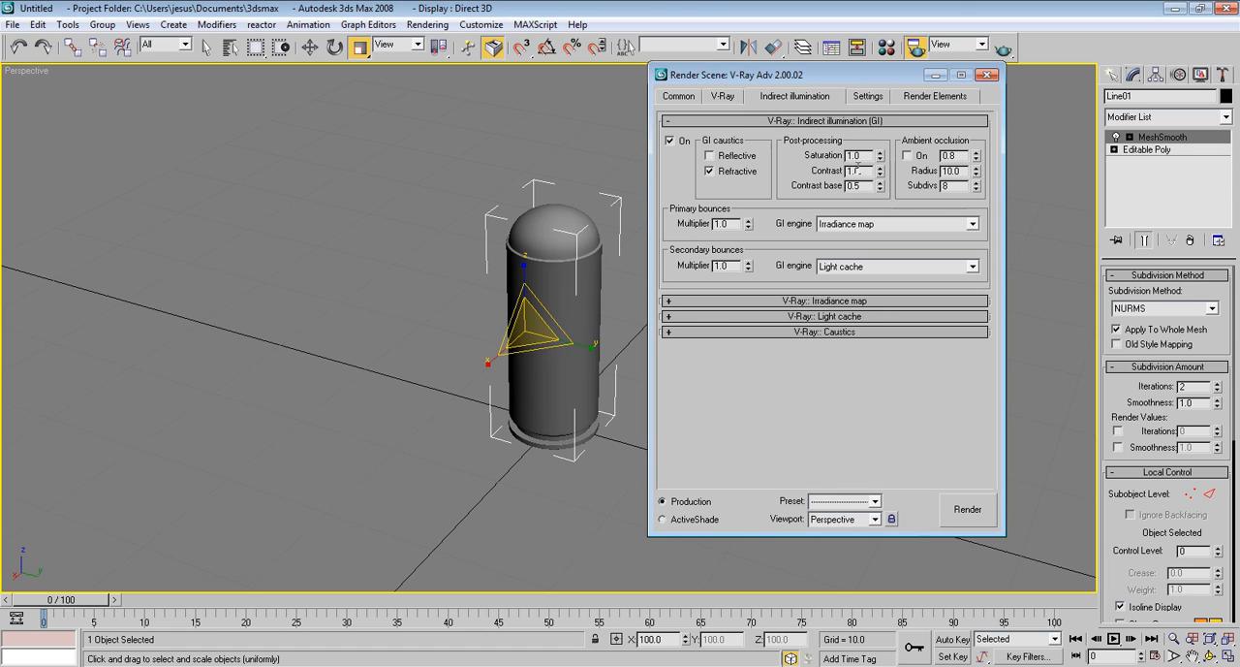
# Turn on V-Ray caustics, and close the render setup after checking the DMC sampler and system settings
pyautogui.click(866, 333)
pyautogui.click(669, 293)
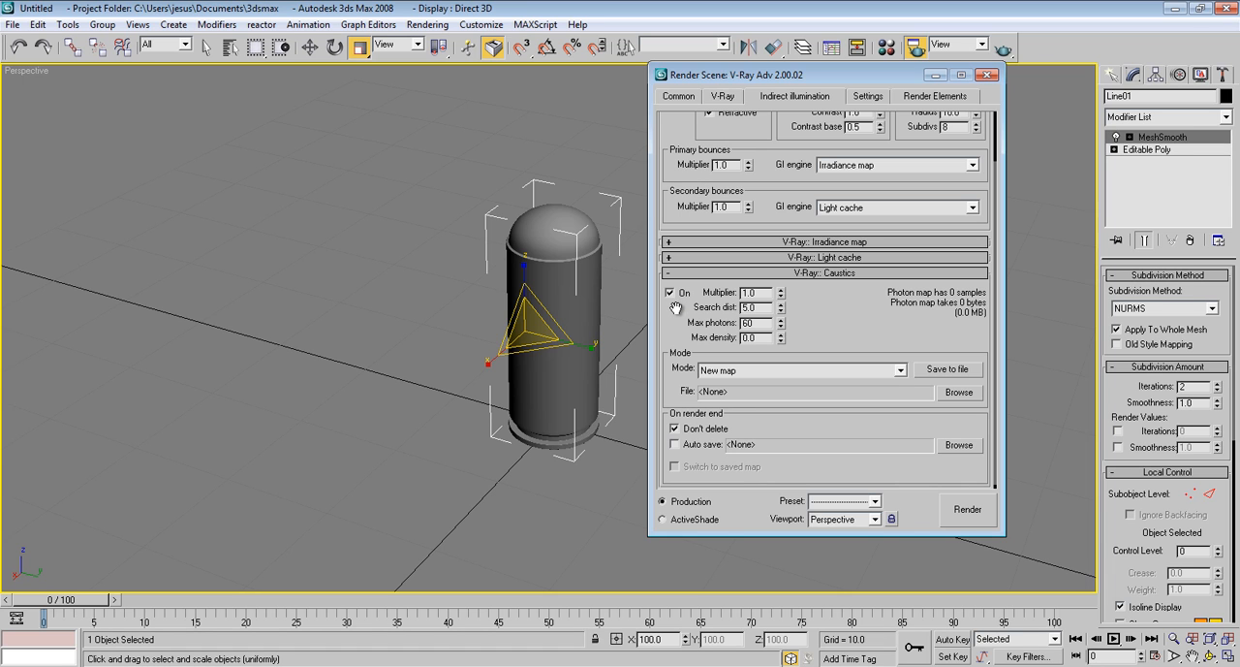
pyautogui.moveTo(676, 308); pyautogui.dragTo(700, 480)
pyautogui.click(876, 96)
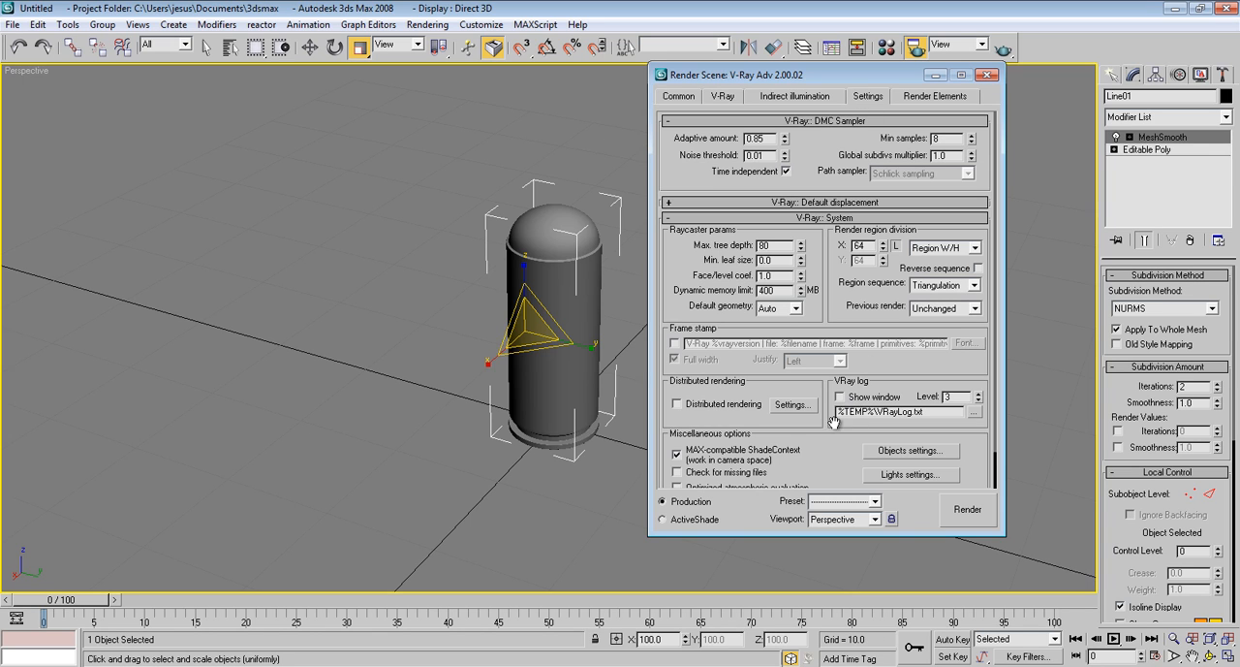
pyautogui.moveTo(830, 453)
pyautogui.mouseDown()
pyautogui.moveTo(831, 406)
pyautogui.moveTo(831, 445)
pyautogui.mouseUp()
pyautogui.click(986, 75)
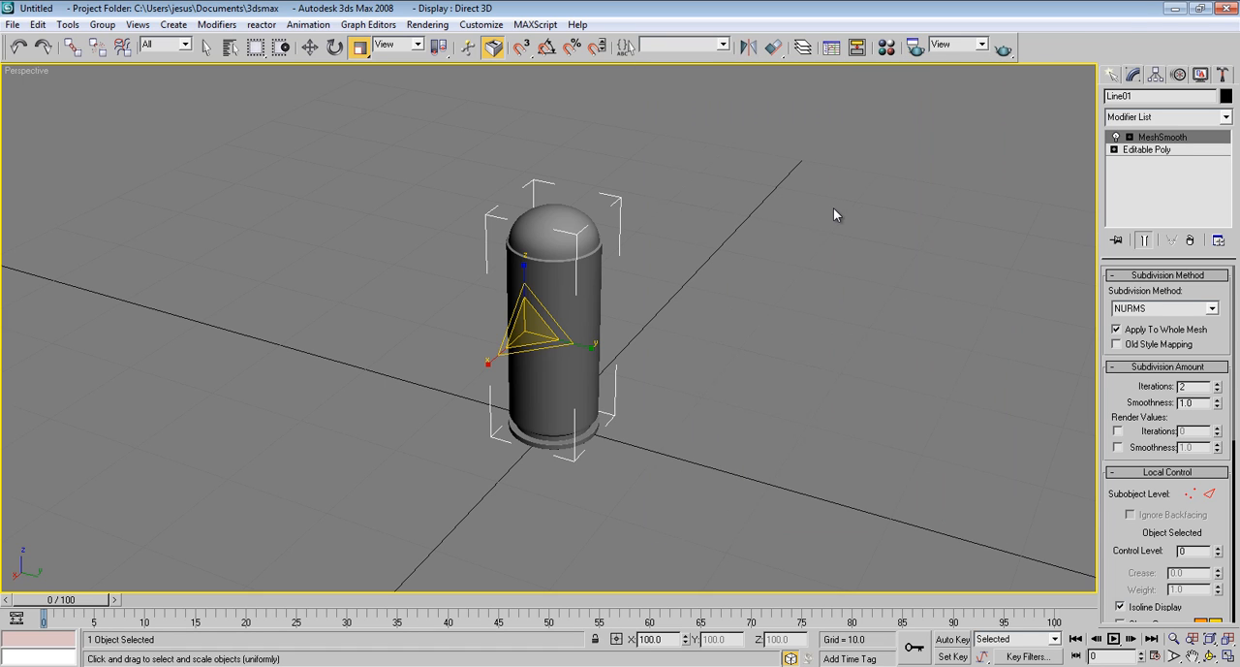
# Load a new VRayHDRI map into the second sample slot of the Material Editor
pyautogui.press('m')
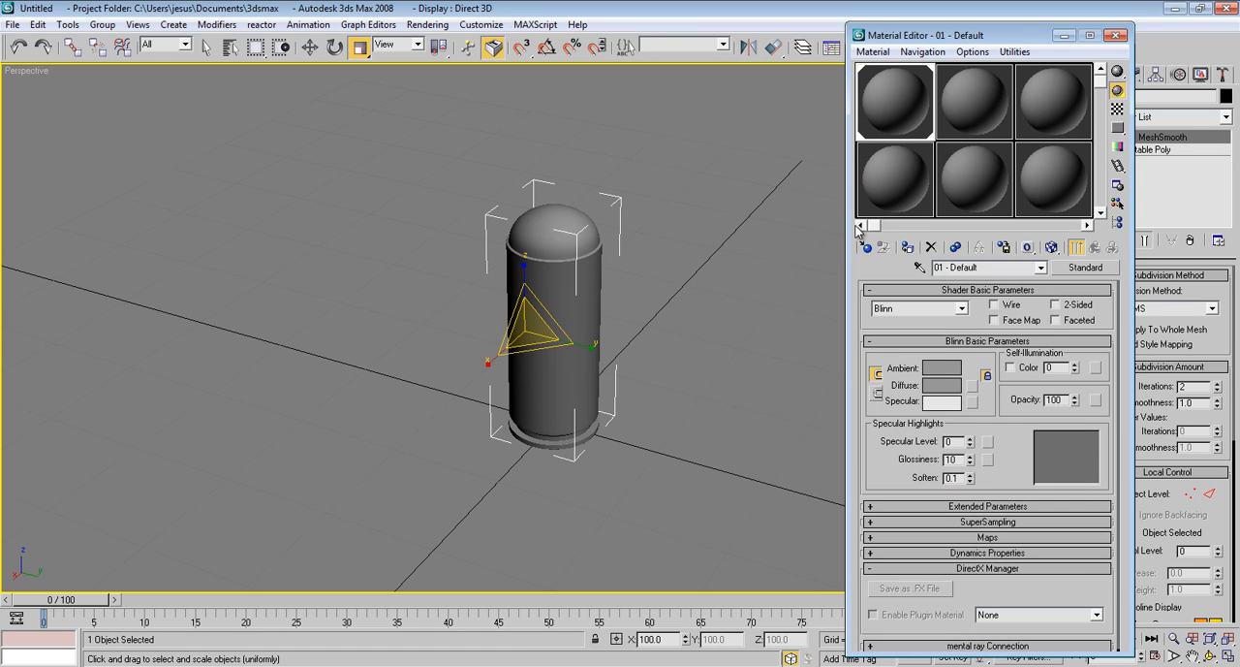
pyautogui.click(985, 99)
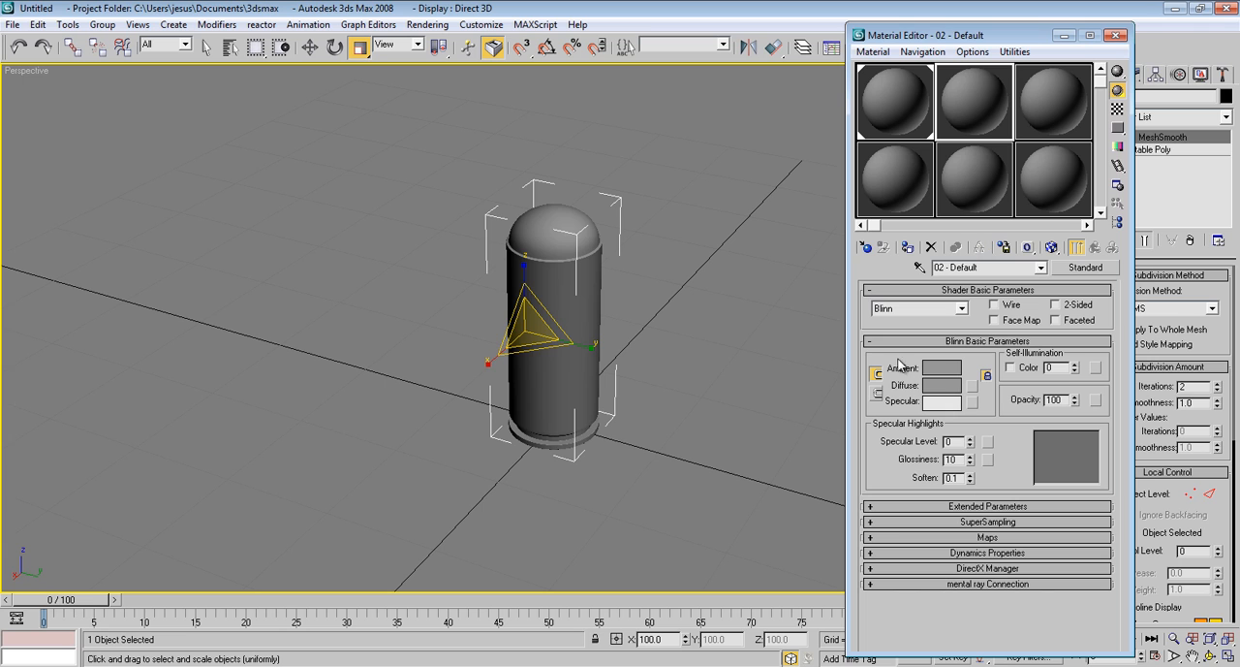
pyautogui.click(865, 248)
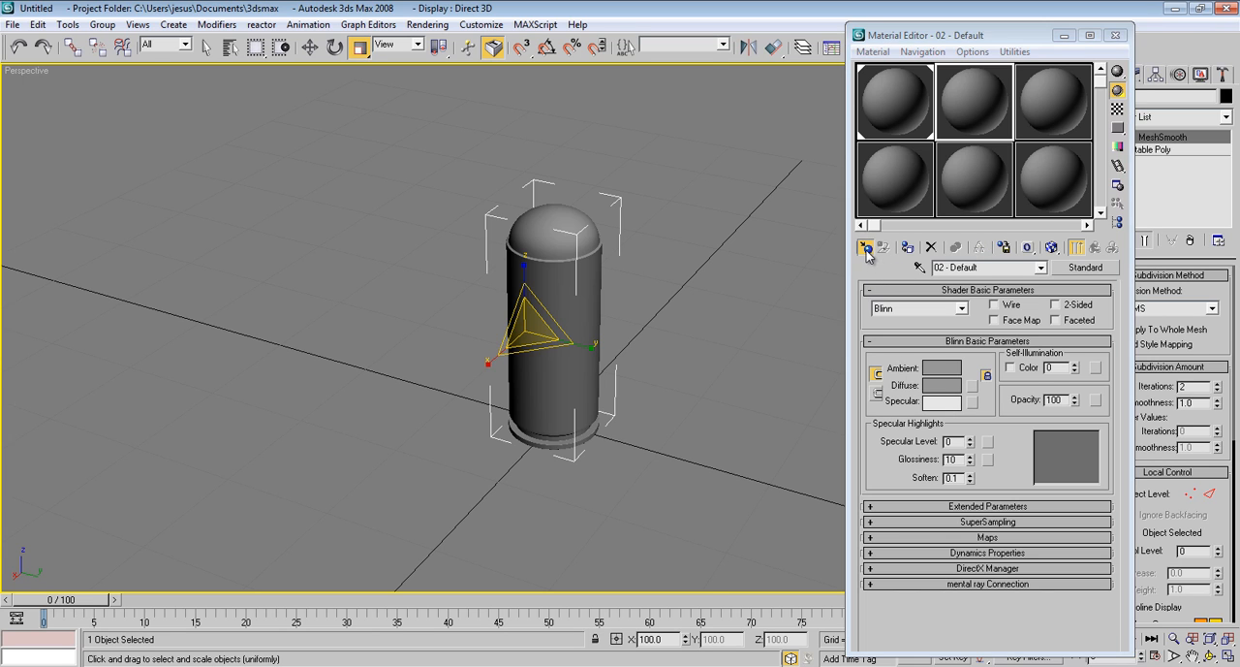
pyautogui.moveTo(654, 529); pyautogui.dragTo(630, 184)
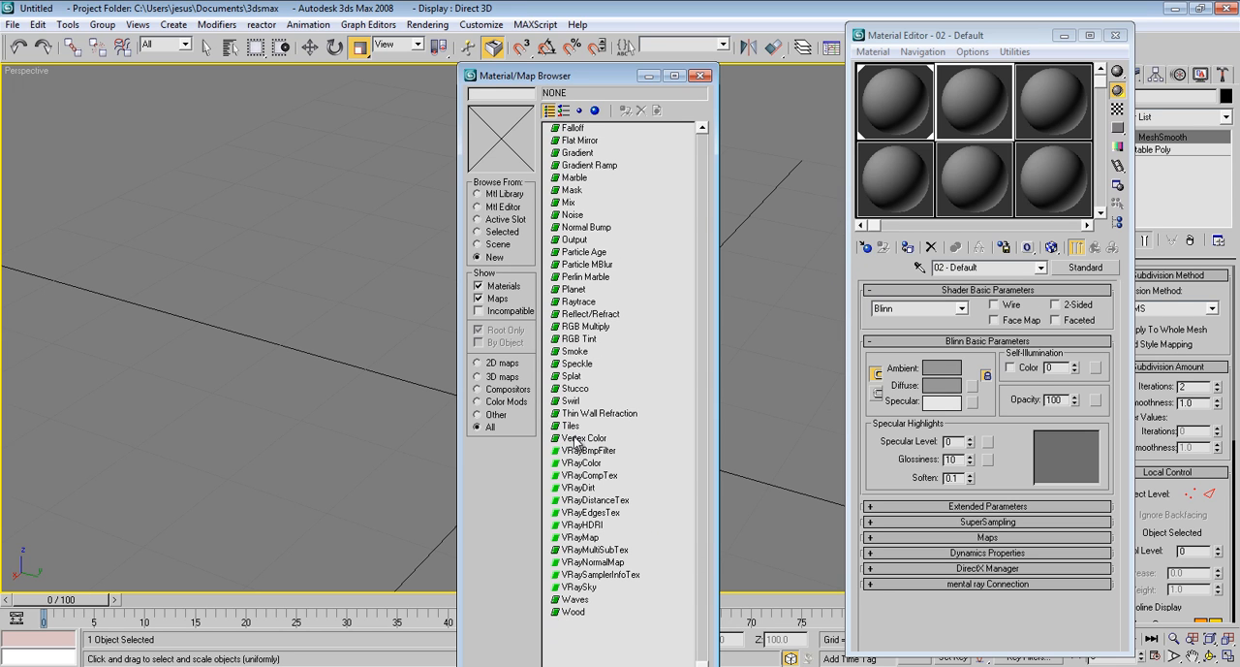
pyautogui.click(588, 525)
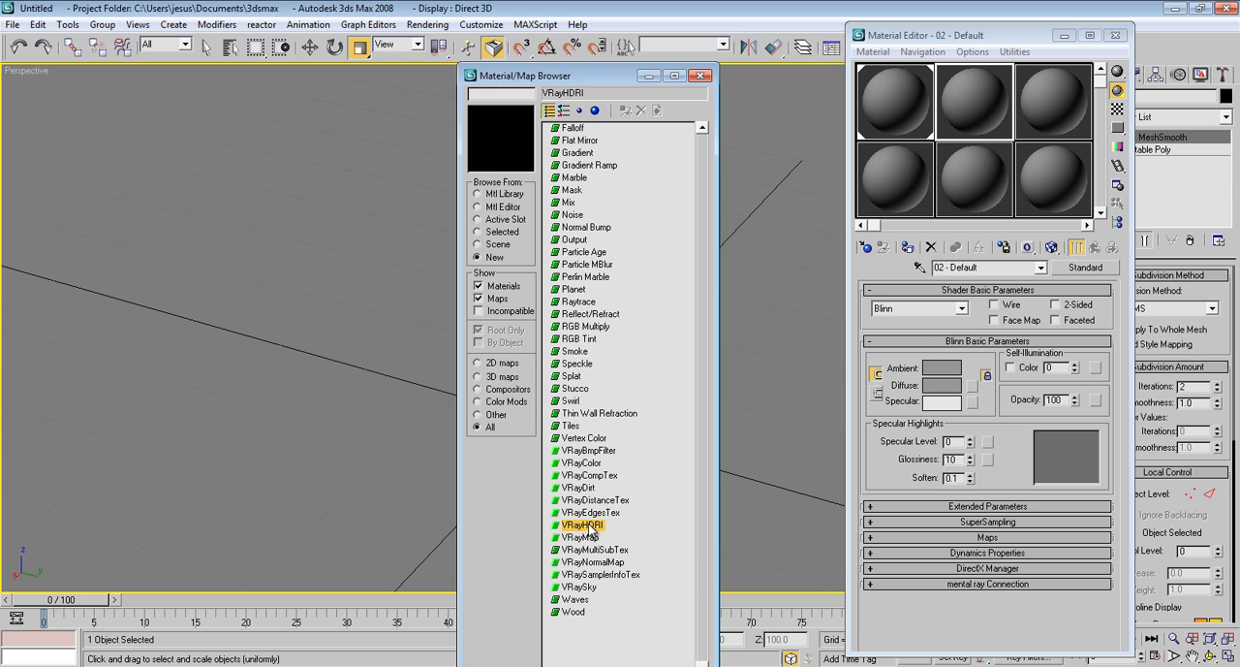
pyautogui.doubleClick(586, 525)
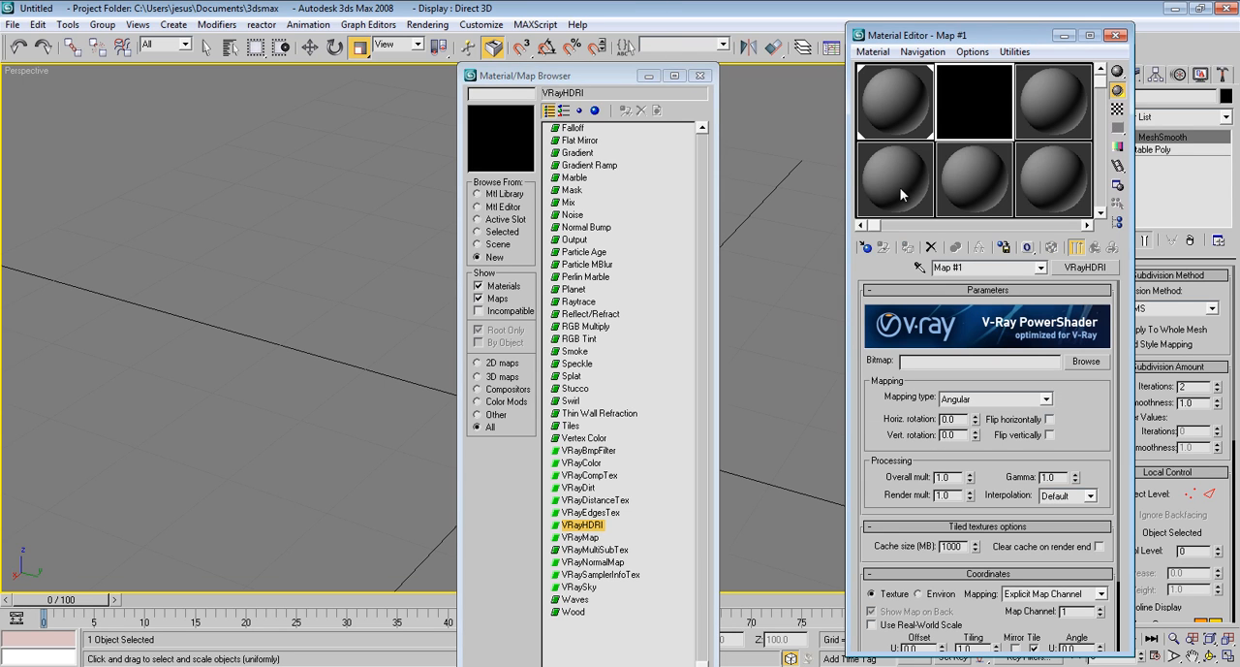
pyautogui.click(700, 76)
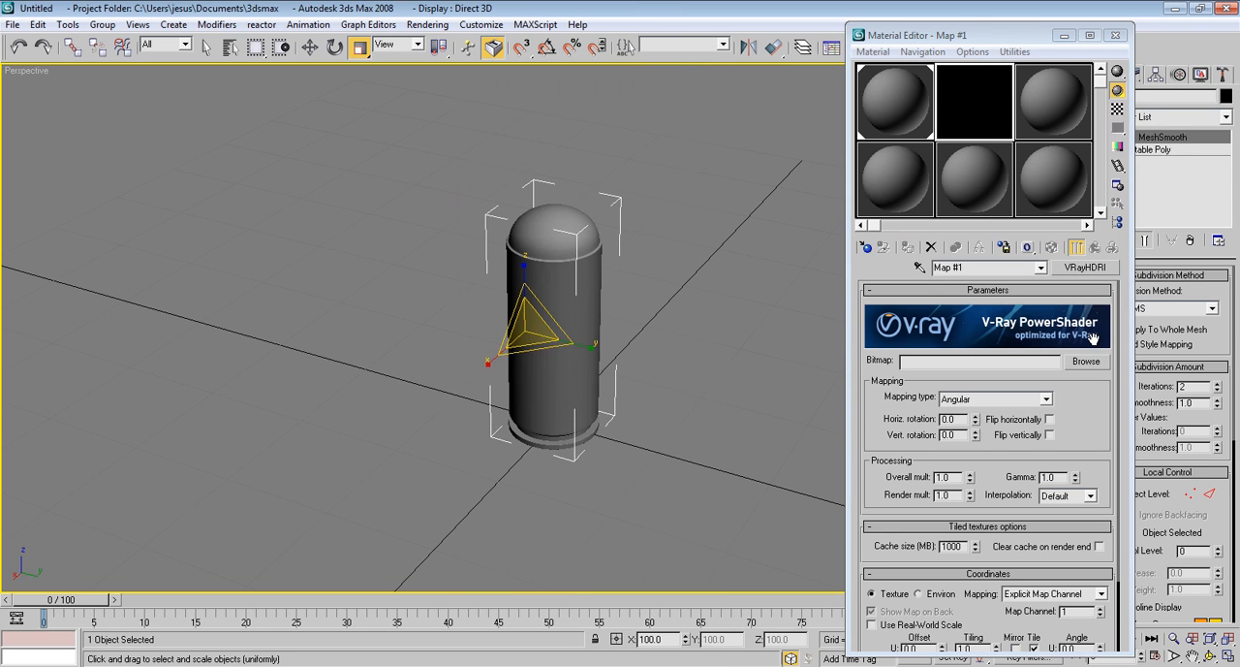
# Assign the image studio setup 002.hdr from the Studio Setup White folder as the VRayHDRI bitmap
pyautogui.click(1092, 366)
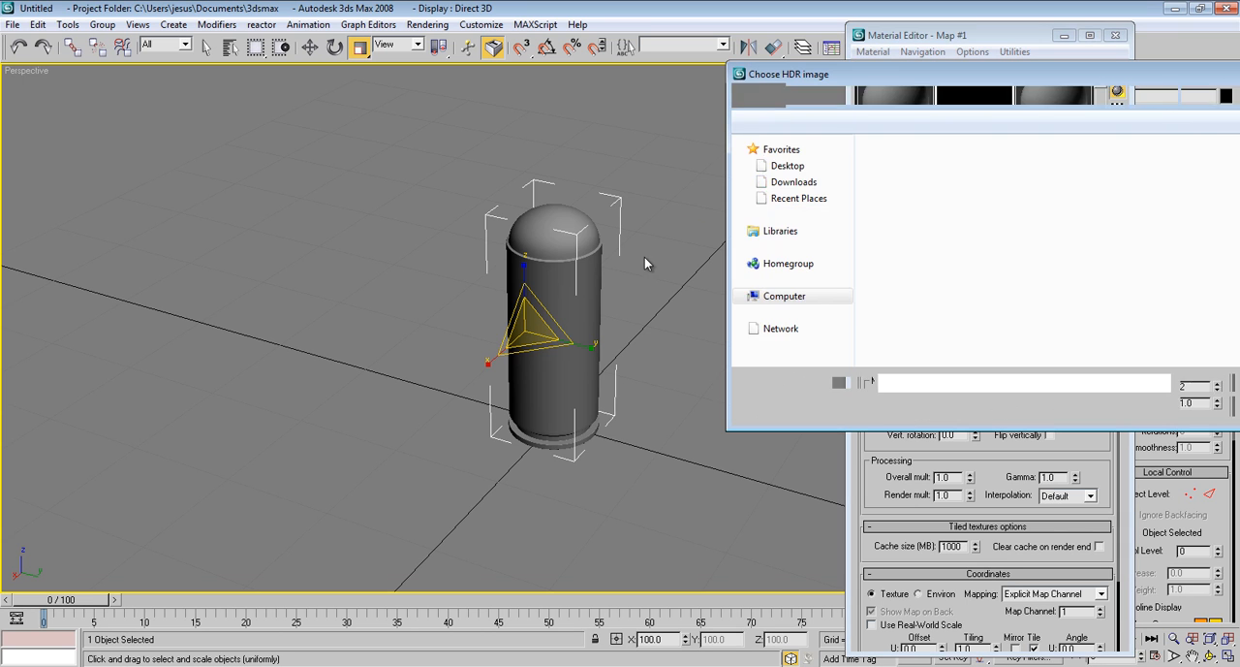
pyautogui.moveTo(989, 77); pyautogui.dragTo(490, 92)
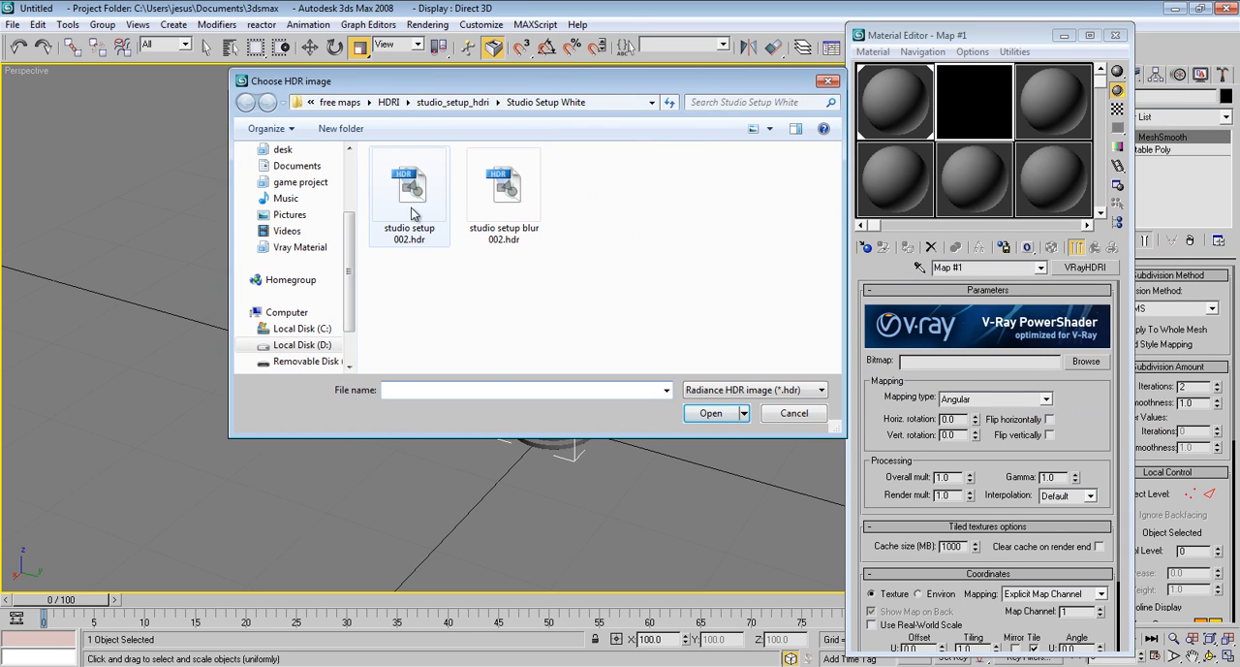
pyautogui.doubleClick(409, 191)
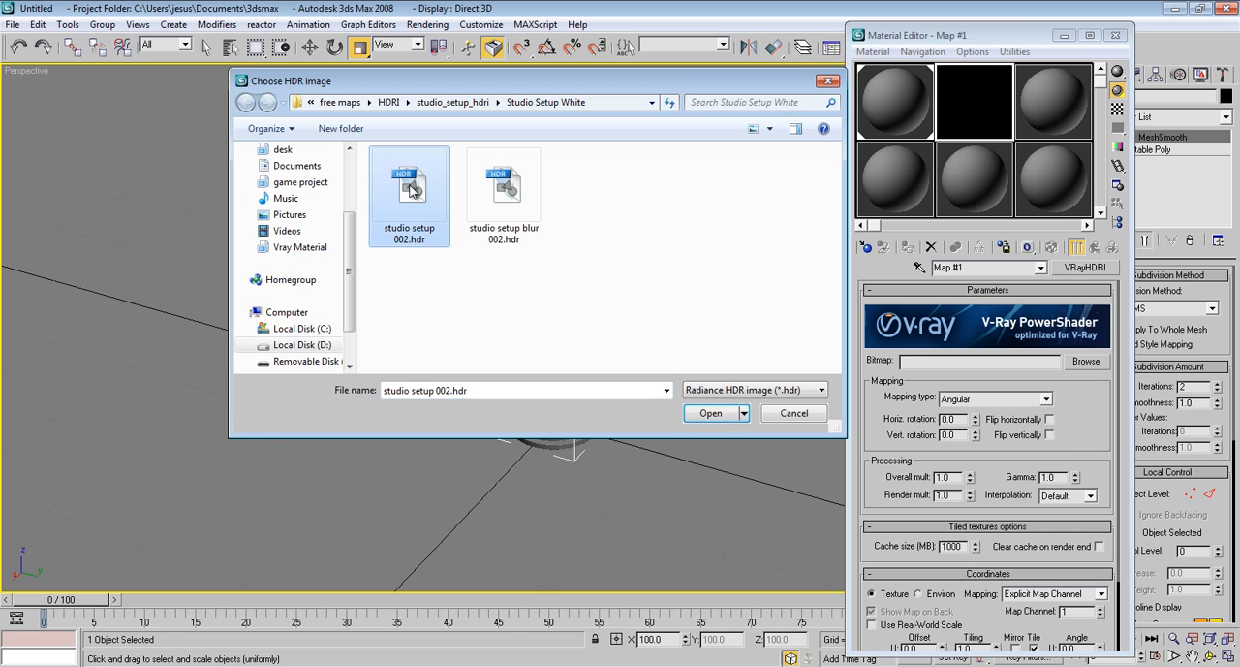
# Set the HDRI map's mapping type to Spherical and its overall multiplier to 0.7
pyautogui.click(1045, 398)
pyautogui.click(969, 433)
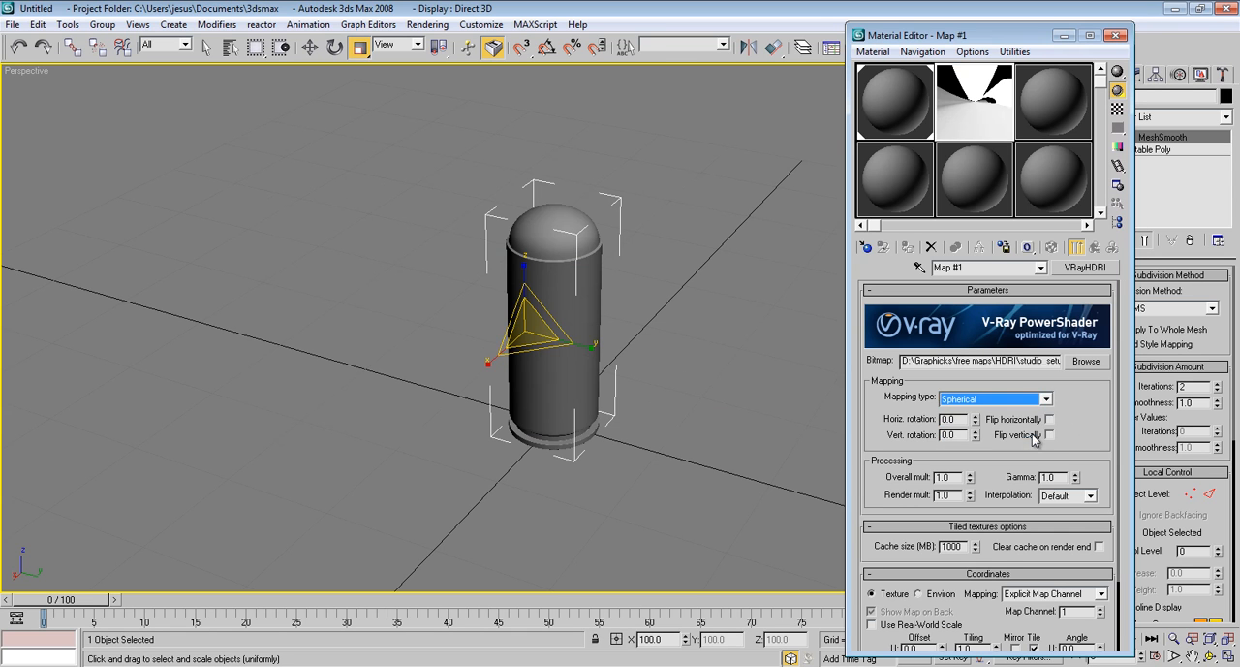
pyautogui.moveTo(1079, 422); pyautogui.dragTo(1080, 371)
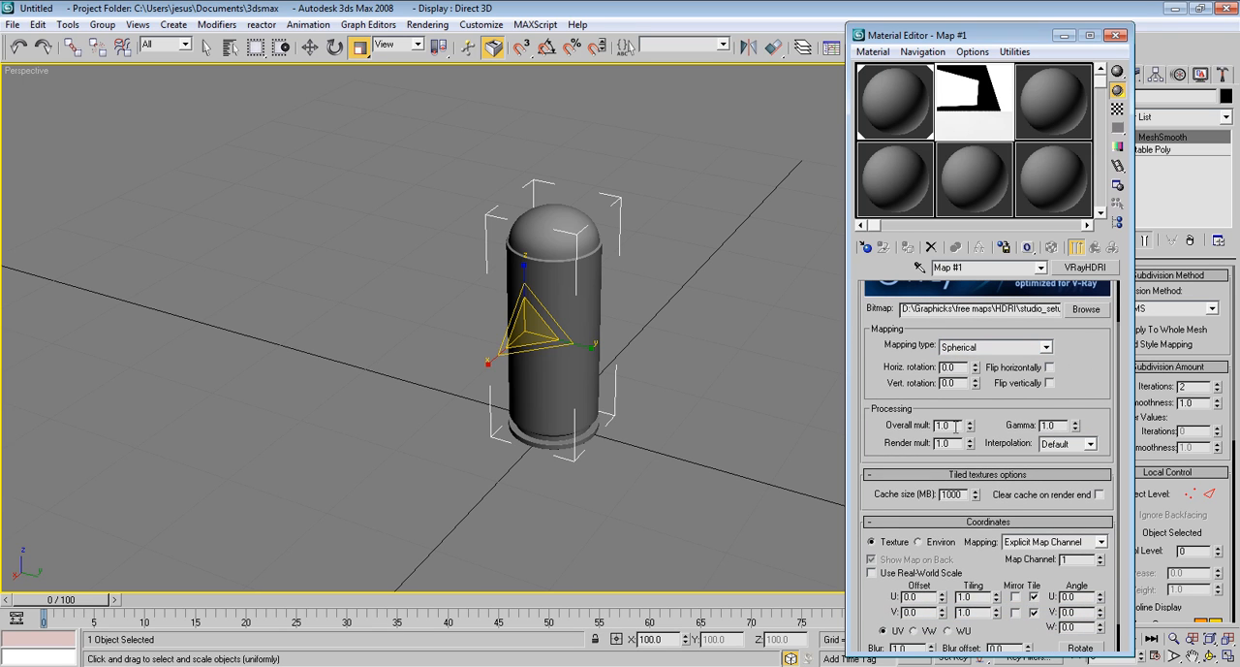
pyautogui.moveTo(955, 426); pyautogui.dragTo(861, 427)
pyautogui.write('.7')
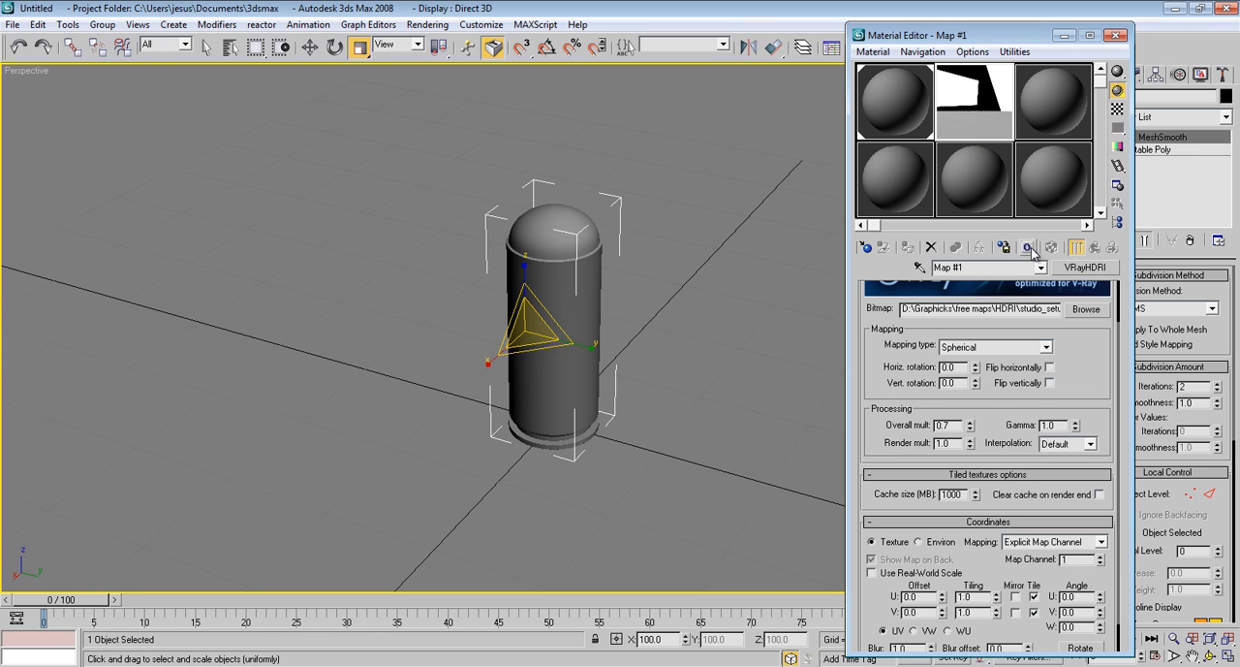
# Close the Material Editor and test-render the bullet in the perspective view
pyautogui.click(1117, 36)
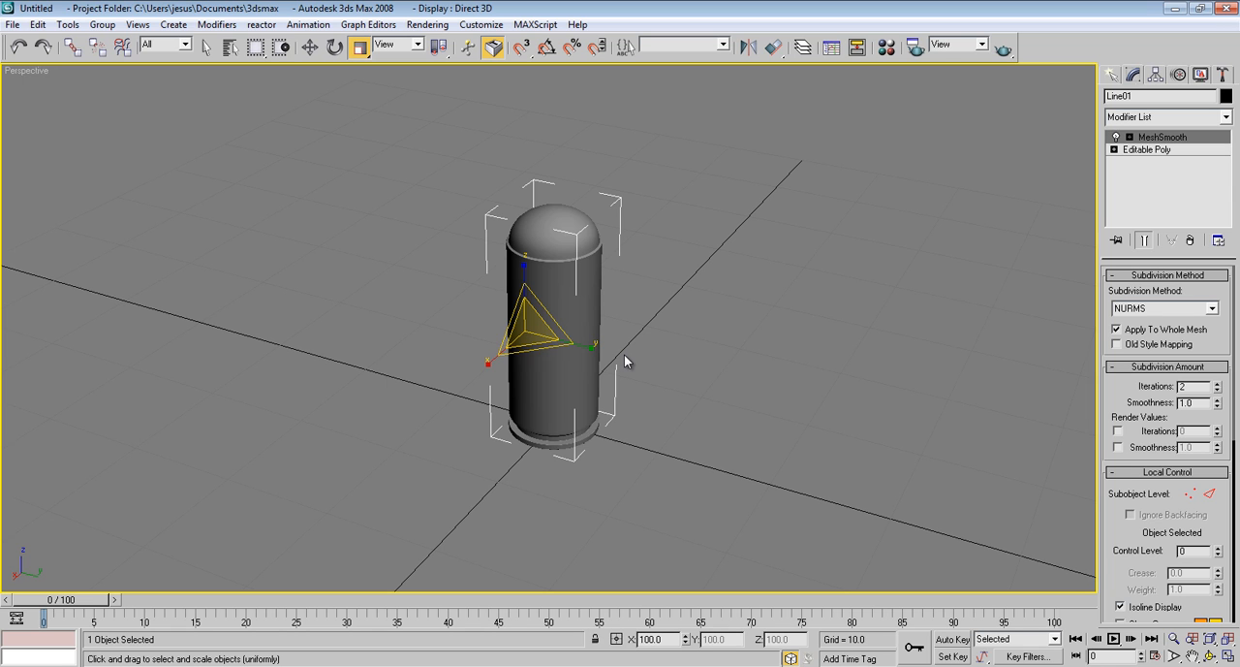
pyautogui.hotkey('shift', 'q')
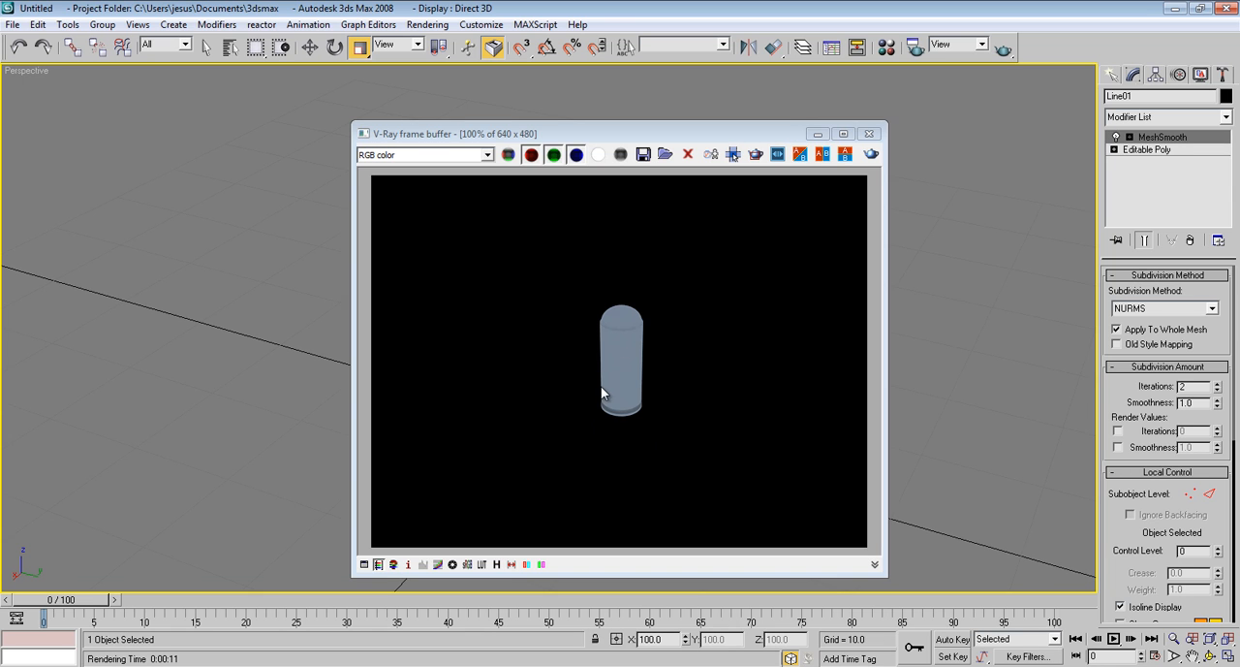
pyautogui.click(869, 133)
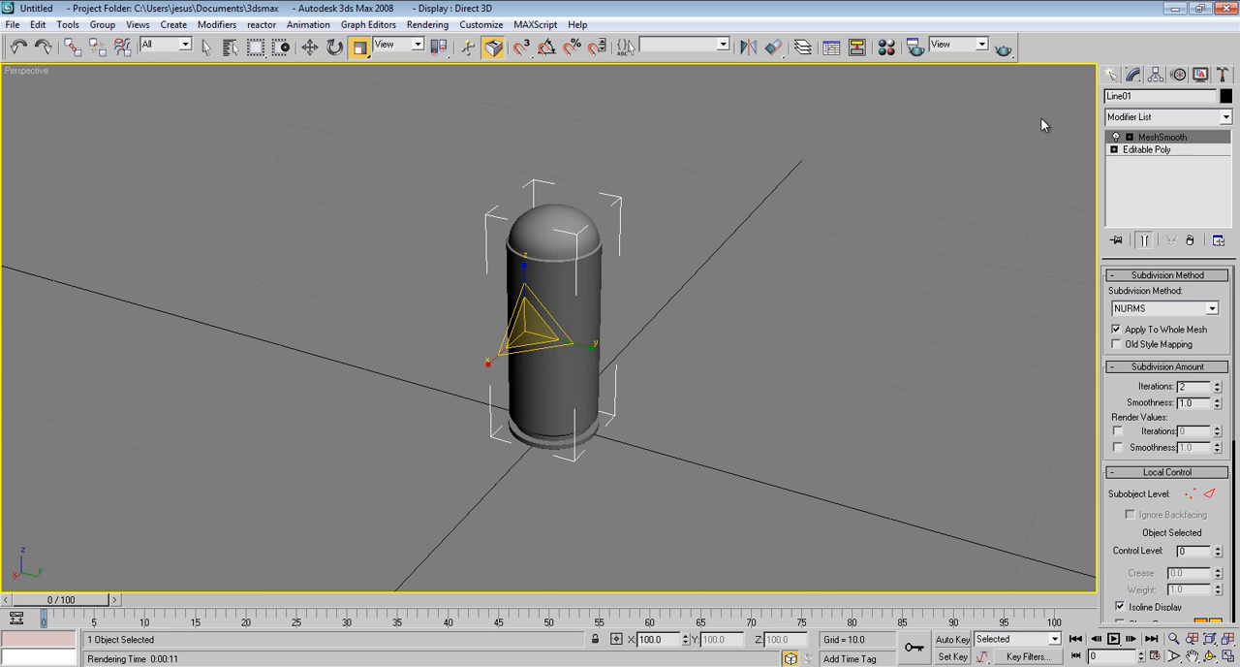
# Create a VRayPlane on the ground beside the bullet
pyautogui.click(1111, 75)
pyautogui.click(1224, 121)
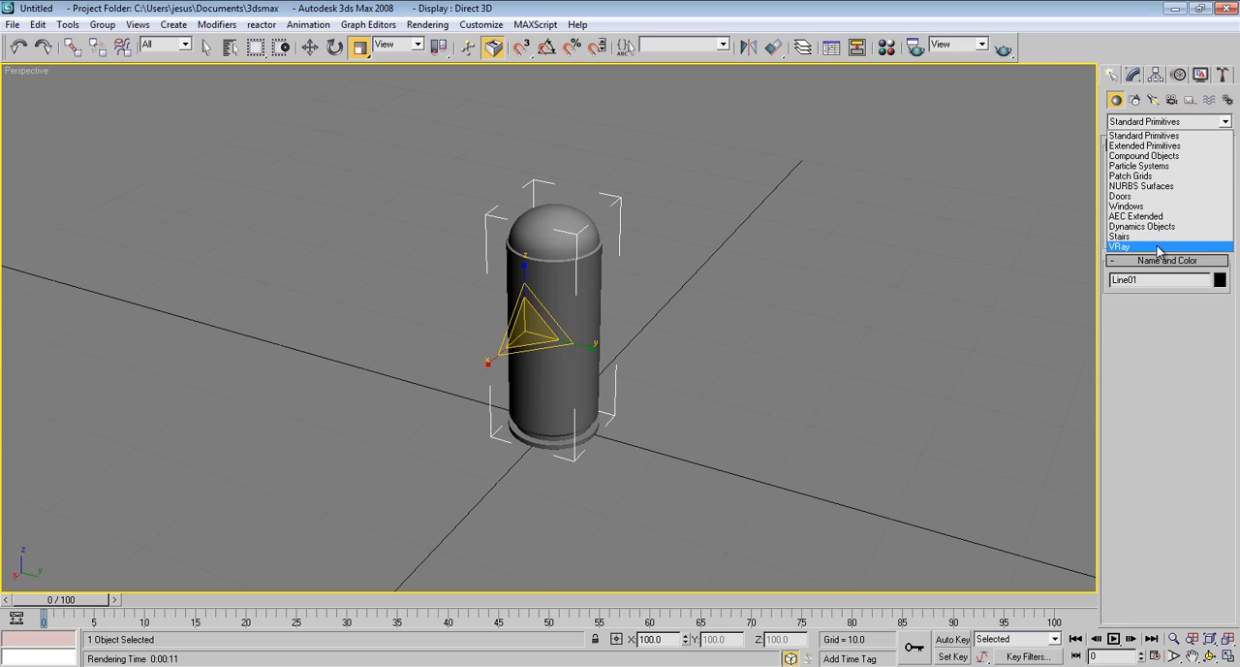
pyautogui.click(1162, 248)
pyautogui.click(1138, 190)
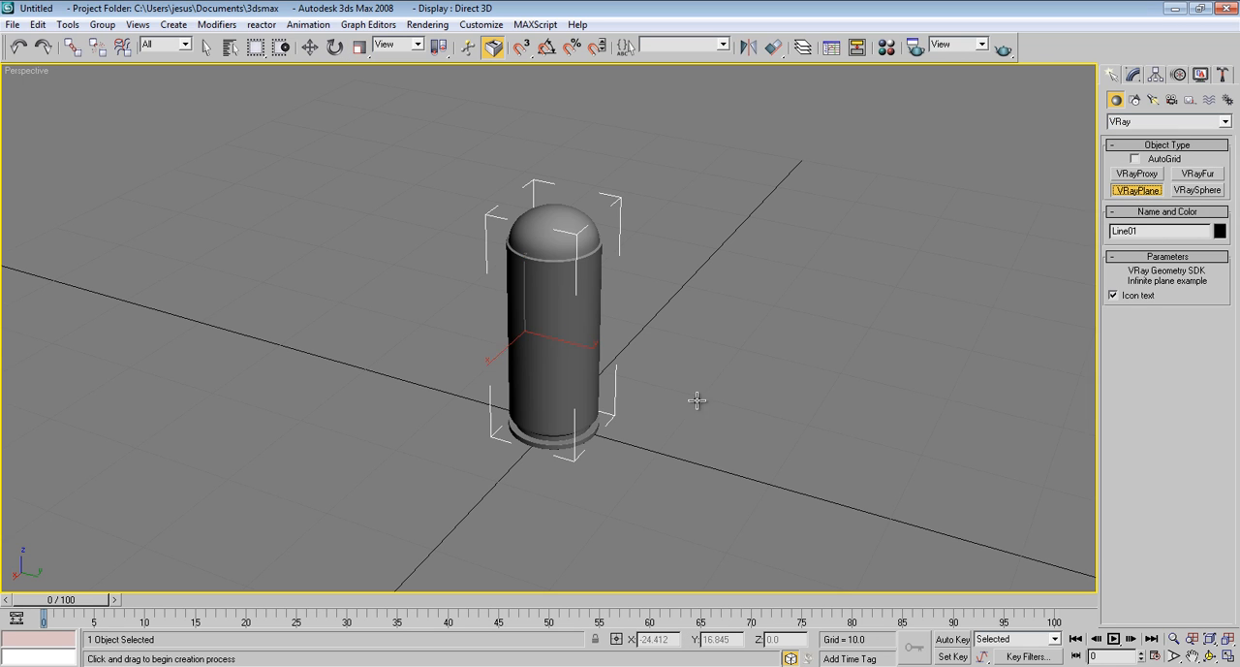
pyautogui.click(764, 364)
# Give the third standard material a pure white diffuse color, assign it to the VRayPlane, and close the Material Editor
pyautogui.click(886, 47)
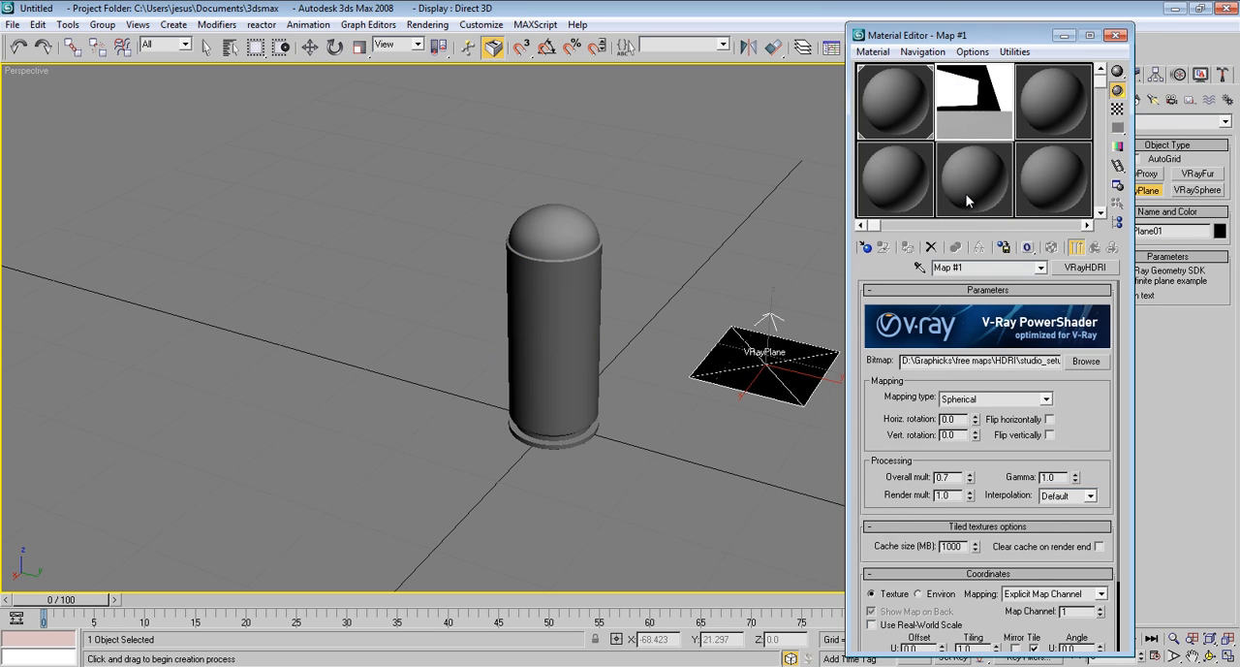
pyautogui.click(1063, 118)
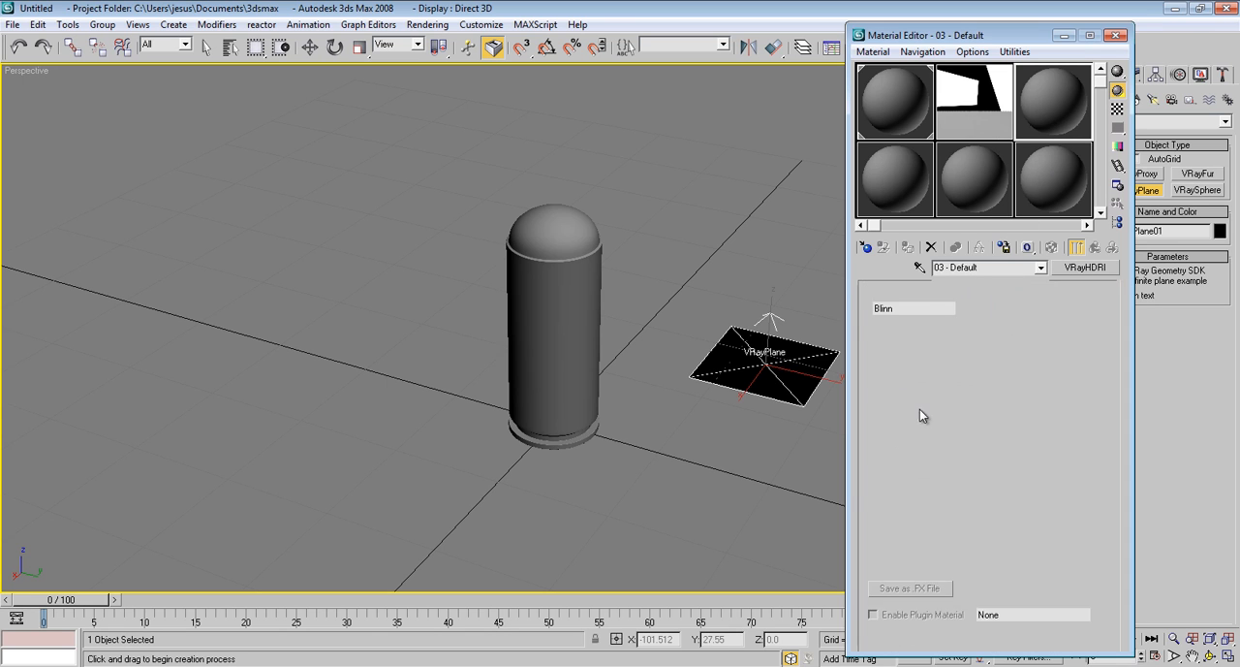
pyautogui.click(945, 390)
pyautogui.moveTo(455, 201); pyautogui.dragTo(455, 215)
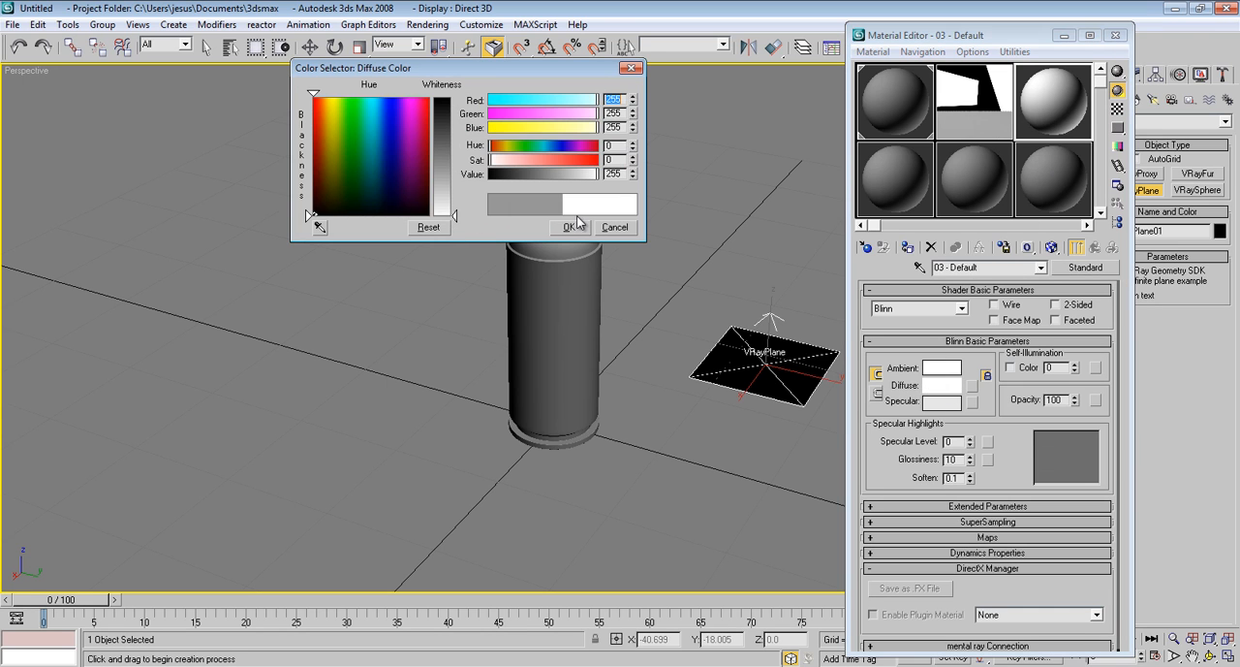
pyautogui.click(572, 217)
pyautogui.click(908, 248)
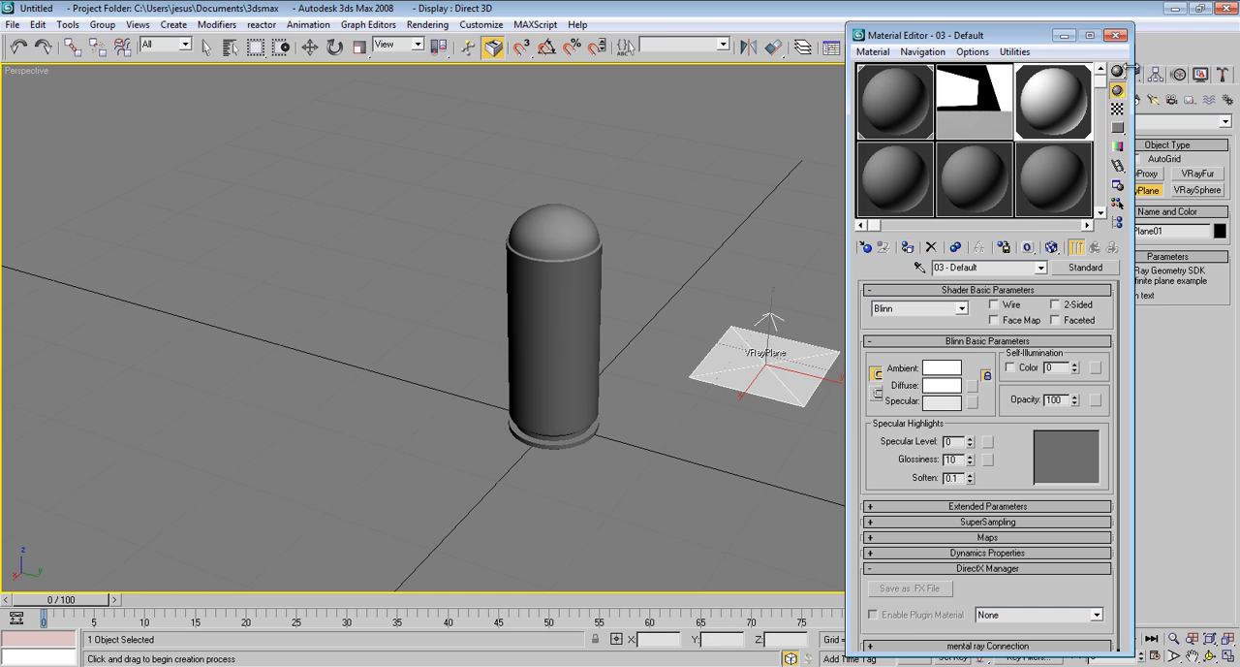
pyautogui.click(1116, 36)
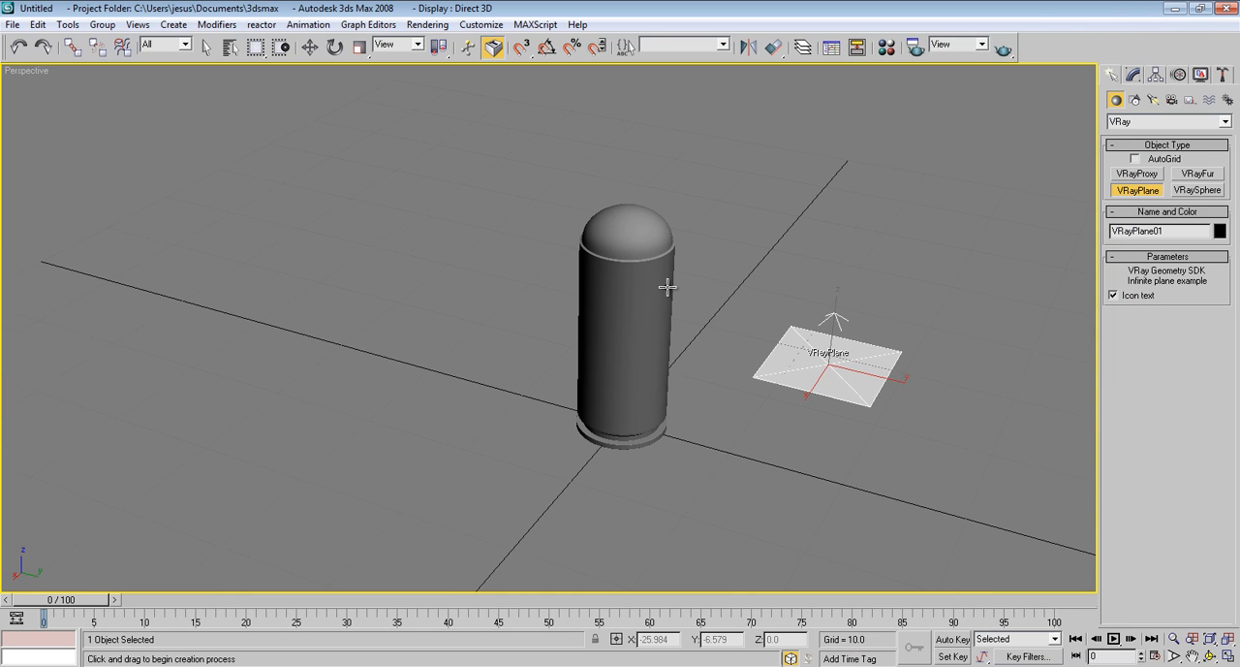
# Open the V-Ray Environment override settings in the render setup
pyautogui.press('r')
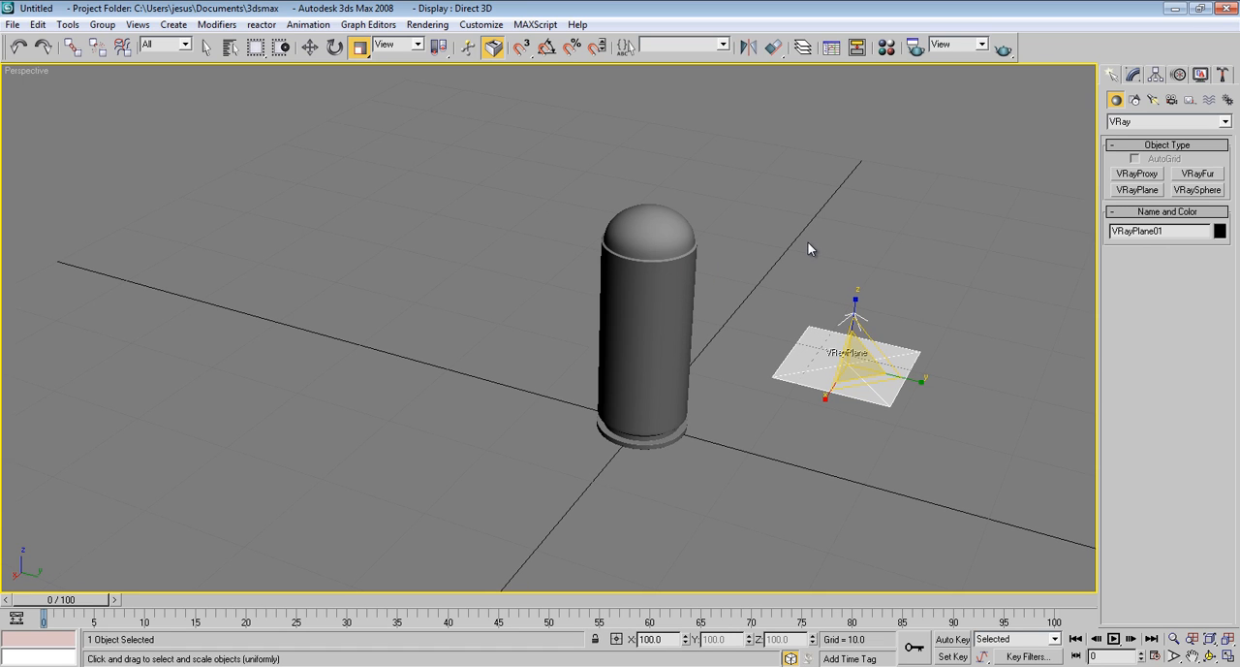
pyautogui.press('F10')
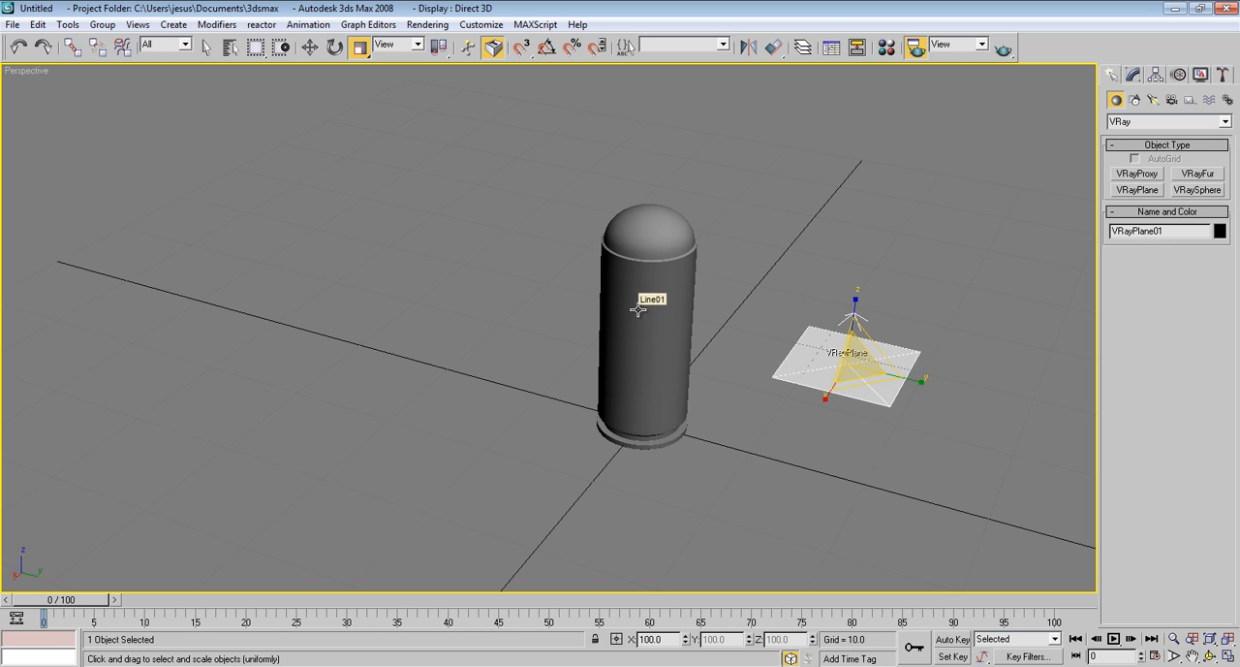
pyautogui.press('F10')
pyautogui.moveTo(916, 110); pyautogui.dragTo(948, 106)
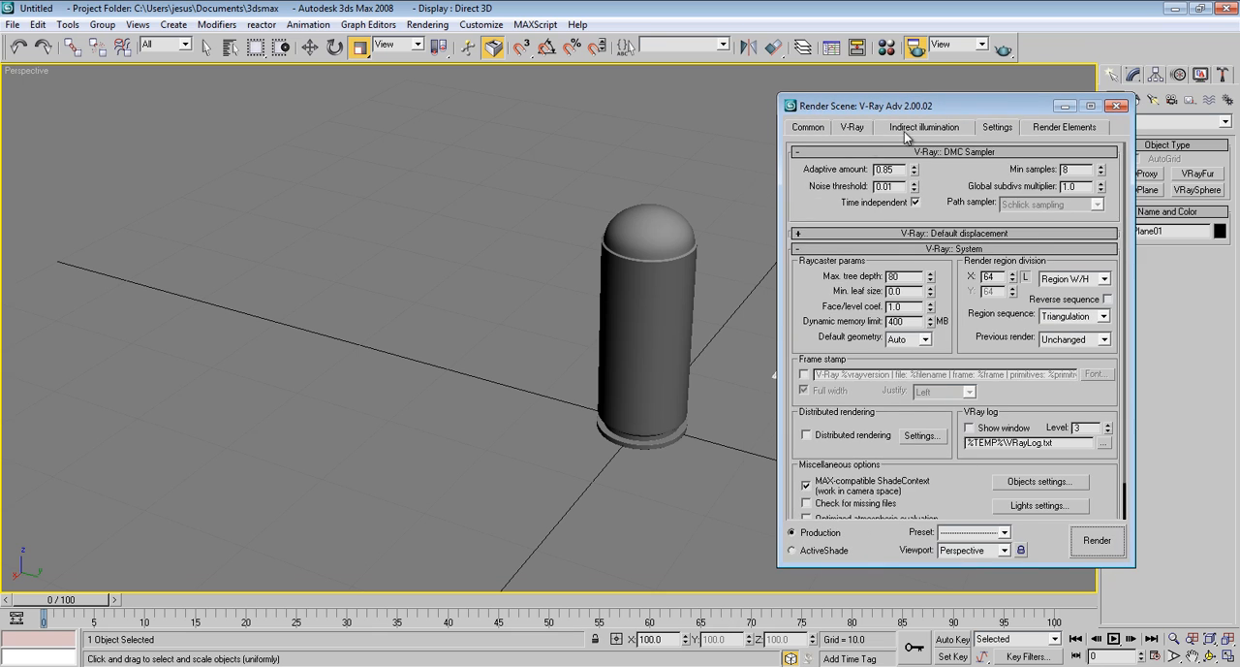
pyautogui.click(852, 128)
pyautogui.click(942, 215)
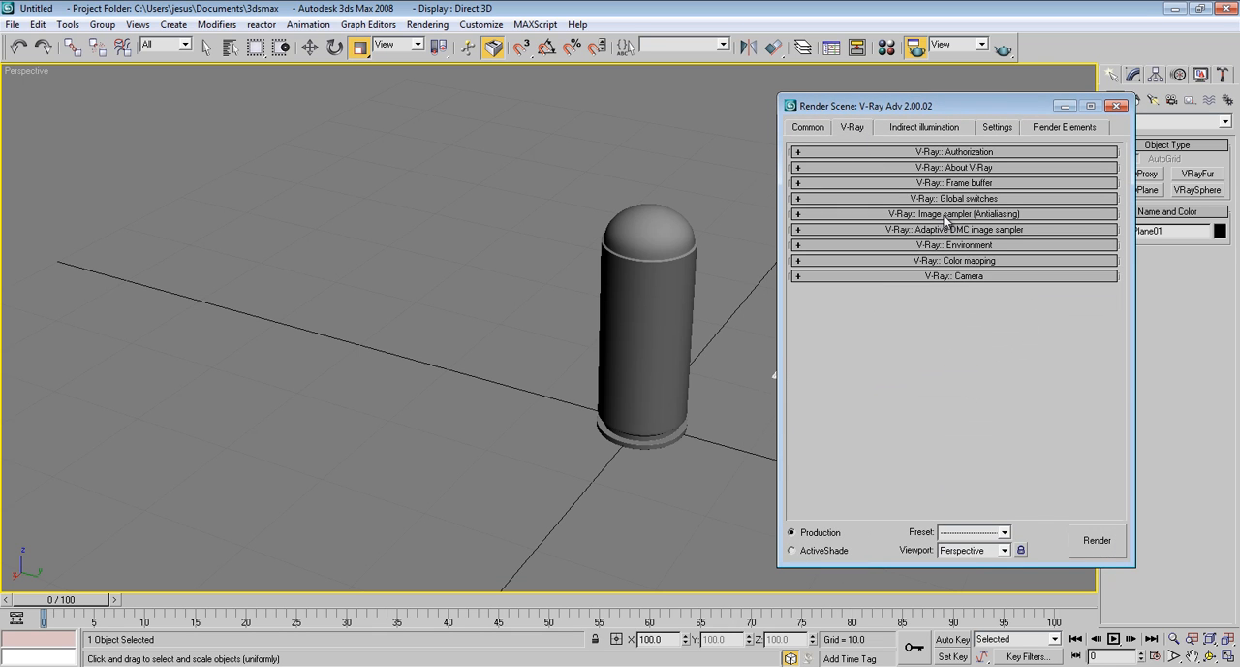
pyautogui.click(948, 245)
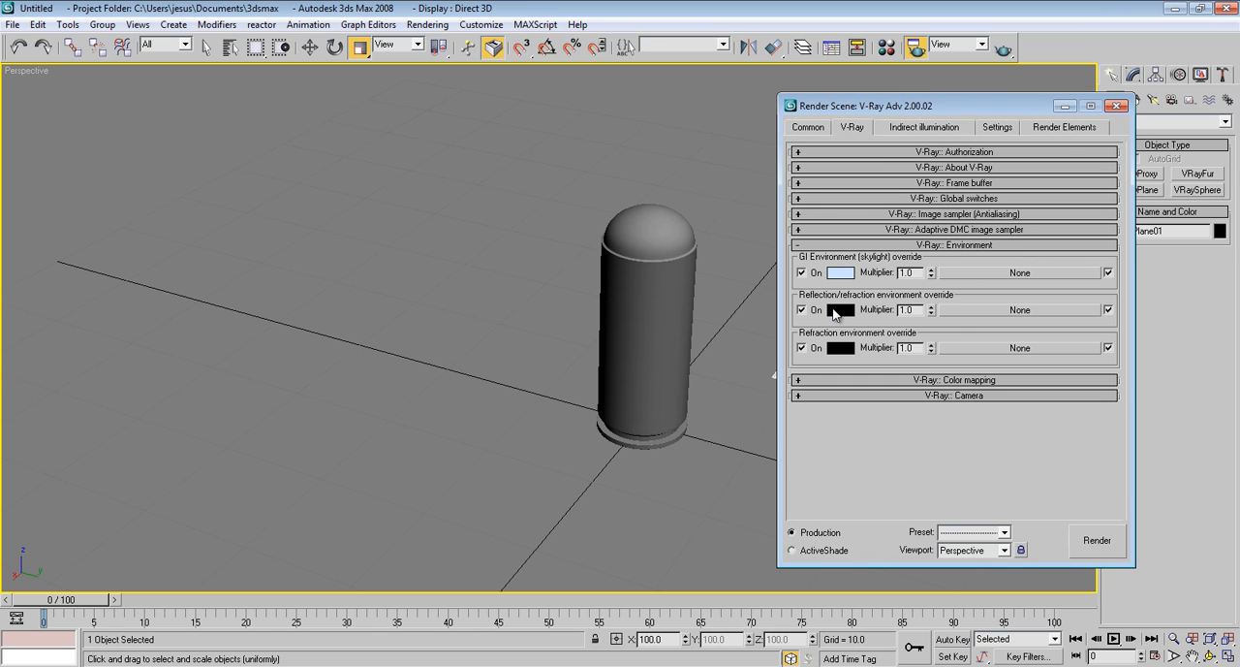
# Place the VRayHDRI map from the Material Editor into the GI Environment (skylight) override as an instance
pyautogui.press('m')
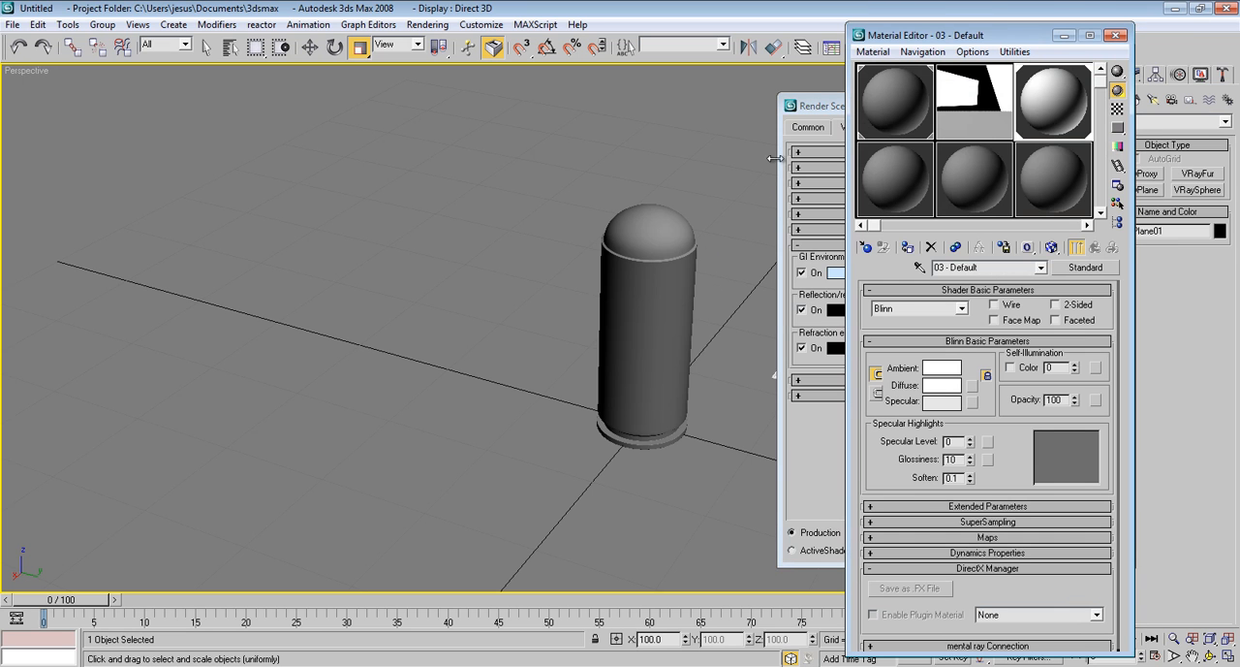
pyautogui.moveTo(955, 42); pyautogui.dragTo(313, 43)
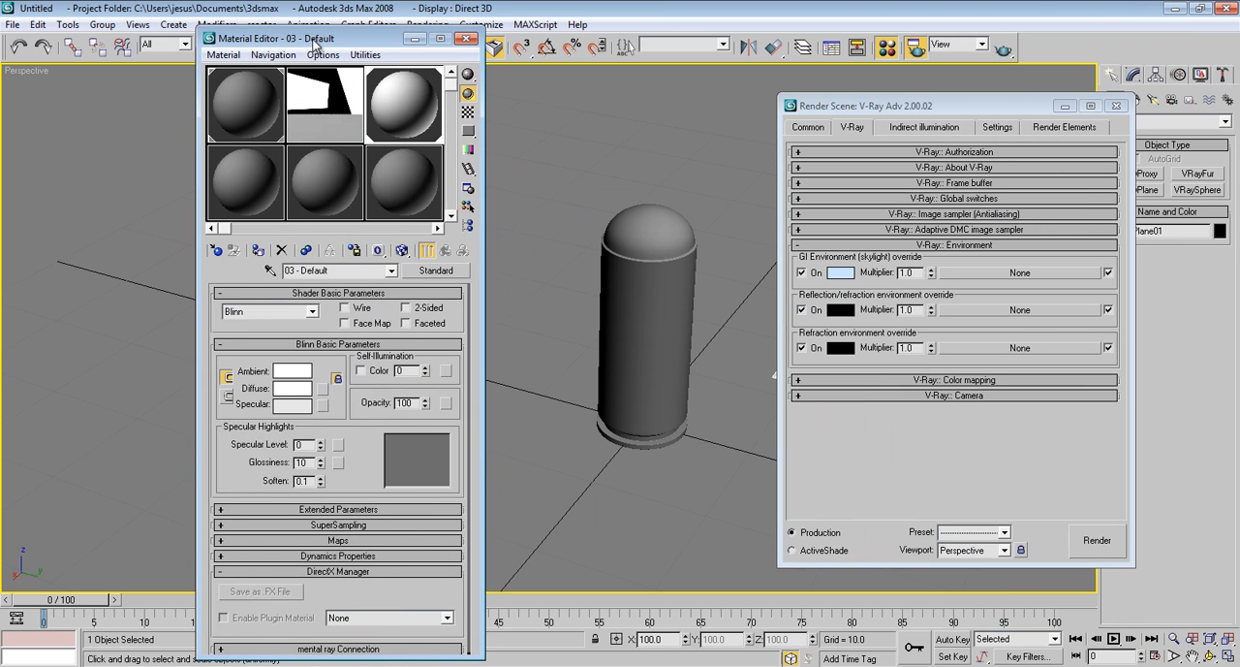
pyautogui.click(338, 114)
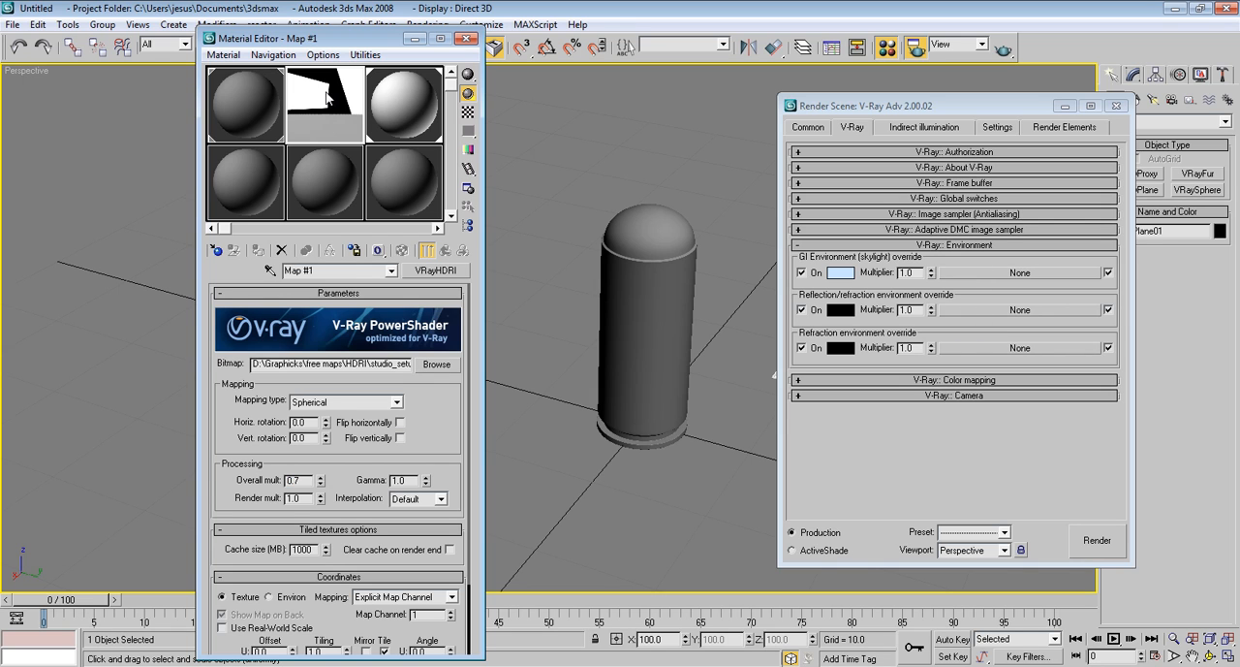
pyautogui.moveTo(328, 97); pyautogui.dragTo(1006, 274)
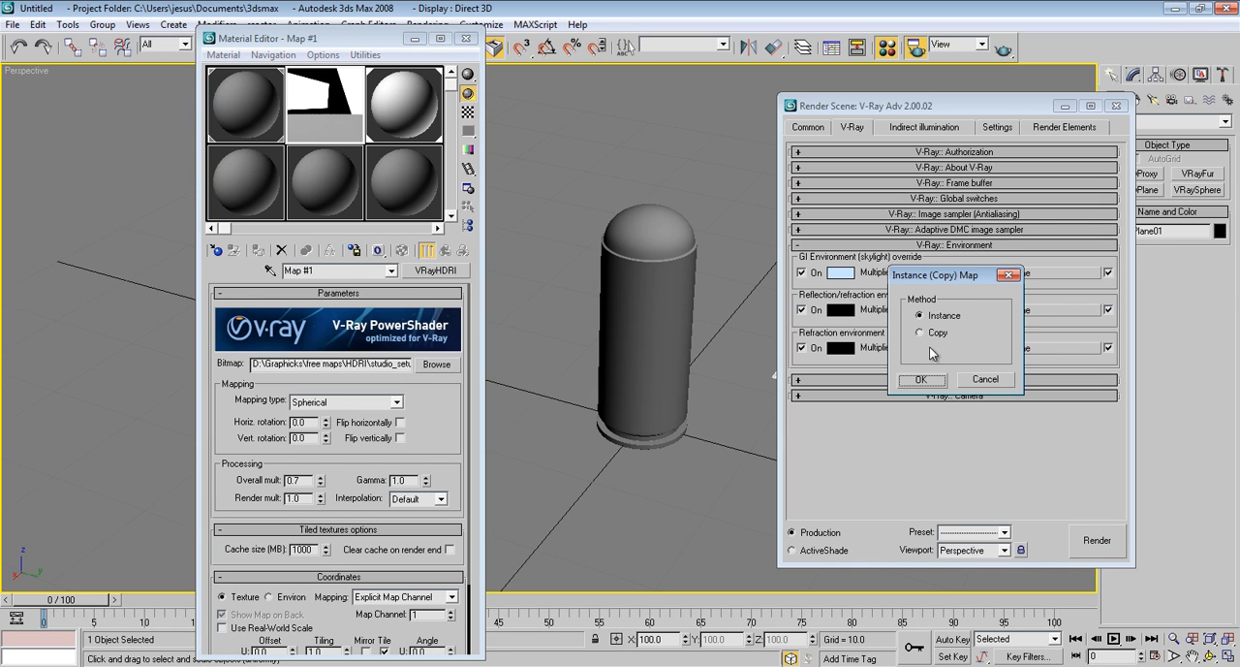
pyautogui.click(928, 380)
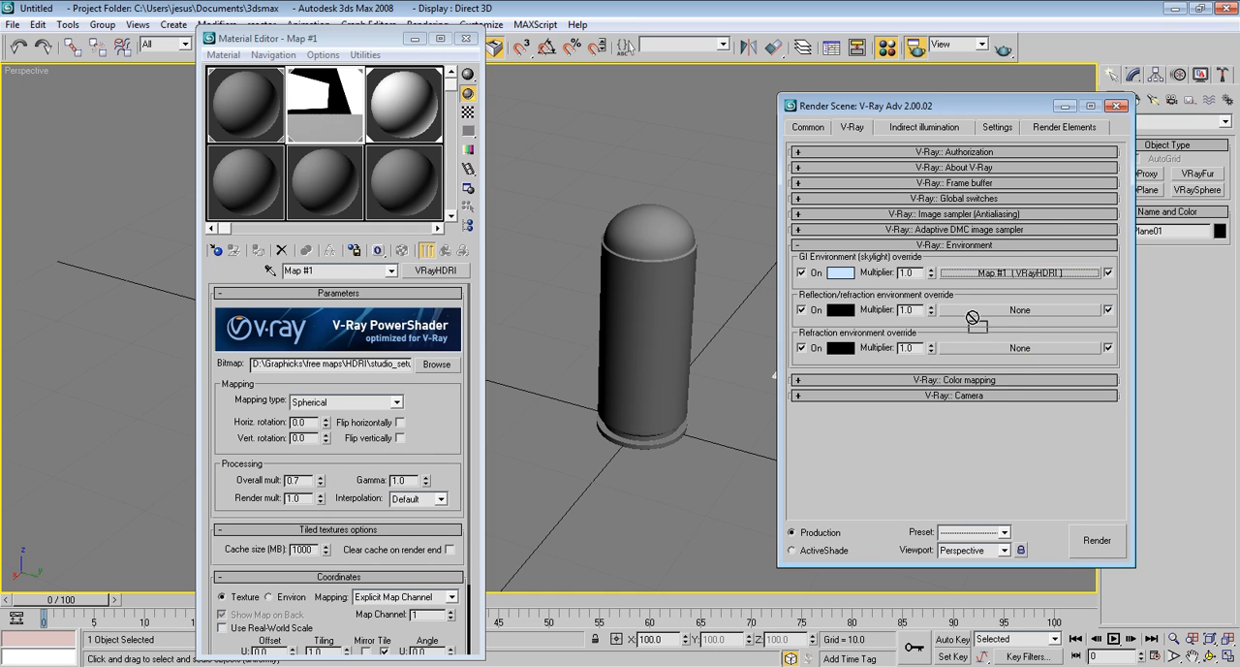
# Assign the same VRayHDRI map to the reflection/refraction and refraction environment overrides, and render the perspective view
pyautogui.moveTo(973, 317); pyautogui.dragTo(973, 347)
pyautogui.click(934, 378)
pyautogui.click(934, 379)
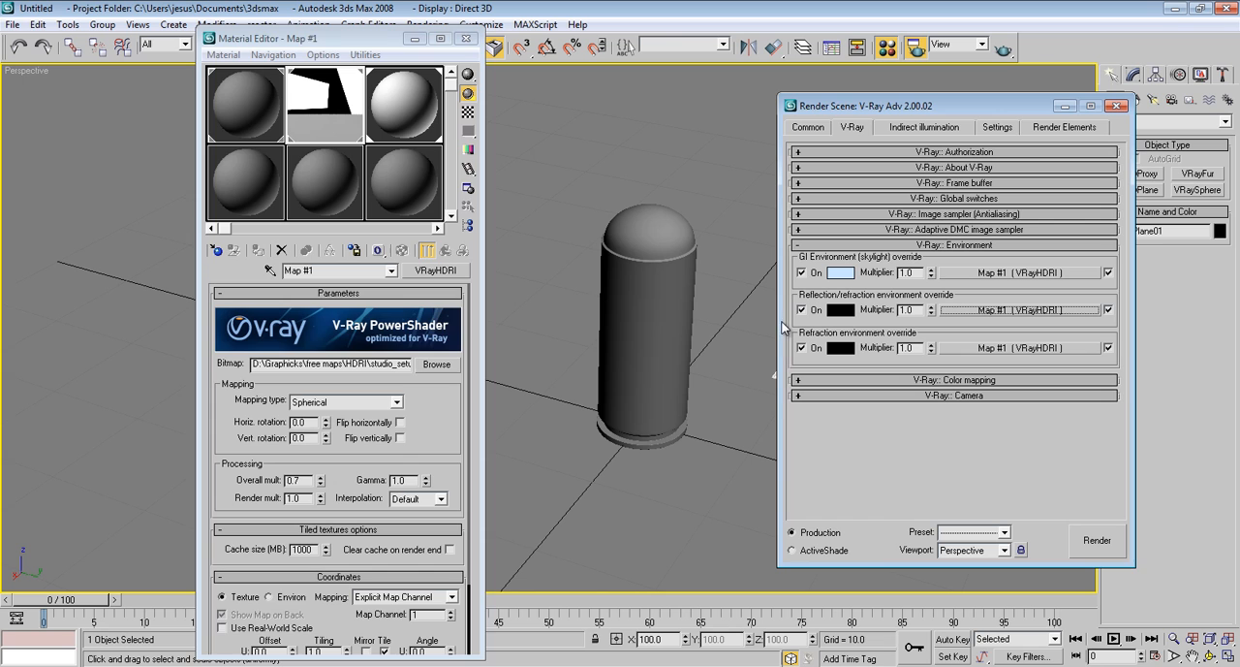
pyautogui.click(465, 42)
pyautogui.click(1097, 540)
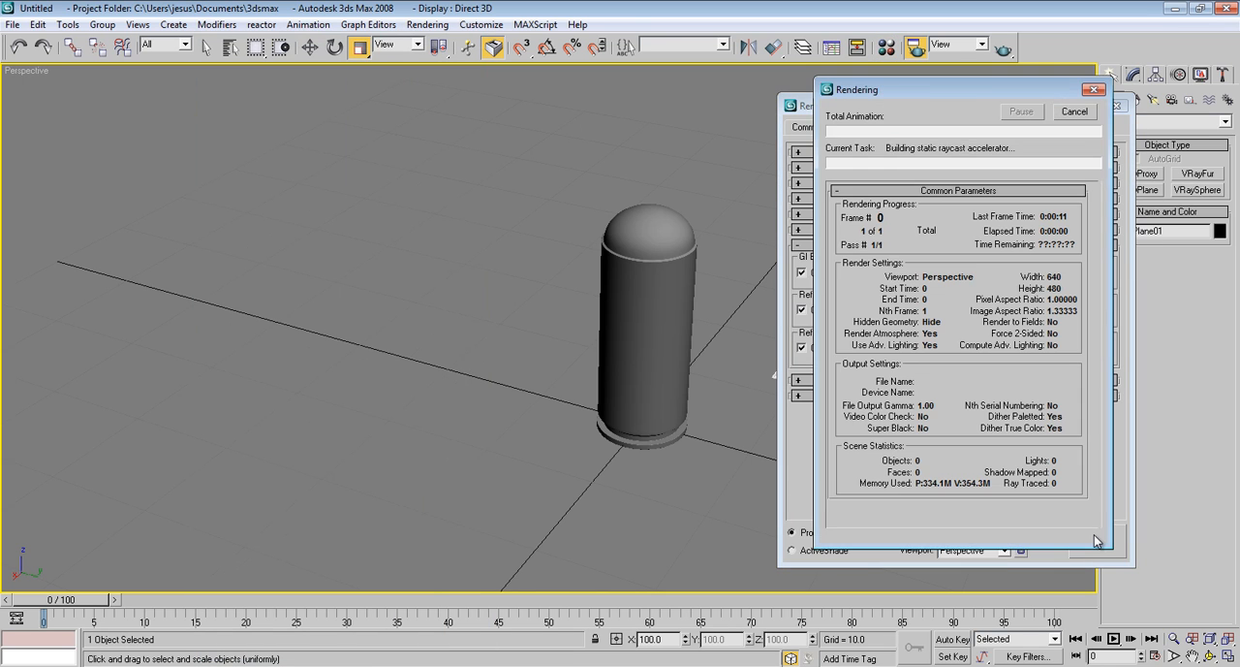
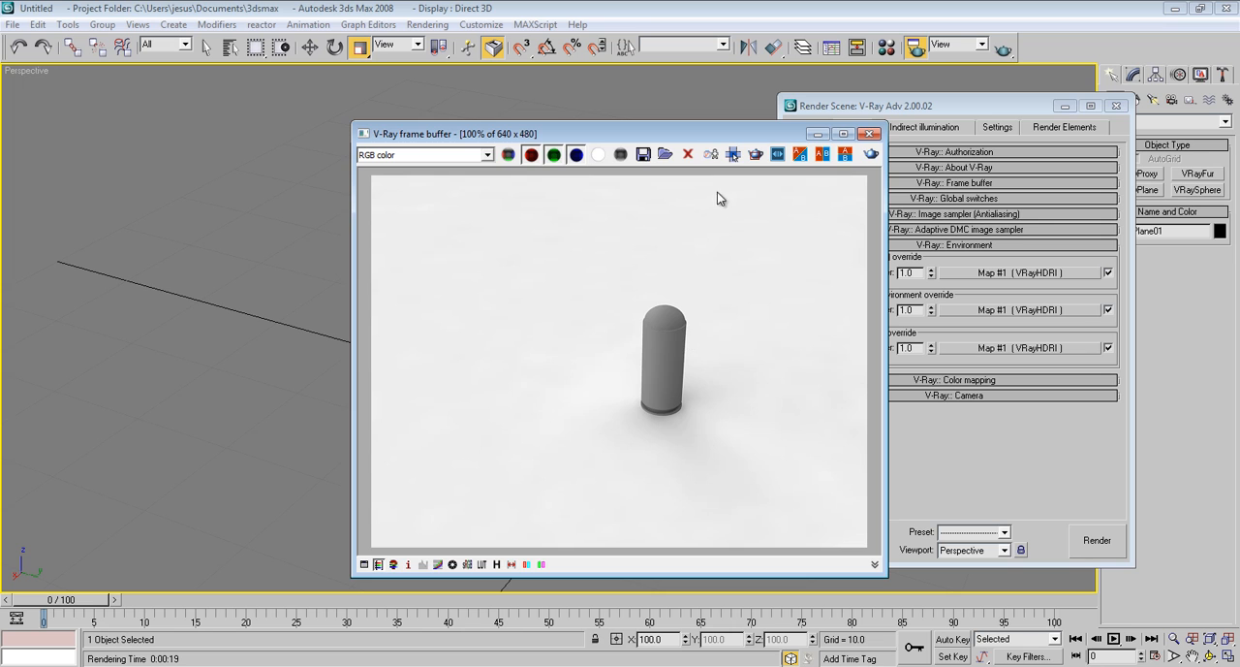
# Close the render windows and rotate the bullet 90 degrees about X with angle snap so it lies on its side
pyautogui.click(869, 134)
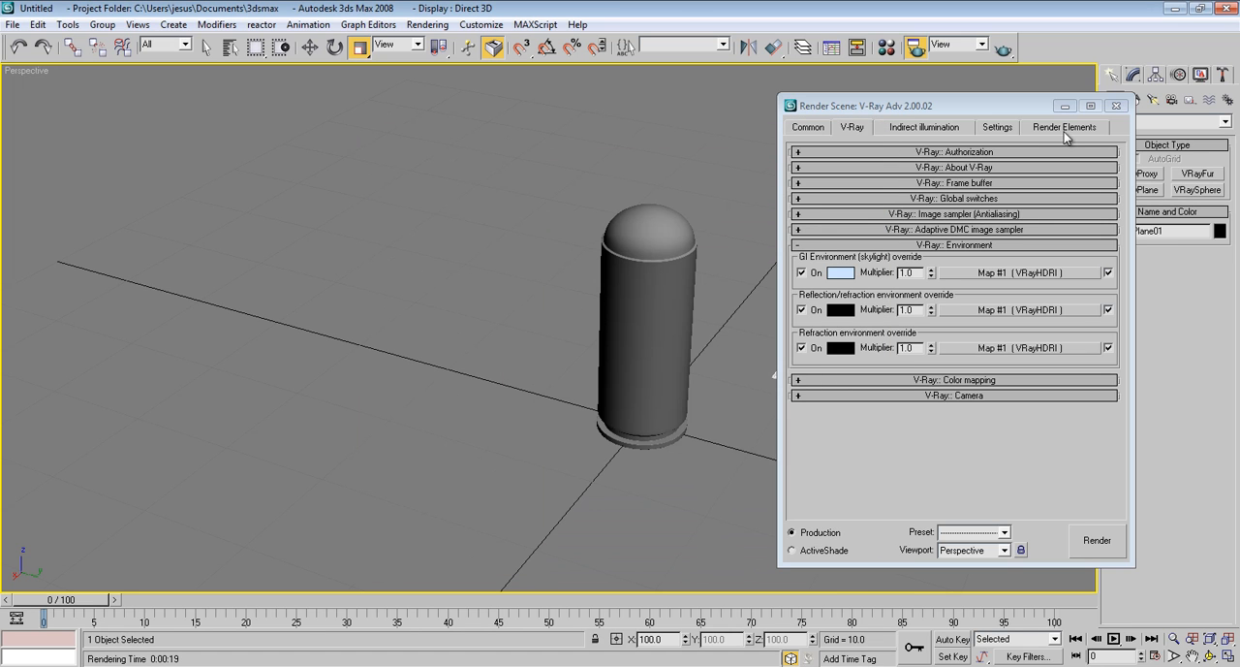
pyautogui.click(1116, 104)
pyautogui.click(334, 47)
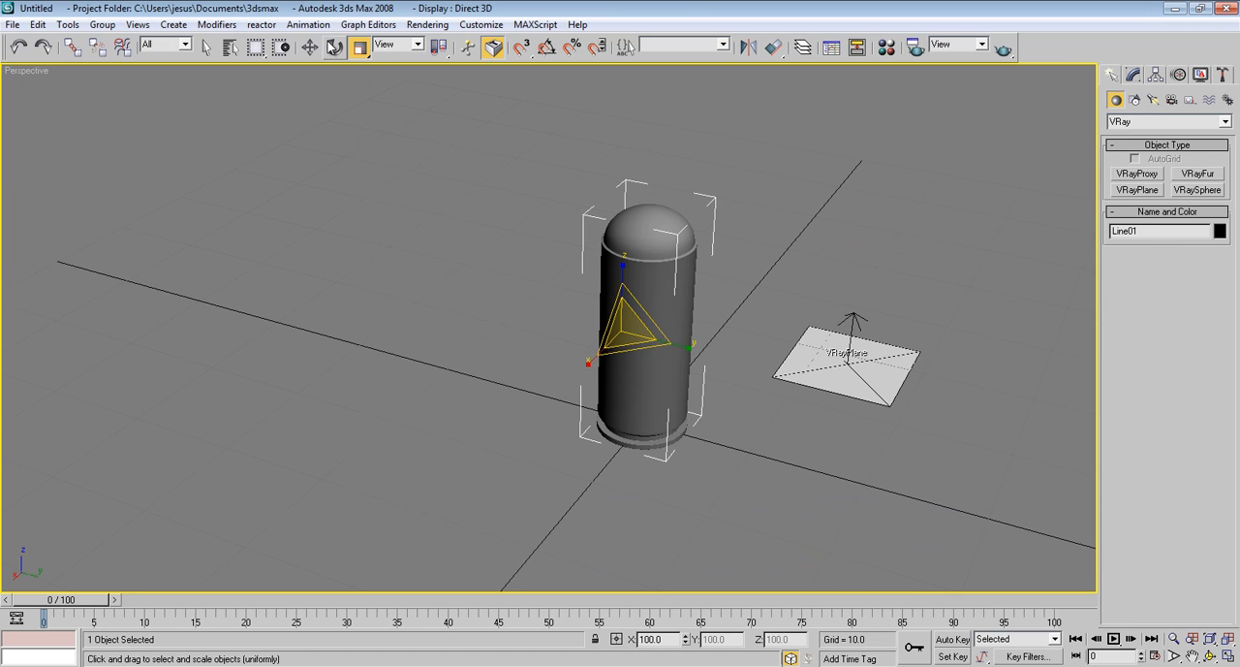
pyautogui.keyDown('shift'); pyautogui.moveTo(653, 310); pyautogui.dragTo(520, 256); pyautogui.keyUp('shift')
pyautogui.rightClick(520, 257)
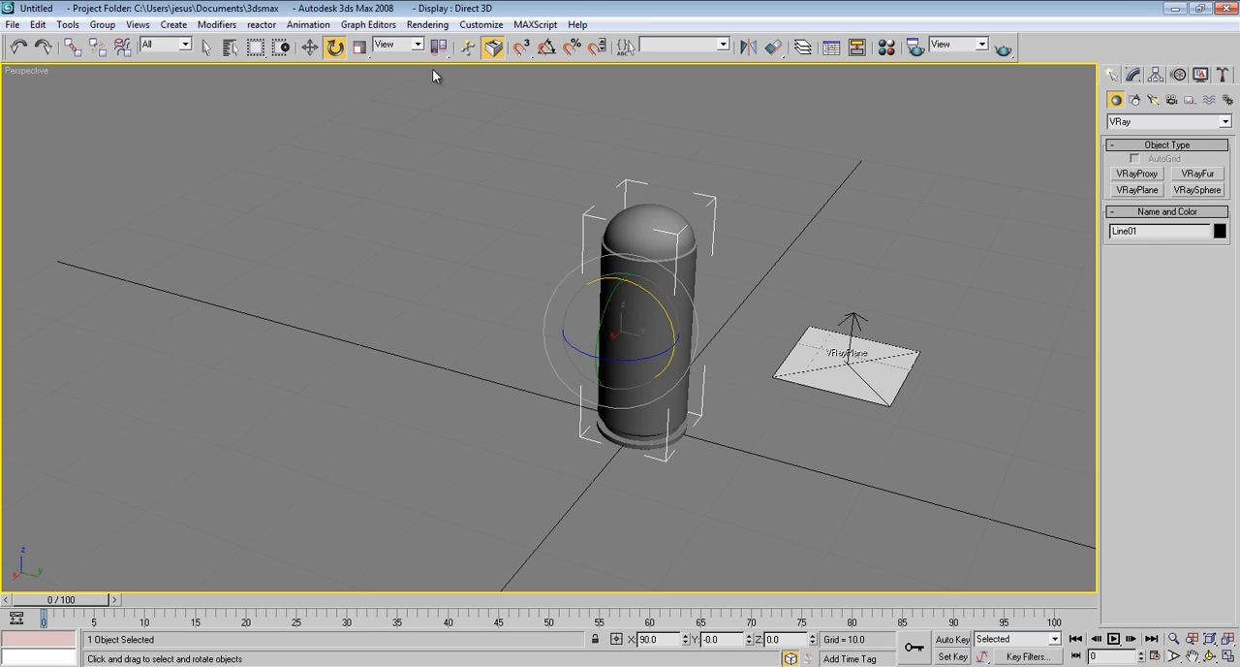
pyautogui.click(547, 46)
pyautogui.moveTo(672, 330); pyautogui.dragTo(562, 231)
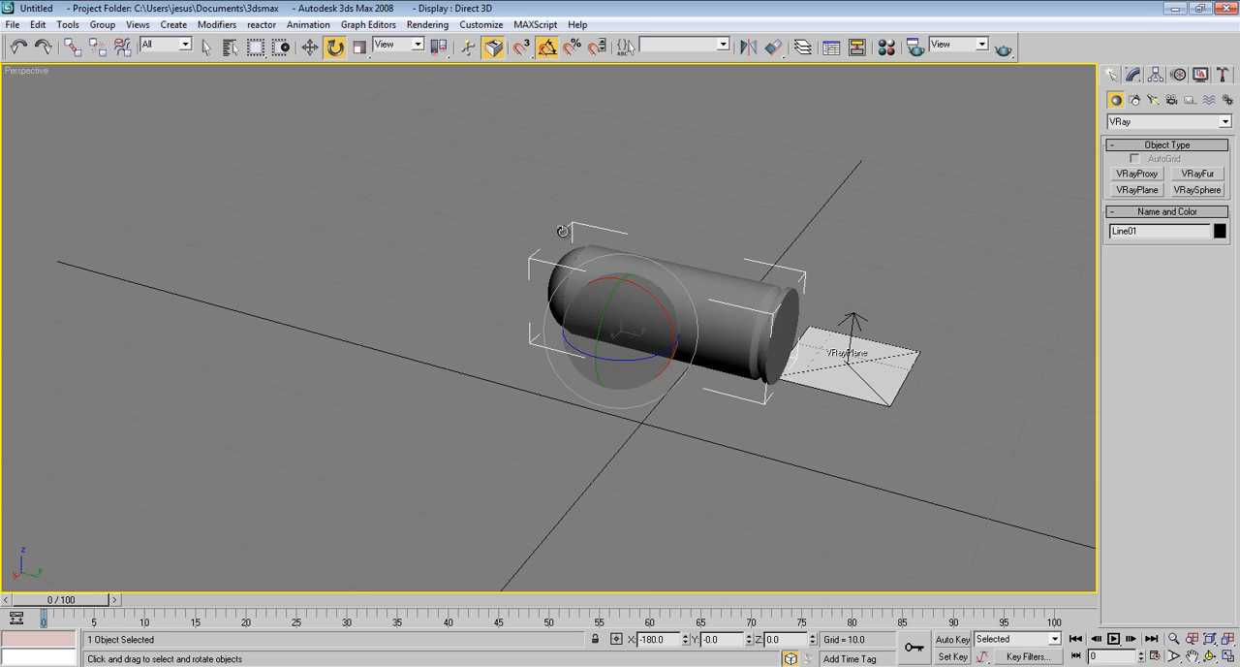
# Move the bullet down about 7.8 units in the Front view so it rests on the ground plane, and return to perspective
pyautogui.click(309, 47)
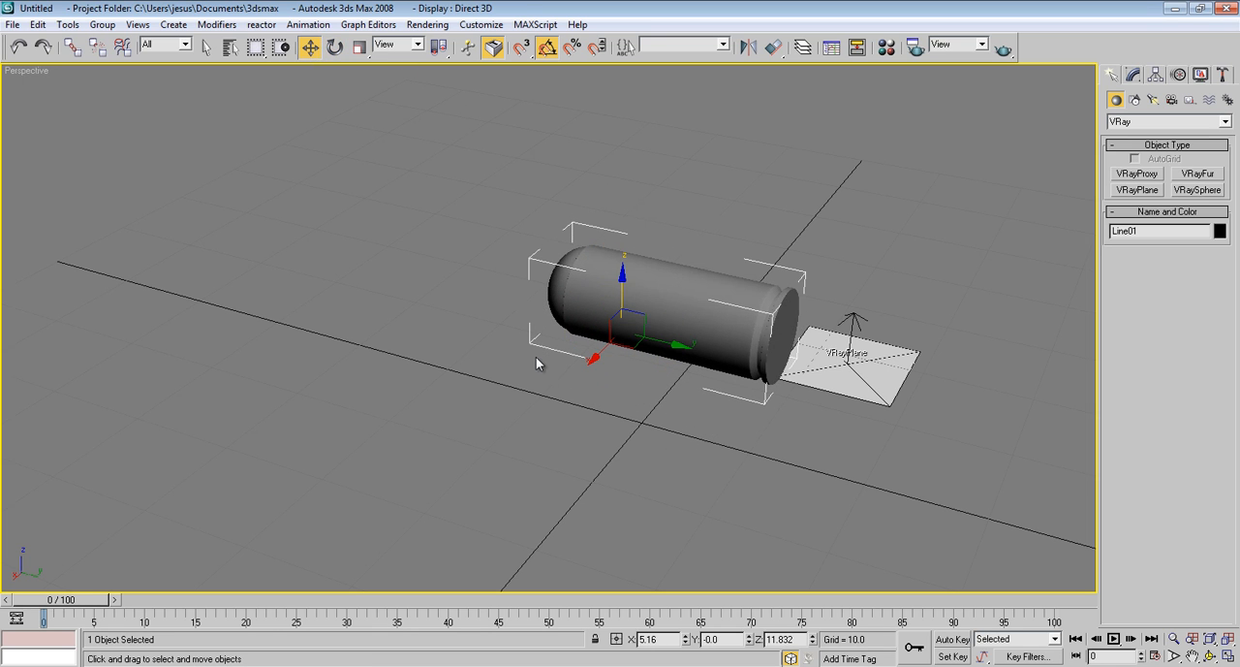
pyautogui.press('f')
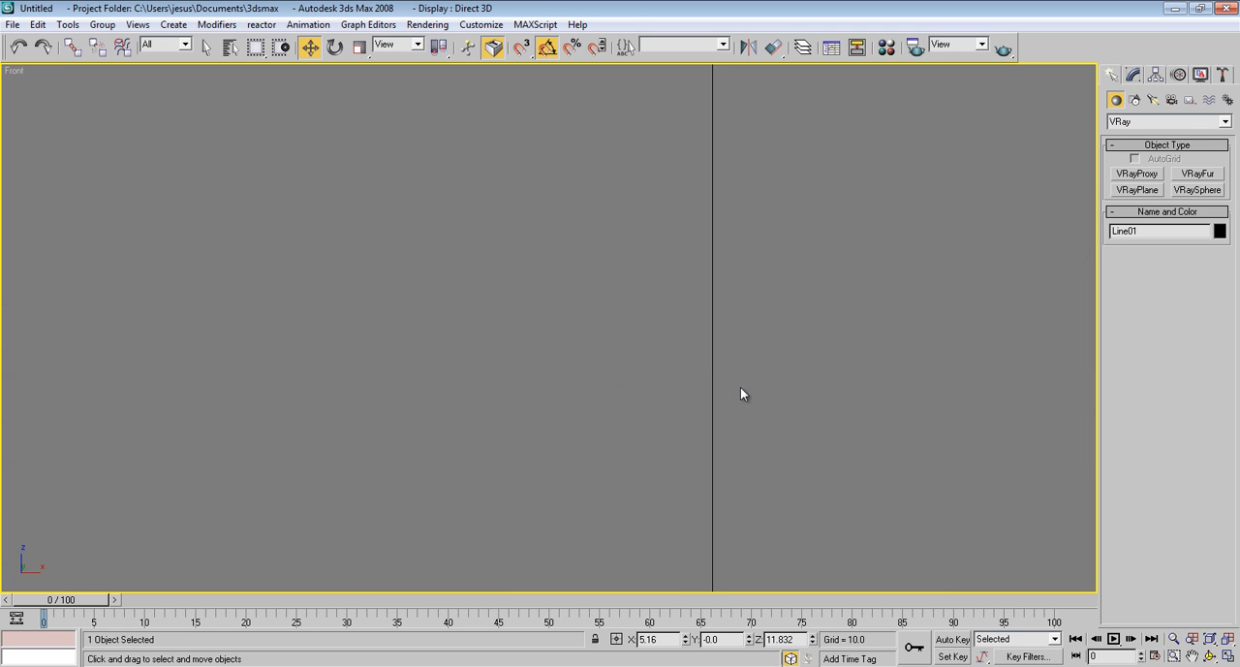
pyautogui.scroll(-10, 689, 364)
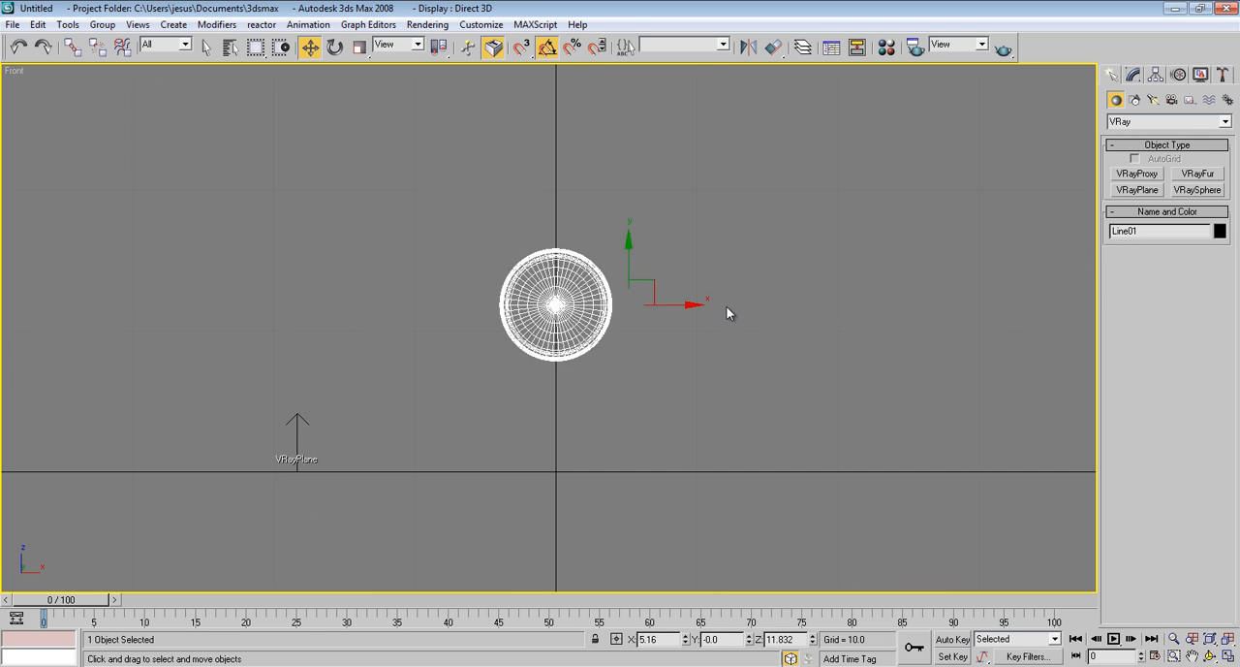
pyautogui.scroll(4, 729, 278)
pyautogui.scroll(-1, 717, 267)
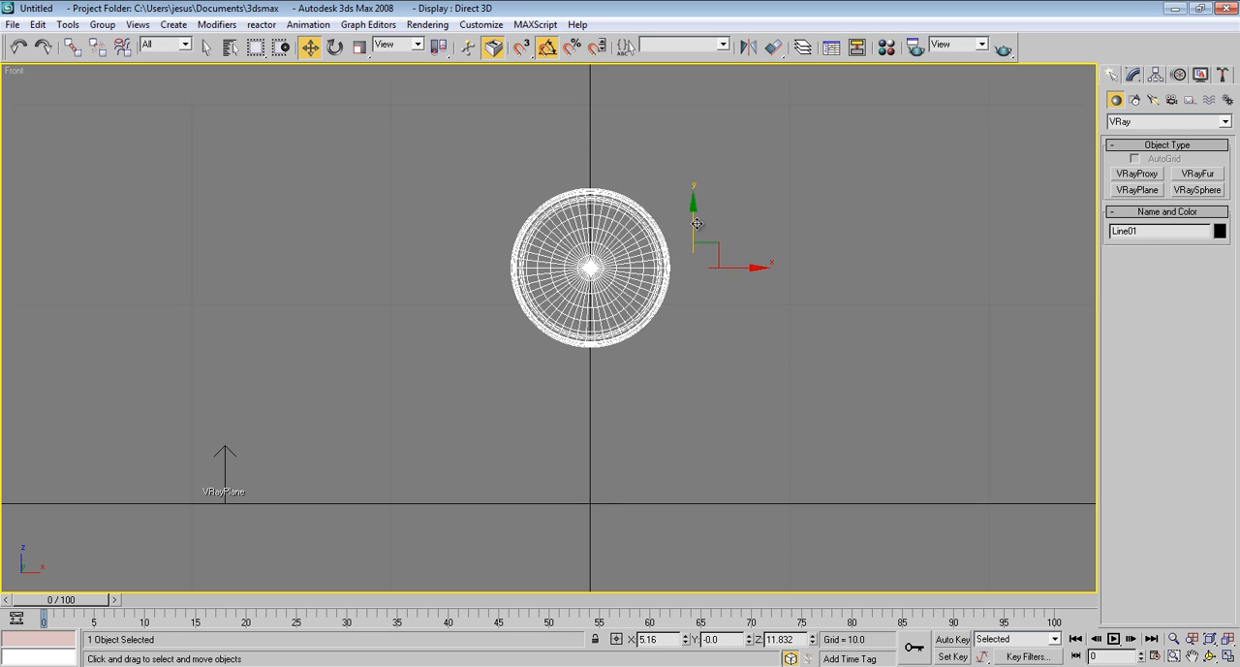
pyautogui.moveTo(702, 223); pyautogui.dragTo(716, 377)
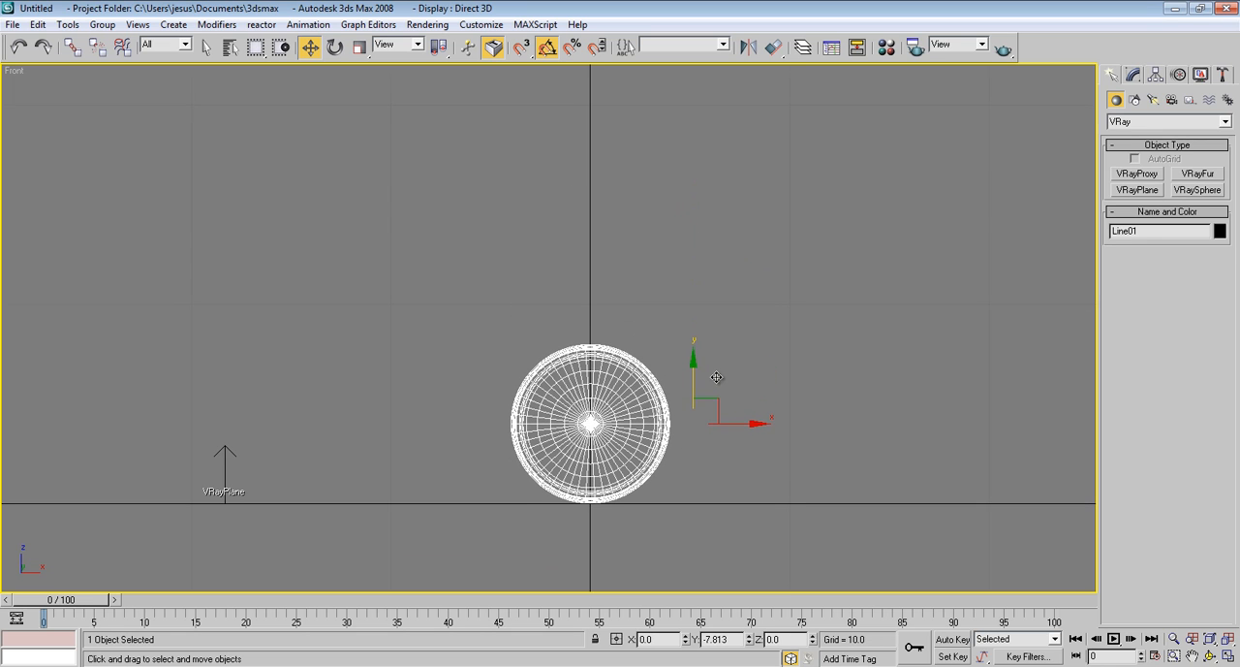
pyautogui.press('p')
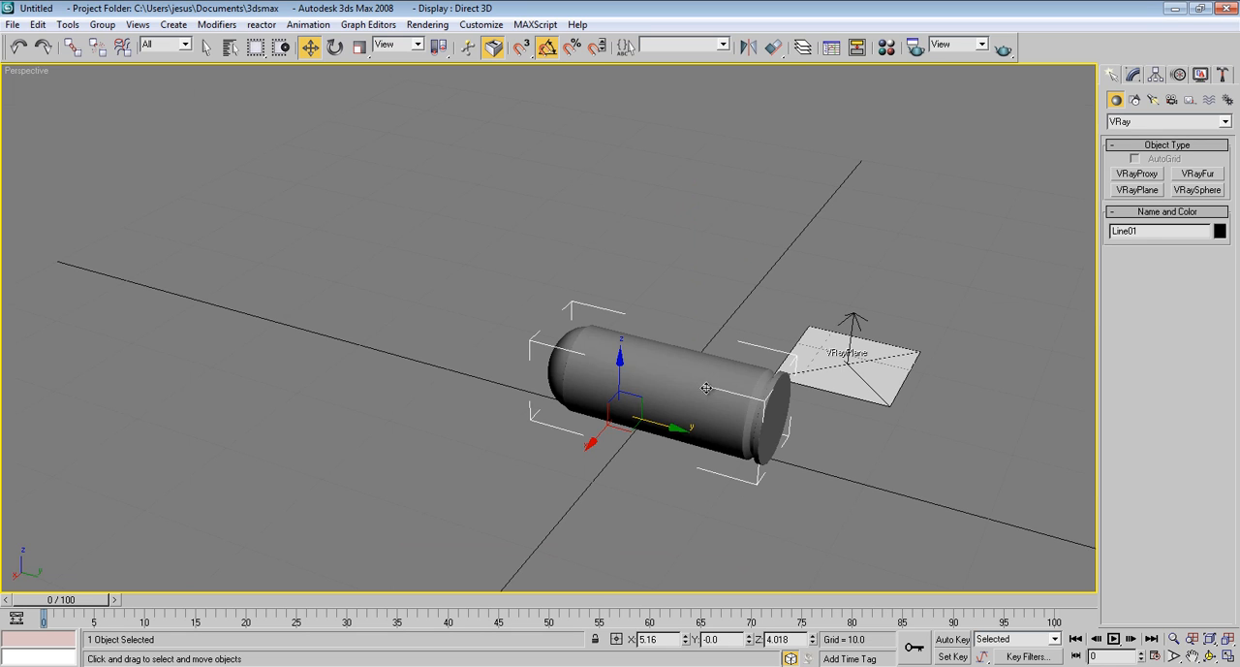
# Rotate the bullet 65 degrees about Z, deselect it, and save the scene as Bullet_Vray2.0.max
pyautogui.scroll(2, 667, 382)
pyautogui.scroll(-2, 667, 382)
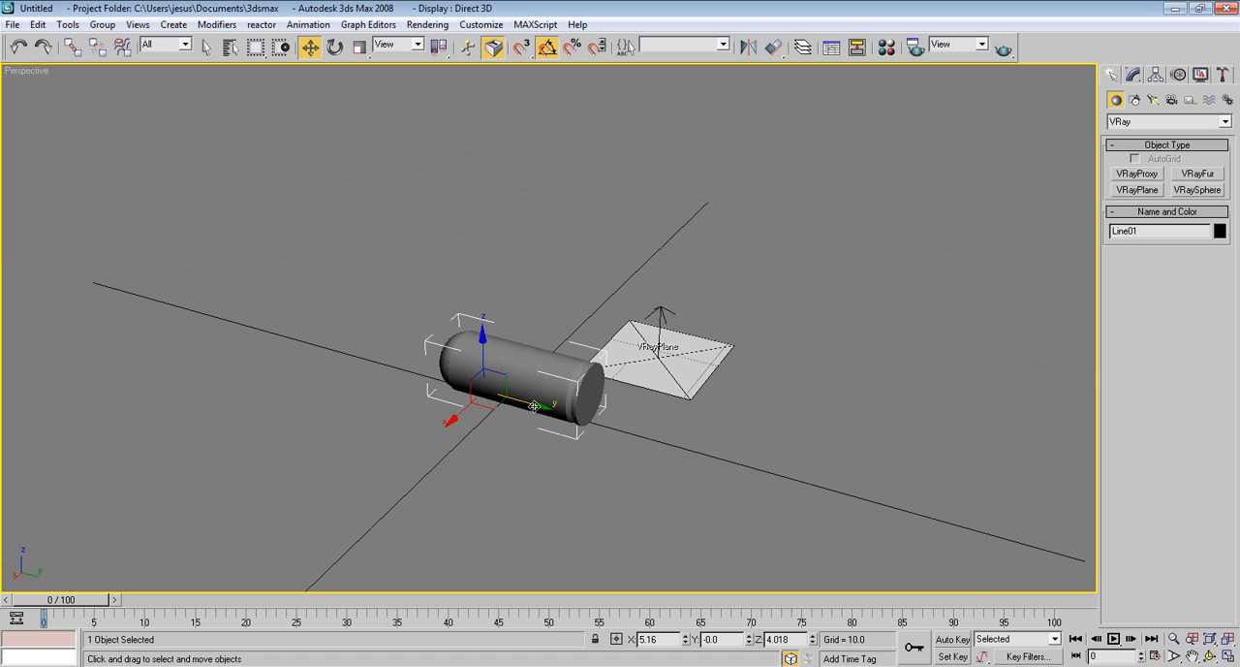
pyautogui.click(335, 46)
pyautogui.moveTo(499, 418); pyautogui.dragTo(553, 410)
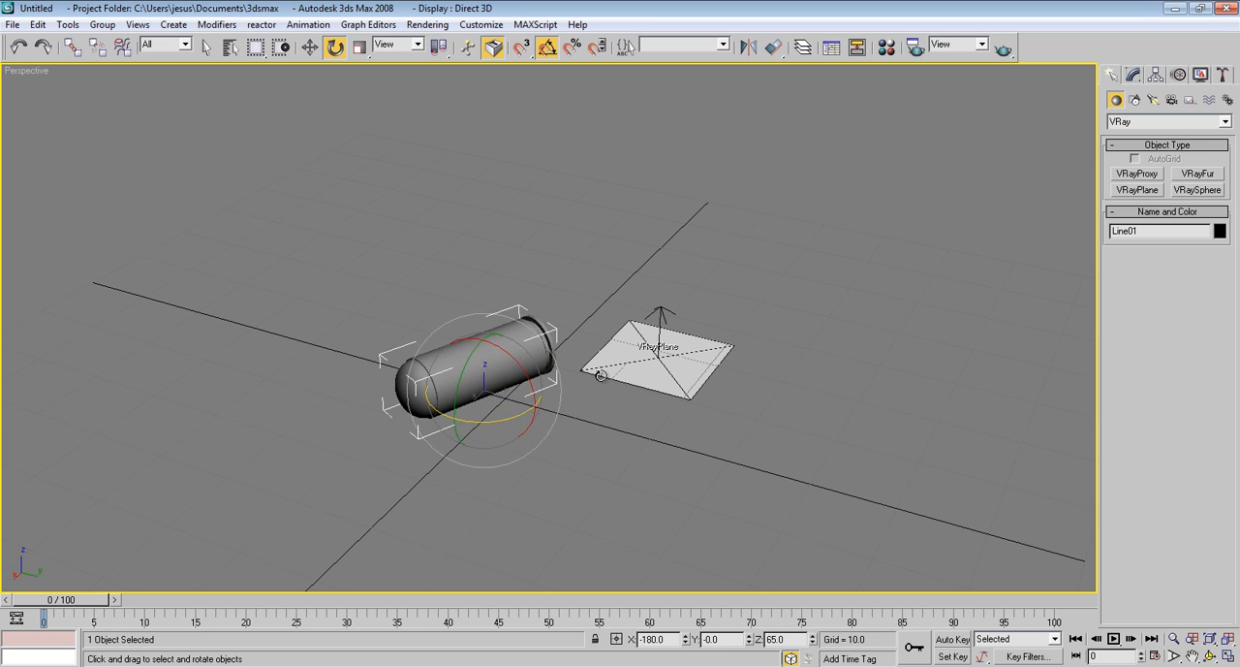
pyautogui.scroll(5, 605, 376)
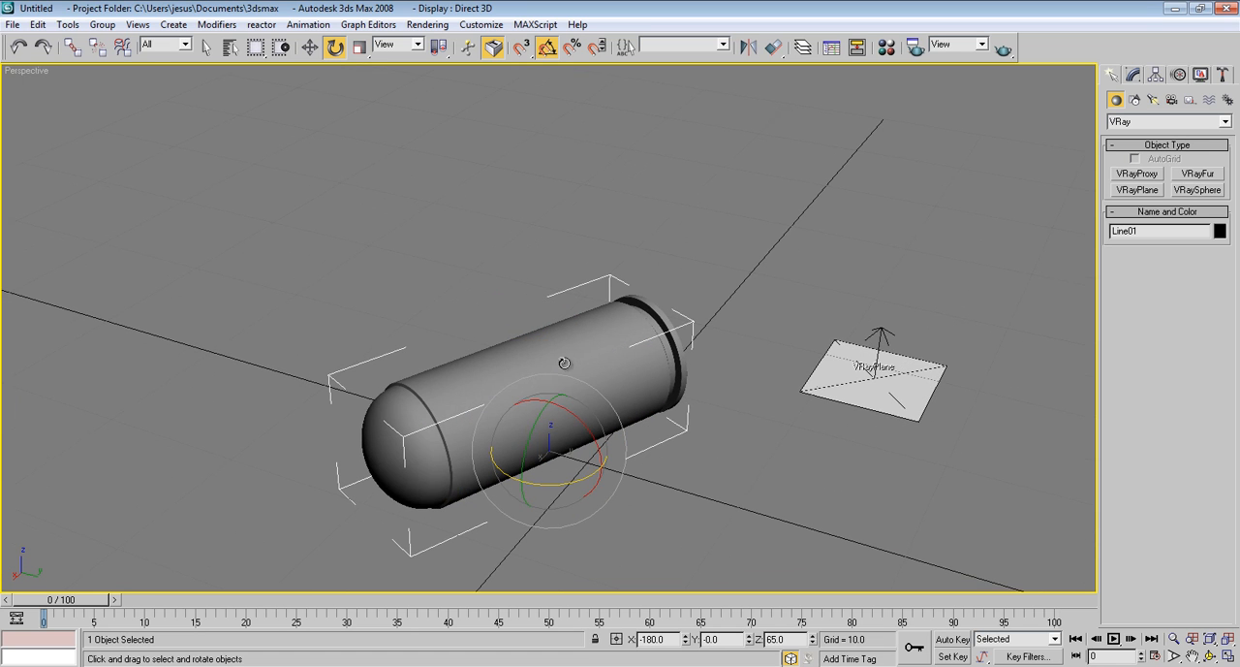
pyautogui.click(615, 294)
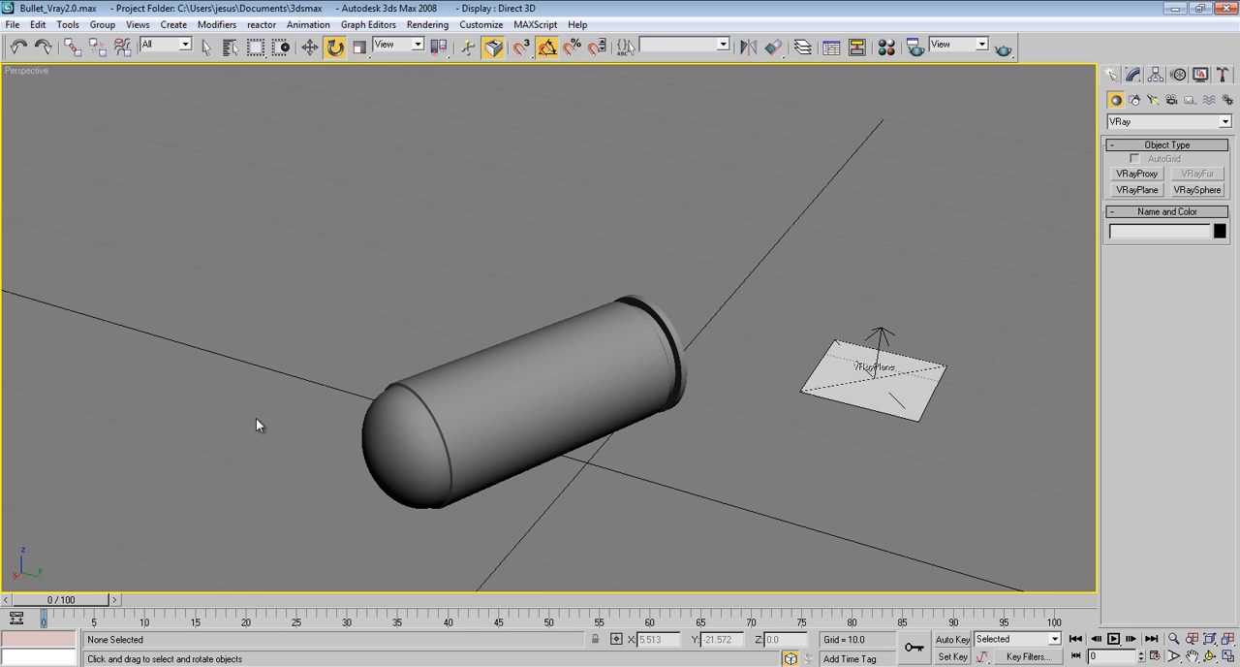
# Show the four-viewport layout, turn the Left viewport into a shaded perspective, and switch it to ActiveShade
pyautogui.hotkey('alt', 'w')
pyautogui.click(412, 485)
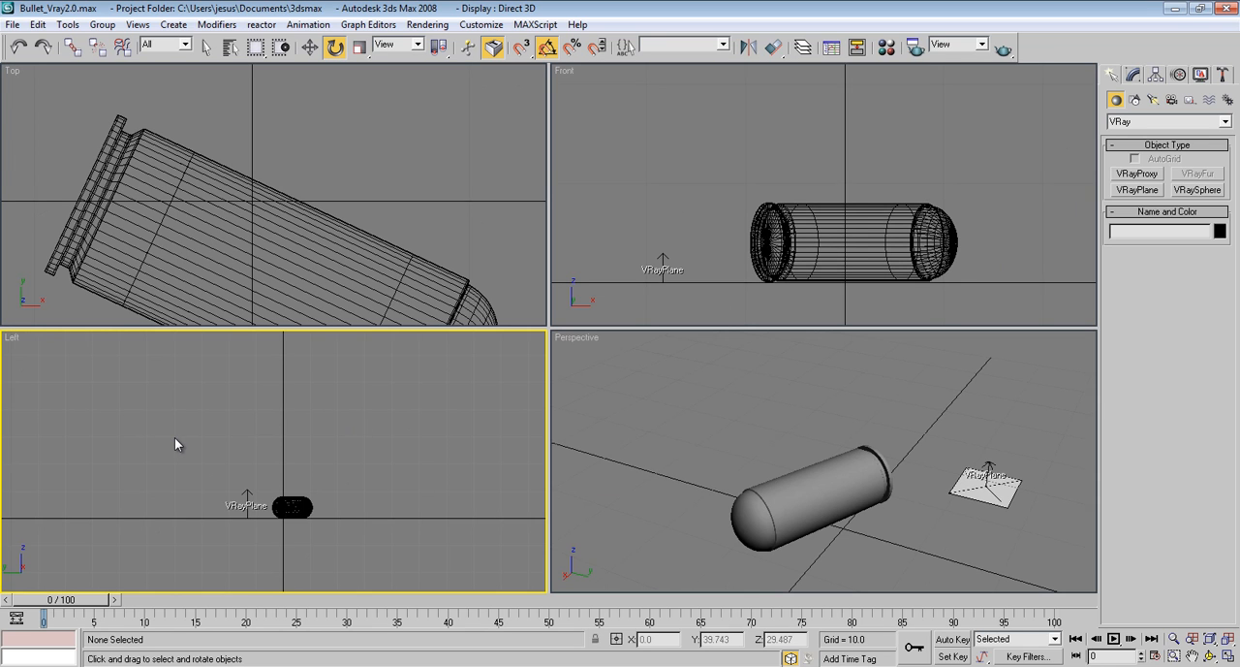
pyautogui.press('p')
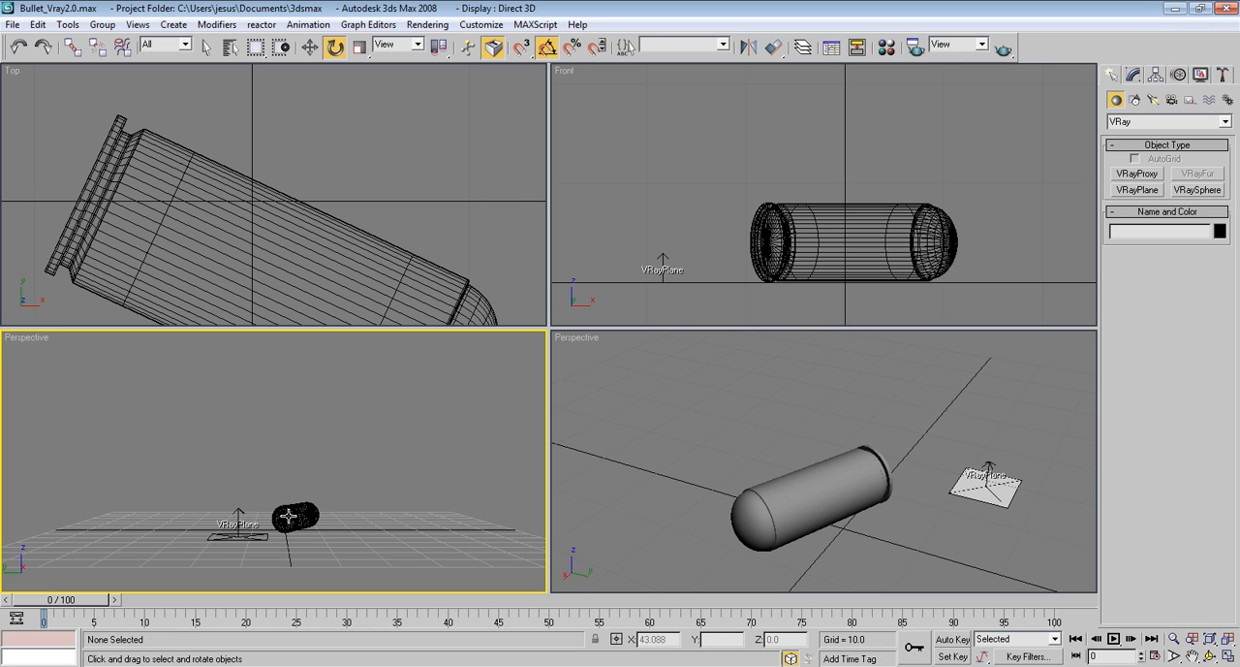
pyautogui.press('F3')
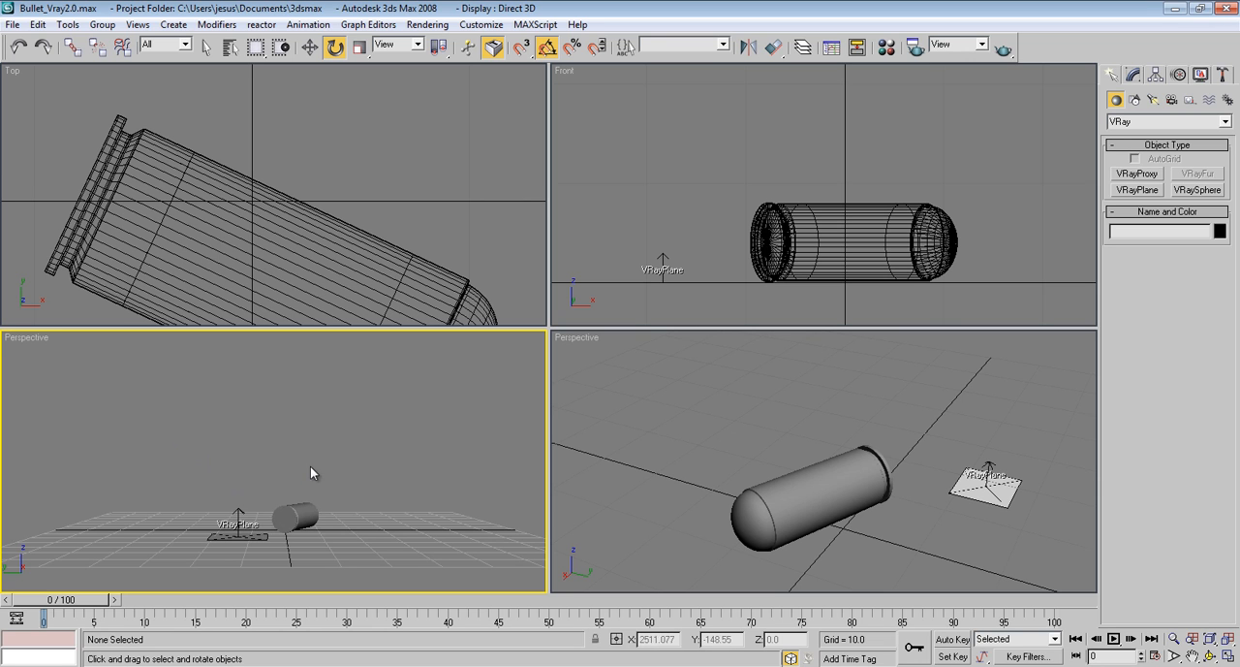
pyautogui.keyDown('alt'); pyautogui.moveTo(310, 465); pyautogui.dragTo(359, 508, button='middle'); pyautogui.keyUp('alt')
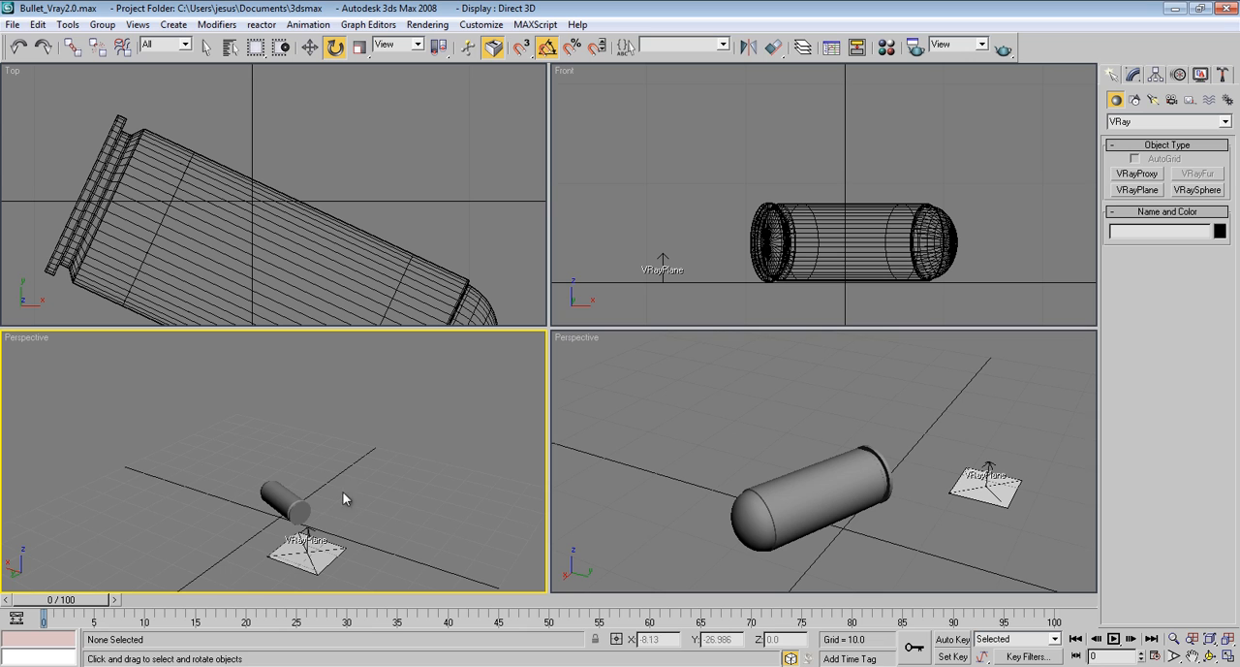
pyautogui.rightClick(15, 341)
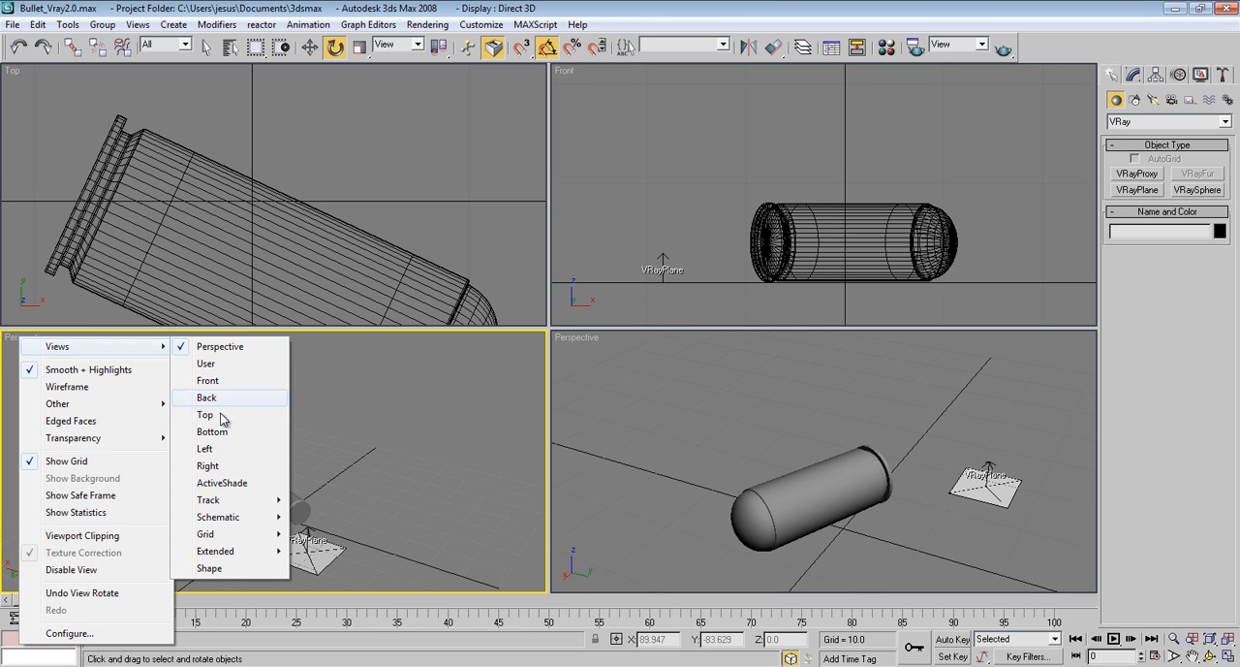
pyautogui.click(230, 482)
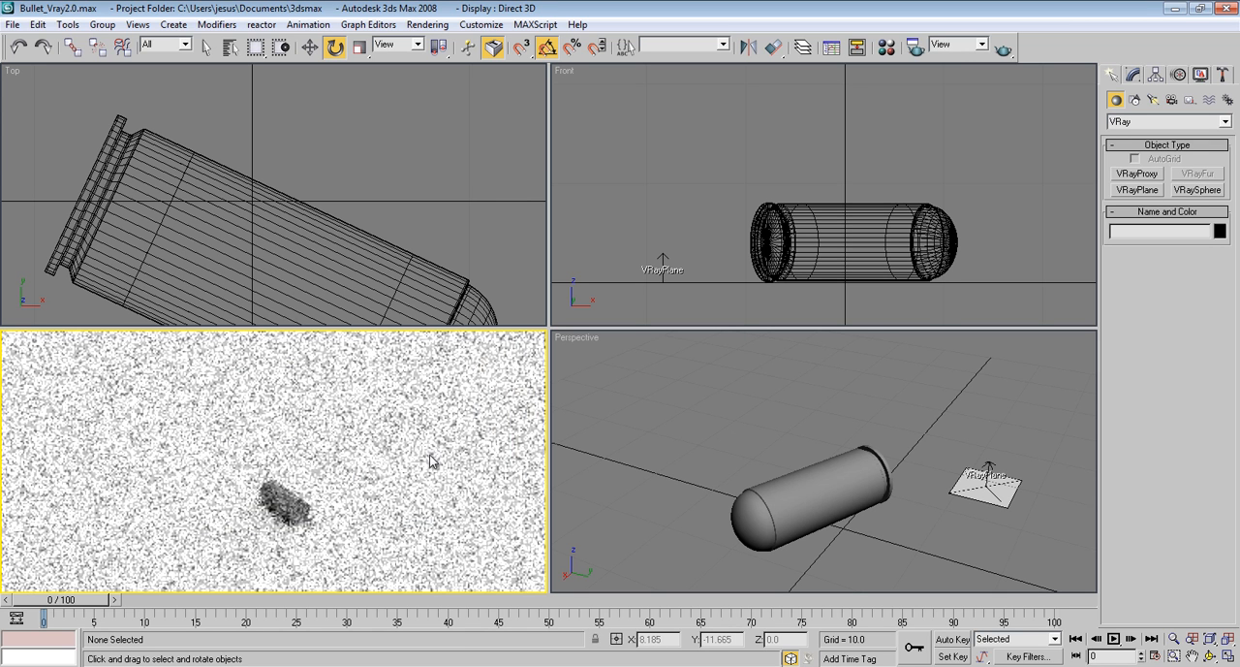
# Orbit the Perspective view to frame the bullet from its base side in the ActiveShade preview
pyautogui.moveTo(799, 460); pyautogui.dragTo(794, 449, button='middle')
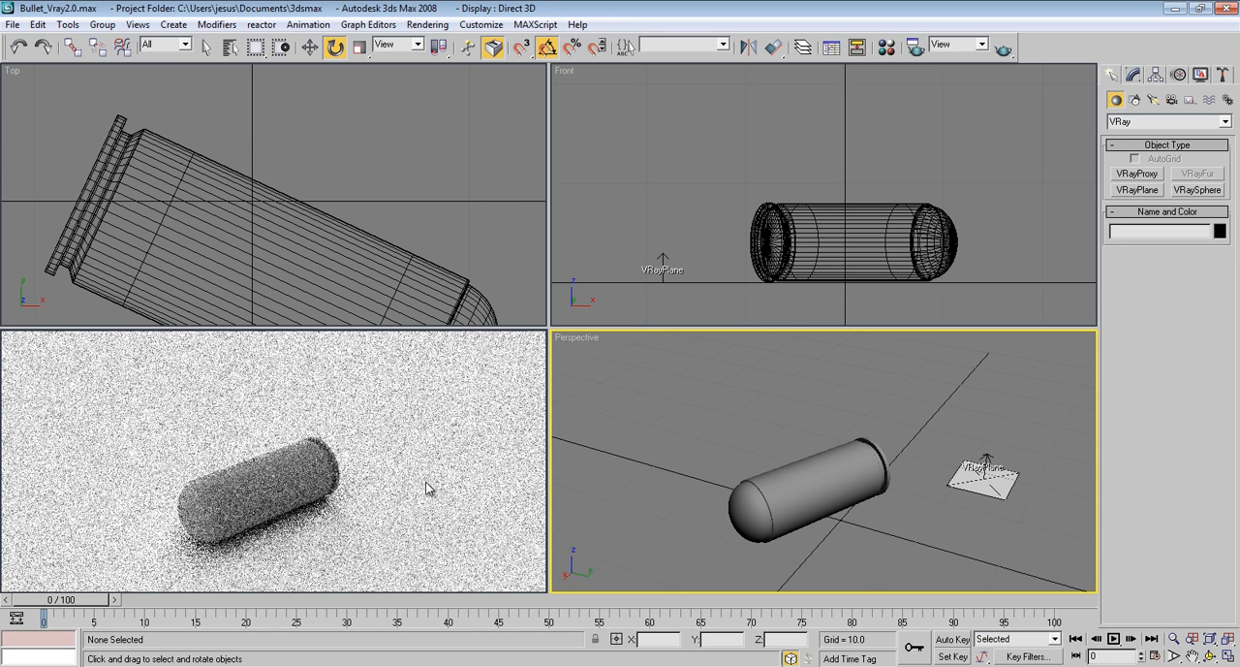
pyautogui.moveTo(783, 476); pyautogui.dragTo(741, 433, button='middle')
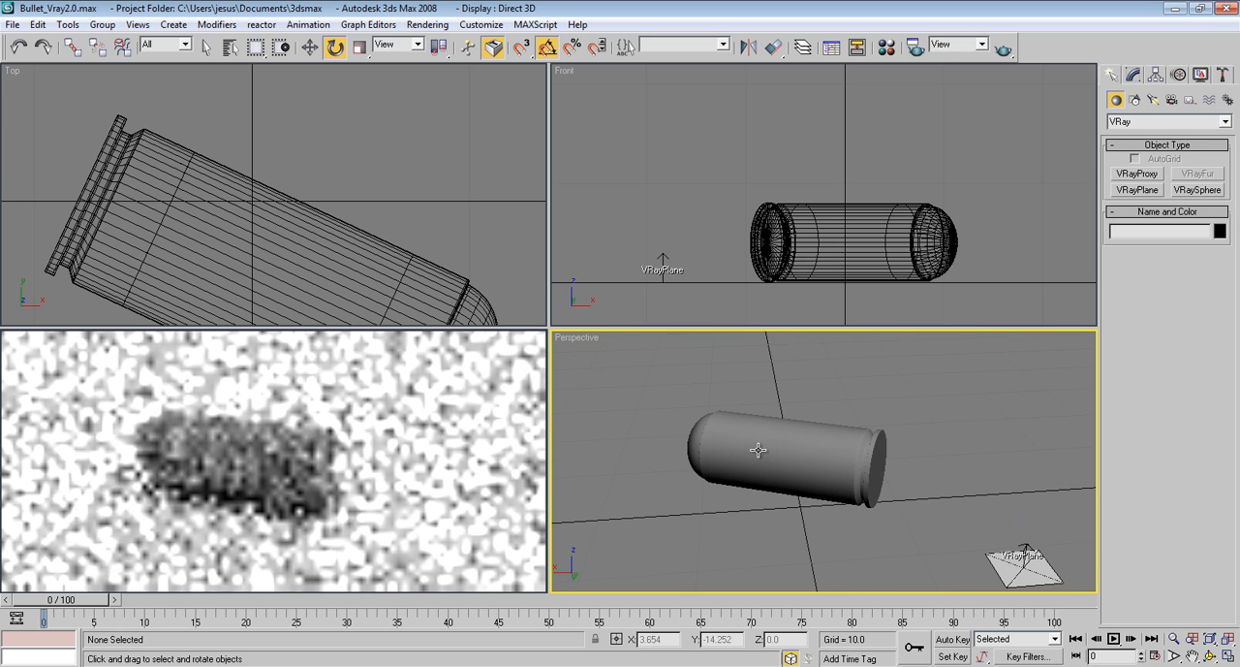
pyautogui.keyDown('alt'); pyautogui.moveTo(780, 478); pyautogui.dragTo(770, 470, button='middle'); pyautogui.keyUp('alt')
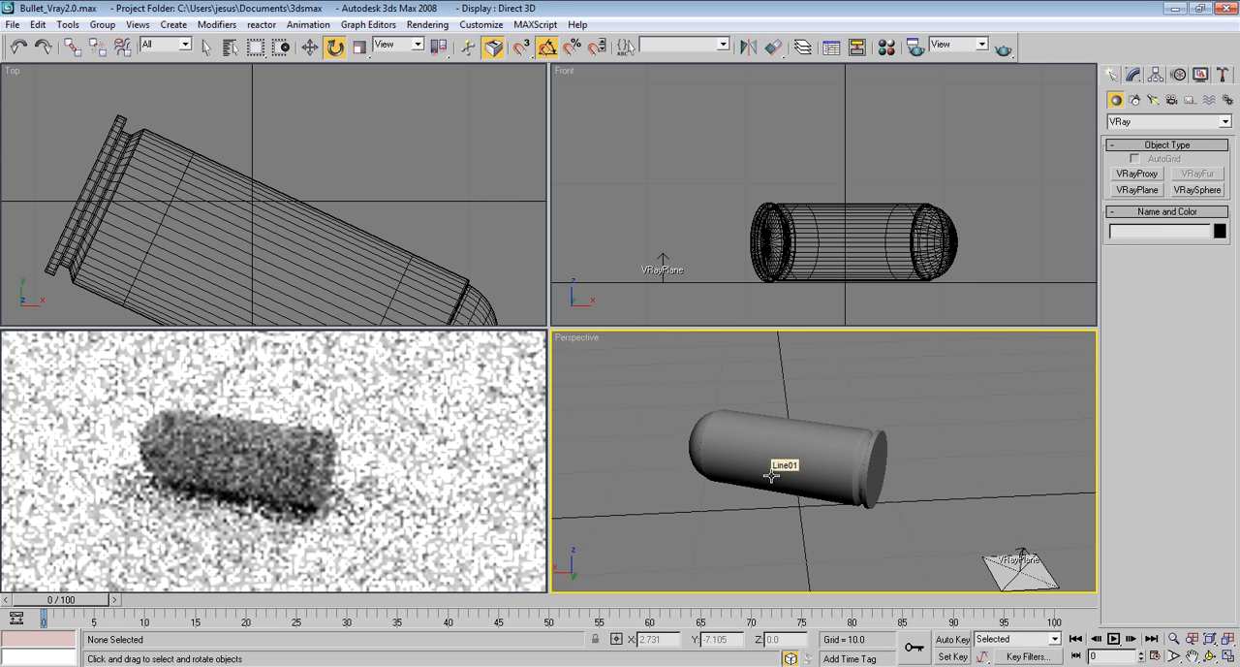
# Change the fourth material sample to a VRayMtl and assign it to the bullet
pyautogui.click(798, 449)
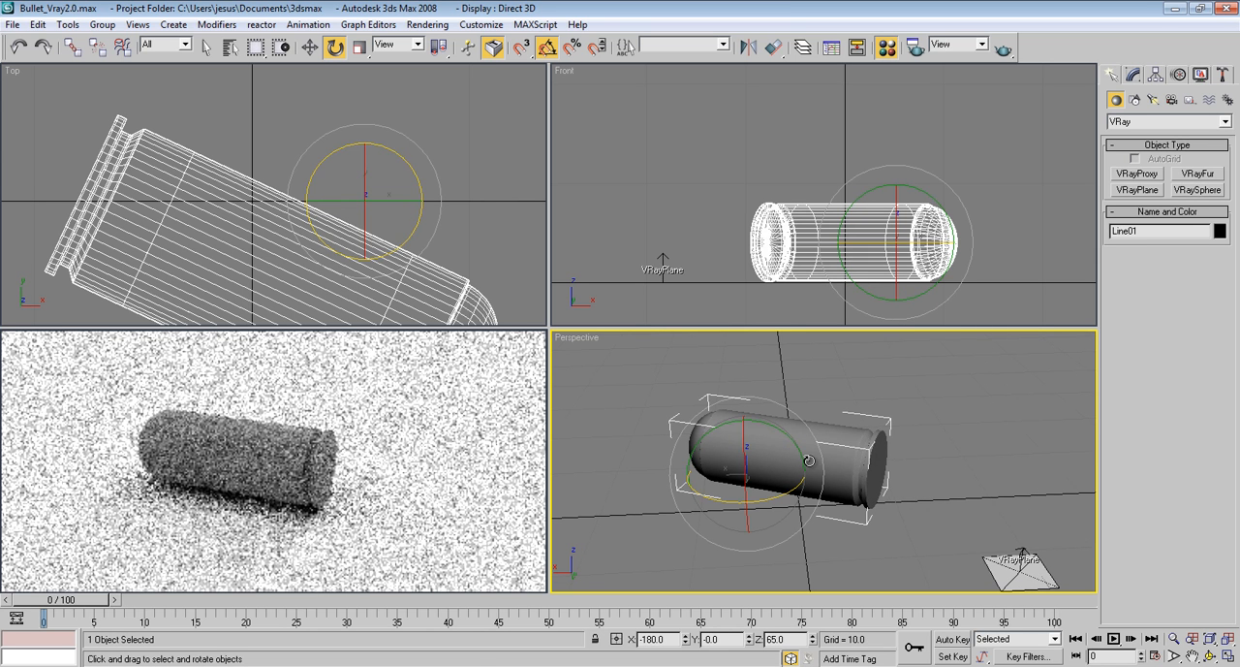
pyautogui.press('m')
pyautogui.moveTo(368, 42); pyautogui.dragTo(1104, 34)
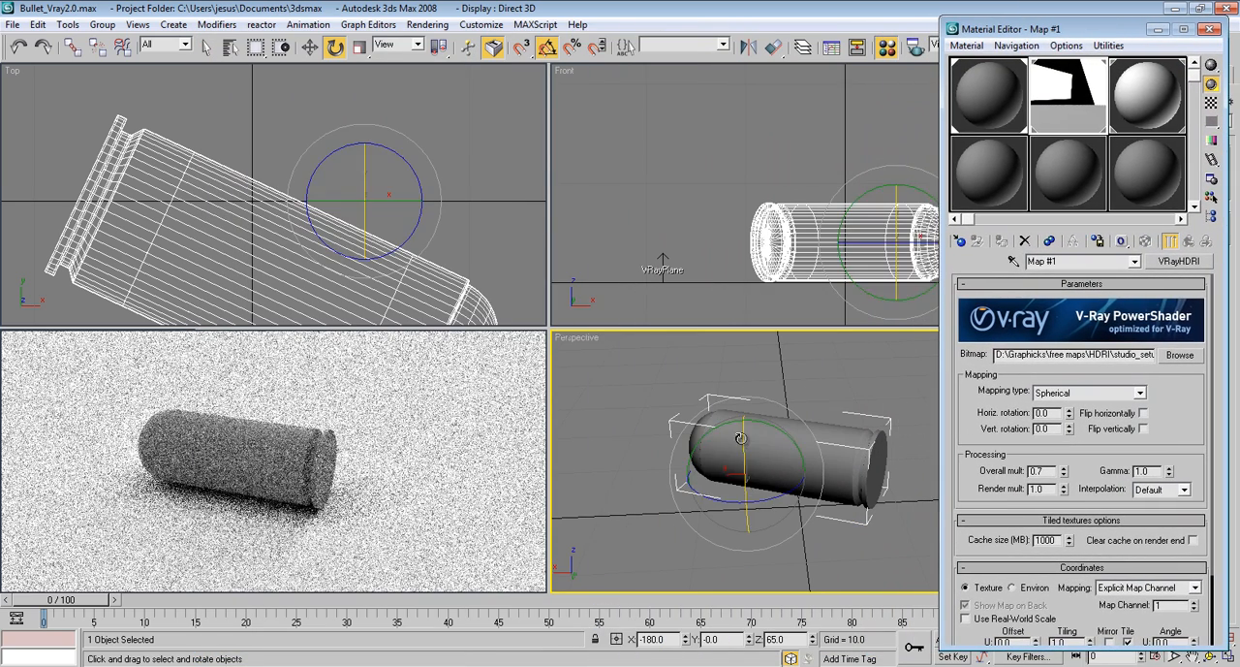
pyautogui.click(974, 175)
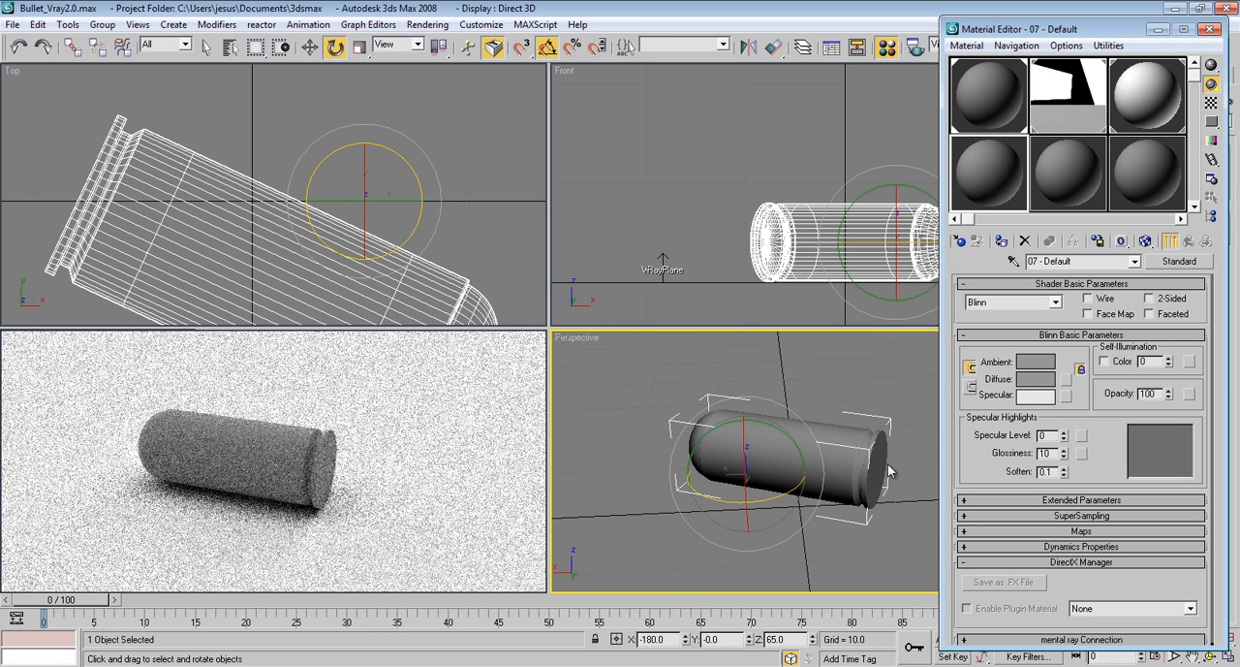
pyautogui.click(961, 239)
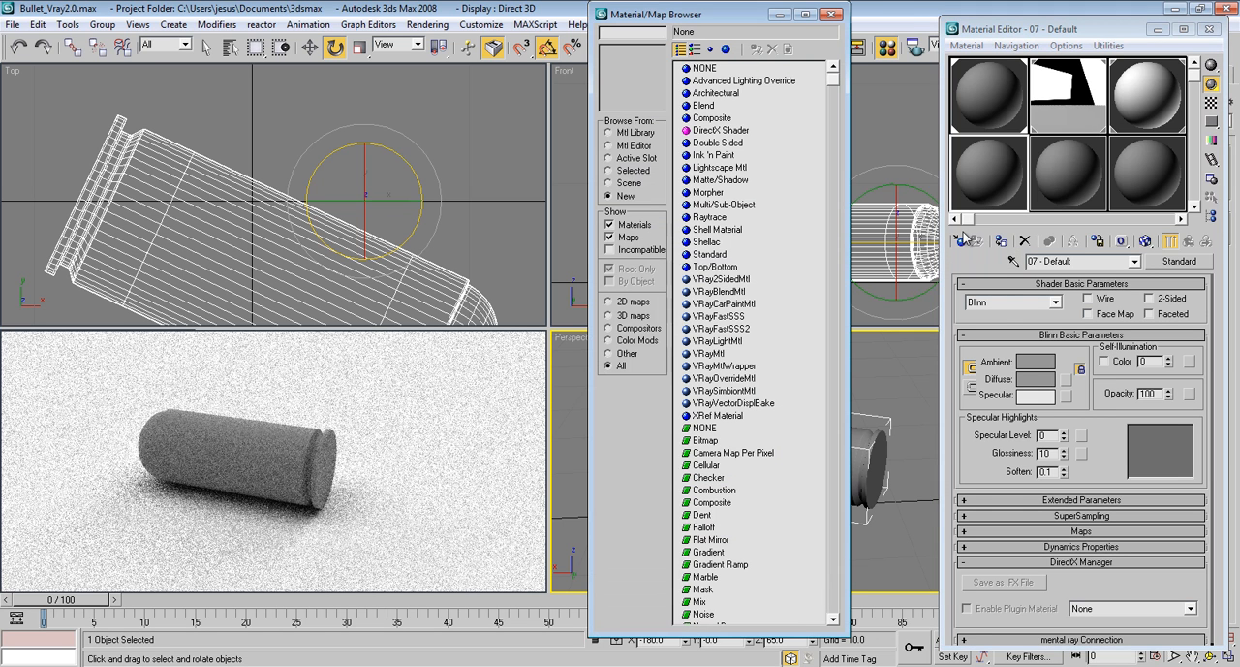
pyautogui.click(714, 354)
pyautogui.doubleClick(715, 355)
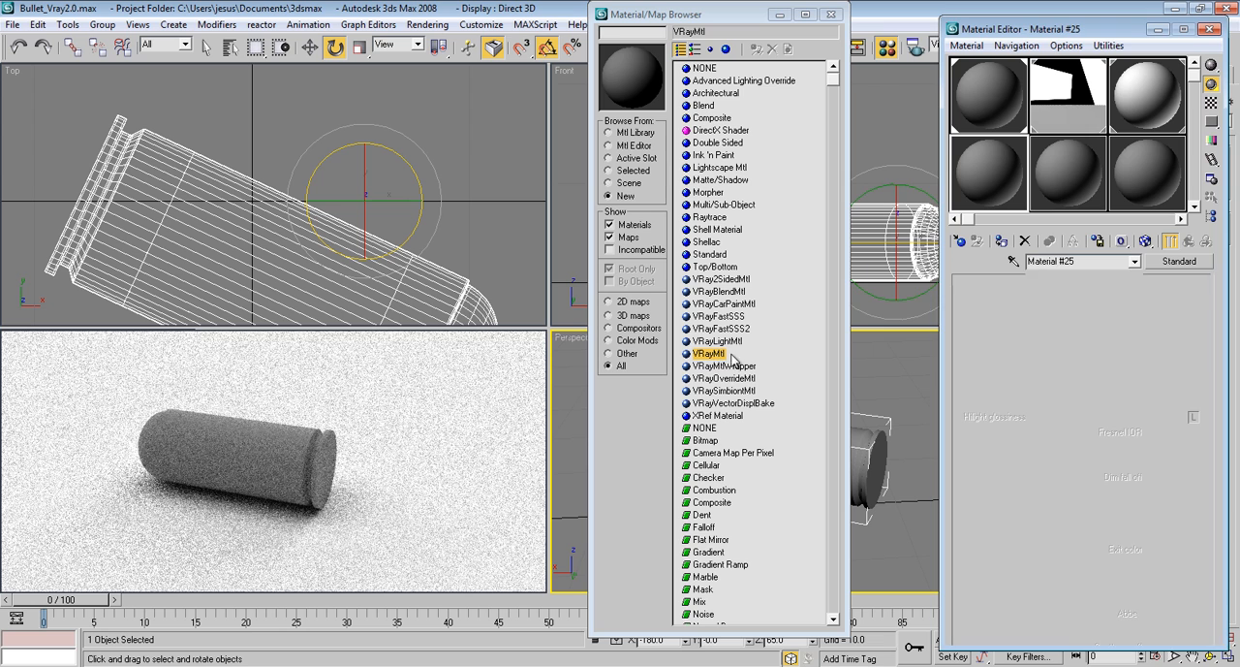
pyautogui.click(829, 17)
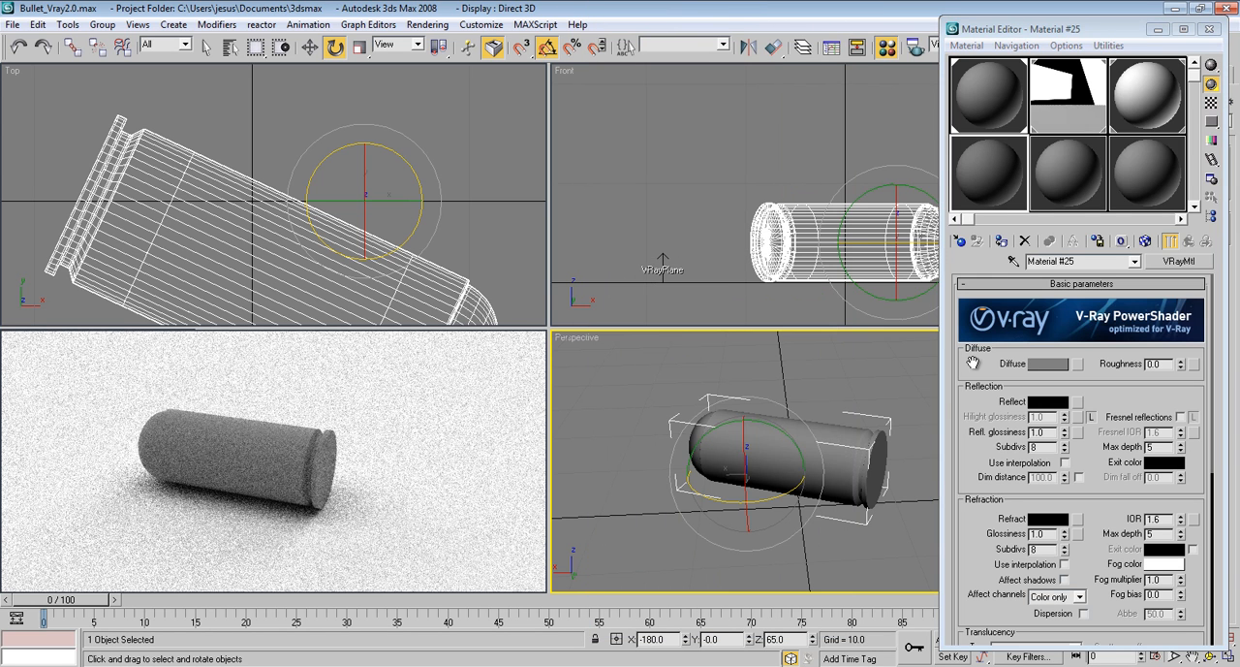
pyautogui.moveTo(970, 365); pyautogui.dragTo(973, 355)
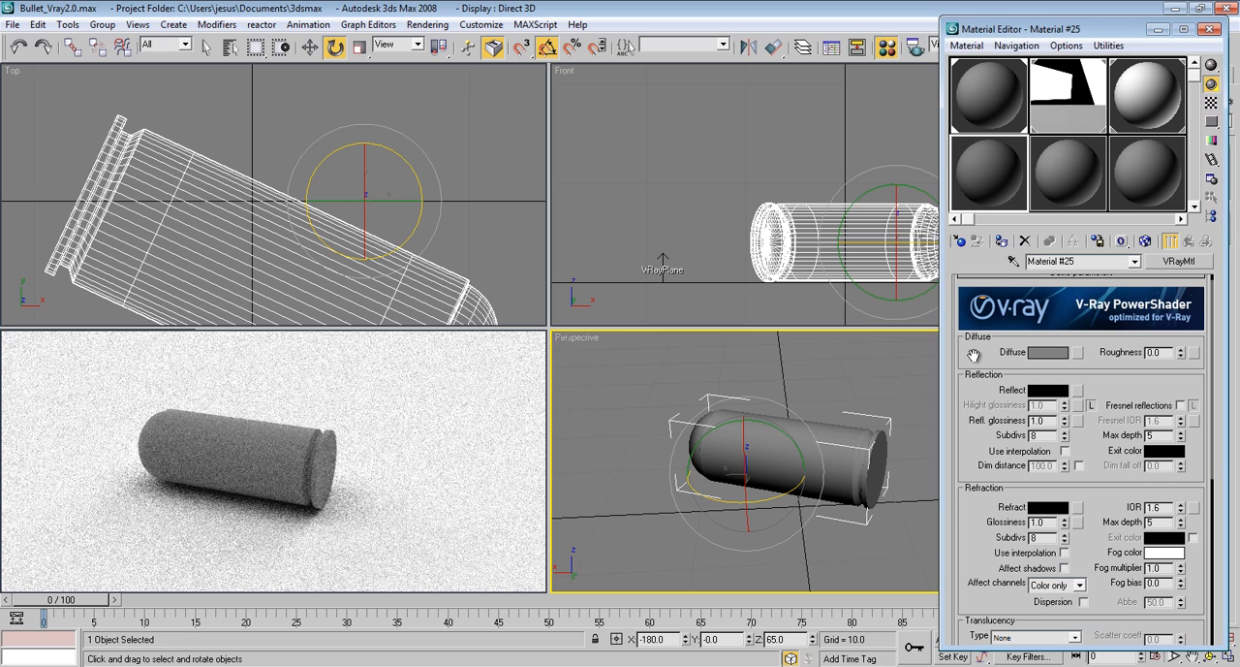
pyautogui.click(1001, 242)
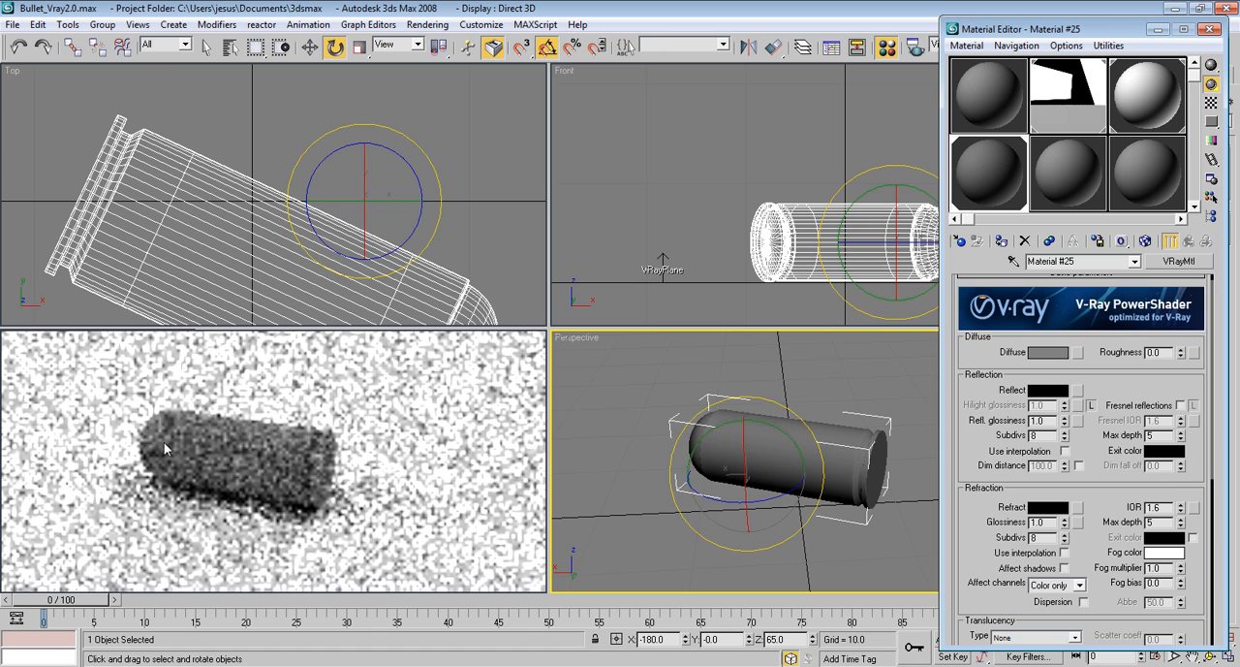
# Set the bullet material's diffuse color to dark brown, RGB 71, 35, 6
pyautogui.click(1051, 353)
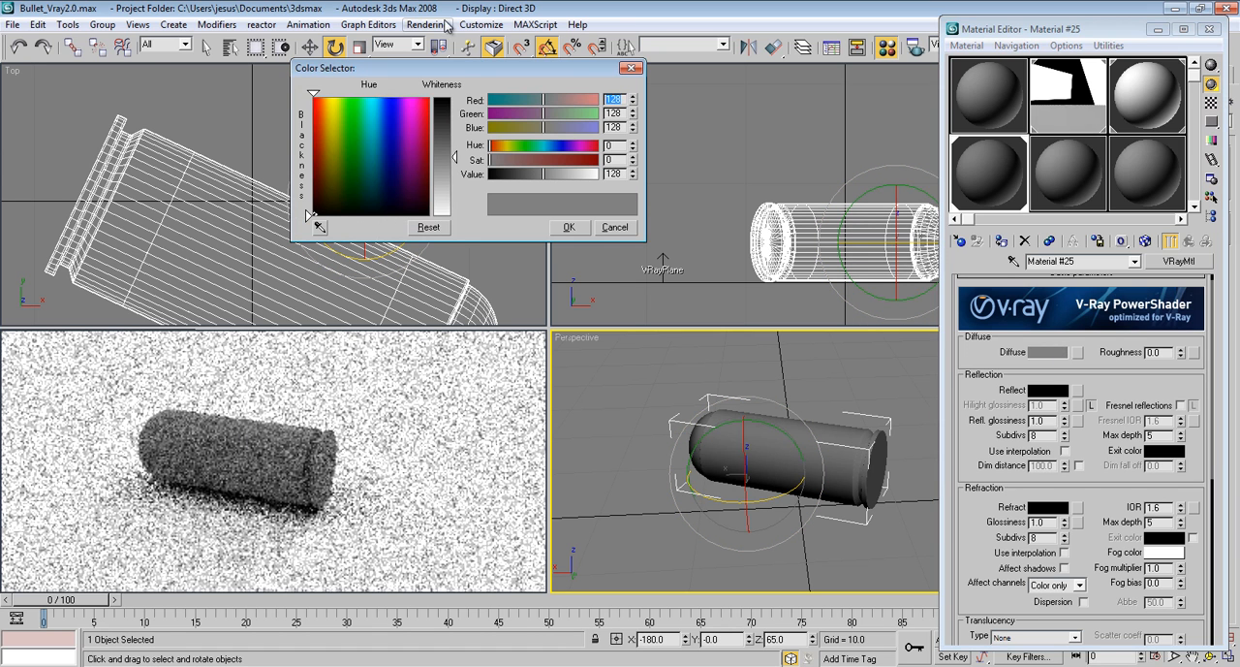
pyautogui.moveTo(504, 70); pyautogui.dragTo(818, 178)
pyautogui.click(644, 263)
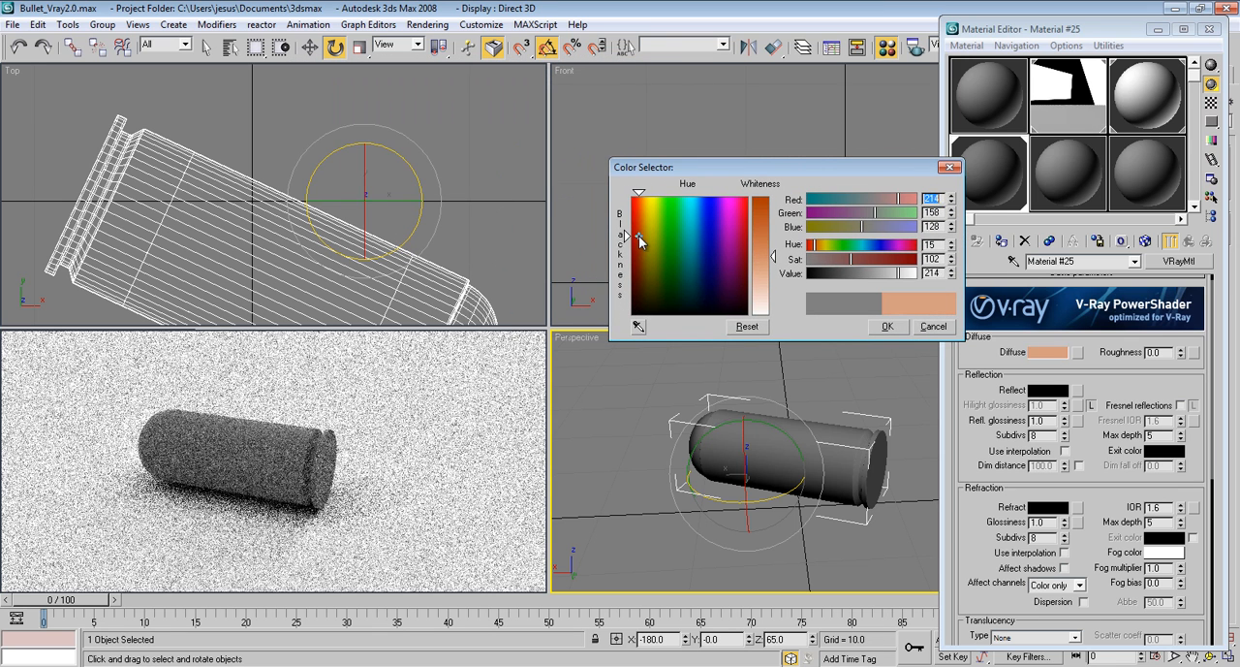
pyautogui.moveTo(643, 262); pyautogui.dragTo(640, 261)
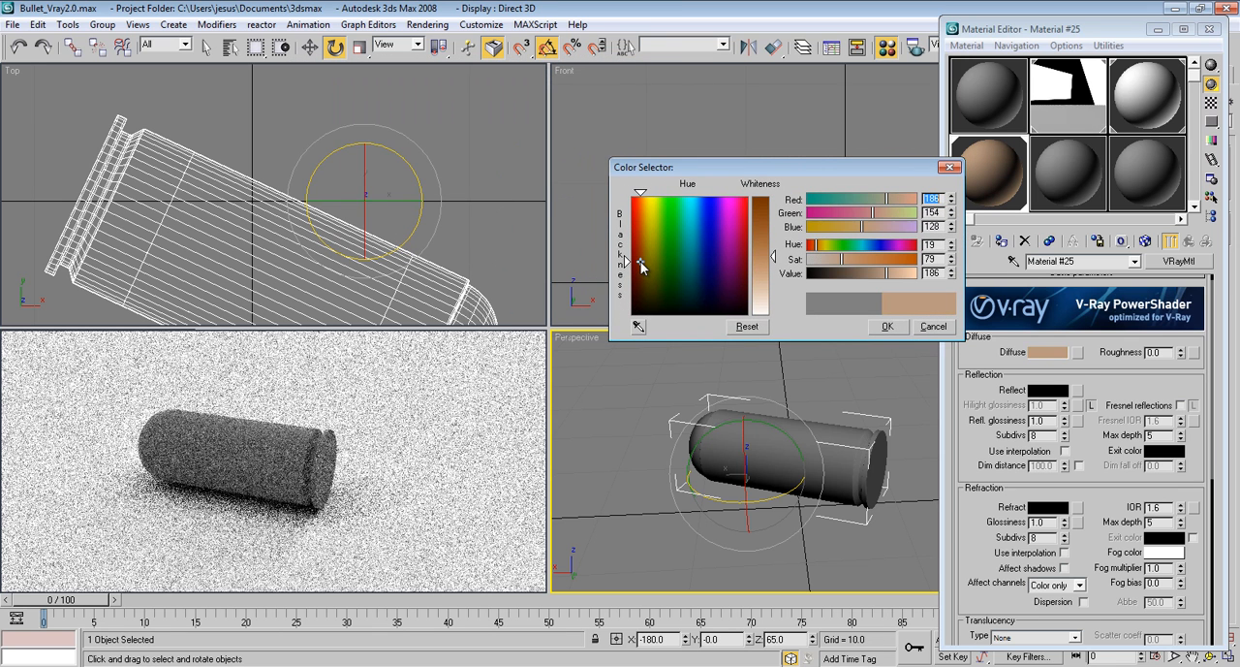
pyautogui.click(765, 207)
pyautogui.moveTo(765, 207); pyautogui.dragTo(766, 202)
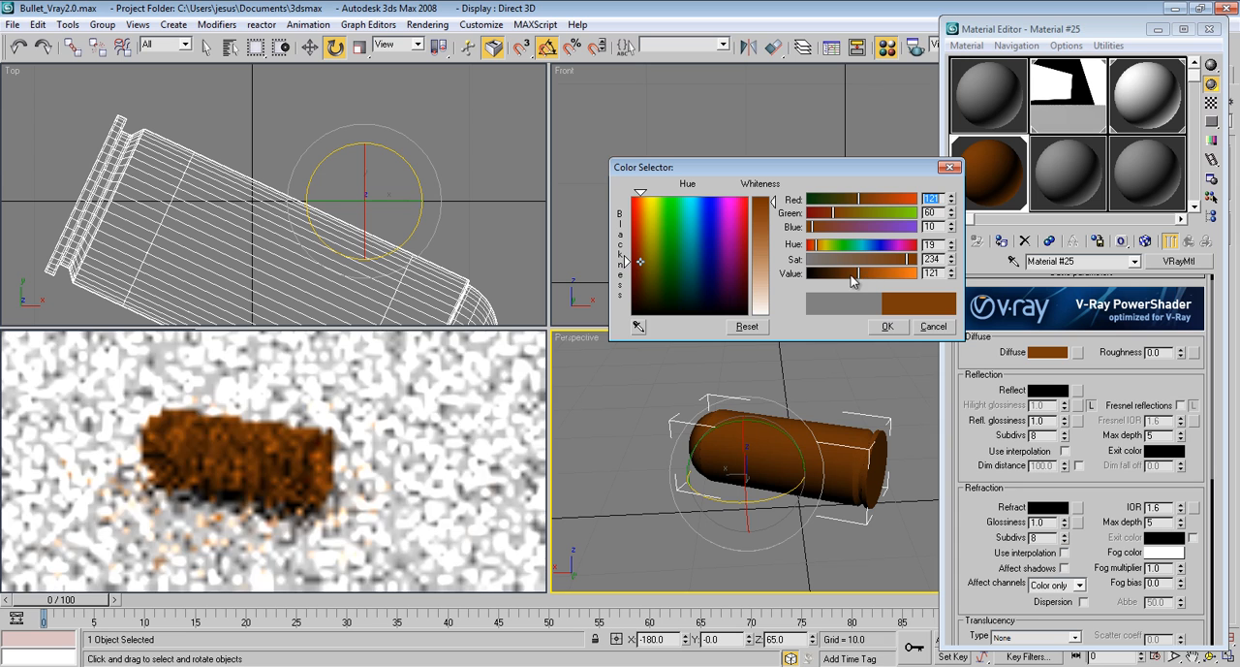
pyautogui.moveTo(859, 273); pyautogui.dragTo(837, 276)
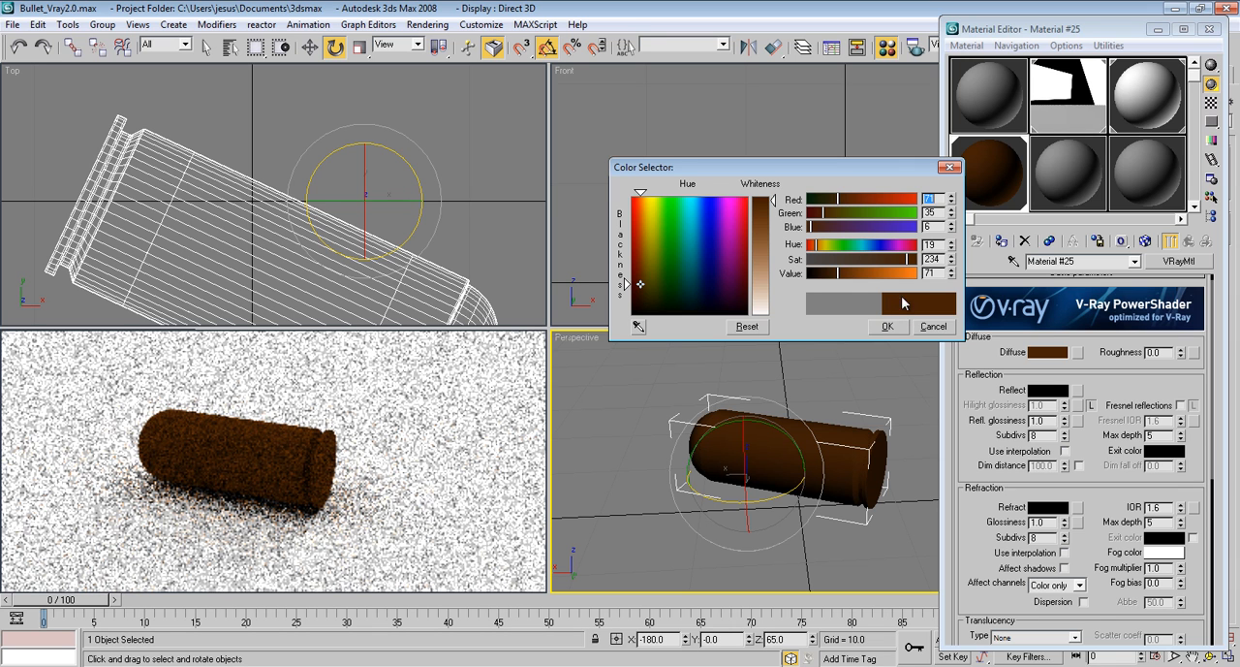
pyautogui.click(888, 327)
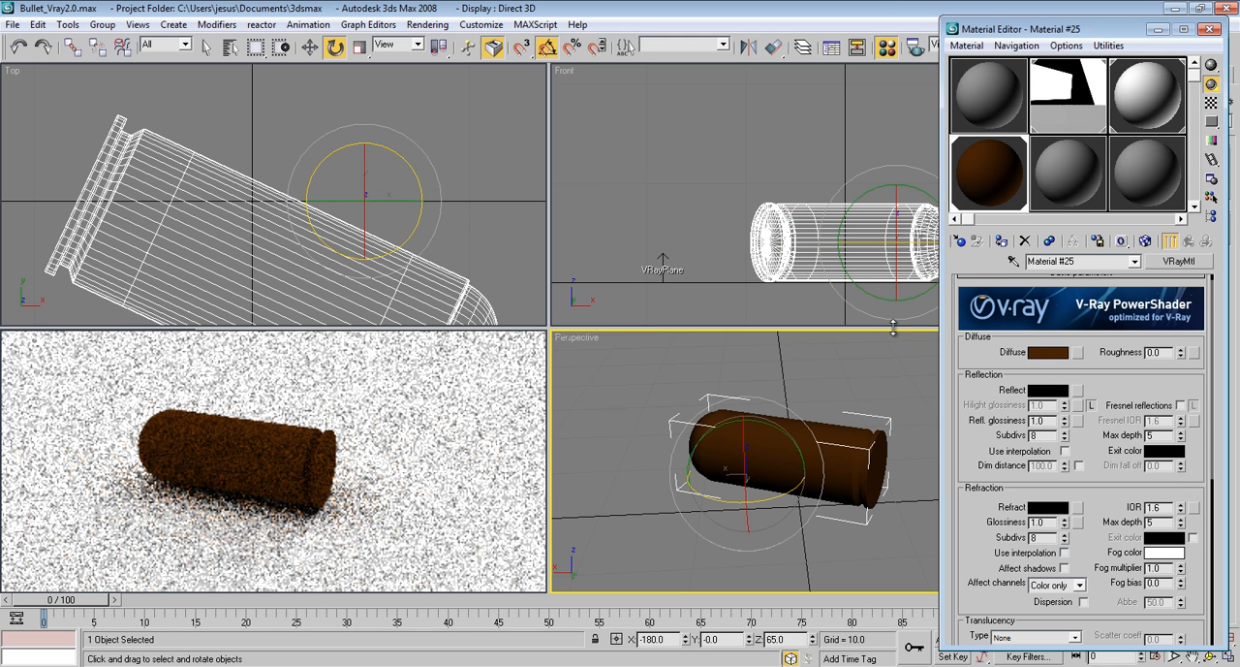
# Tune the bullet material's reflection color to a muted brass tone, RGB 161, 151, 122
pyautogui.click(1051, 391)
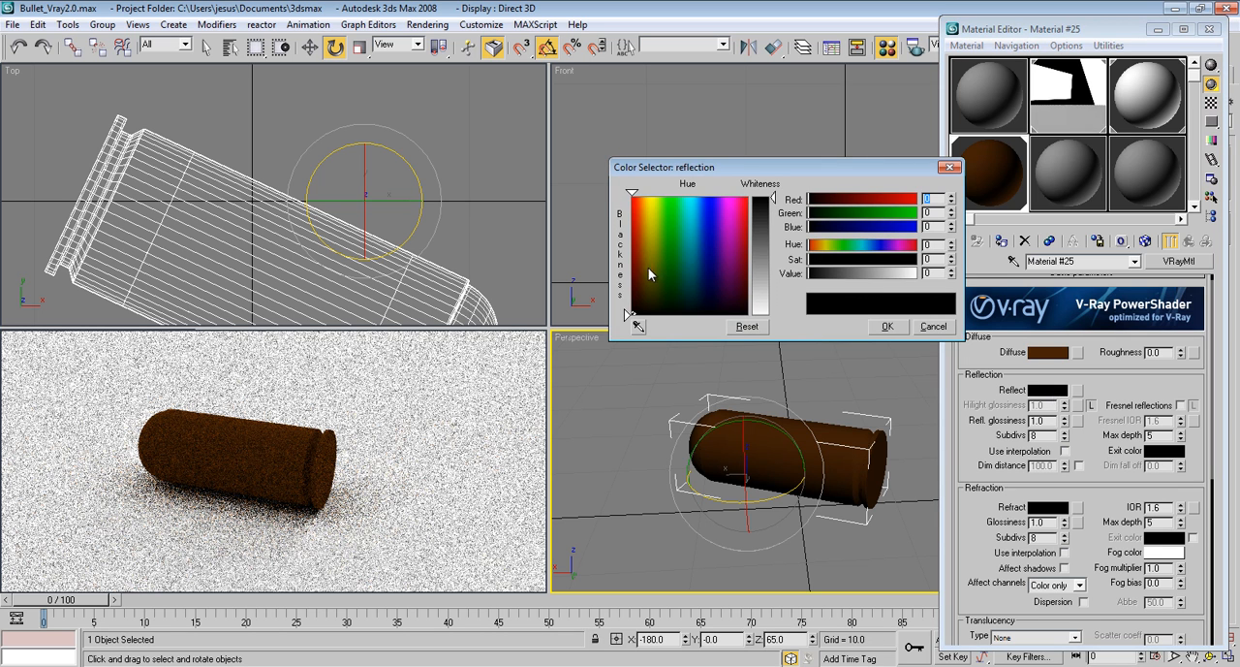
pyautogui.moveTo(643, 252); pyautogui.dragTo(641, 254)
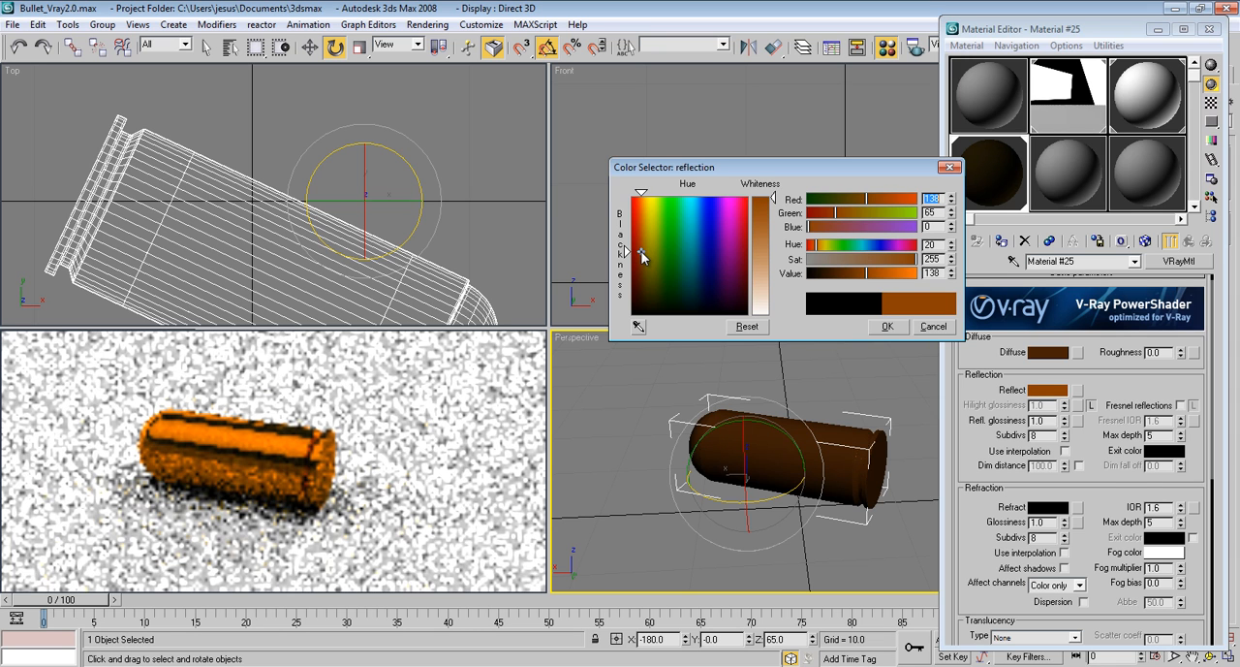
pyautogui.moveTo(897, 279); pyautogui.dragTo(890, 277)
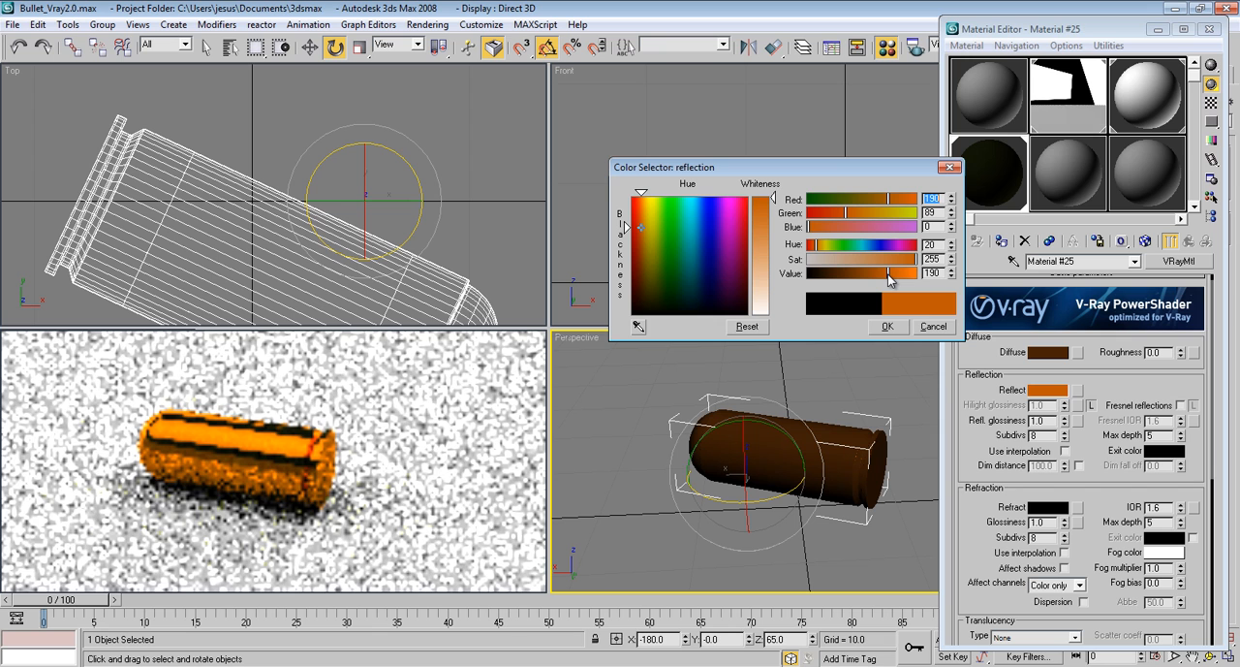
pyautogui.moveTo(880, 264); pyautogui.dragTo(863, 265)
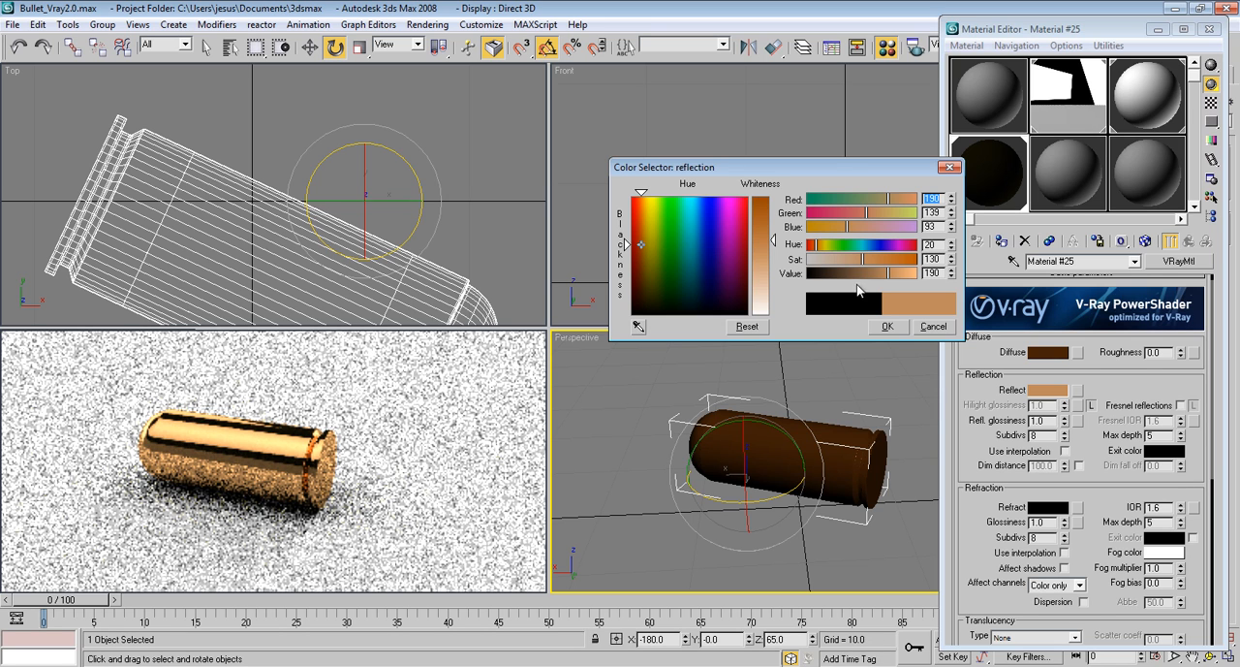
pyautogui.moveTo(867, 267)
pyautogui.mouseDown()
pyautogui.moveTo(833, 257)
pyautogui.moveTo(891, 272)
pyautogui.mouseUp()
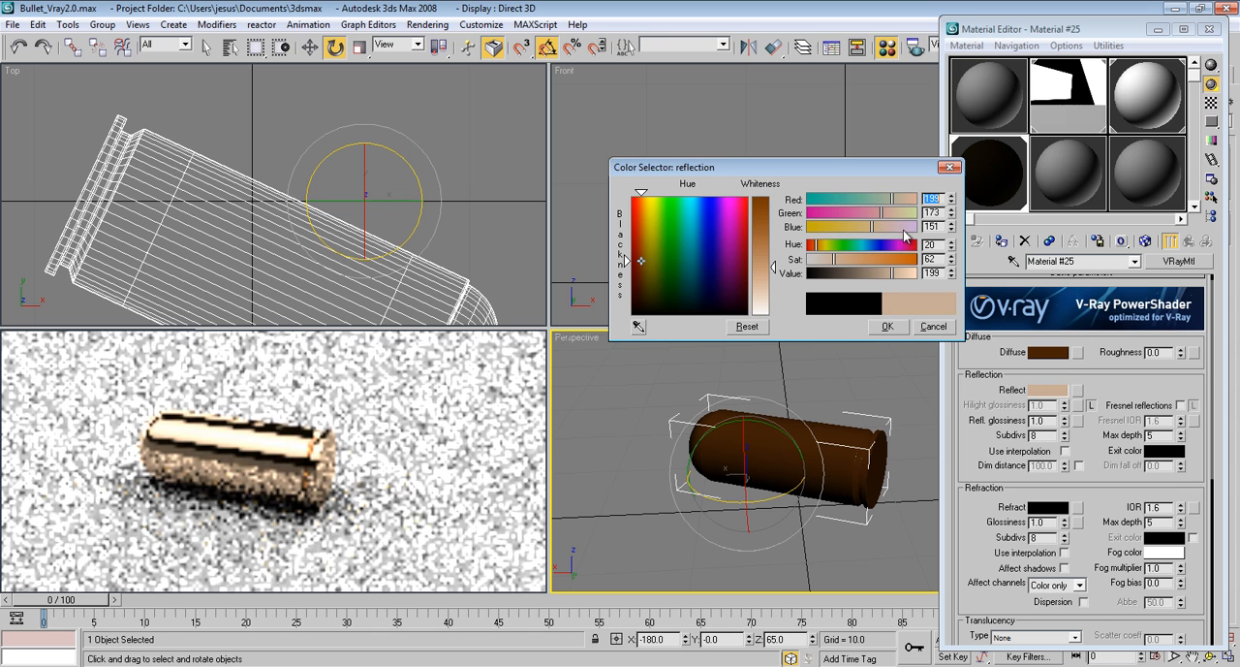
pyautogui.moveTo(884, 215); pyautogui.dragTo(890, 218)
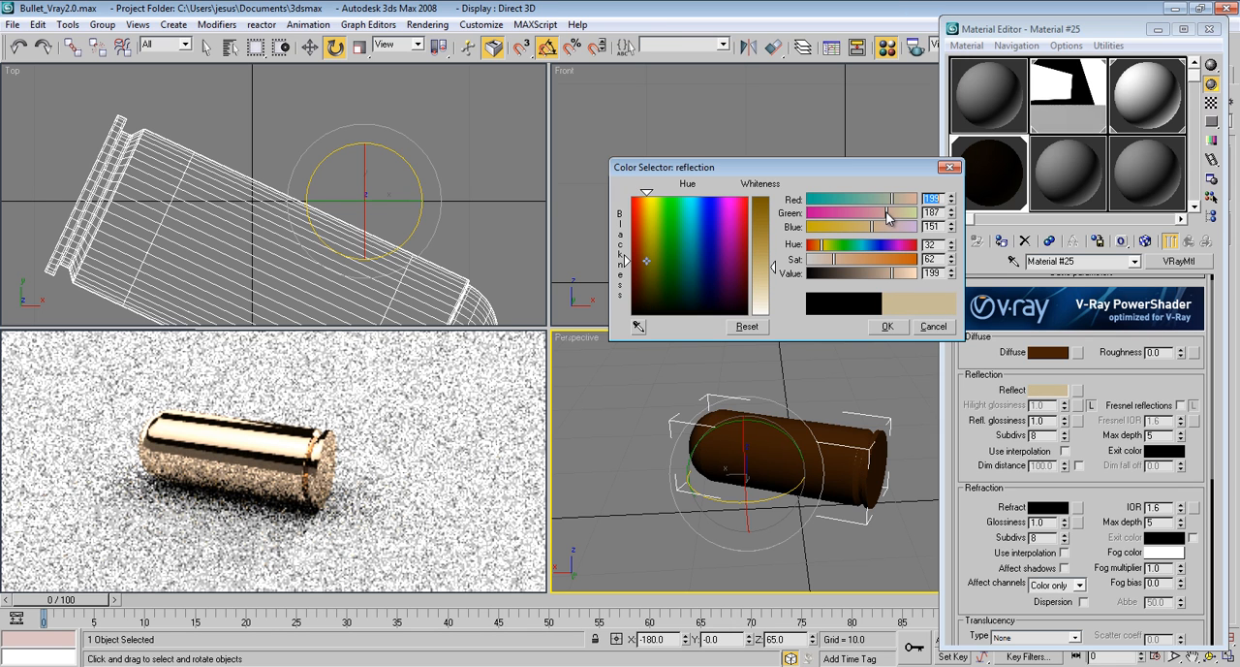
pyautogui.moveTo(892, 274); pyautogui.dragTo(876, 279)
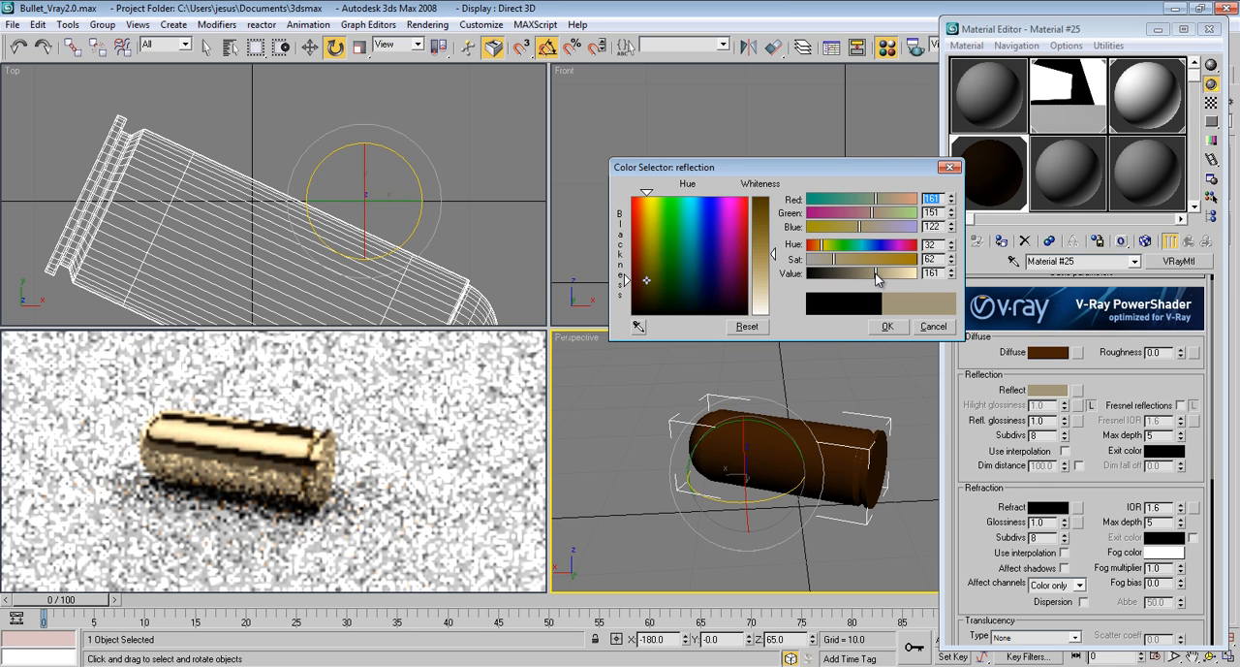
pyautogui.click(887, 327)
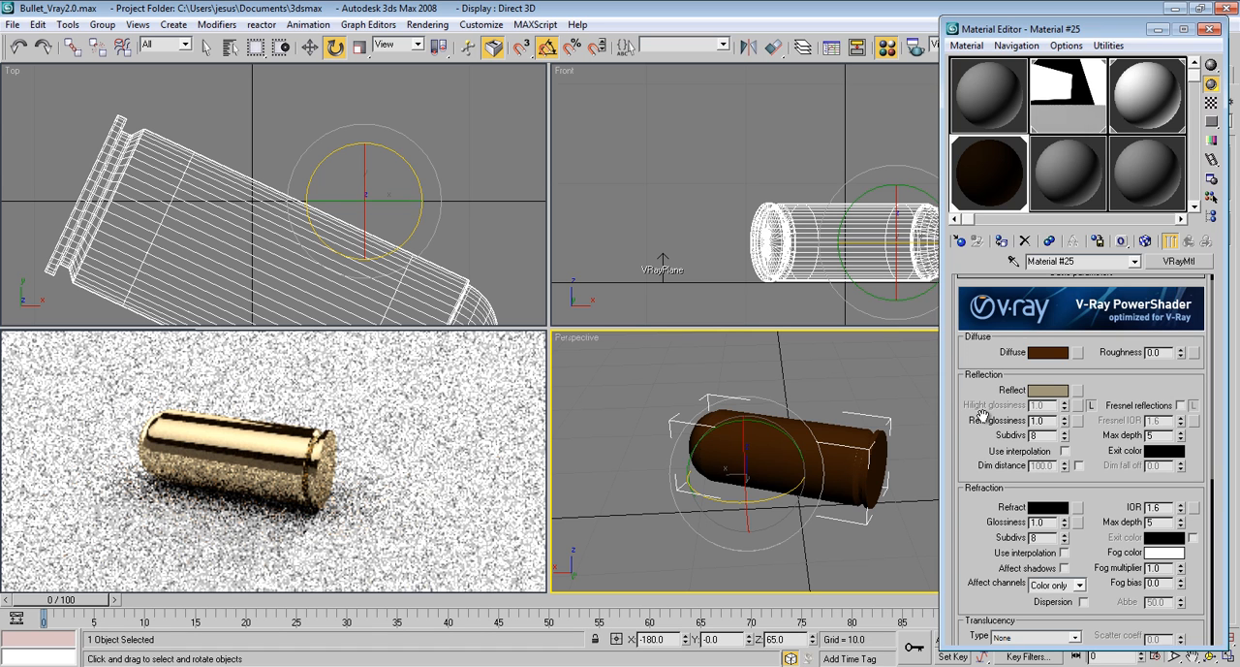
# Set the bullet material's reflection subdivs to 10 and close the Material Editor
pyautogui.scroll(-2, 983, 402)
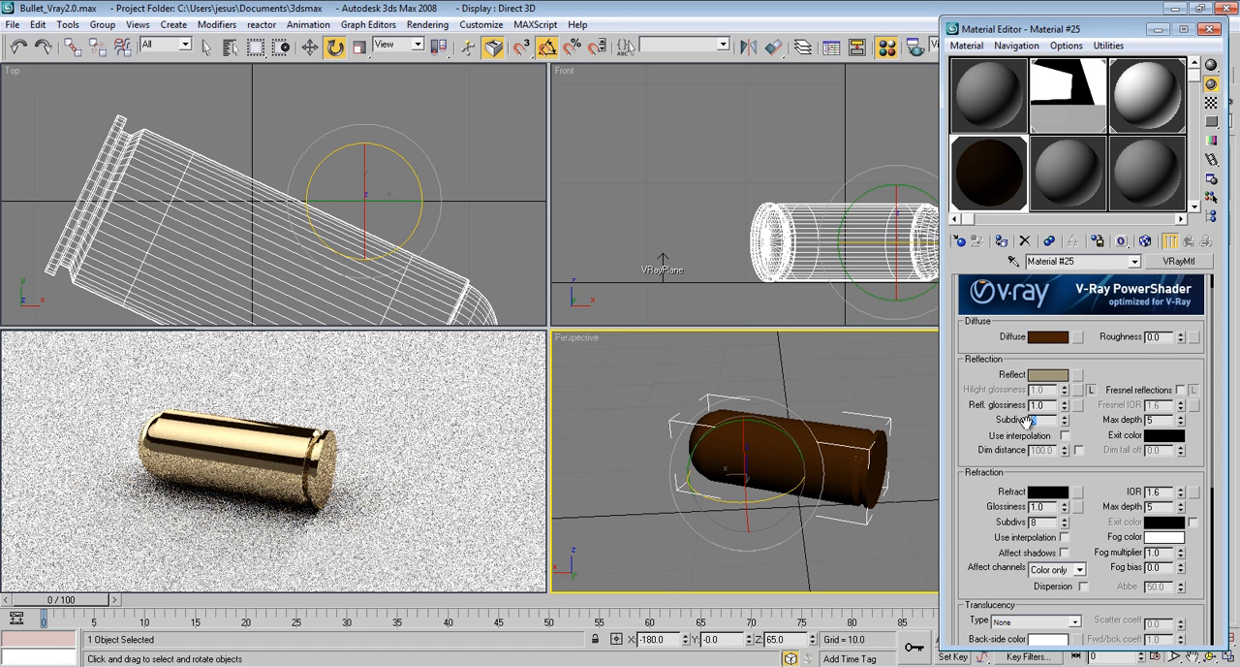
pyautogui.write('0')
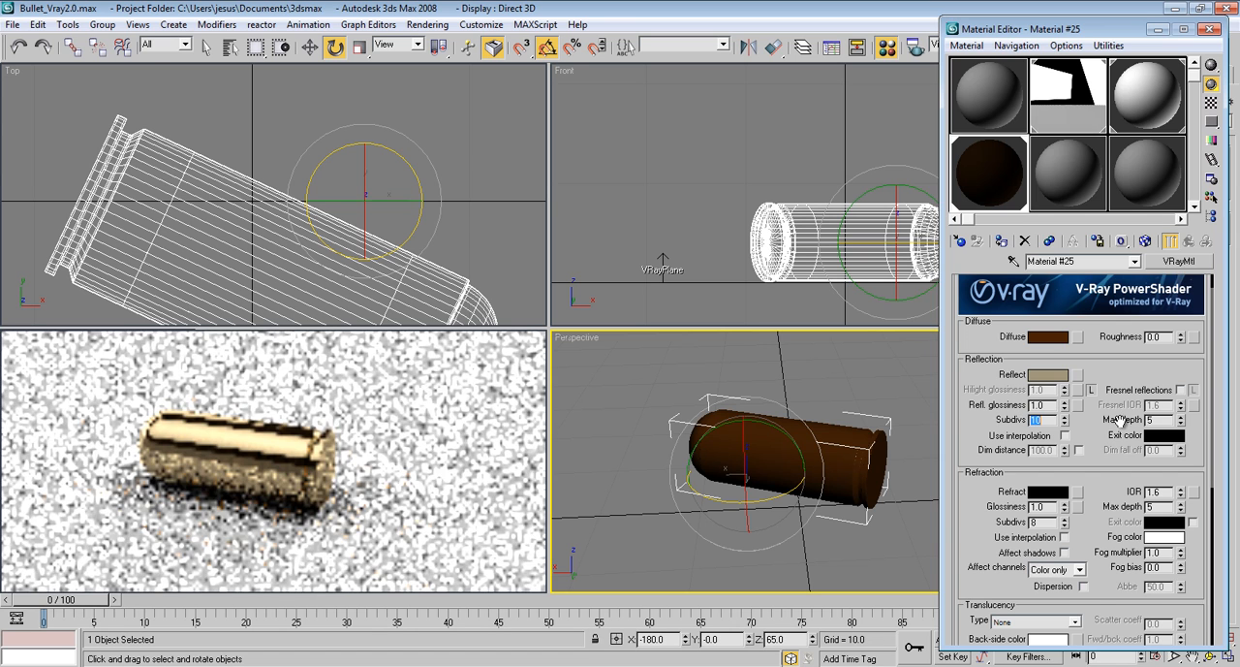
pyautogui.moveTo(1089, 434); pyautogui.dragTo(1091, 395)
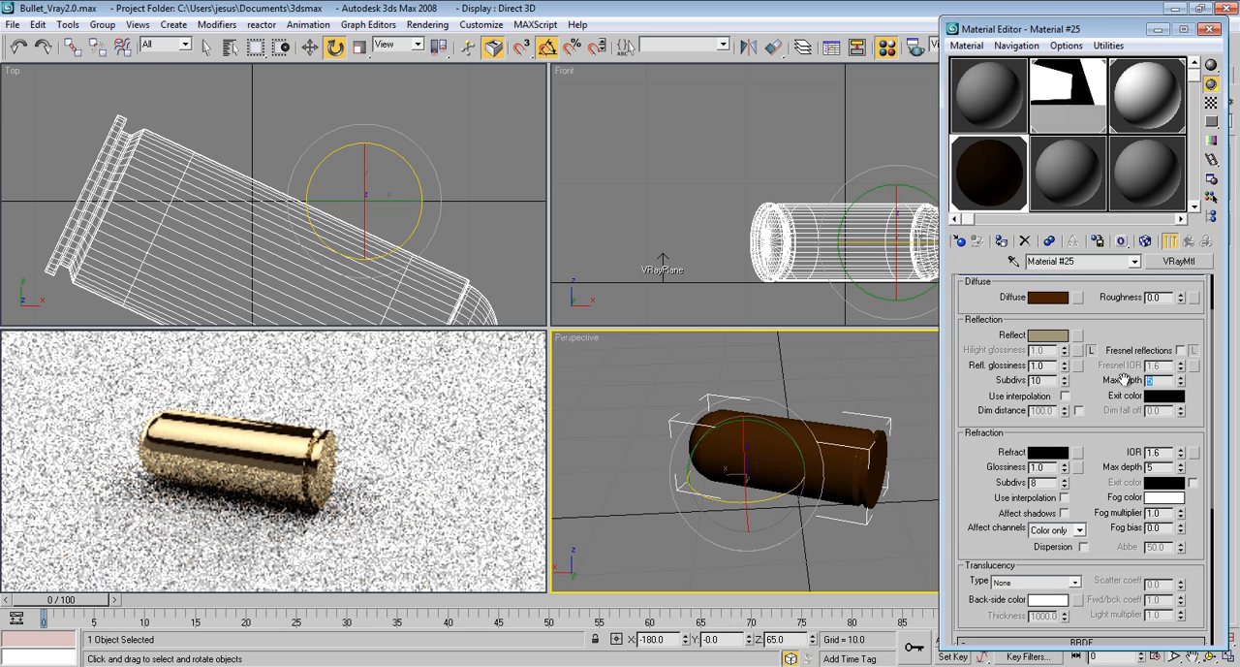
pyautogui.moveTo(1098, 429); pyautogui.dragTo(1097, 421)
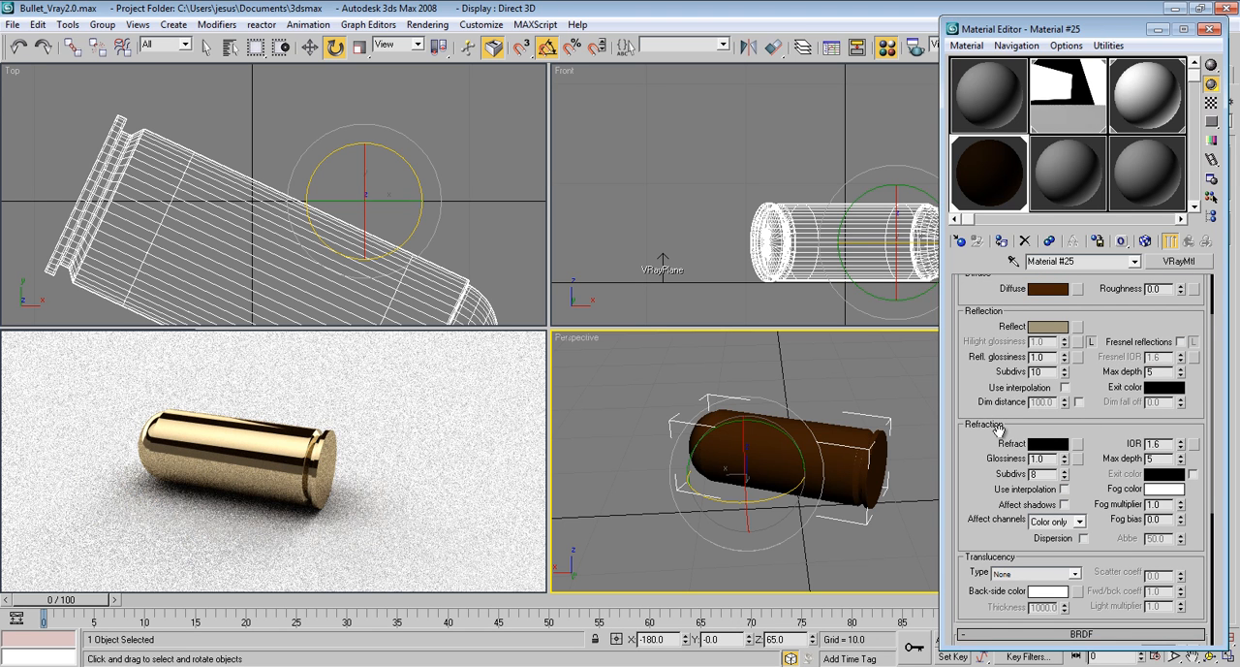
pyautogui.moveTo(998, 430); pyautogui.dragTo(983, 526)
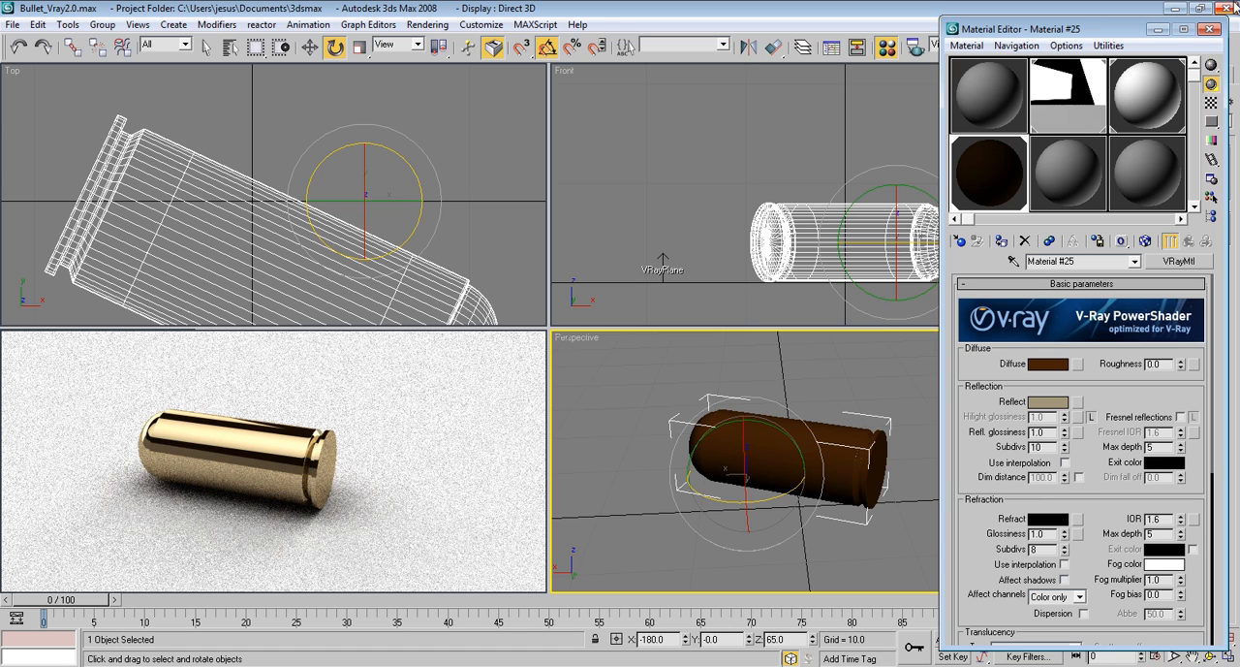
pyautogui.click(1210, 29)
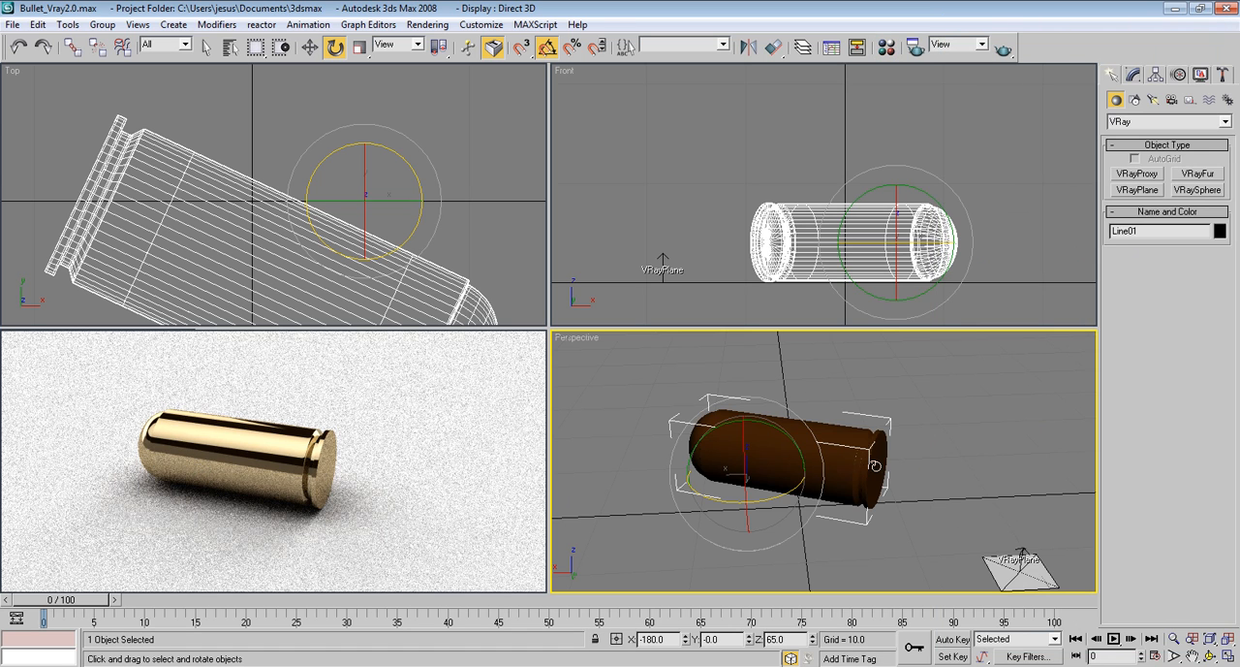
# Frame the bullet's flat base up close in the Perspective view and show edged faces on the shaded model
pyautogui.keyDown('alt'); pyautogui.moveTo(880, 460); pyautogui.dragTo(813, 479, button='middle'); pyautogui.keyUp('alt')
pyautogui.scroll(3, 831, 444)
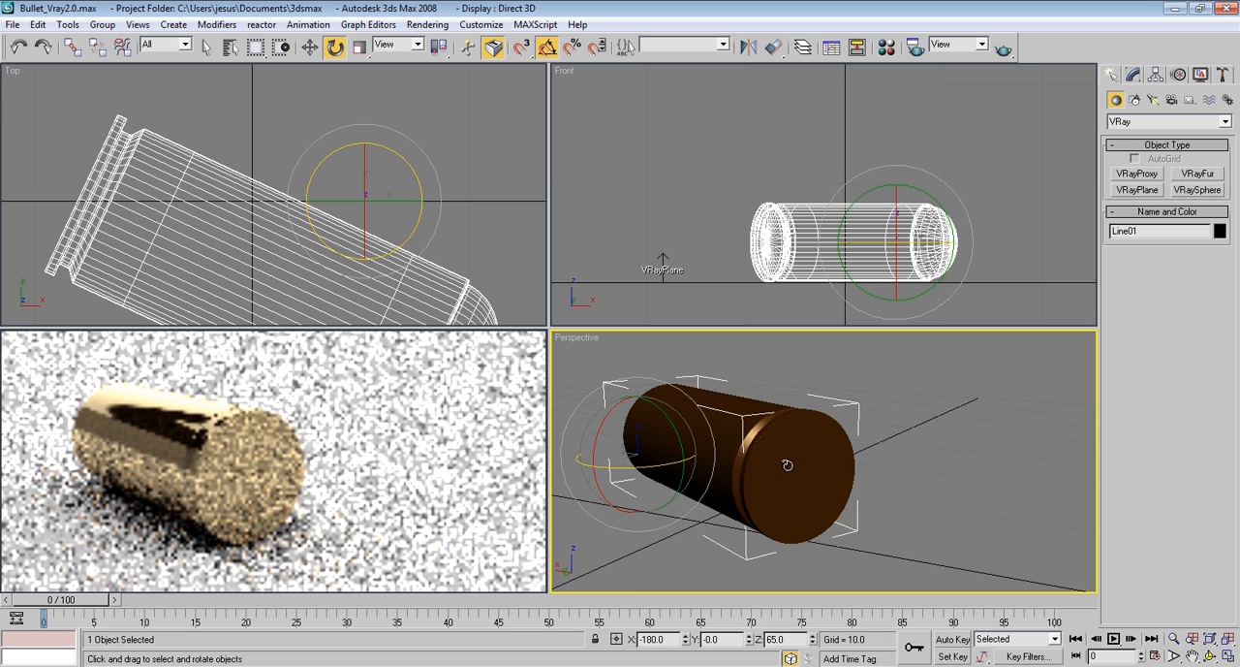
pyautogui.scroll(2, 808, 473)
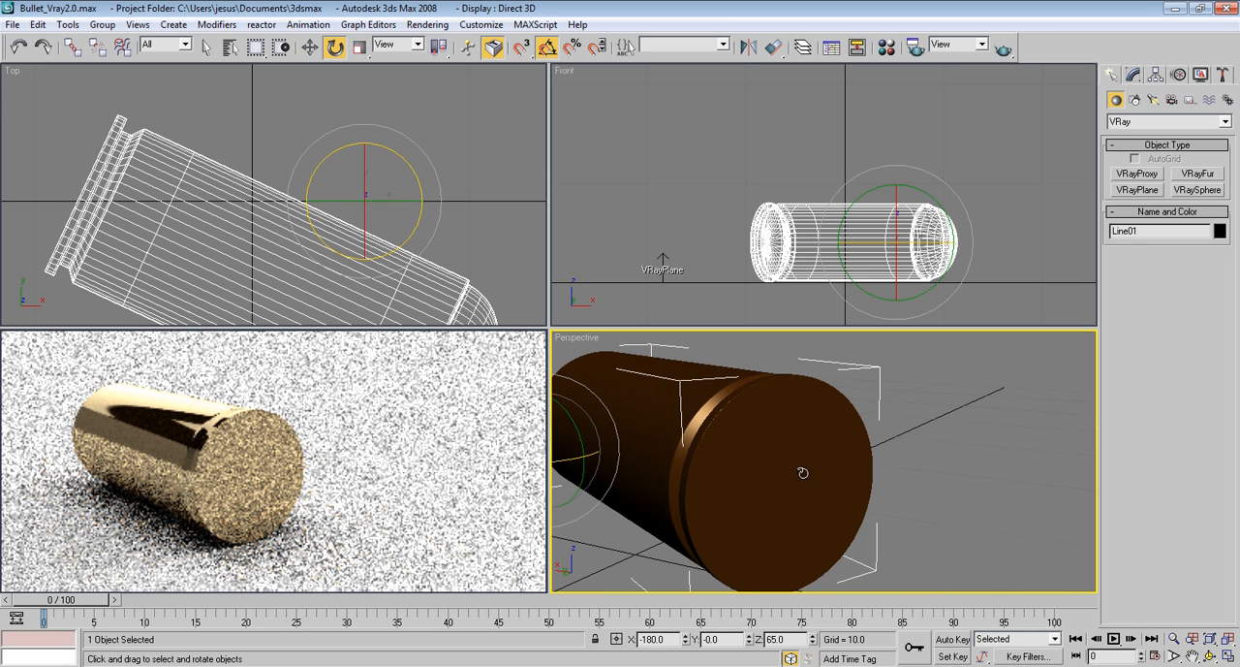
pyautogui.scroll(1, 804, 471)
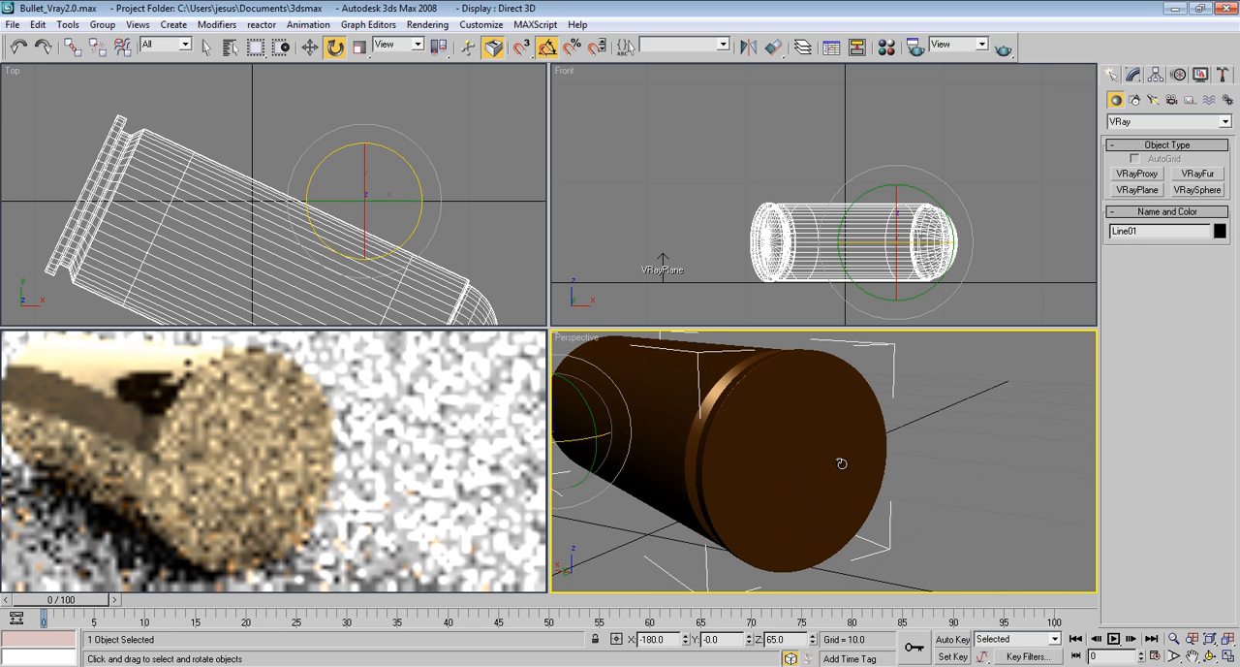
pyautogui.press('F4')
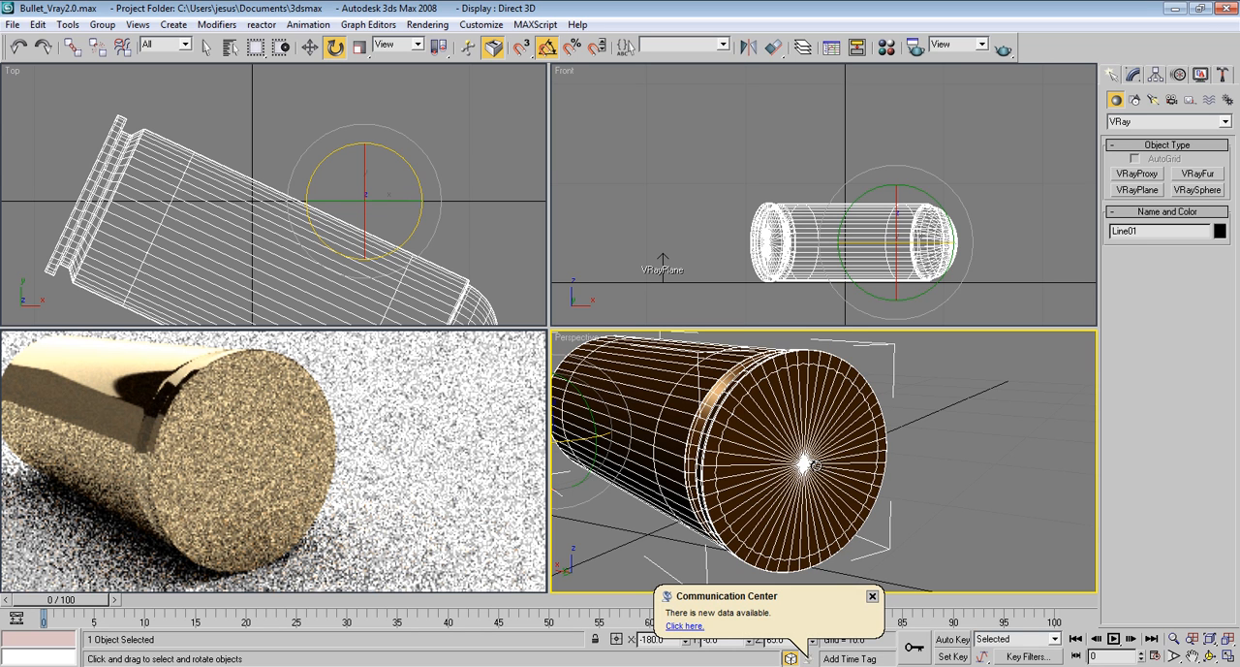
# Close the ActiveShade preview and maximize the Perspective view with the bullet's modifier stack shown
pyautogui.click(1134, 74)
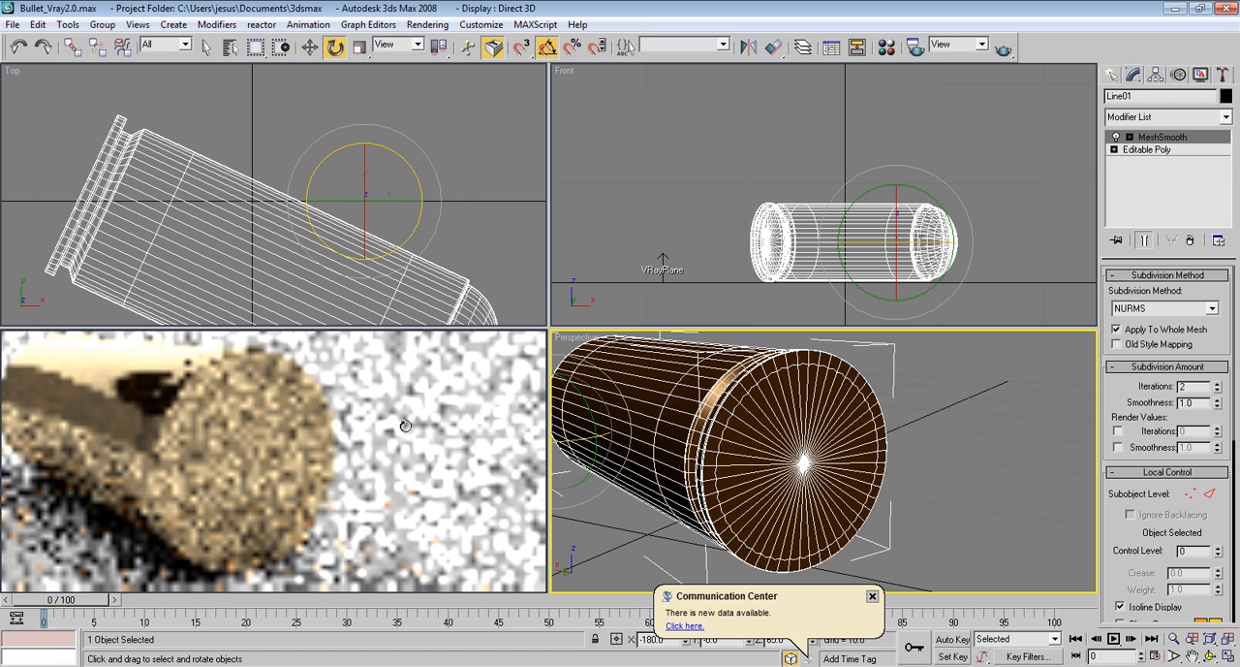
pyautogui.rightClick(32, 357)
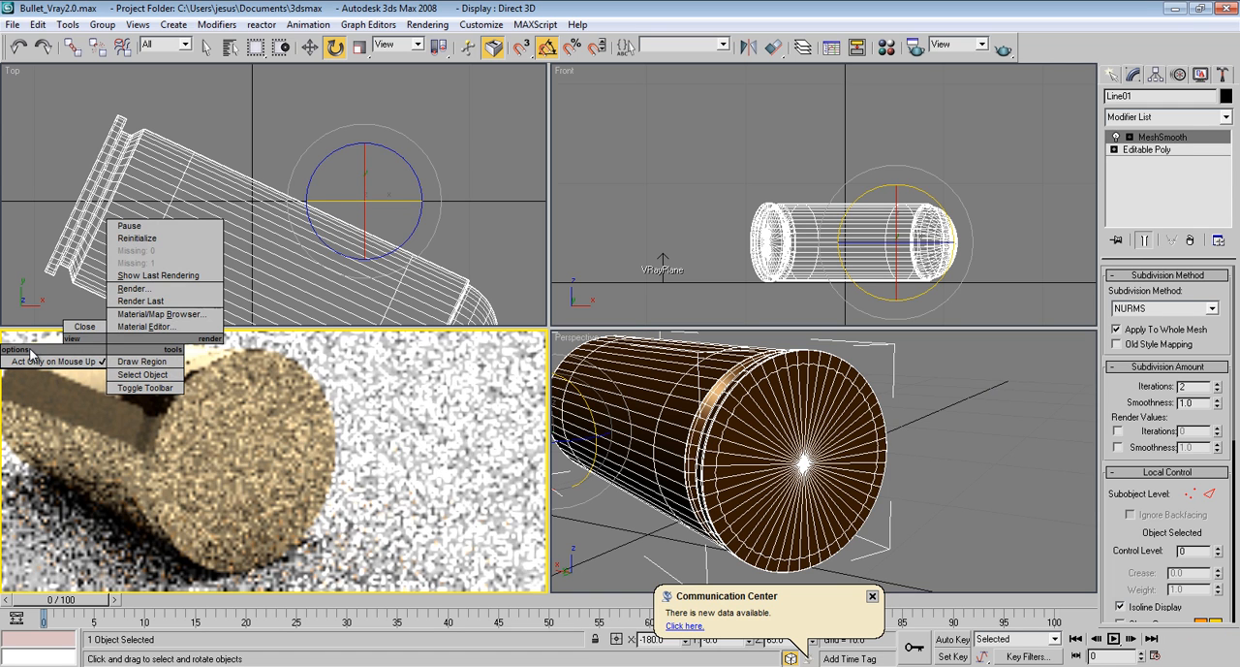
pyautogui.click(85, 325)
pyautogui.click(610, 395)
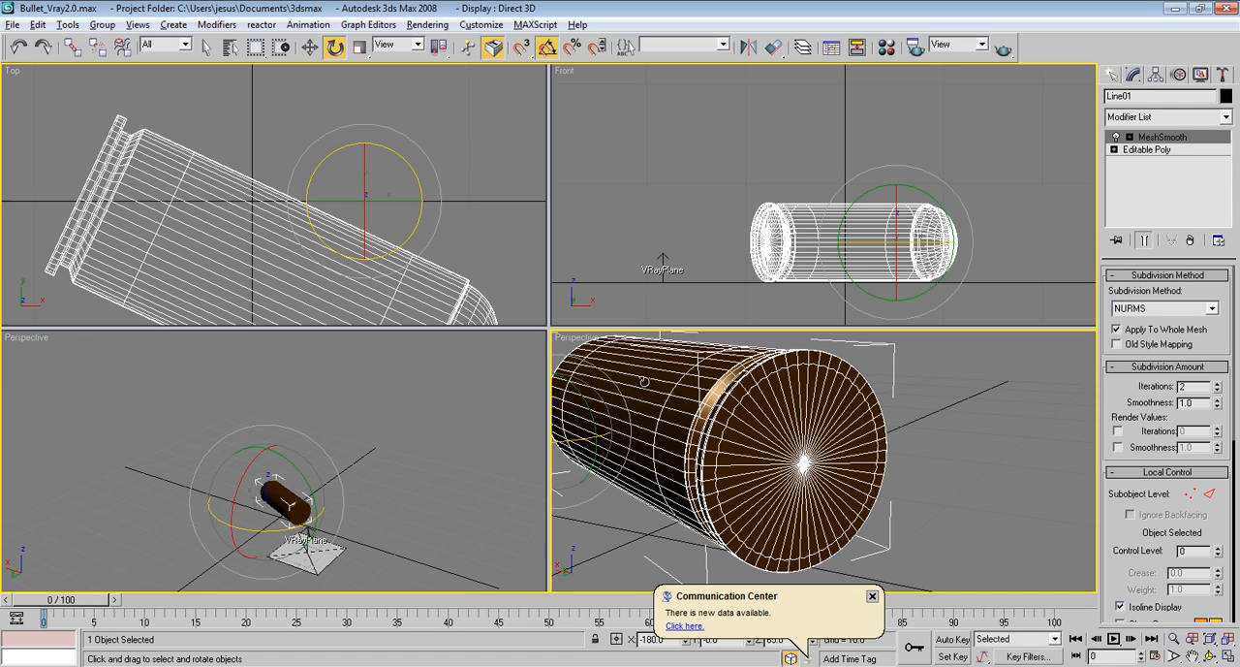
pyautogui.hotkey('alt', 'w')
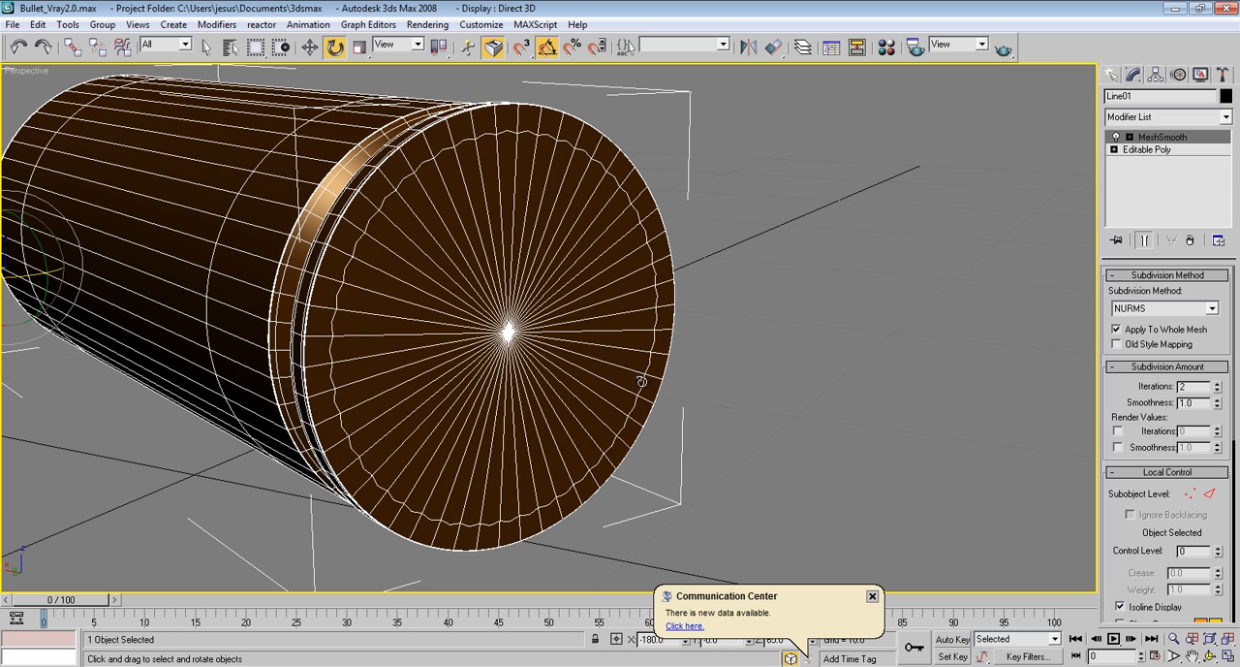
pyautogui.click(872, 598)
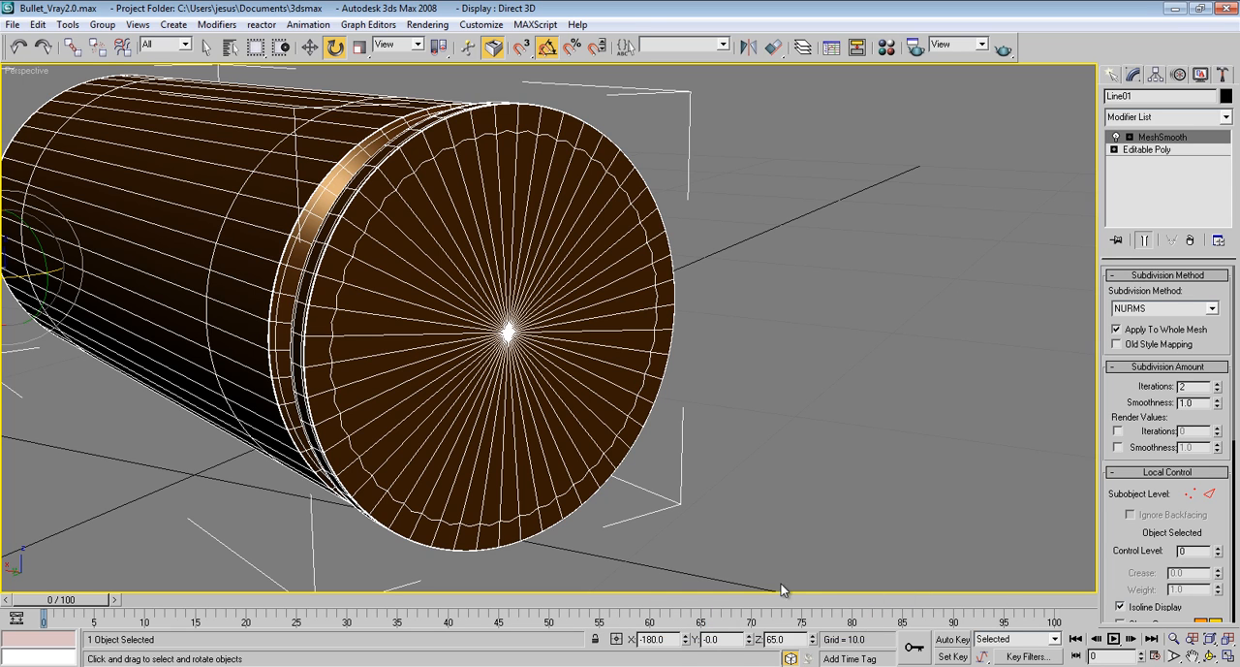
# Select one radial edge on the bullet's base cap at the Editable Poly's edge level and try a ring selection from it
pyautogui.click(1153, 150)
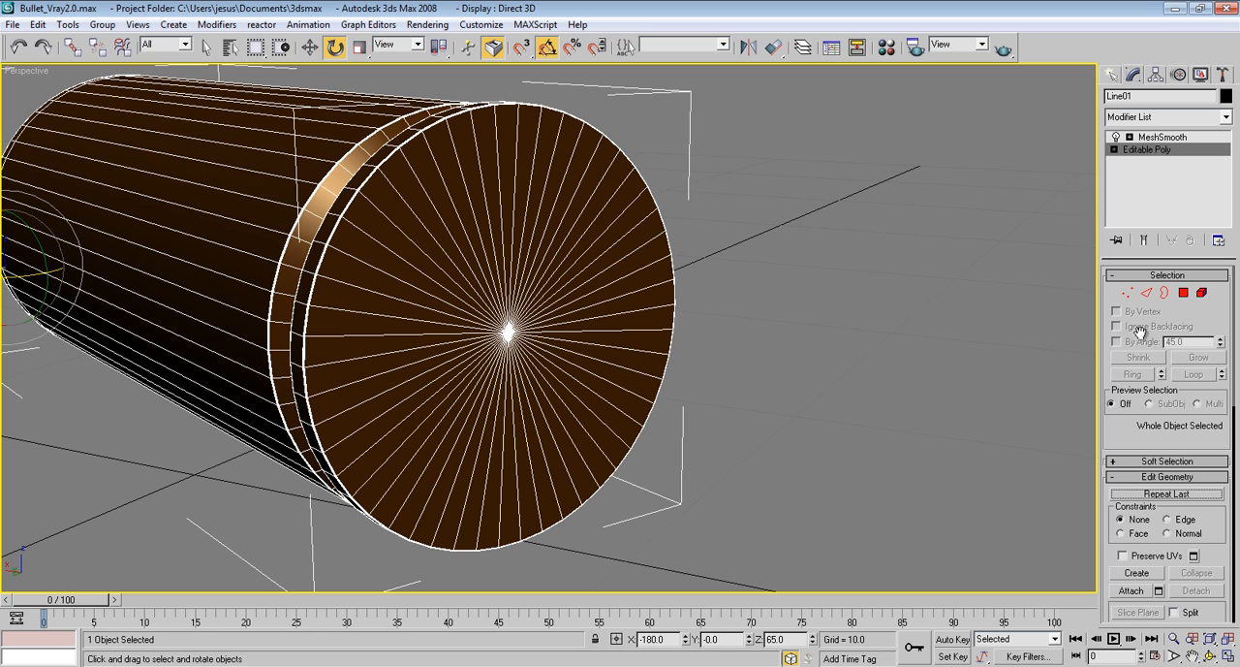
pyautogui.click(1148, 294)
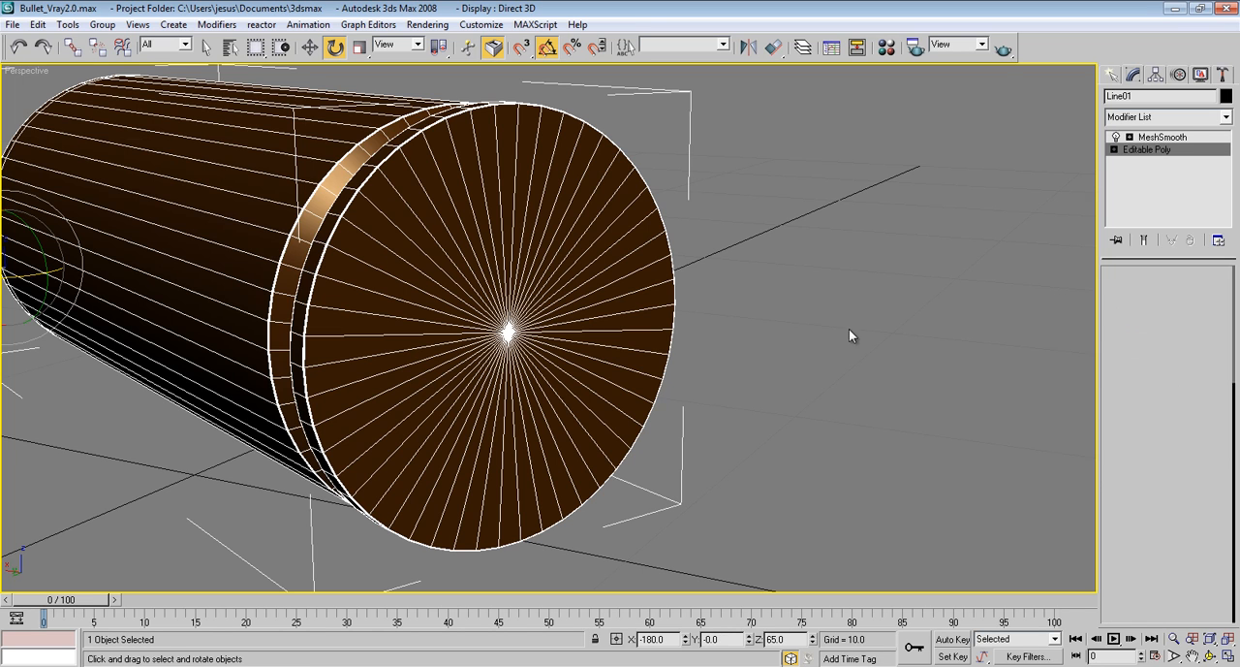
pyautogui.click(521, 225)
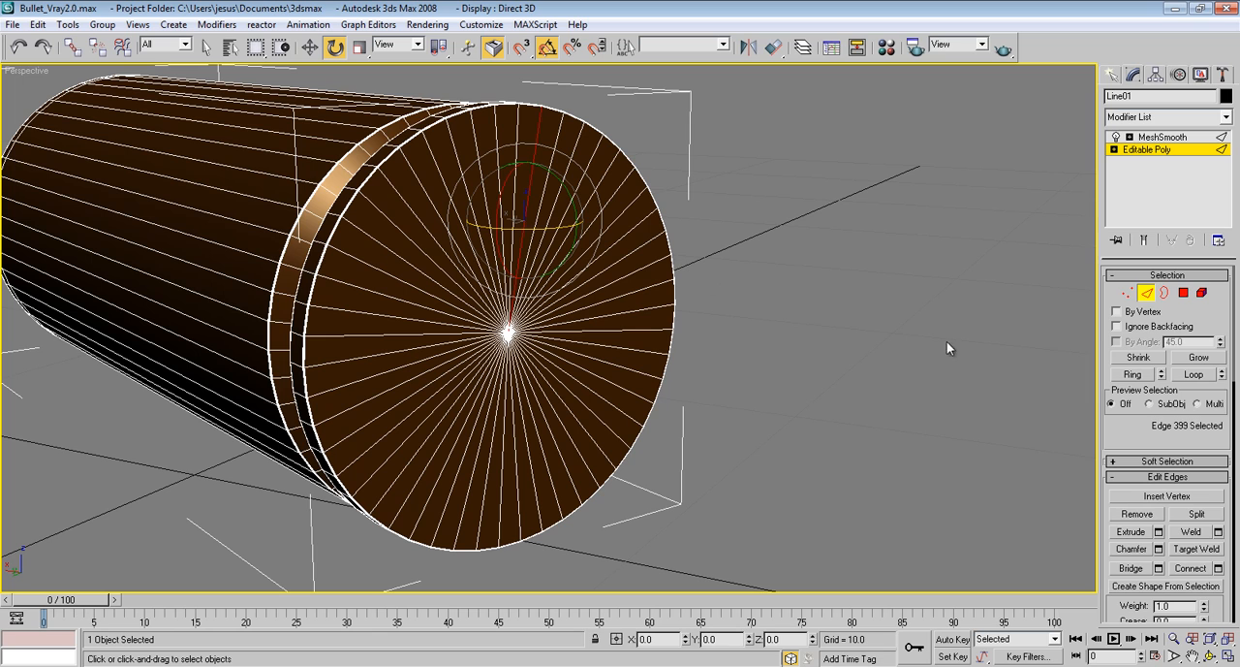
pyautogui.moveTo(1145, 419); pyautogui.dragTo(1145, 380)
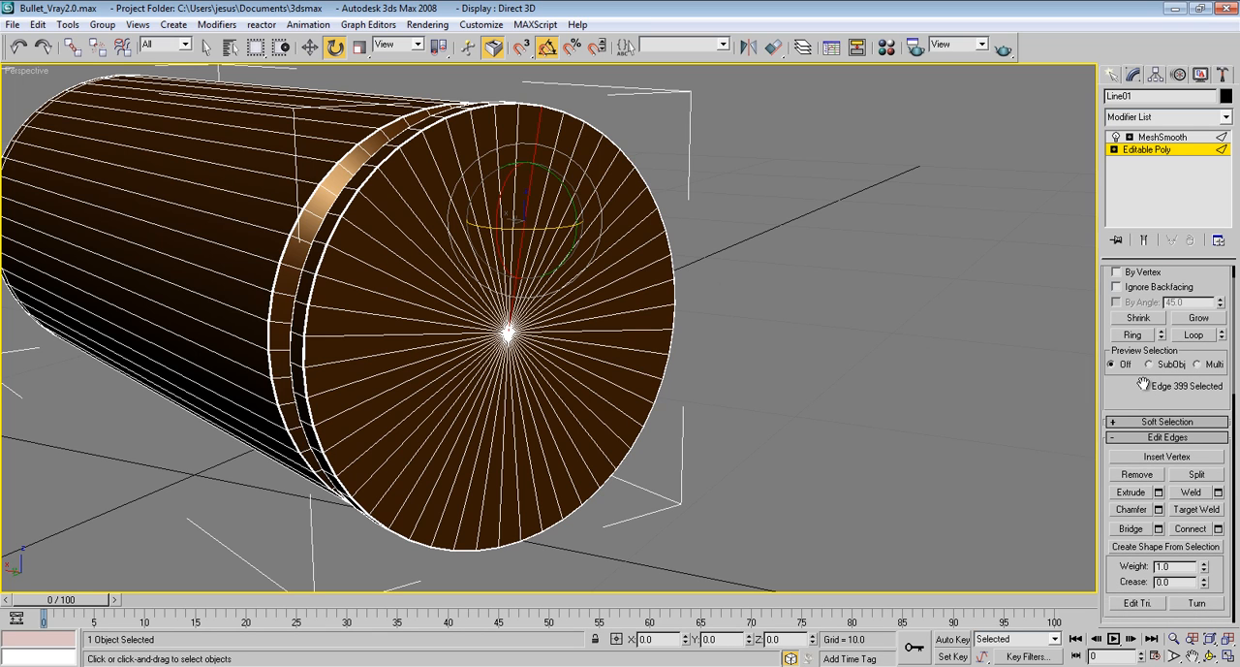
pyautogui.click(1124, 336)
# Try to select all radial edges of the base cap from the side and deselect the extra rim edges
pyautogui.press('F3')
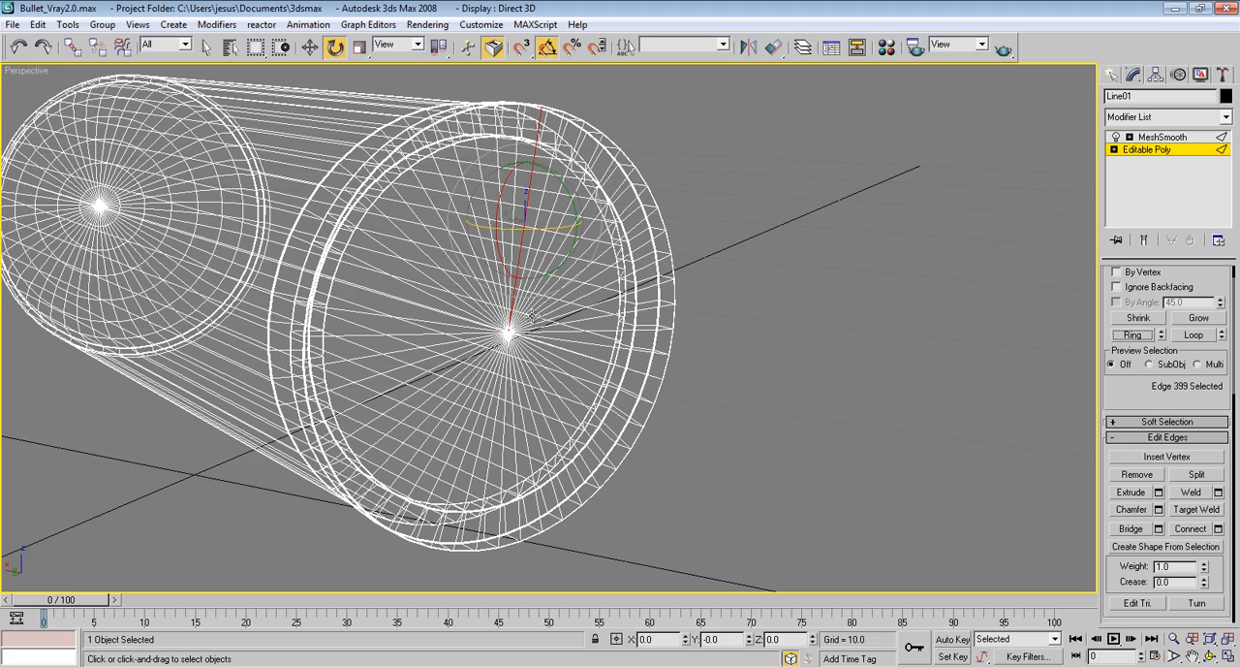
pyautogui.keyDown('alt'); pyautogui.moveTo(532, 316); pyautogui.dragTo(584, 303, button='middle'); pyautogui.keyUp('alt')
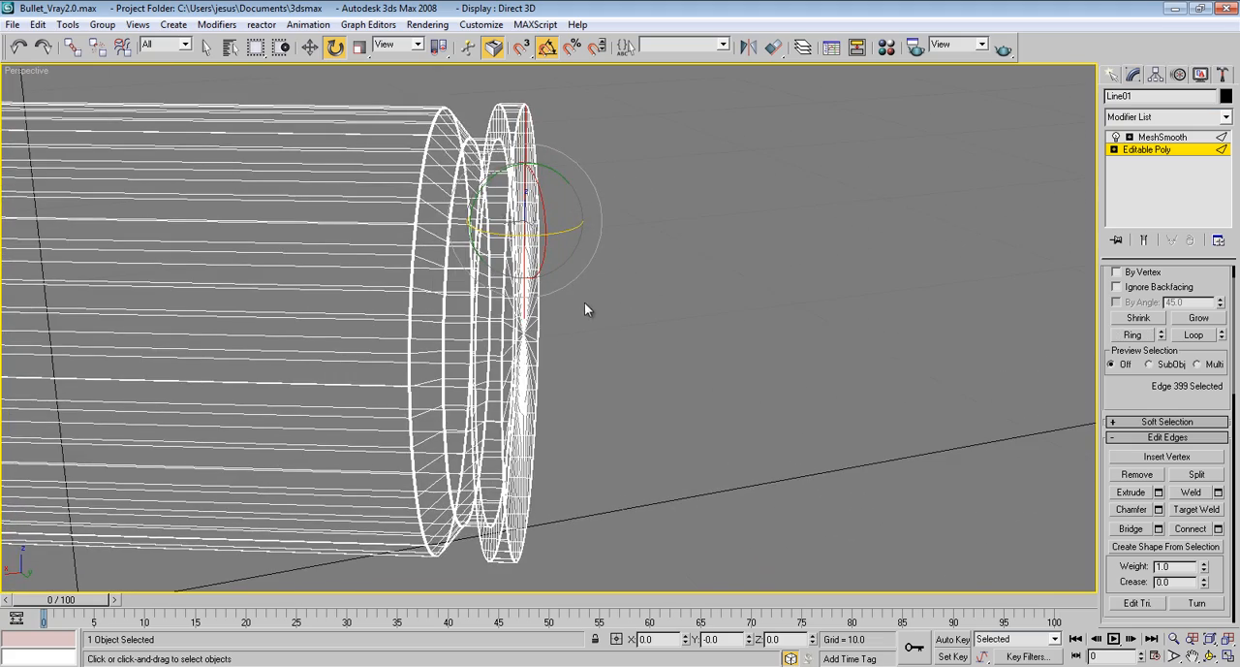
pyautogui.doubleClick(514, 365)
pyautogui.press('F3')
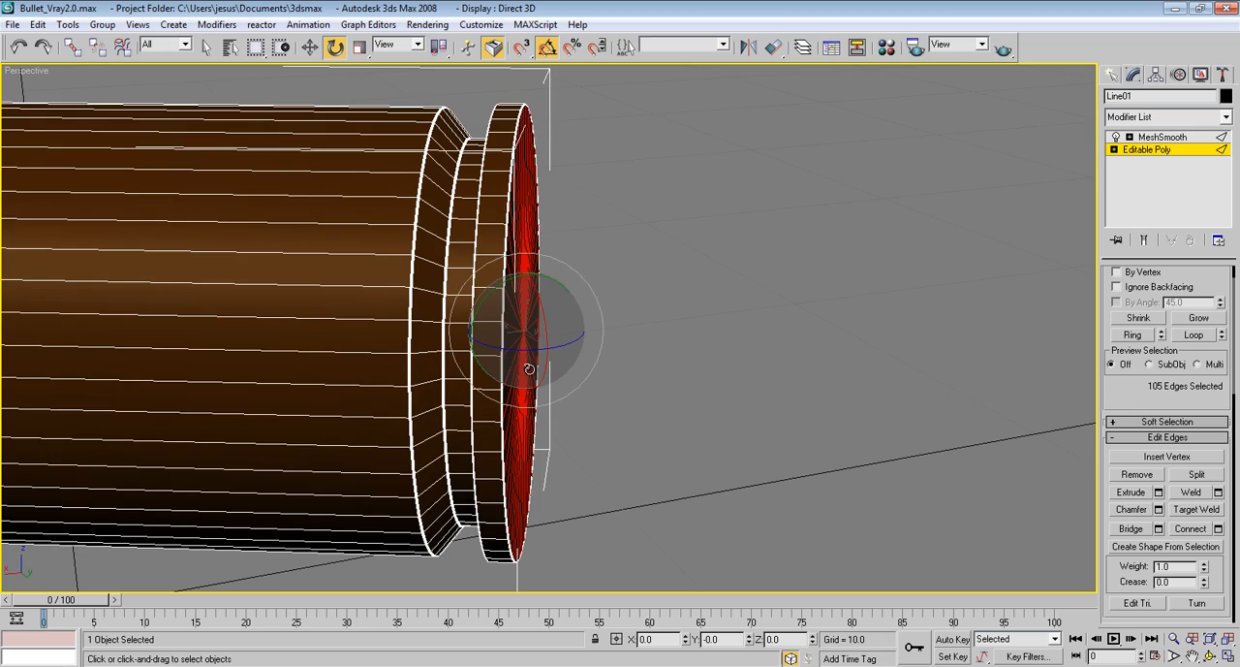
pyautogui.moveTo(514, 365)
pyautogui.keyDown('alt'); pyautogui.mouseDown(button='middle')
pyautogui.moveTo(575, 374)
pyautogui.moveTo(373, 320)
pyautogui.mouseUp(button='middle'); pyautogui.keyUp('alt')
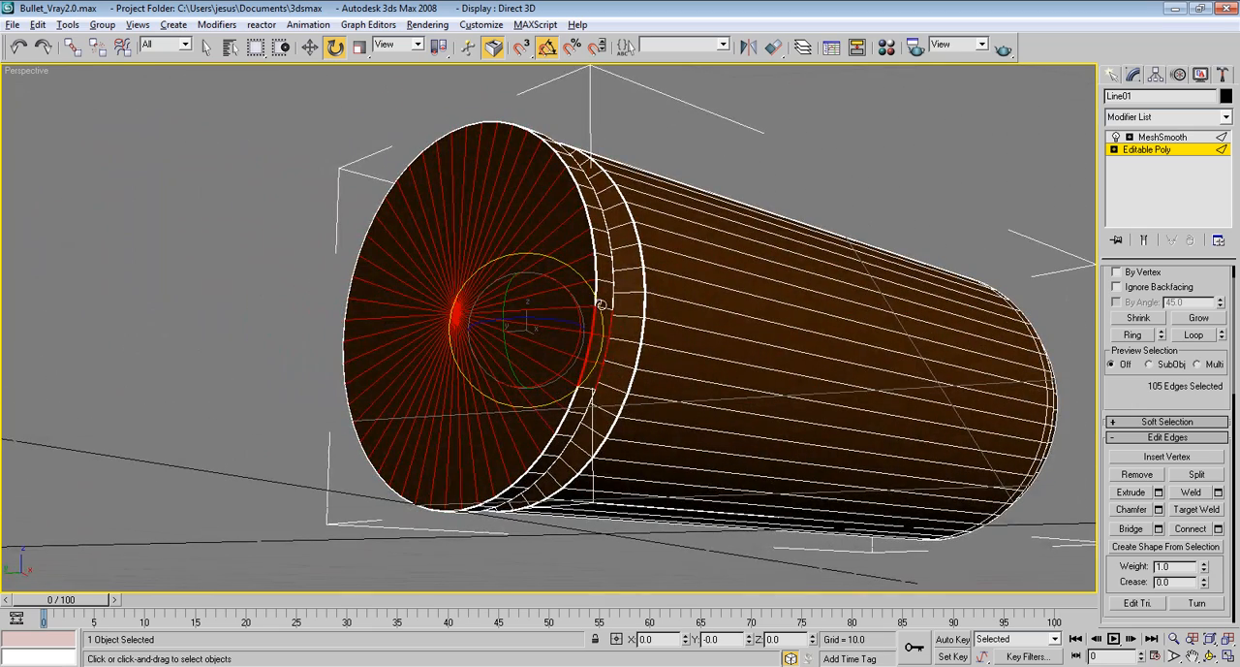
pyautogui.moveTo(633, 280); pyautogui.dragTo(613, 359)
pyautogui.keyDown('alt'); pyautogui.moveTo(595, 417); pyautogui.dragTo(601, 409); pyautogui.keyUp('alt')
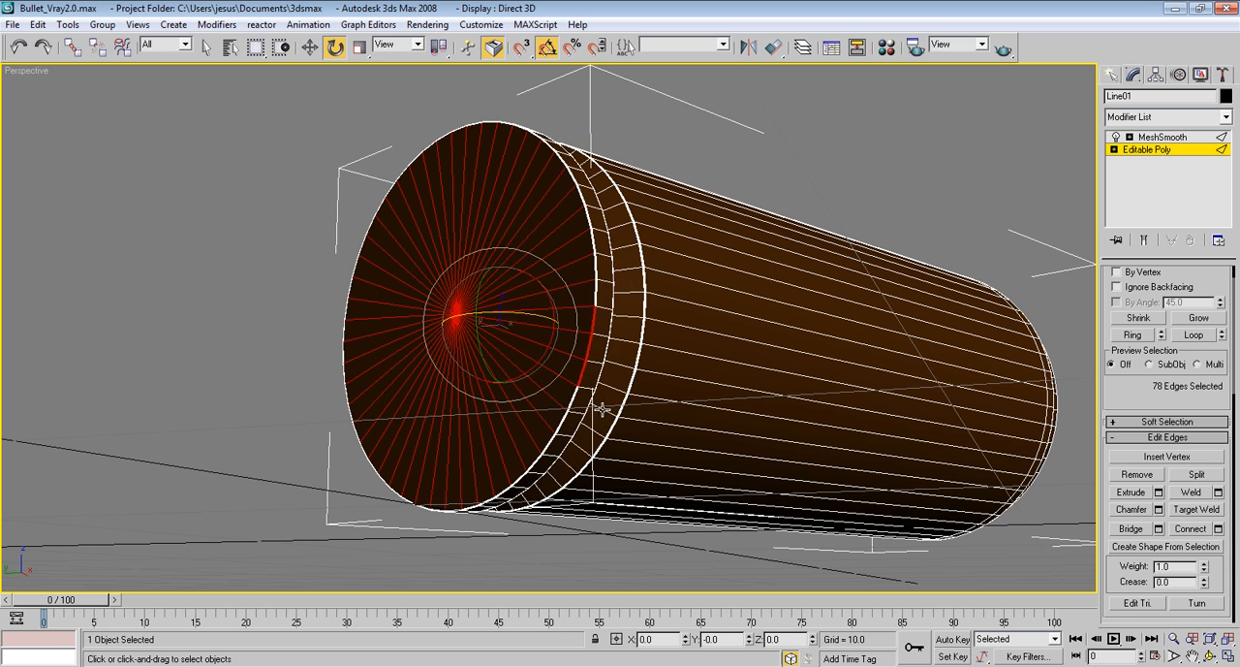
pyautogui.keyDown('alt'); pyautogui.moveTo(566, 332); pyautogui.dragTo(516, 321, button='middle'); pyautogui.keyUp('alt')
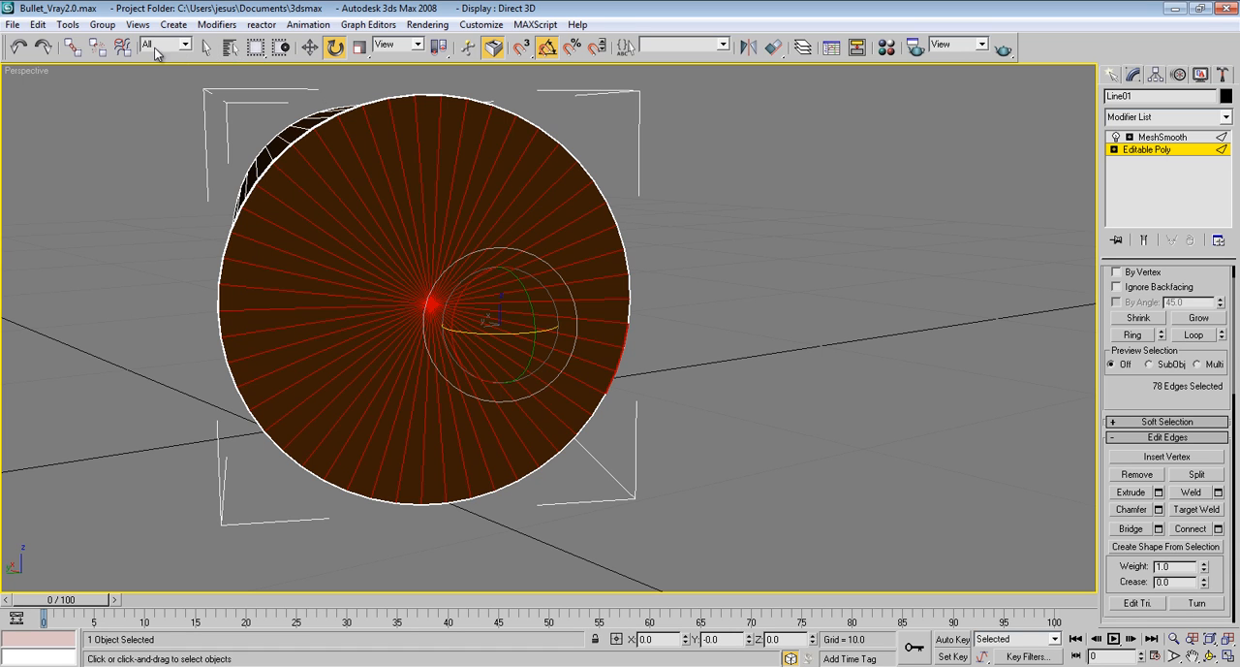
# Select the base cap's radial edges with a circular selection region drawn around the cap's centre
pyautogui.moveTo(257, 48); pyautogui.dragTo(257, 89)
pyautogui.click(777, 247)
pyautogui.moveTo(434, 302); pyautogui.dragTo(442, 334)
pyautogui.hotkey('ctrl', 'z')
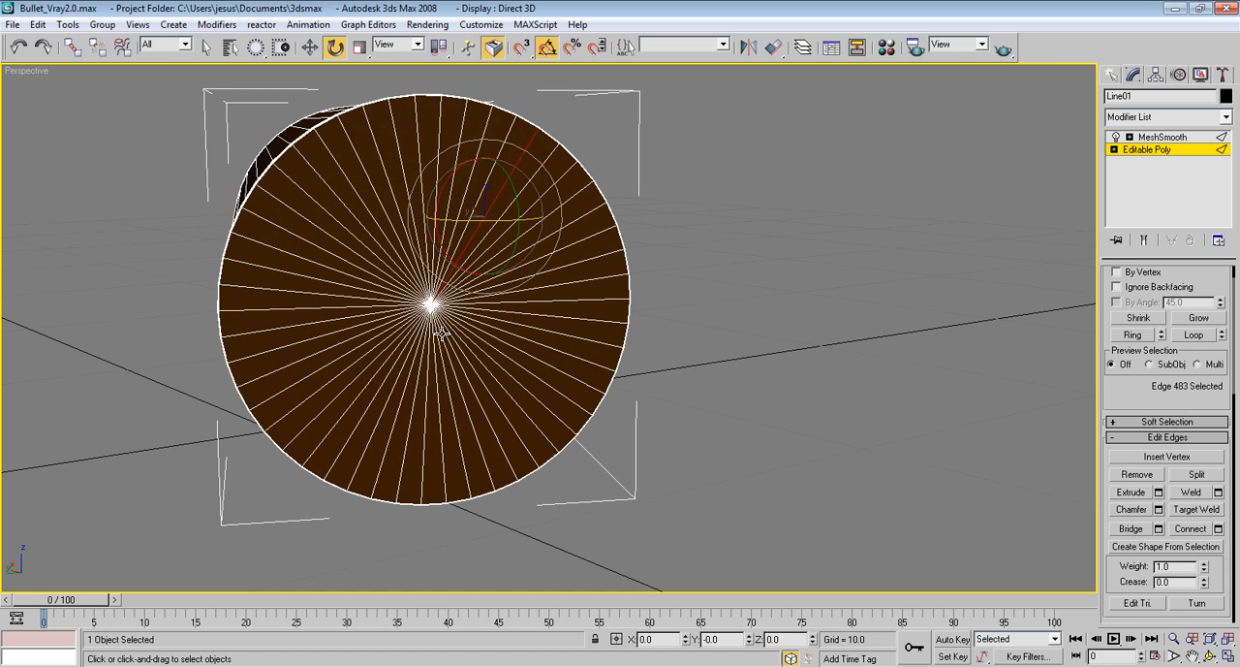
pyautogui.click(206, 47)
pyautogui.click(448, 319)
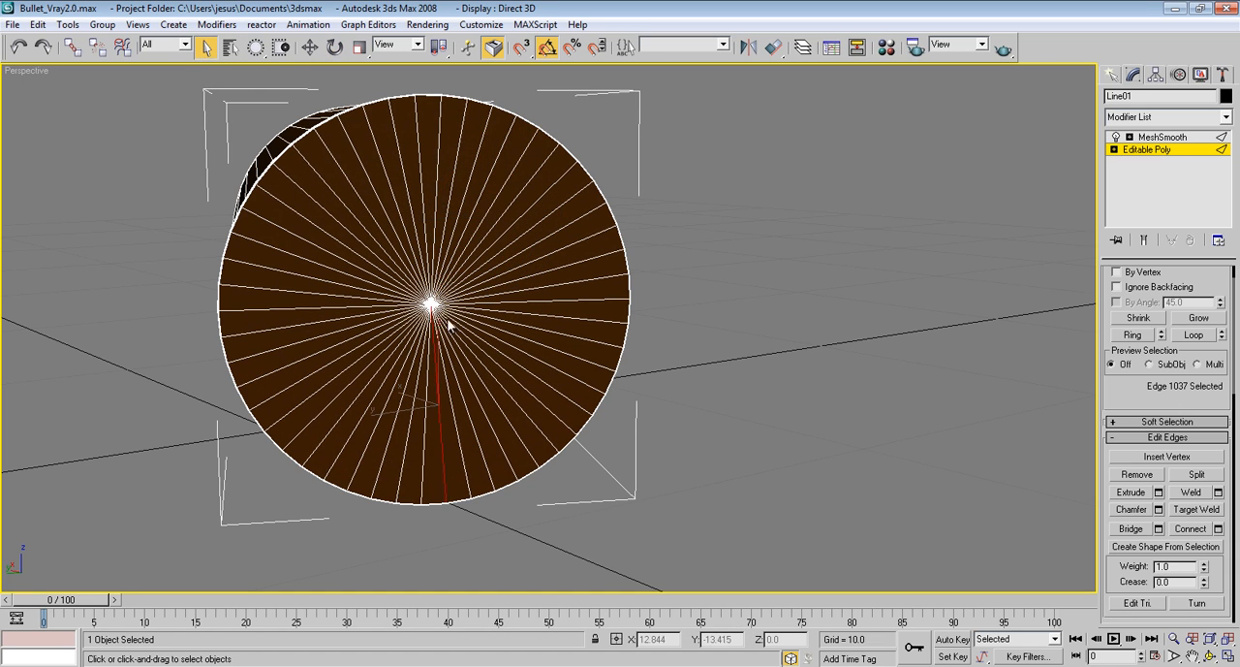
pyautogui.moveTo(474, 336); pyautogui.dragTo(453, 233)
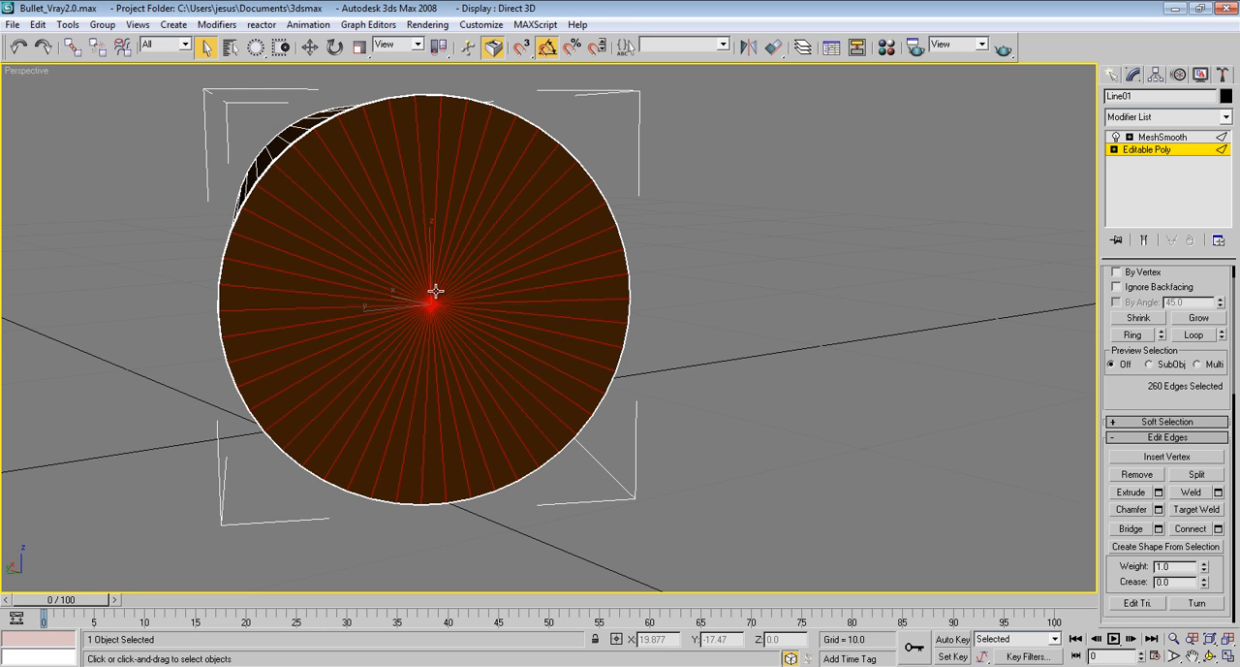
# Remove the edges outside the base cap from the selection in the Top view, keeping only the cap's radial edges
pyautogui.press('t')
pyautogui.scroll(-6, 429, 276)
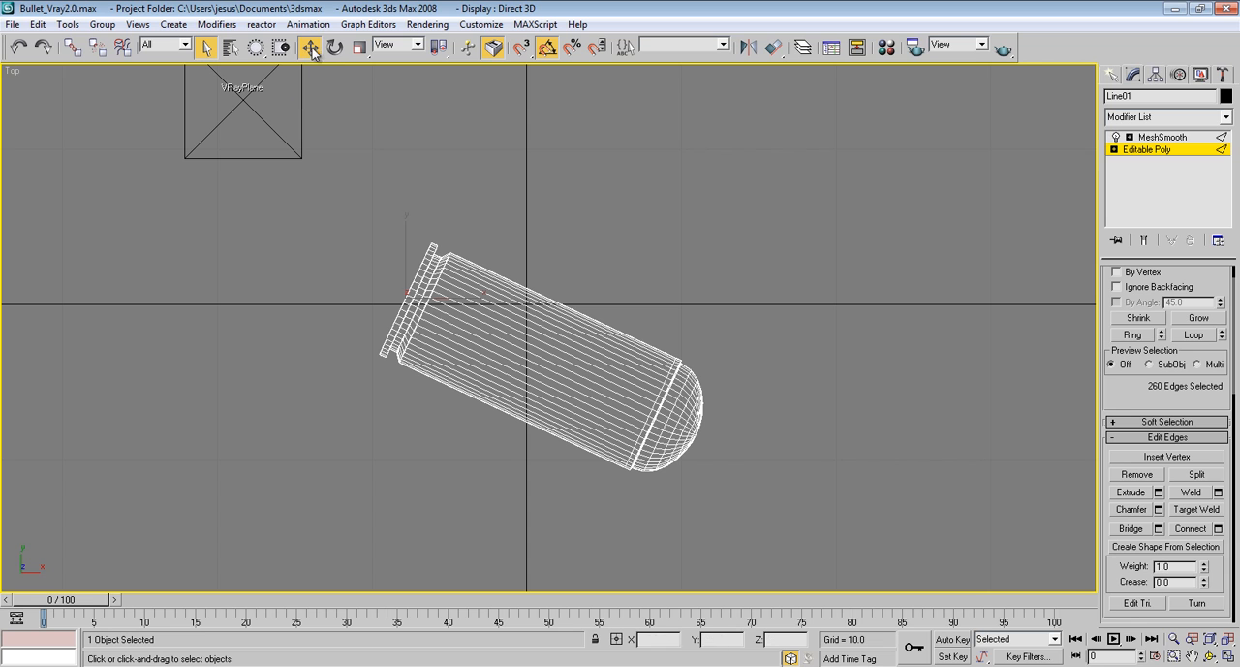
pyautogui.press('w')
pyautogui.keyDown('alt'); pyautogui.moveTo(630, 423); pyautogui.dragTo(506, 278, button='middle'); pyautogui.keyUp('alt')
pyautogui.press('t')
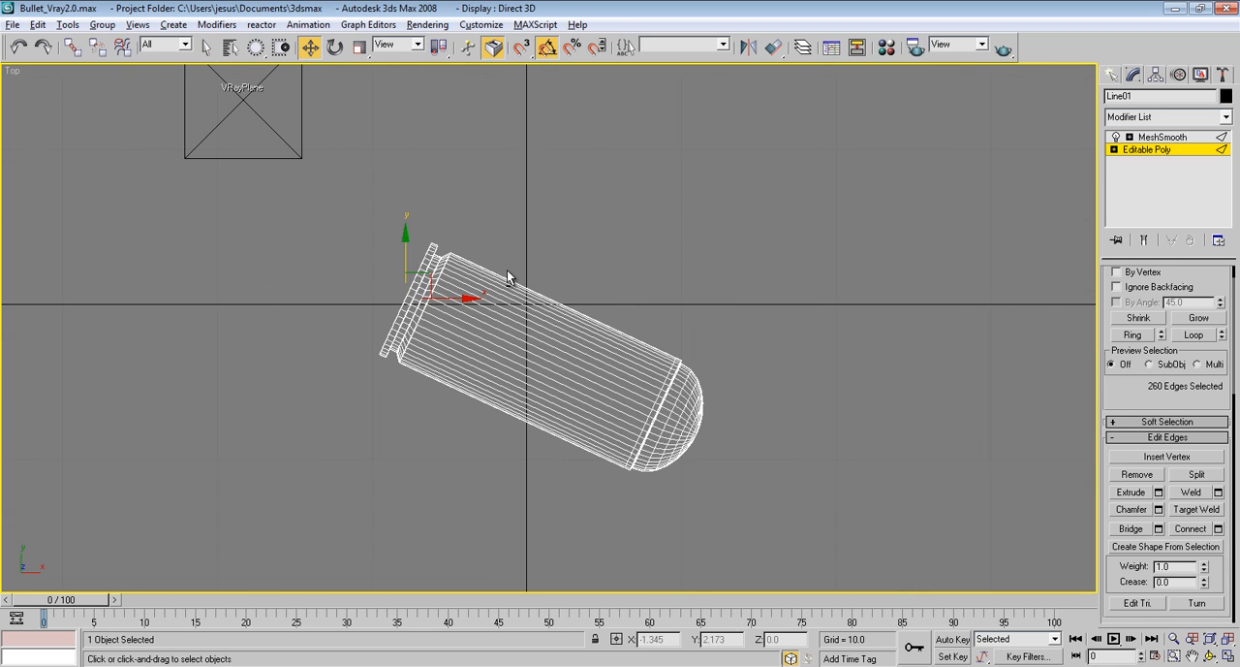
pyautogui.moveTo(819, 320); pyautogui.dragTo(545, 506)
pyautogui.keyDown('alt'); pyautogui.moveTo(545, 506); pyautogui.dragTo(633, 373, button='middle'); pyautogui.keyUp('alt')
pyautogui.press('t')
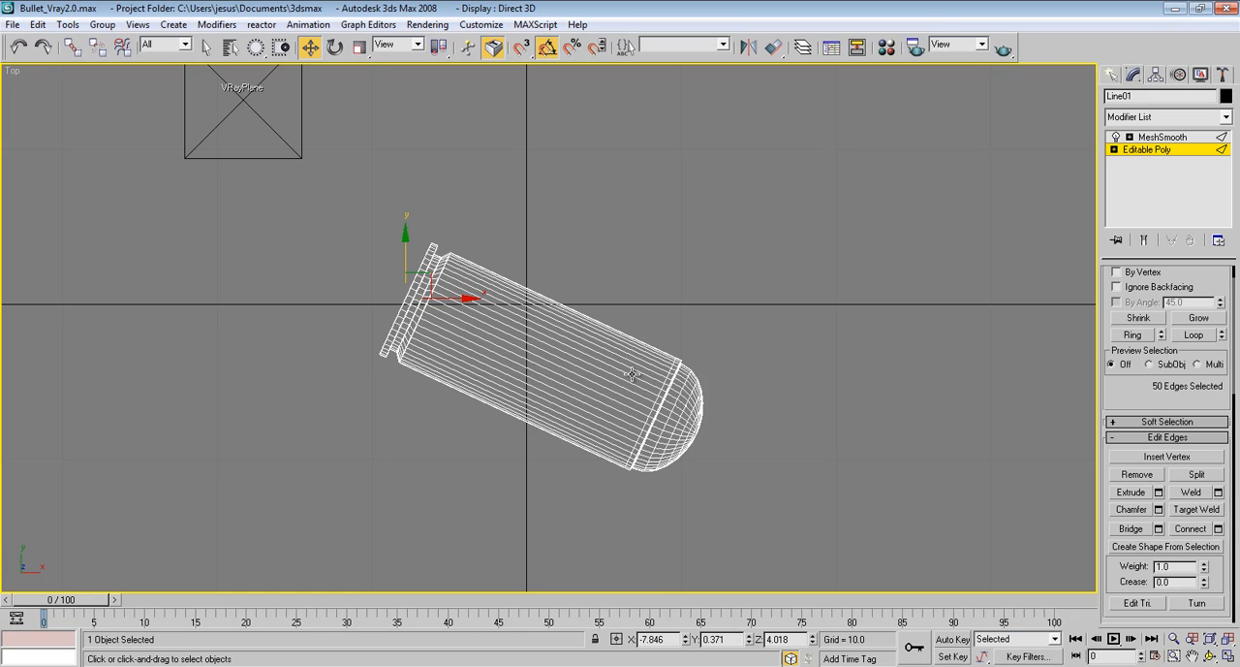
# Restore the rectangular selection region and connect the cap's radial edges in Perspective with 1 segment, sliding the new loop toward the rim
pyautogui.press('p')
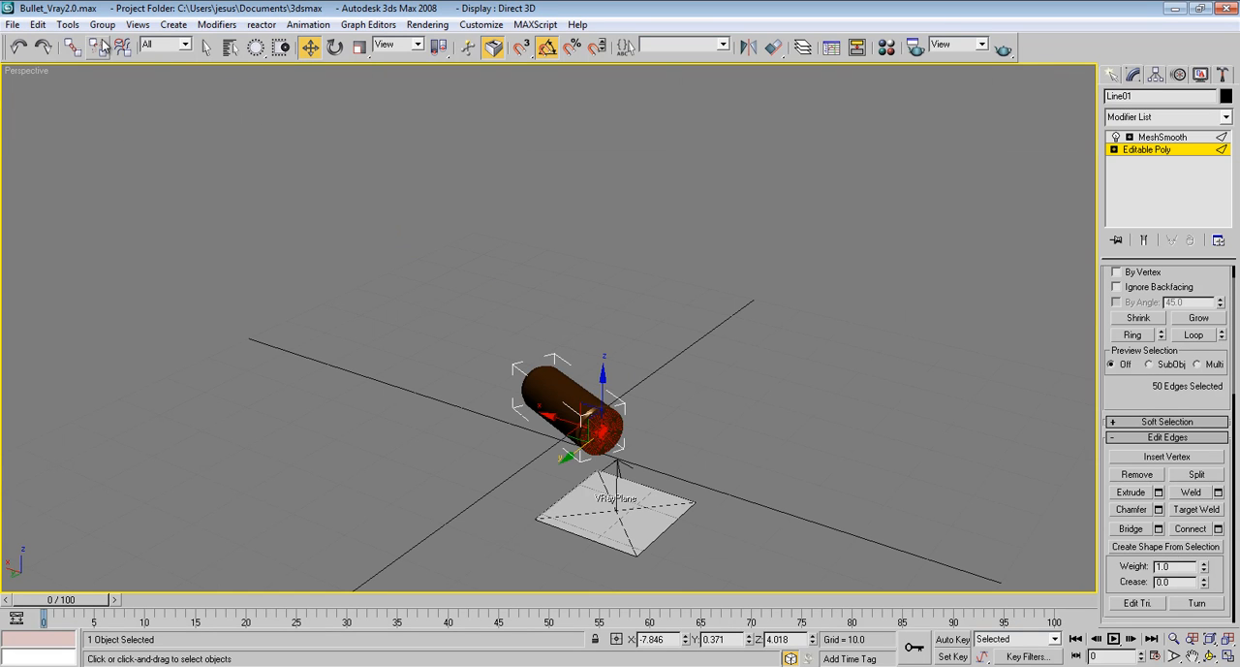
pyautogui.moveTo(253, 47); pyautogui.dragTo(257, 73)
pyautogui.scroll(10, 514, 358)
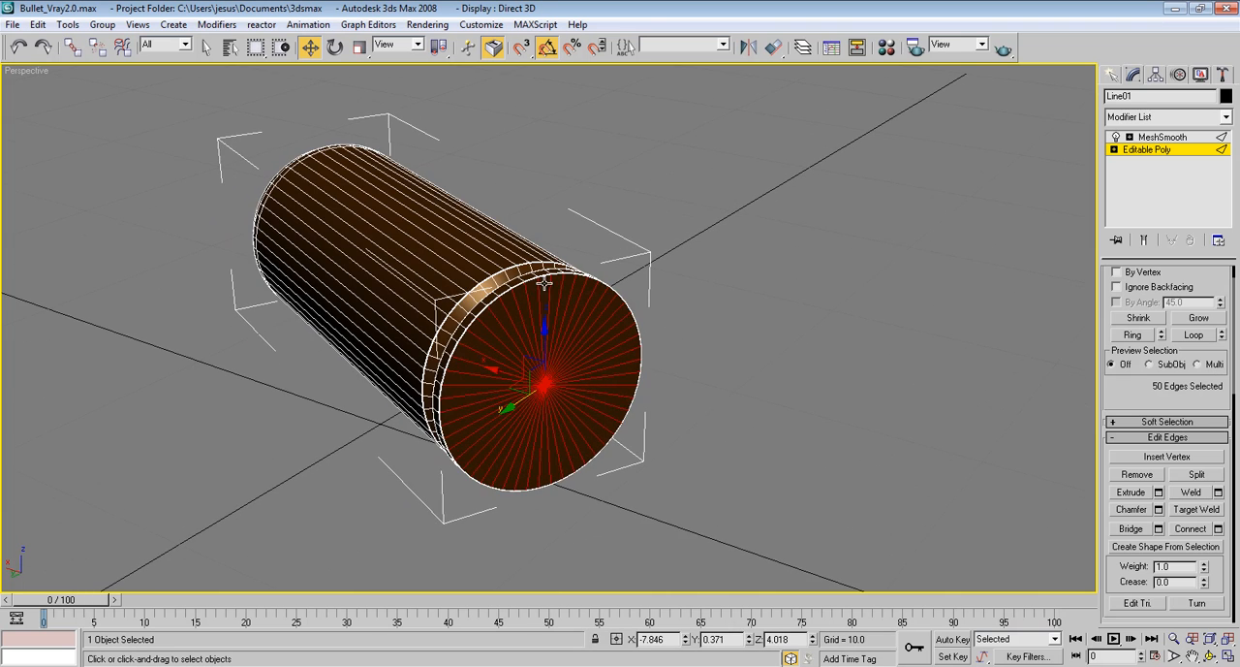
pyautogui.scroll(3, 533, 265)
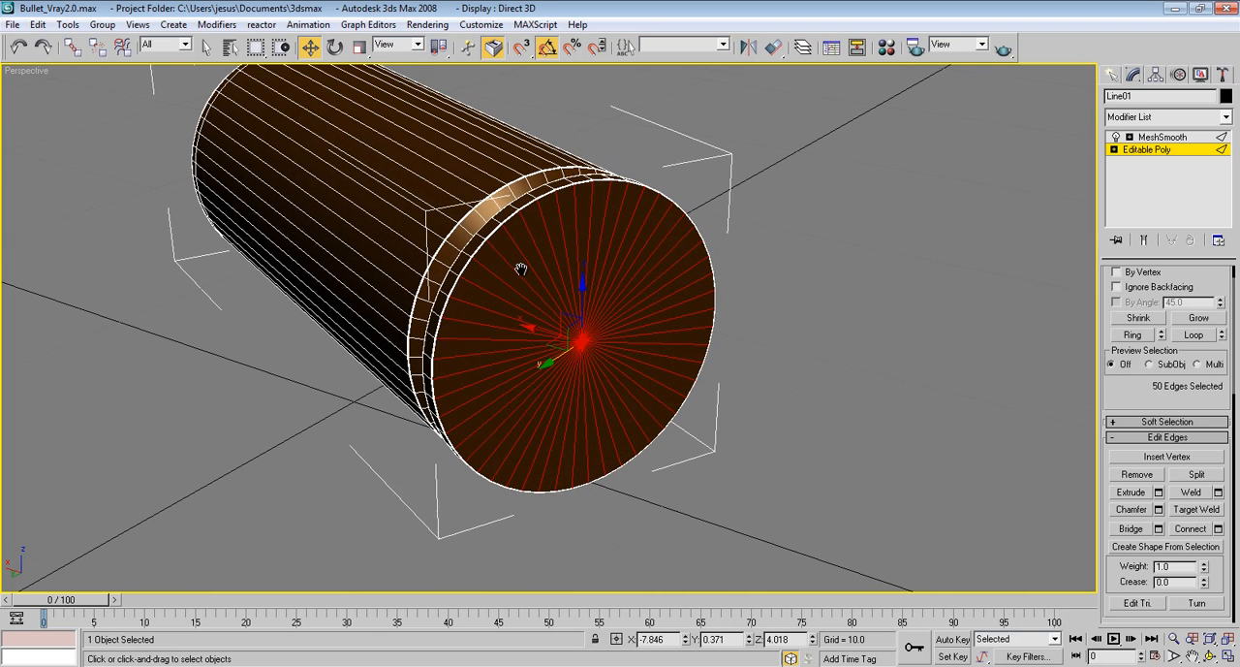
pyautogui.click(1219, 529)
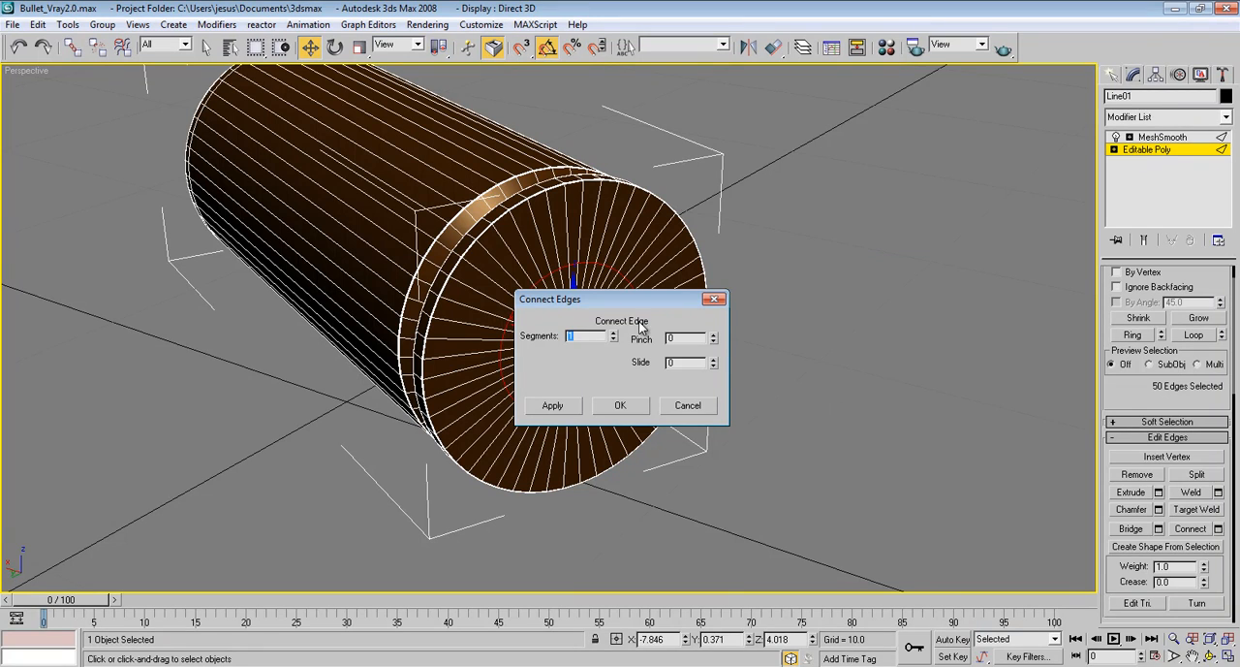
pyautogui.moveTo(623, 300); pyautogui.dragTo(862, 277)
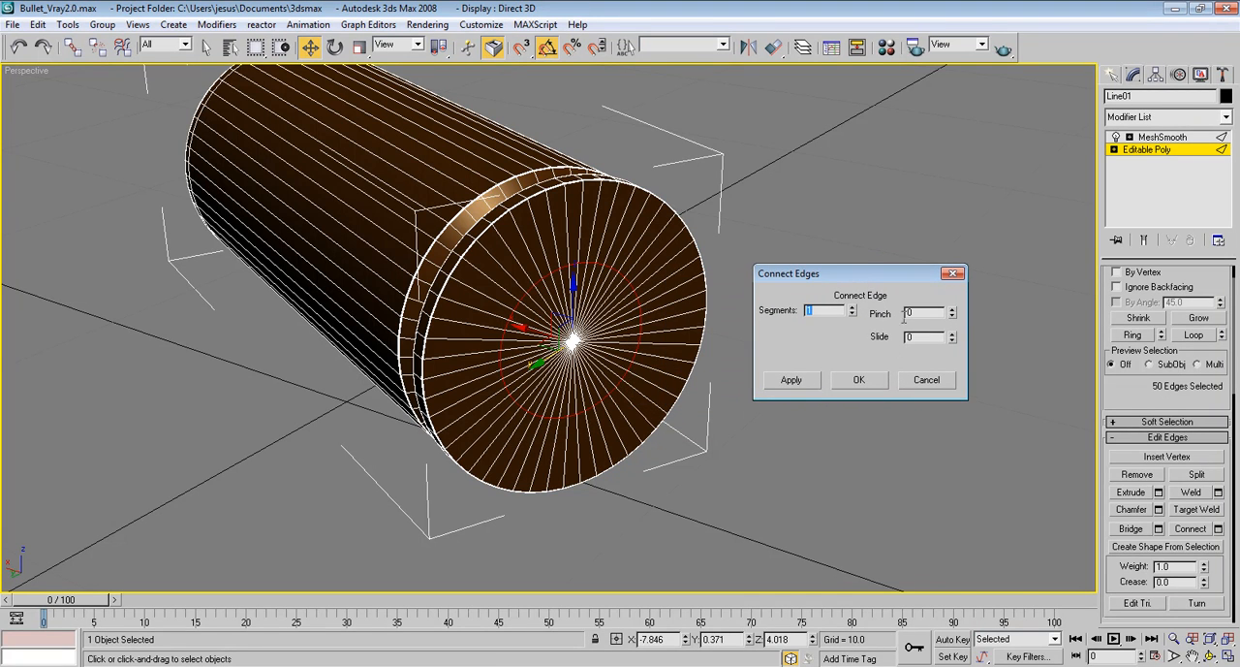
pyautogui.moveTo(954, 342); pyautogui.dragTo(953, 398)
pyautogui.click(863, 384)
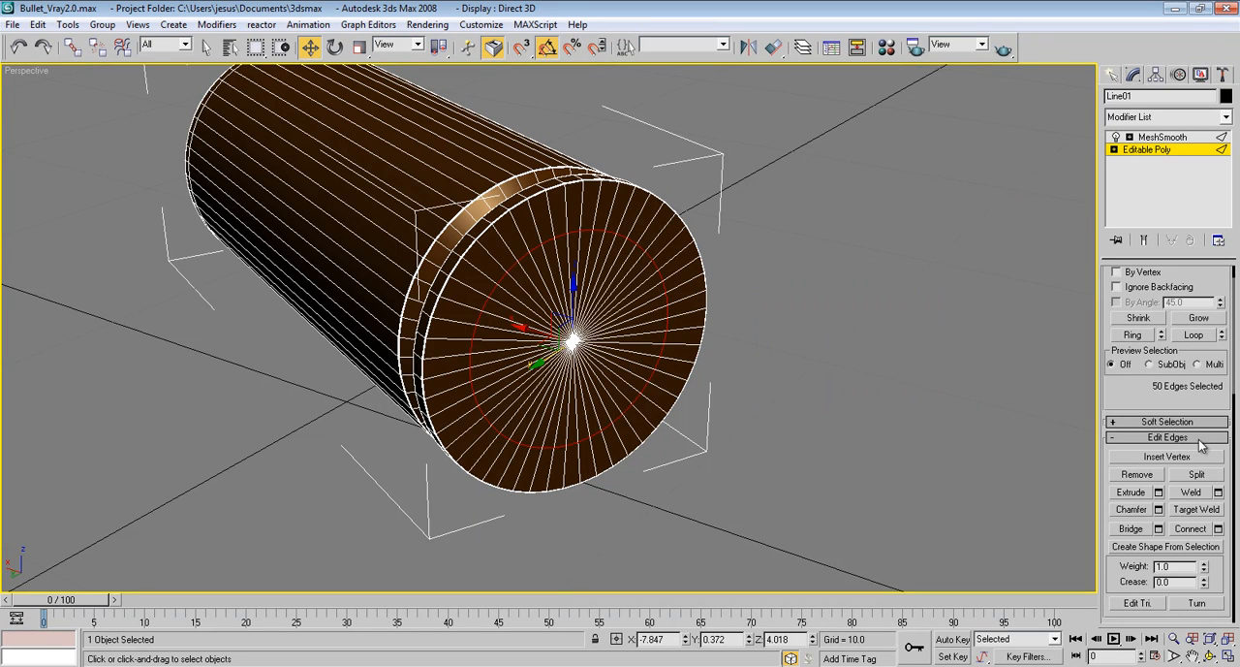
# Chamfer the new circular edge loop on the base cap by 0.08 with 1 segment
pyautogui.click(1157, 509)
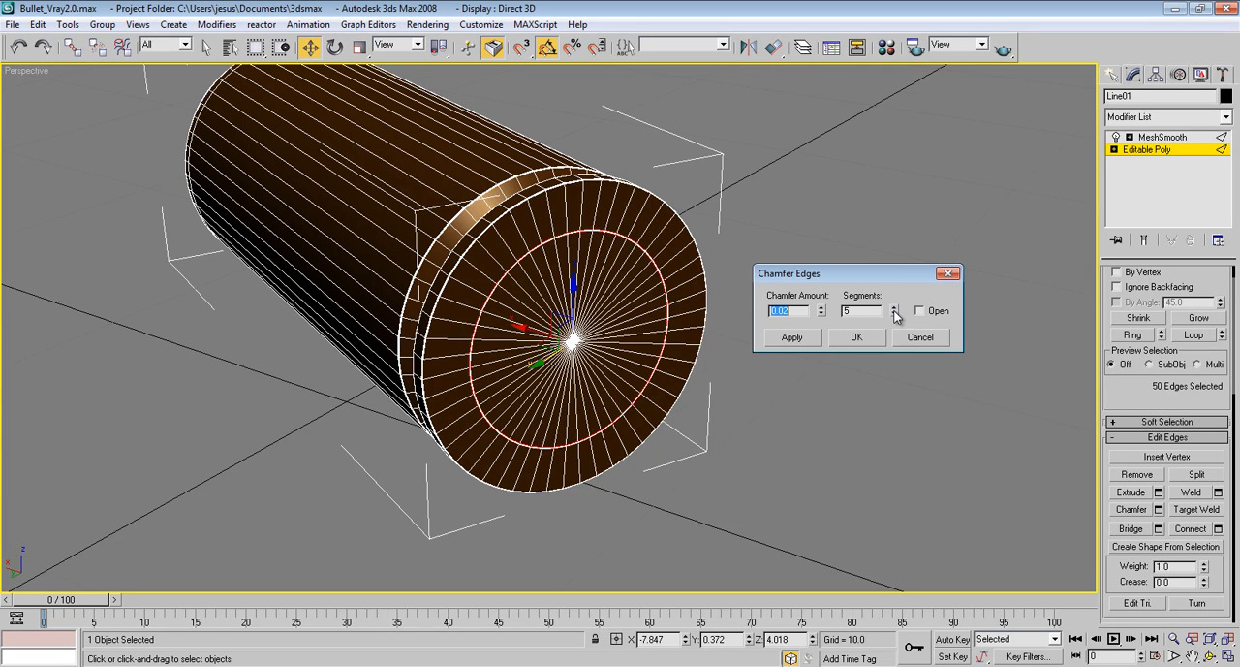
pyautogui.rightClick(895, 315)
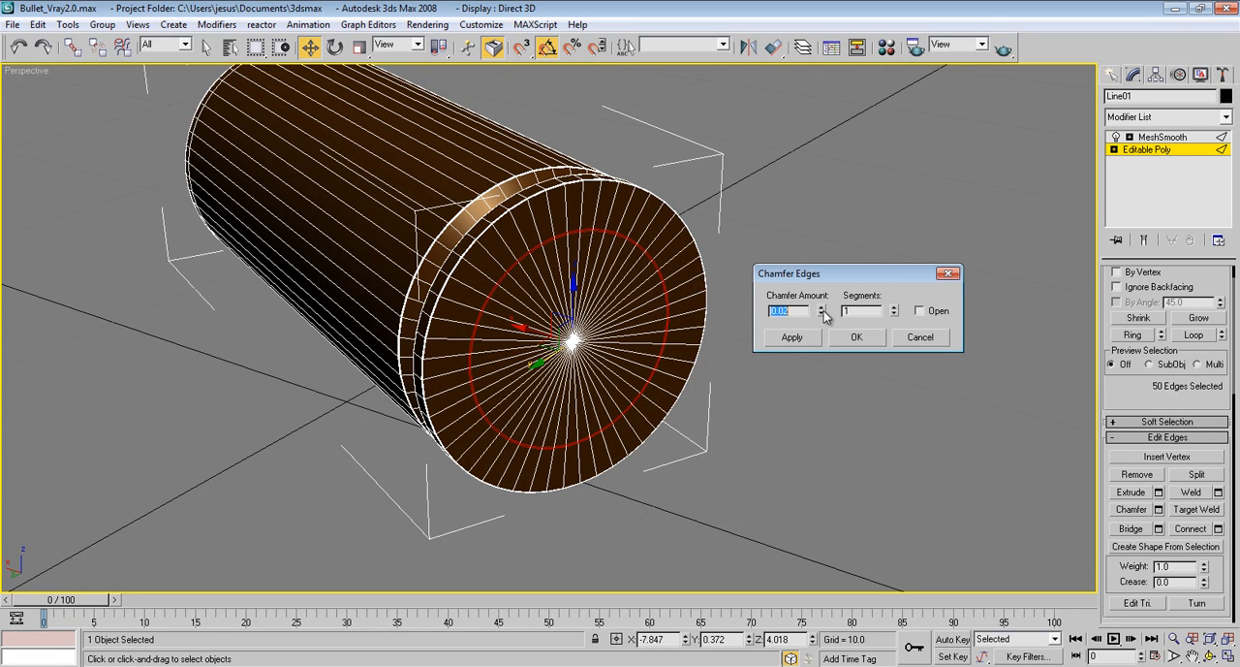
pyautogui.moveTo(824, 312); pyautogui.dragTo(828, 307)
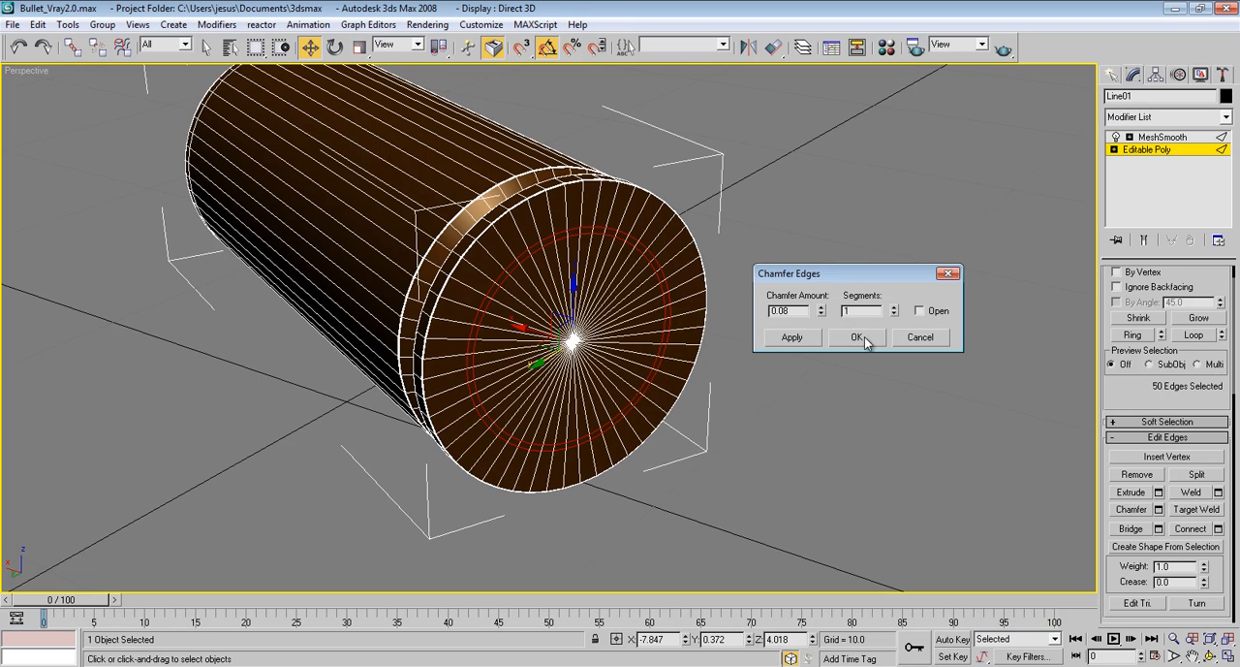
pyautogui.click(857, 338)
# Ring-select the short edges between the two chamfered loops and switch to polygon level with that thin band selected
pyautogui.scroll(5, 706, 226)
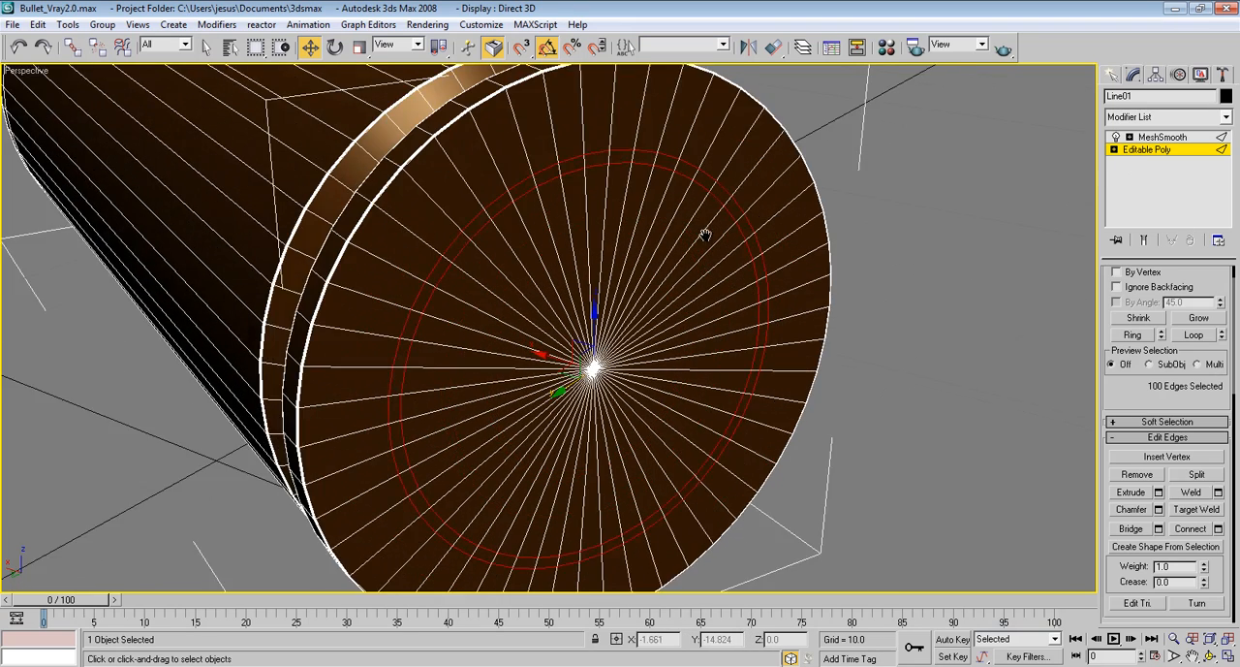
pyautogui.click(608, 213)
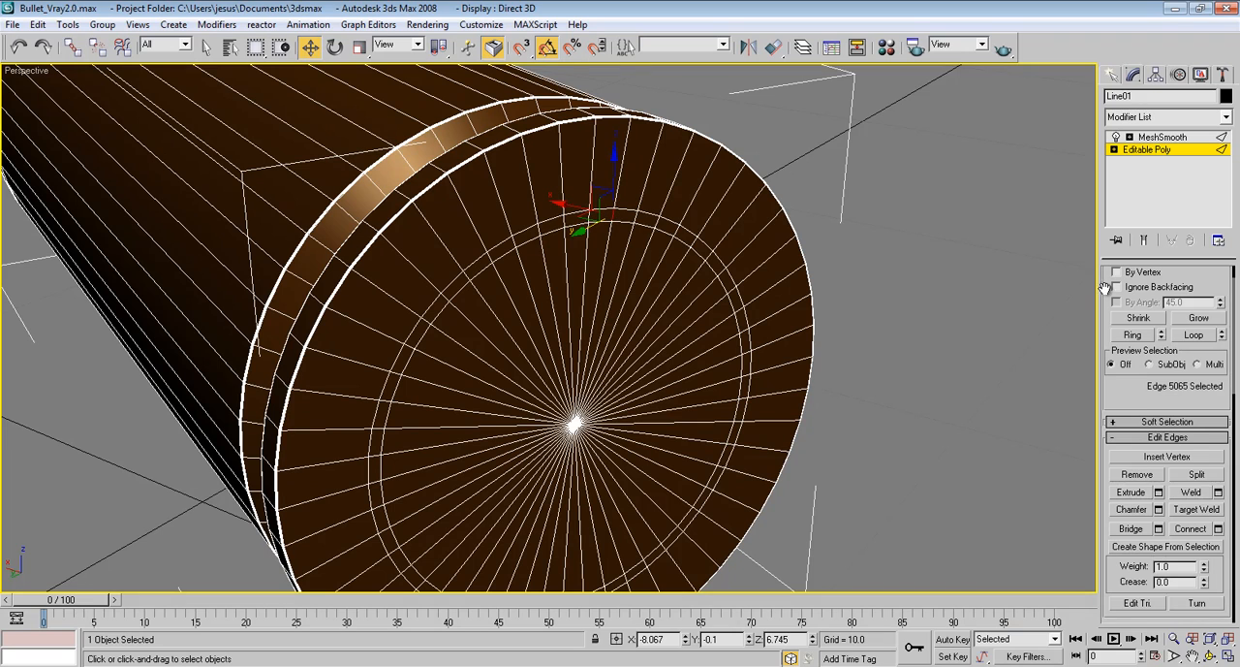
pyautogui.scroll(2, 1221, 286)
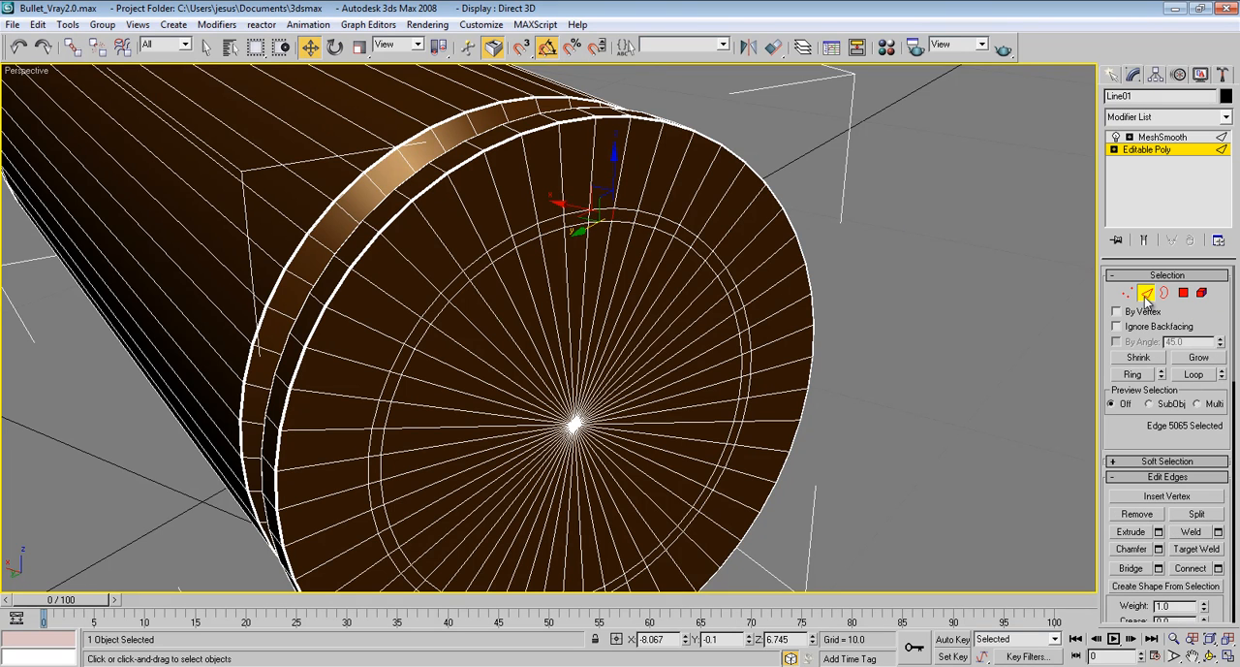
pyautogui.click(1132, 376)
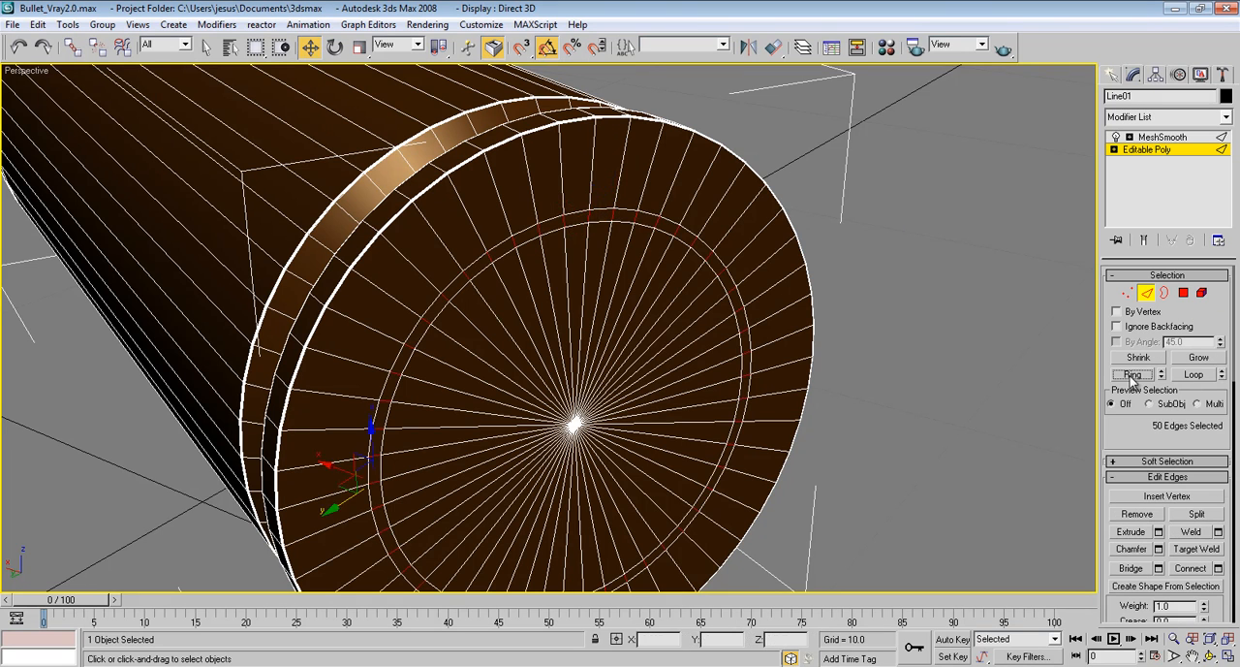
pyautogui.moveTo(731, 351); pyautogui.dragTo(746, 254, button='middle')
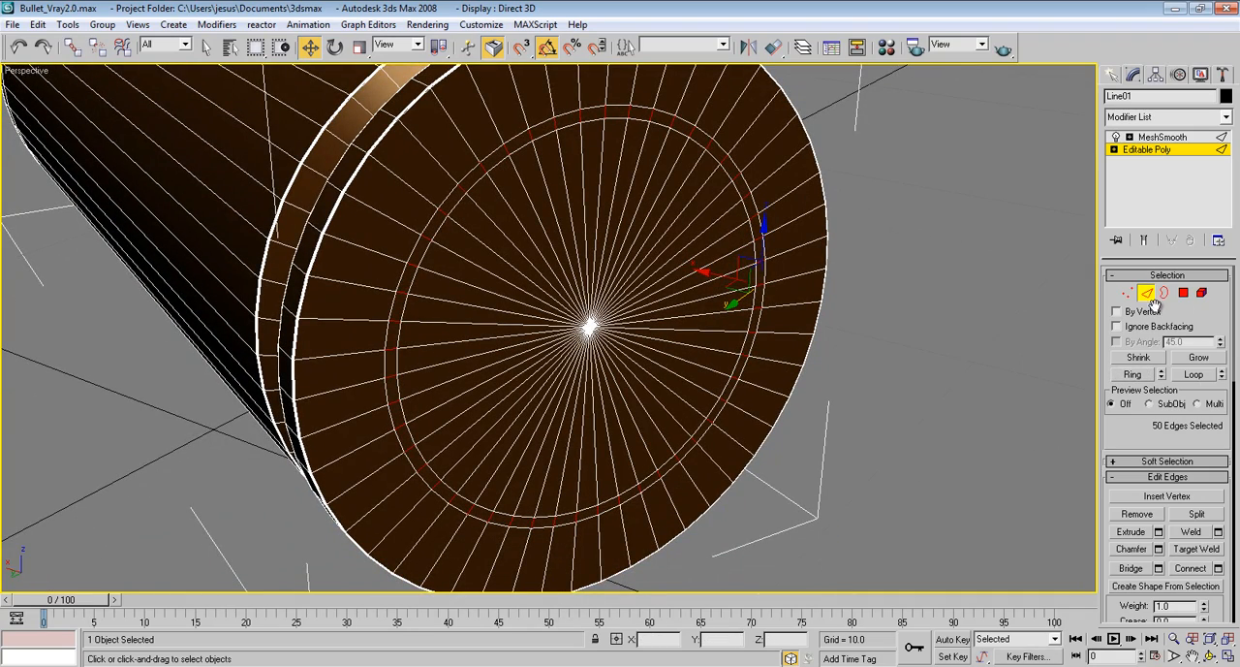
pyautogui.keyDown('ctrl'); pyautogui.click(1183, 294); pyautogui.keyUp('ctrl')
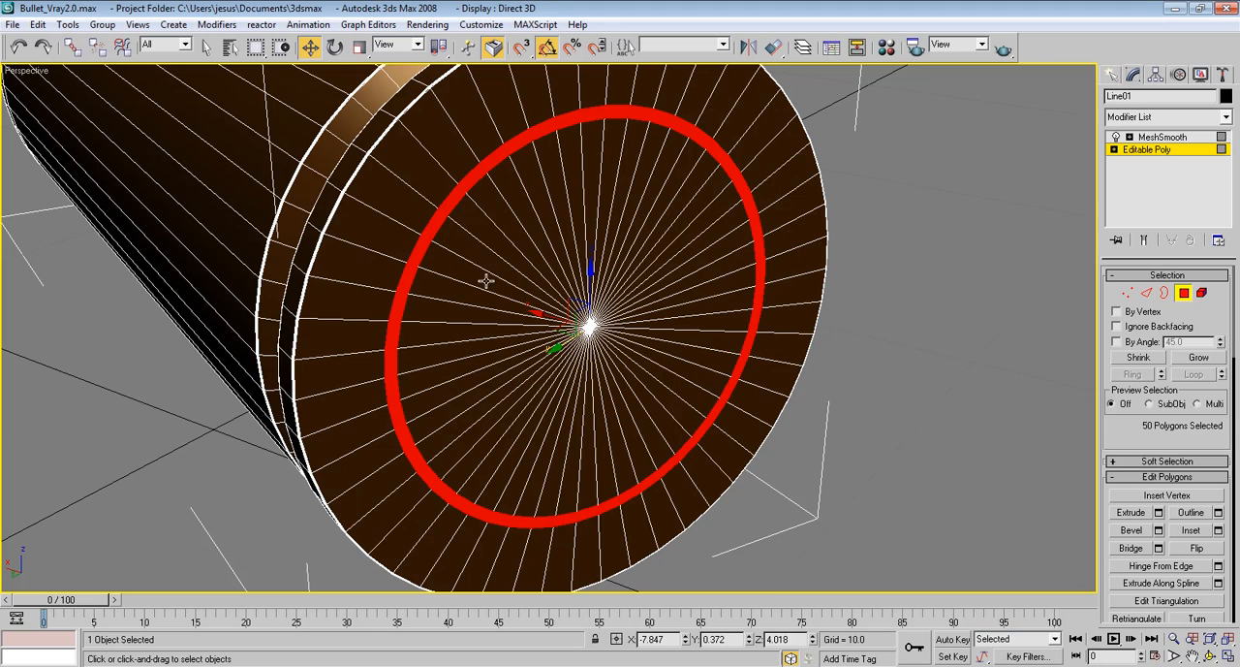
# Extrude the selected polygon band inward as a group with a height of -0.2 to form a groove
pyautogui.scroll(-2, 1147, 417)
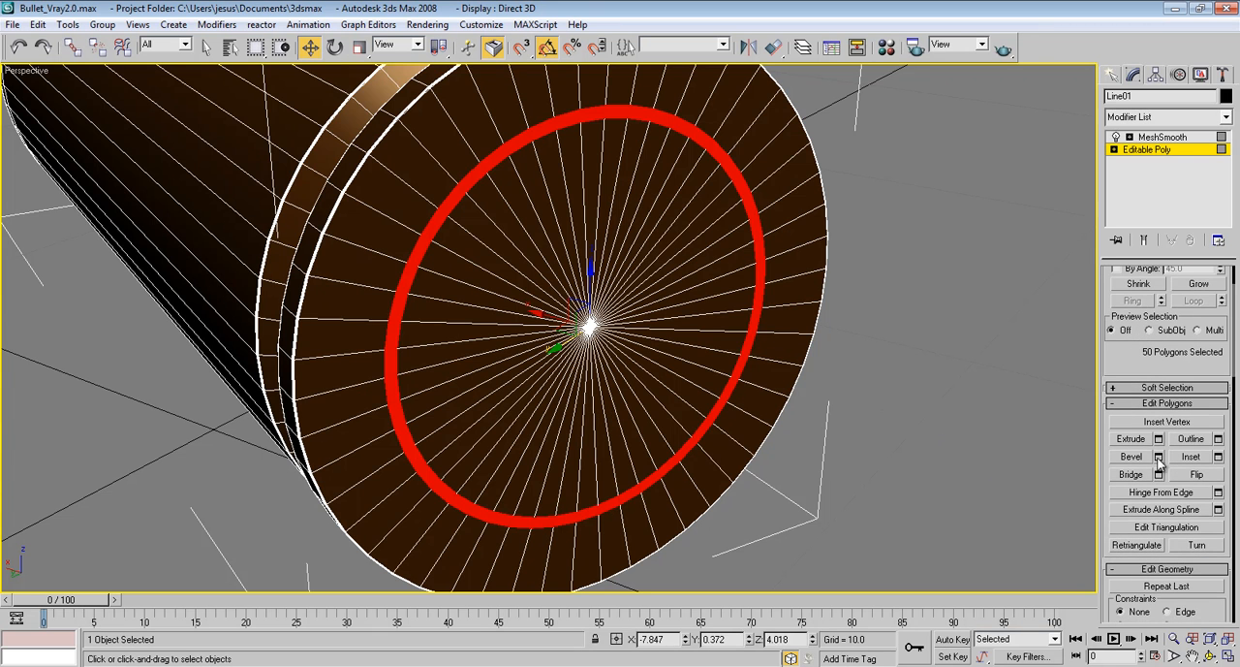
pyautogui.click(1157, 439)
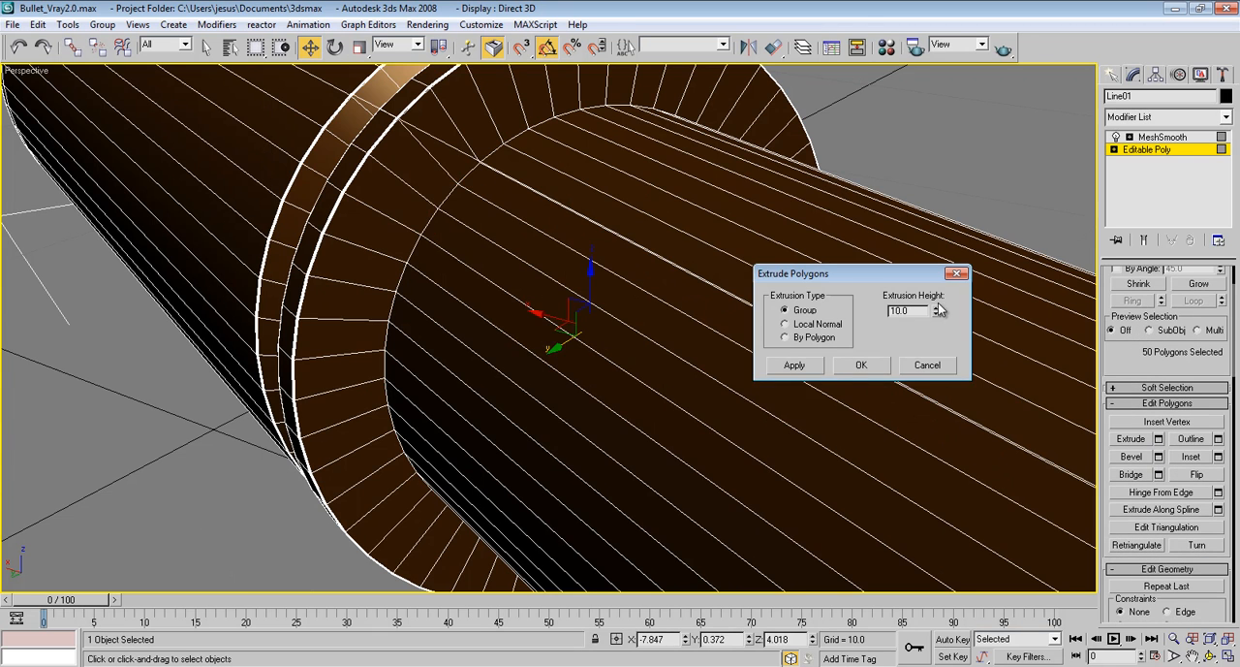
pyautogui.moveTo(938, 309); pyautogui.dragTo(951, 389)
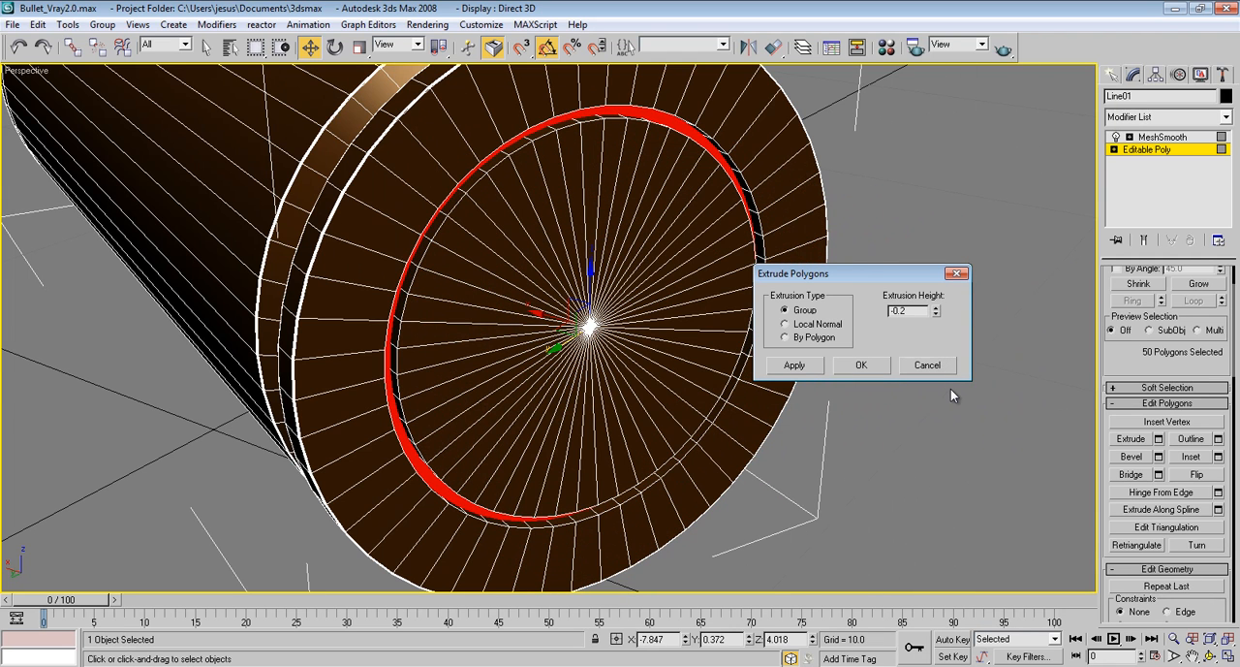
pyautogui.click(875, 365)
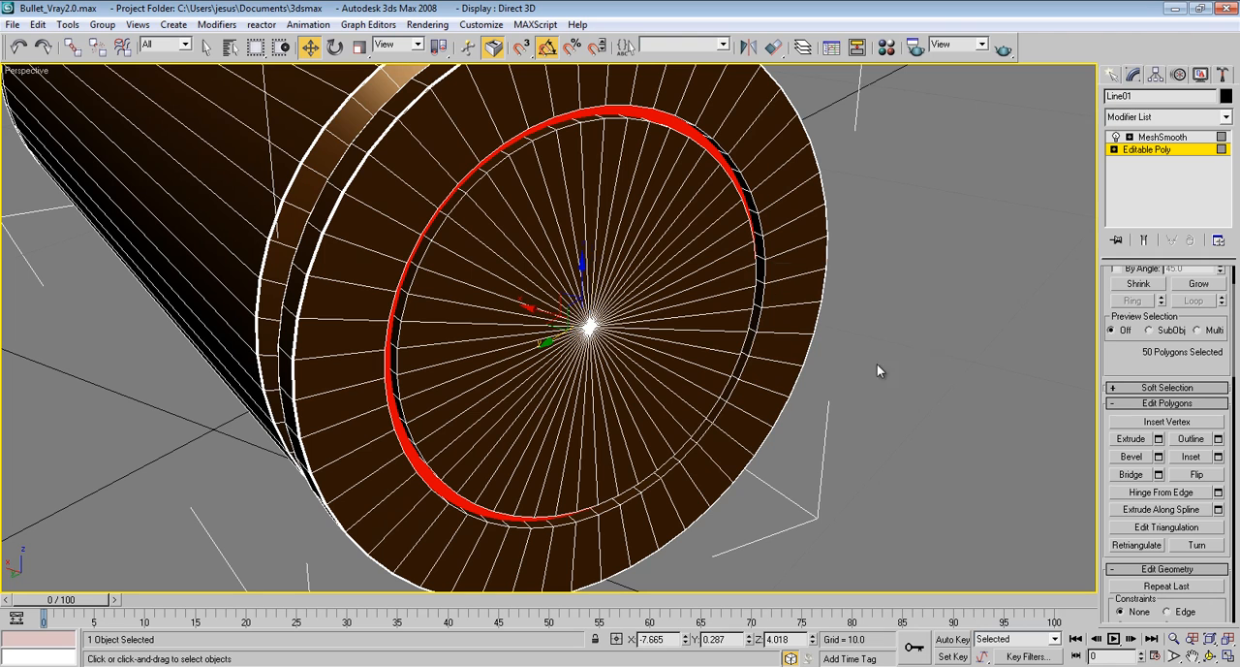
# At edge level, select the four circular edge loops that bound the base groove's inner and outer walls
pyautogui.click(1114, 150)
pyautogui.click(1140, 174)
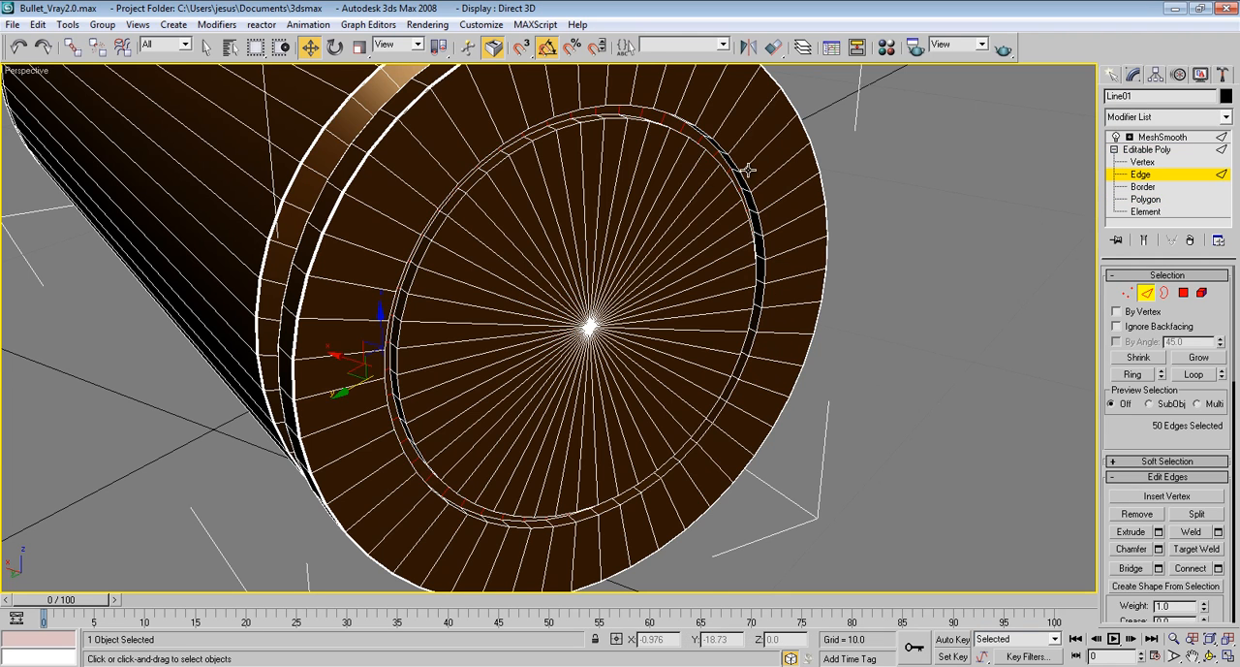
pyautogui.keyDown('alt'); pyautogui.moveTo(747, 165); pyautogui.dragTo(681, 507, button='middle'); pyautogui.keyUp('alt')
pyautogui.scroll(4, 717, 260)
pyautogui.scroll(2, 635, 351)
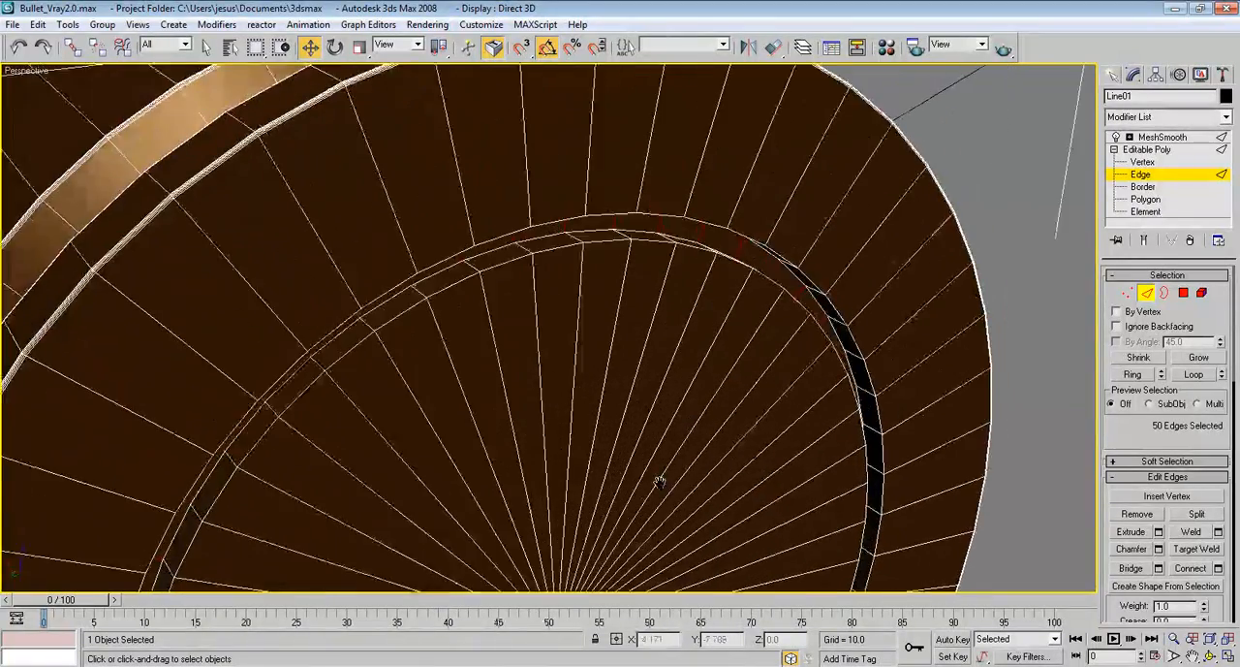
pyautogui.moveTo(629, 345); pyautogui.dragTo(617, 388, button='middle')
pyautogui.press('F3')
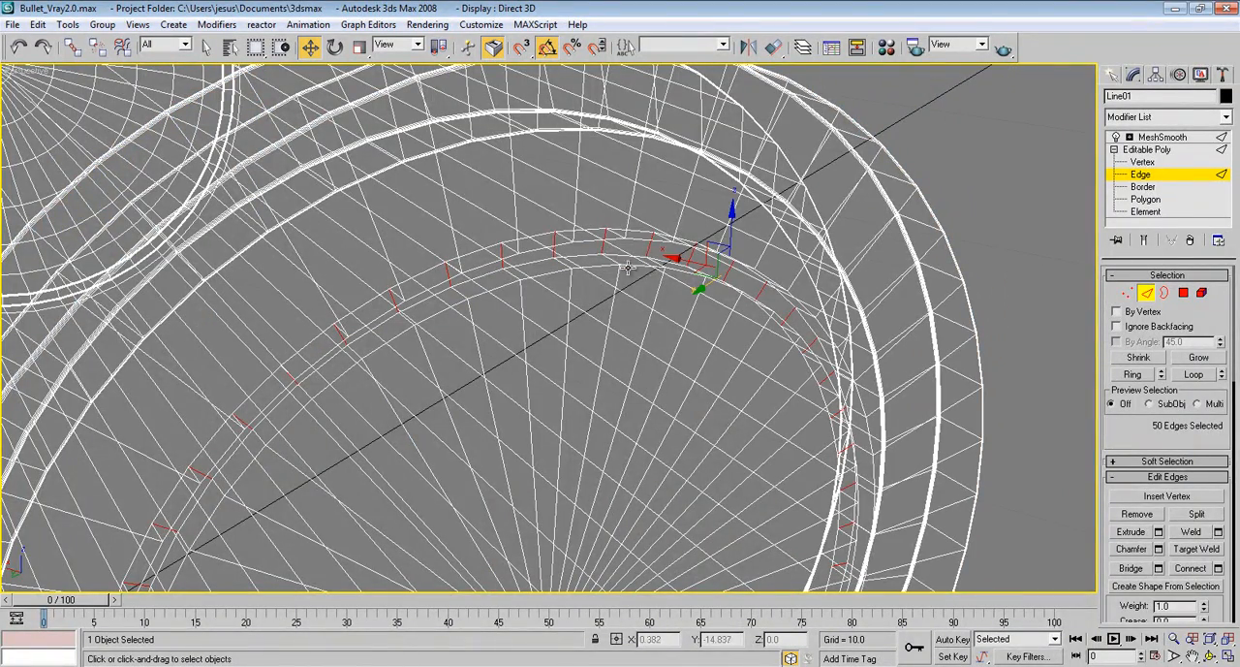
pyautogui.click(629, 265)
pyautogui.keyDown('ctrl'); pyautogui.click(575, 255); pyautogui.keyUp('ctrl')
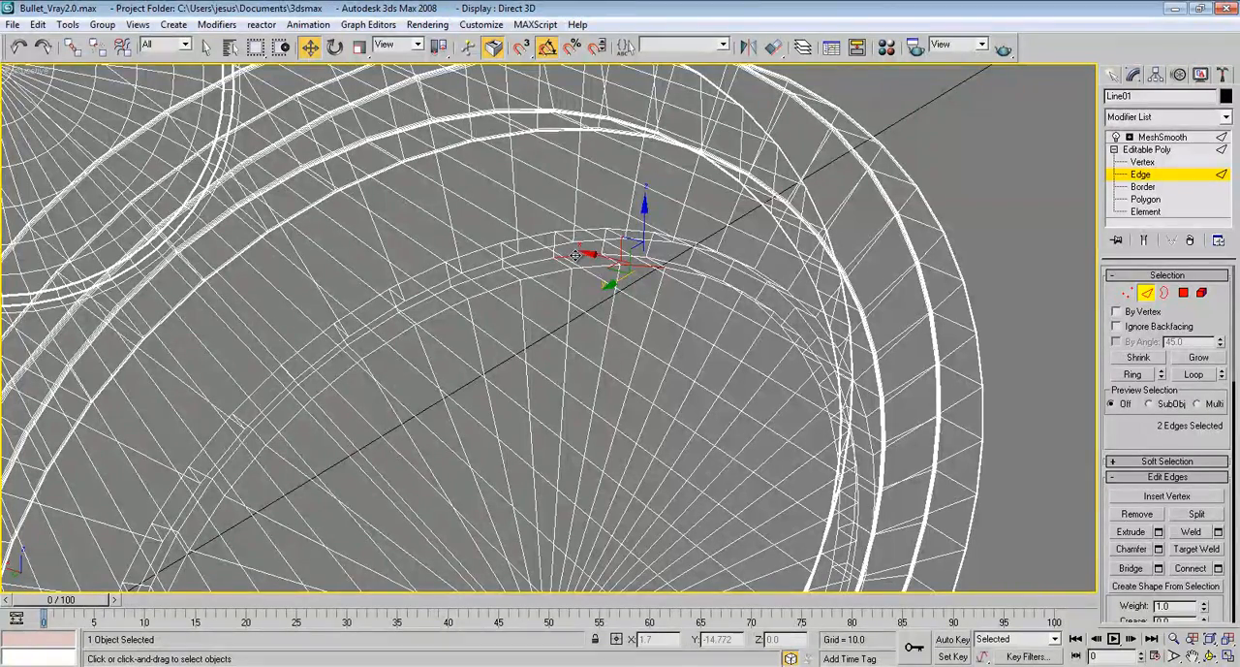
pyautogui.keyDown('ctrl'); pyautogui.click(478, 266); pyautogui.keyUp('ctrl')
pyautogui.keyDown('ctrl'); pyautogui.click(473, 253); pyautogui.keyUp('ctrl')
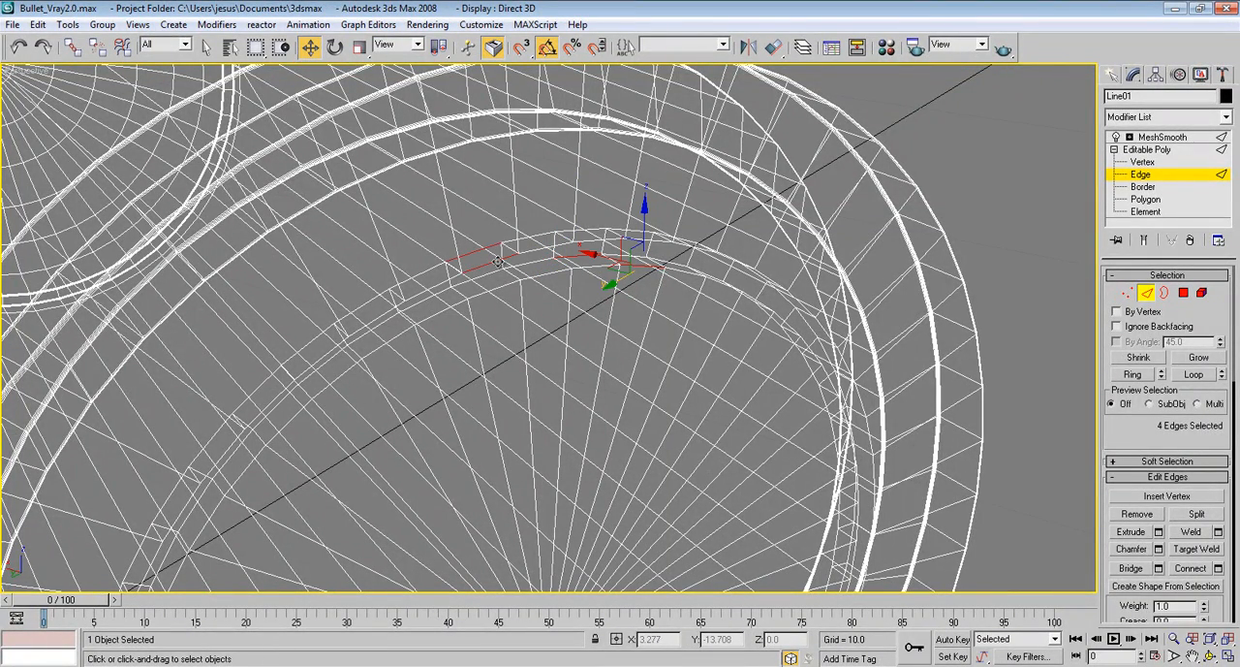
pyautogui.click(1193, 374)
pyautogui.press('F3')
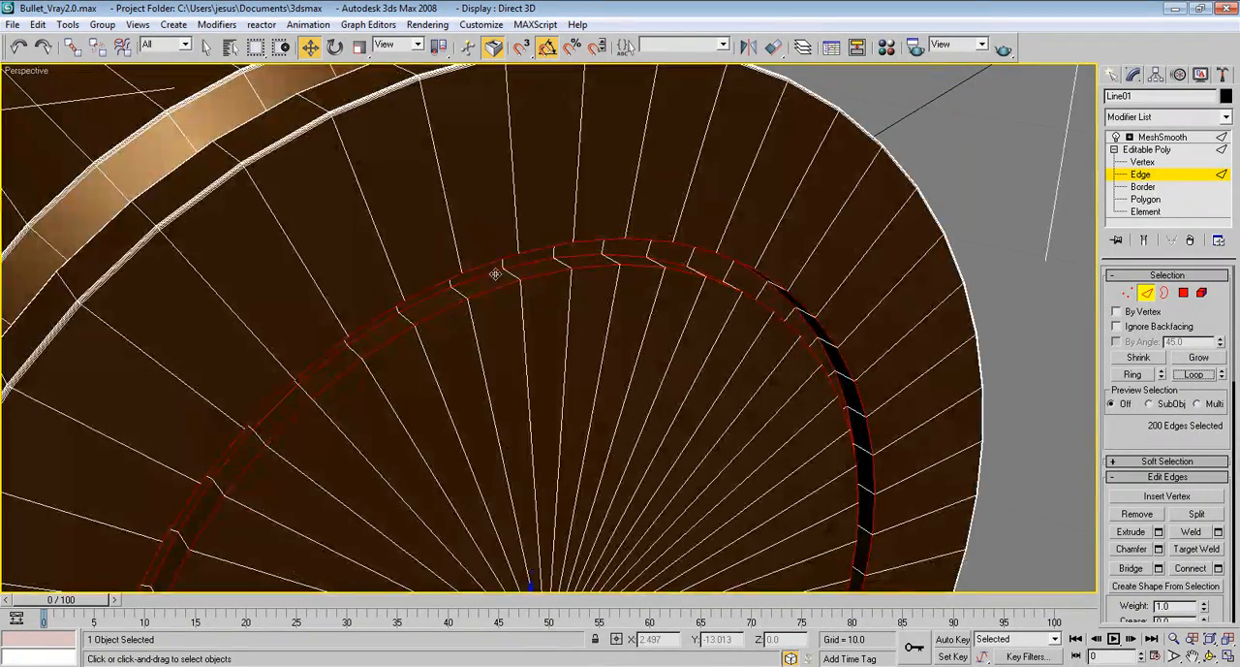
# Chamfer the groove's selected edge loops by 0.01 with 4 segments and leave edge level
pyautogui.keyDown('alt'); pyautogui.moveTo(668, 285); pyautogui.dragTo(665, 255, button='middle'); pyautogui.keyUp('alt')
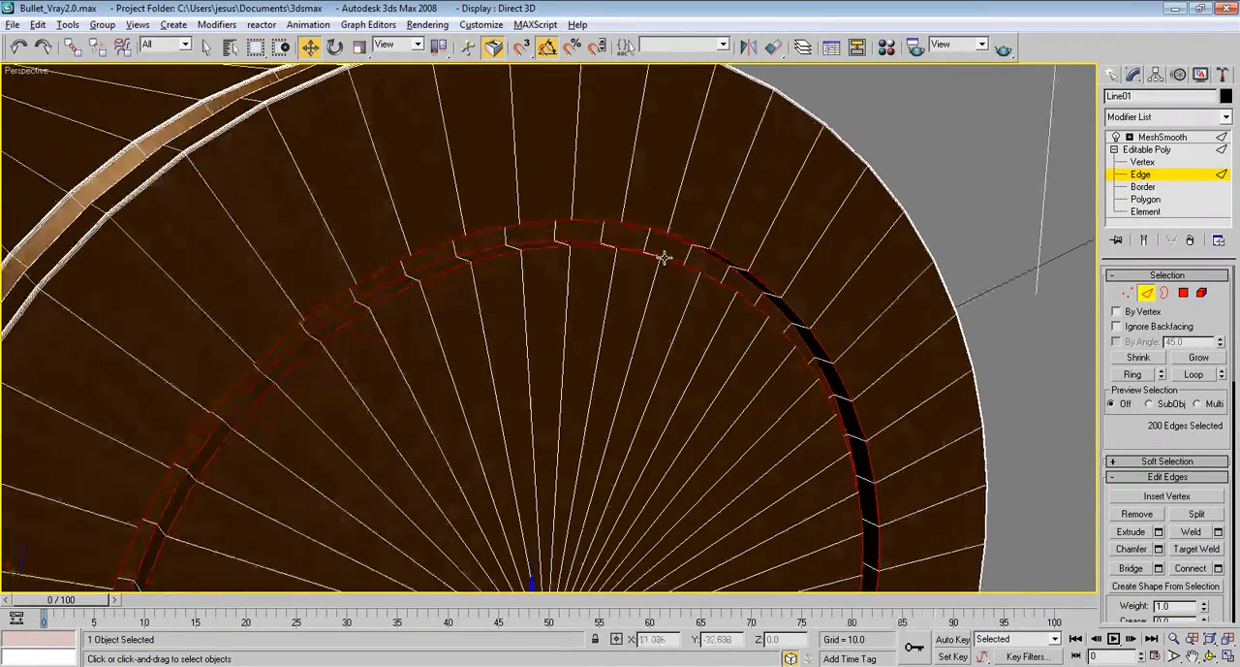
pyautogui.click(1158, 548)
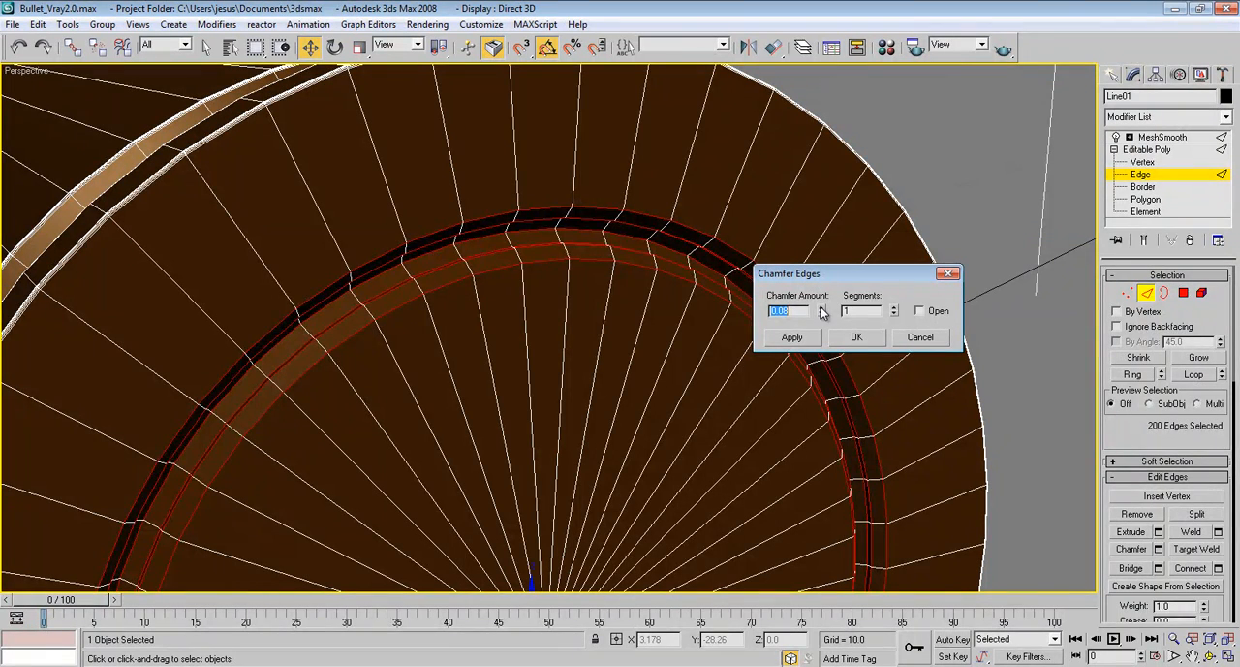
pyautogui.click(896, 310)
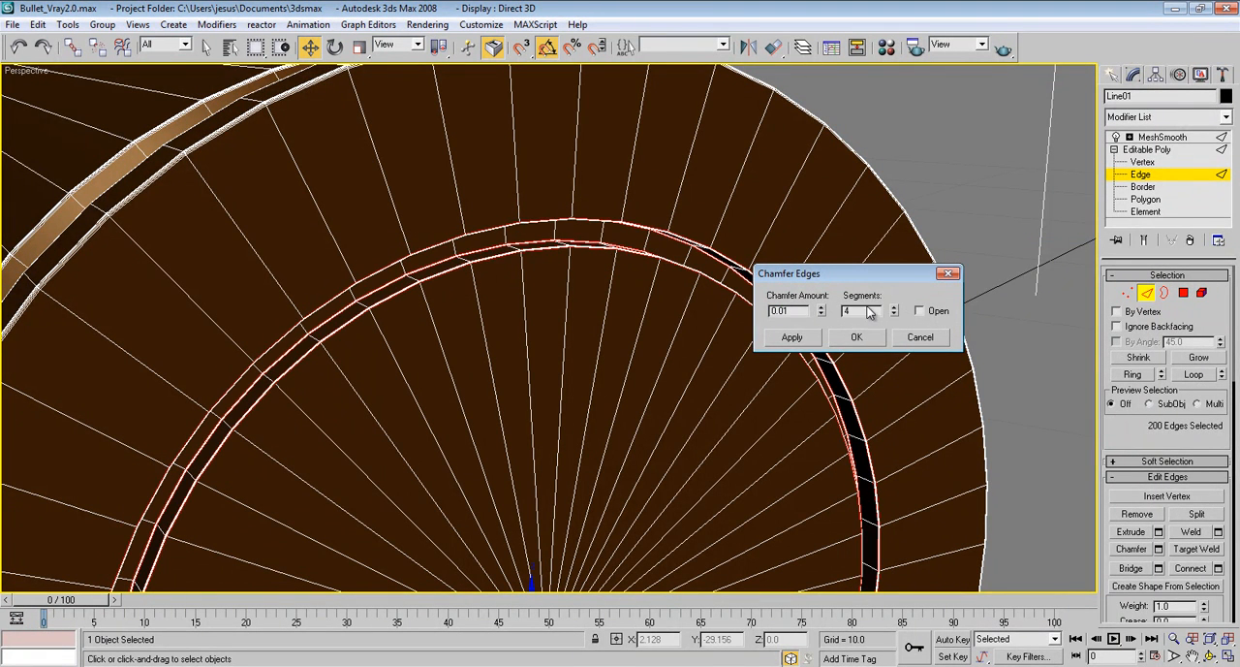
pyautogui.click(857, 336)
pyautogui.press('2')
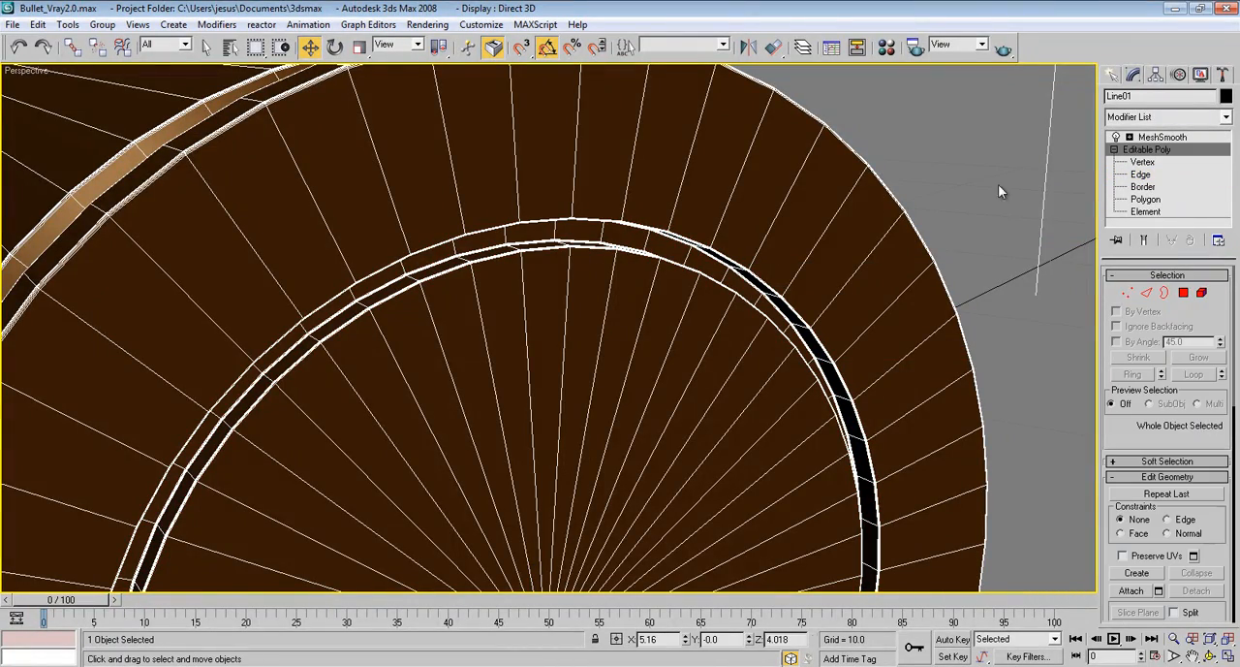
# Chamfer the centre vertex of the base cap by 0.06 to open a small circular face
pyautogui.keyDown('alt'); pyautogui.moveTo(903, 214); pyautogui.dragTo(734, 199, button='middle'); pyautogui.keyUp('alt')
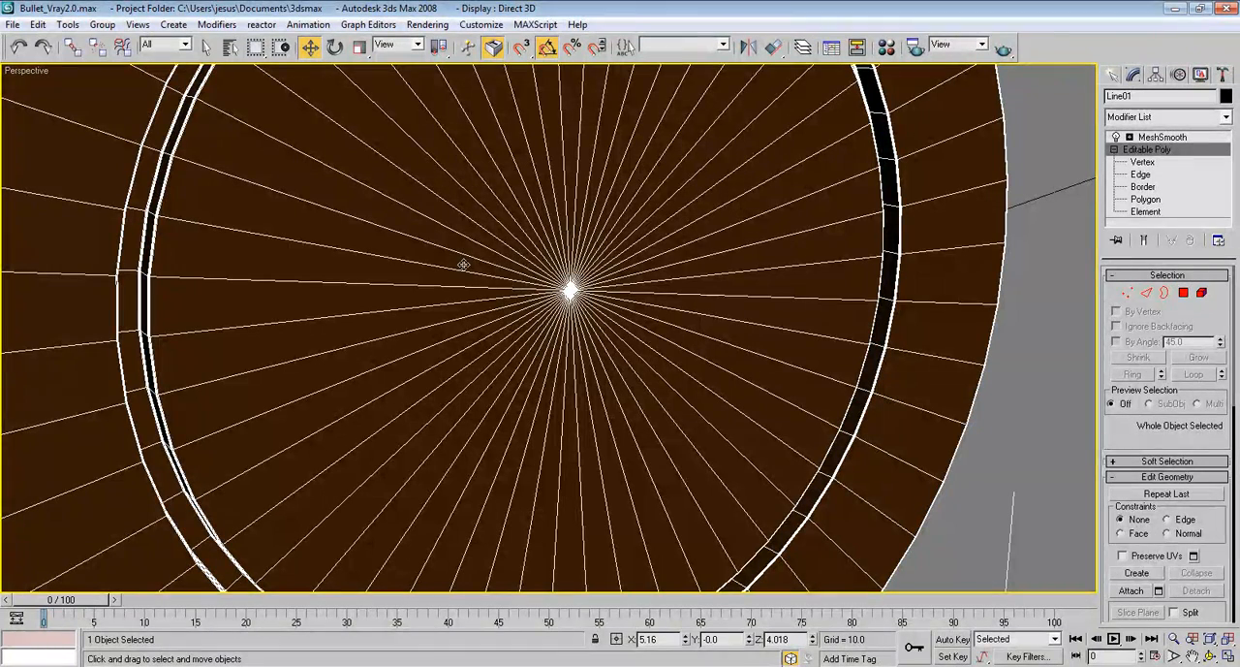
pyautogui.click(1129, 292)
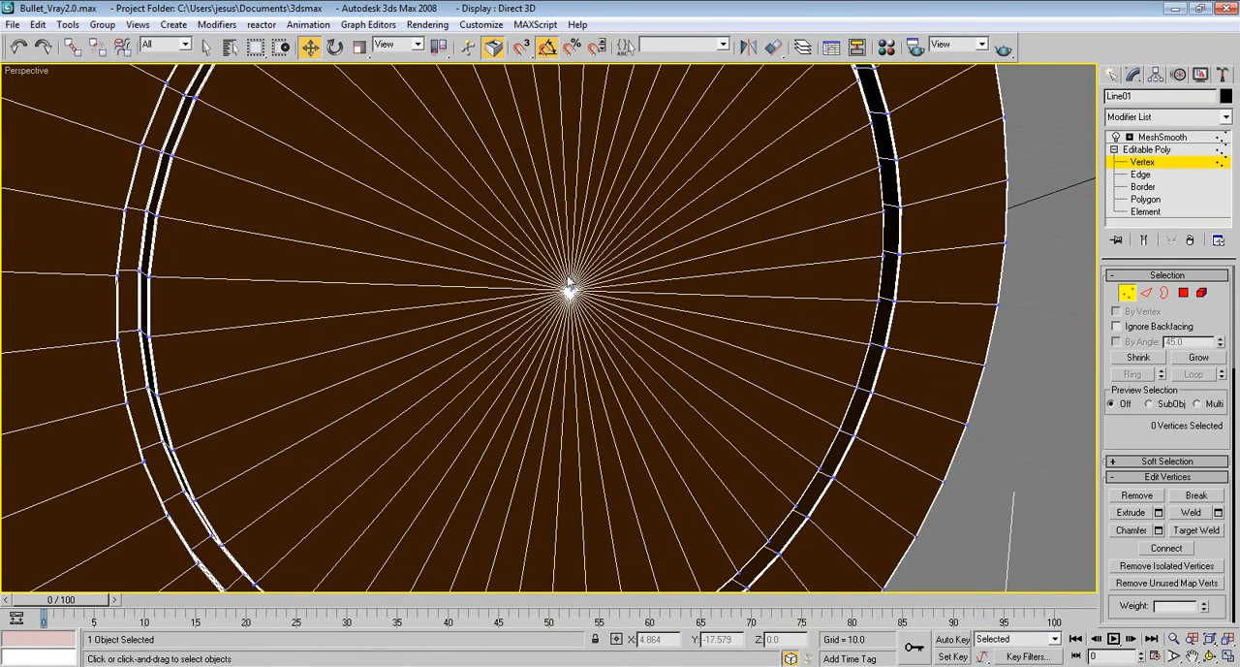
pyautogui.click(1158, 530)
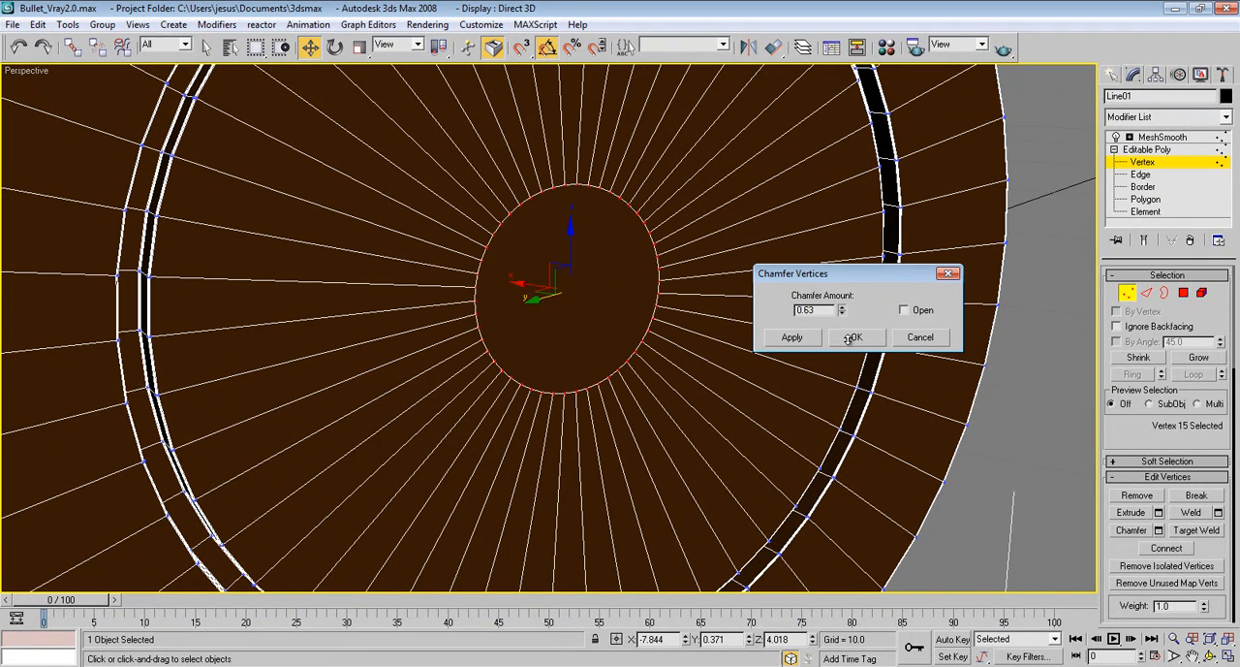
pyautogui.moveTo(851, 338); pyautogui.dragTo(855, 379)
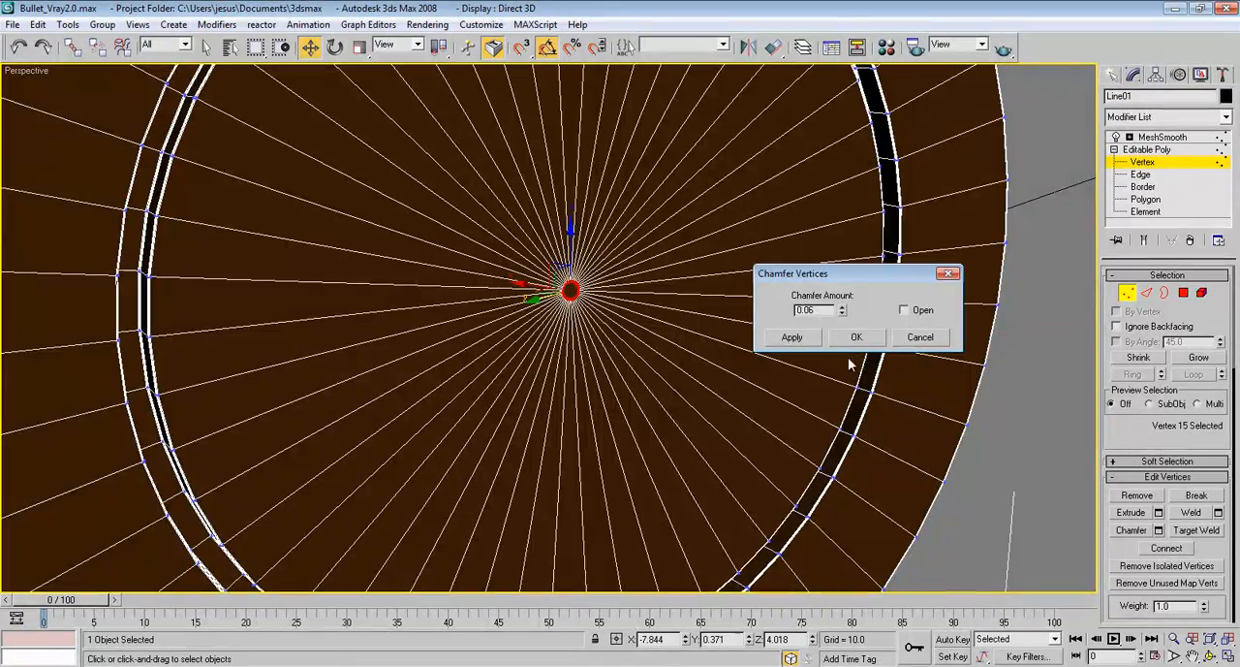
pyautogui.scroll(-5, 519, 330)
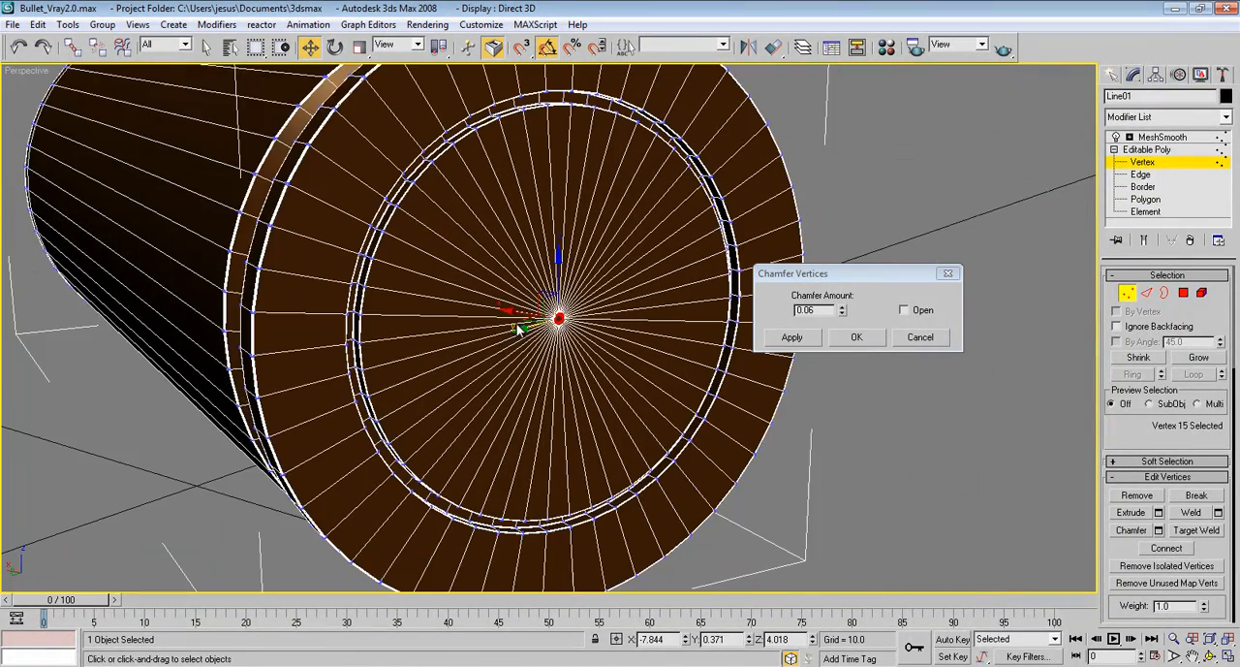
pyautogui.scroll(6, 615, 324)
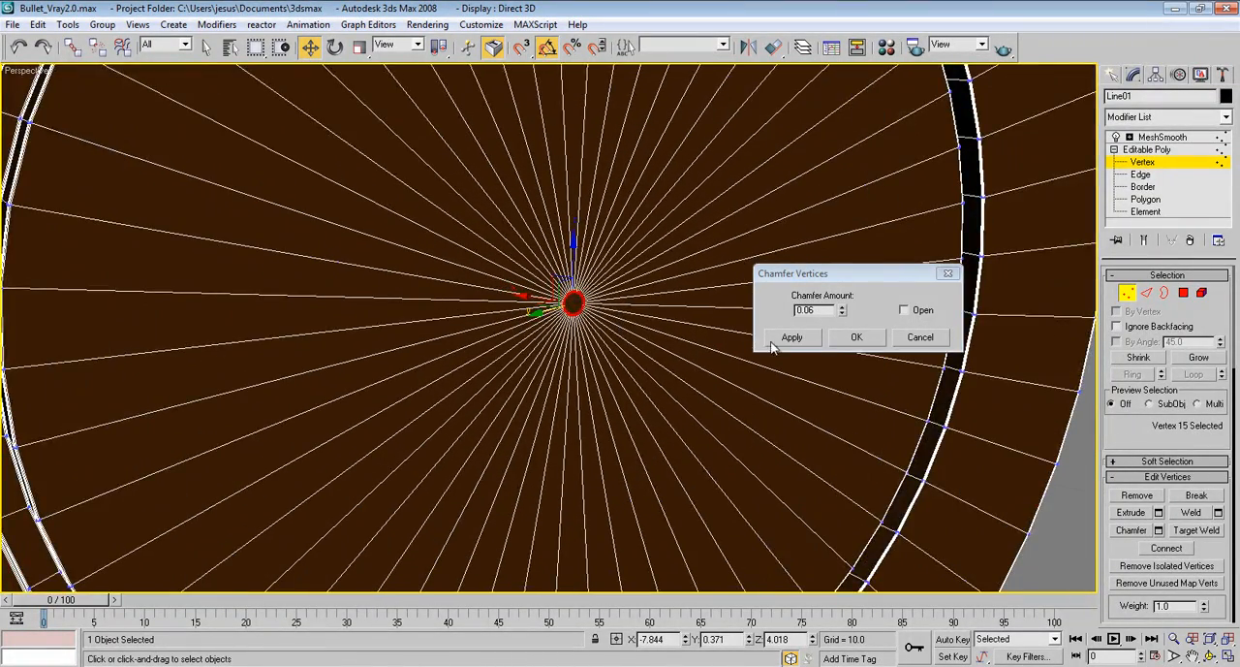
pyautogui.click(857, 336)
# Extrude the small circular polygon at the cap's centre inward as a group with a height of -0.05
pyautogui.click(1183, 293)
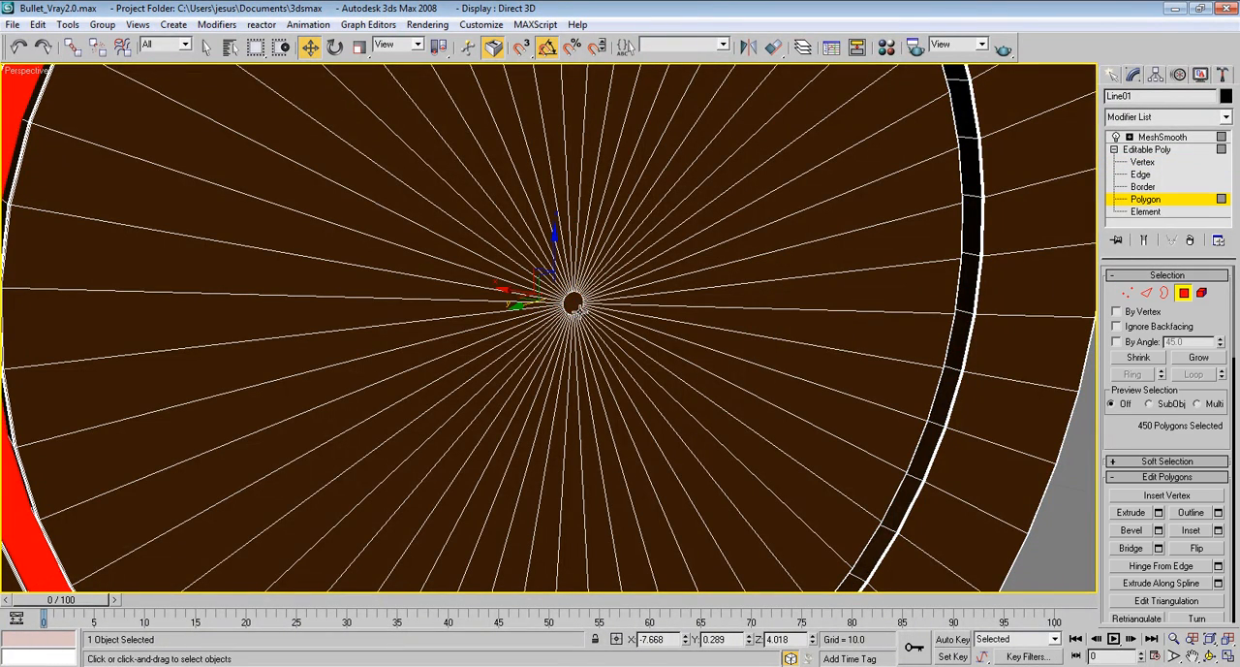
pyautogui.click(573, 304)
pyautogui.press('z')
pyautogui.scroll(-4, 511, 283)
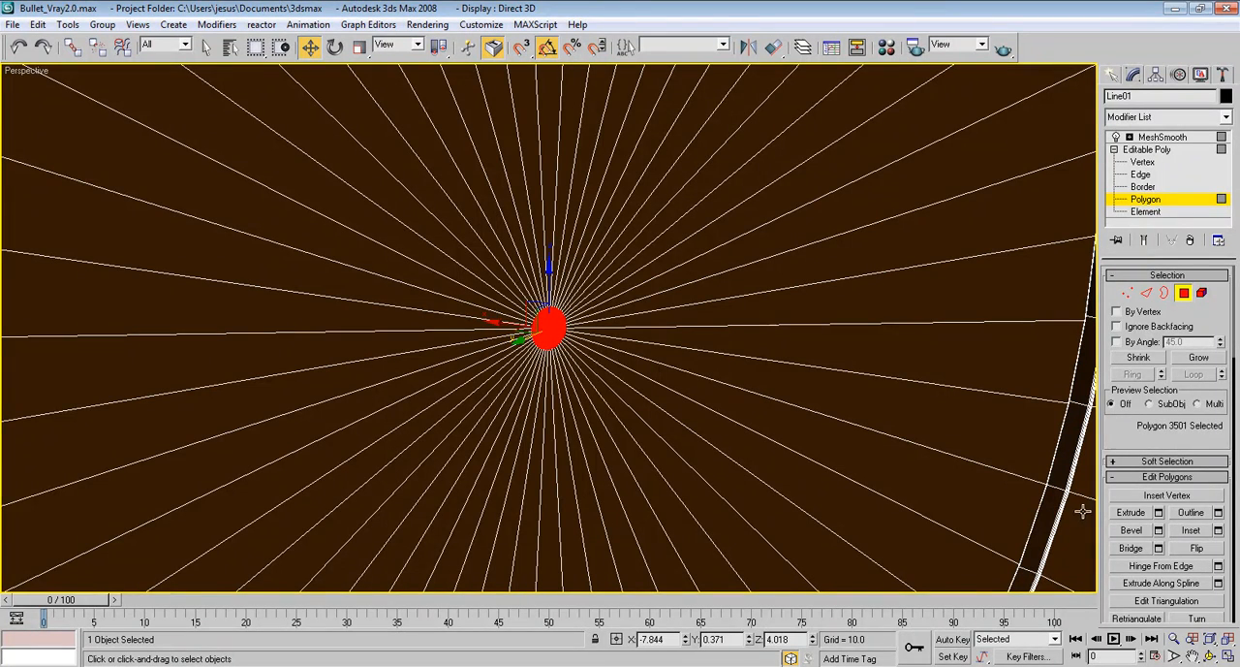
pyautogui.click(1159, 514)
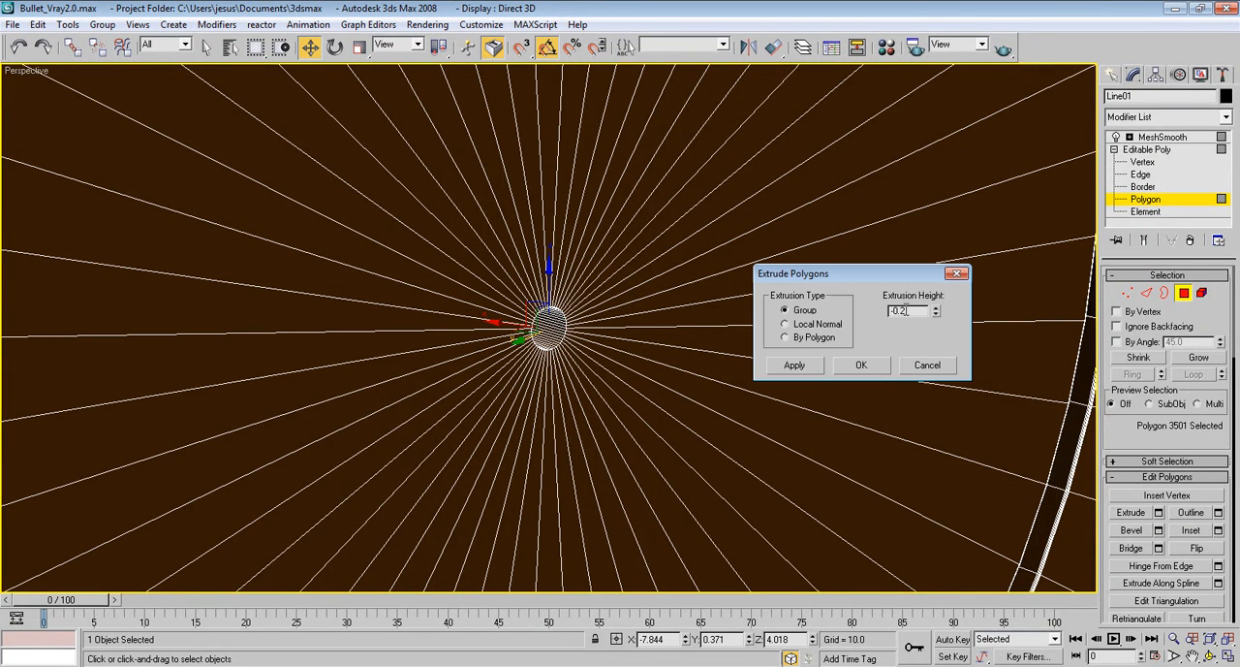
pyautogui.moveTo(936, 310); pyautogui.dragTo(937, 301)
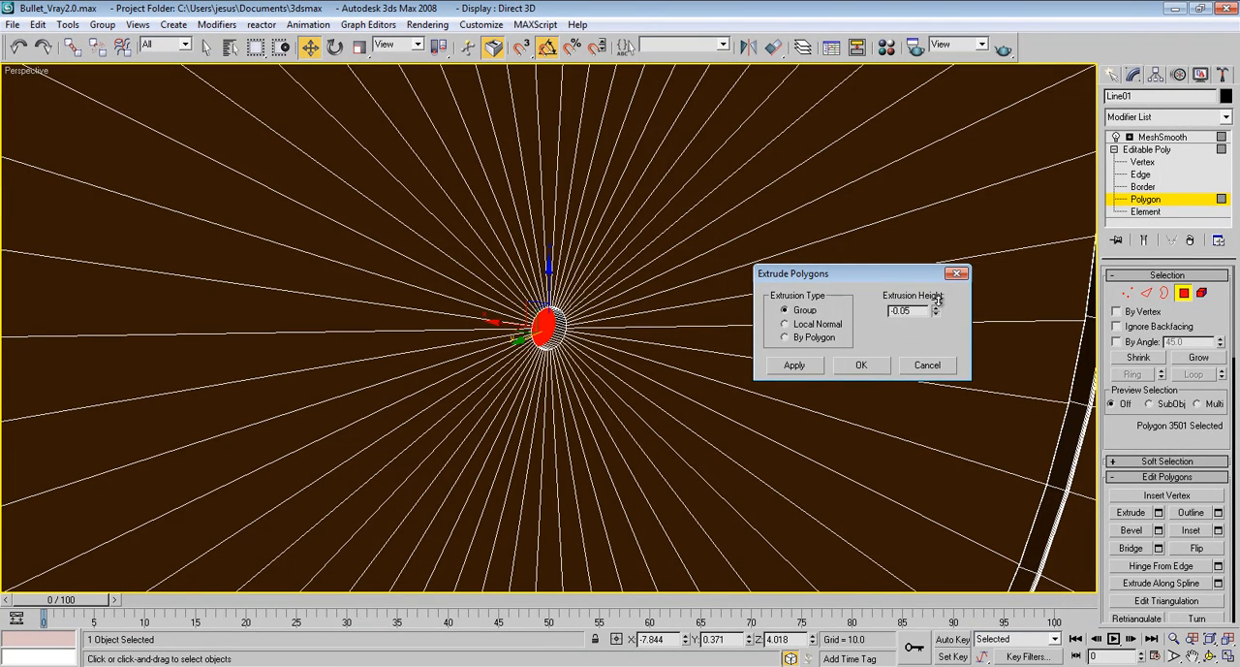
pyautogui.click(860, 365)
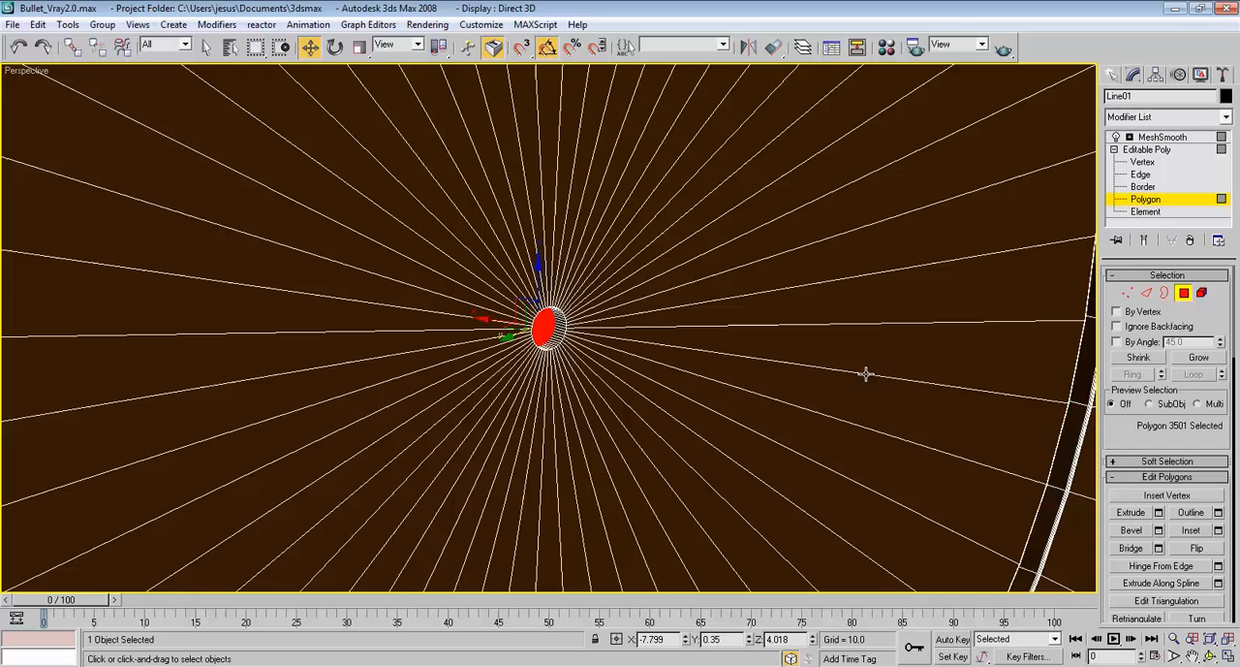
# At edge level, select a single edge on the outer rim of the small central hole
pyautogui.click(1146, 292)
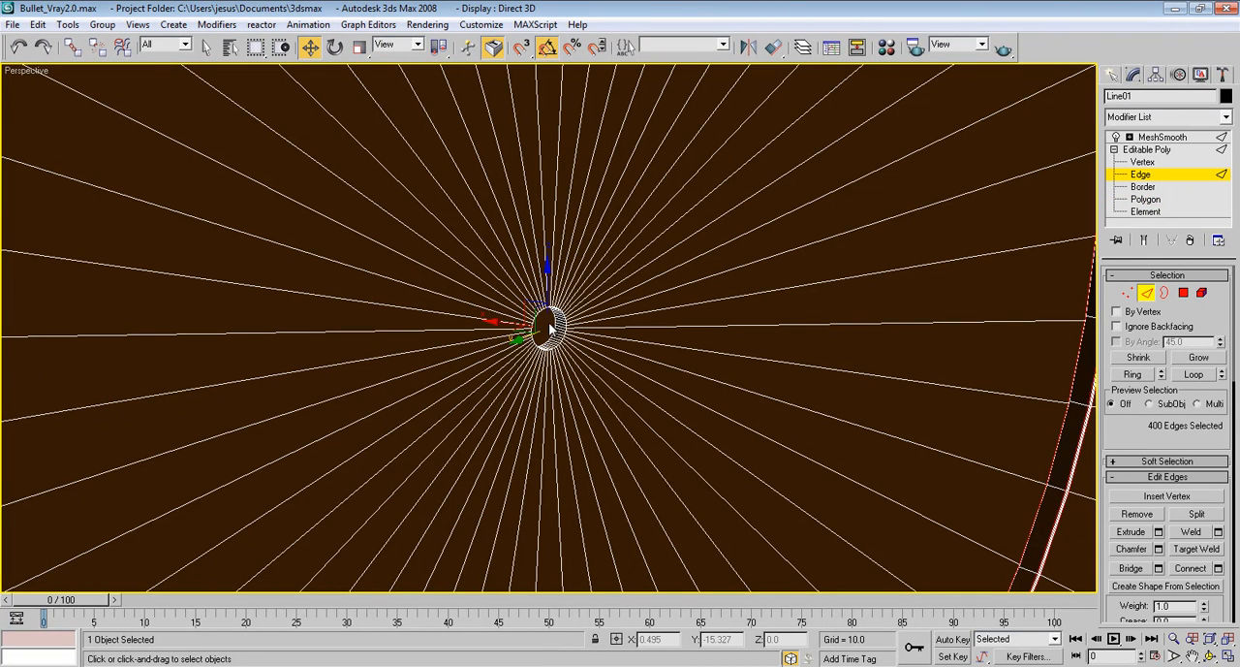
pyautogui.moveTo(554, 331); pyautogui.dragTo(561, 337, button='middle')
pyautogui.scroll(4, 564, 343)
pyautogui.scroll(-3, 566, 343)
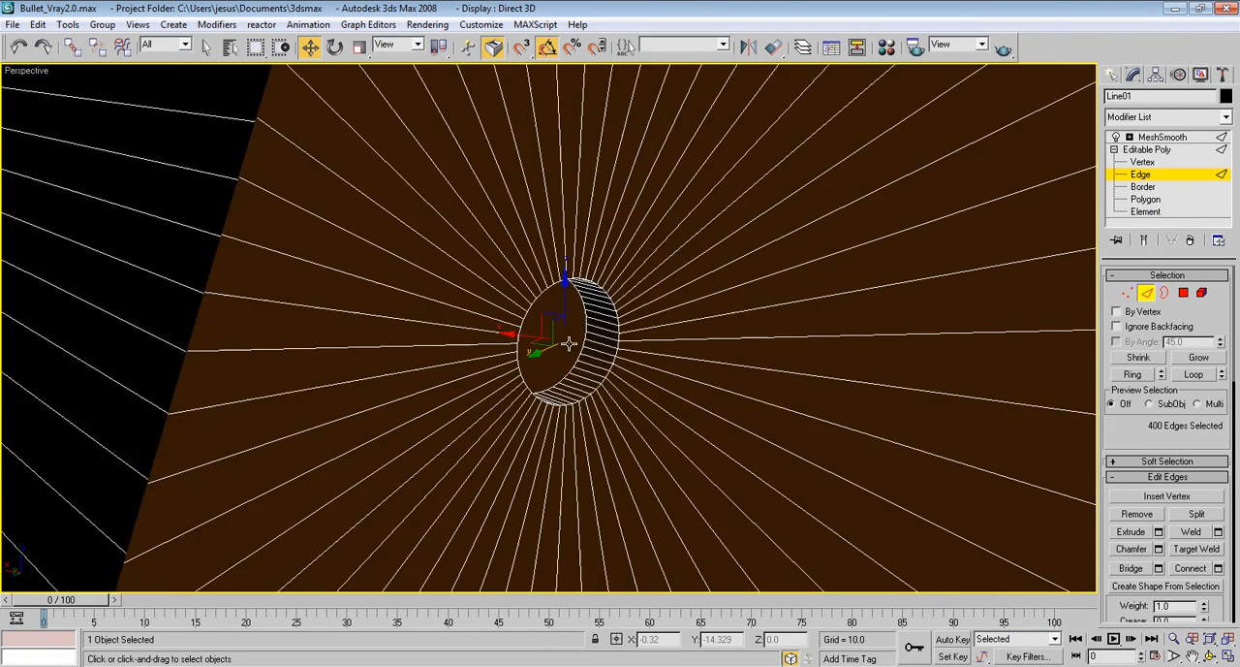
pyautogui.click(574, 339)
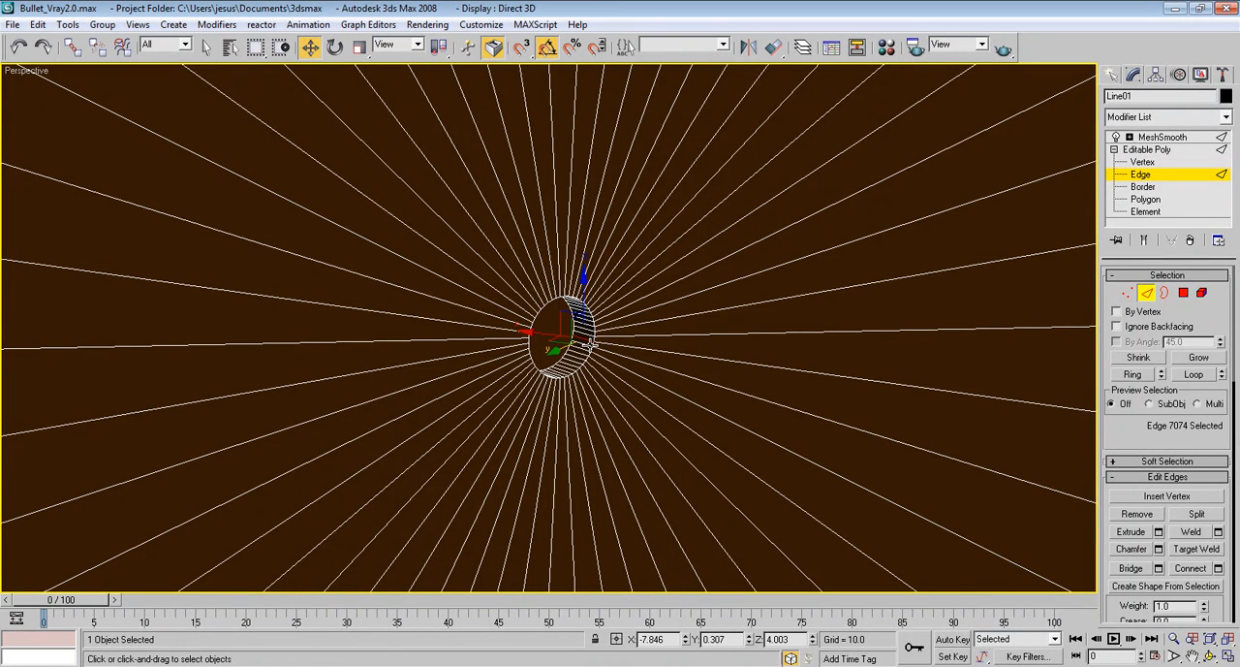
pyautogui.click(595, 338)
pyautogui.click(594, 338)
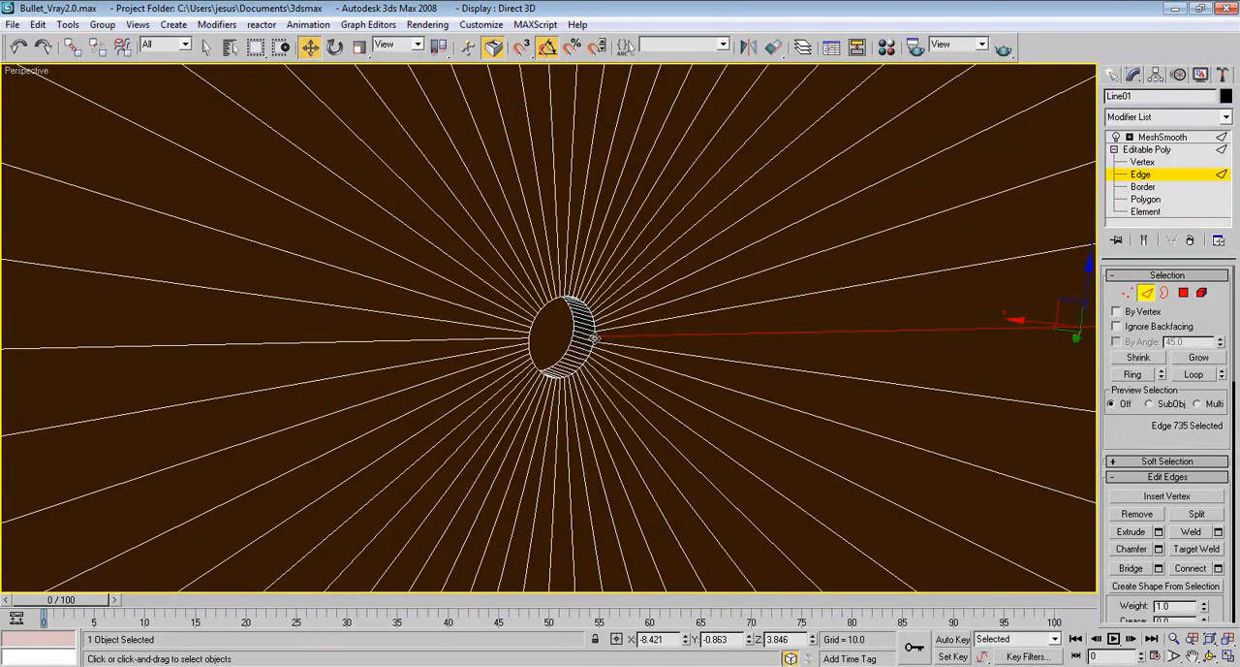
pyautogui.click(593, 339)
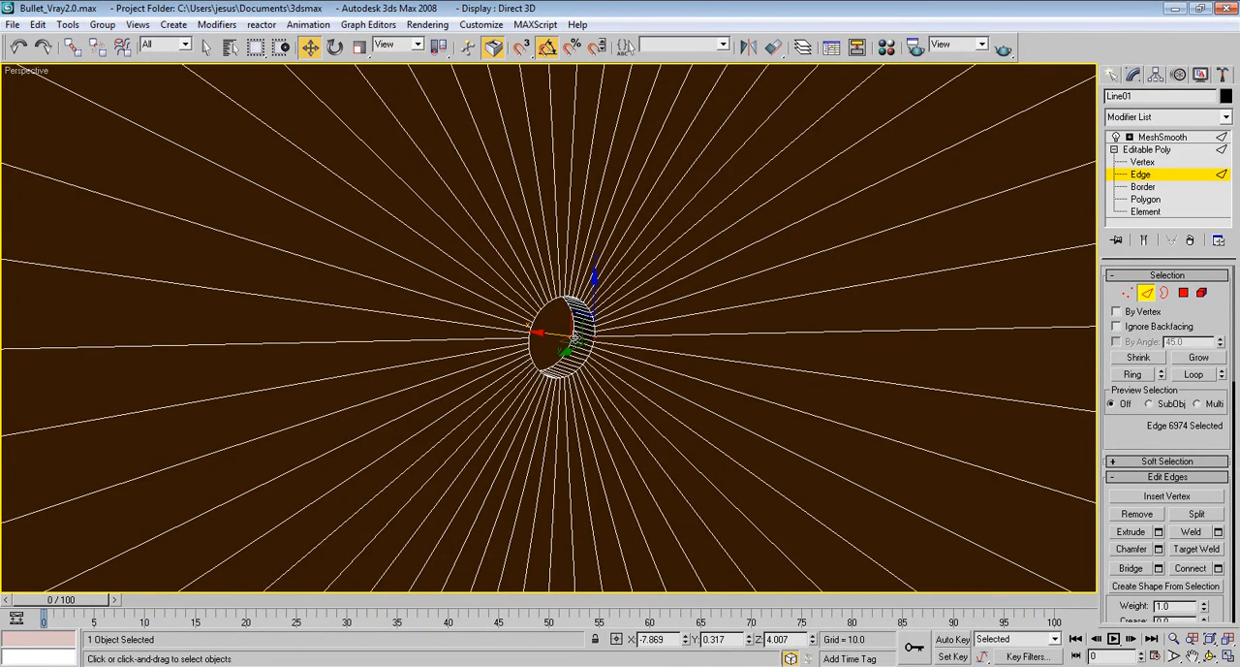
pyautogui.scroll(3, 575, 338)
pyautogui.scroll(-2, 579, 340)
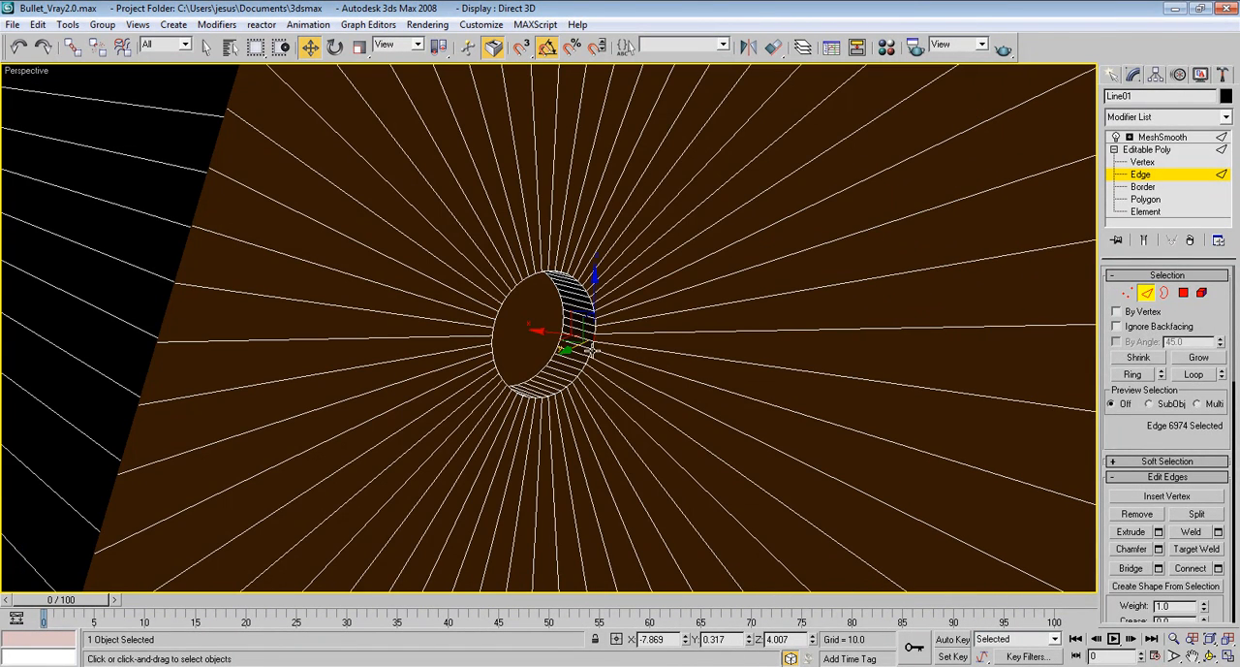
# Expand the selection to the hole's full outer rim loop, excluding any inner edge, and chamfer it by 0.01 with 4 segments
pyautogui.keyDown('ctrl'); pyautogui.click(542, 366); pyautogui.keyUp('ctrl')
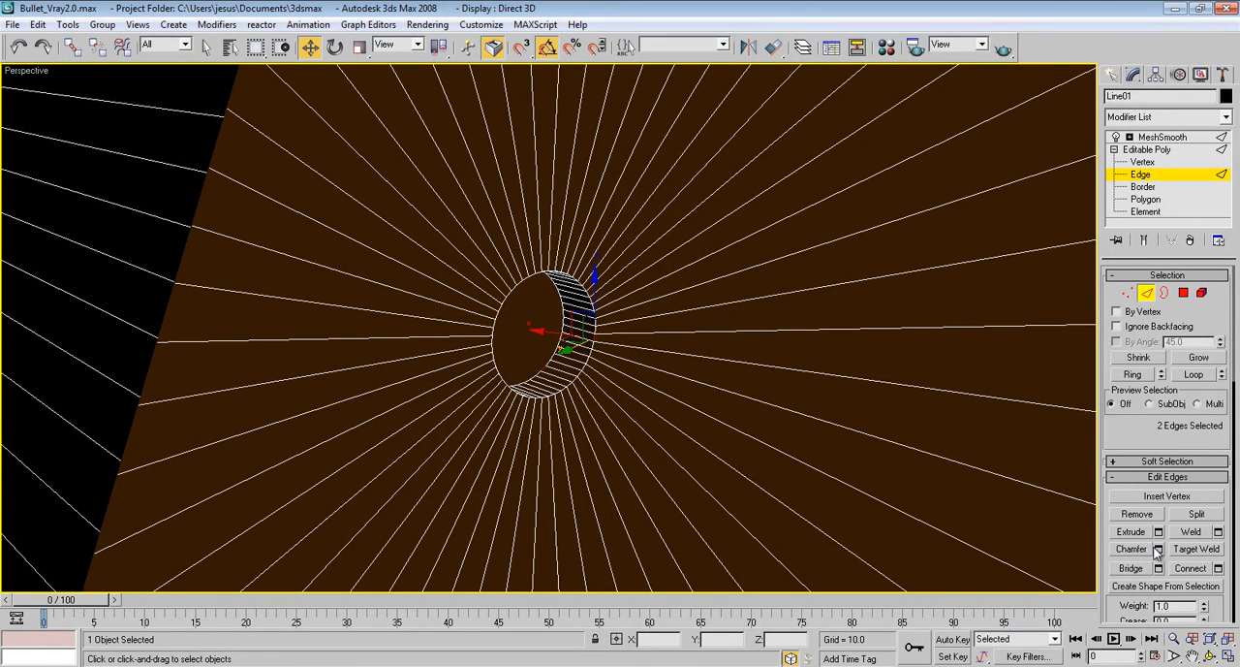
pyautogui.click(1209, 375)
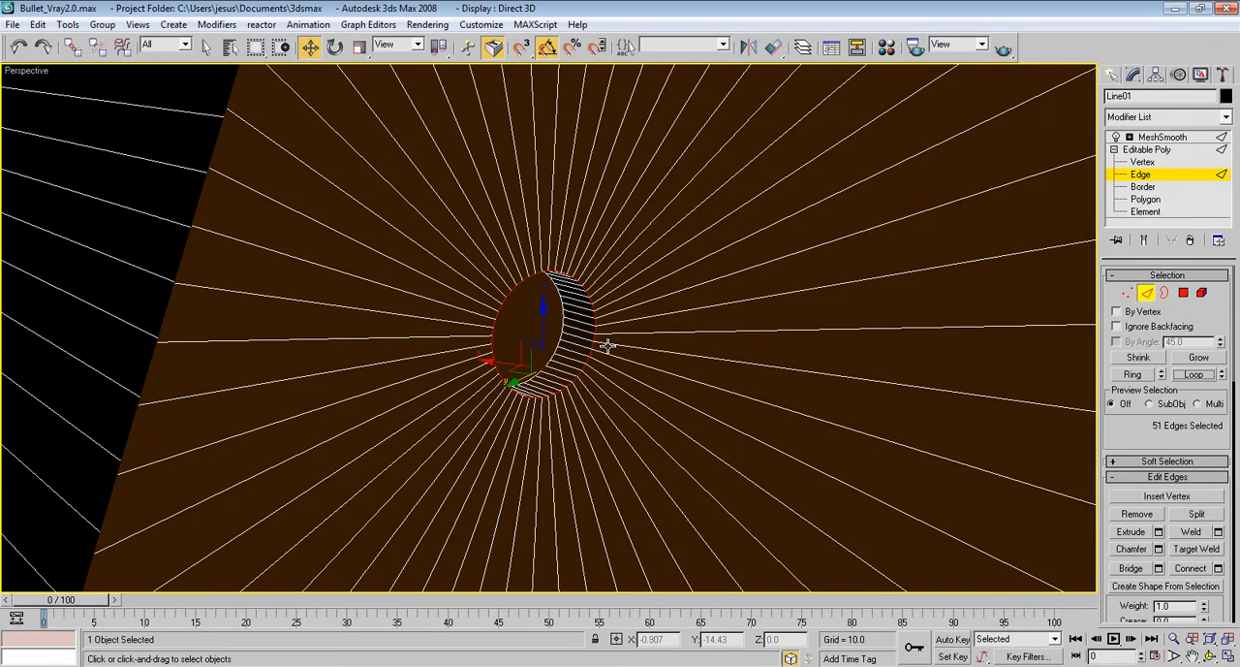
pyautogui.keyDown('alt'); pyautogui.click(539, 368); pyautogui.keyUp('alt')
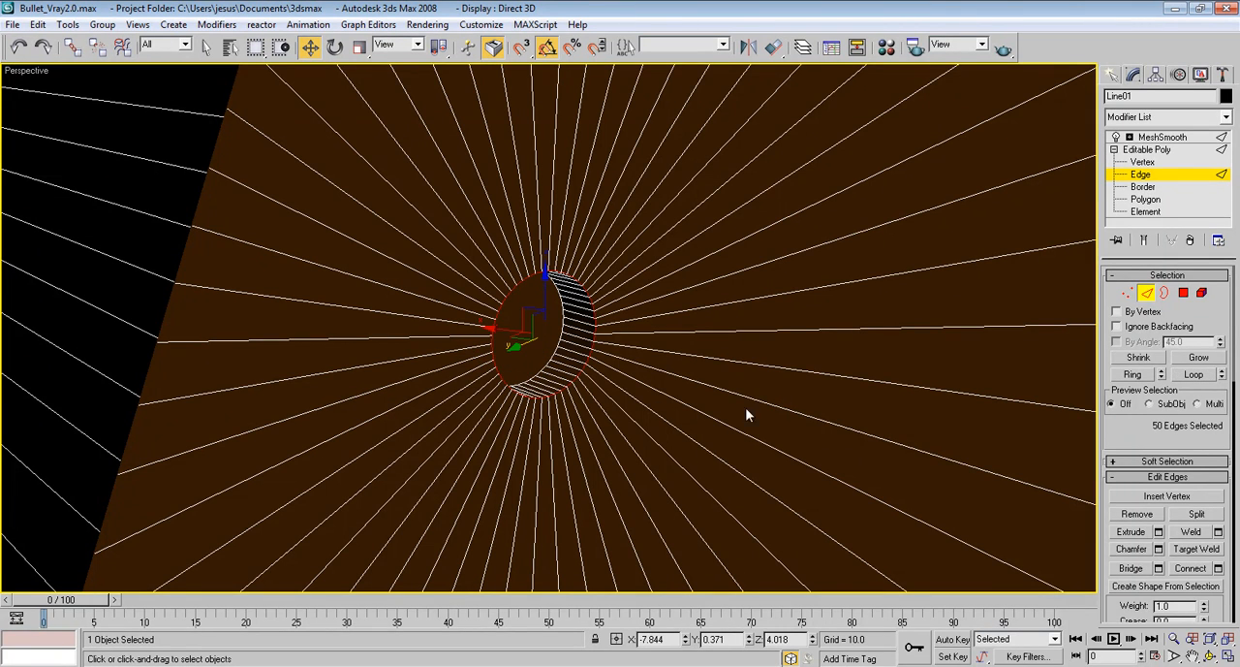
pyautogui.click(1158, 549)
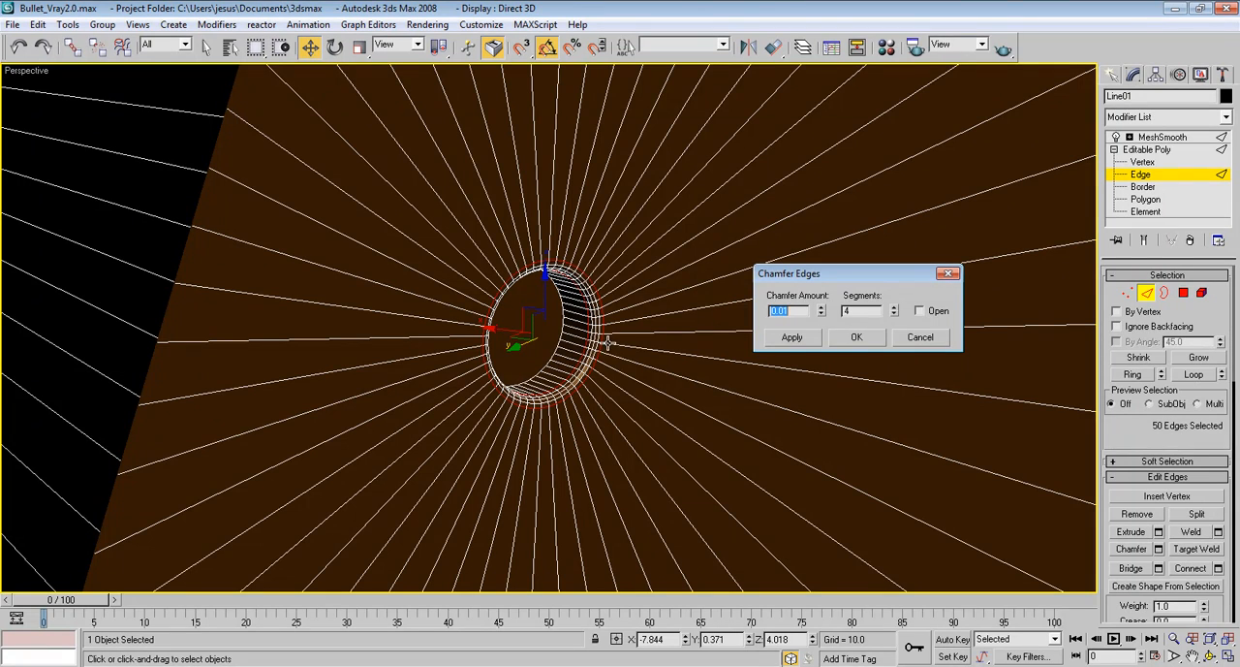
pyautogui.click(858, 335)
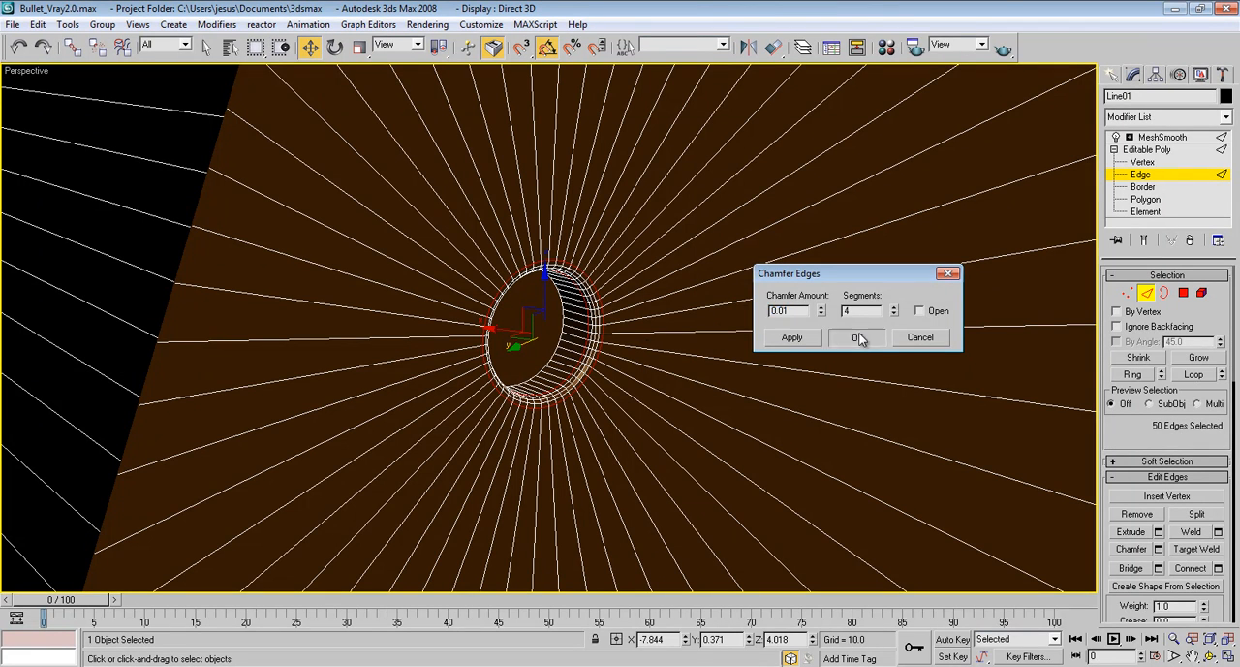
# Leave sub-object editing of the base mesh and return to the MeshSmooth modifier in the stack
pyautogui.click(1184, 293)
pyautogui.click(554, 332)
pyautogui.click(562, 346)
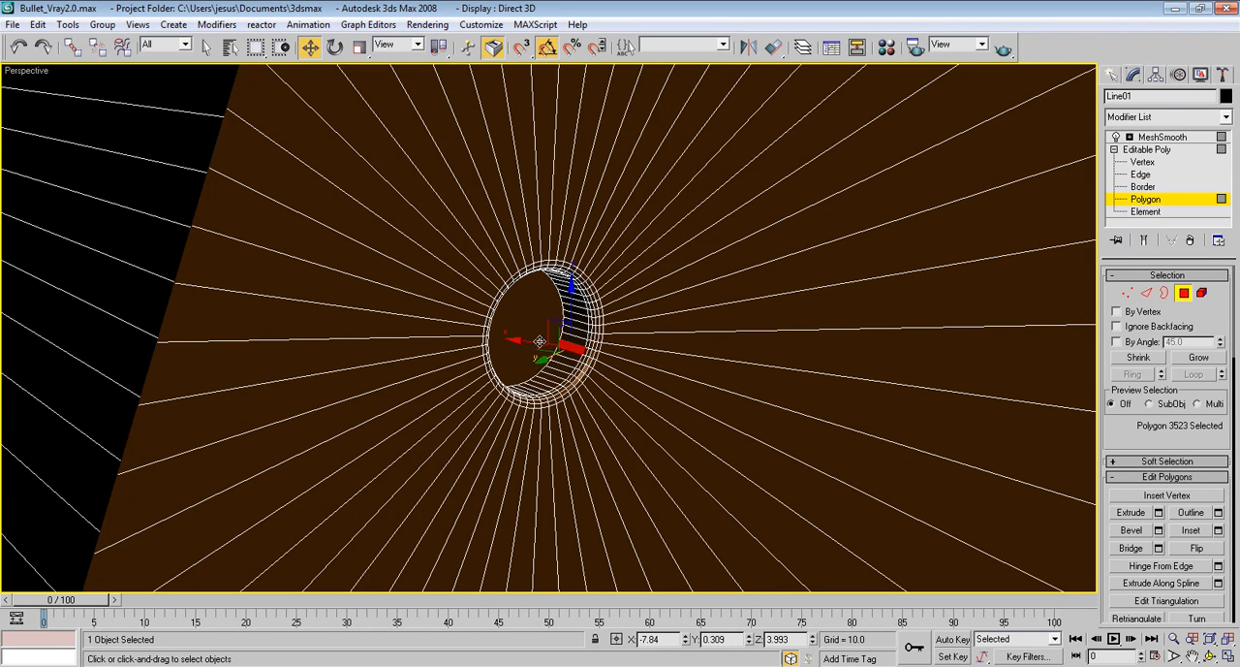
pyautogui.scroll(-10, 549, 324)
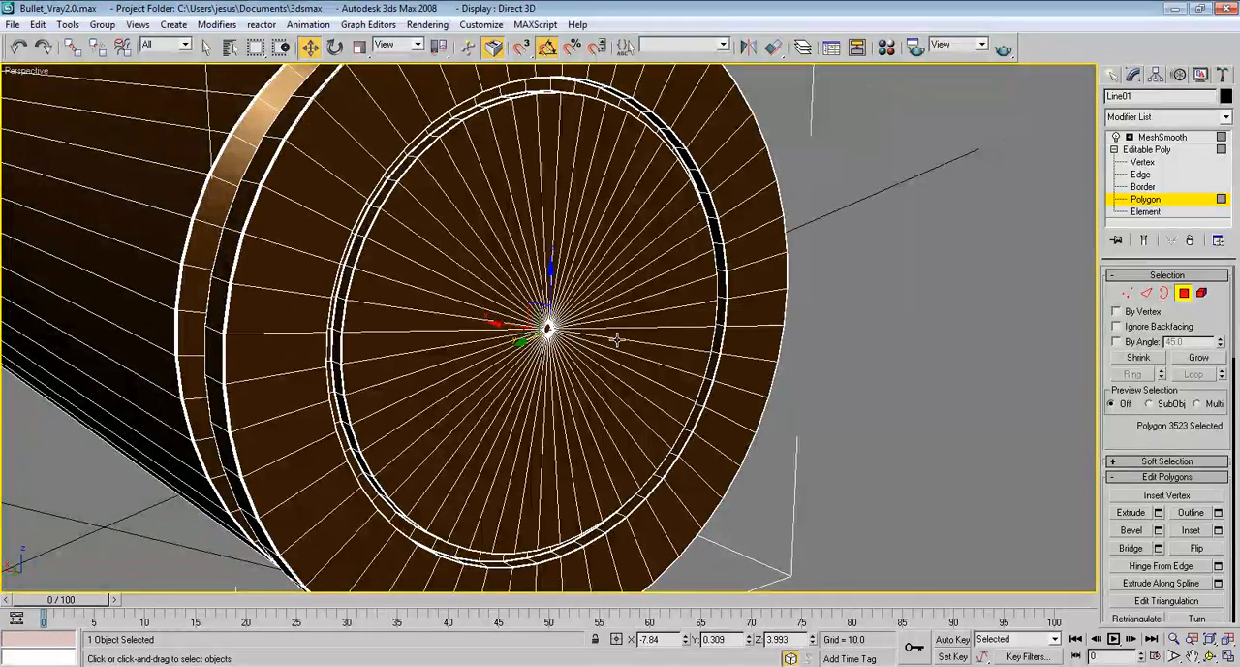
pyautogui.click(943, 247)
pyautogui.click(1162, 150)
pyautogui.click(1162, 136)
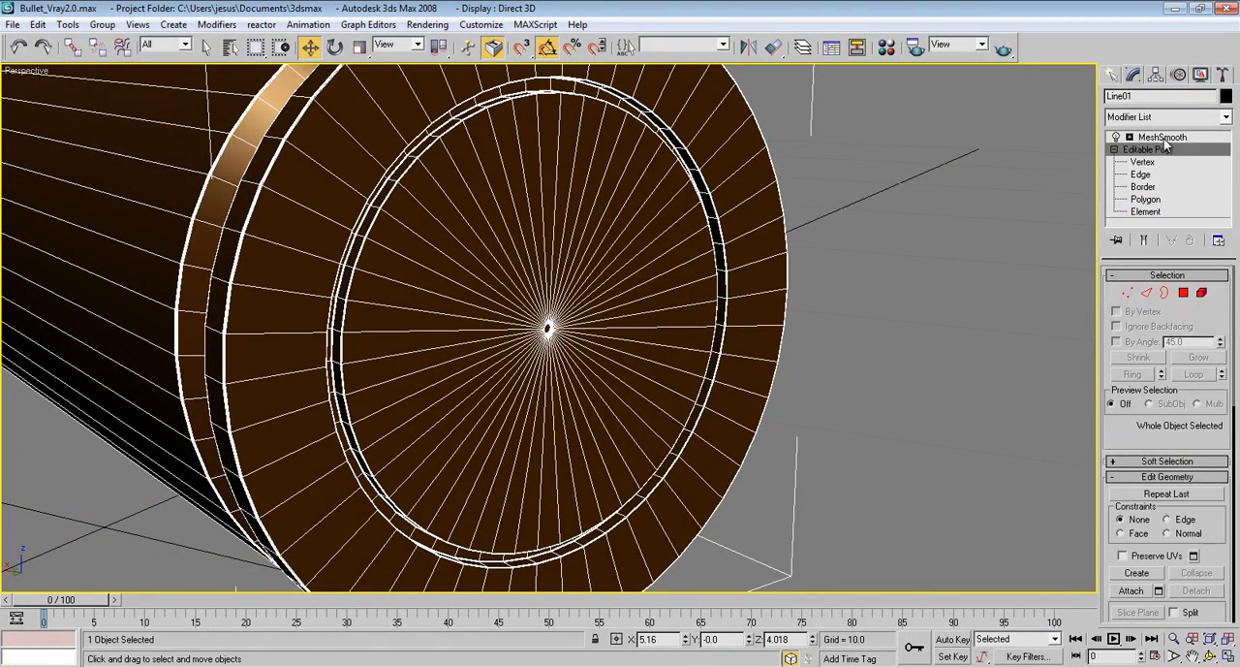
# Inspect the deselected bullet's smoothed base without edge lines, restore the edged faces display and reselect the bullet
pyautogui.click(913, 247)
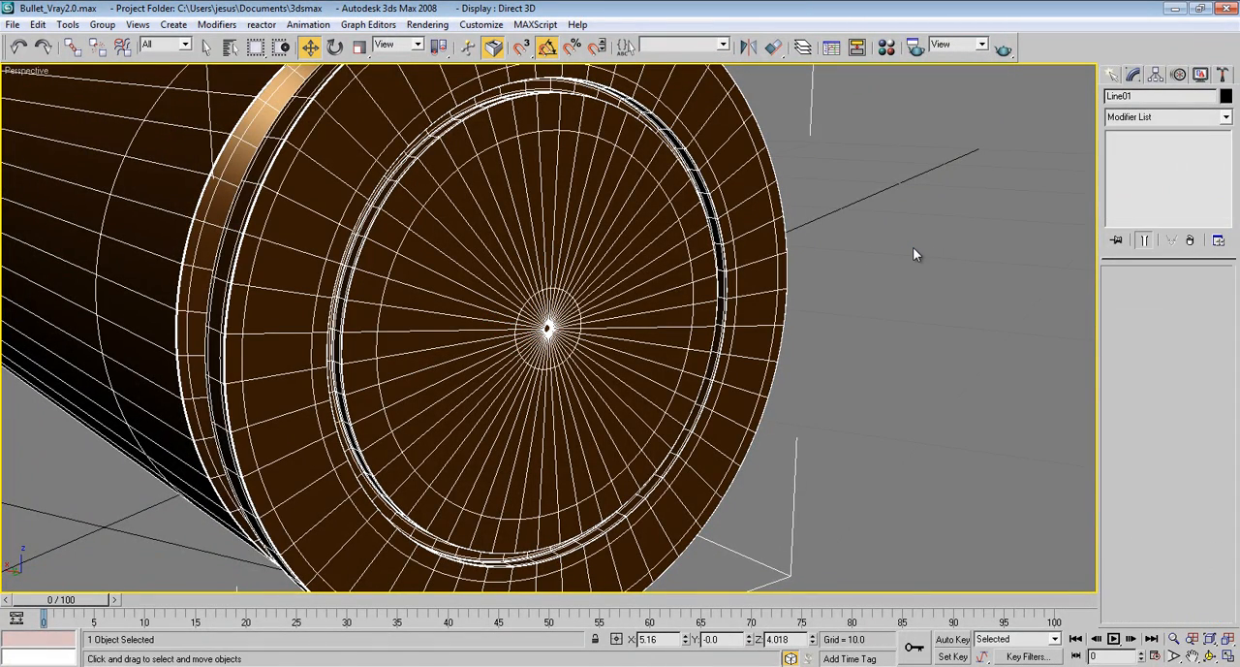
pyautogui.press('F4')
pyautogui.scroll(-5, 767, 200)
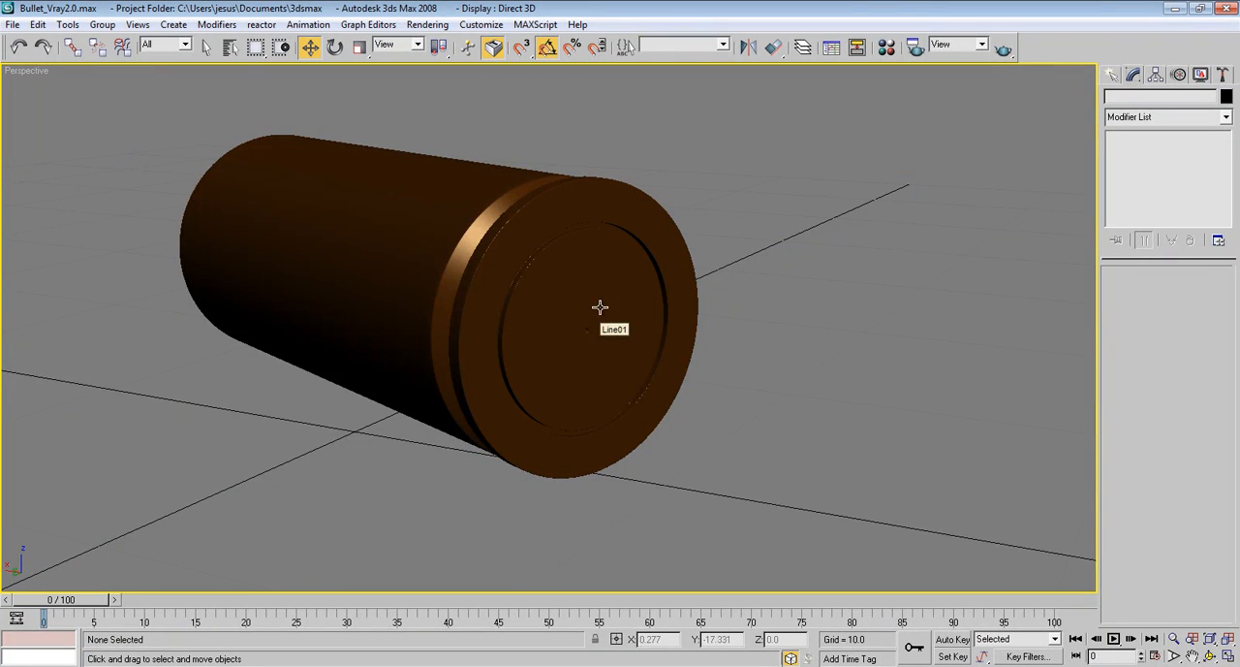
pyautogui.scroll(4, 592, 224)
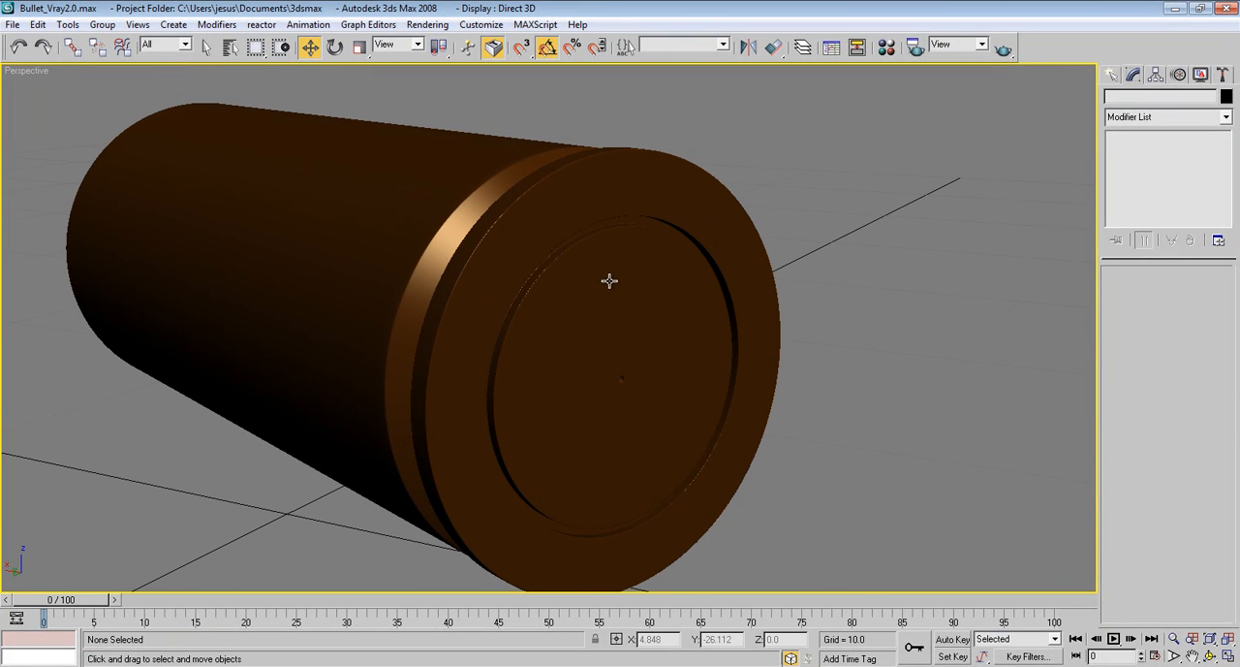
pyautogui.press('F4')
pyautogui.click(645, 210)
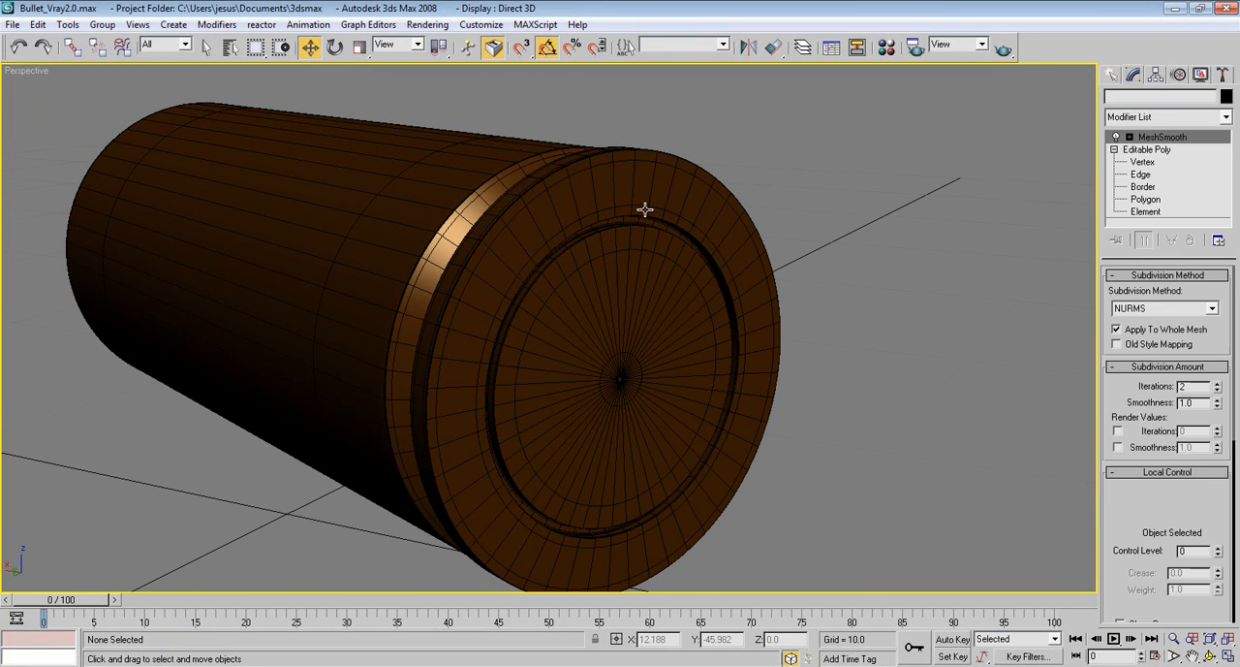
# At the base mesh's edge level, ring-select the radial edges of the base's outer band and connect them with 1 segment and slide -68
pyautogui.click(1172, 137)
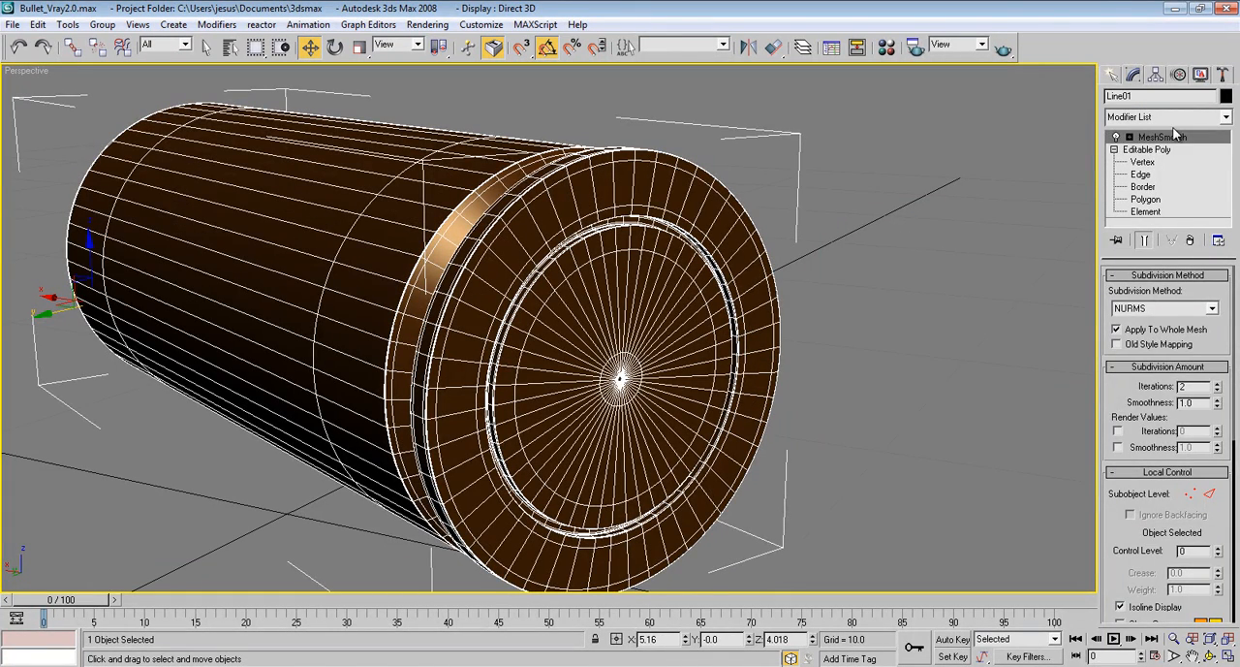
pyautogui.click(1157, 151)
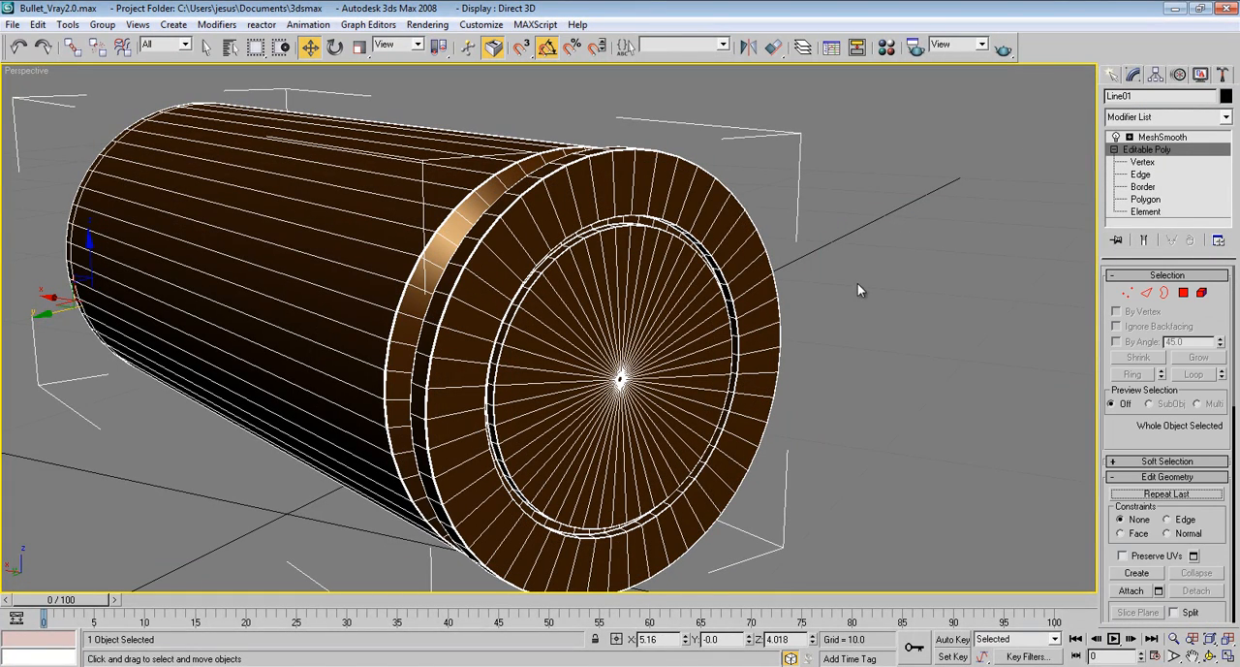
pyautogui.press('2')
pyautogui.click(684, 196)
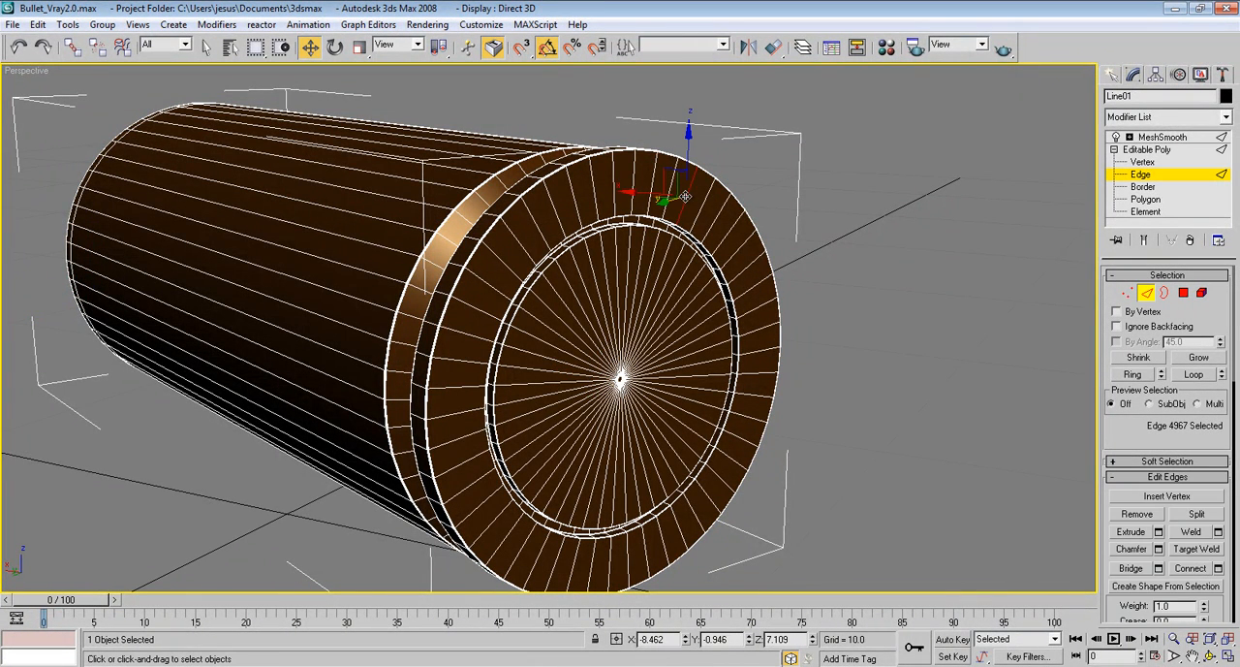
pyautogui.click(1135, 375)
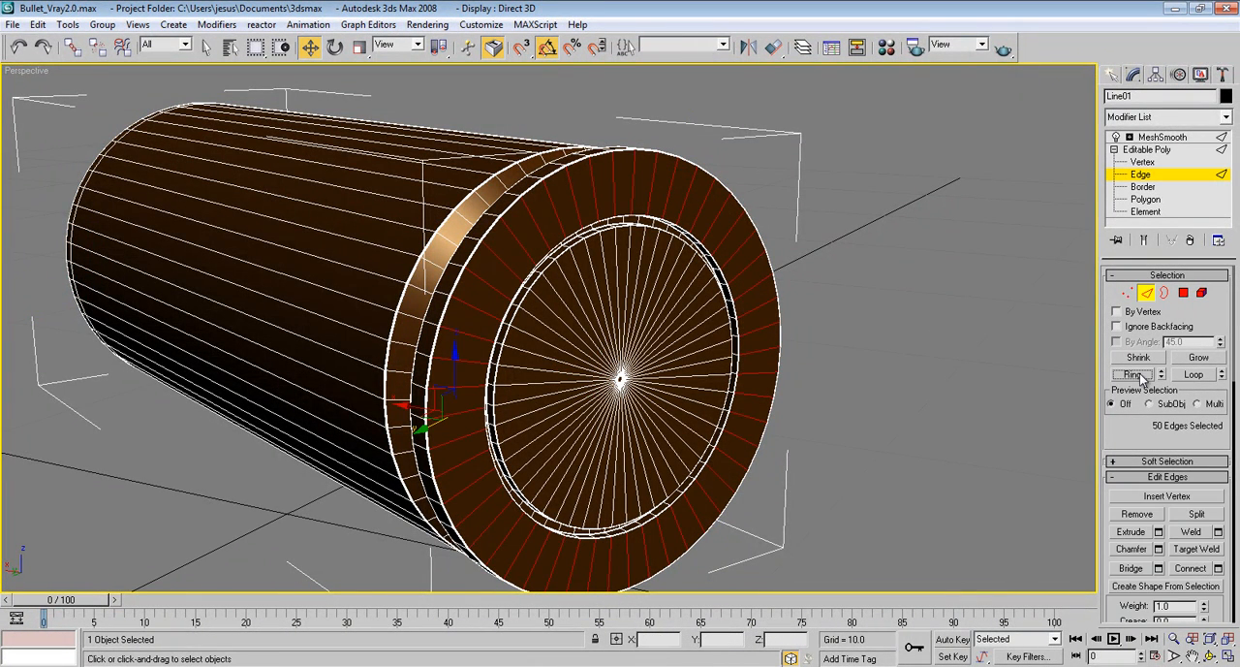
pyautogui.click(1218, 568)
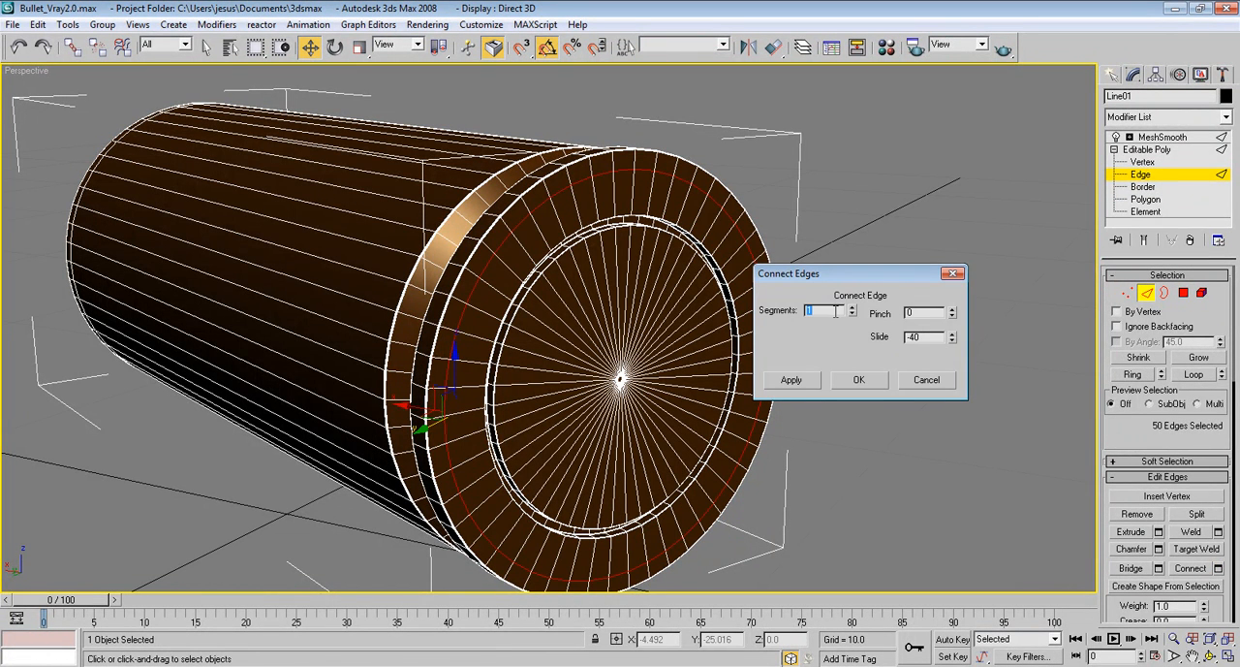
pyautogui.moveTo(951, 336); pyautogui.dragTo(959, 380)
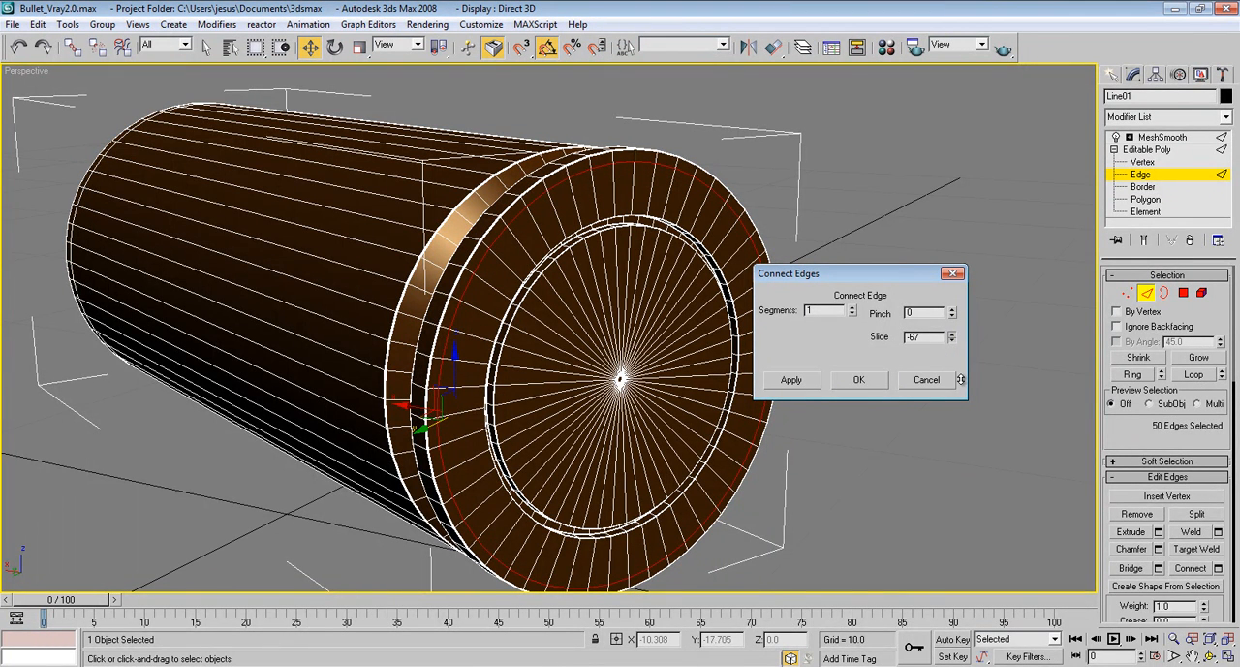
pyautogui.click(858, 380)
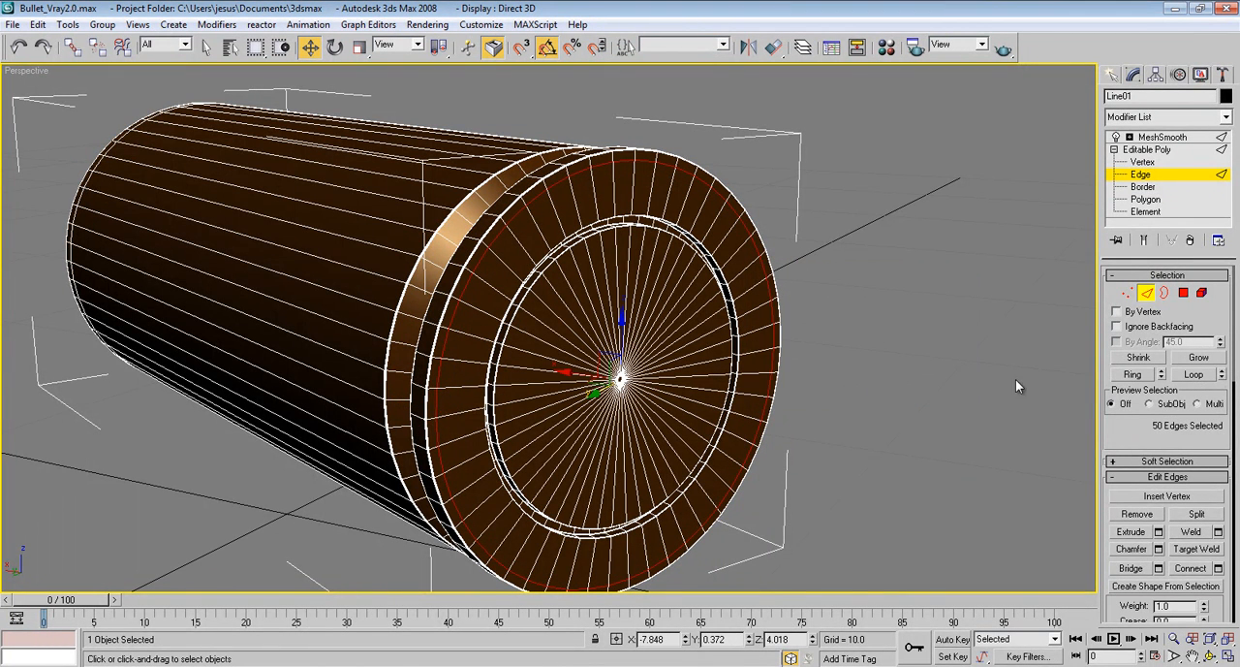
# Chamfer the new circular edge loop near the base's outer rim using 2 segments
pyautogui.click(1158, 550)
pyautogui.scroll(10, 678, 360)
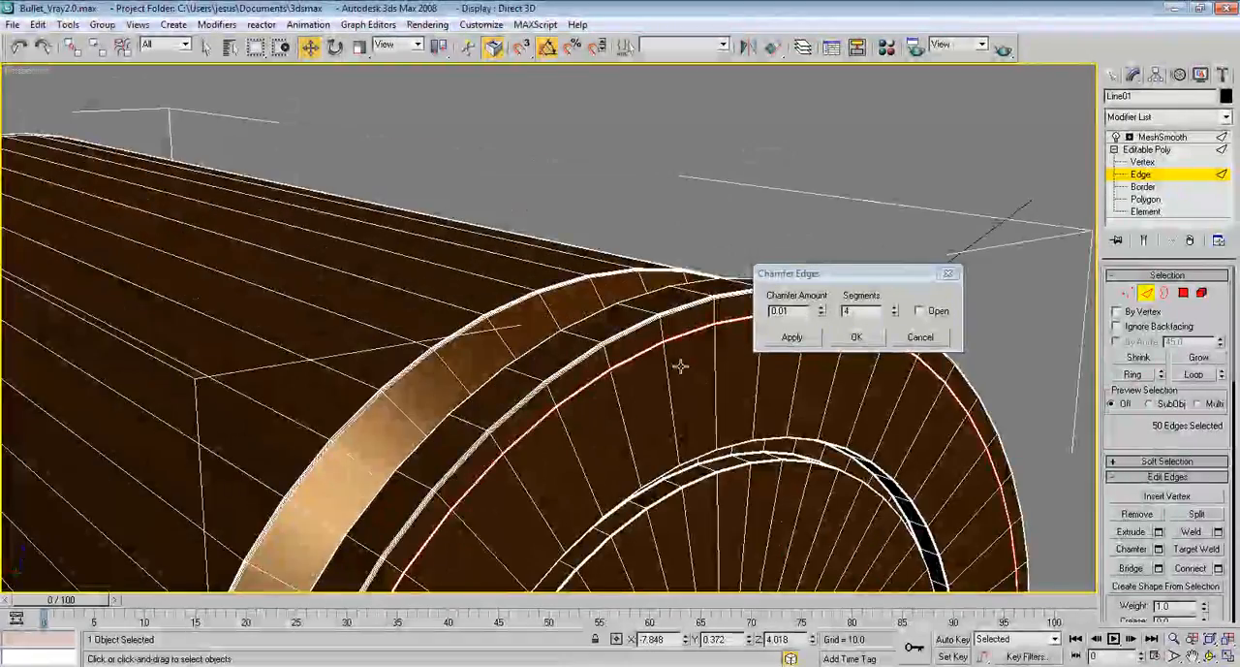
pyautogui.rightClick(894, 314)
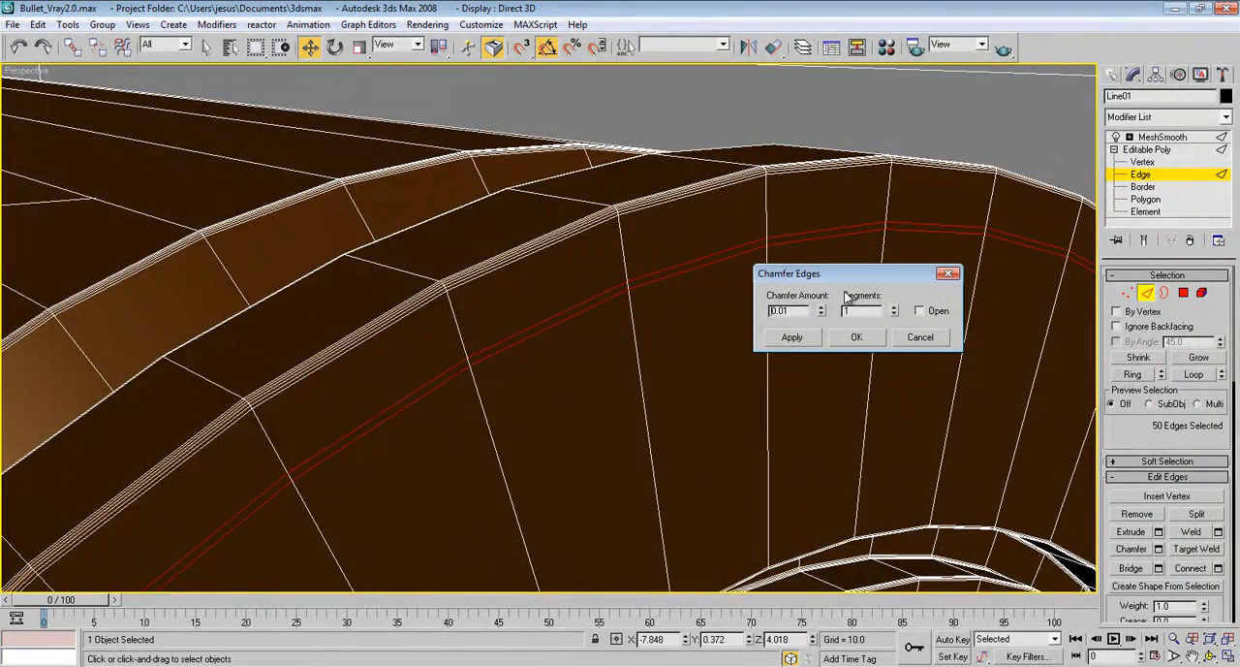
pyautogui.click(895, 306)
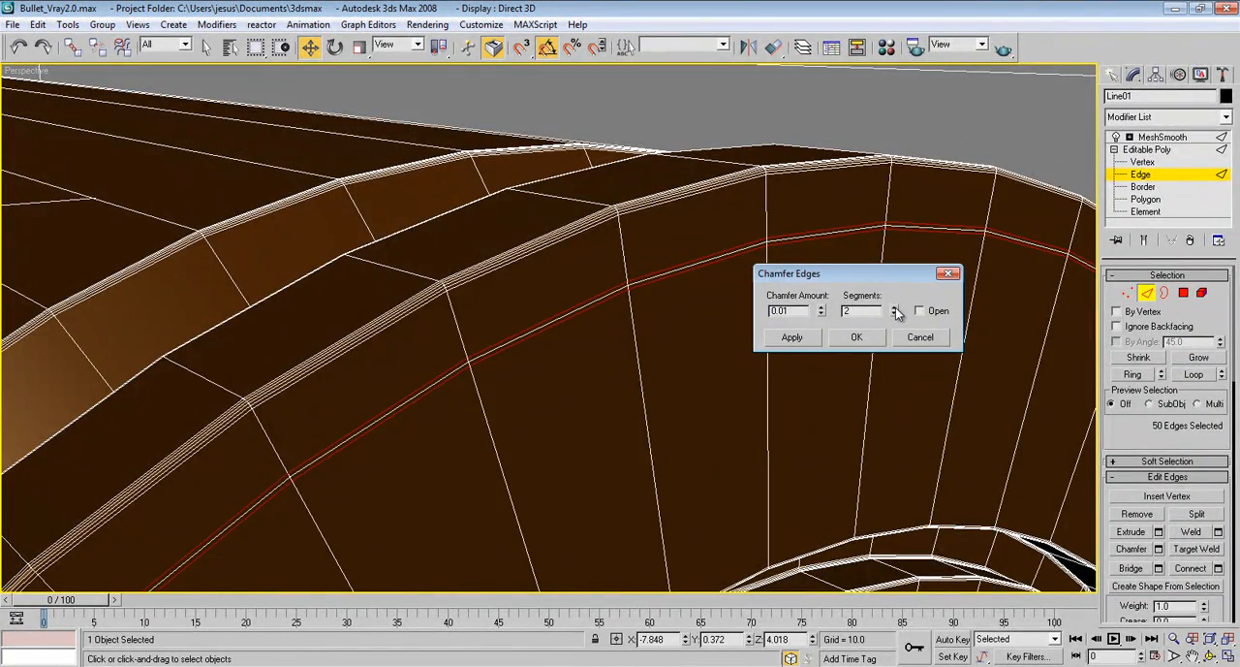
pyautogui.moveTo(824, 312); pyautogui.dragTo(828, 308)
pyautogui.click(856, 336)
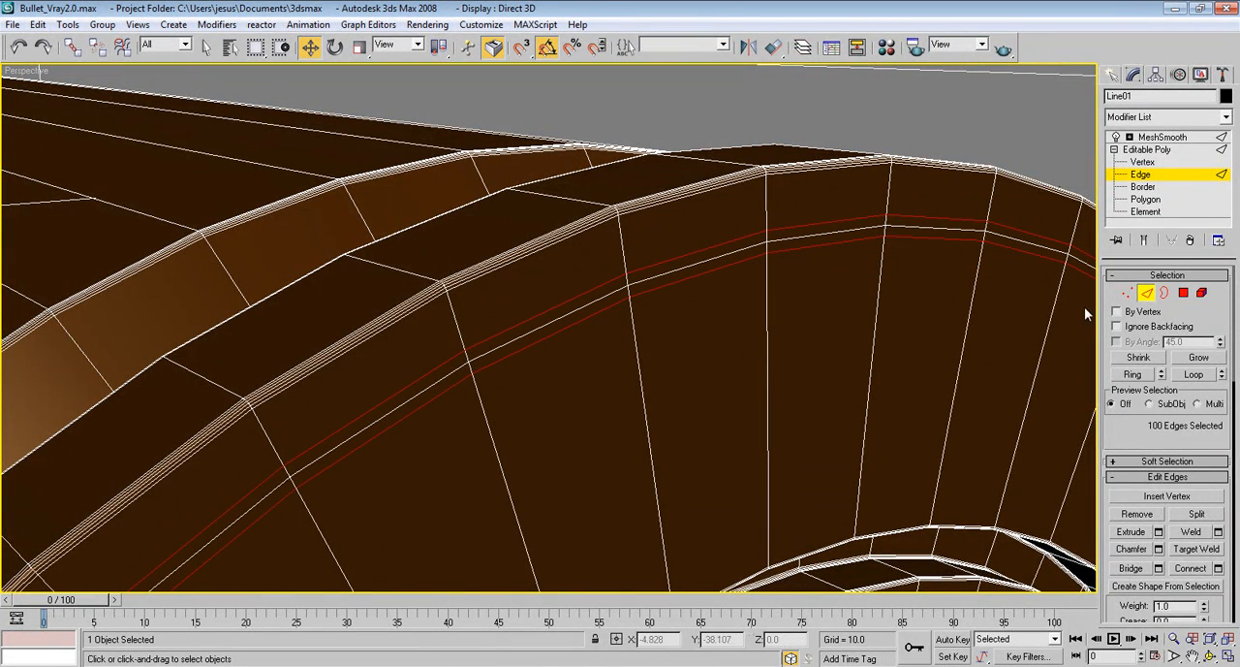
# Select the middle edge loop of the new chamfer and move it inward about 0.024 along X to form a shallow groove
pyautogui.click(711, 260)
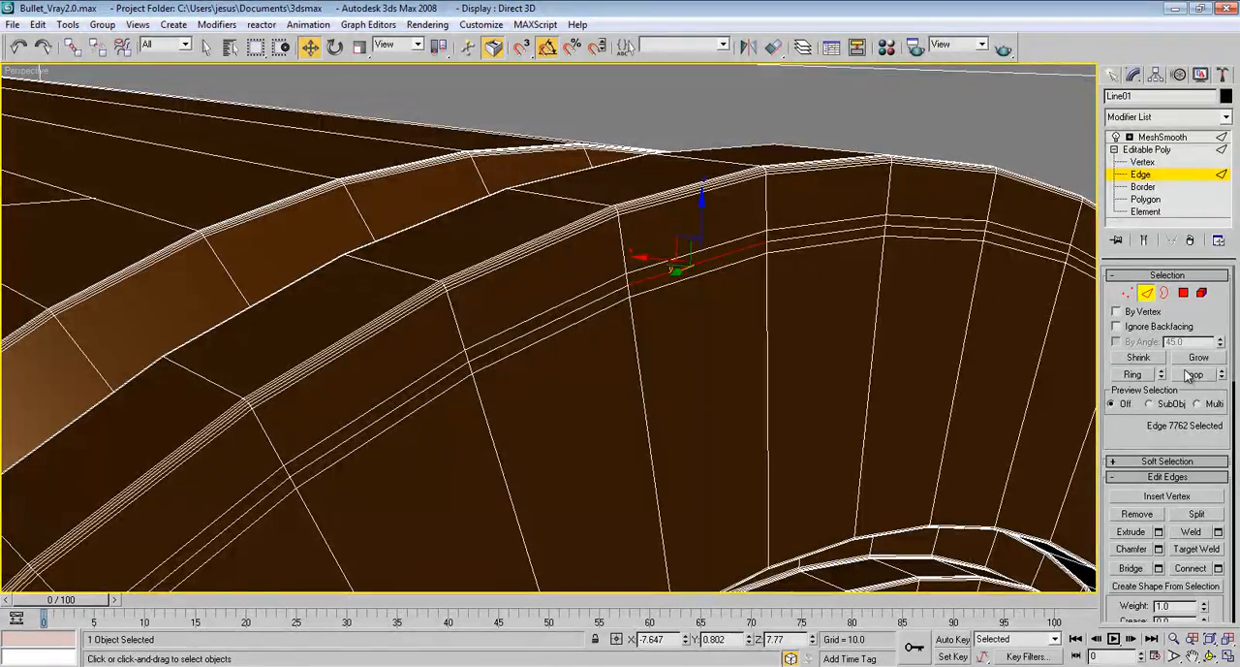
pyautogui.click(1192, 374)
pyautogui.keyDown('alt'); pyautogui.moveTo(790, 387); pyautogui.dragTo(629, 471, button='middle'); pyautogui.keyUp('alt')
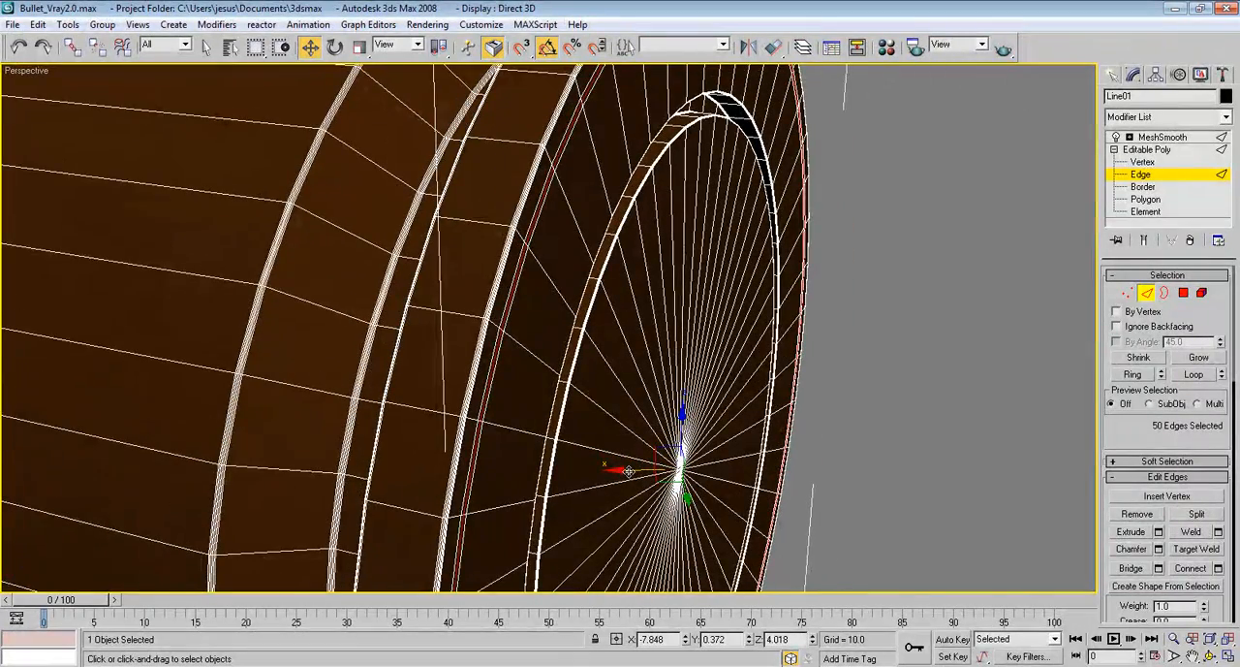
pyautogui.moveTo(627, 471); pyautogui.dragTo(626, 471)
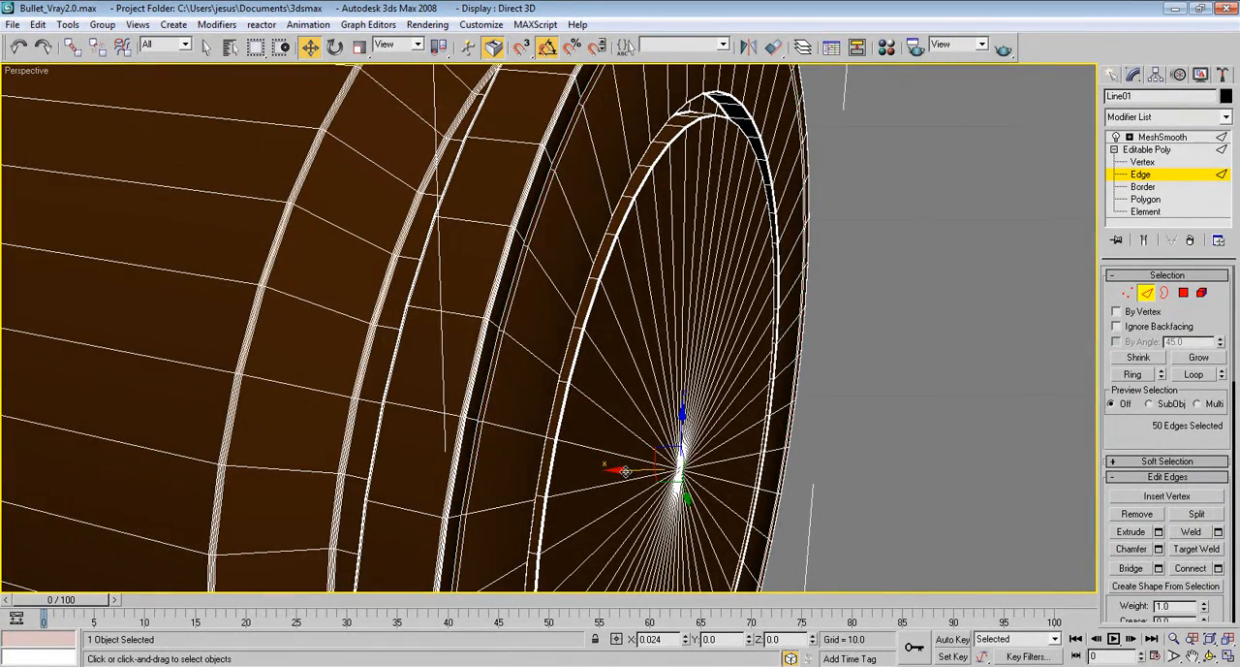
# Add one edge on each side of the groove's middle loop to the selection and expand them to full loops
pyautogui.keyDown('alt'); pyautogui.moveTo(626, 471); pyautogui.dragTo(550, 390, button='middle'); pyautogui.keyUp('alt')
pyautogui.keyDown('alt'); pyautogui.moveTo(547, 396); pyautogui.dragTo(699, 465, button='middle'); pyautogui.keyUp('alt')
pyautogui.scroll(4, 639, 436)
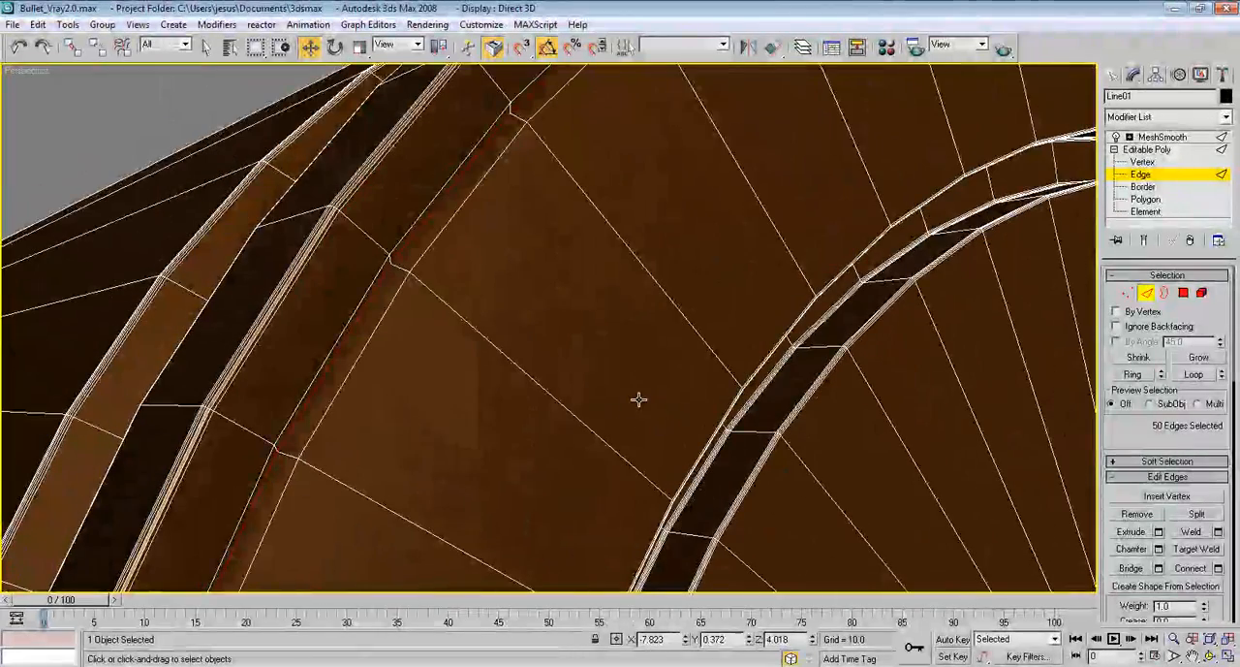
pyautogui.keyDown('ctrl'); pyautogui.click(468, 192); pyautogui.keyUp('ctrl')
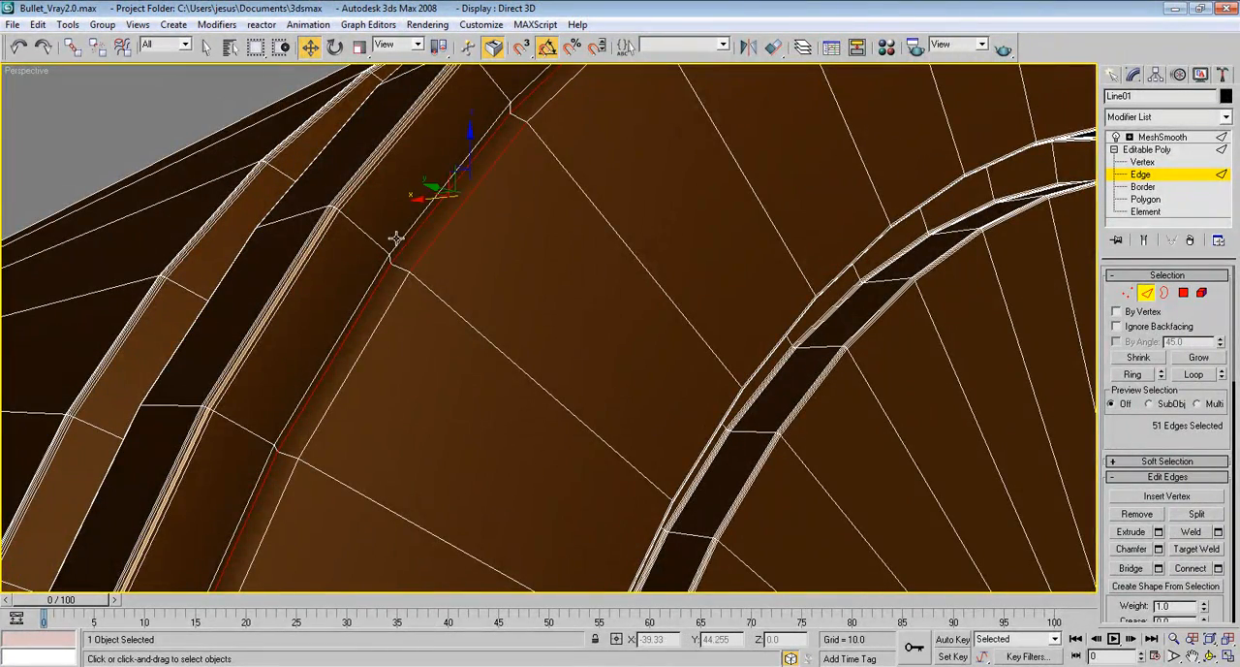
pyautogui.keyDown('ctrl'); pyautogui.click(379, 269); pyautogui.keyUp('ctrl')
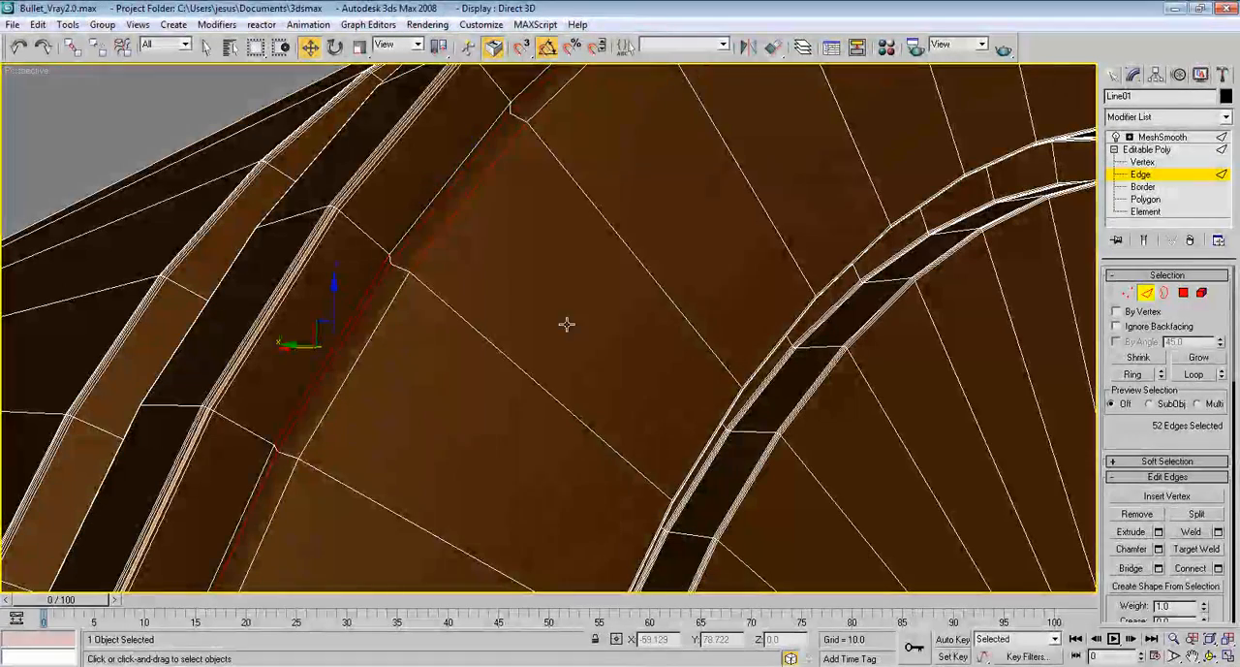
pyautogui.click(1194, 374)
# Chamfer the groove's three selected edge loops by 0.01 with 4 segments and leave edge editing
pyautogui.click(1159, 548)
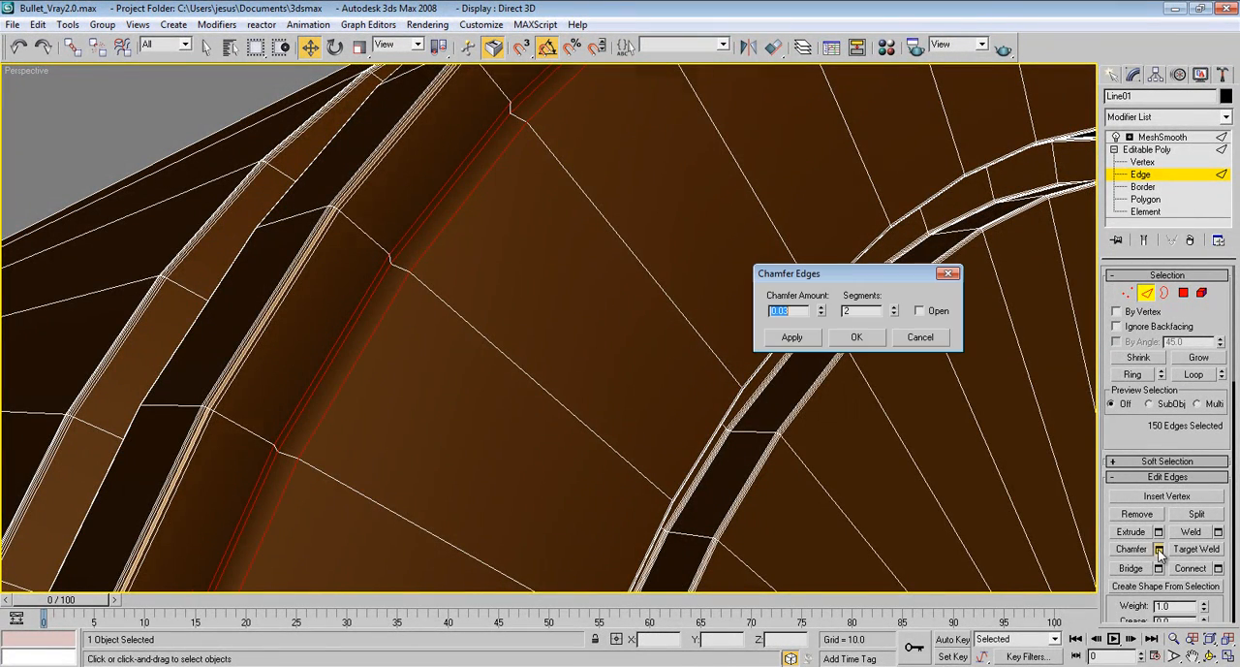
pyautogui.click(820, 306)
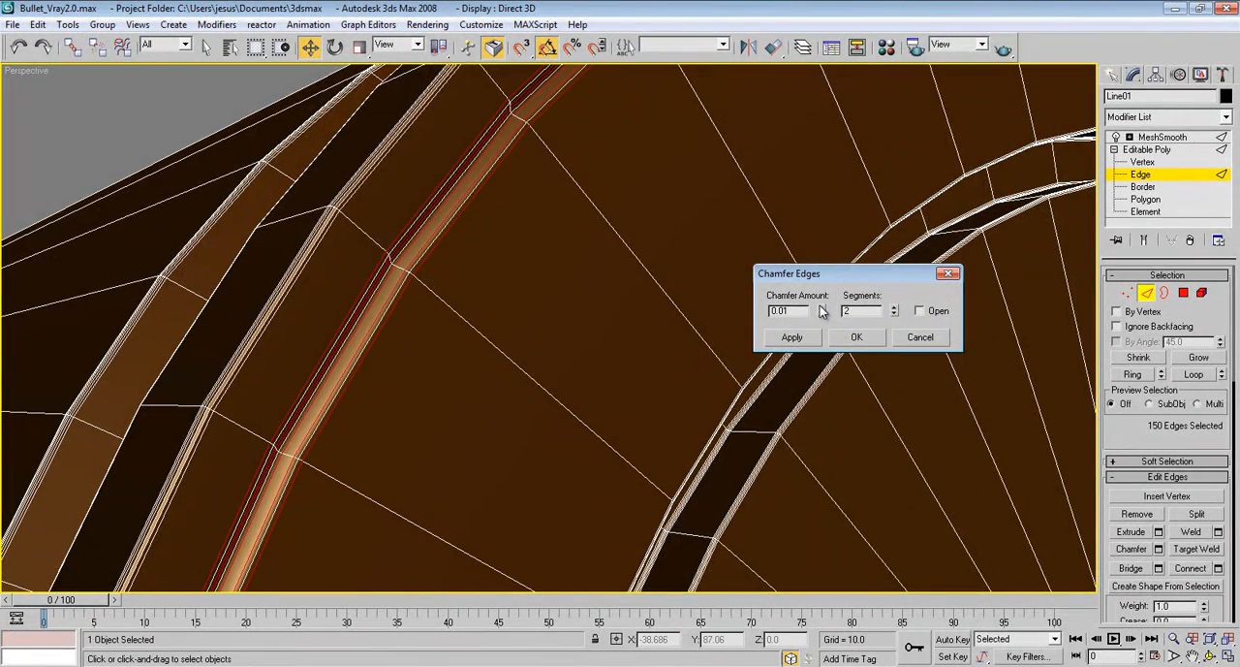
pyautogui.click(895, 306)
pyautogui.click(895, 306)
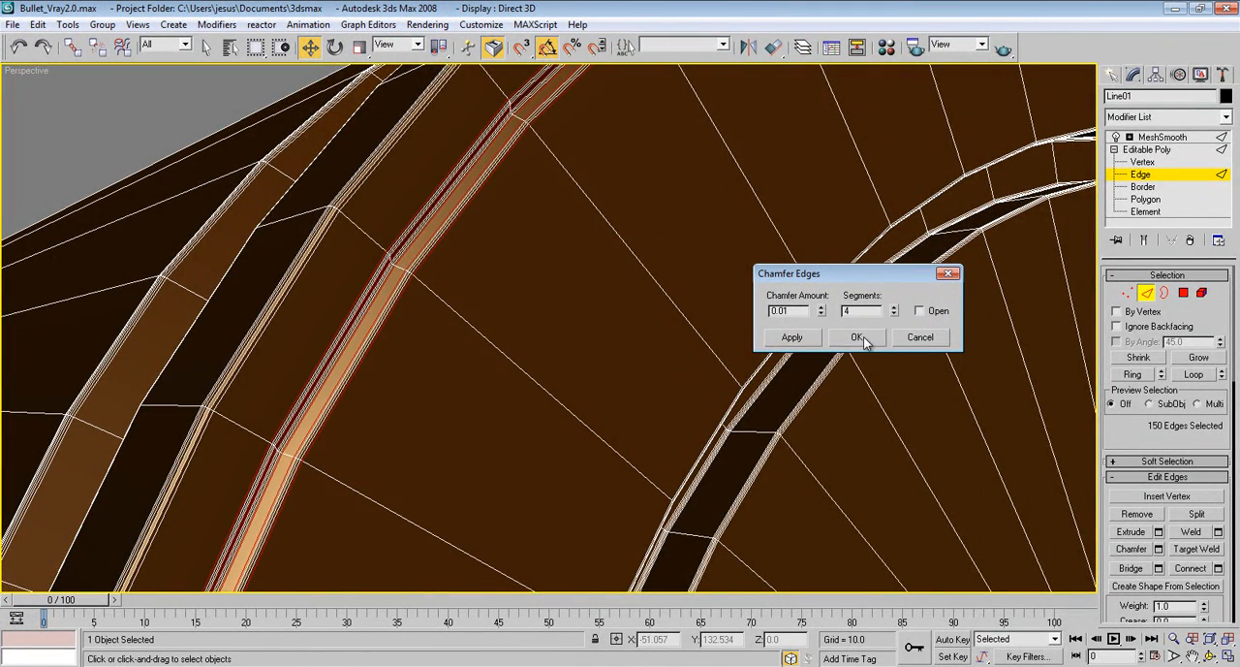
pyautogui.click(857, 337)
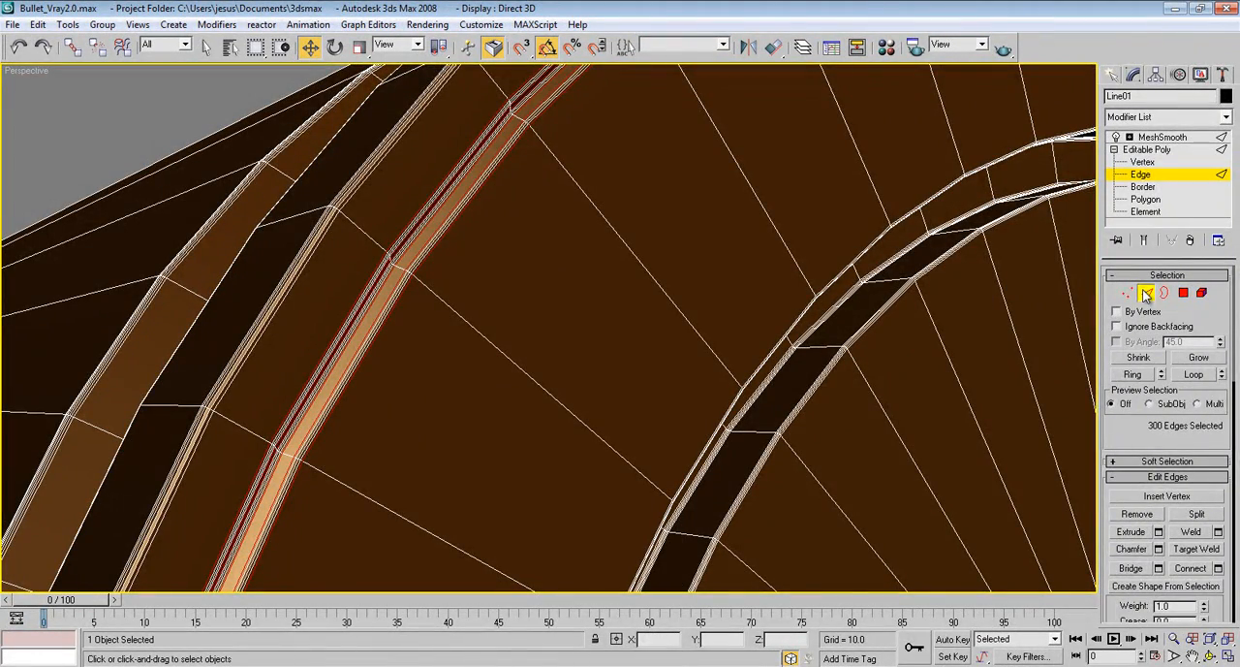
pyautogui.click(1146, 150)
# Ring-select the radial edges between the outer and inner grooves on the base and convert the selection to polygons
pyautogui.scroll(-10, 819, 280)
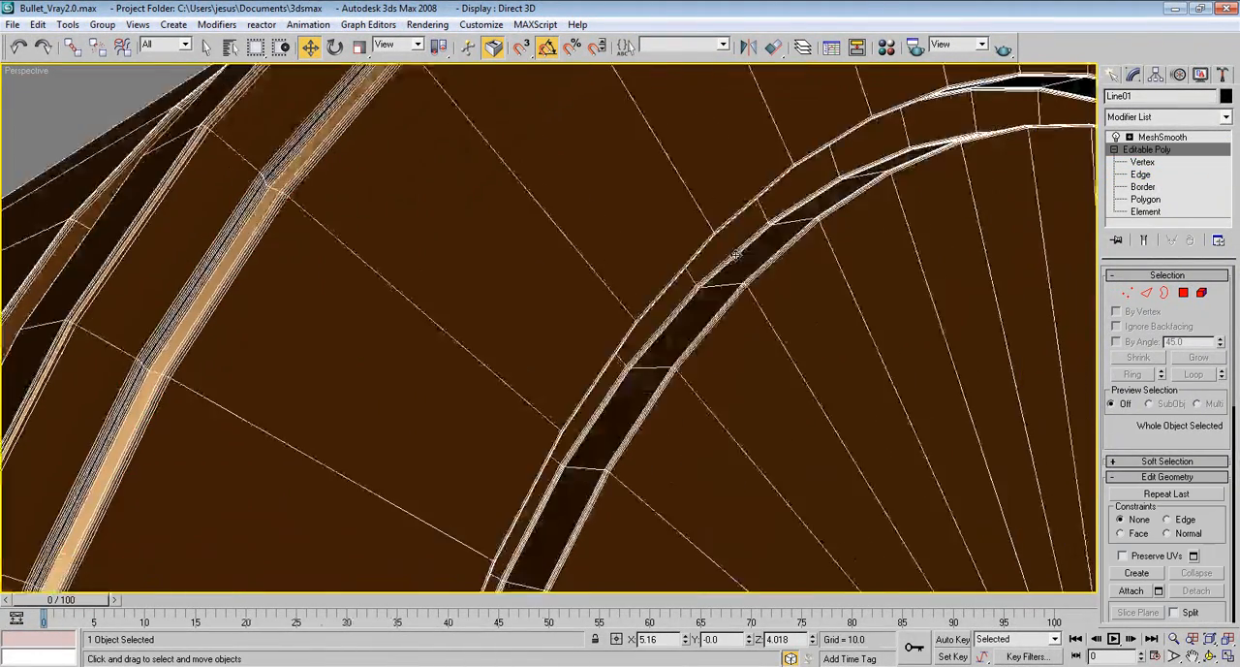
pyautogui.keyDown('alt'); pyautogui.moveTo(744, 310); pyautogui.dragTo(738, 283, button='middle'); pyautogui.keyUp('alt')
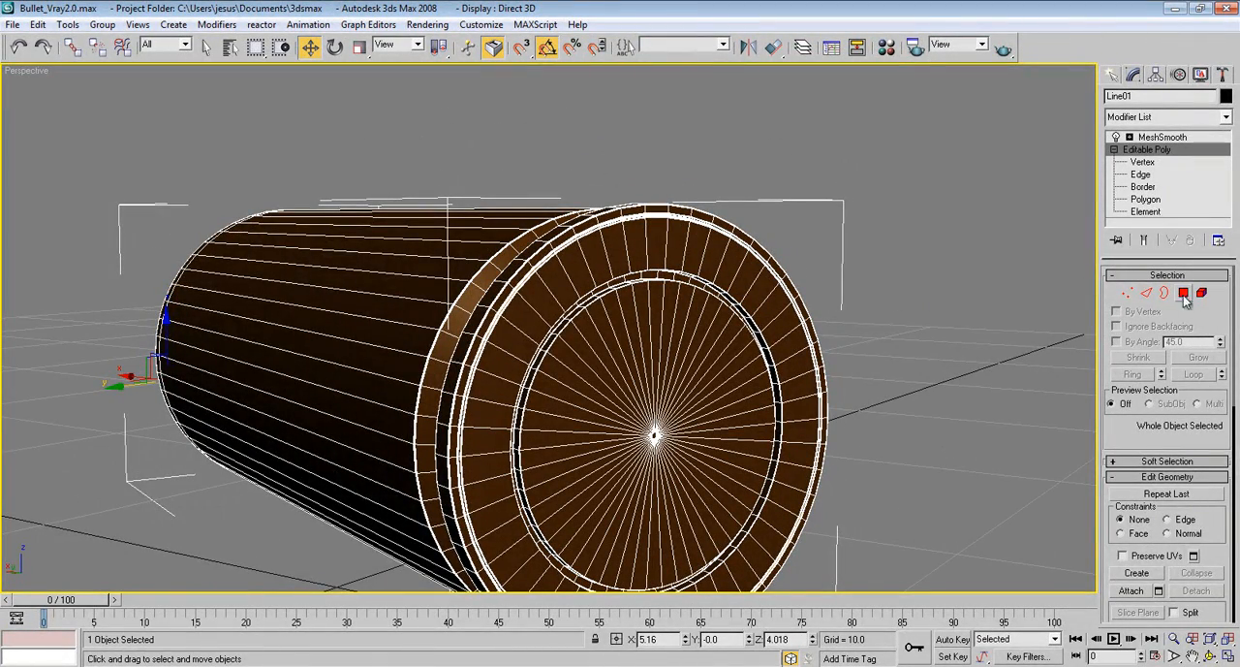
pyautogui.press('2')
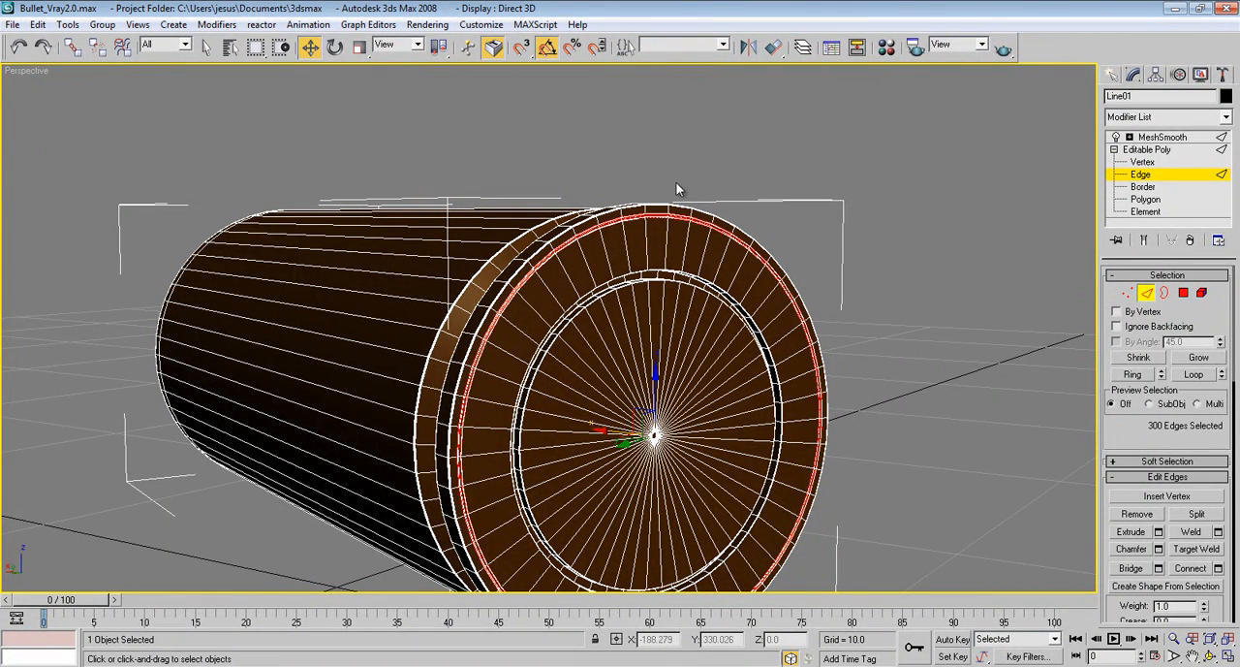
pyautogui.click(630, 251)
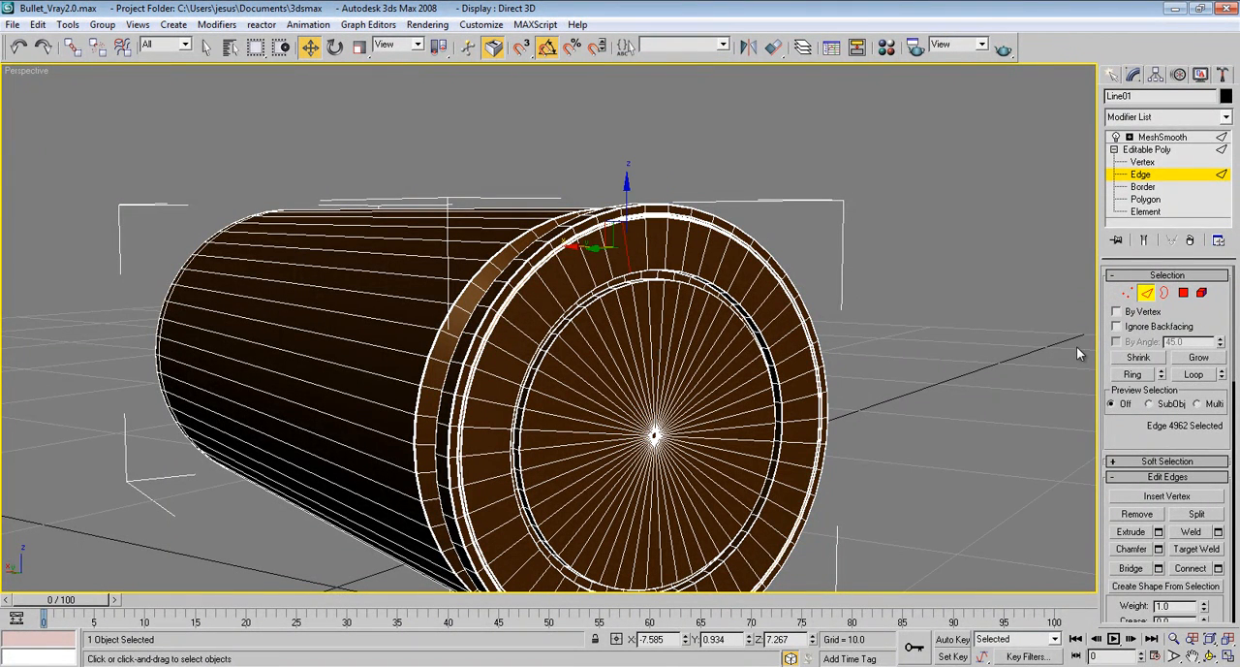
pyautogui.click(1132, 374)
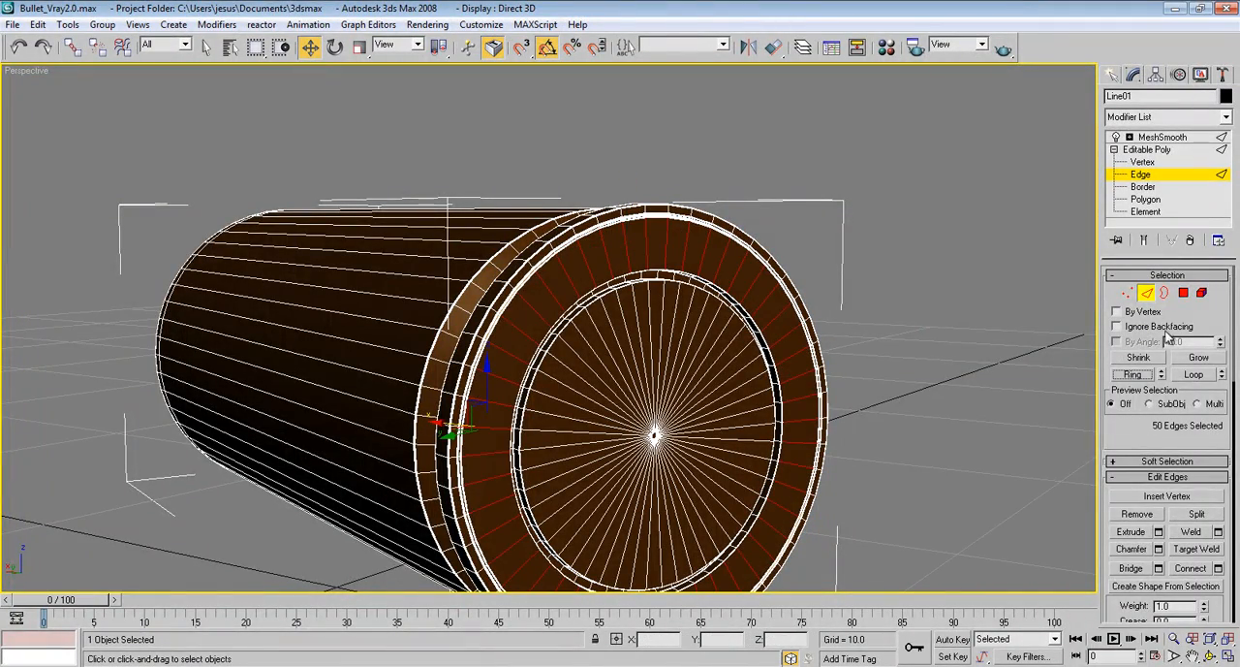
pyautogui.keyDown('ctrl'); pyautogui.click(1183, 293); pyautogui.keyUp('ctrl')
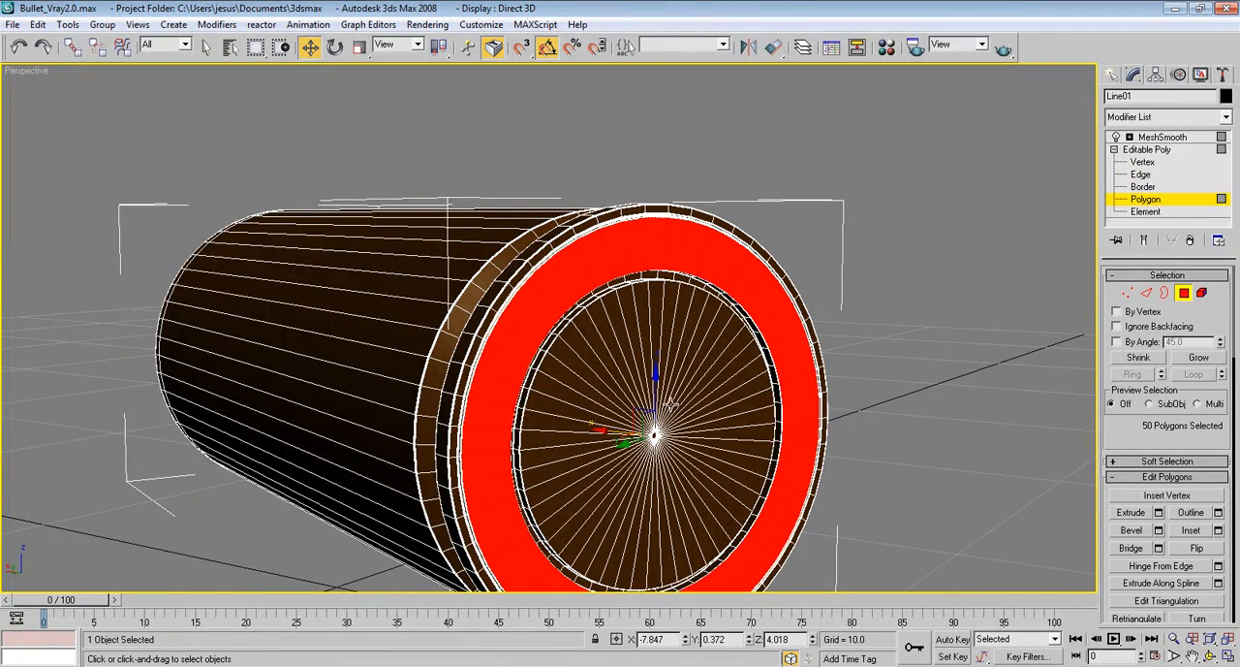
# With the base in an angled view, return to the four-viewport layout and switch the active Perspective viewport to ActiveShade
pyautogui.moveTo(686, 346); pyautogui.dragTo(699, 283, button='middle')
pyautogui.keyDown('alt'); pyautogui.moveTo(585, 293); pyautogui.dragTo(653, 291, button='middle'); pyautogui.keyUp('alt')
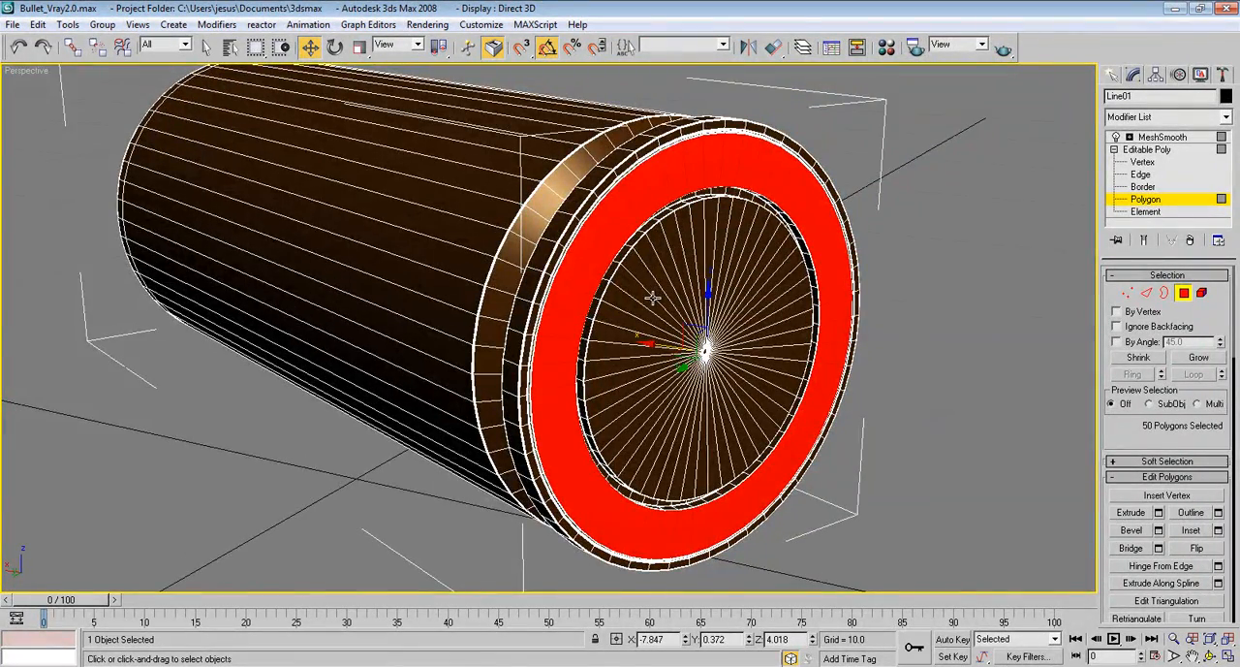
pyautogui.hotkey('alt', 'w')
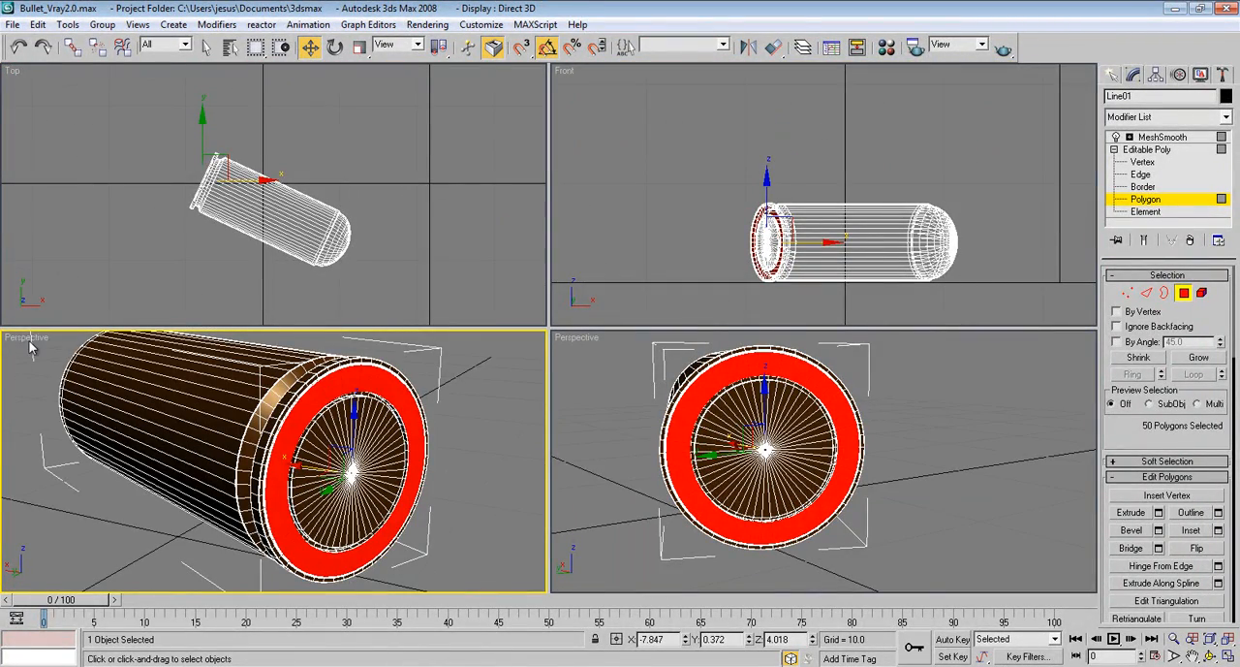
pyautogui.rightClick(29, 341)
pyautogui.moveTo(117, 347)
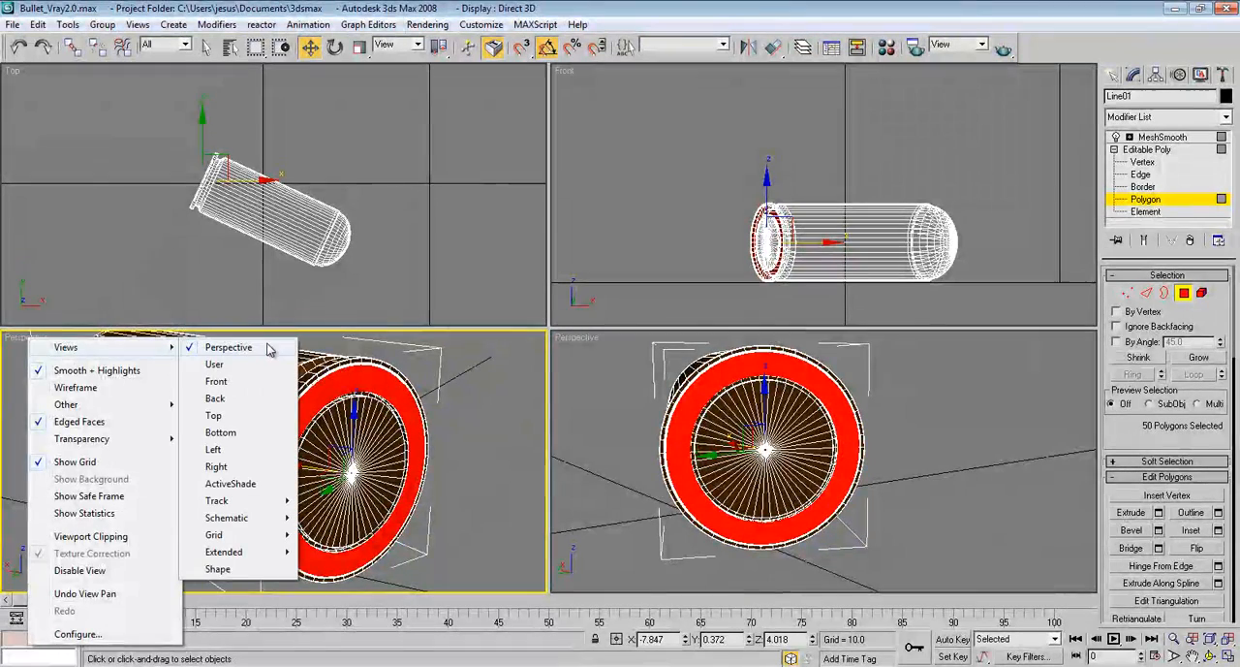
pyautogui.click(261, 481)
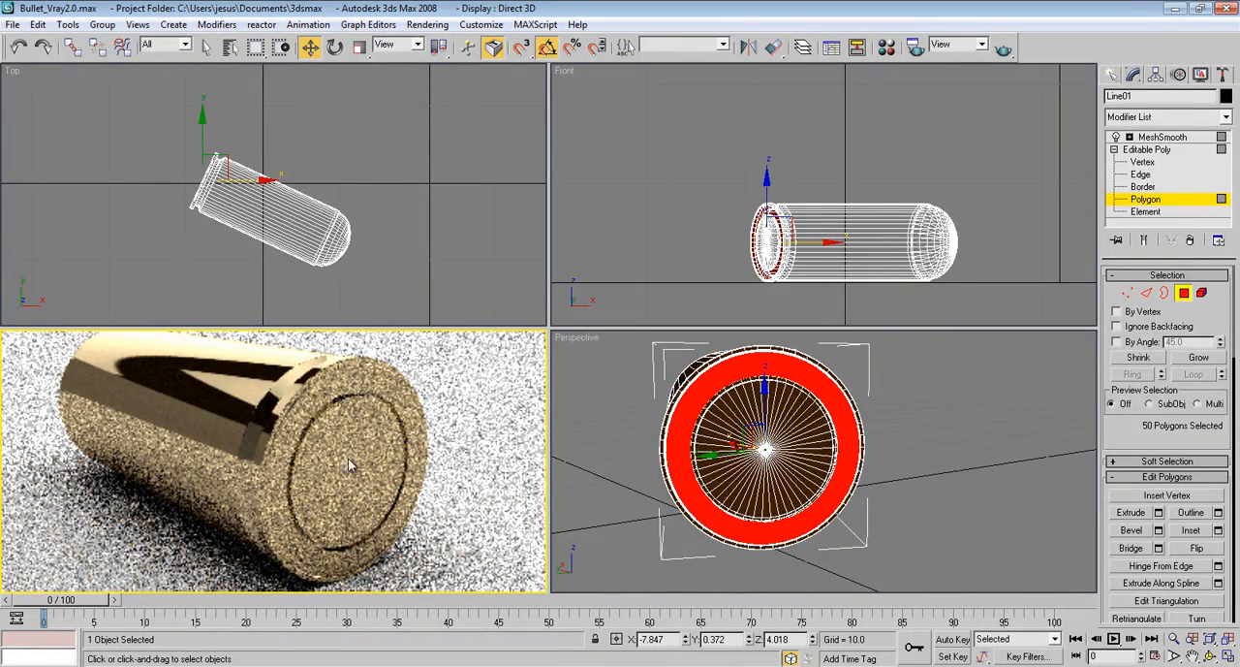
# Angle the Perspective view toward the bullet's base and copy the brass V-Ray material to the adjacent unused sample slot
pyautogui.keyDown('alt'); pyautogui.moveTo(684, 407); pyautogui.dragTo(698, 412, button='middle'); pyautogui.keyUp('alt')
pyautogui.scroll(-5, 697, 415)
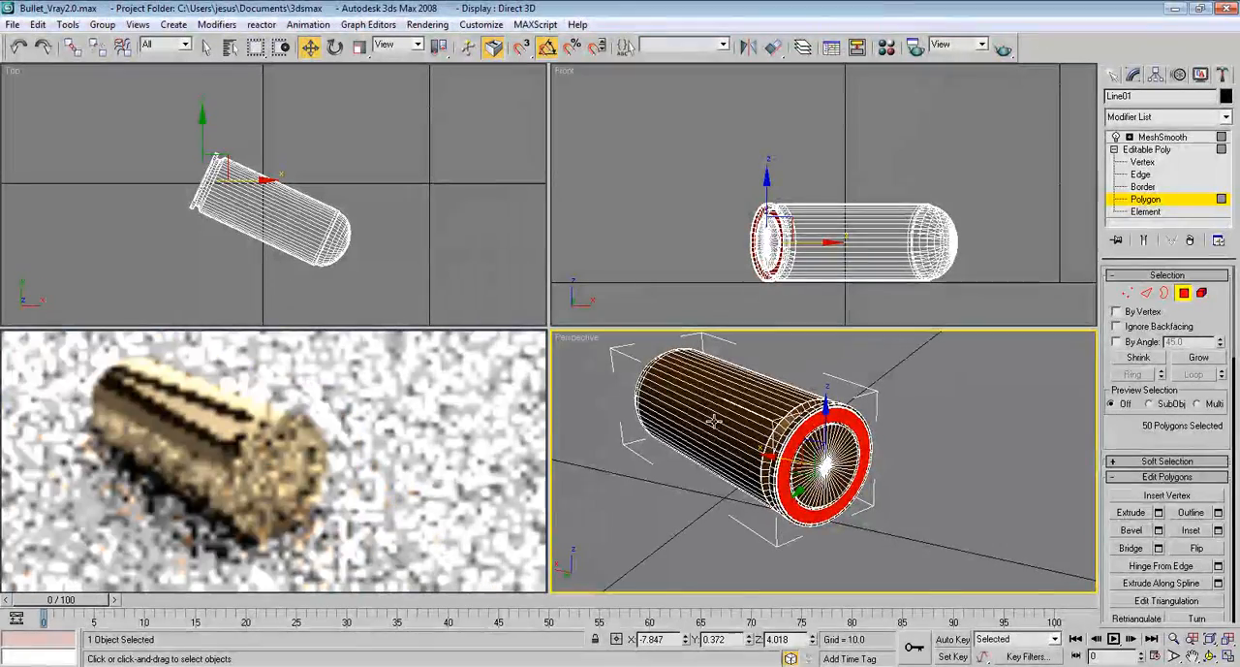
pyautogui.press('m')
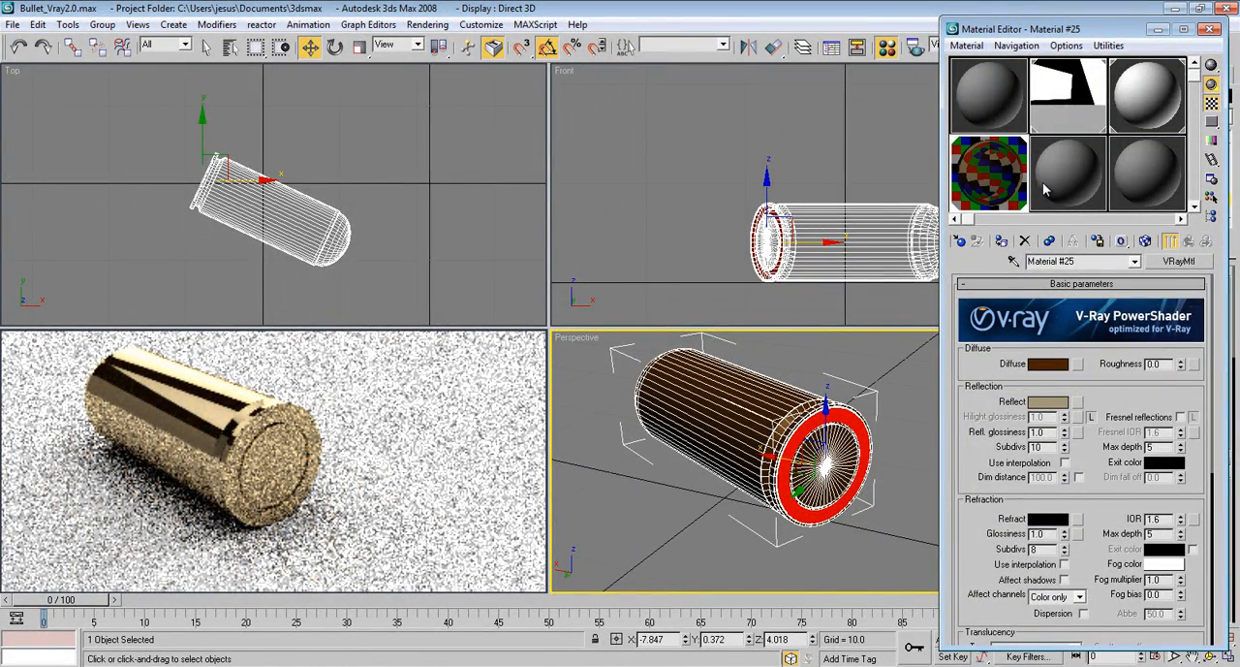
pyautogui.click(1081, 184)
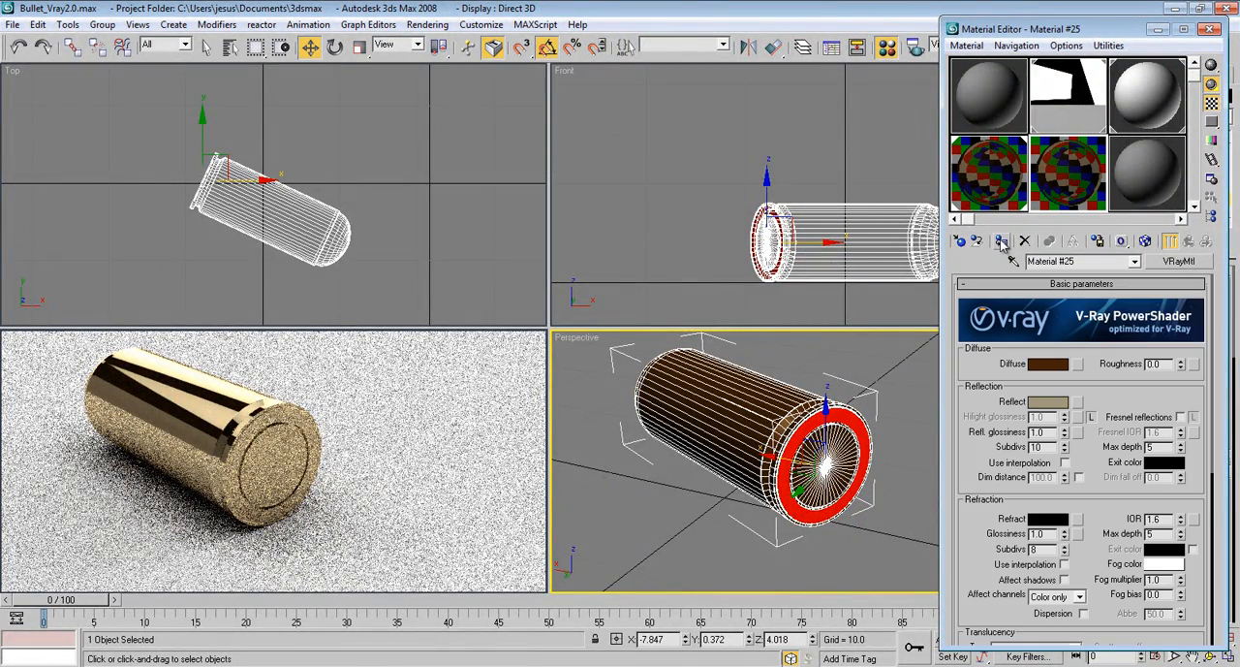
# Rename the copied material Chrome and the original brass material Gold
pyautogui.click(1065, 261)
pyautogui.write('ghj')
pyautogui.moveTo(1100, 265); pyautogui.dragTo(1000, 263)
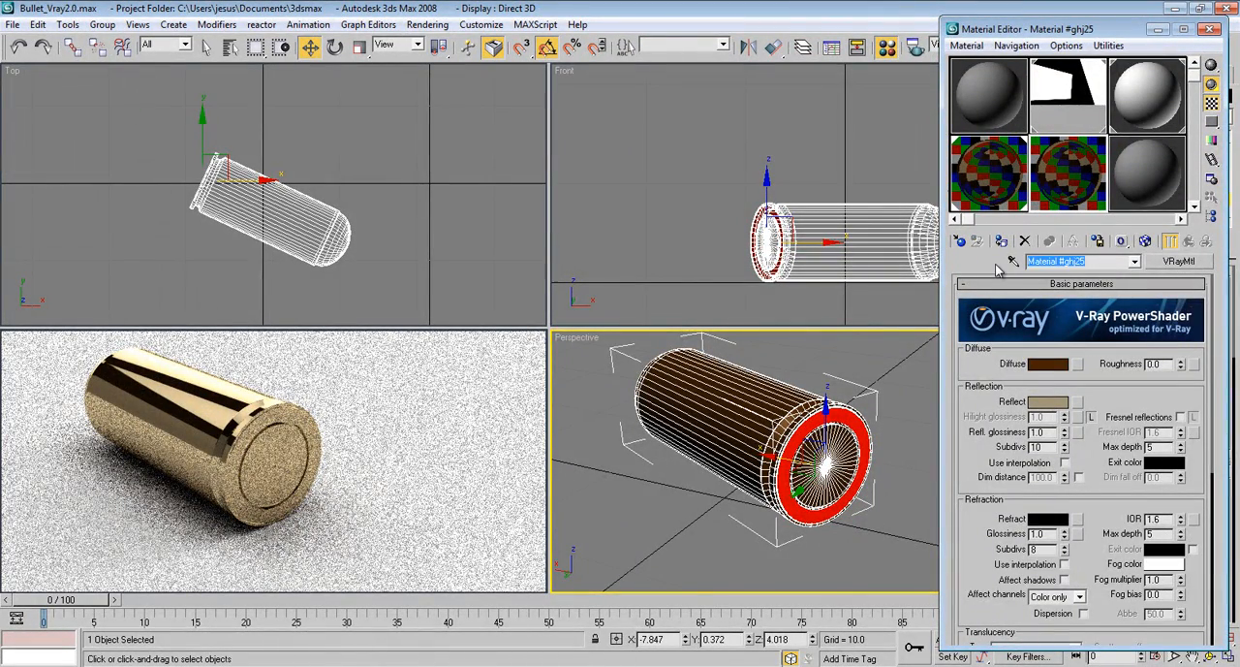
pyautogui.write('Chrome')
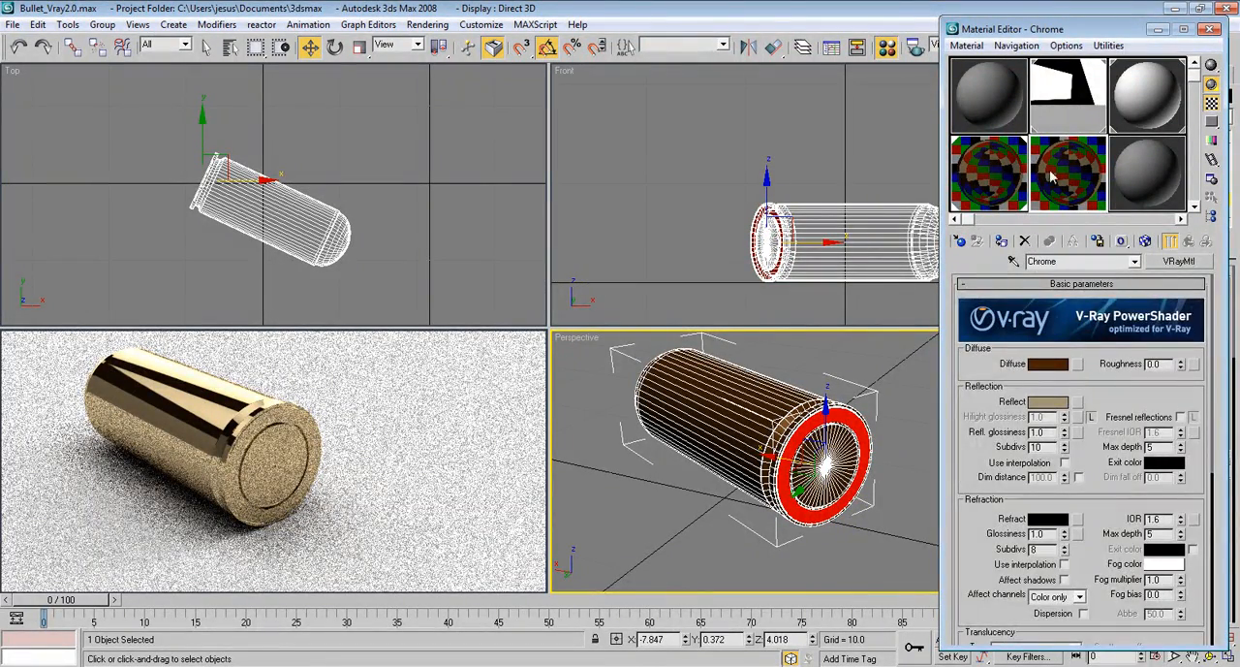
pyautogui.click(998, 179)
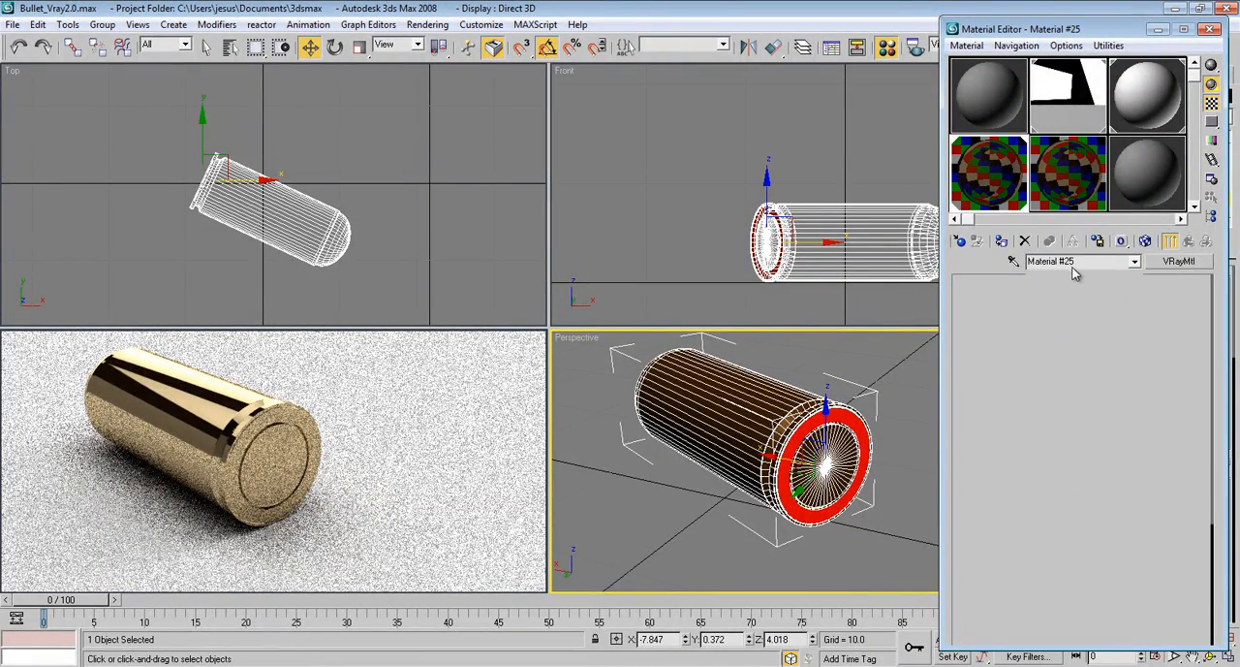
pyautogui.write('Gold')
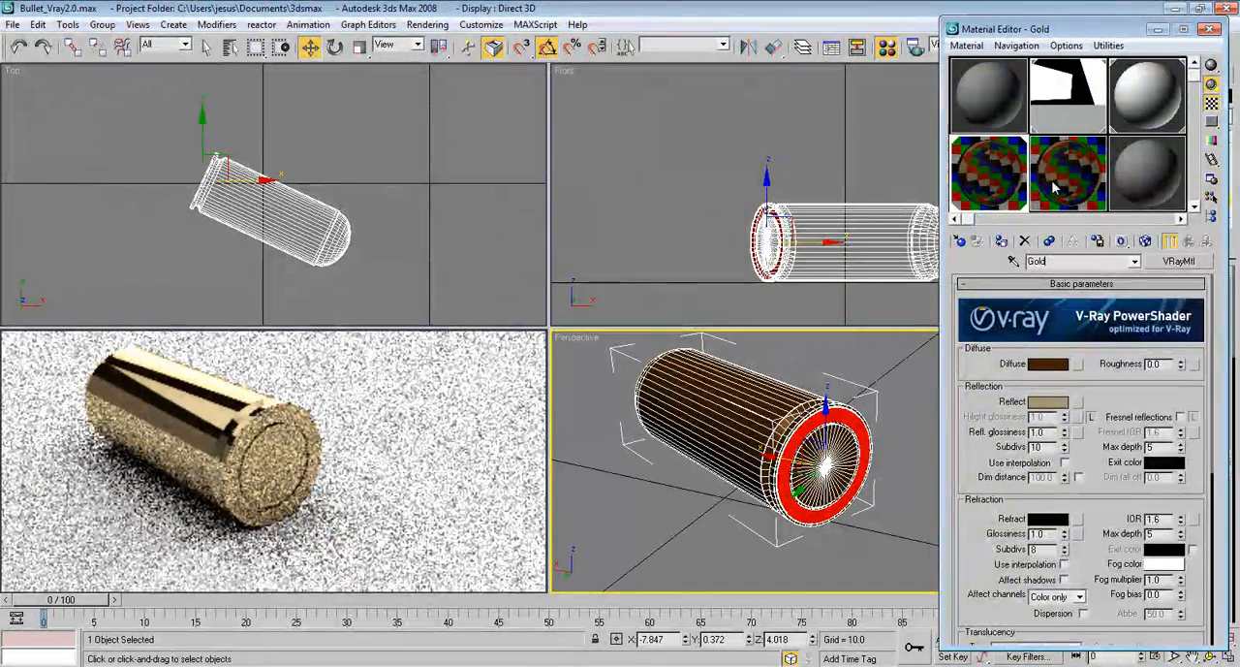
# Assign the Chrome material to the selected base polygons and set its reflection color to pure white (255)
pyautogui.click(1056, 189)
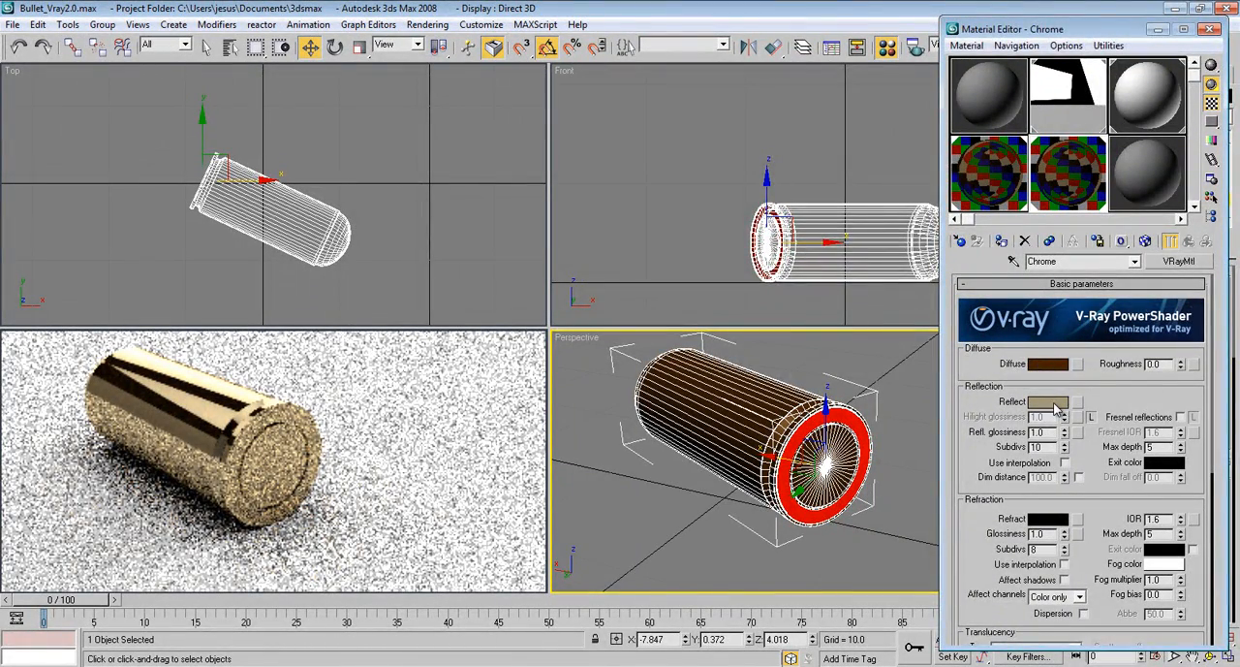
pyautogui.click(1055, 403)
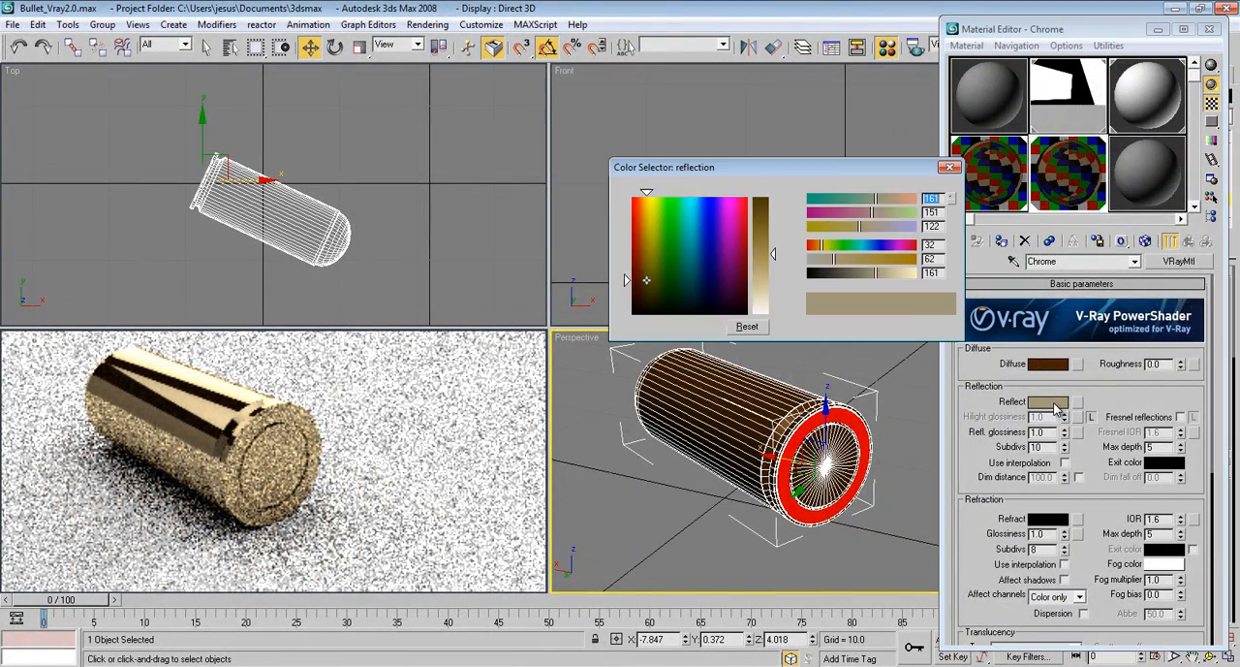
pyautogui.moveTo(767, 259); pyautogui.dragTo(772, 315)
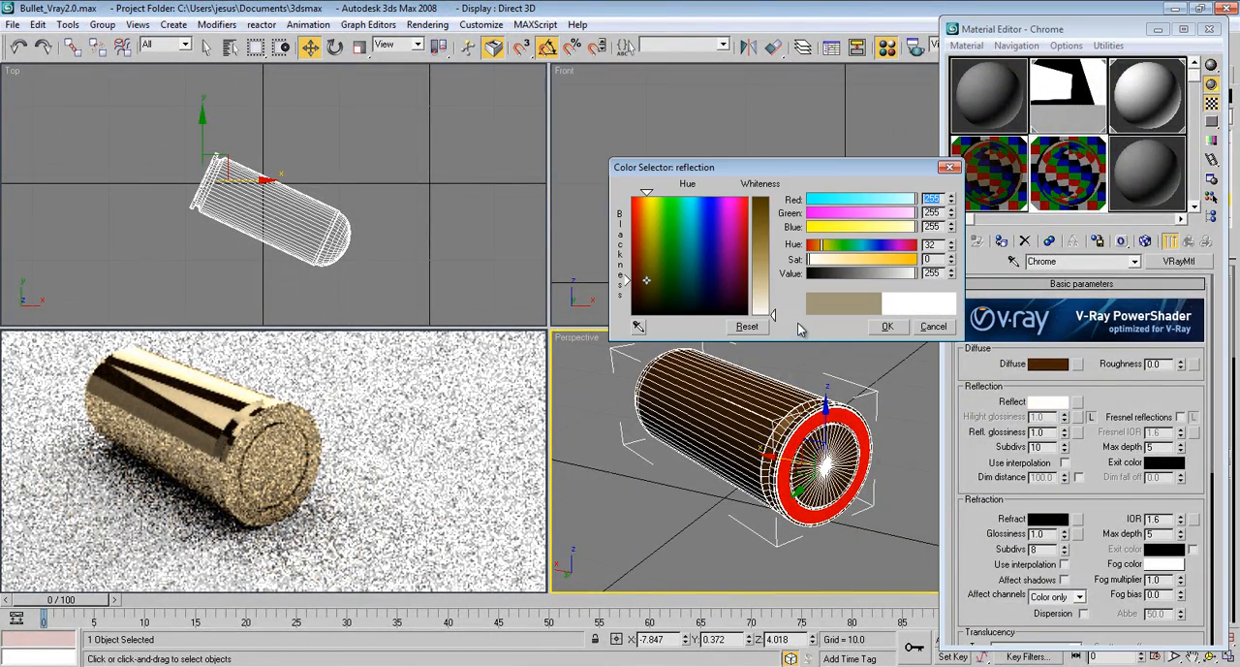
pyautogui.click(888, 327)
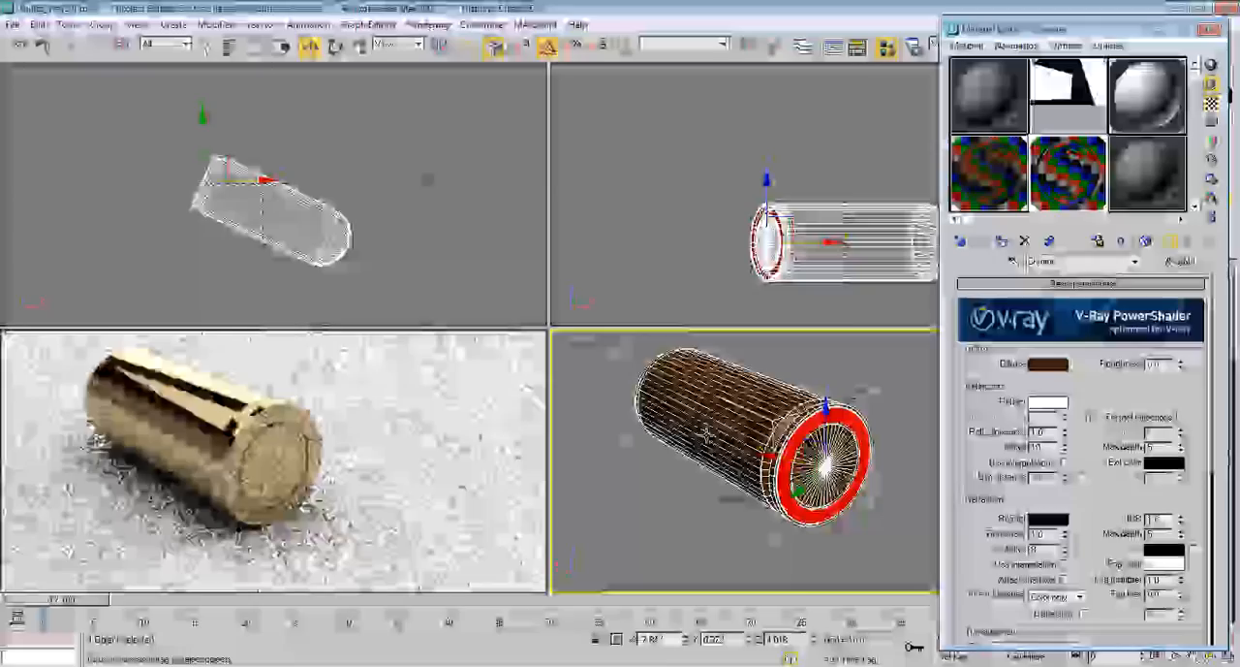
# Set the Chrome material's diffuse color to a neutral grey of RGB 70 and close the material editor
pyautogui.moveTo(722, 423); pyautogui.dragTo(727, 419, button='middle')
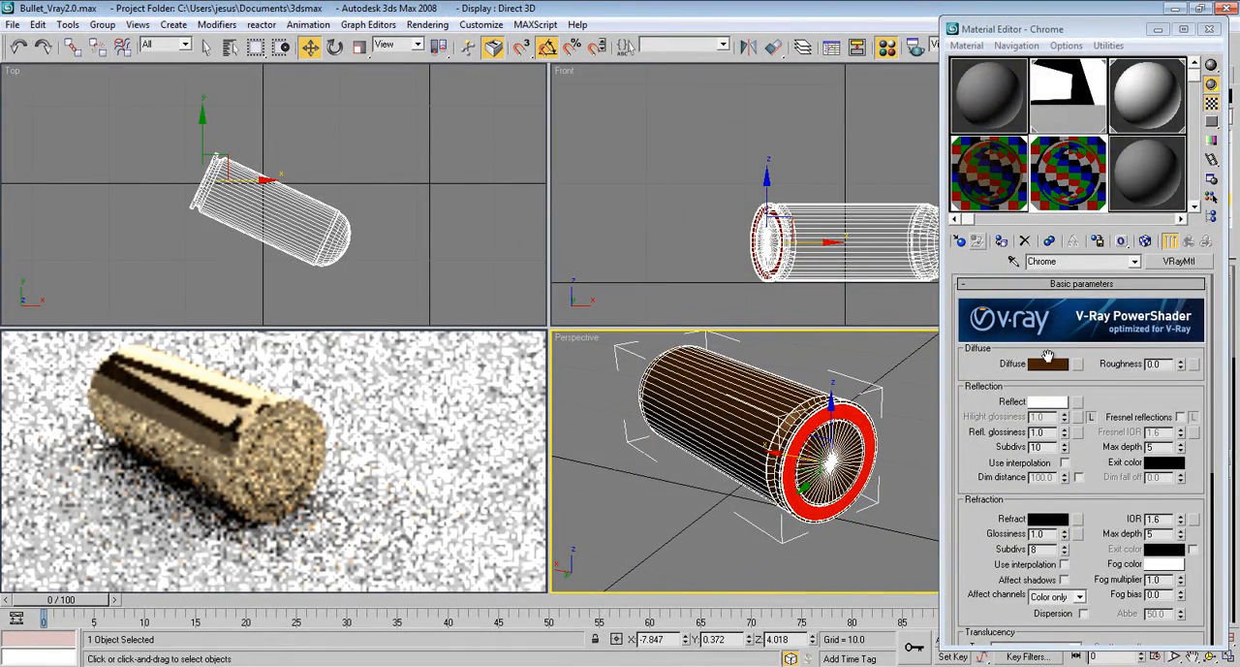
pyautogui.click(1051, 364)
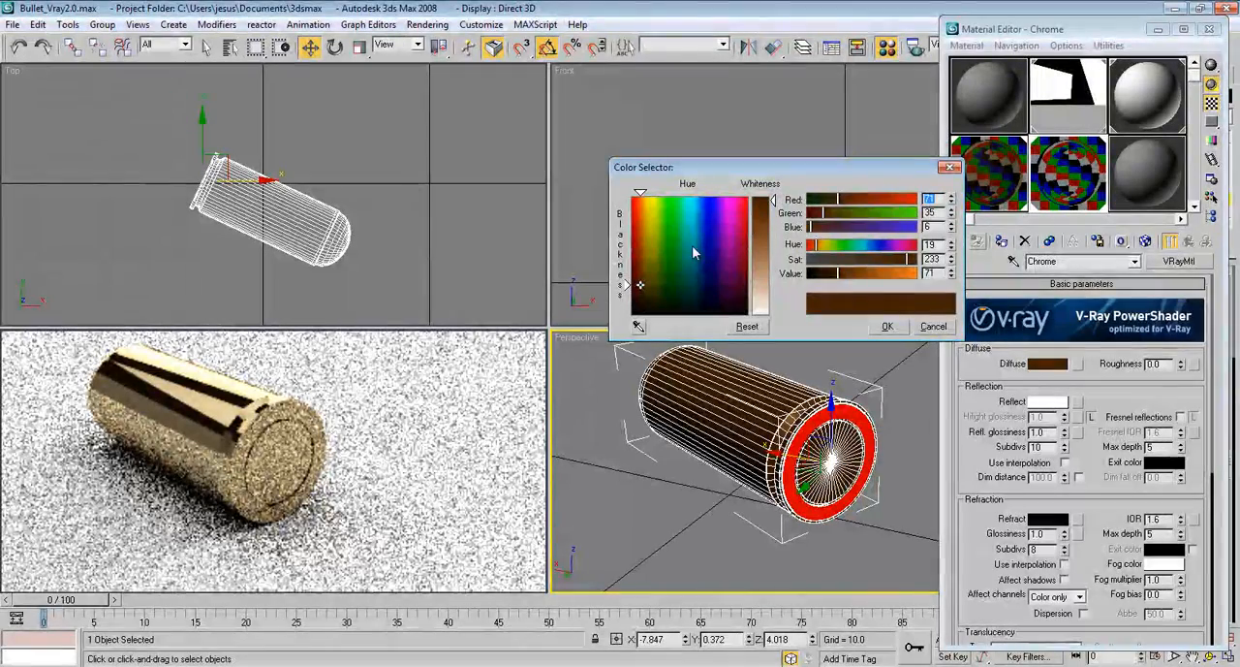
pyautogui.moveTo(625, 284); pyautogui.dragTo(631, 316)
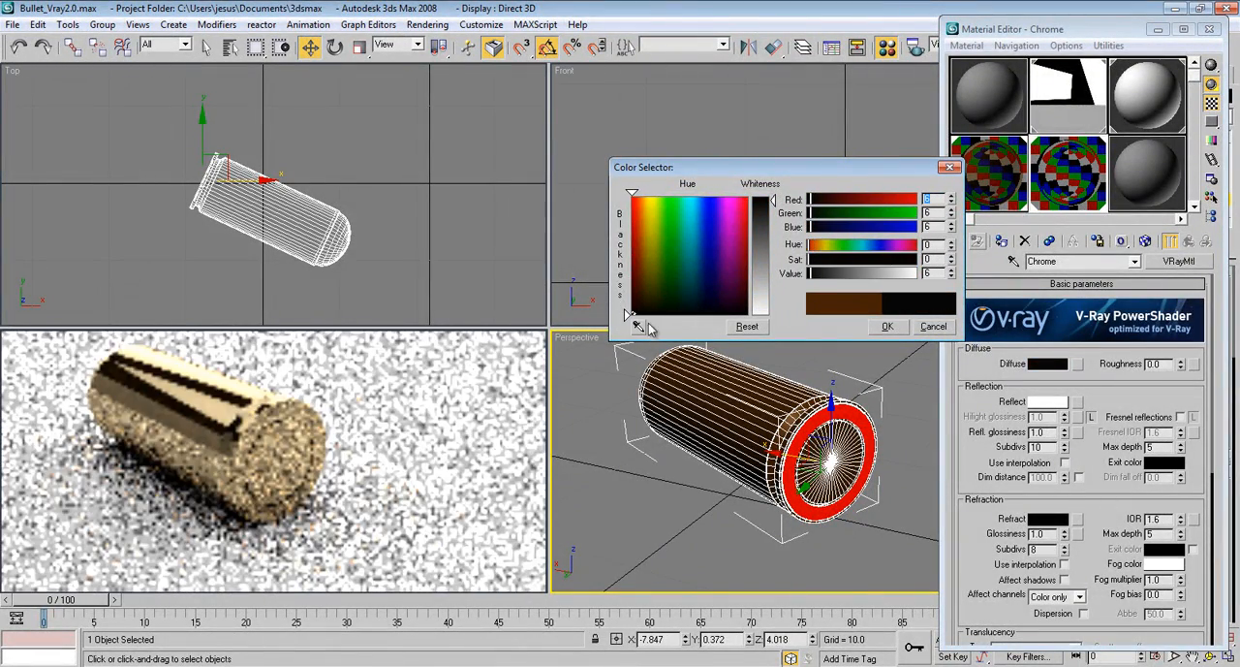
pyautogui.moveTo(771, 229); pyautogui.dragTo(770, 233)
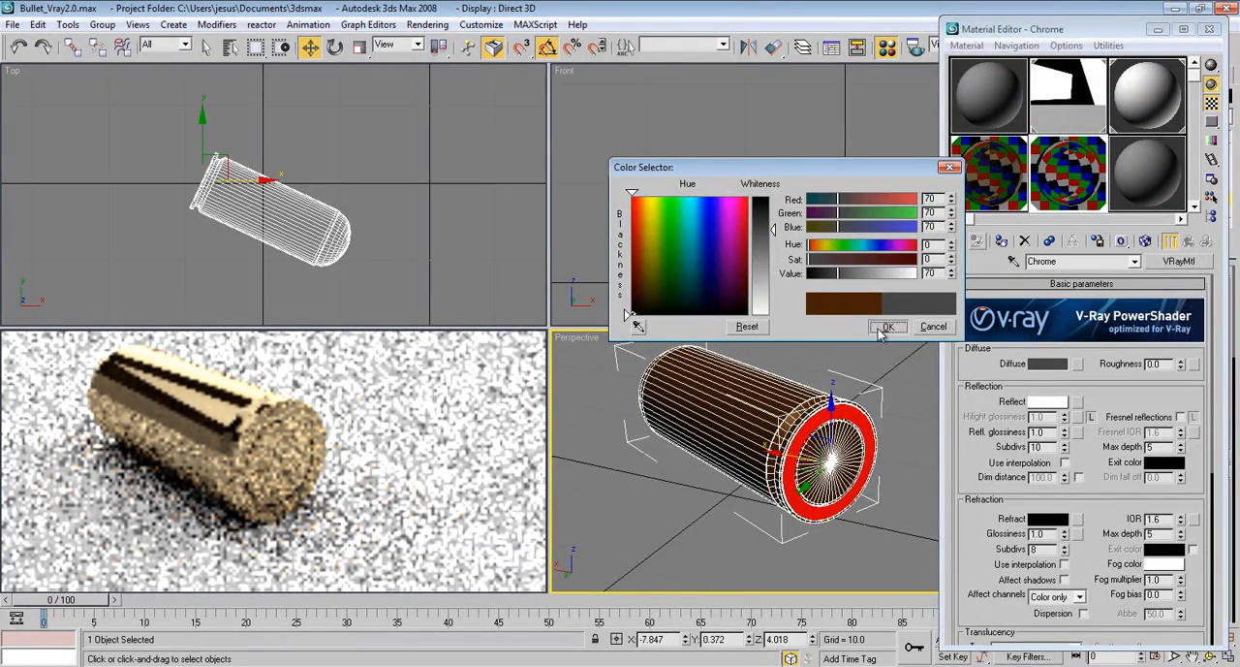
pyautogui.click(883, 326)
pyautogui.moveTo(1118, 406); pyautogui.dragTo(1120, 399)
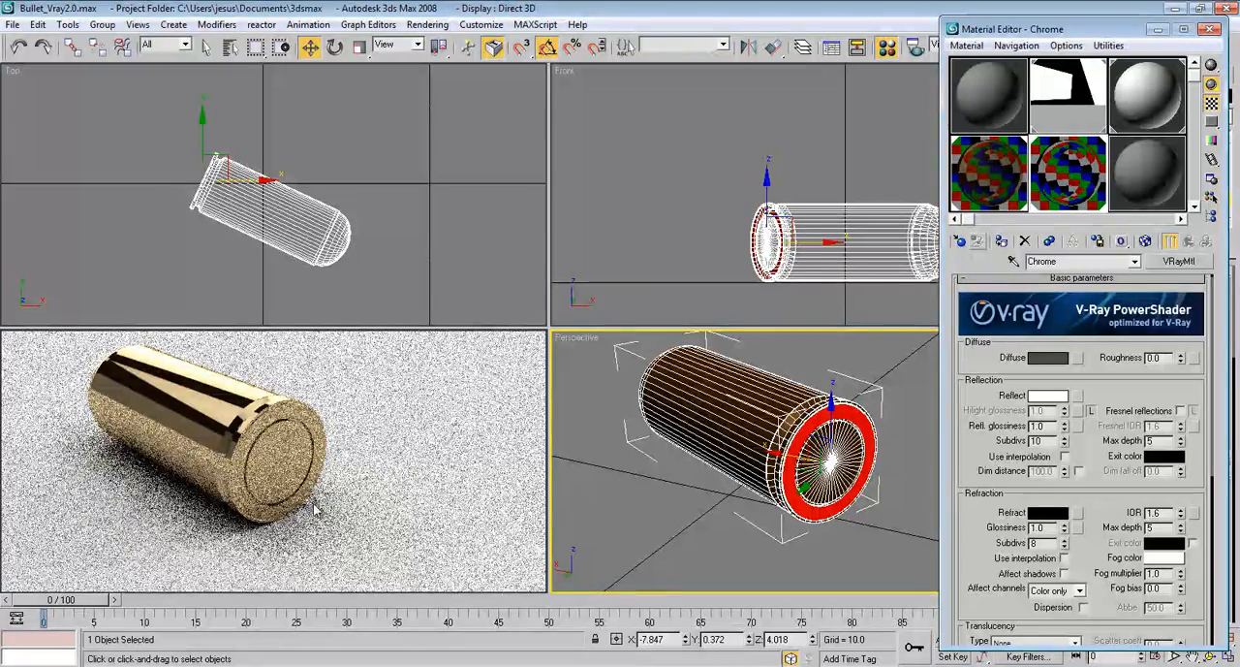
pyautogui.click(1211, 29)
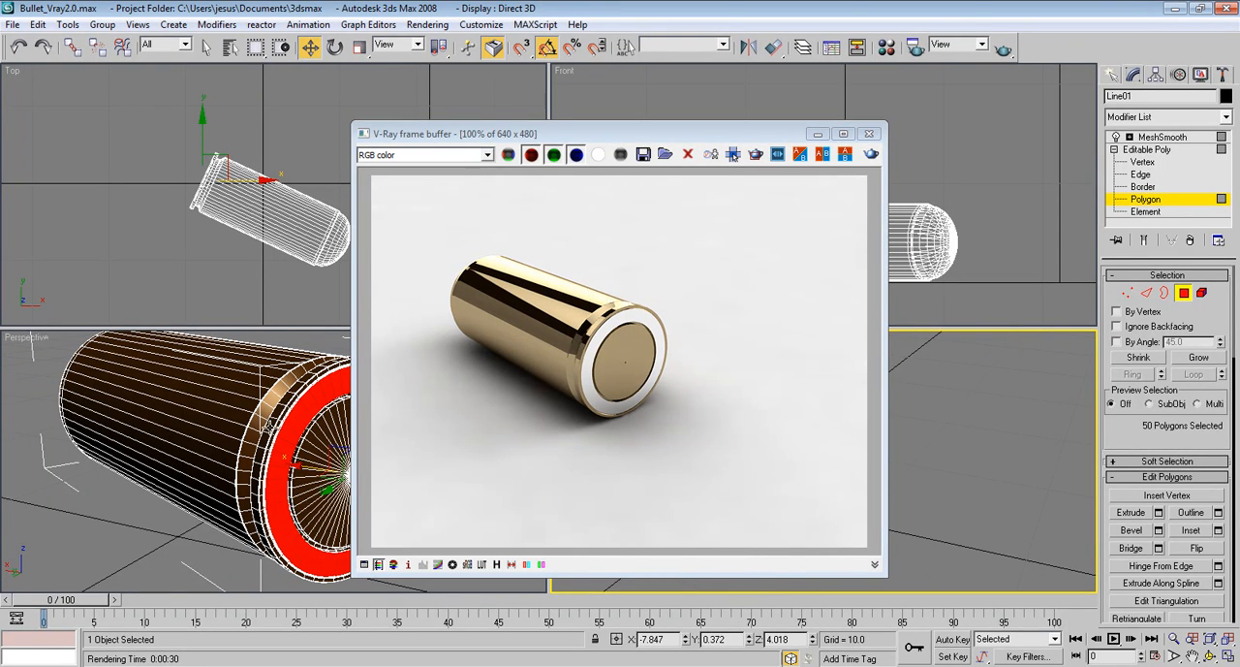
# Close the rendered image, leave polygon editing with nothing selected, and maximize the angled Perspective viewport
pyautogui.click(869, 134)
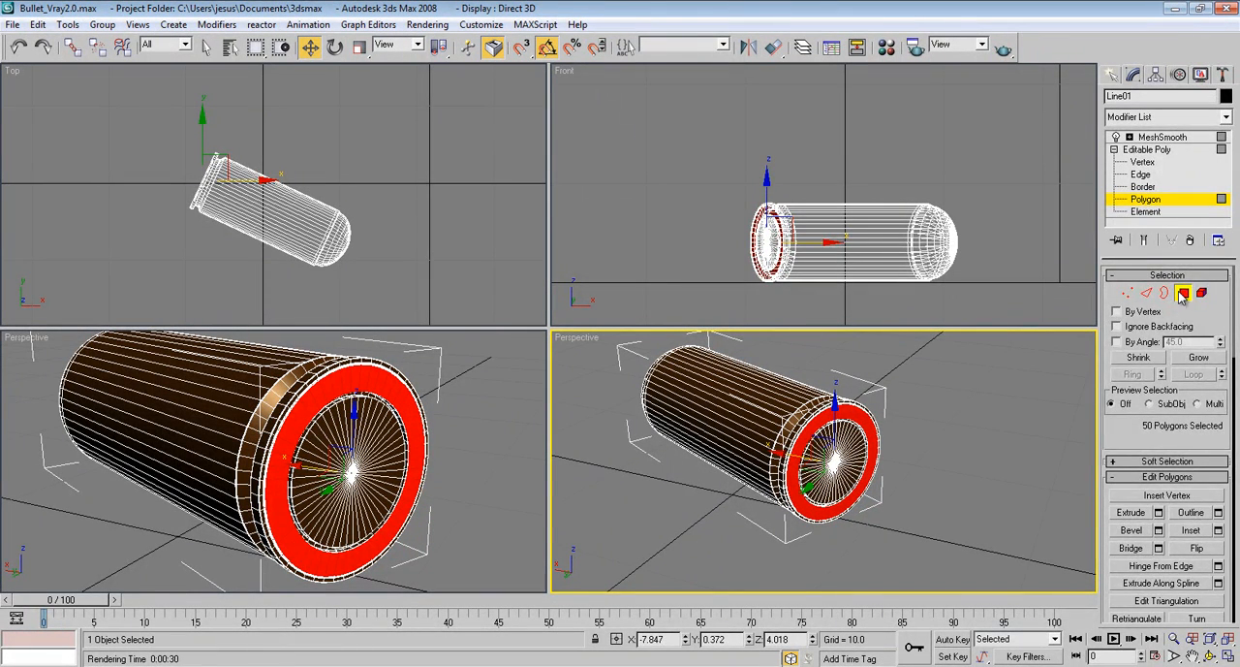
pyautogui.click(1183, 294)
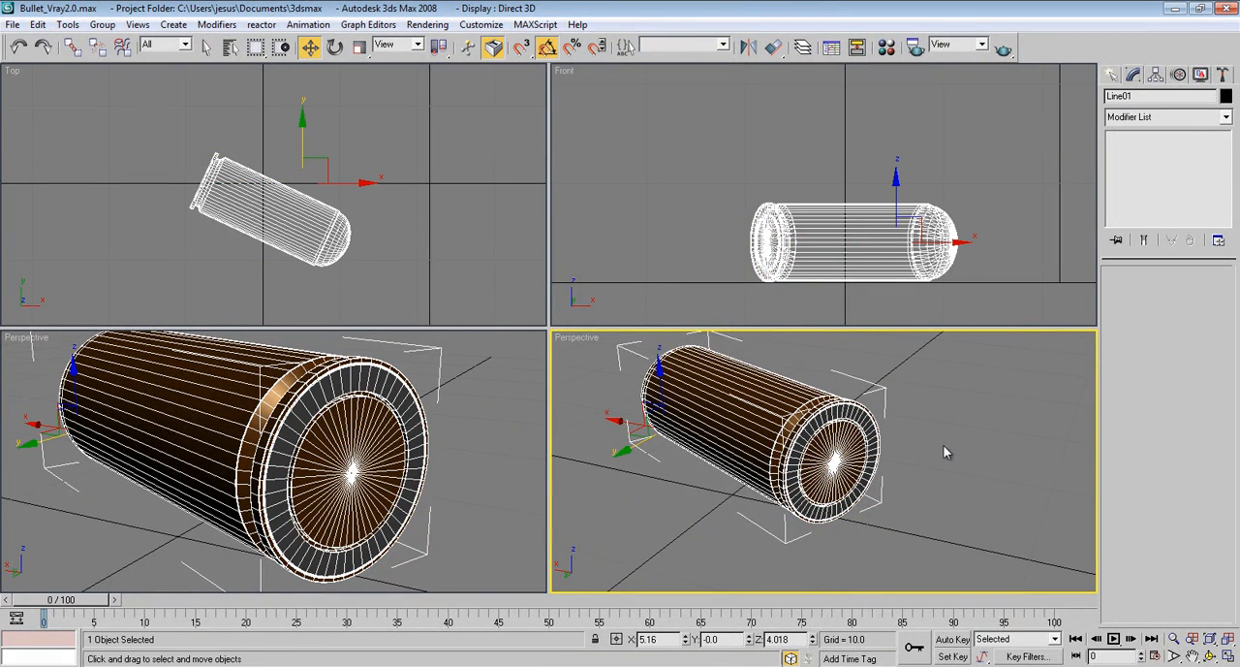
pyautogui.click(916, 472)
pyautogui.hotkey('alt', 'w')
pyautogui.moveTo(721, 311); pyautogui.dragTo(755, 376, button='middle')
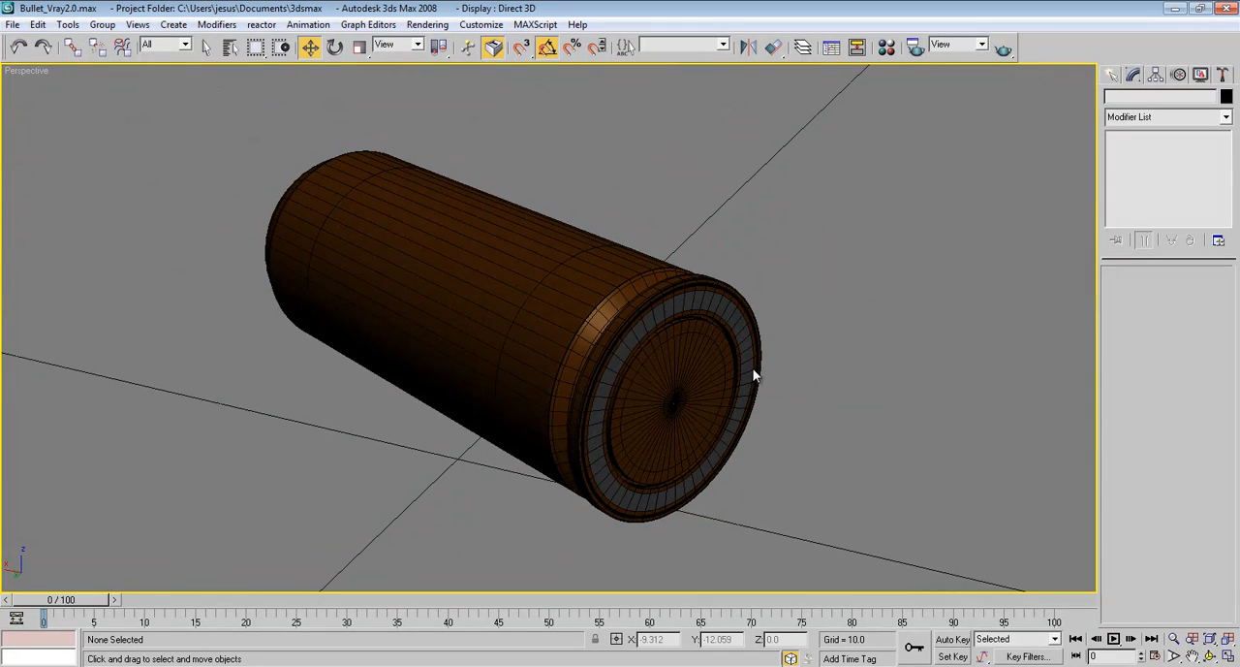
# Hide the edge display and create one copy of the bullet rotated 65 degrees about the vertical axis
pyautogui.click(609, 347)
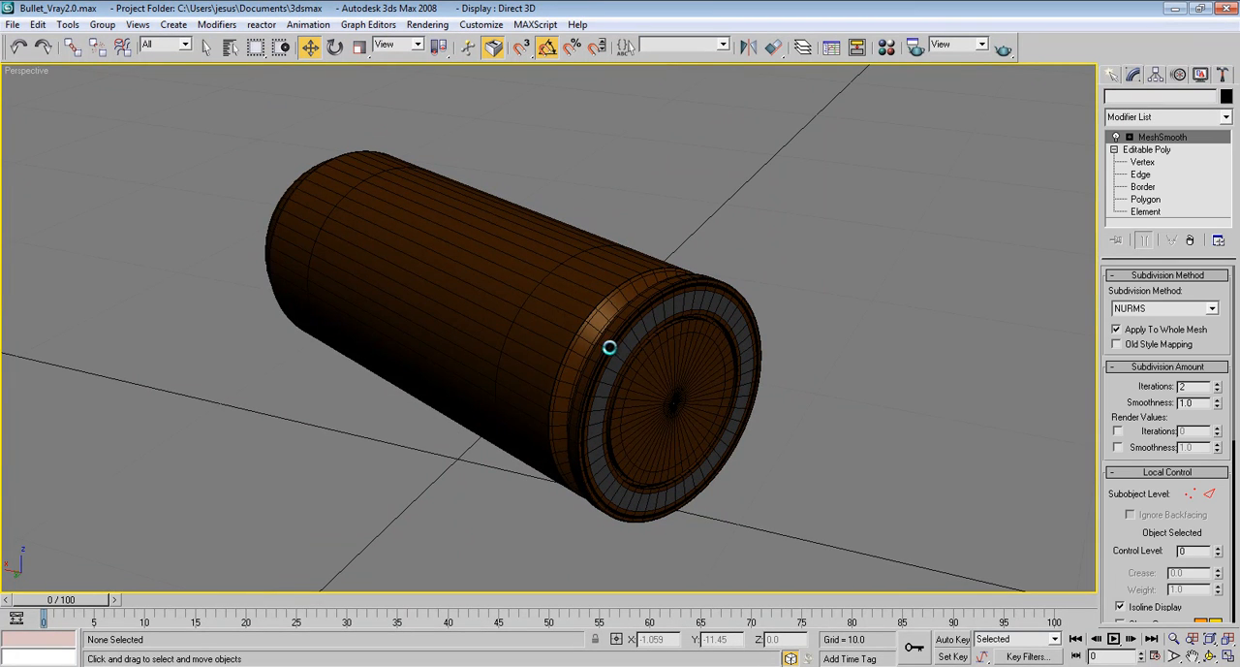
pyautogui.click(668, 375)
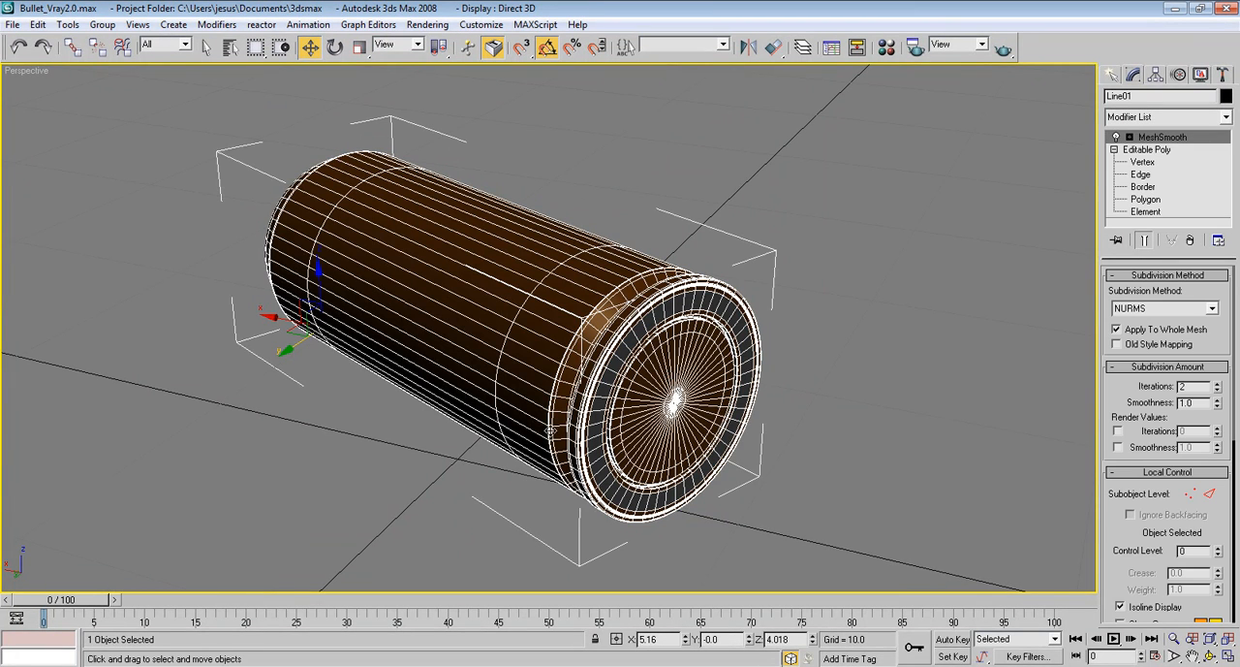
pyautogui.keyDown('alt'); pyautogui.moveTo(564, 422); pyautogui.dragTo(598, 428, button='middle'); pyautogui.keyUp('alt')
pyautogui.scroll(-2, 579, 423)
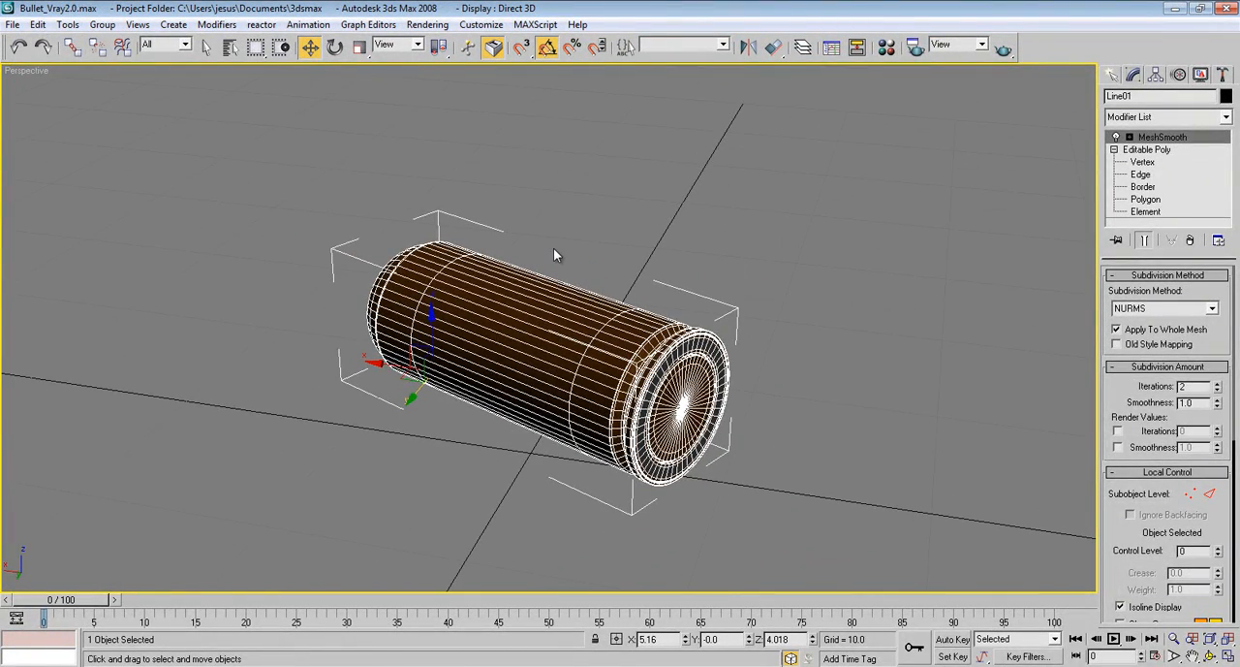
pyautogui.press('F4')
pyautogui.click(335, 46)
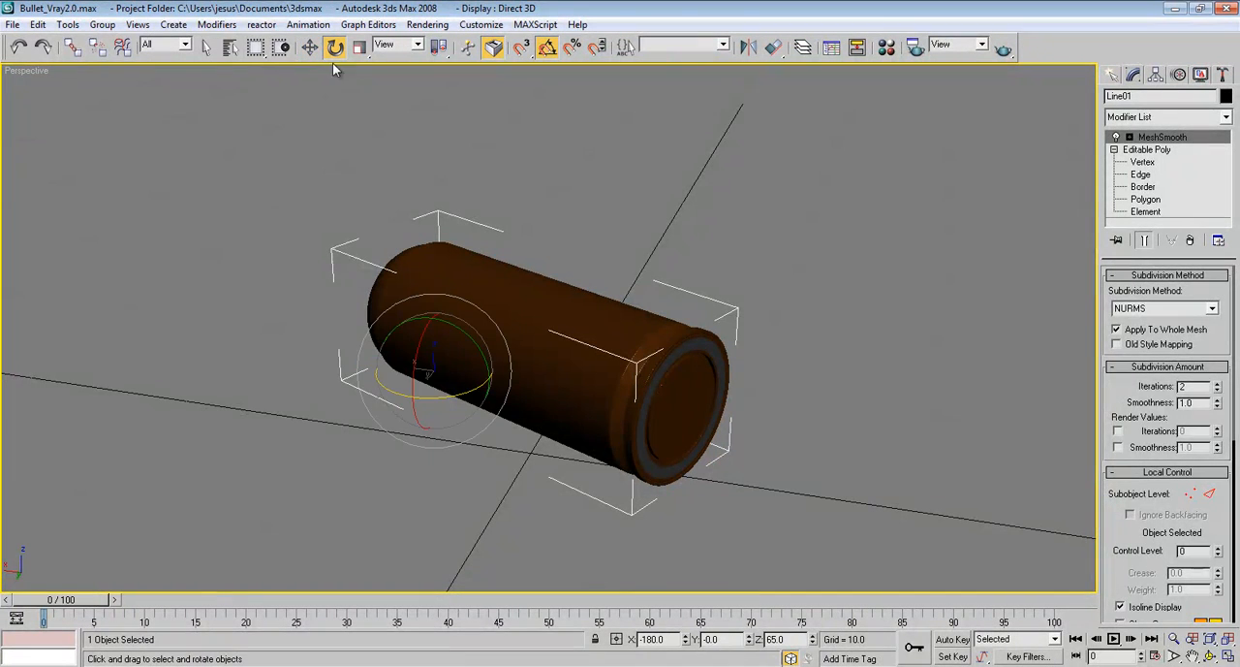
pyautogui.moveTo(449, 396)
pyautogui.keyDown('shift'); pyautogui.mouseDown()
pyautogui.moveTo(525, 379)
pyautogui.moveTo(495, 378)
pyautogui.mouseUp(); pyautogui.keyUp('shift')
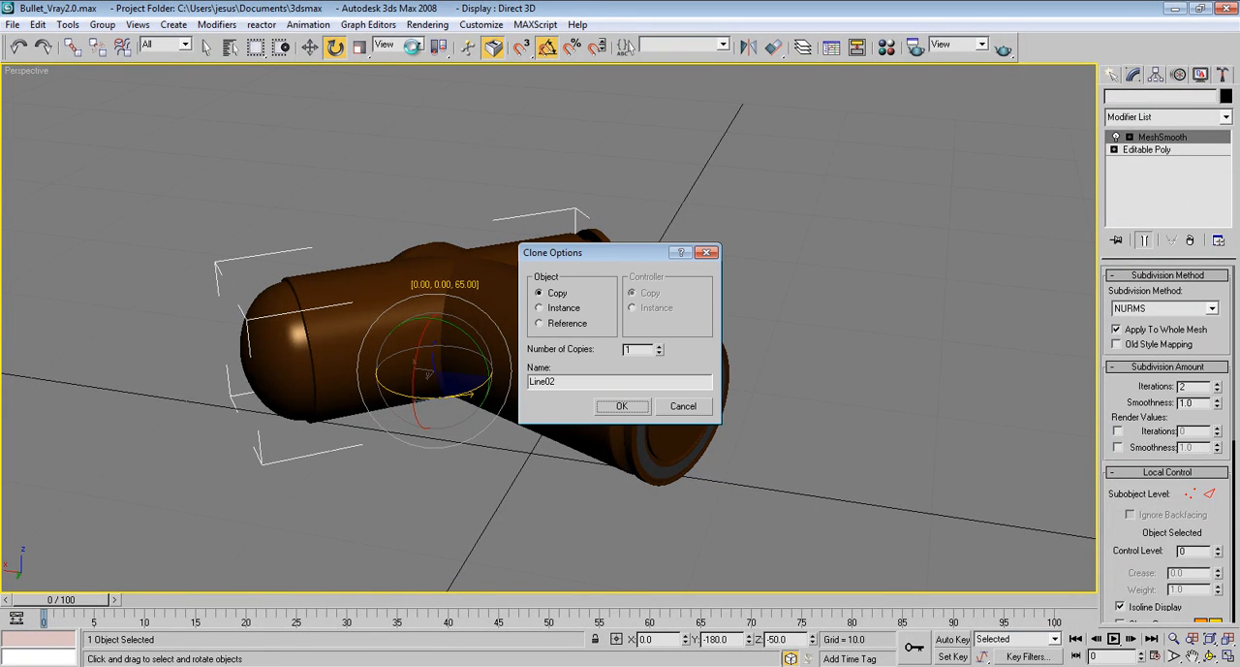
pyautogui.press('Return')
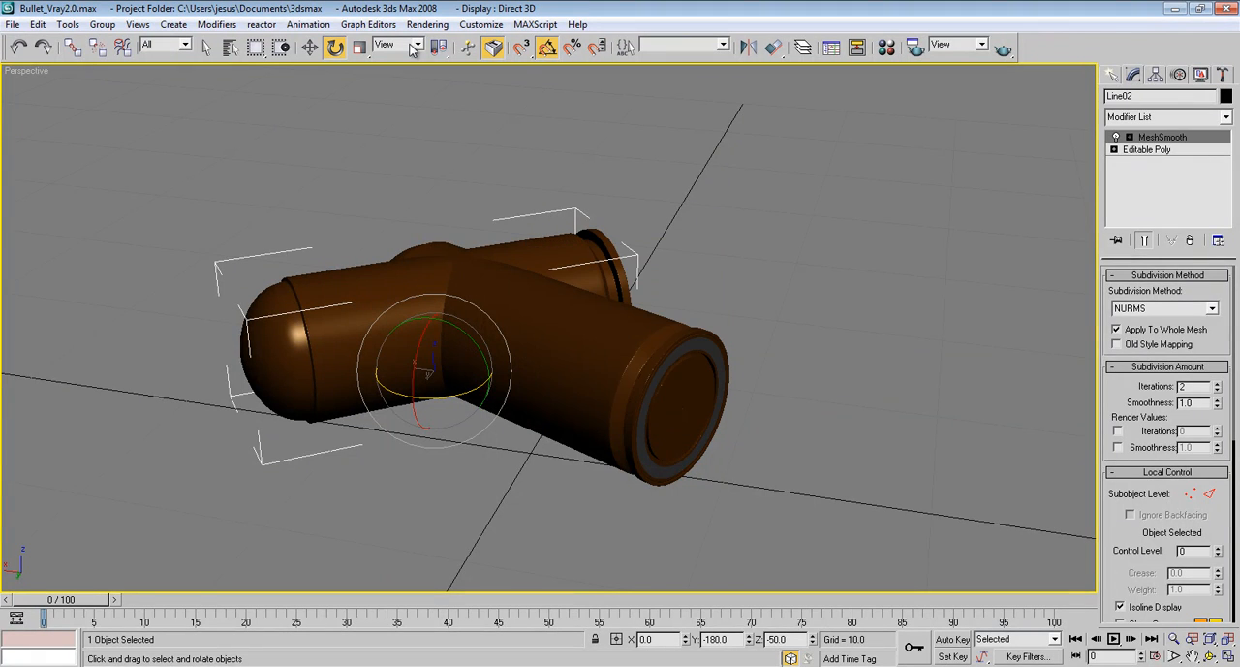
# Switch rotation to the Local coordinate system and tilt the copied bullet so its nose points upward
pyautogui.click(412, 46)
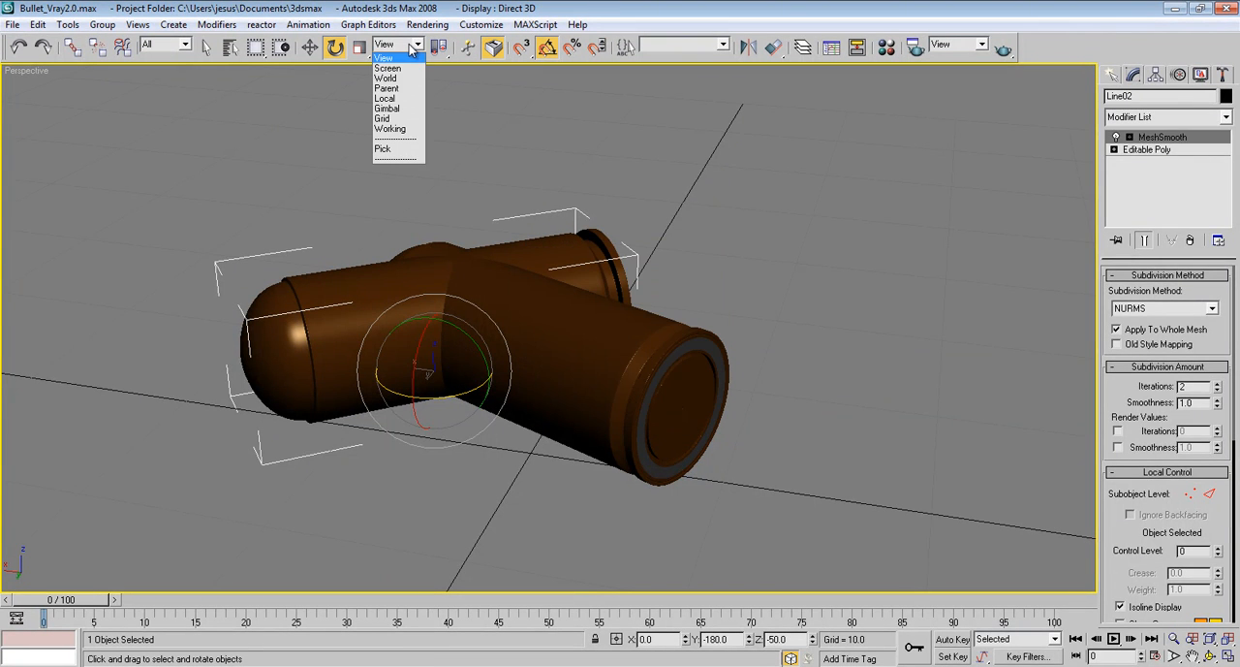
pyautogui.click(399, 98)
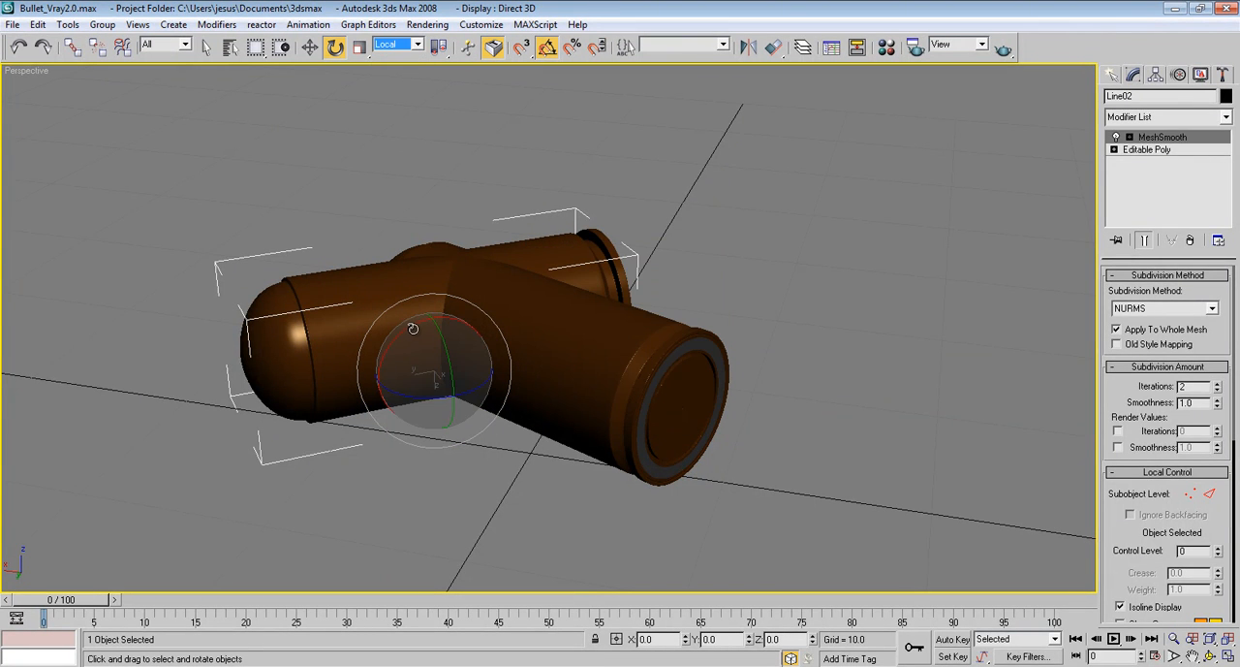
pyautogui.moveTo(413, 328); pyautogui.dragTo(422, 323)
# In the Front view, move the copied bullet to about X -3.8, Z 7.8 so its rim rests on the ground line
pyautogui.press('f')
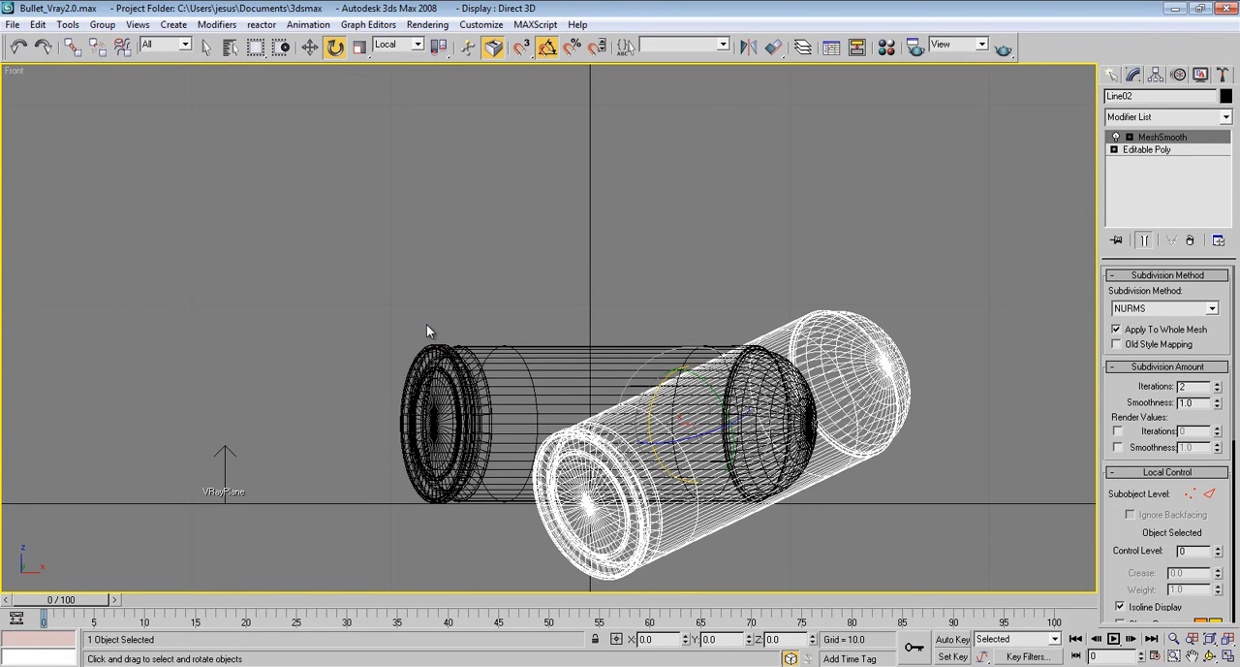
pyautogui.press('w')
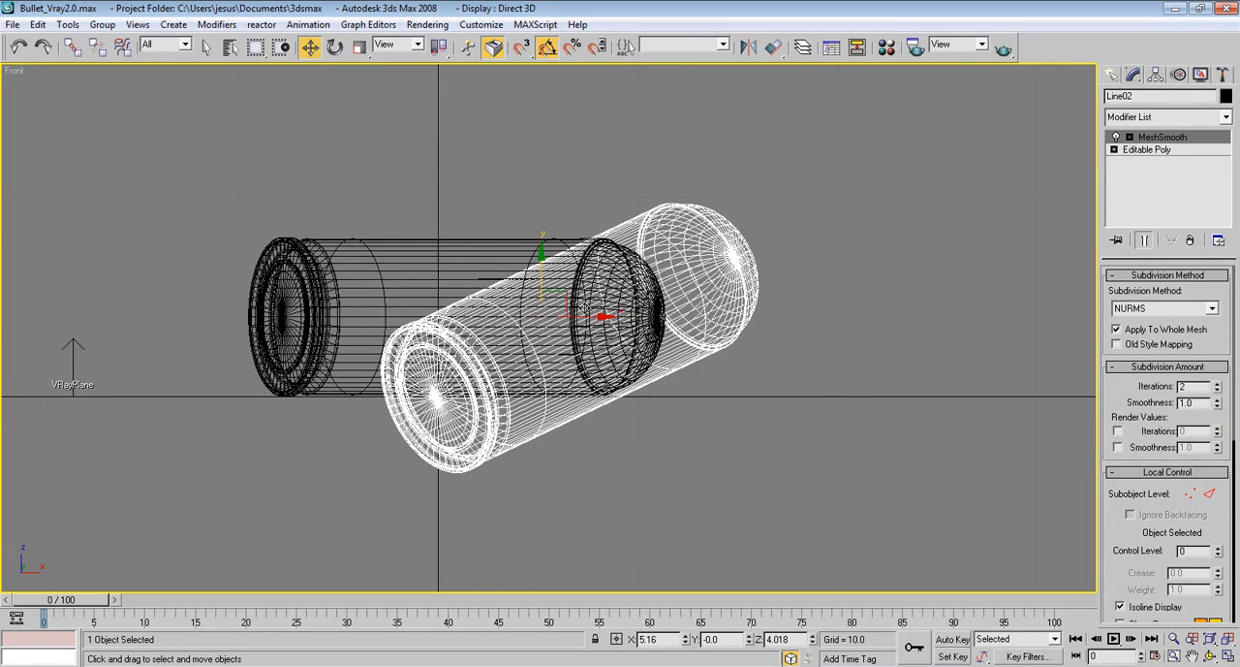
pyautogui.moveTo(569, 295); pyautogui.dragTo(385, 217)
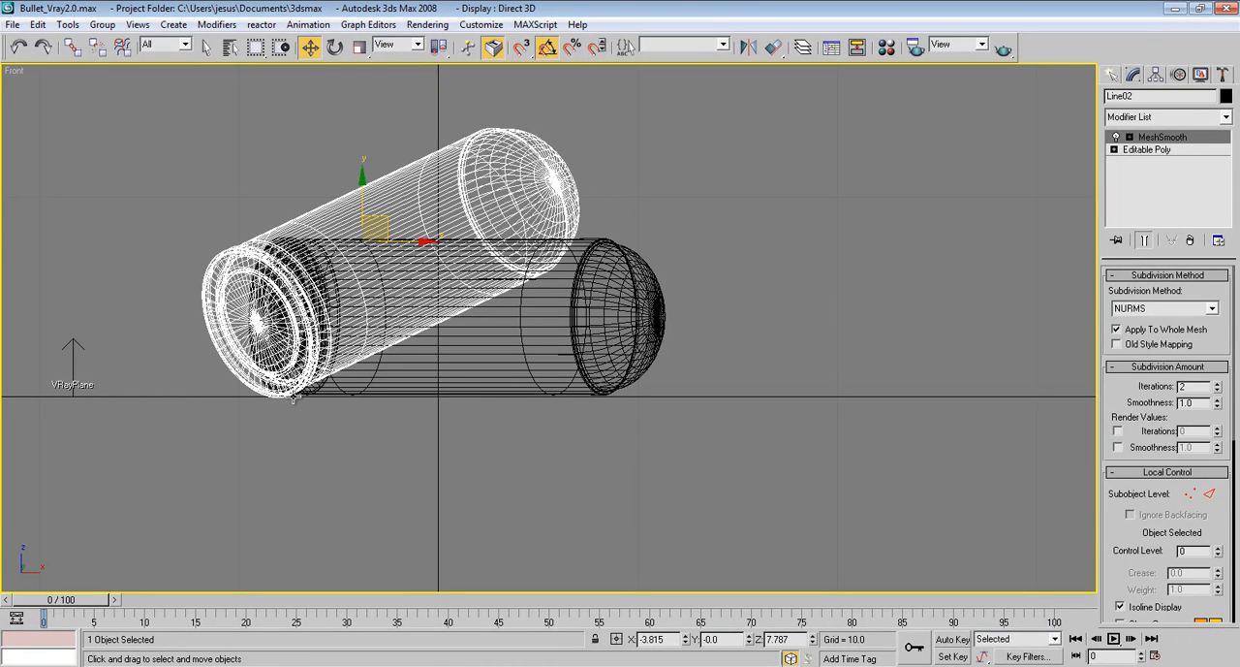
# In the Perspective view, move the copied bullet horizontally behind the original to about X -5.9, Y -8.8
pyautogui.press('p')
pyautogui.moveTo(399, 272); pyautogui.dragTo(428, 387, button='middle')
pyautogui.scroll(-2, 428, 387)
pyautogui.scroll(-2, 431, 387)
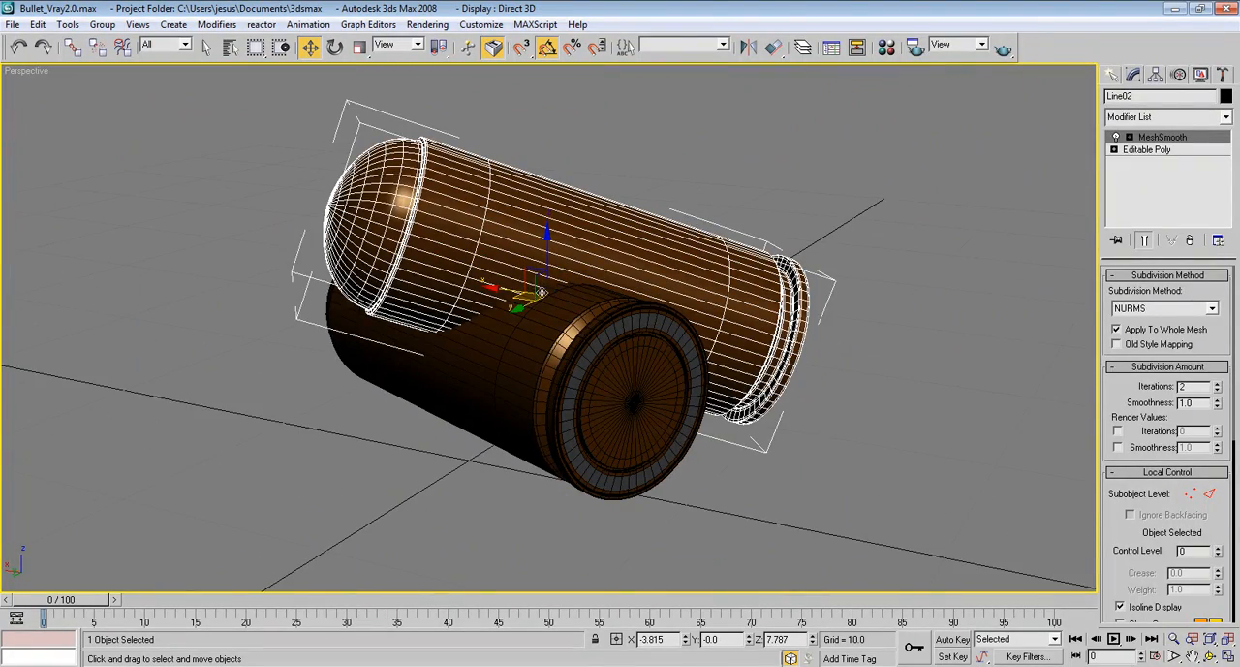
pyautogui.moveTo(520, 295); pyautogui.dragTo(659, 257)
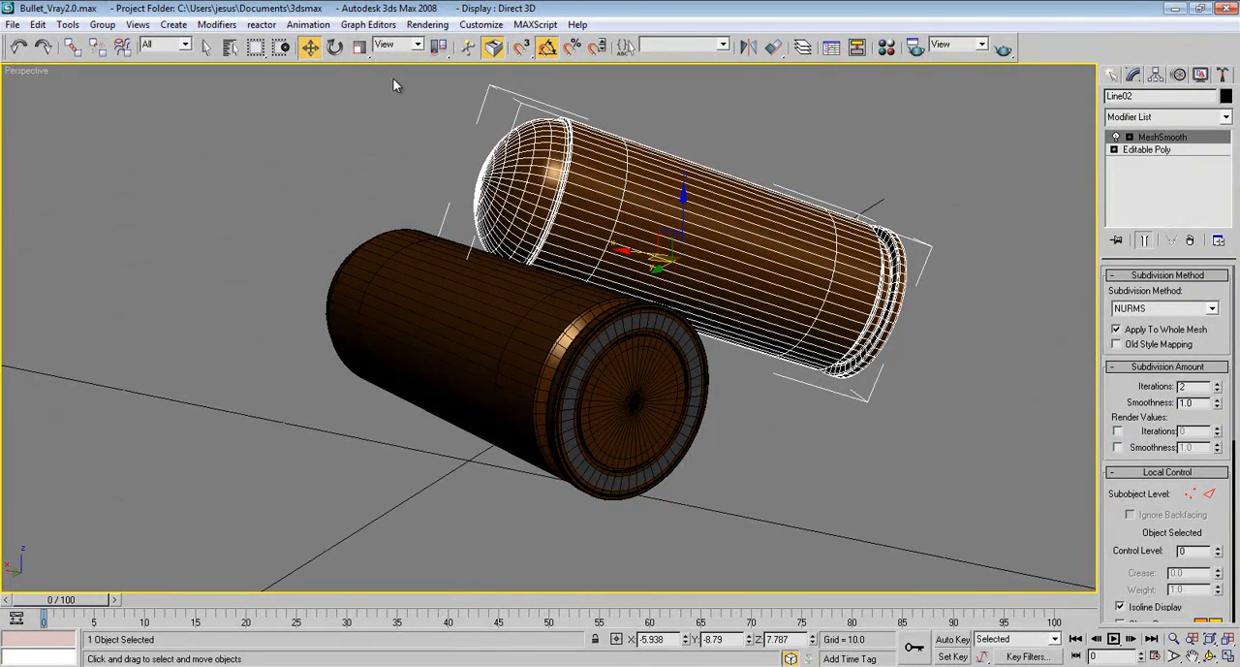
# Tilt the copied bullet more steeply about its local axis and move it against the original at about X -3.3, Z 7.4
pyautogui.click(334, 49)
pyautogui.moveTo(650, 215); pyautogui.dragTo(659, 204)
pyautogui.click(310, 47)
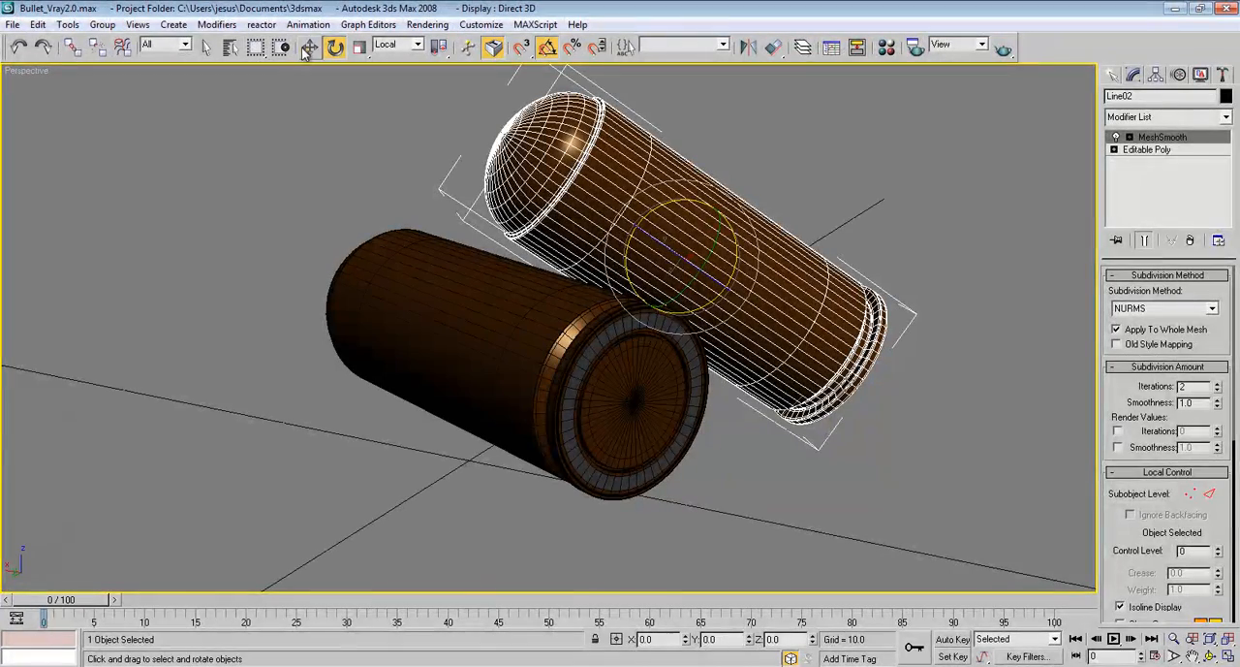
pyautogui.moveTo(661, 236); pyautogui.dragTo(583, 253)
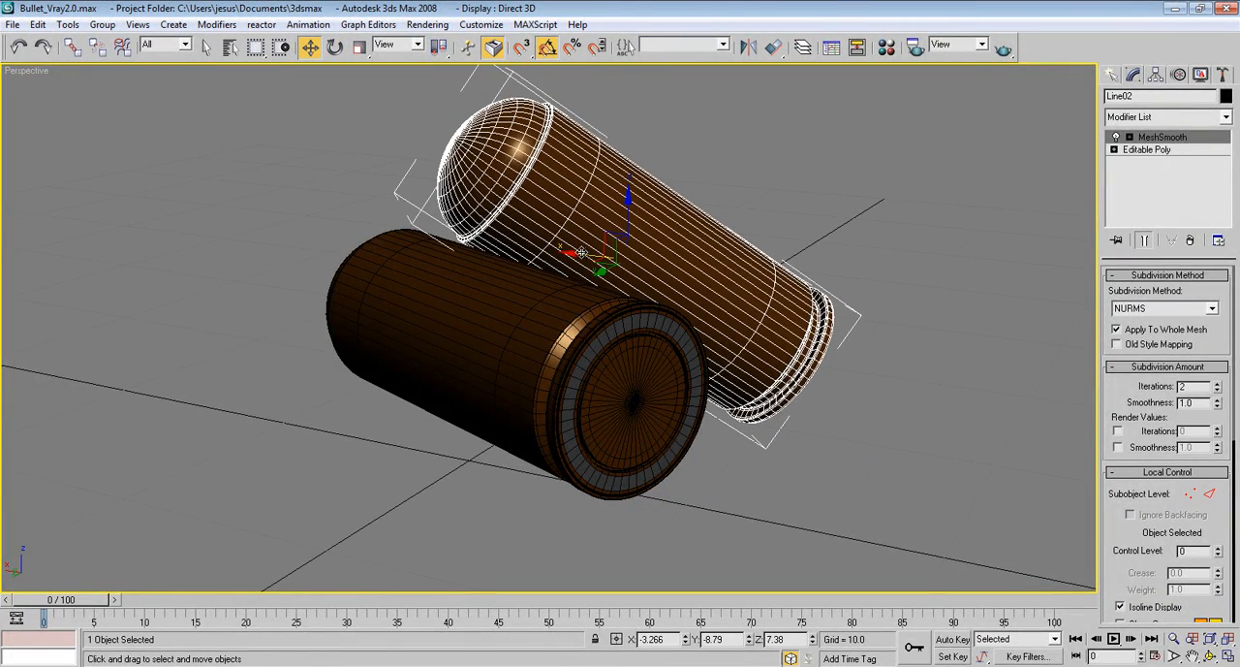
# In the Left view, move the tilted bullet up onto the original so its rim rests on the ground, at about Y -5, Z 10.1
pyautogui.press('l')
pyautogui.scroll(10, 633, 309)
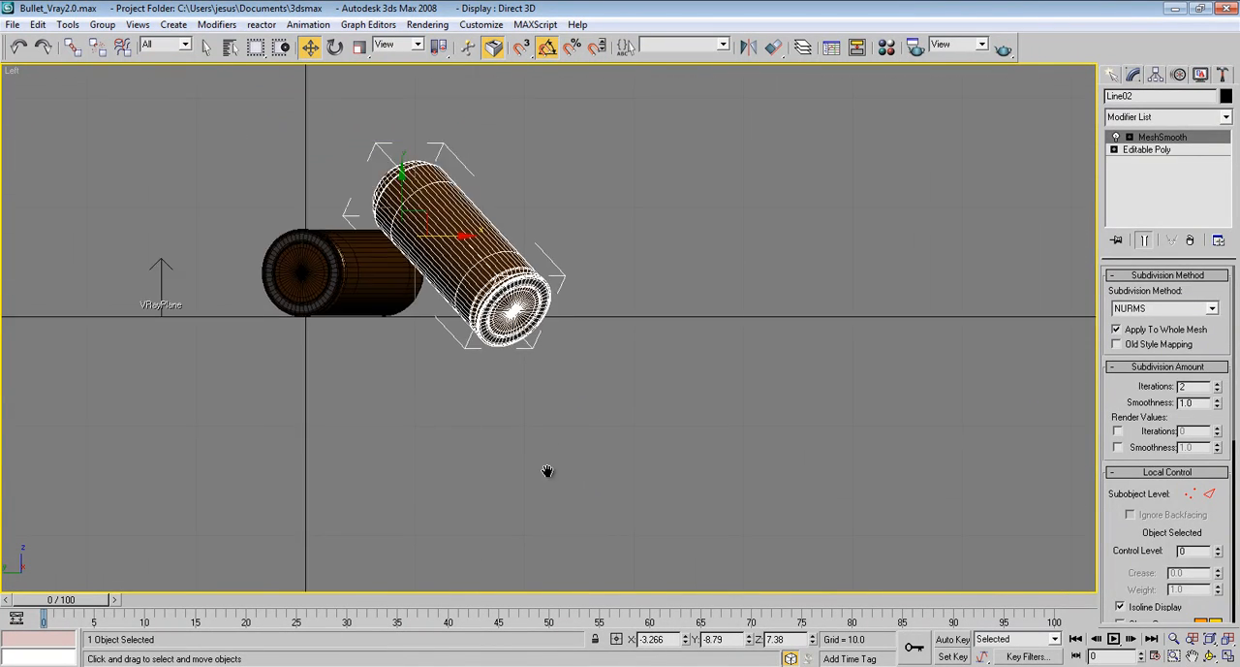
pyautogui.moveTo(406, 246); pyautogui.dragTo(310, 213)
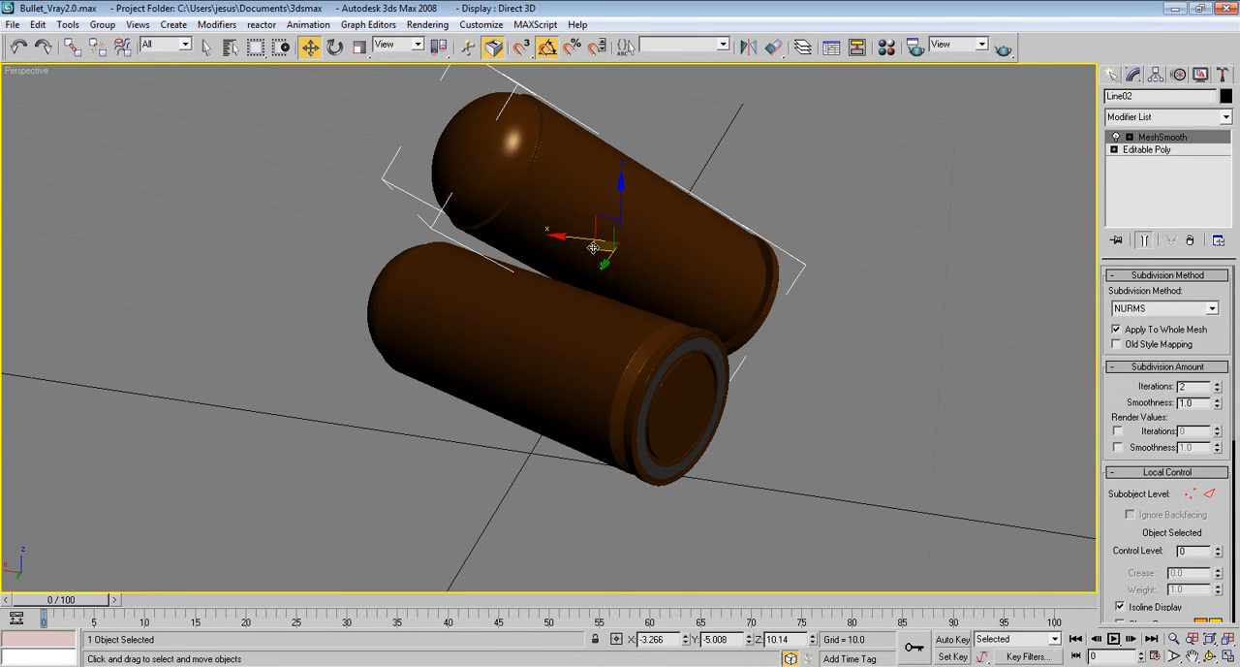
# Fine-tune the tilted bullet's contact with the original in the Perspective and Left views, placing it at about X -3.2, Y -4.6, Z 10.1
pyautogui.keyDown('alt'); pyautogui.moveTo(593, 248); pyautogui.dragTo(556, 326, button='middle'); pyautogui.keyUp('alt')
pyautogui.scroll(5, 514, 248)
pyautogui.moveTo(447, 154); pyautogui.dragTo(464, 149)
pyautogui.keyDown('alt'); pyautogui.moveTo(425, 223); pyautogui.dragTo(441, 238, button='middle'); pyautogui.keyUp('alt')
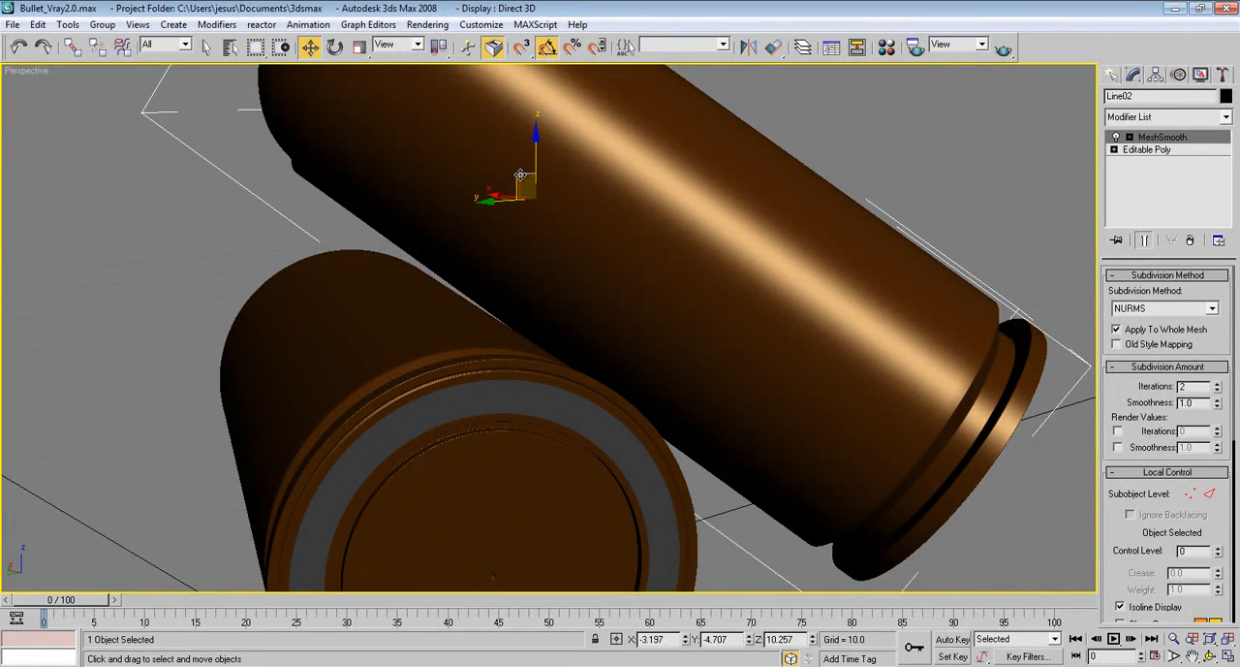
pyautogui.moveTo(519, 177); pyautogui.dragTo(518, 179)
pyautogui.keyDown('alt'); pyautogui.moveTo(518, 179); pyautogui.dragTo(504, 299, button='middle'); pyautogui.keyUp('alt')
pyautogui.scroll(-4, 556, 266)
pyautogui.press('l')
pyautogui.press('F4')
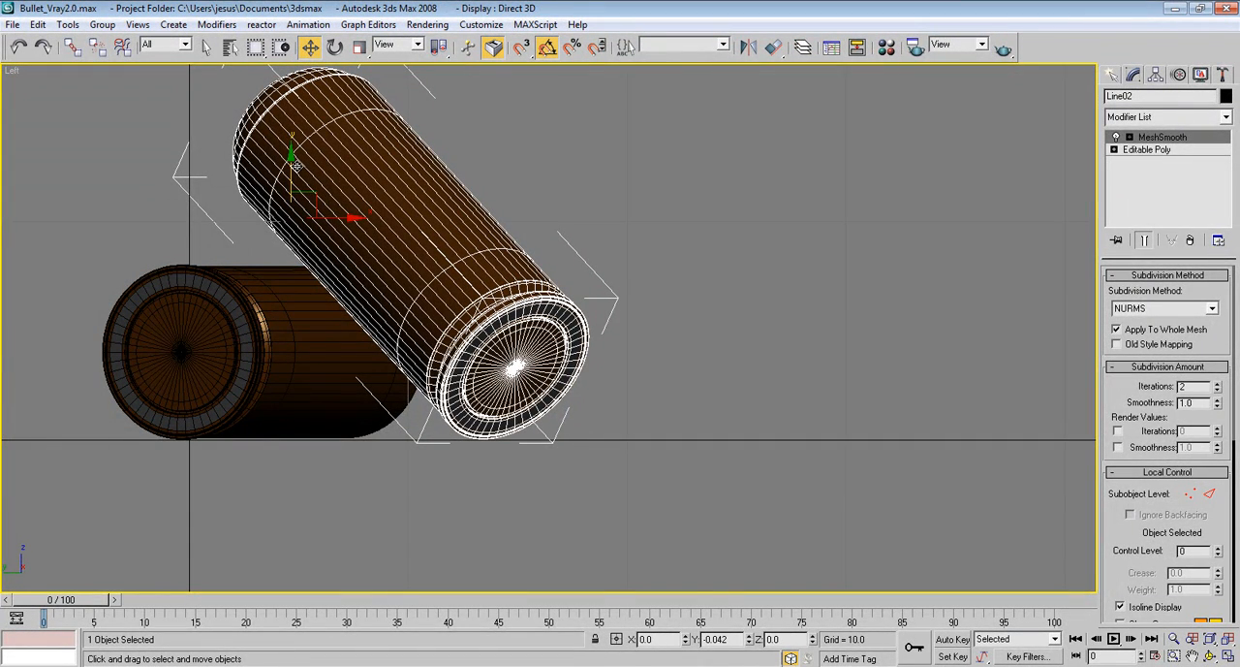
pyautogui.press('p')
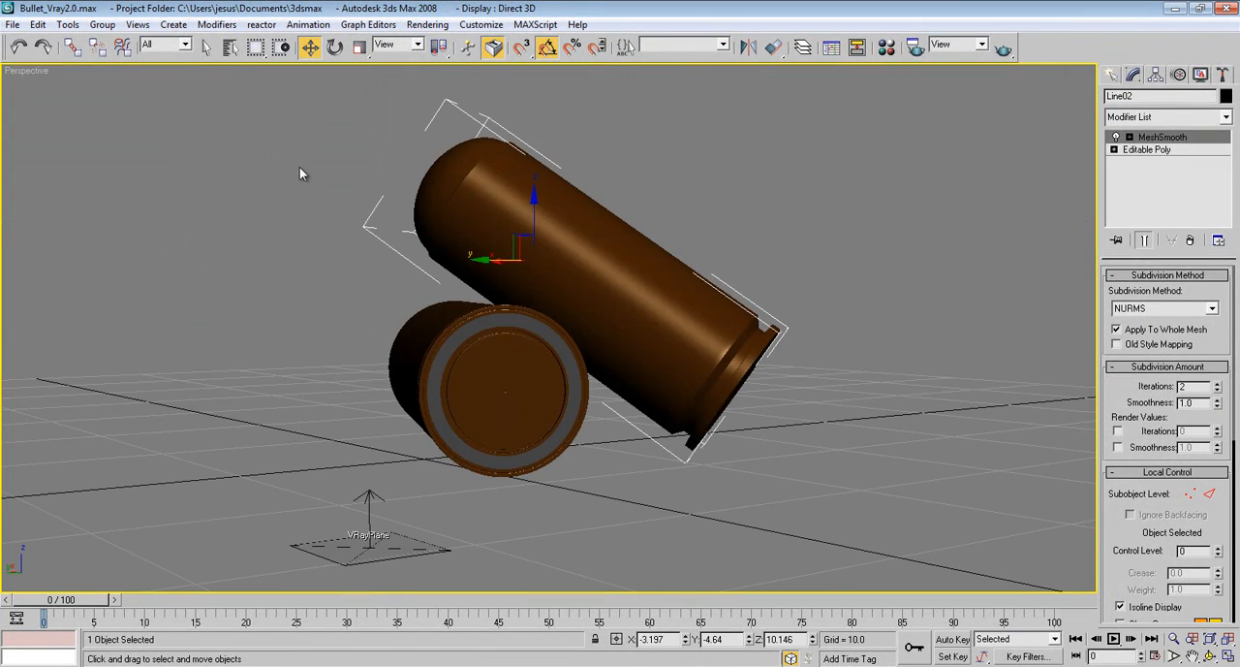
# Clone the original bullet as a single Copy behind the pair, at about X -2, Y -31.8
pyautogui.keyDown('alt'); pyautogui.moveTo(433, 201); pyautogui.dragTo(476, 275, button='middle'); pyautogui.keyUp('alt')
pyautogui.scroll(-4, 460, 236)
pyautogui.click(531, 382)
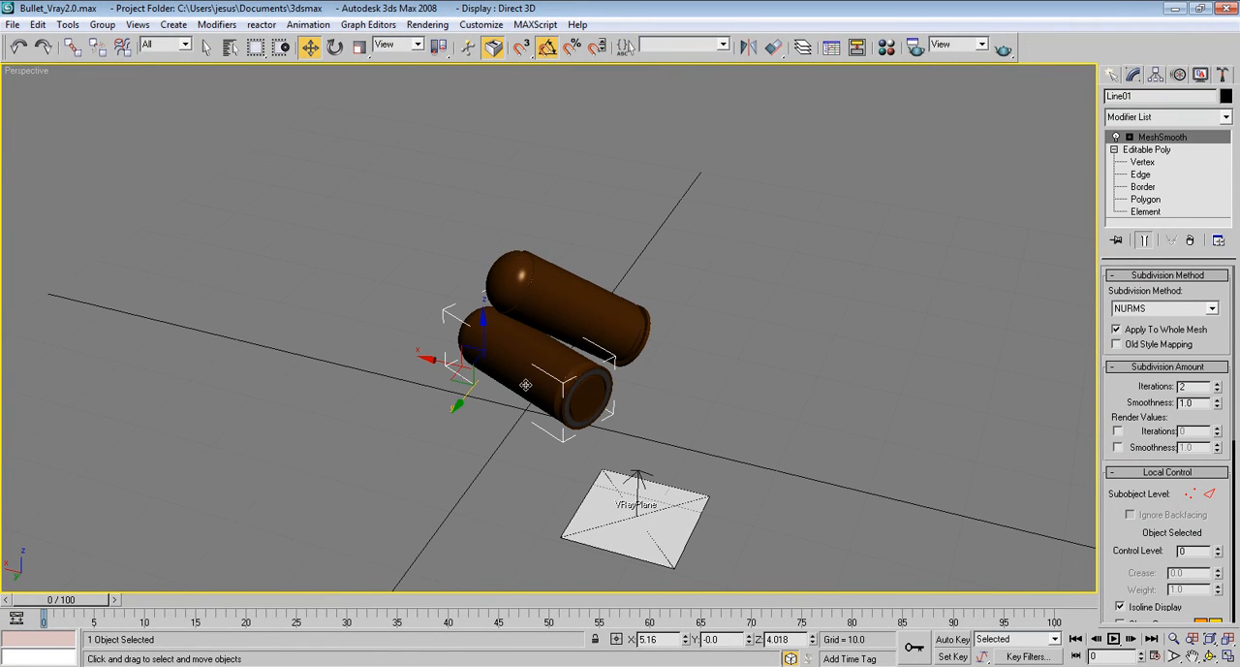
pyautogui.moveTo(389, 338)
pyautogui.keyDown('shift'); pyautogui.mouseDown()
pyautogui.moveTo(336, 306)
pyautogui.moveTo(632, 257)
pyautogui.moveTo(733, 344)
pyautogui.moveTo(712, 315)
pyautogui.moveTo(612, 280)
pyautogui.mouseUp(); pyautogui.keyUp('shift')
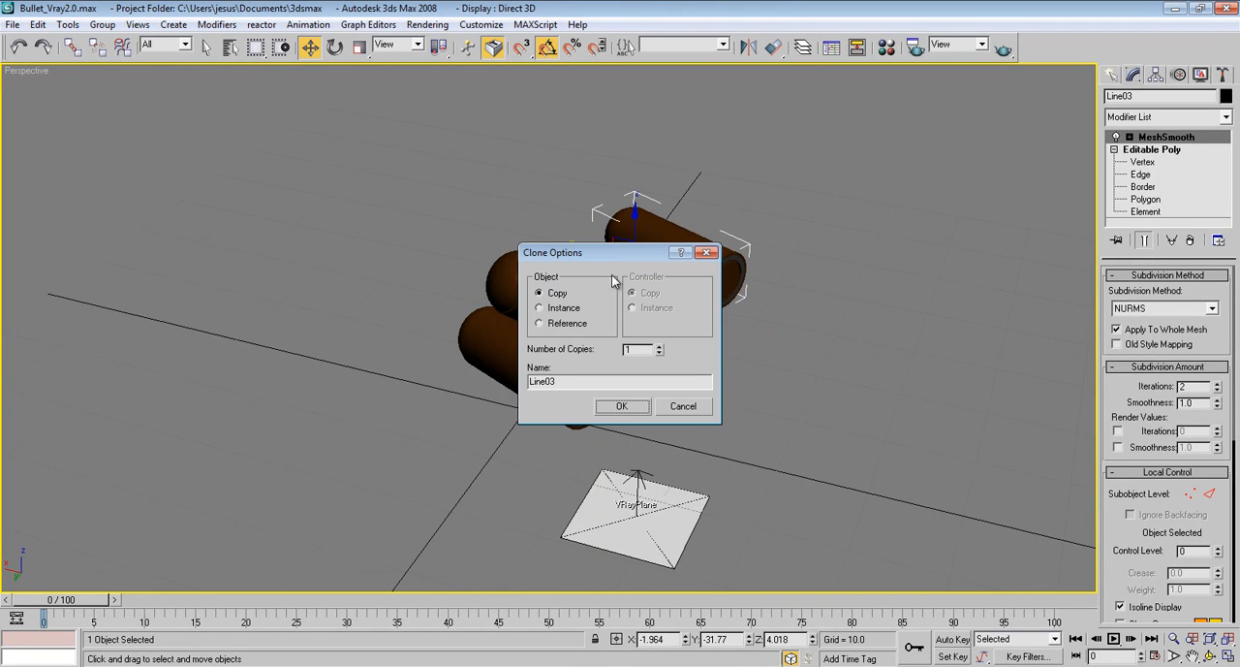
pyautogui.click(634, 412)
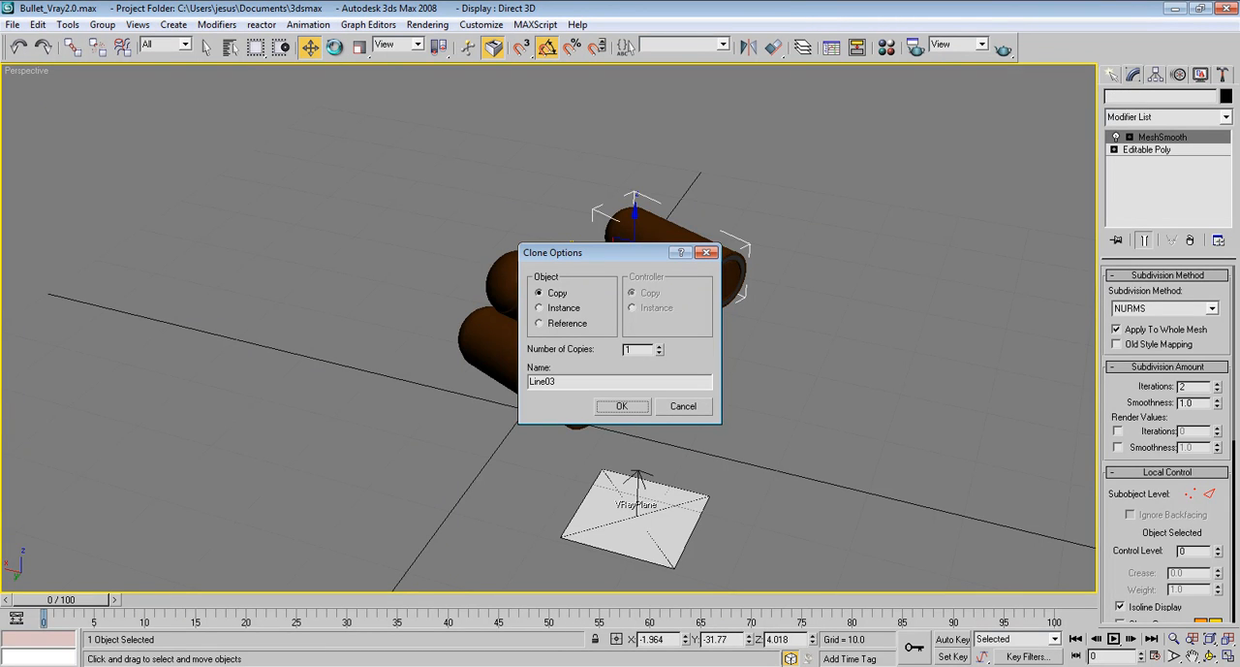
# Rotate the new copy -90 degrees about its local X axis and raise it to about Z 12 so it stands on the ground line
pyautogui.press('e')
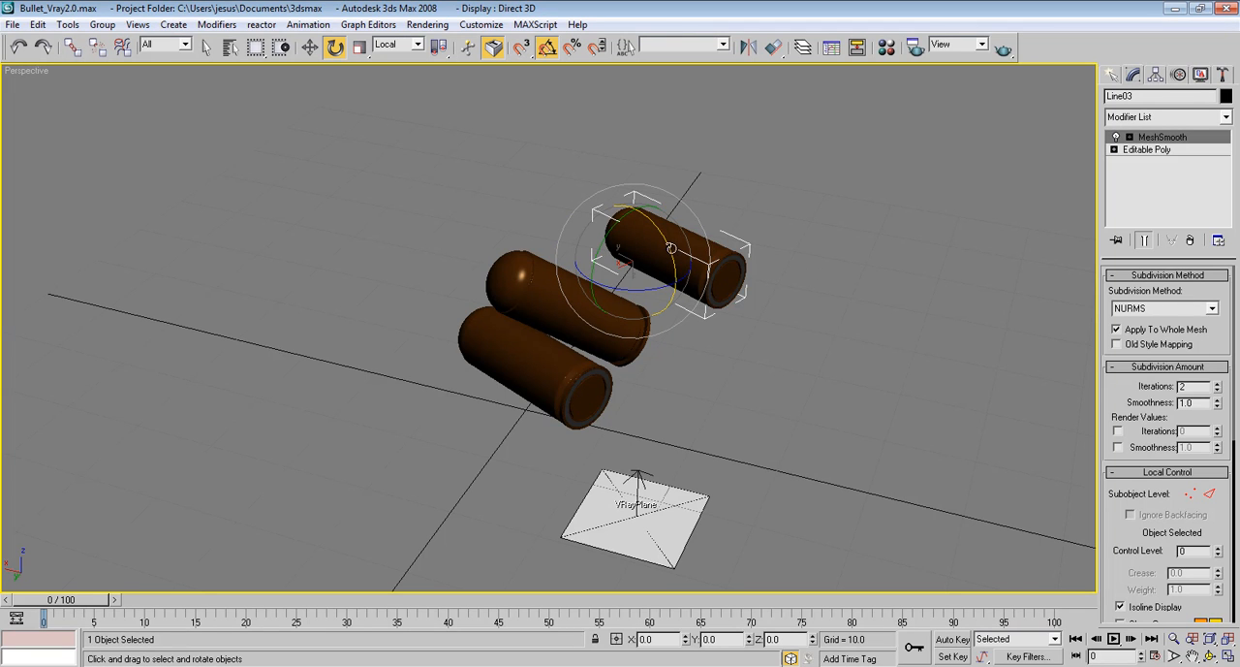
pyautogui.moveTo(671, 248); pyautogui.dragTo(691, 289)
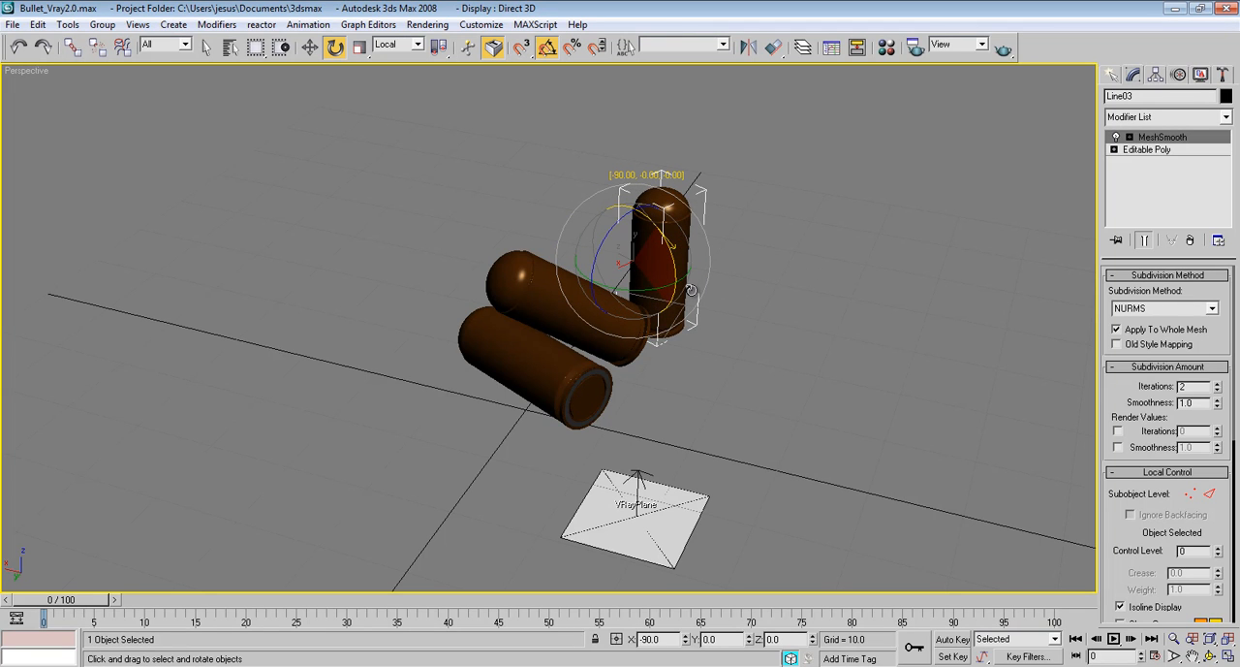
pyautogui.press('w')
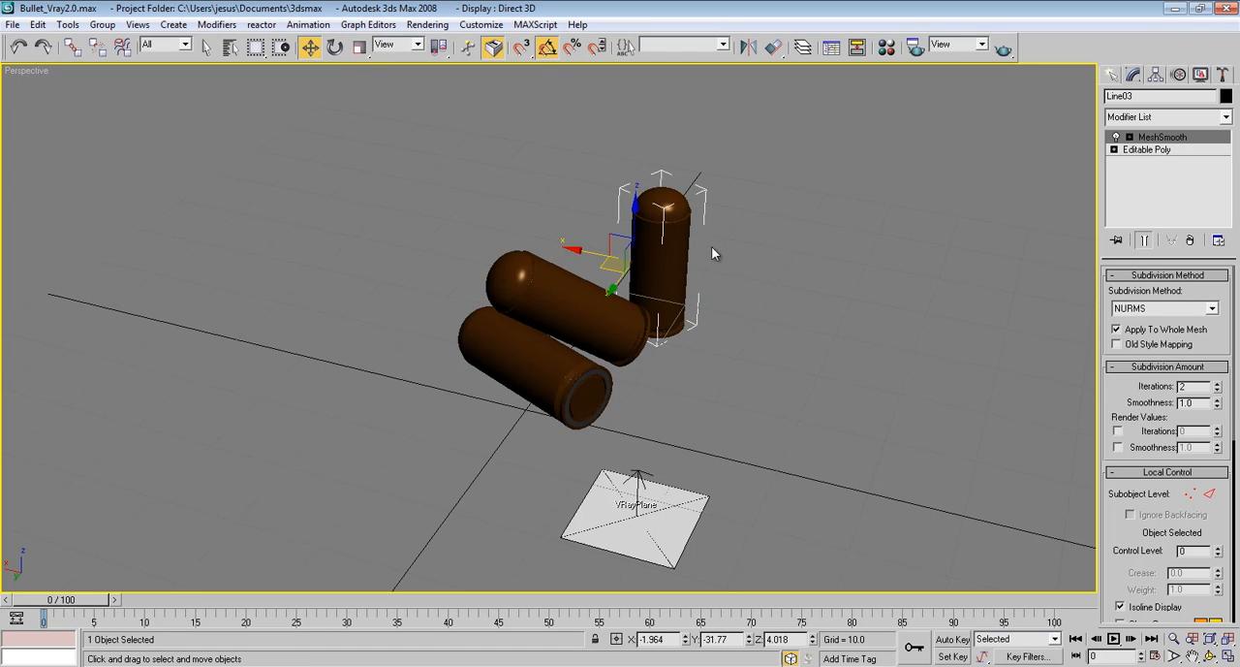
pyautogui.press('f')
pyautogui.press('F3')
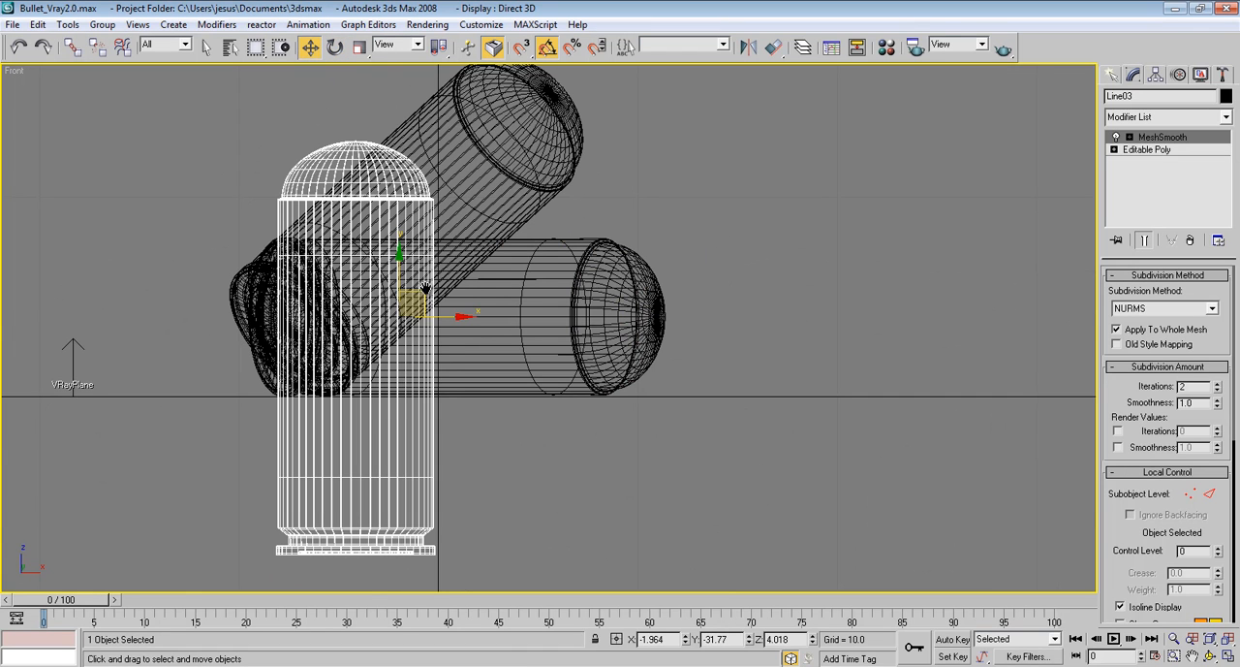
pyautogui.moveTo(424, 287); pyautogui.dragTo(484, 220, button='middle')
pyautogui.moveTo(460, 194); pyautogui.dragTo(469, 37)
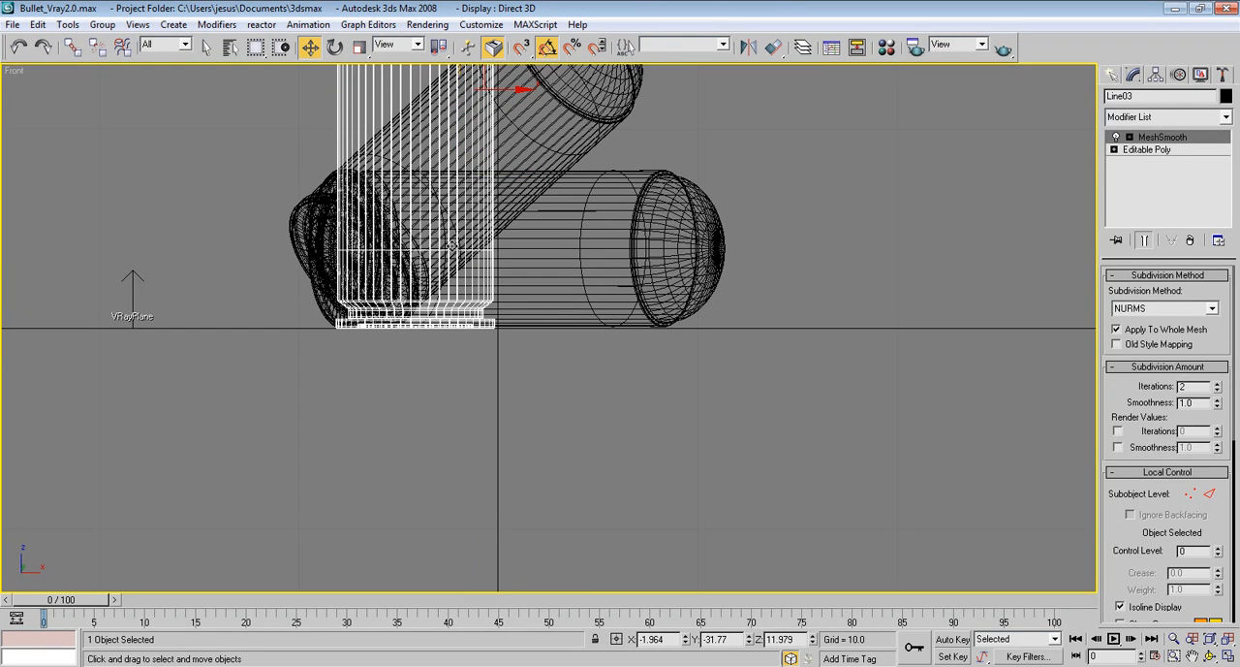
pyautogui.moveTo(454, 256); pyautogui.dragTo(481, 303, button='middle')
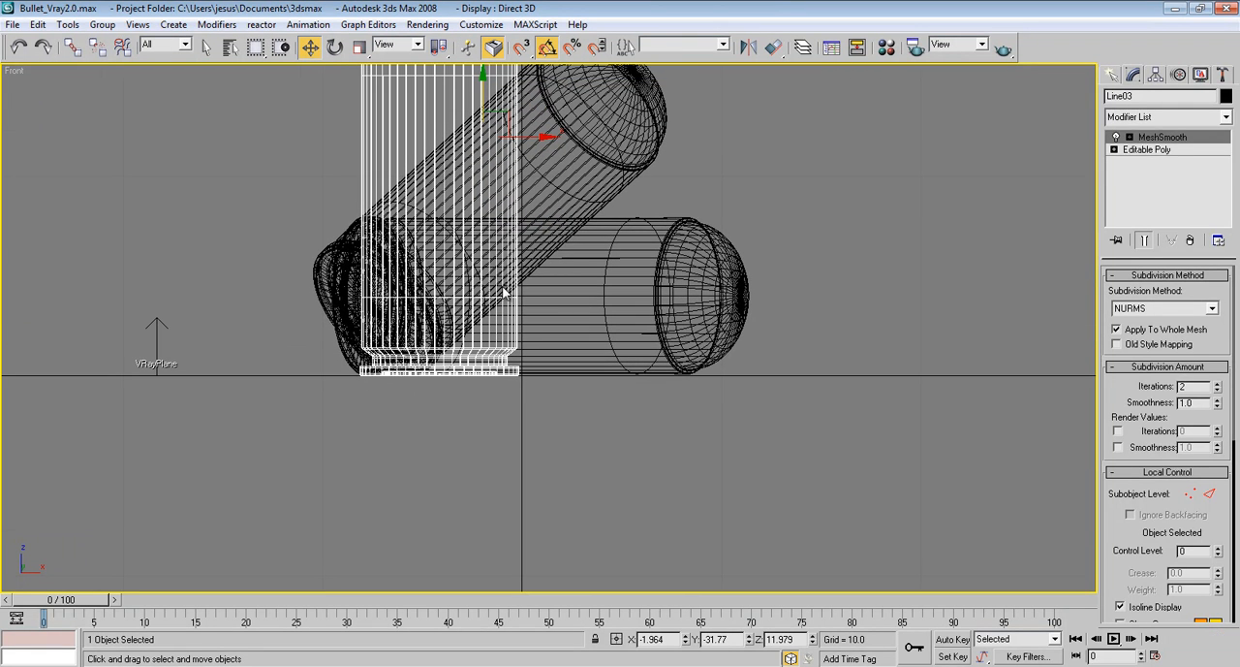
# Show the safe frame in the Perspective view, frame the scattered bullets closely inside it and render the scene
pyautogui.press('p')
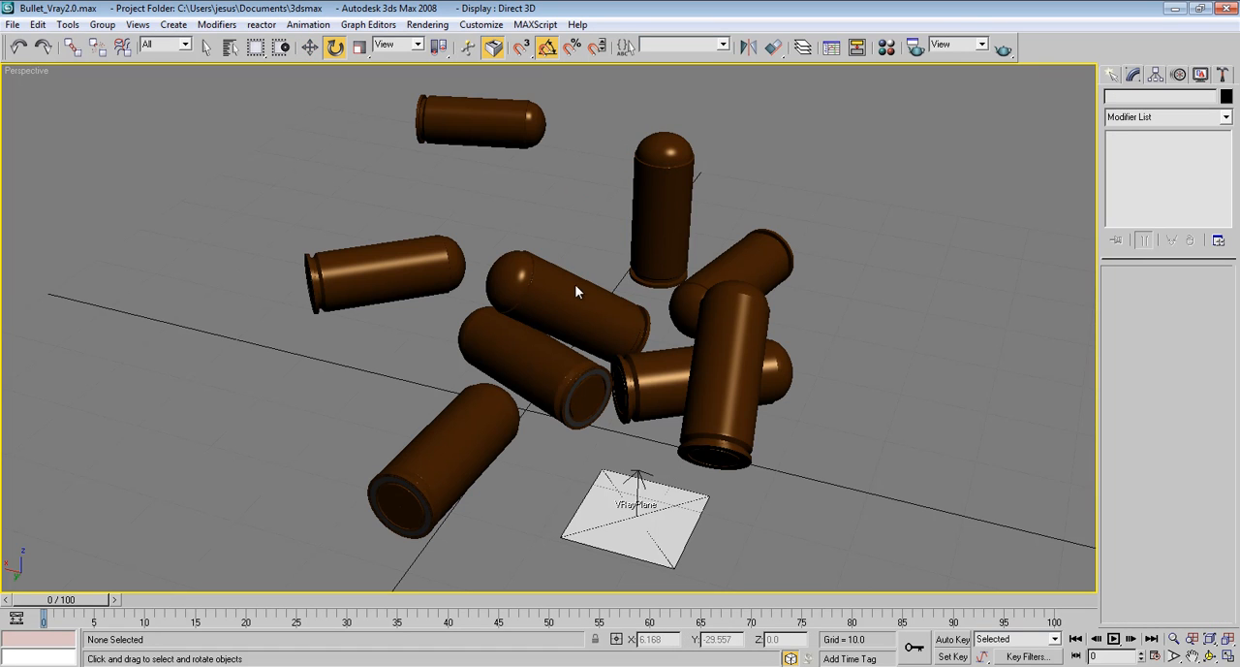
pyautogui.rightClick(11, 73)
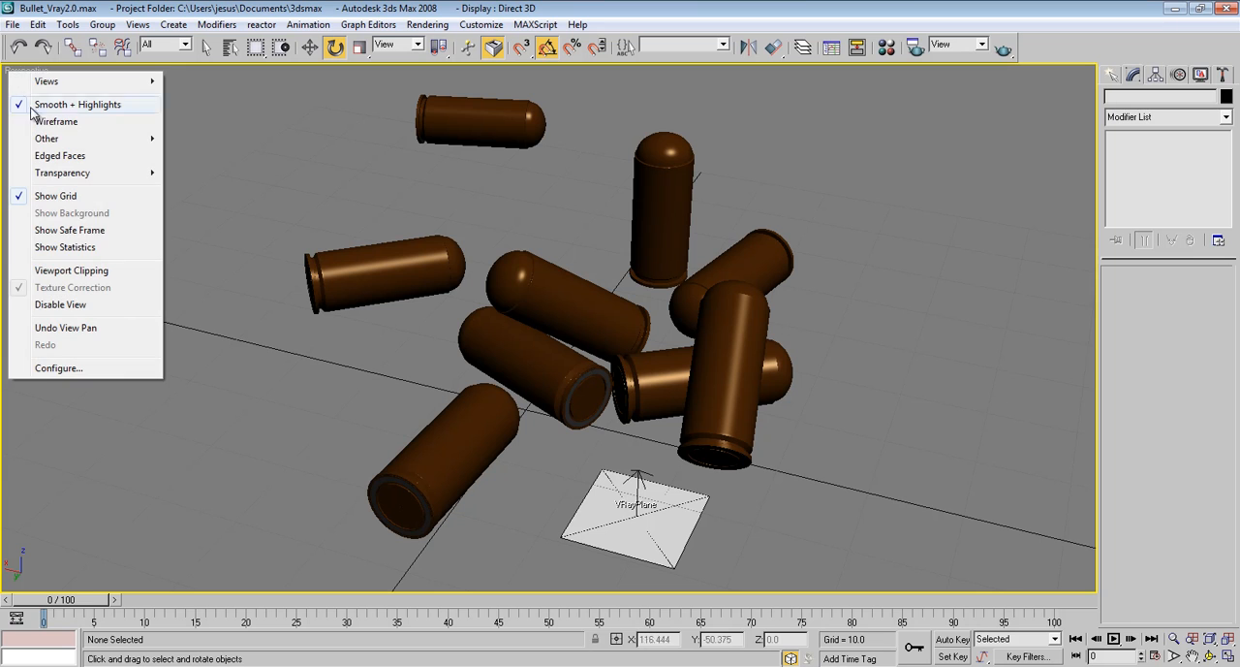
pyautogui.click(70, 230)
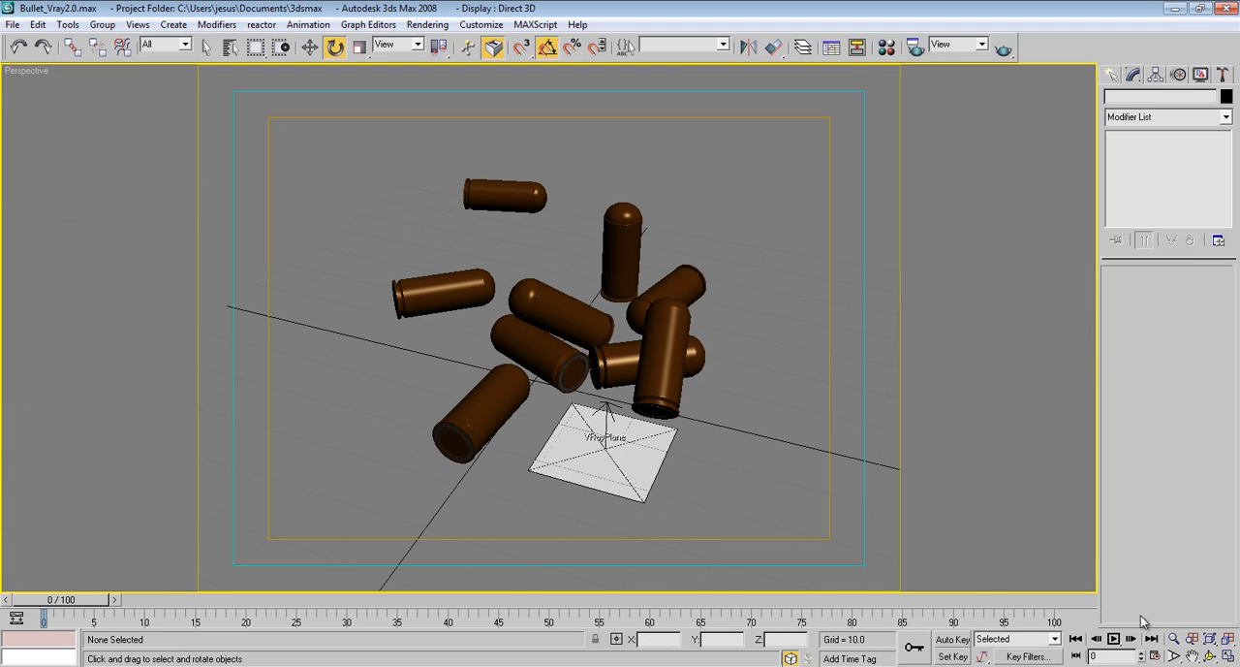
pyautogui.click(1175, 641)
pyautogui.moveTo(648, 390); pyautogui.dragTo(647, 341)
pyautogui.moveTo(666, 253); pyautogui.dragTo(626, 262, button='middle')
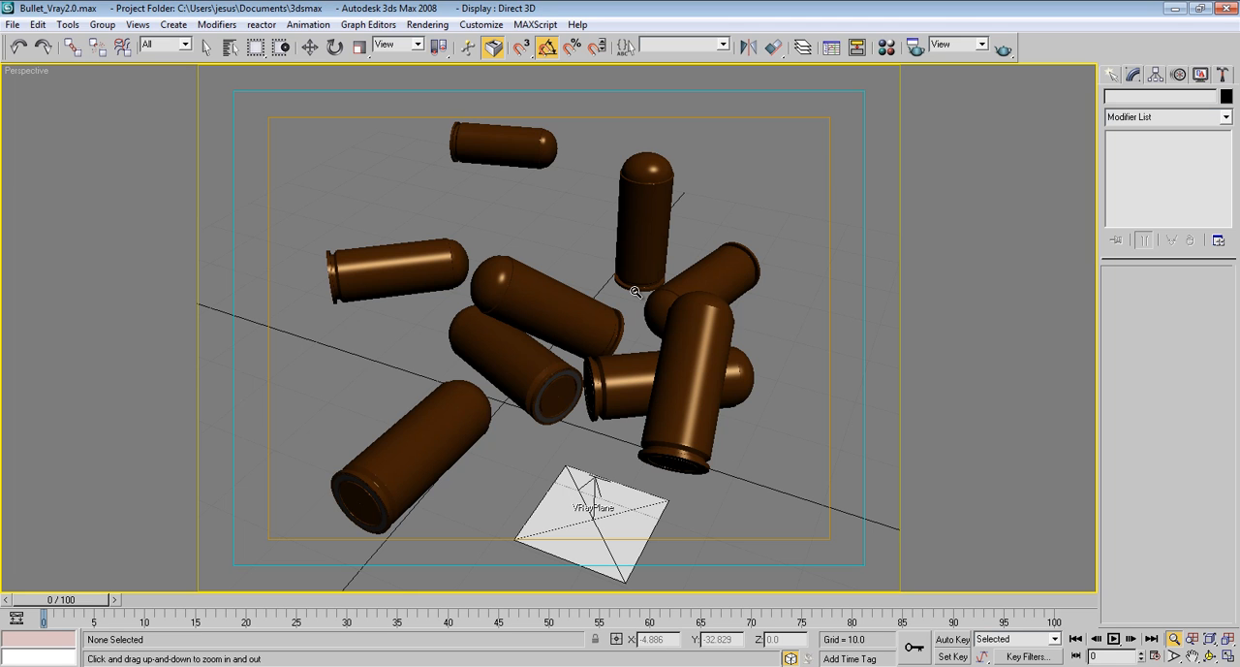
pyautogui.hotkey('shift', 'q')
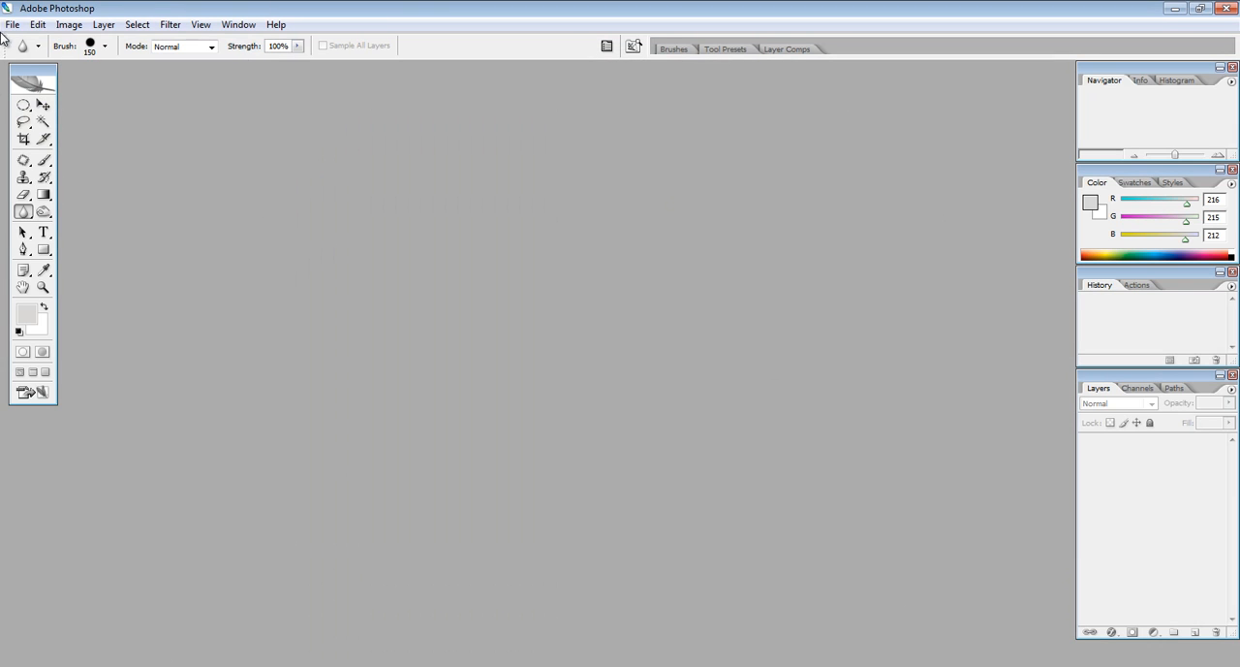
# In Photoshop, open bullet.jpg and enlarge and centre its window so the whole render has space around it
pyautogui.click(10, 24)
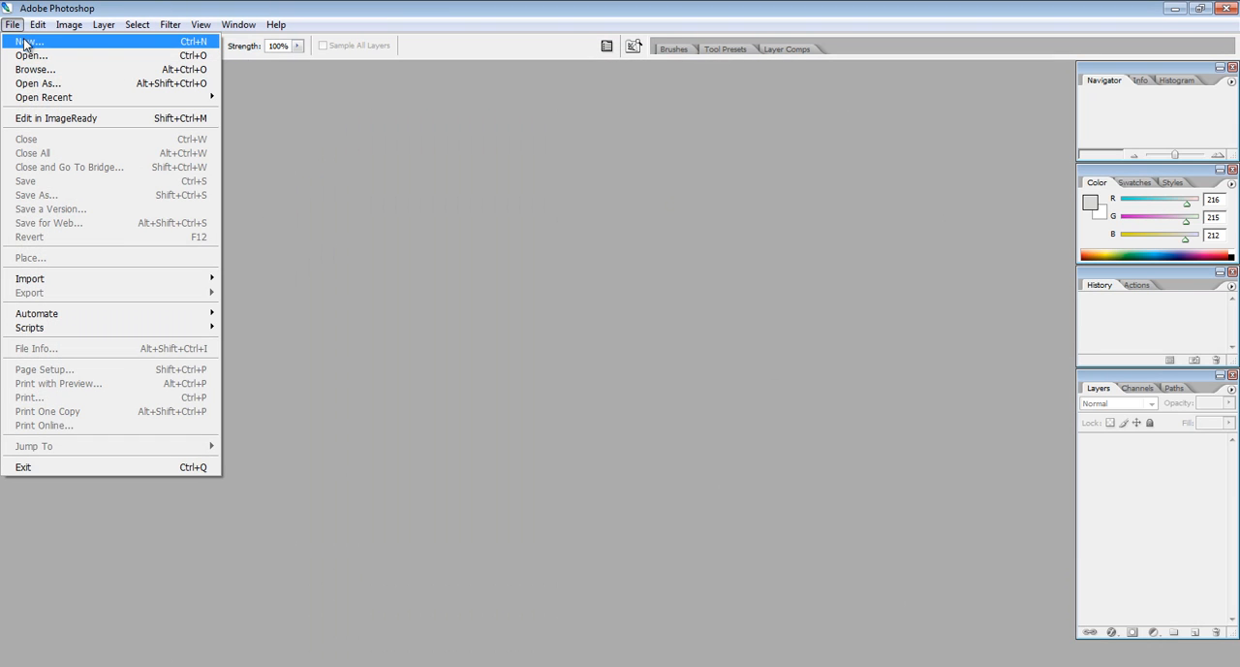
pyautogui.click(83, 57)
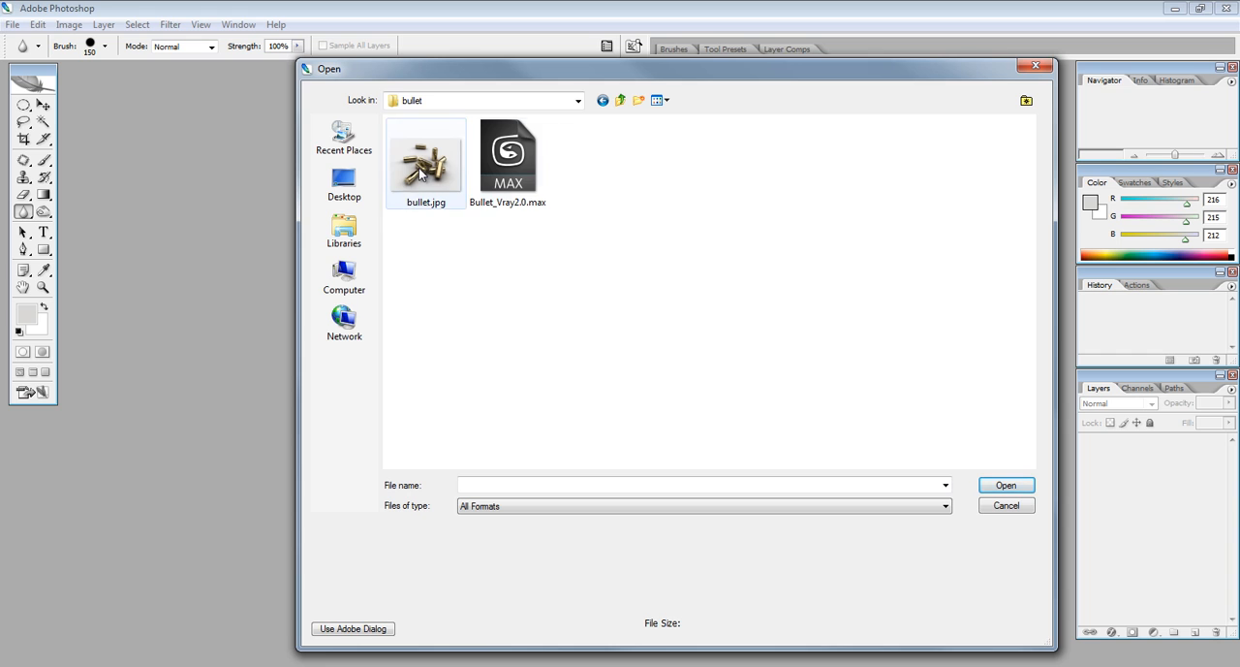
pyautogui.doubleClick(419, 167)
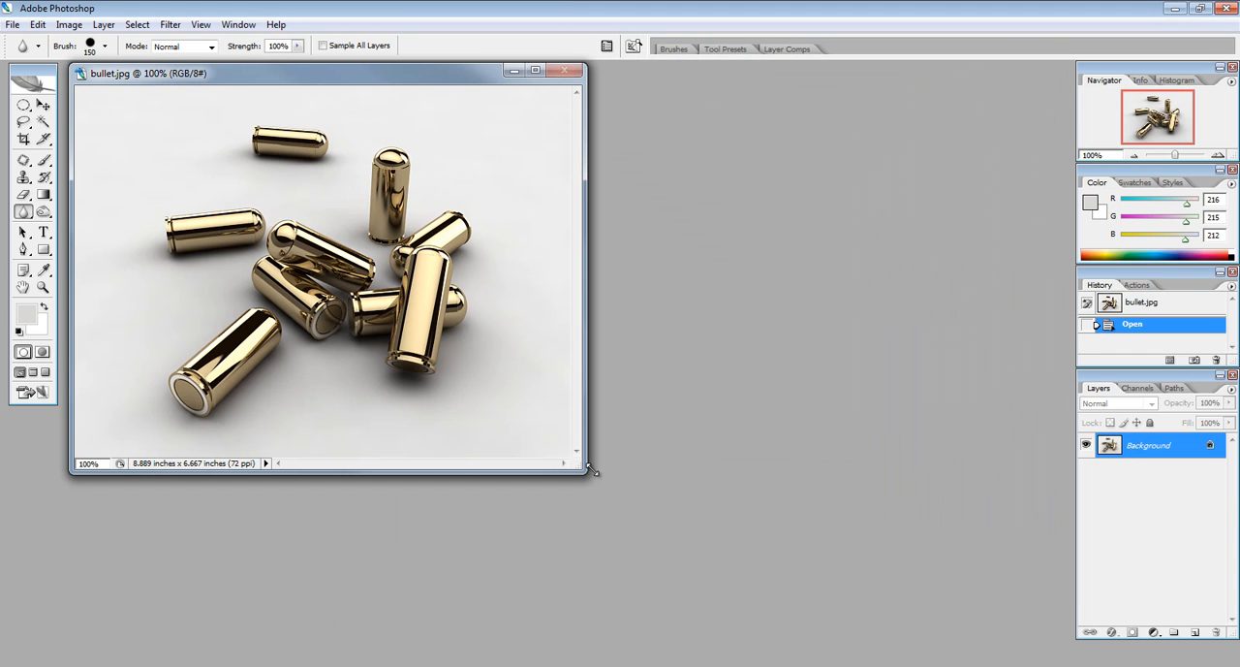
pyautogui.moveTo(588, 470); pyautogui.dragTo(757, 543)
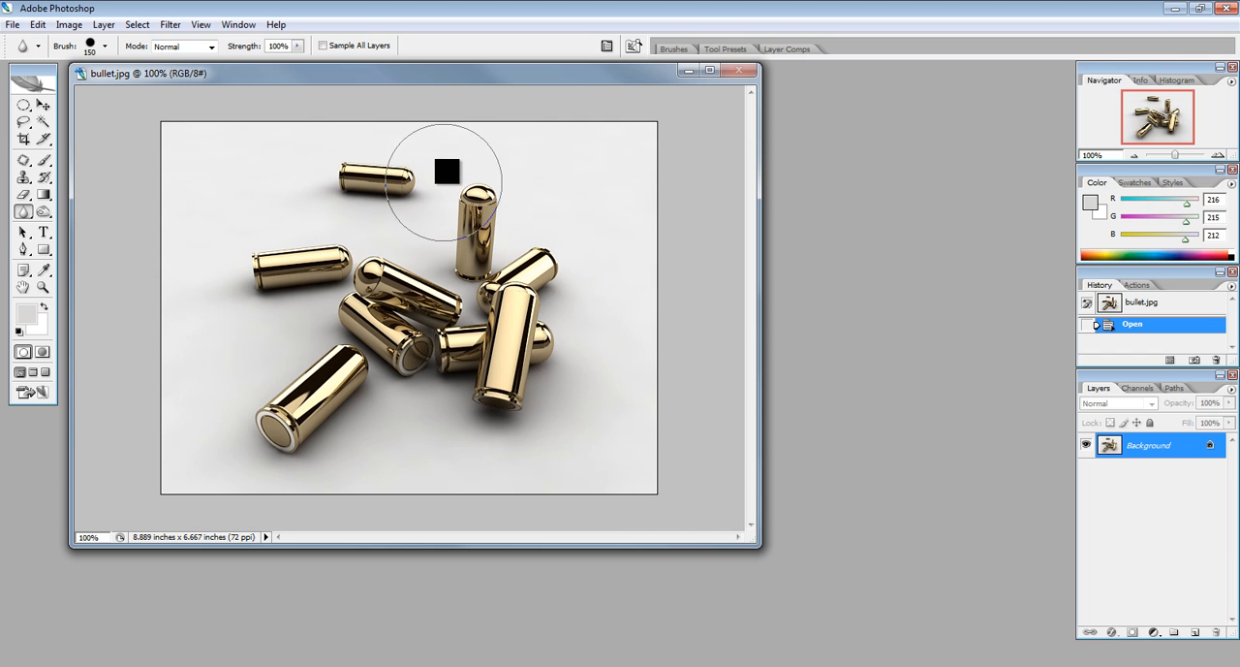
pyautogui.moveTo(437, 78); pyautogui.dragTo(618, 135)
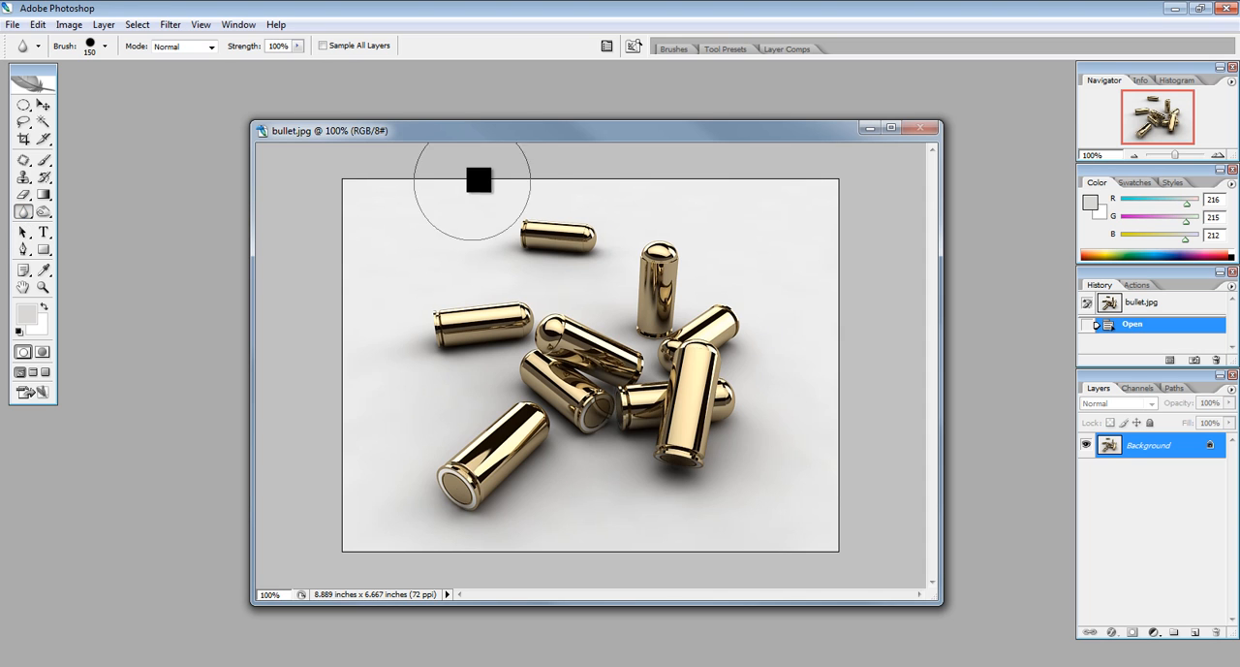
# Blur the farthest bullet with the Blur tool at 100% strength, and the bullets around the sharp leaning one at 40% strength
pyautogui.moveTo(476, 177)
pyautogui.mouseDown()
pyautogui.moveTo(568, 202)
pyautogui.moveTo(518, 216)
pyautogui.moveTo(571, 224)
pyautogui.moveTo(523, 202)
pyautogui.moveTo(566, 200)
pyautogui.moveTo(562, 222)
pyautogui.moveTo(534, 222)
pyautogui.moveTo(531, 241)
pyautogui.mouseUp()
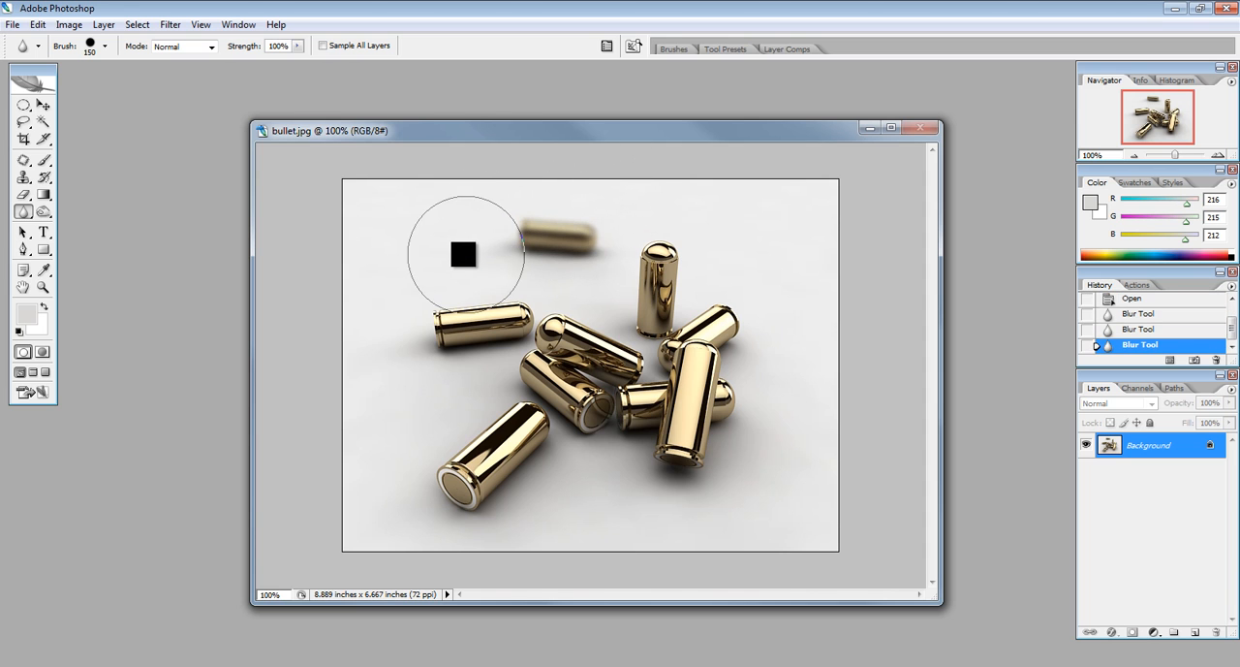
pyautogui.click(293, 47)
pyautogui.moveTo(284, 62); pyautogui.dragTo(256, 63)
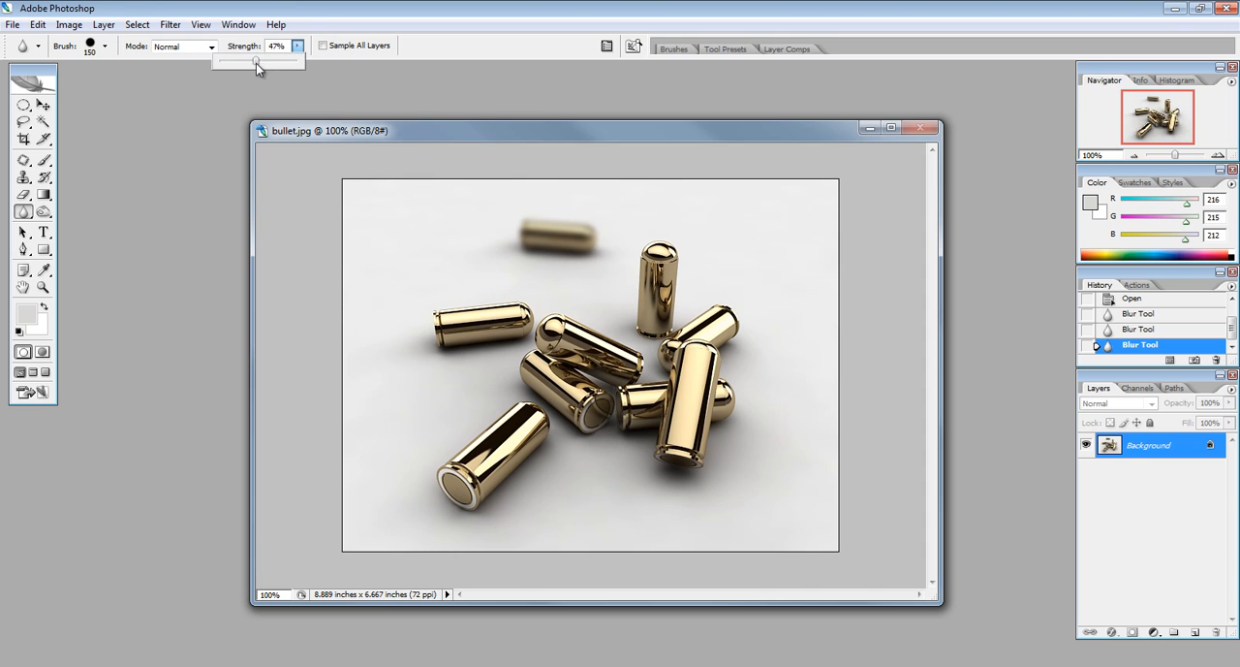
pyautogui.click(424, 300)
pyautogui.moveTo(505, 284)
pyautogui.mouseDown()
pyautogui.moveTo(451, 313)
pyautogui.moveTo(500, 338)
pyautogui.moveTo(410, 318)
pyautogui.mouseUp()
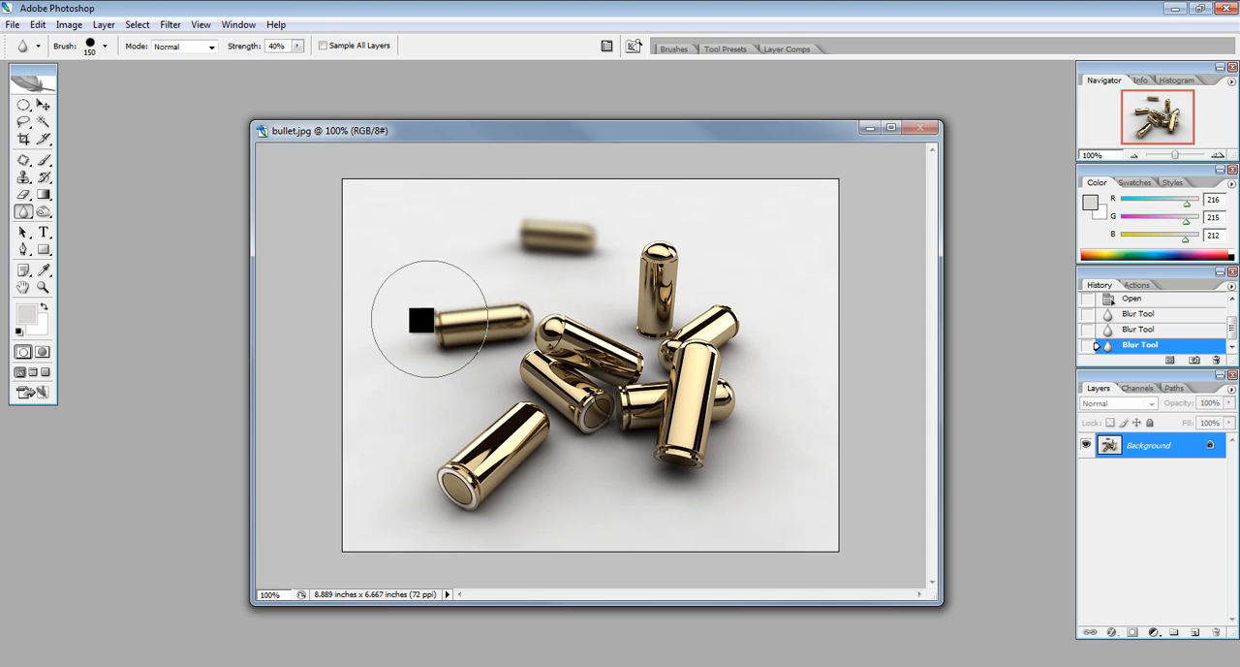
pyautogui.moveTo(586, 268)
pyautogui.mouseDown()
pyautogui.moveTo(664, 216)
pyautogui.moveTo(645, 282)
pyautogui.moveTo(688, 207)
pyautogui.mouseUp()
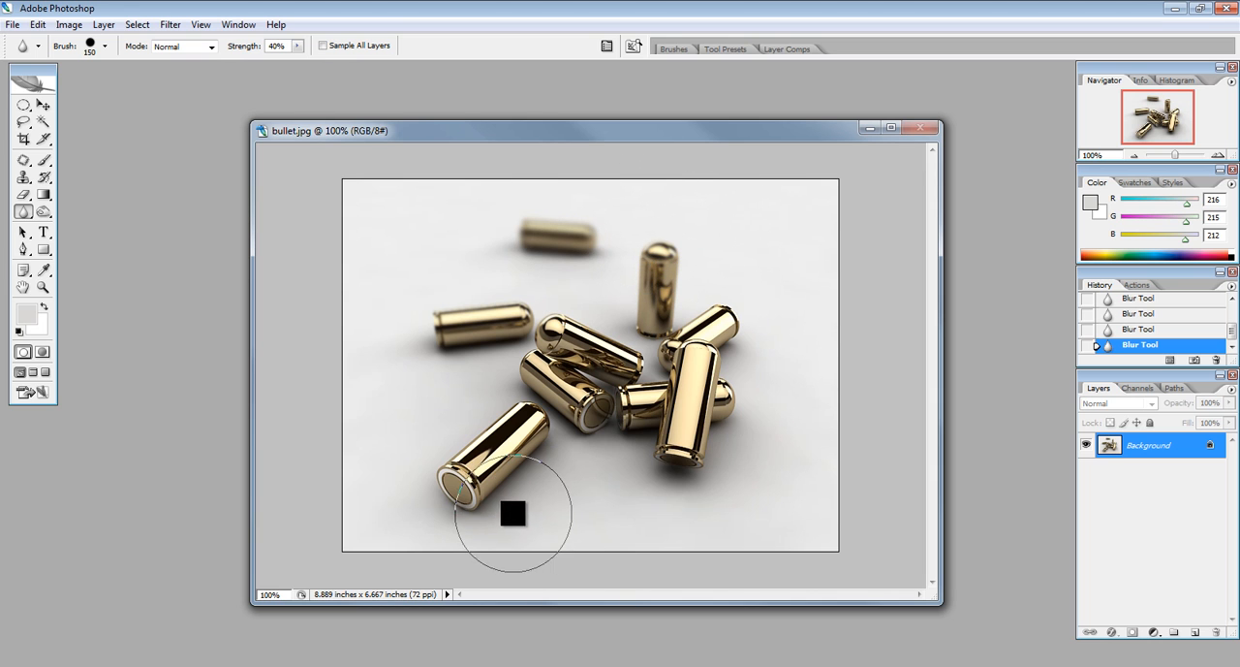
pyautogui.moveTo(442, 466)
pyautogui.mouseDown()
pyautogui.moveTo(429, 465)
pyautogui.moveTo(542, 466)
pyautogui.moveTo(497, 387)
pyautogui.mouseUp()
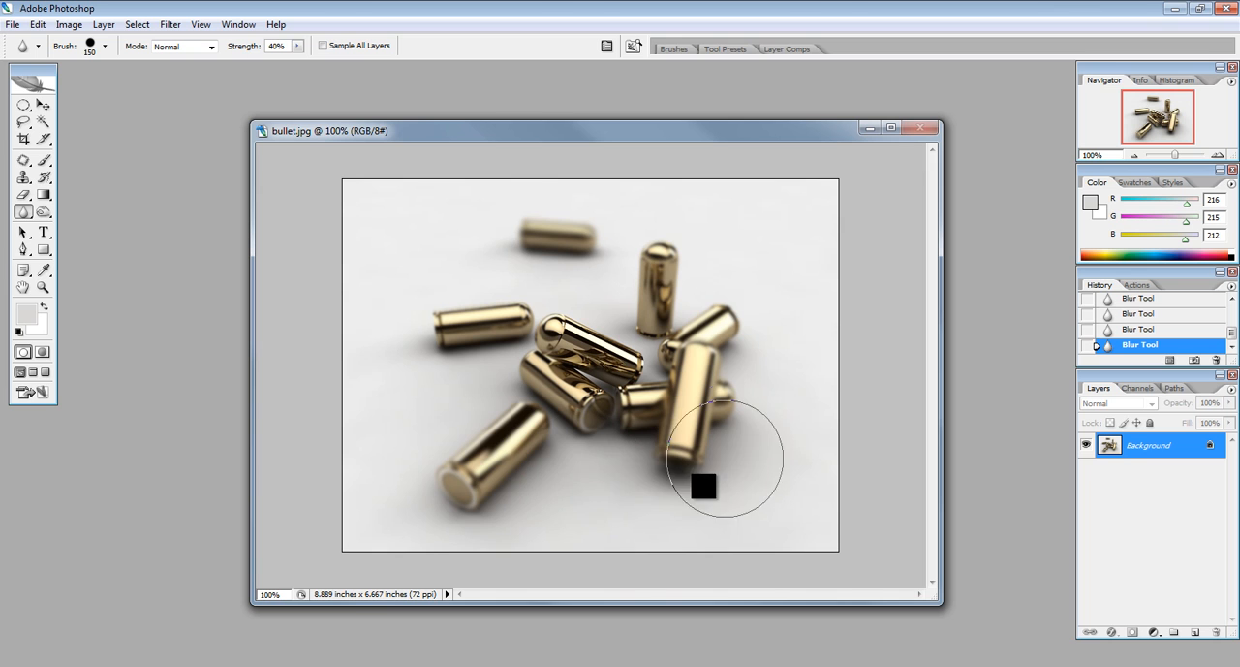
pyautogui.moveTo(424, 532)
pyautogui.mouseDown()
pyautogui.moveTo(482, 510)
pyautogui.moveTo(406, 458)
pyautogui.mouseUp()
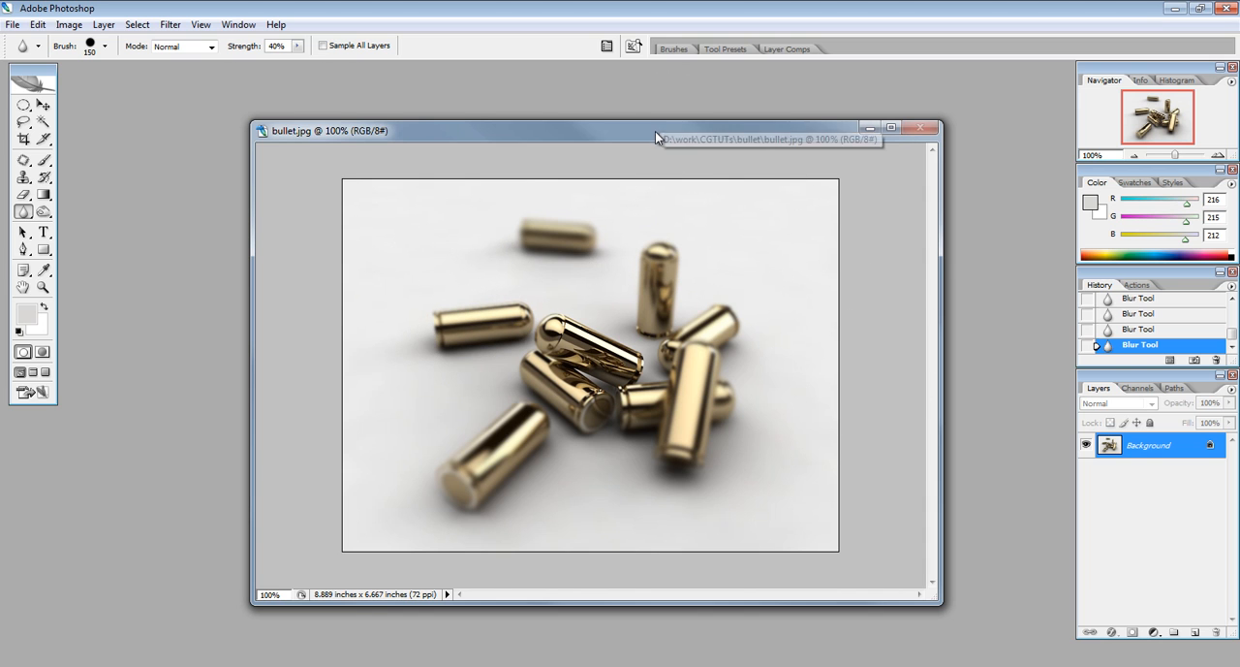
# Apply Levels with the white point sampled from the grey background near the image's lower-right corner and the midtone input at 2.05
pyautogui.hotkey('ctrl', 'l')
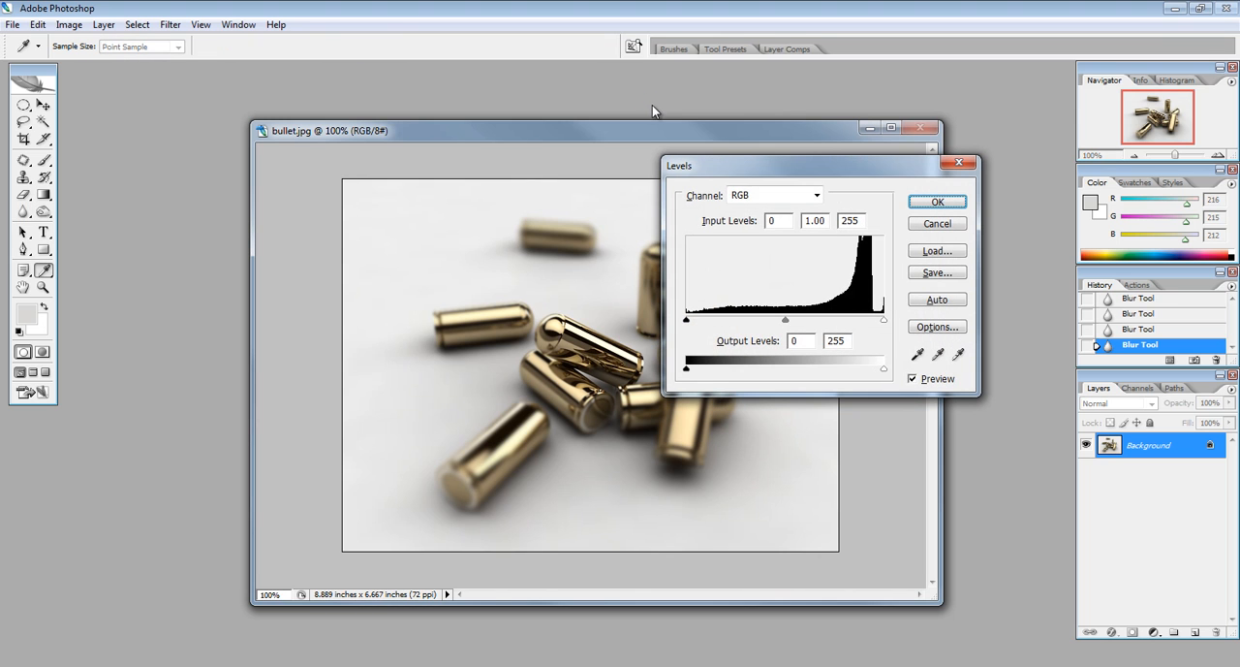
pyautogui.moveTo(740, 161); pyautogui.dragTo(853, 163)
pyautogui.moveTo(631, 131); pyautogui.dragTo(496, 87)
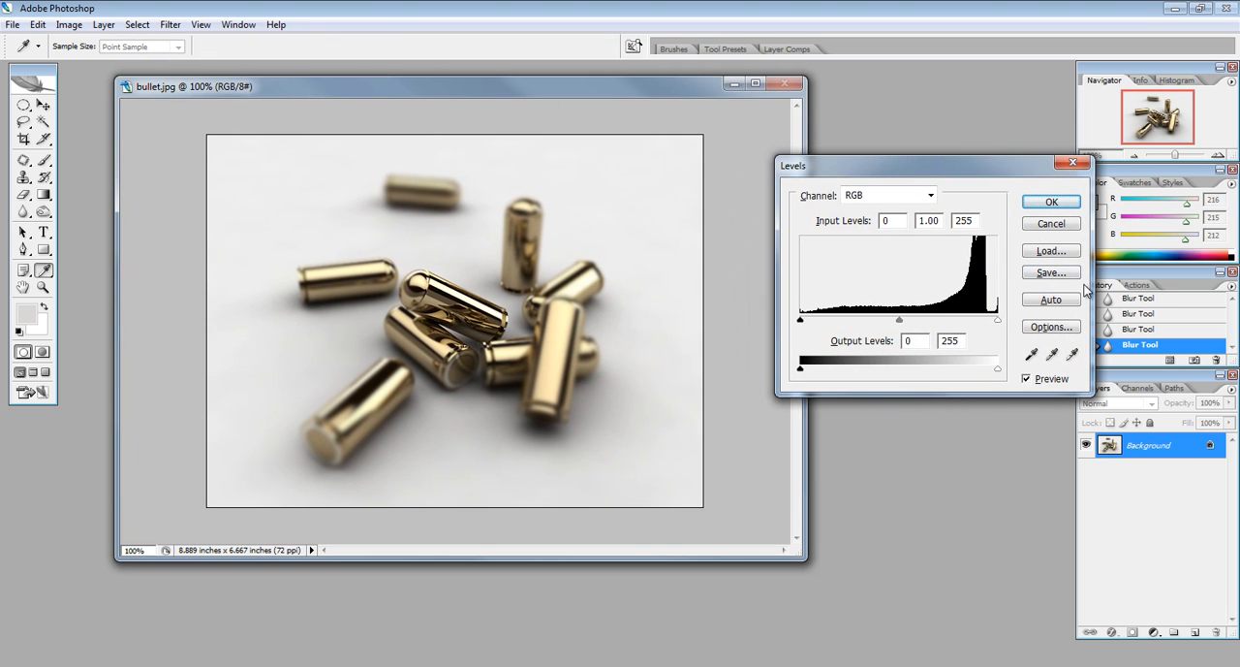
pyautogui.click(1073, 355)
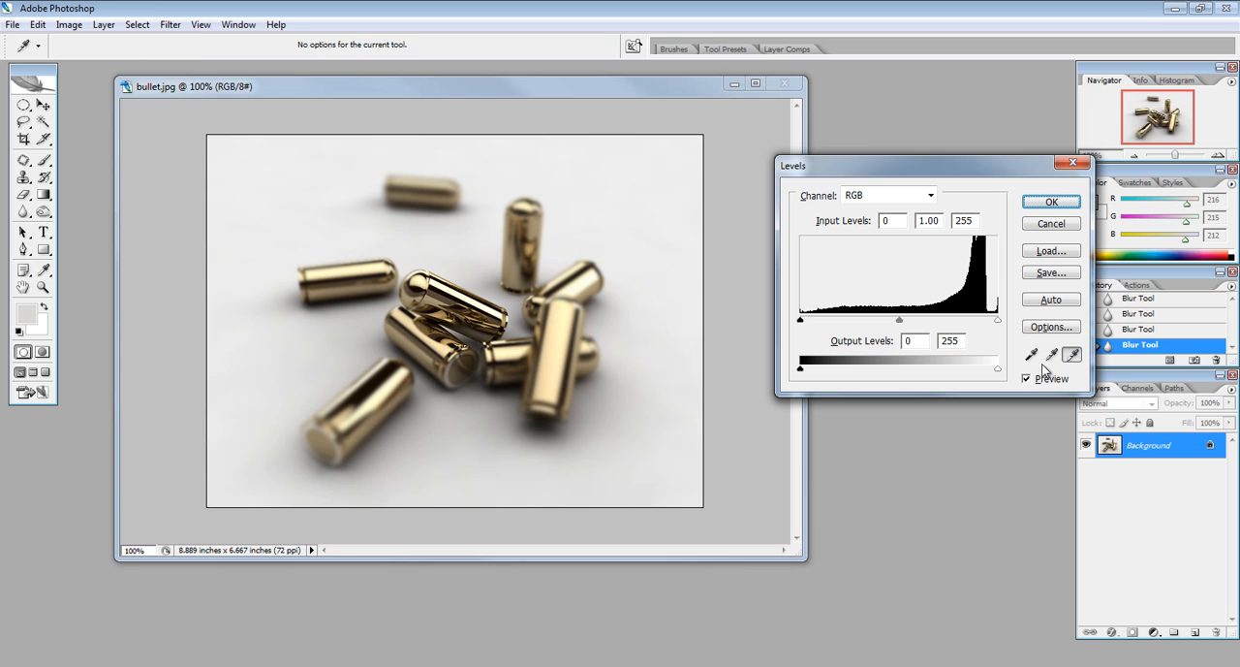
pyautogui.click(692, 495)
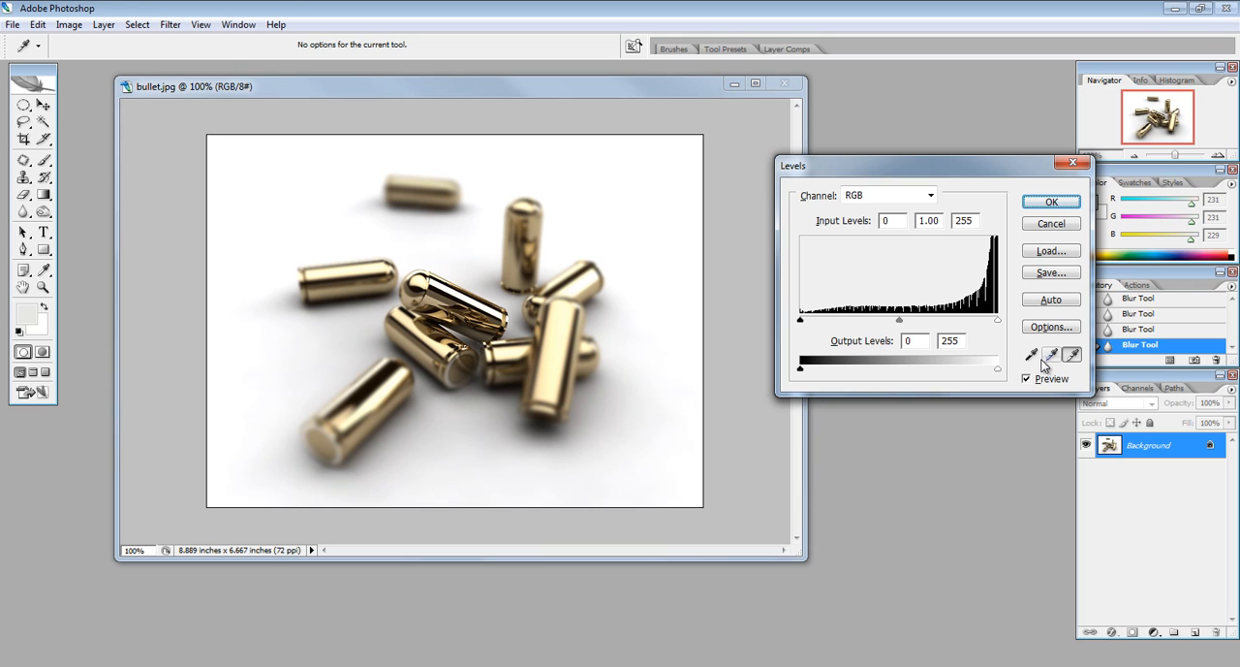
pyautogui.moveTo(897, 321); pyautogui.dragTo(848, 320)
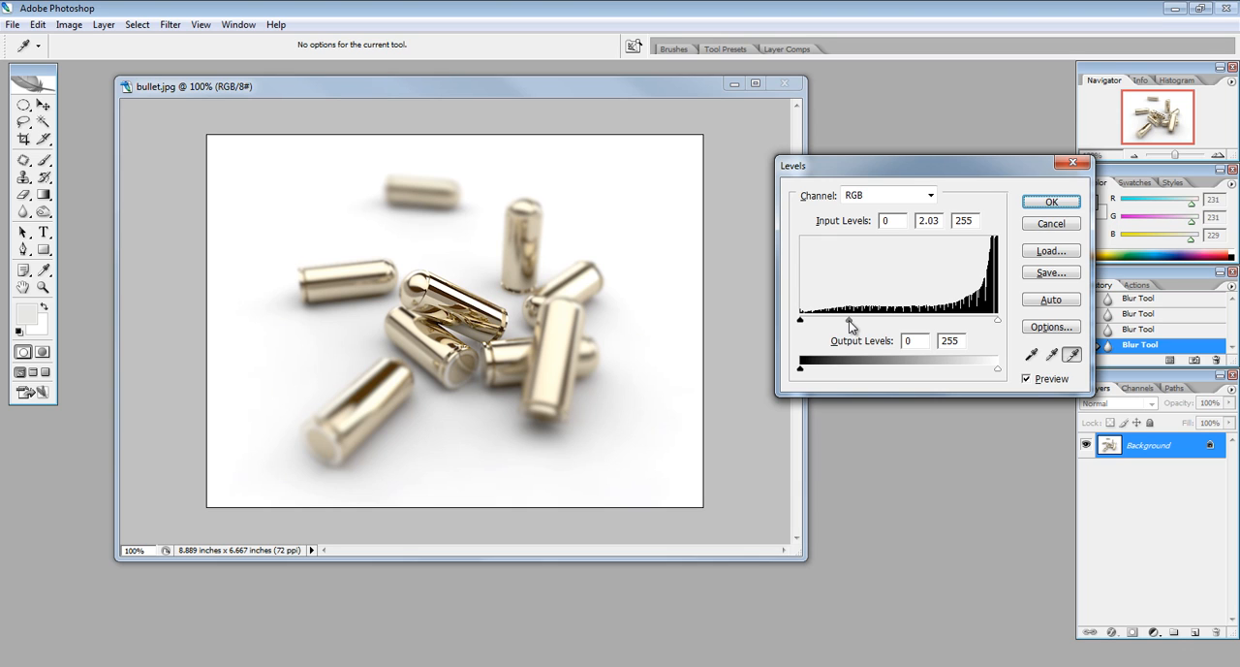
pyautogui.click(848, 321)
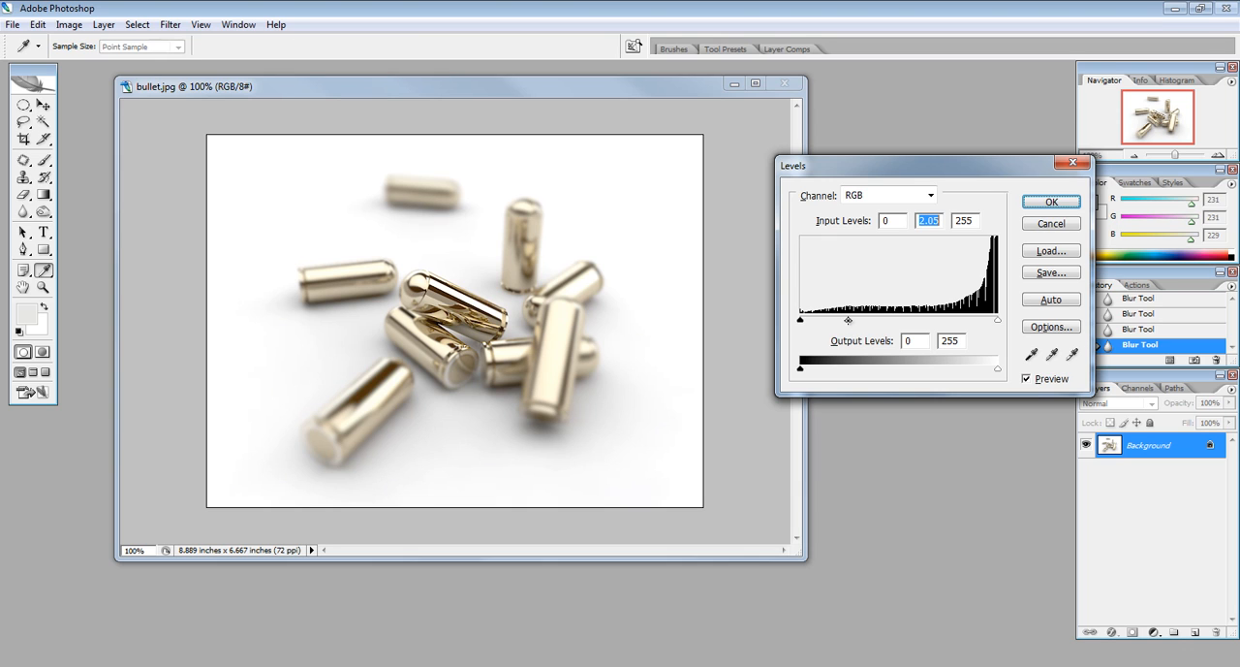
pyautogui.click(1034, 203)
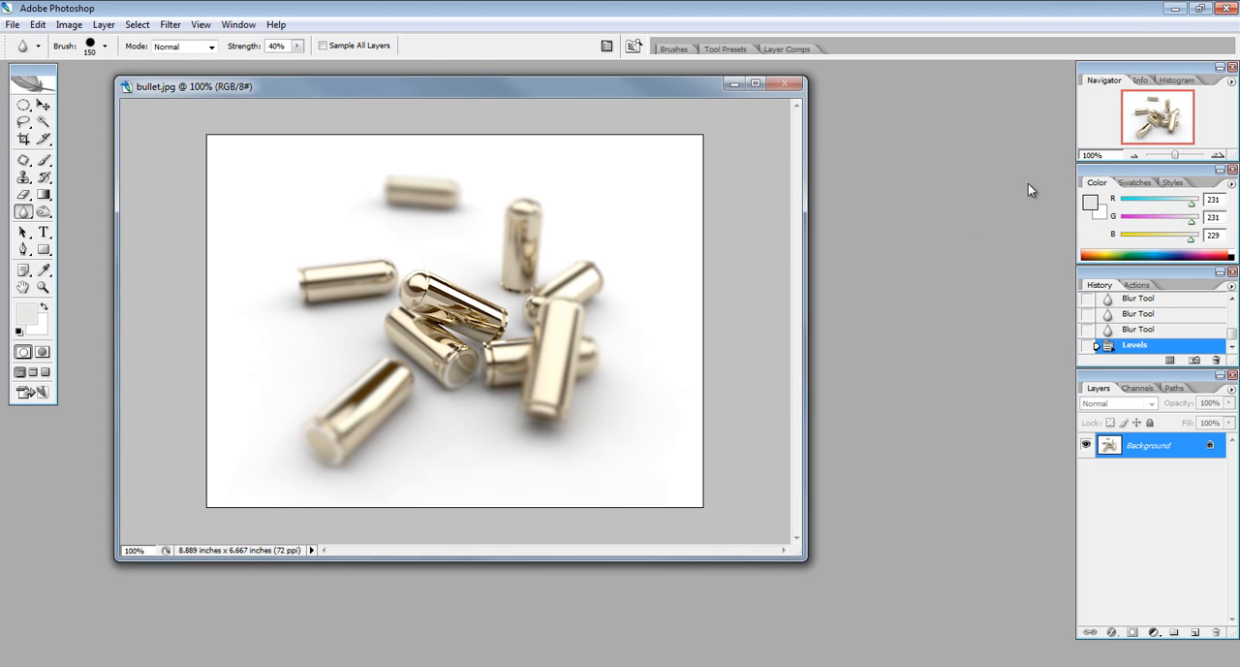
# Raise the image's master saturation to +13 with Hue/Saturation and move the image window back to the middle of the workspace
pyautogui.hotkey('ctrl', 'u')
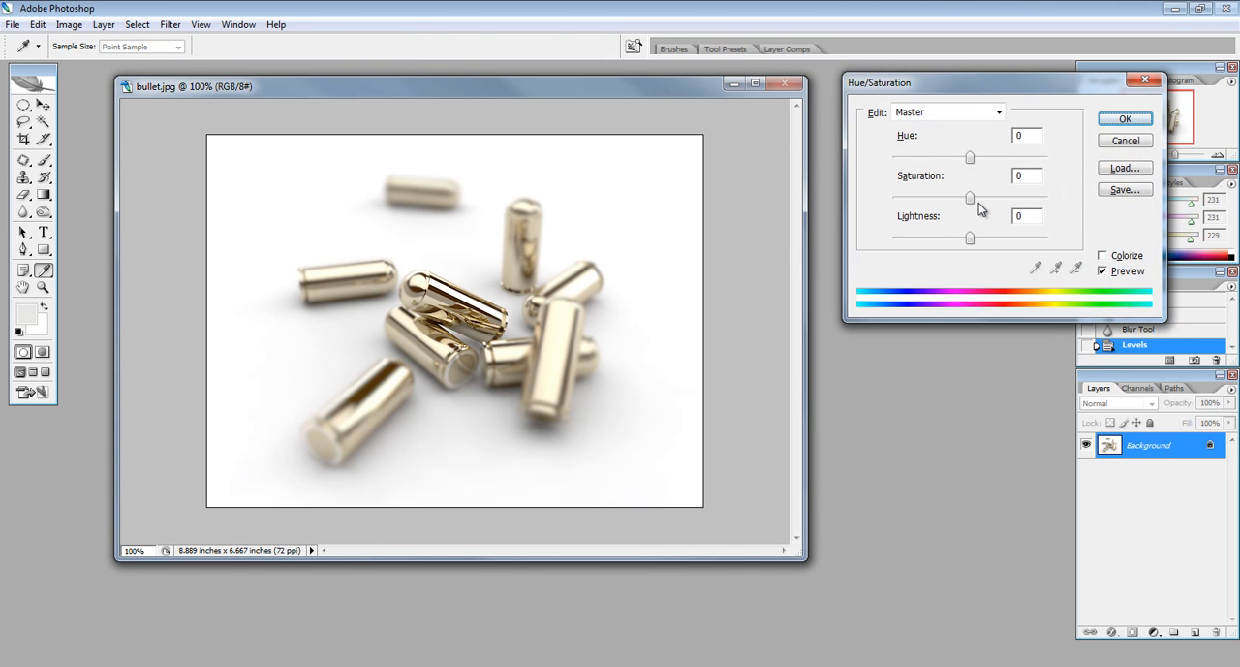
pyautogui.moveTo(971, 198)
pyautogui.mouseDown()
pyautogui.moveTo(946, 201)
pyautogui.moveTo(980, 200)
pyautogui.mouseUp()
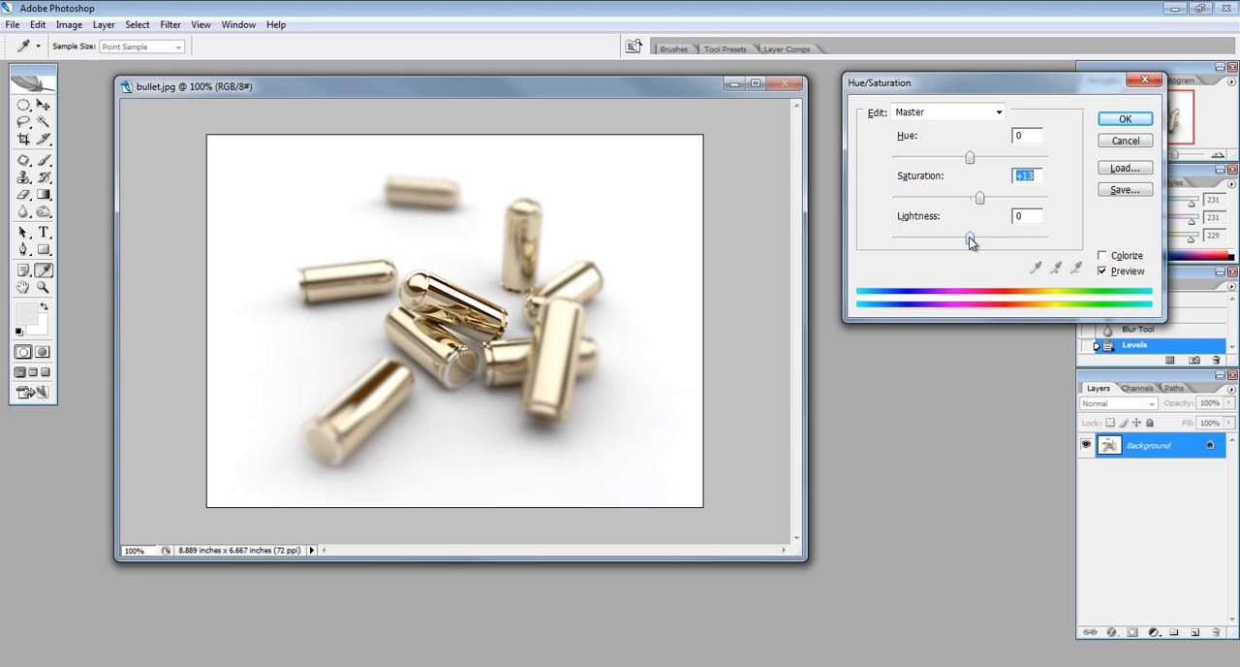
pyautogui.click(1129, 119)
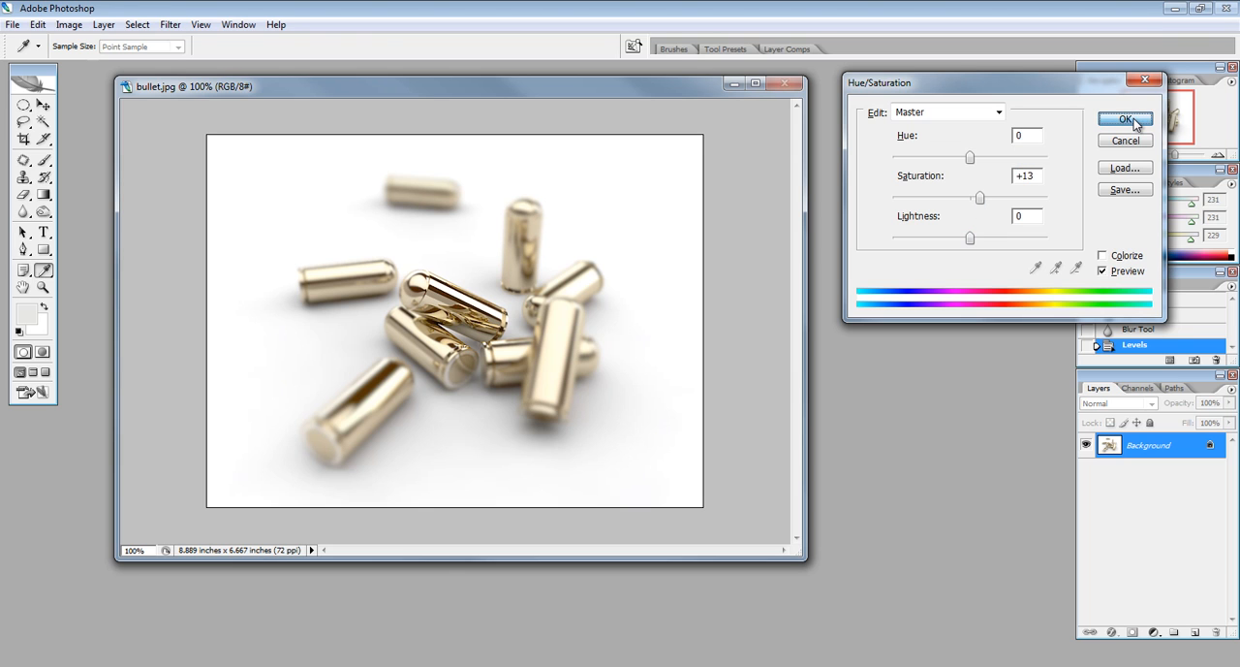
pyautogui.moveTo(629, 86); pyautogui.dragTo(800, 114)
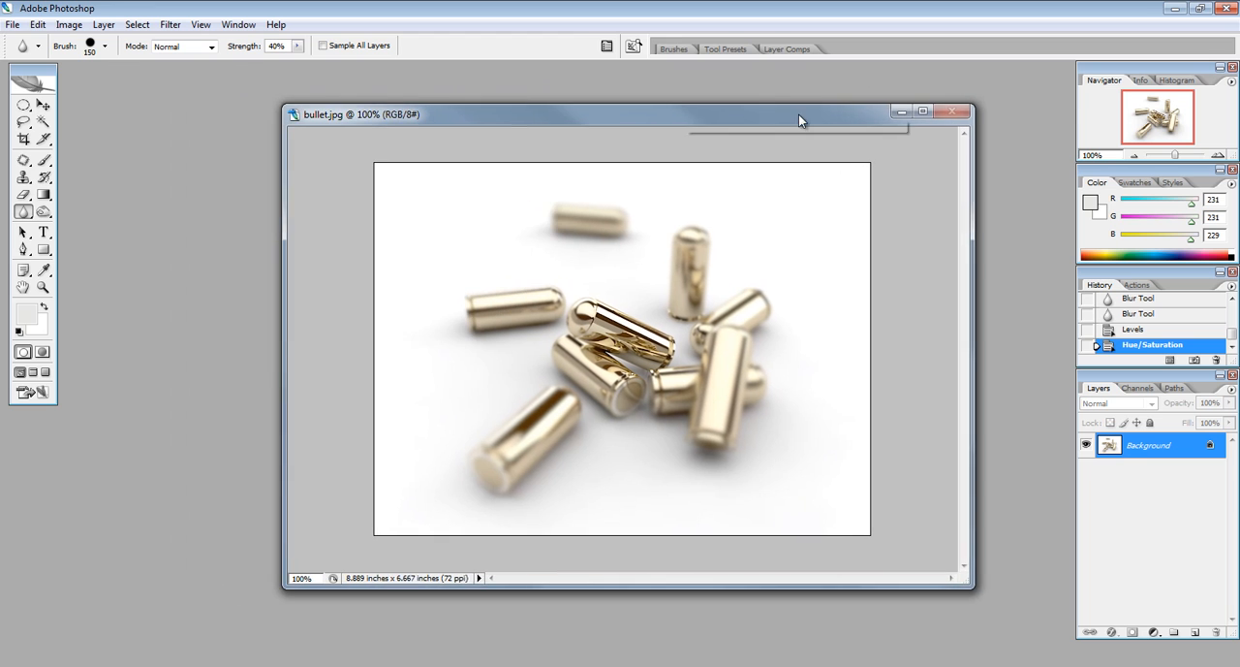